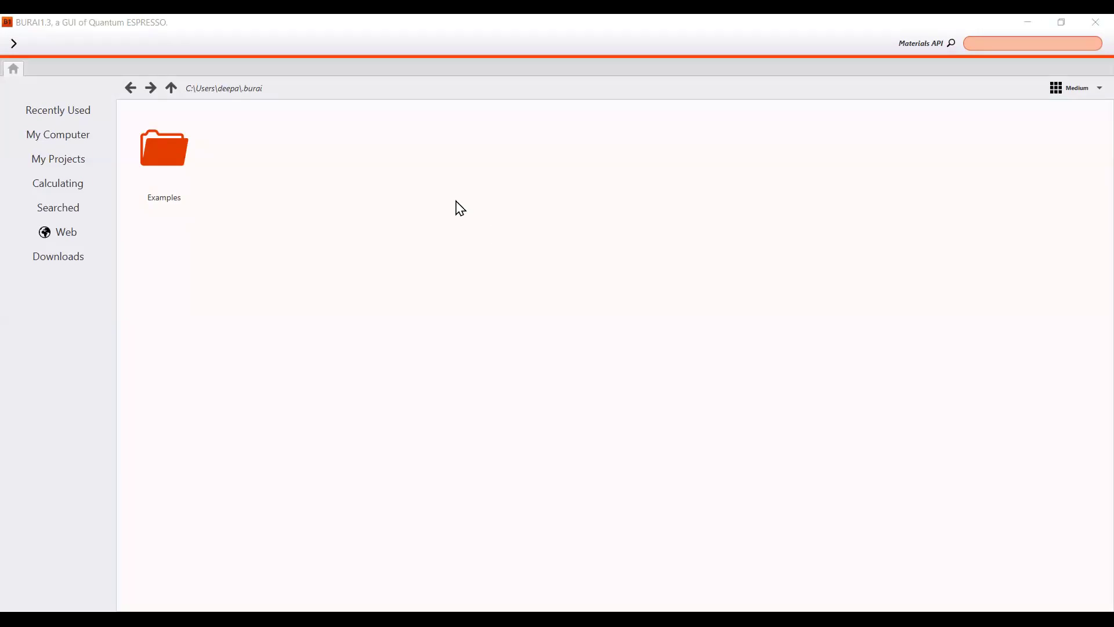
Open the CIF folder inside the Examples folder of My Projects.
left_click(862, 308)
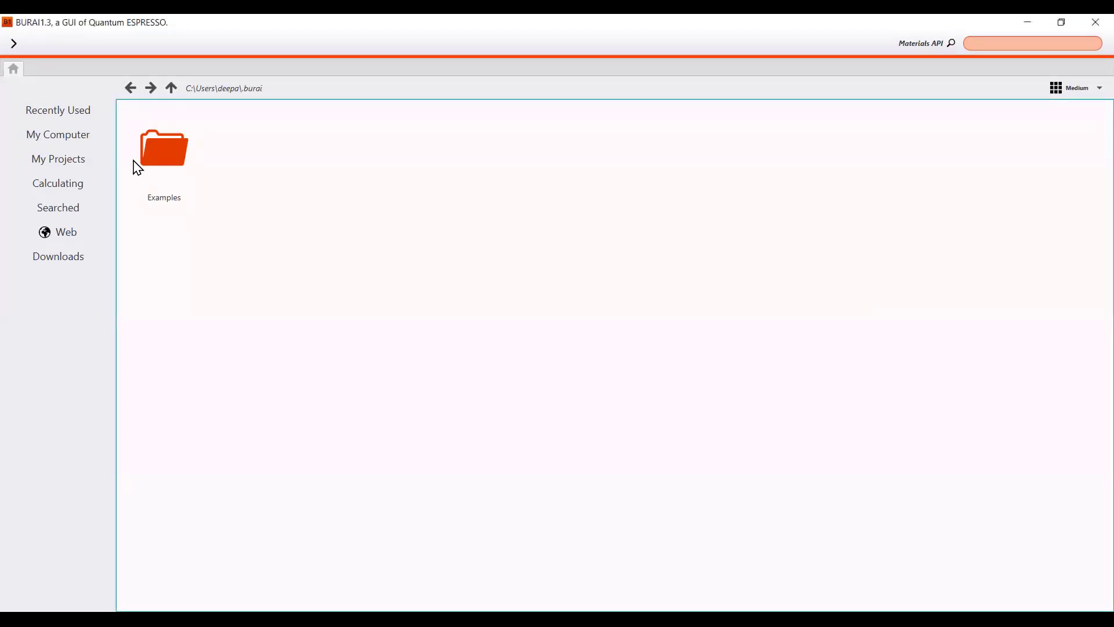
left_click(65, 160)
left_click(169, 158)
double_click(169, 157)
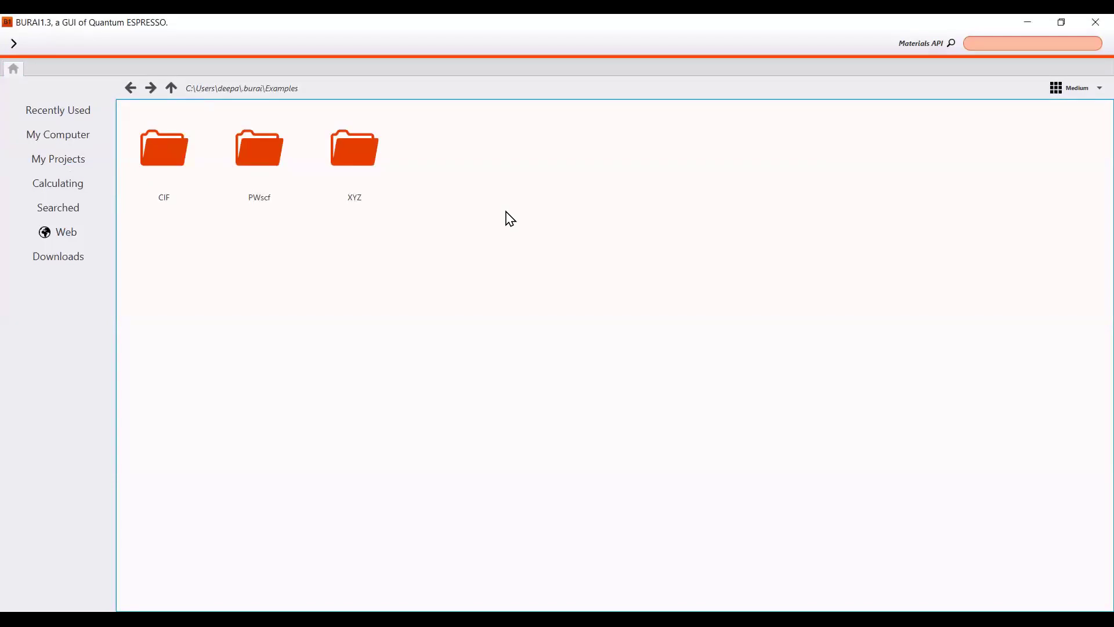
left_click(47, 161)
double_click(139, 159)
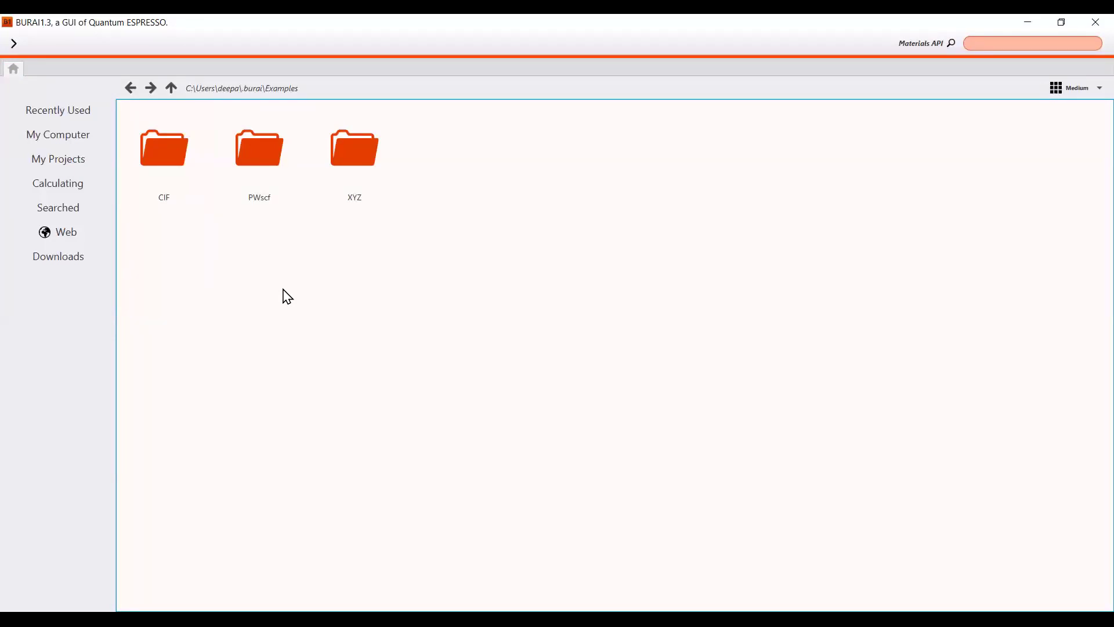
left_click(37, 168)
double_click(172, 137)
left_click(181, 170)
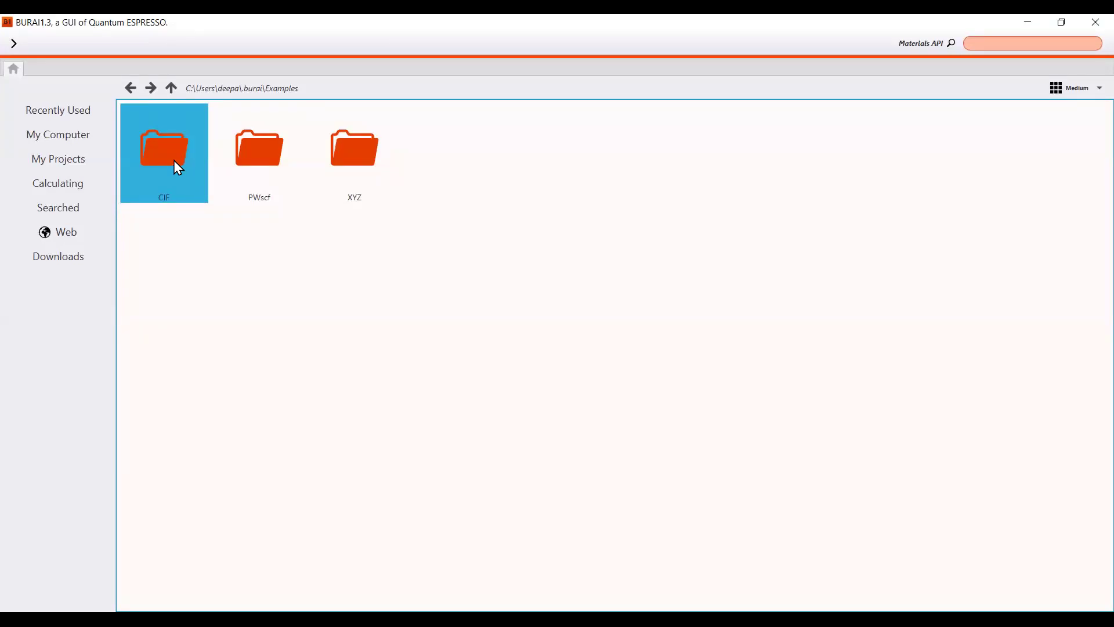
double_click(159, 153)
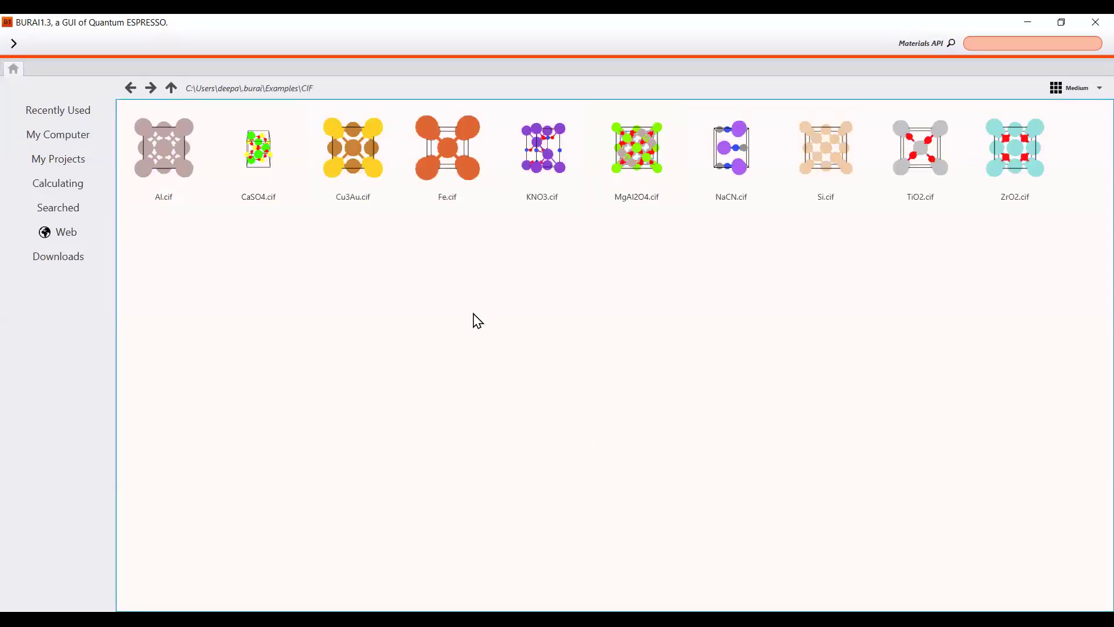
Open the silicon crystal structure Si.cif from the CIF examples.
left_click(173, 175)
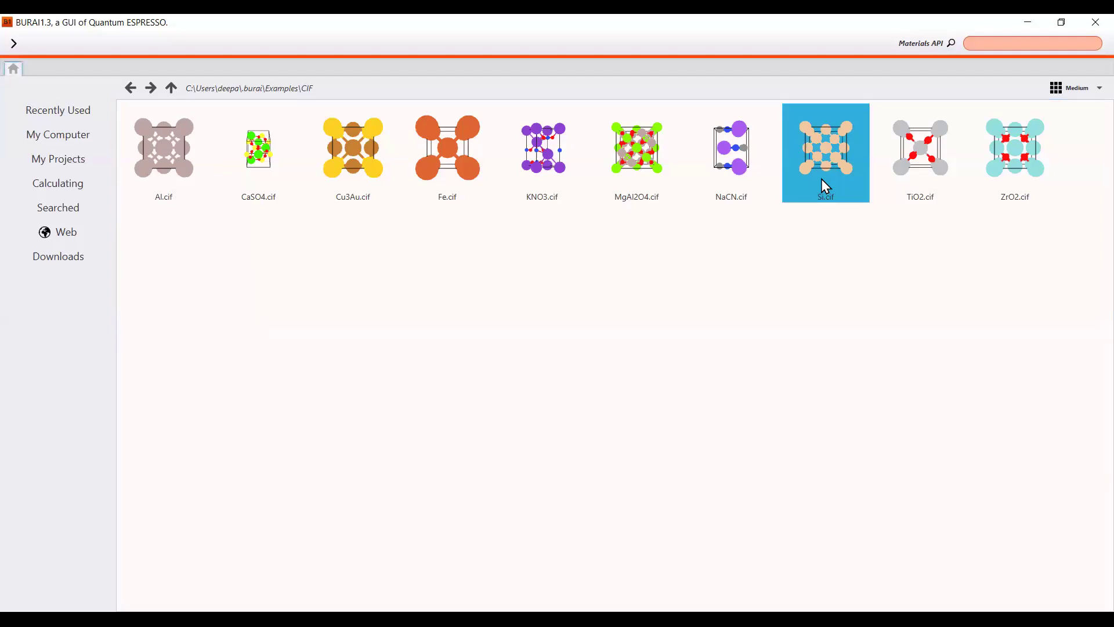
double_click(836, 142)
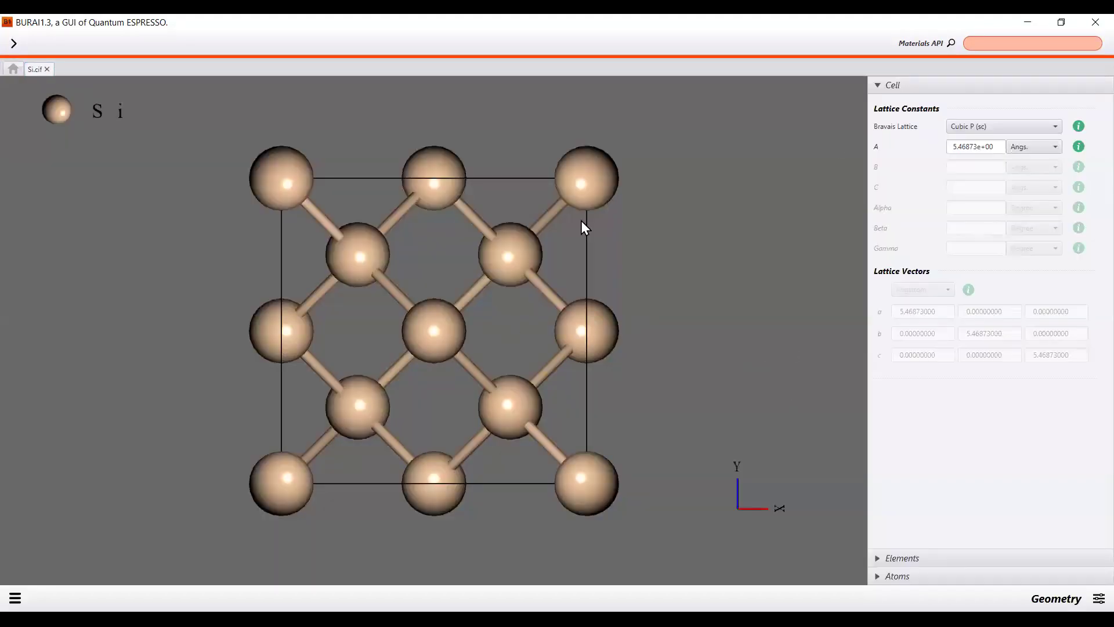
left_click_drag(164, 283, 373, 294)
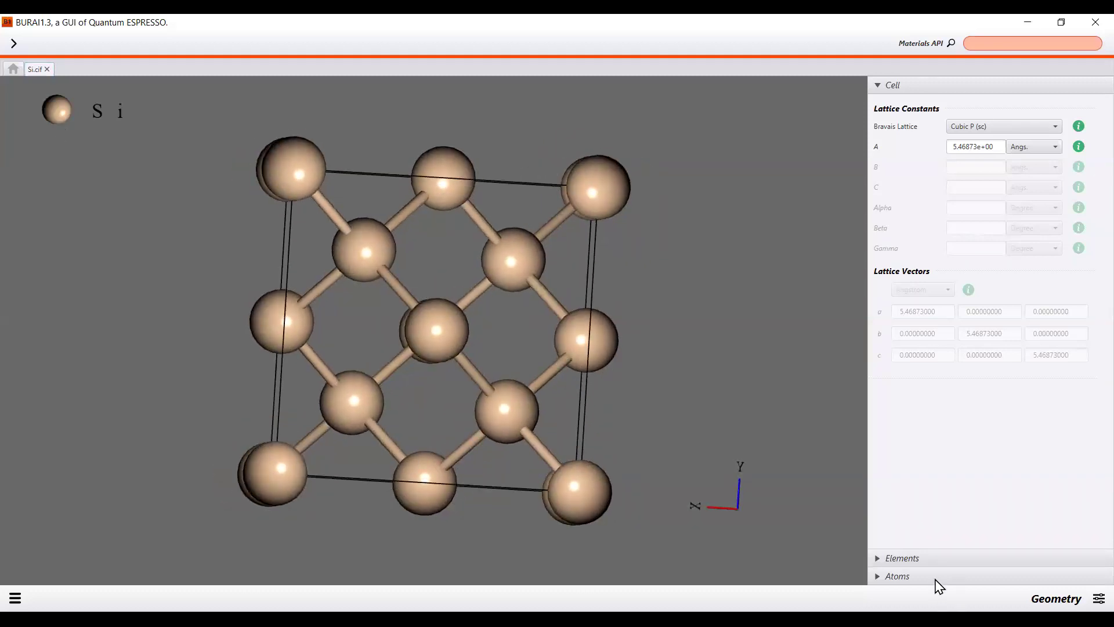
Examine the element properties and the atomic configuration, including the first atom's position and the available coordinate units.
left_click(938, 559)
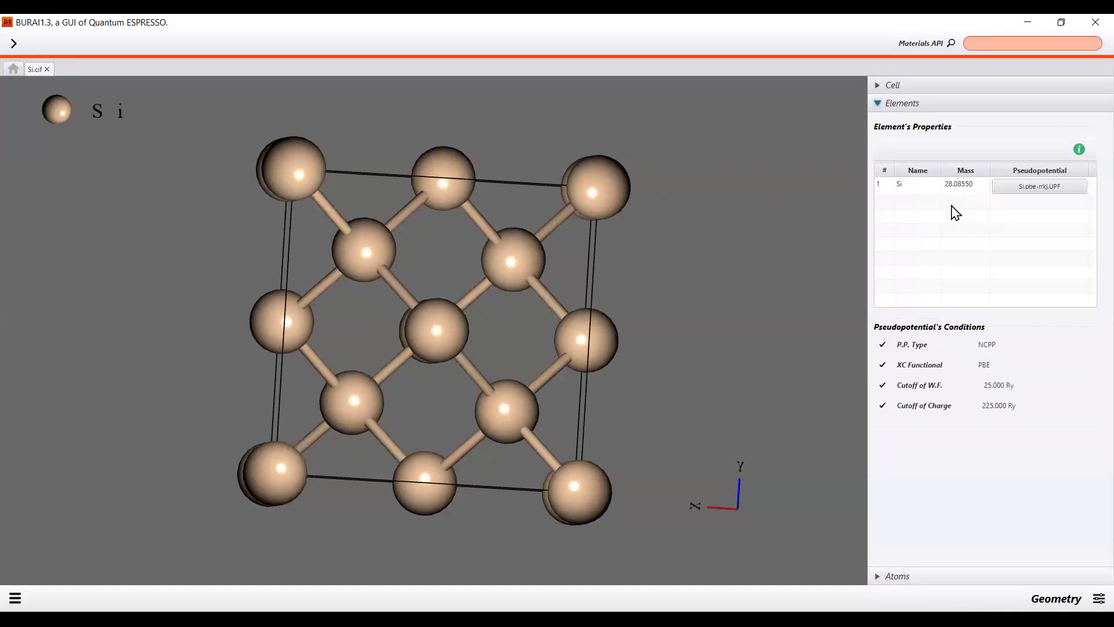
left_click(897, 575)
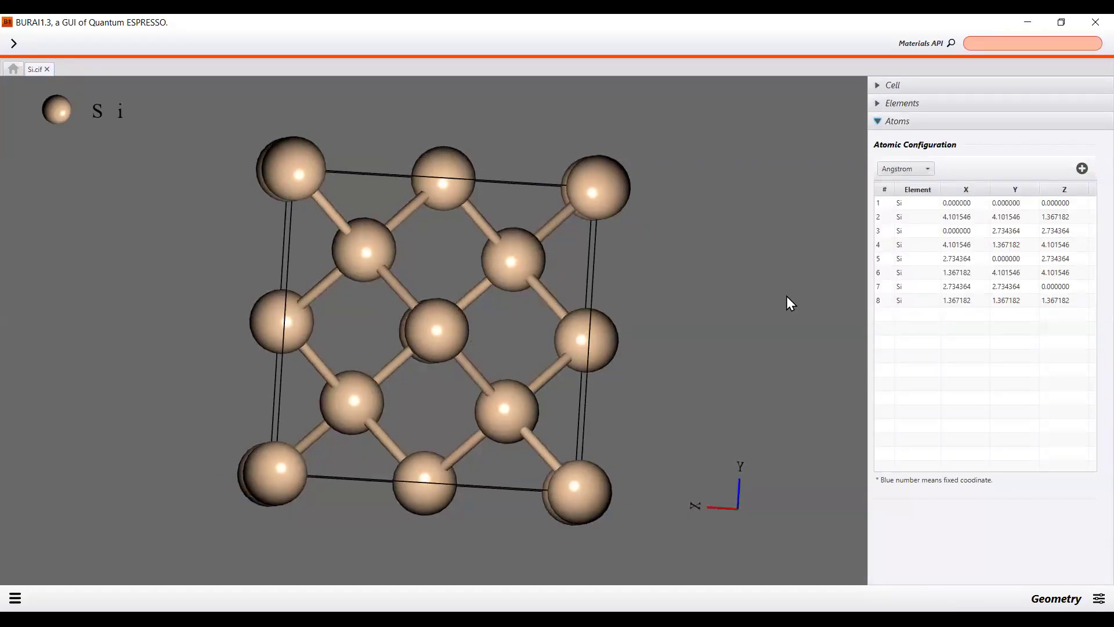
left_click(1033, 203)
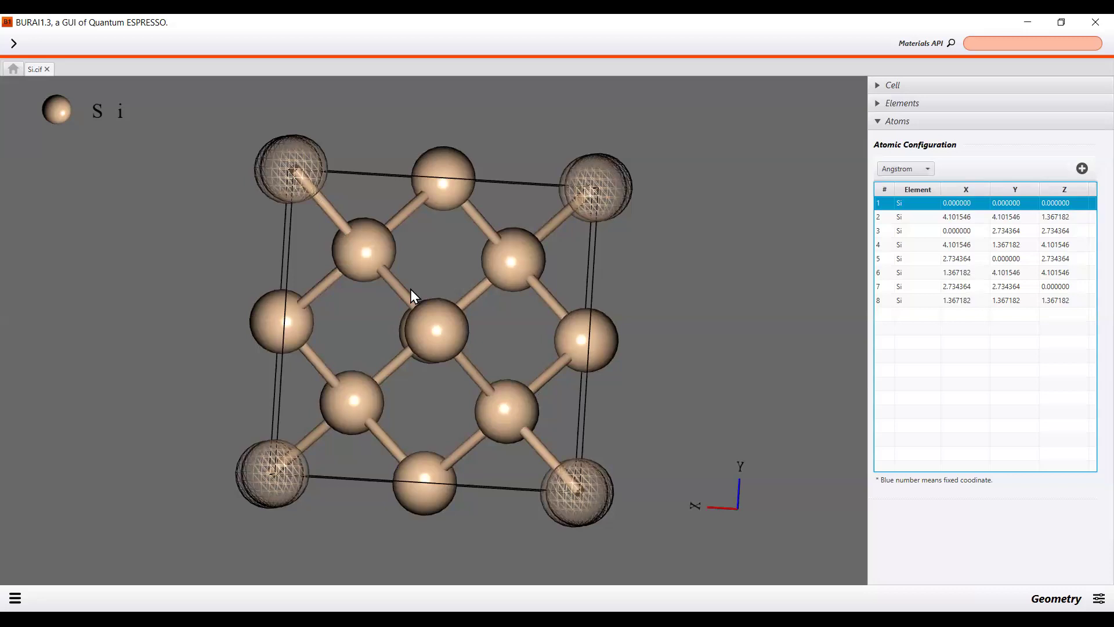
left_click(925, 170)
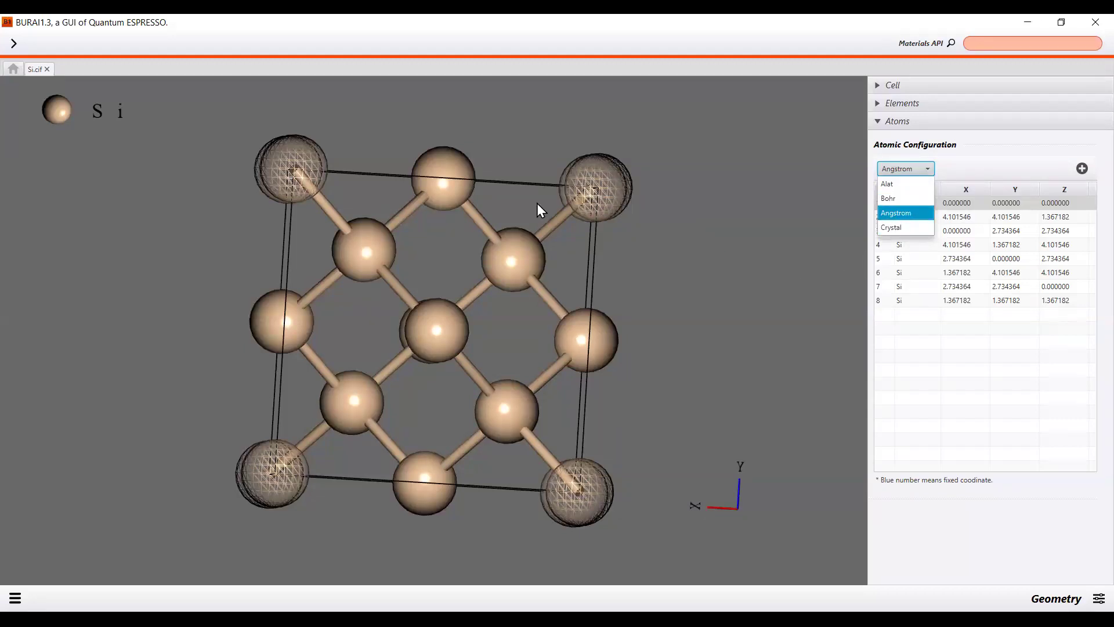
left_click(950, 380)
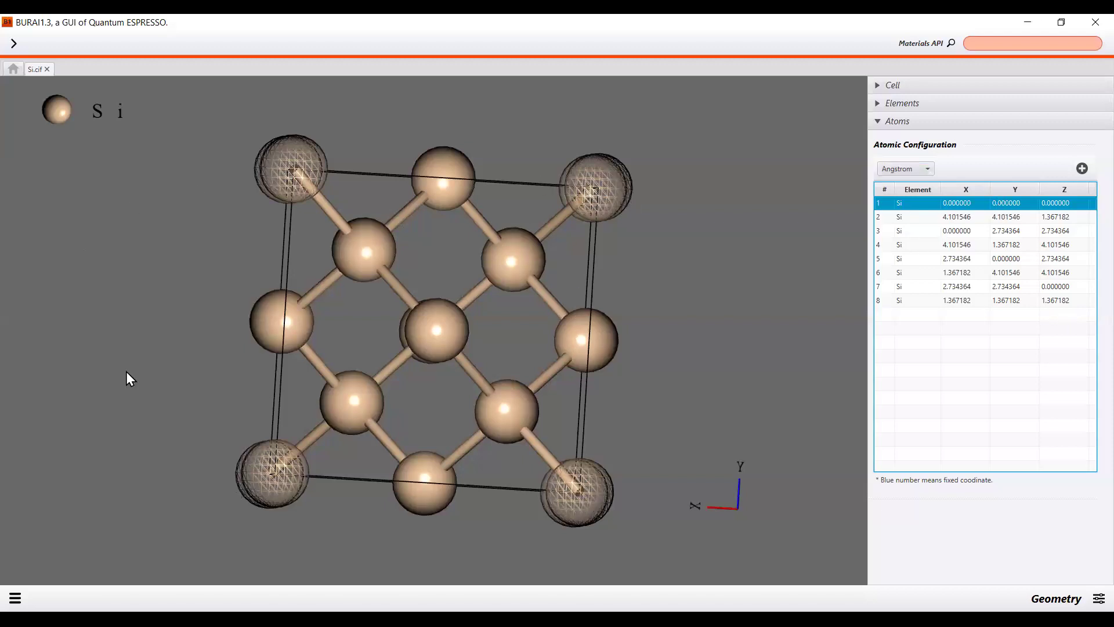
Go through atoms 2 to 8 of the atomic configuration to locate each one in the model.
key("Down")
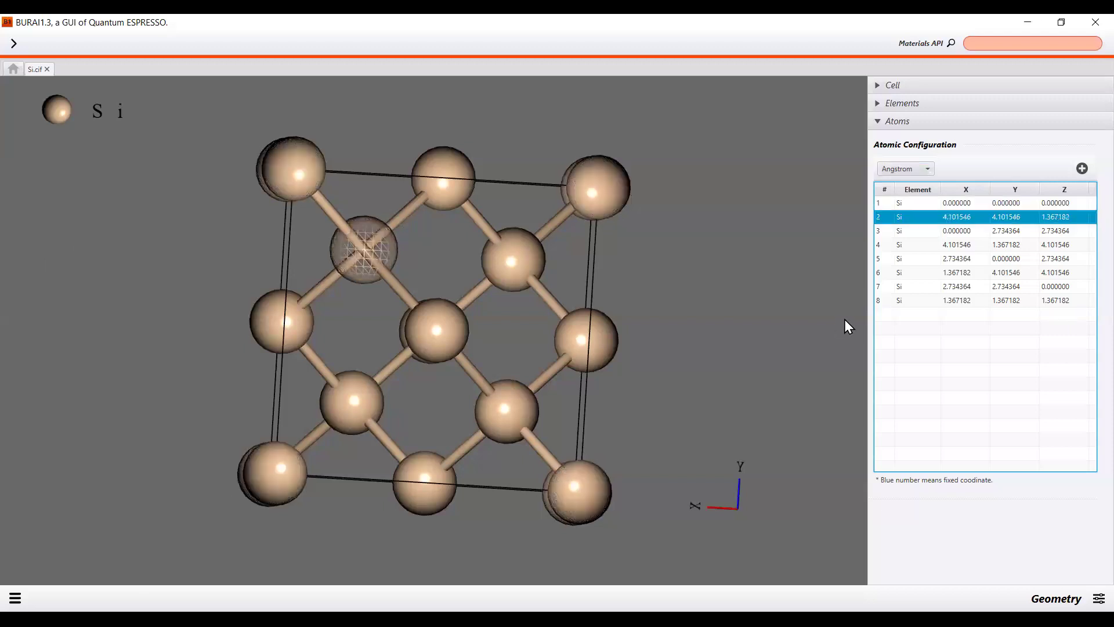
key("Down")
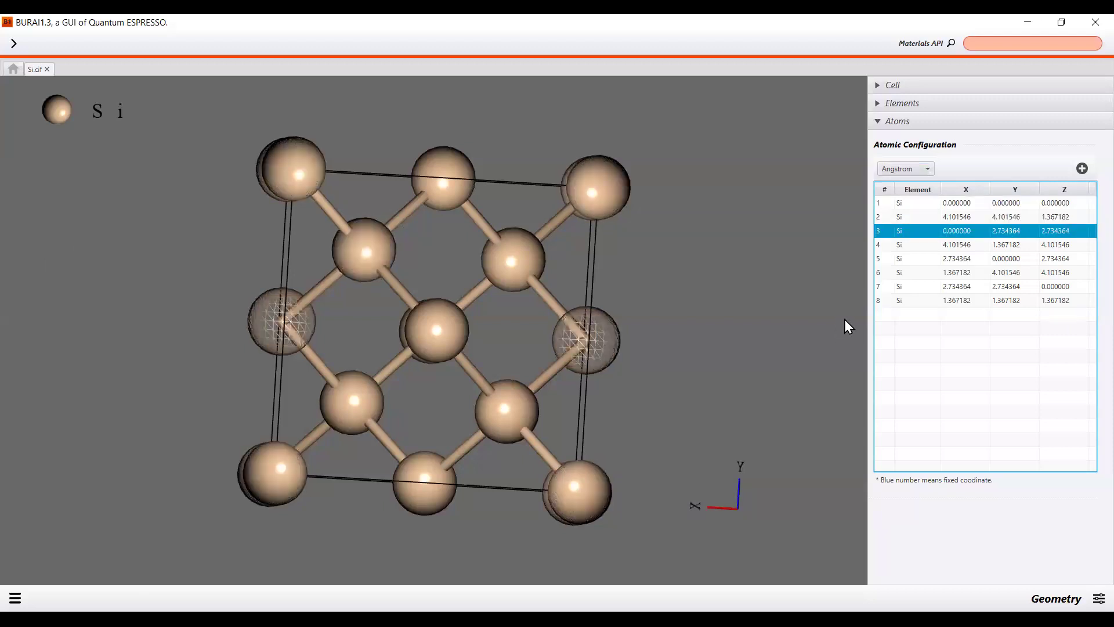
key("Down")
key("Down")
key("Down")
key("Down")
key("Down")
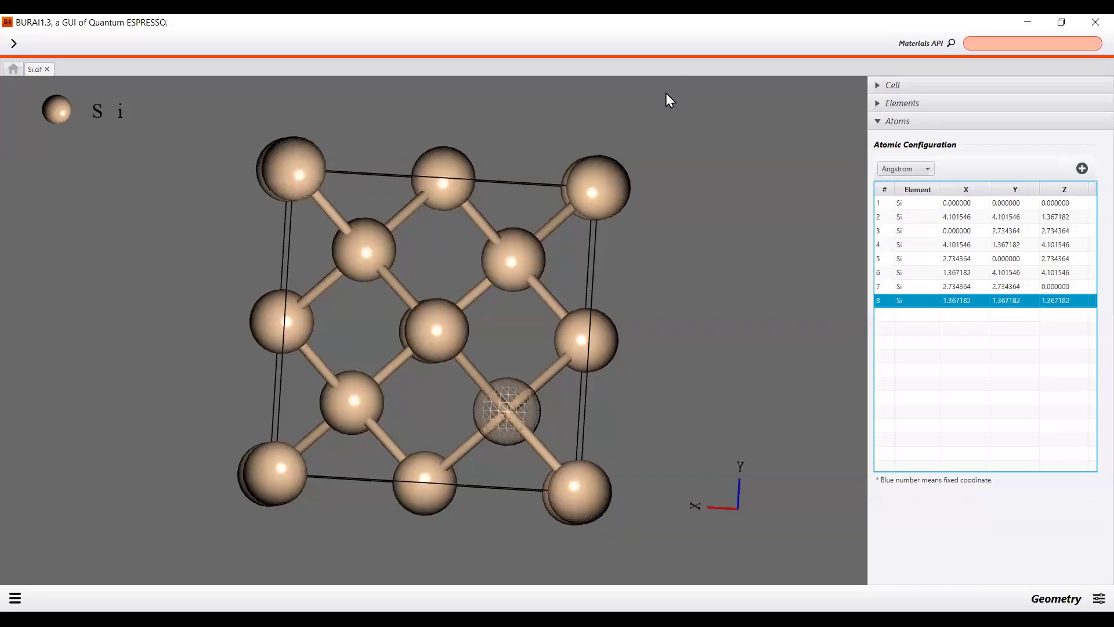
left_click_drag(743, 333, 649, 233)
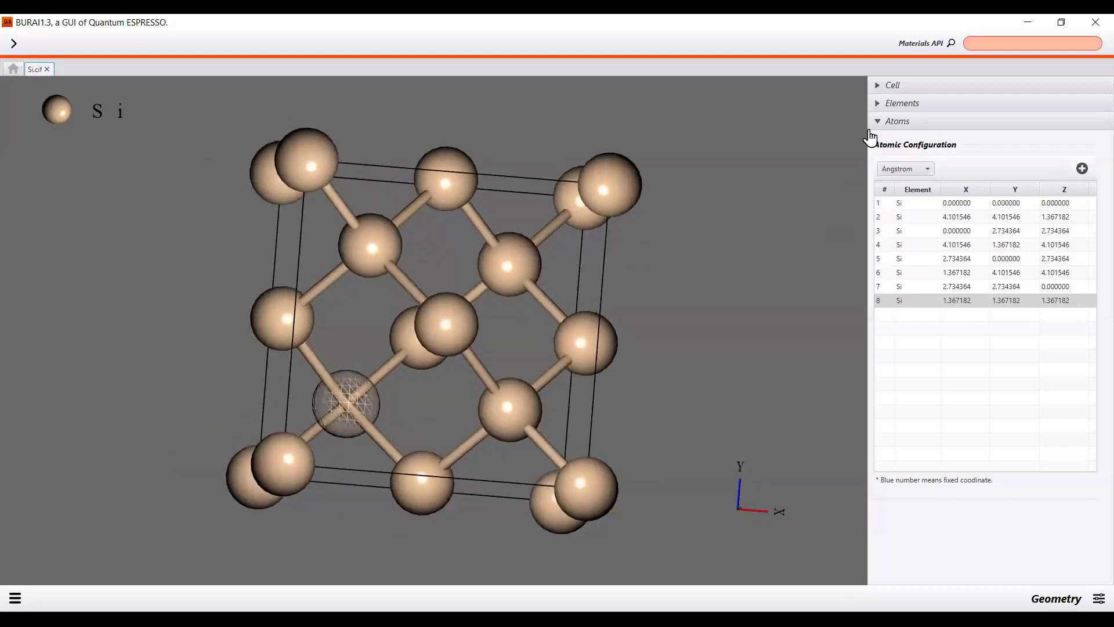
Inspect the Si entry in the element properties and open its mass value for editing.
left_click(888, 120)
left_click(946, 114)
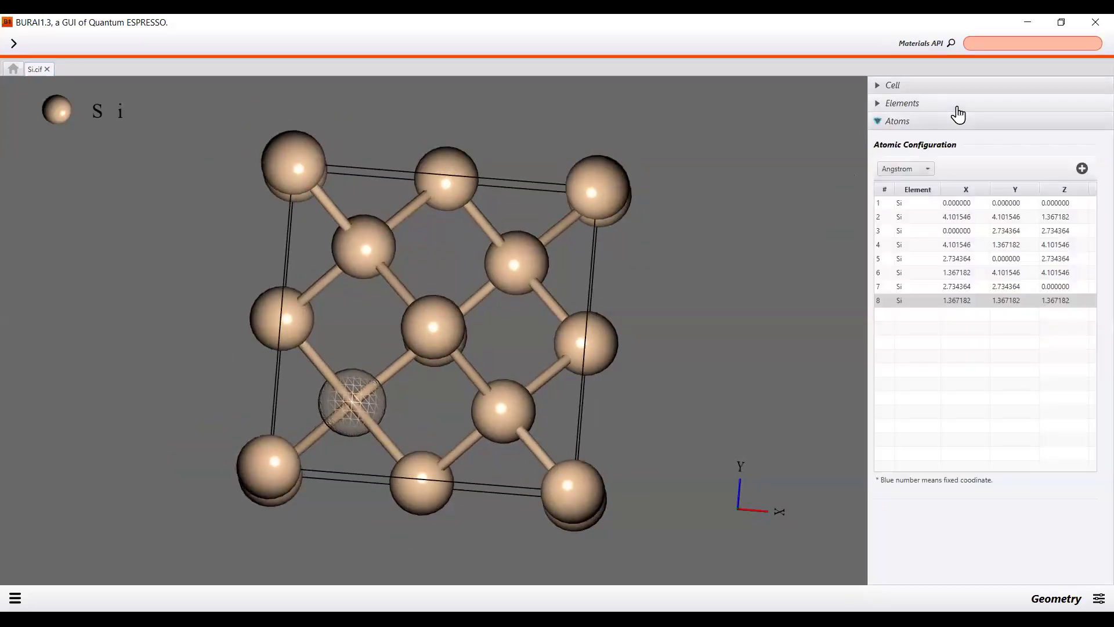
left_click(955, 106)
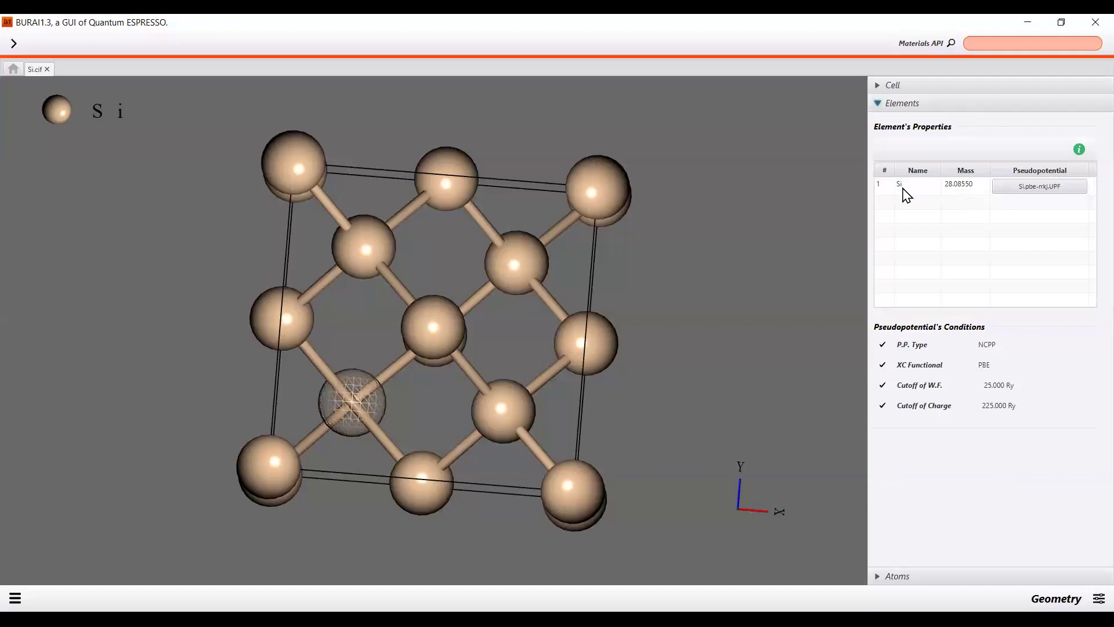
left_click(906, 191)
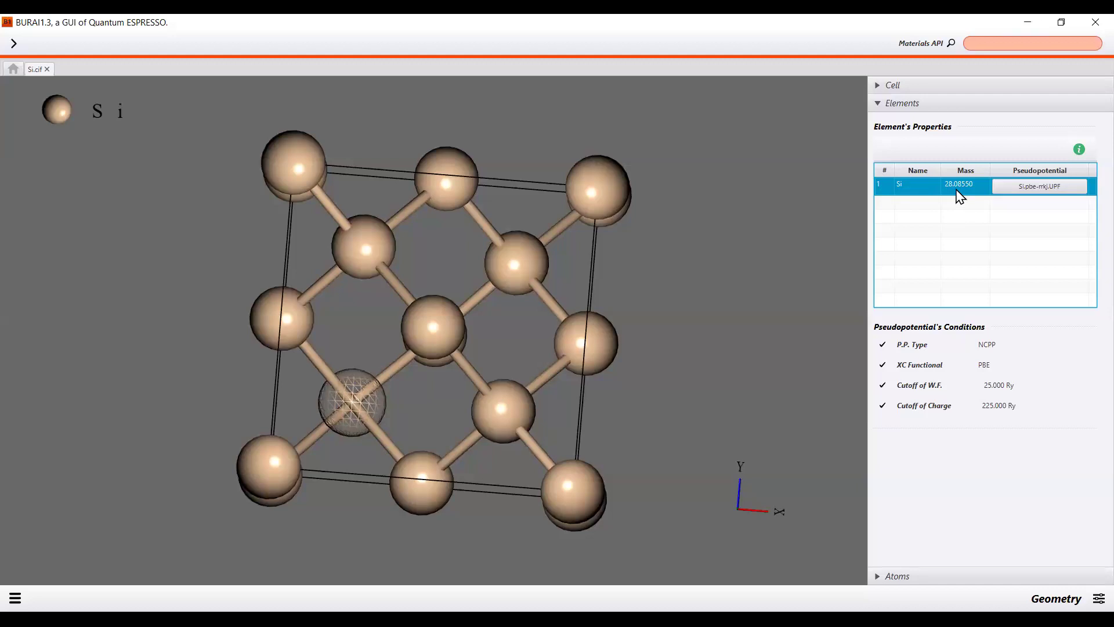
left_click(958, 185)
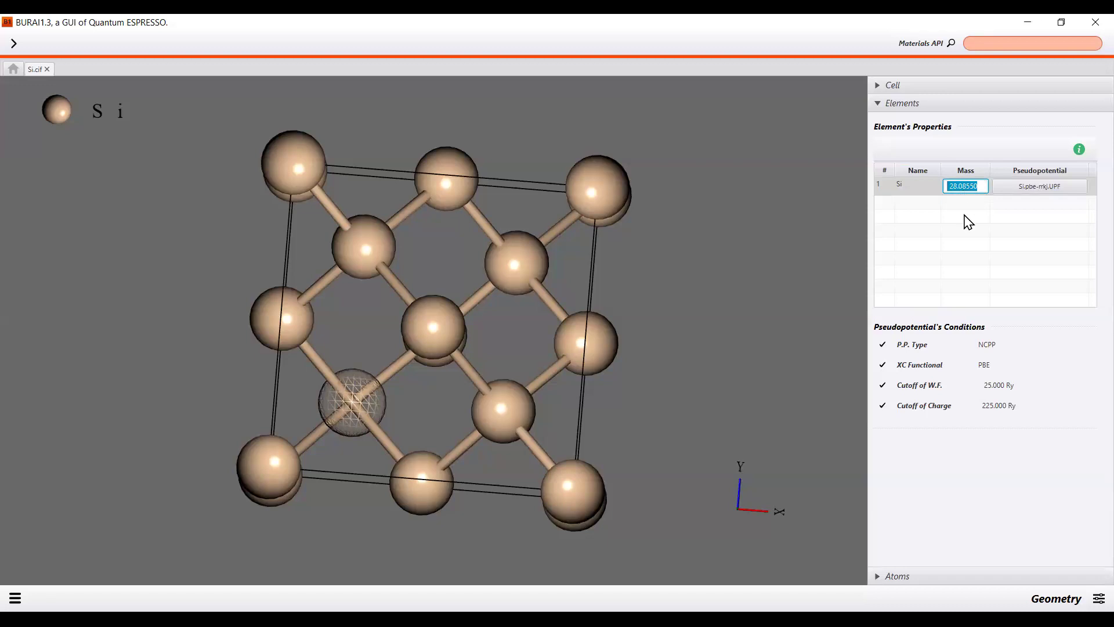
left_click(965, 216)
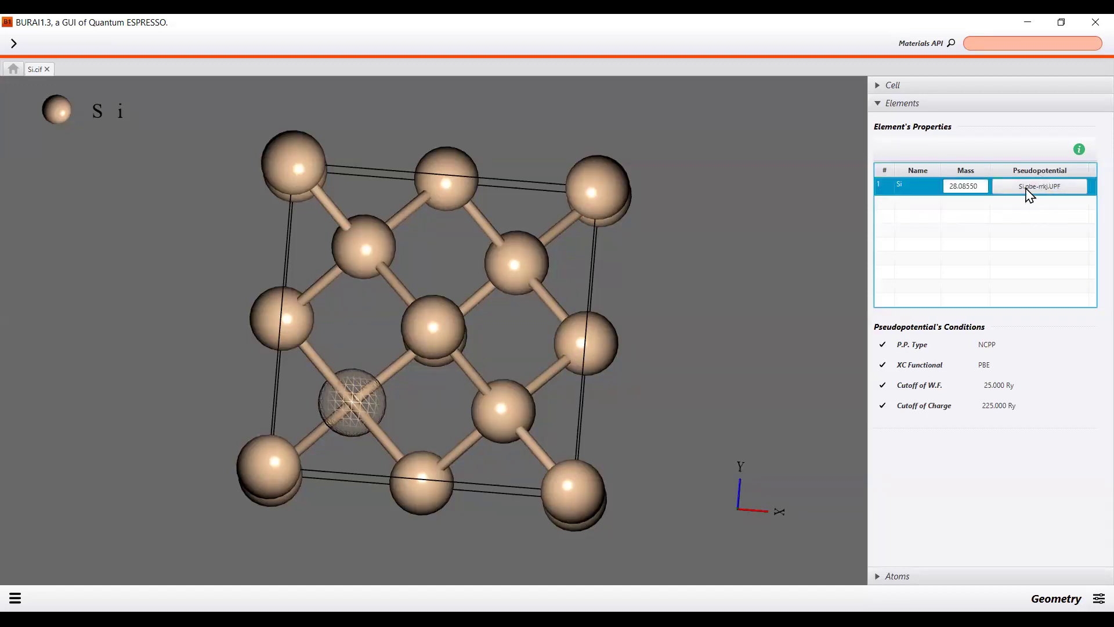
Review the available silicon pseudopotentials and choose Si.pbe-rrkj.UPF.
left_click(1027, 194)
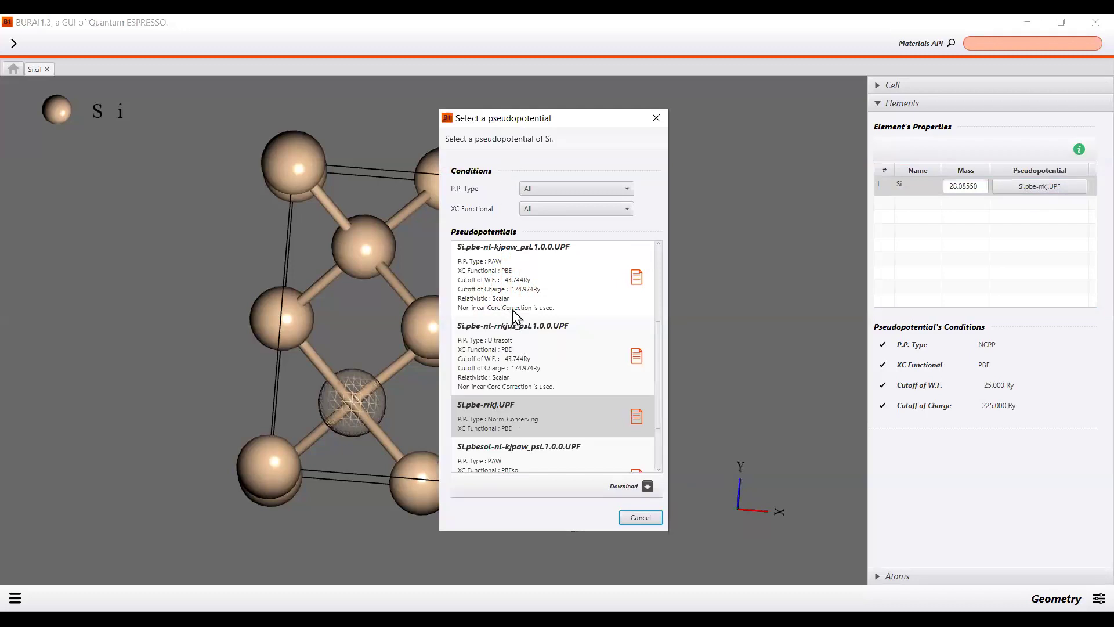
scroll(569, 377, "up", 3)
scroll(548, 413, "down", 4)
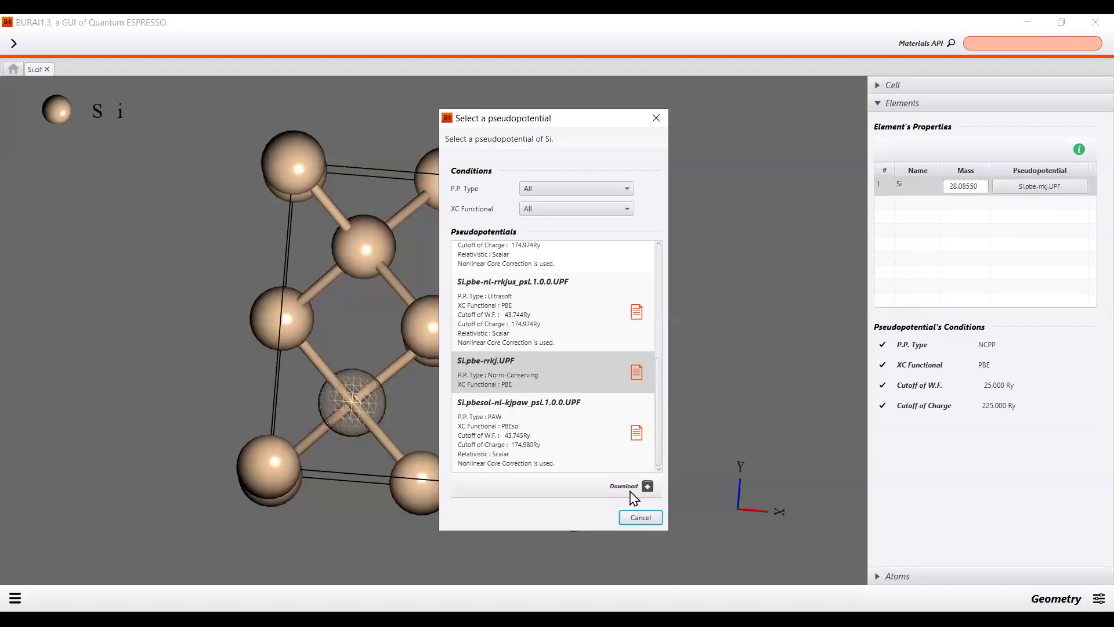
left_click(557, 381)
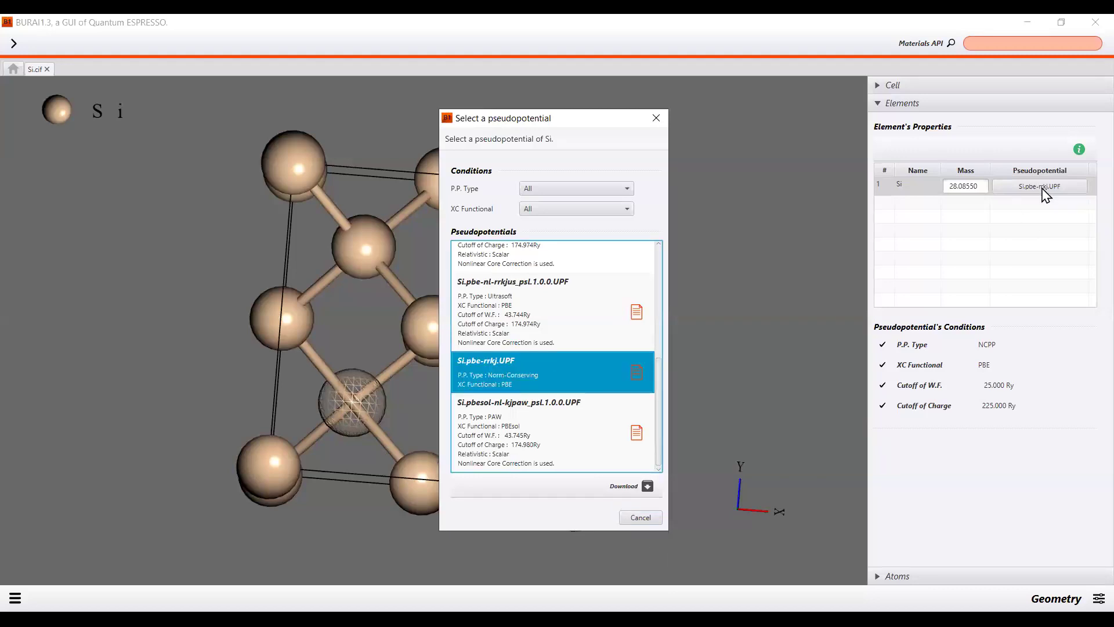
double_click(552, 374)
Examine the cell's Bravais lattice type and lattice constant A.
left_click(1067, 86)
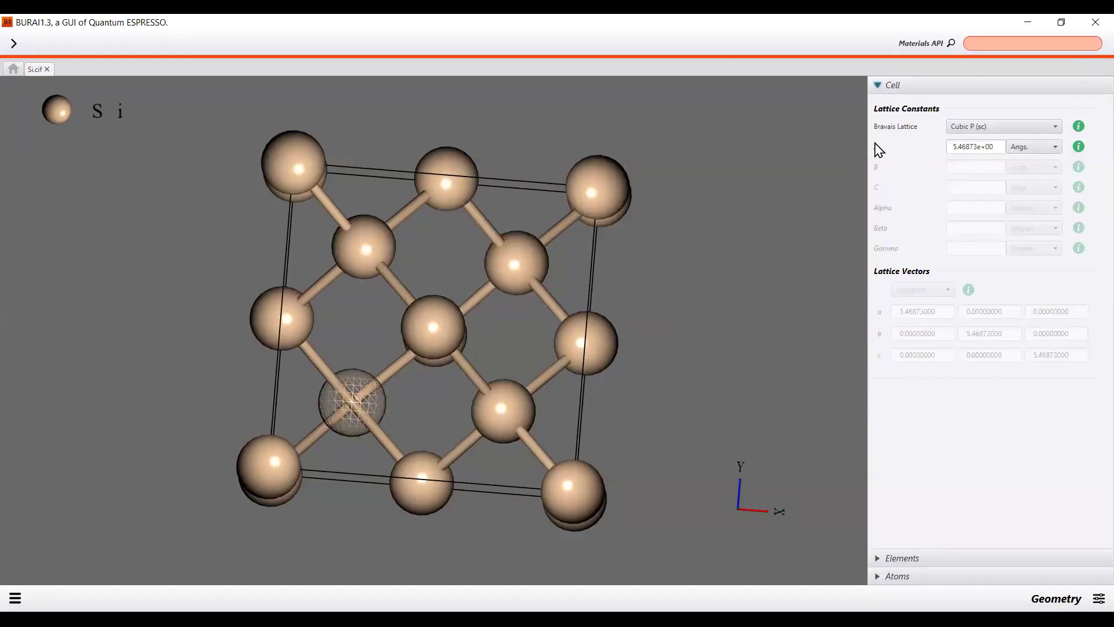
left_click(973, 129)
left_click(982, 161)
left_click(974, 146)
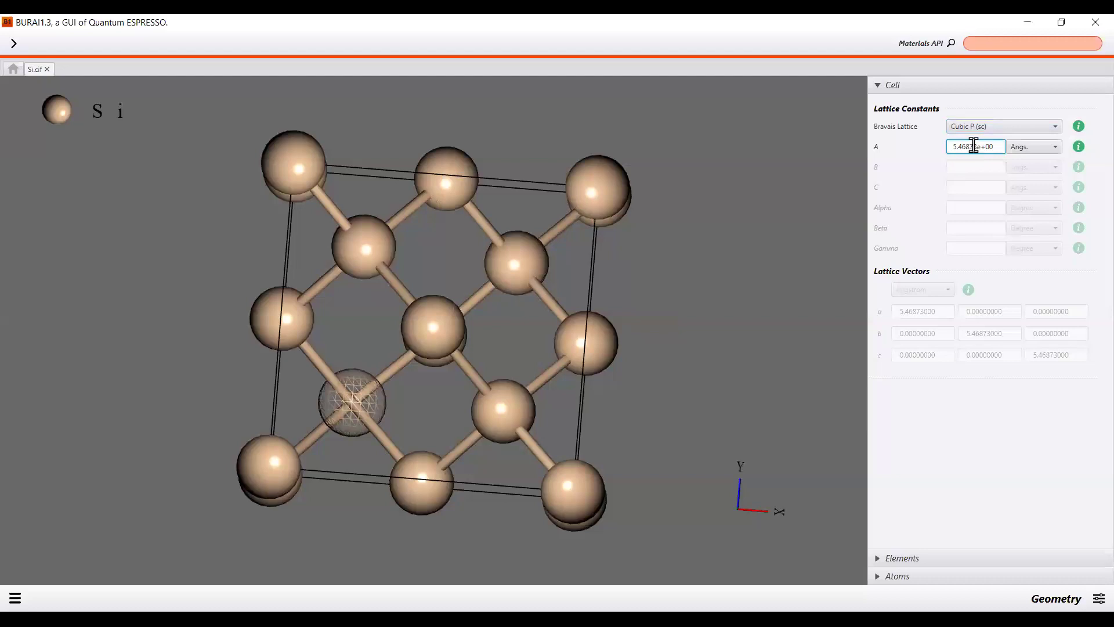
left_click(908, 143)
Review the cell, elements and atoms sections of the geometry settings once more.
left_click(1082, 589)
left_click(927, 87)
left_click(928, 87)
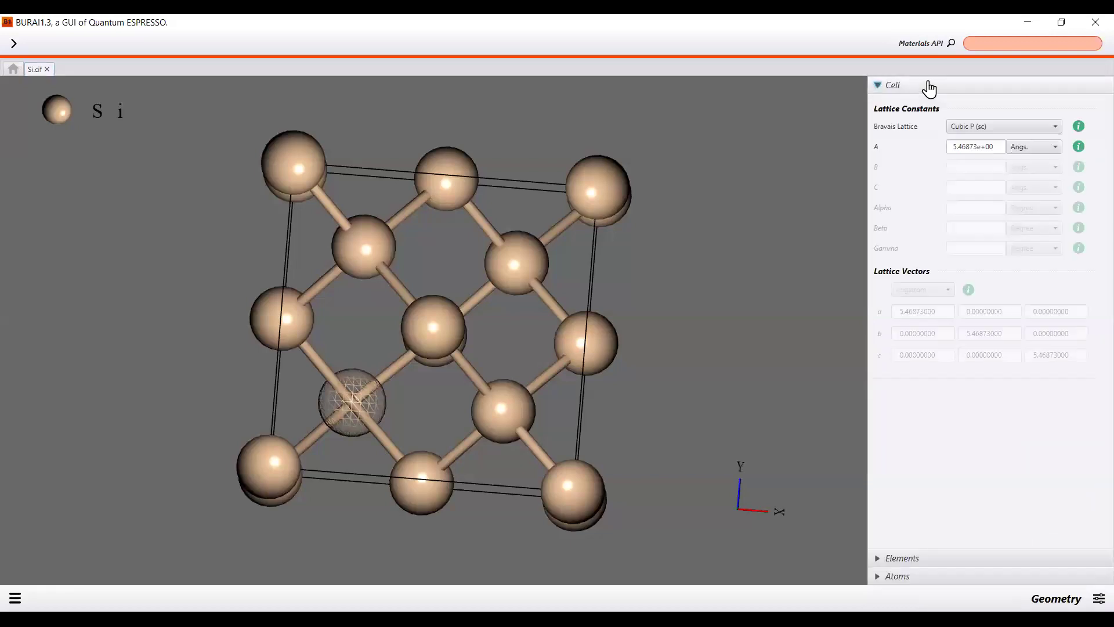
left_click(906, 86)
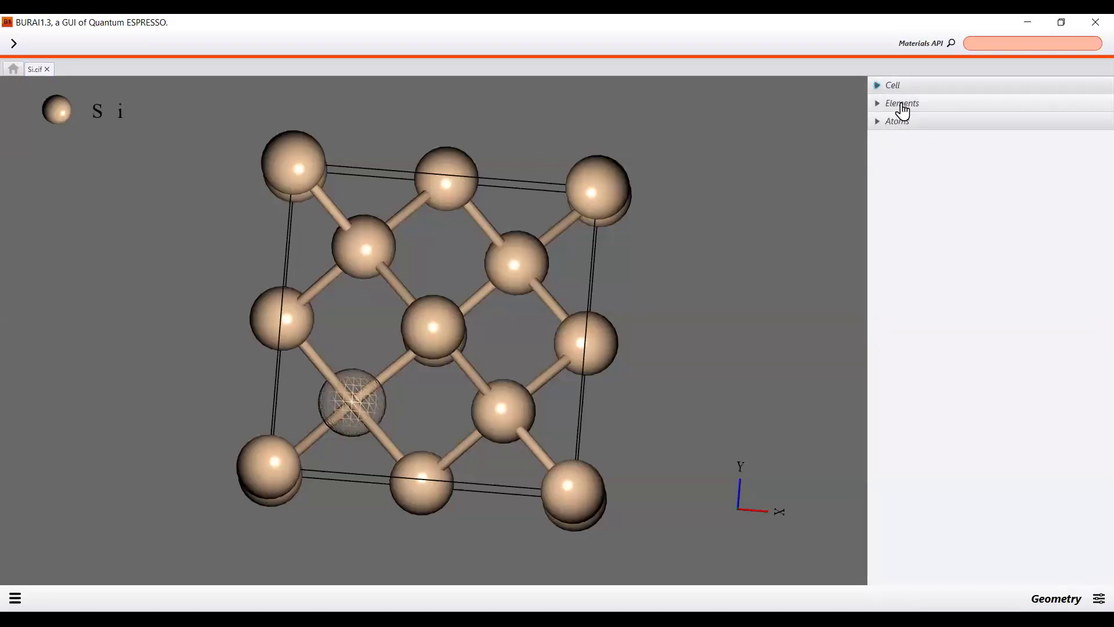
left_click(903, 106)
left_click(898, 104)
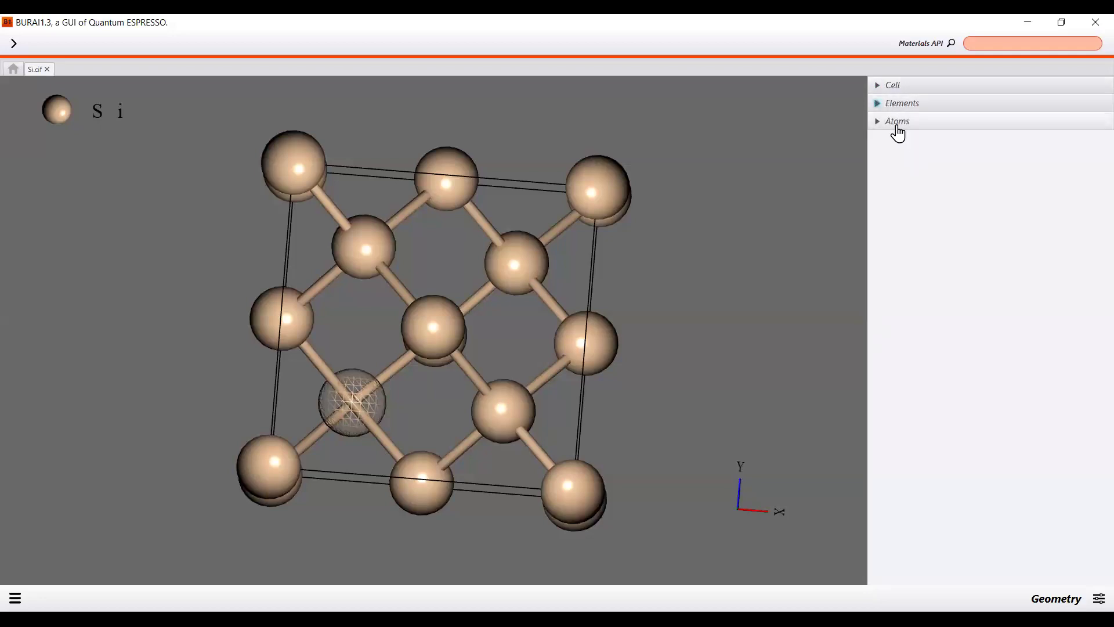
left_click(898, 123)
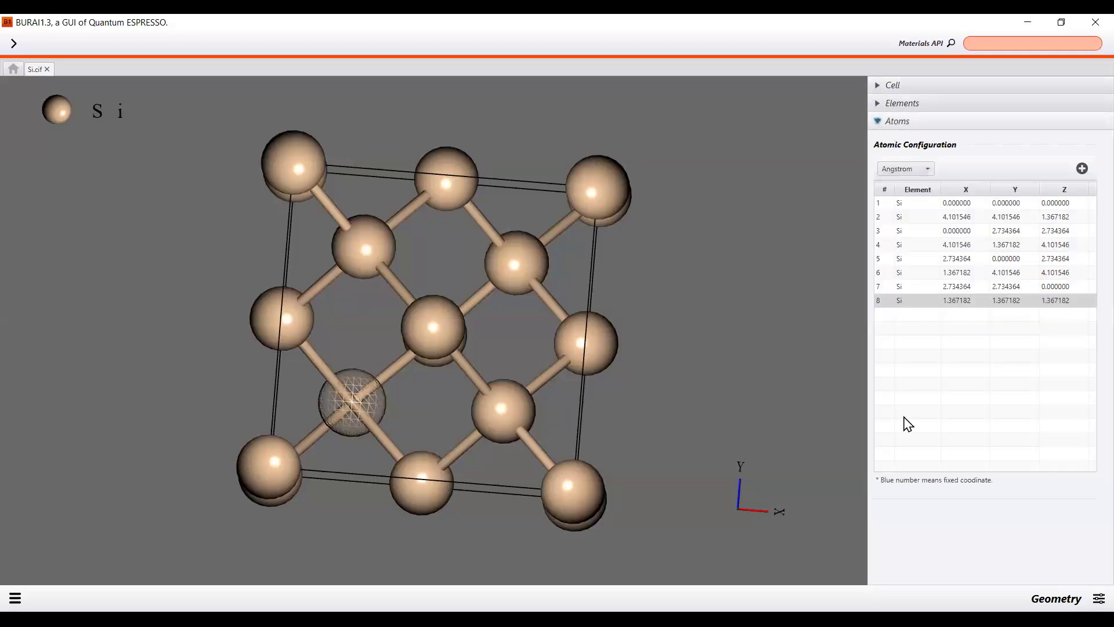
Switch from the geometry settings to the Optimize calculation settings.
left_click(1089, 592)
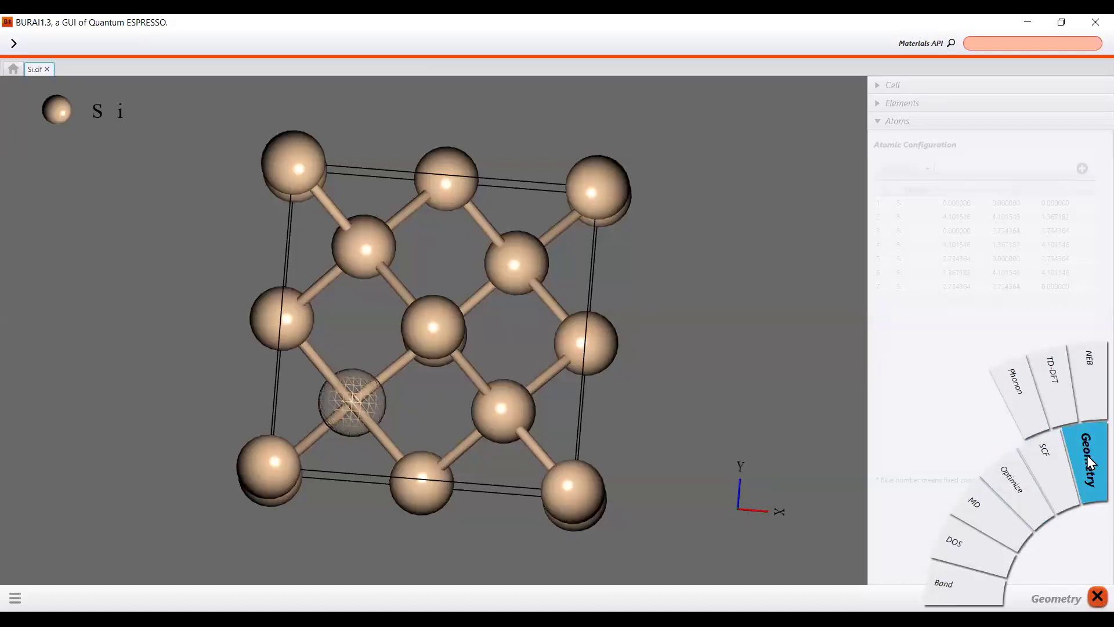
left_click(1015, 486)
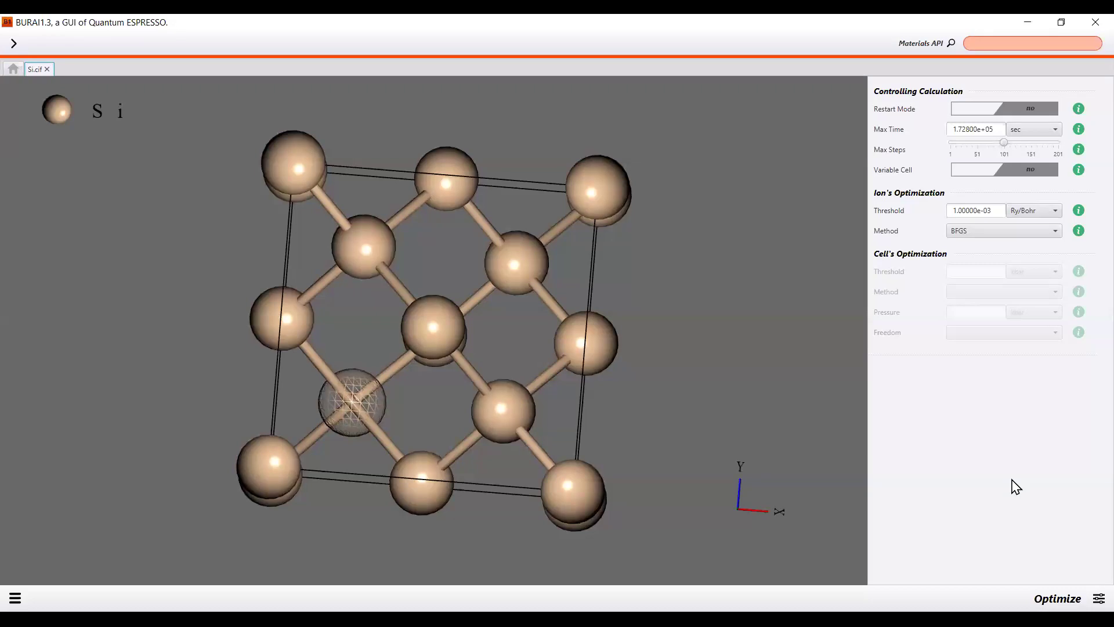
left_click(1088, 591)
left_click(1039, 513)
Set Restart Mode for the optimization to yes and back to no.
left_click(973, 116)
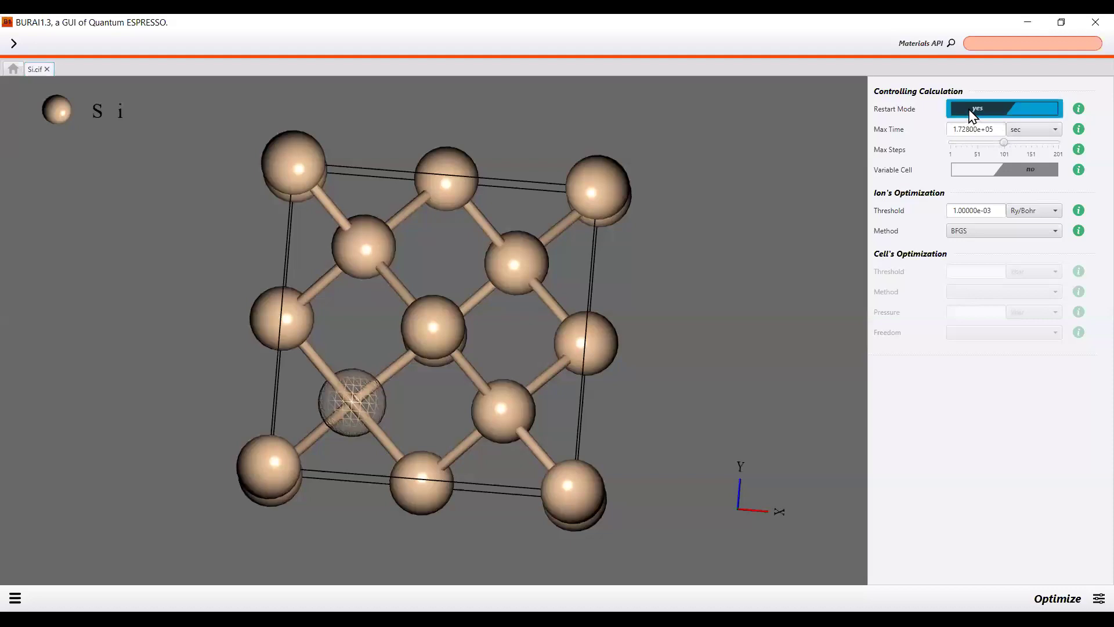
left_click(1017, 112)
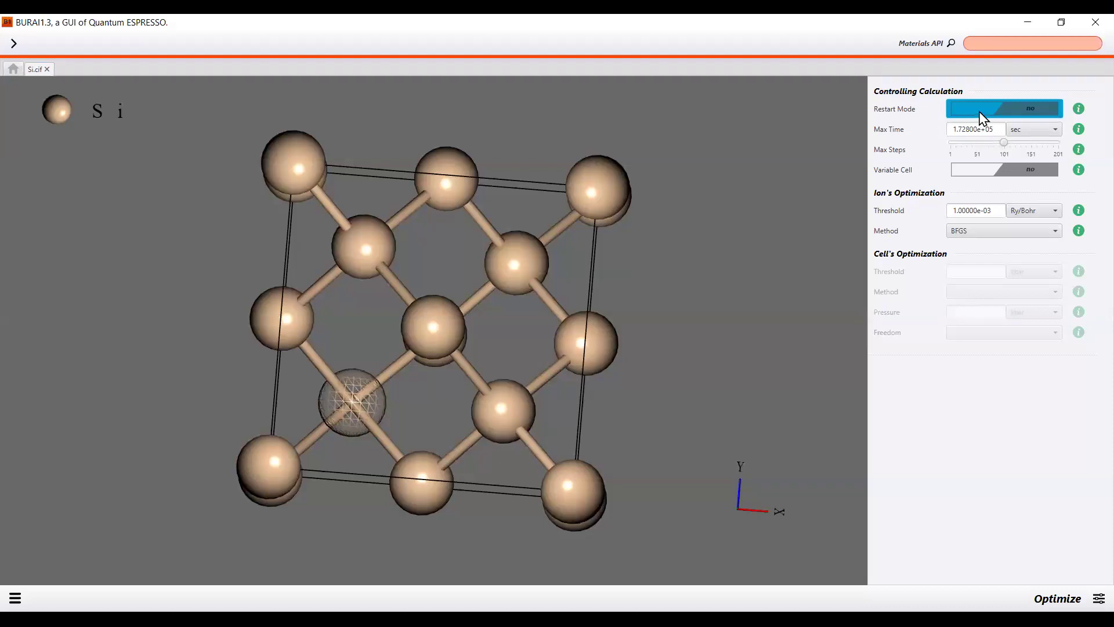
Set Variable Cell to yes and choose BFGS as the ion optimization method.
left_click(900, 128)
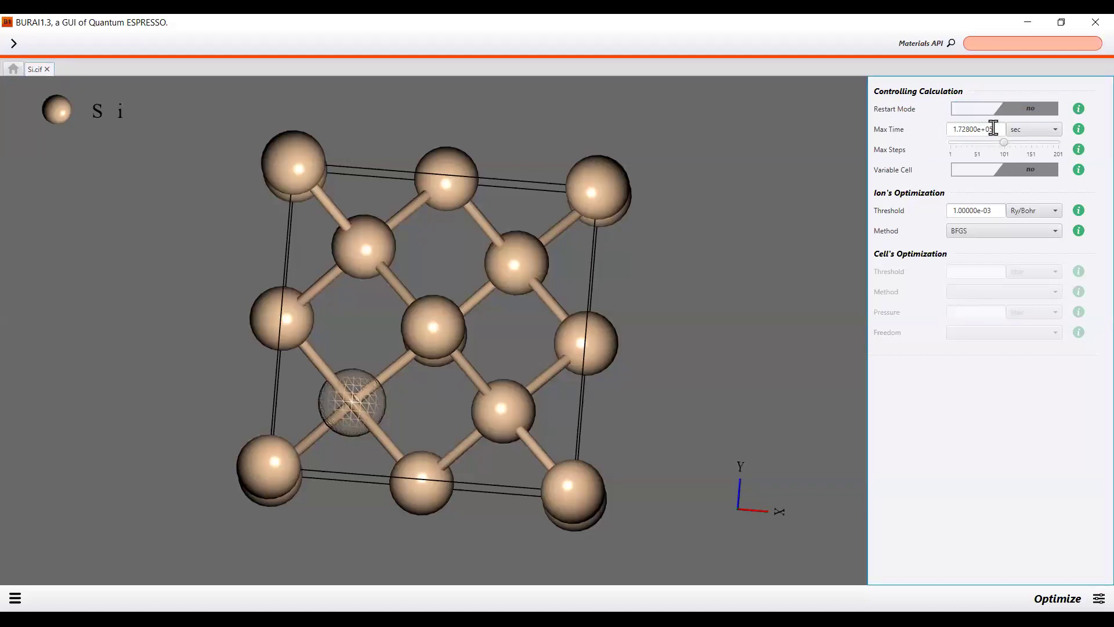
left_click(968, 172)
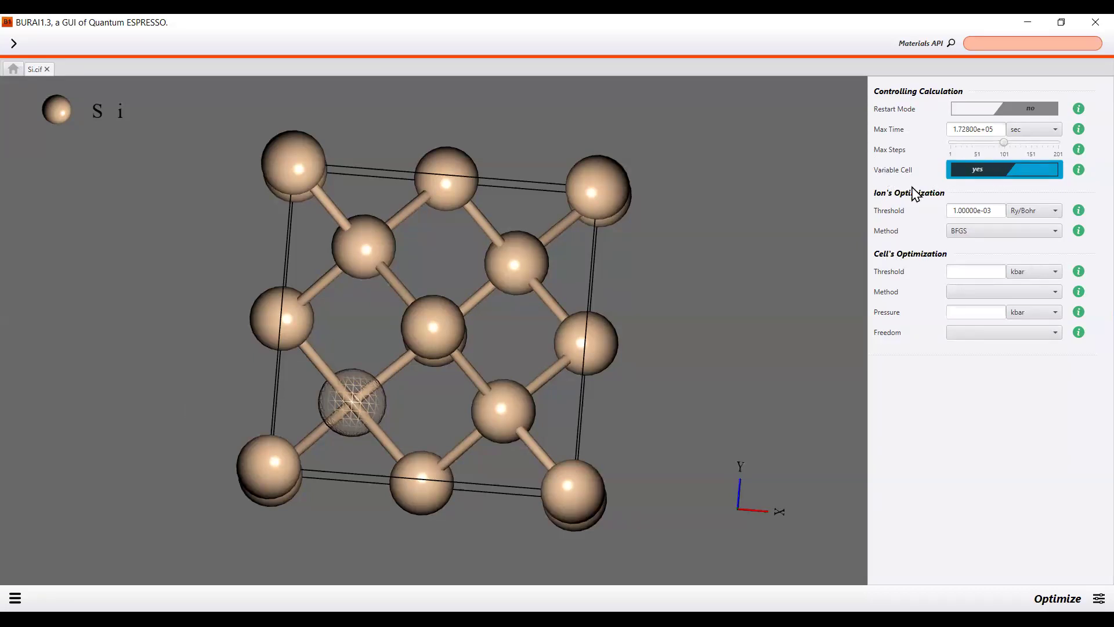
left_click(994, 209)
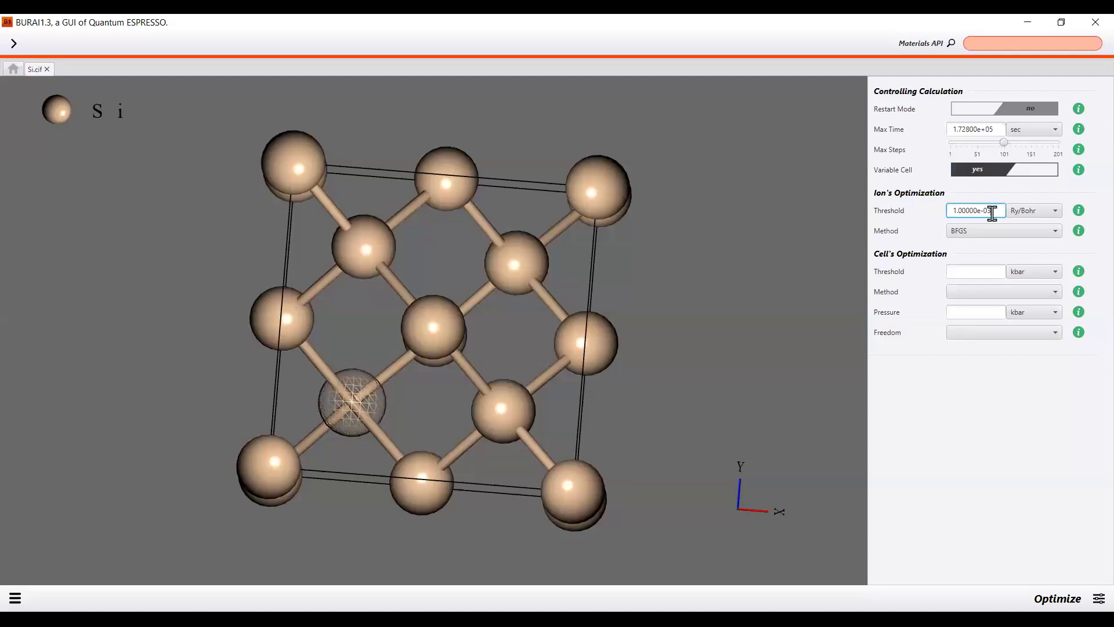
left_click(882, 200)
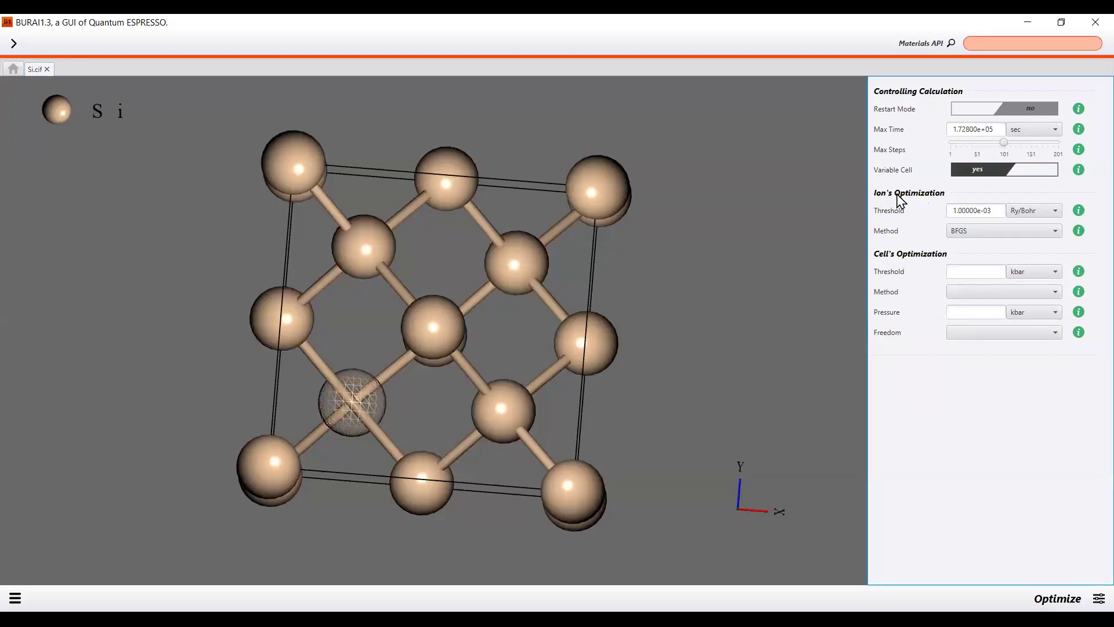
left_click(1003, 210)
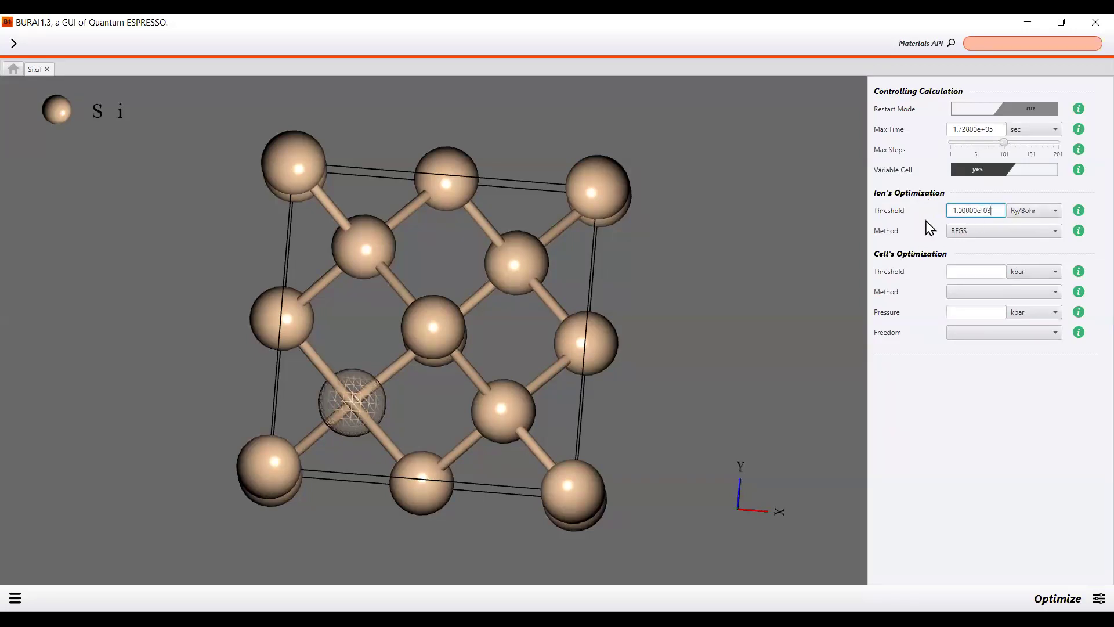
left_click(1021, 235)
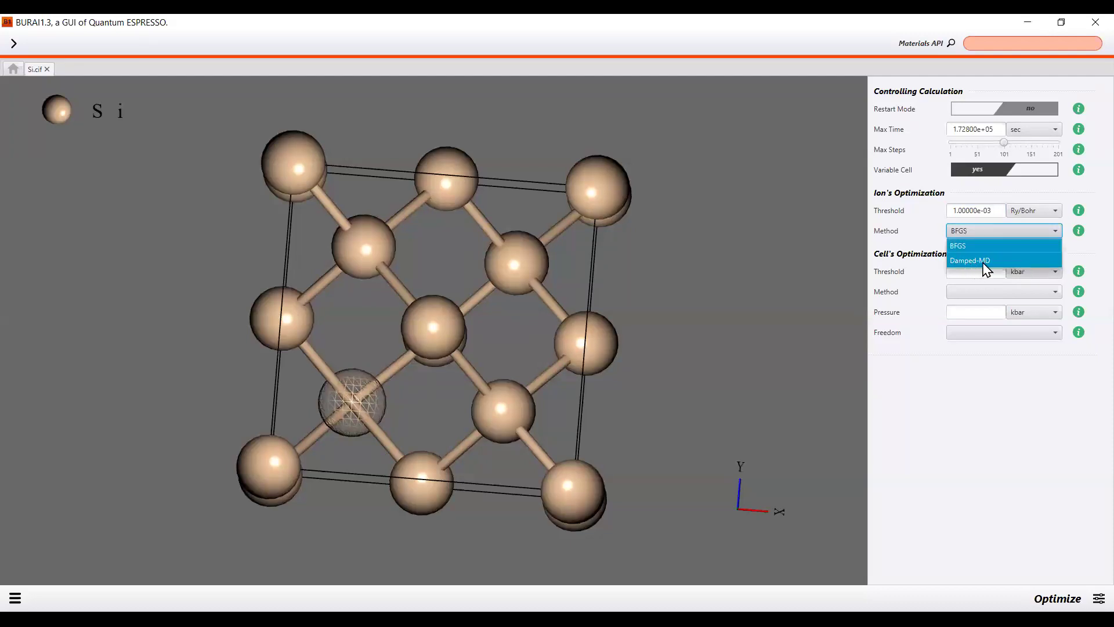
left_click(989, 247)
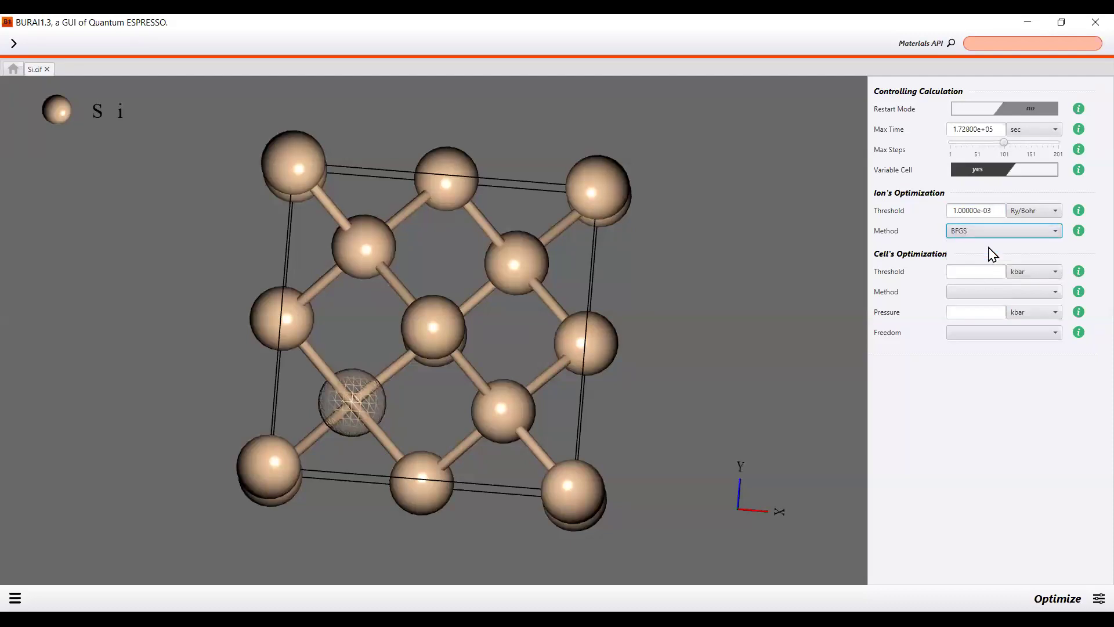
Set the cell optimization threshold to 10e-3 kbar.
left_click(961, 236)
left_click(975, 271)
type("10e-3")
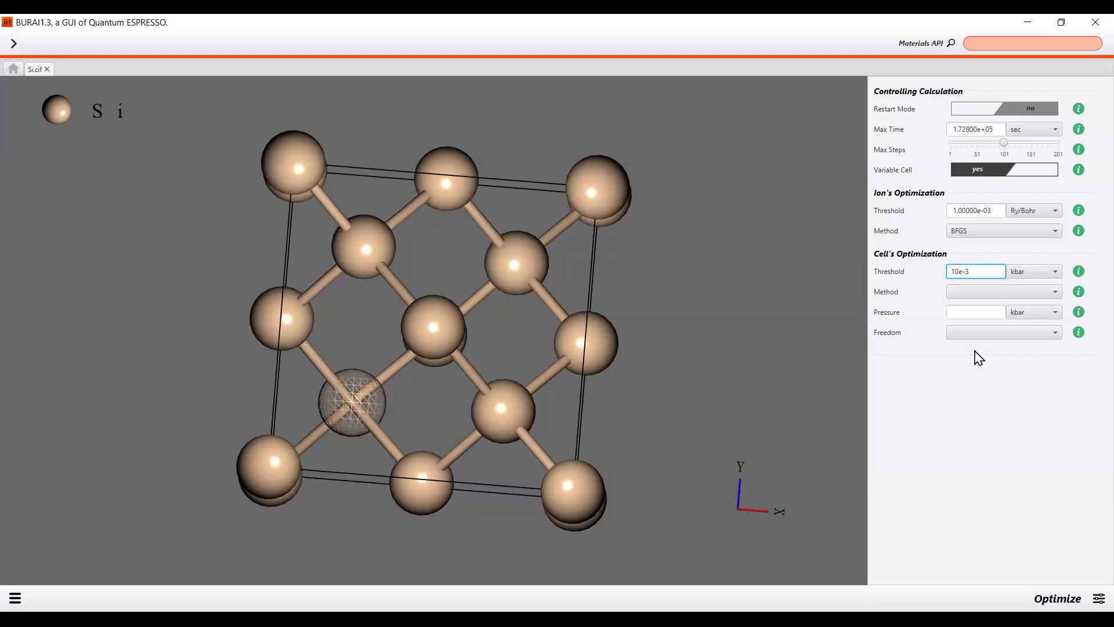
left_click(999, 394)
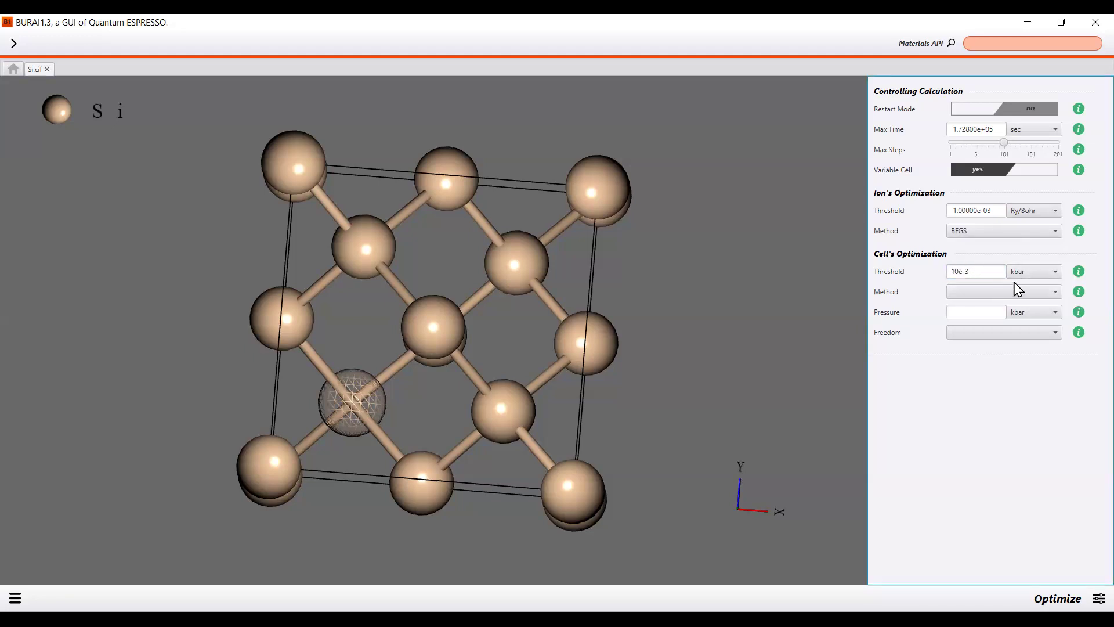
left_click(980, 278)
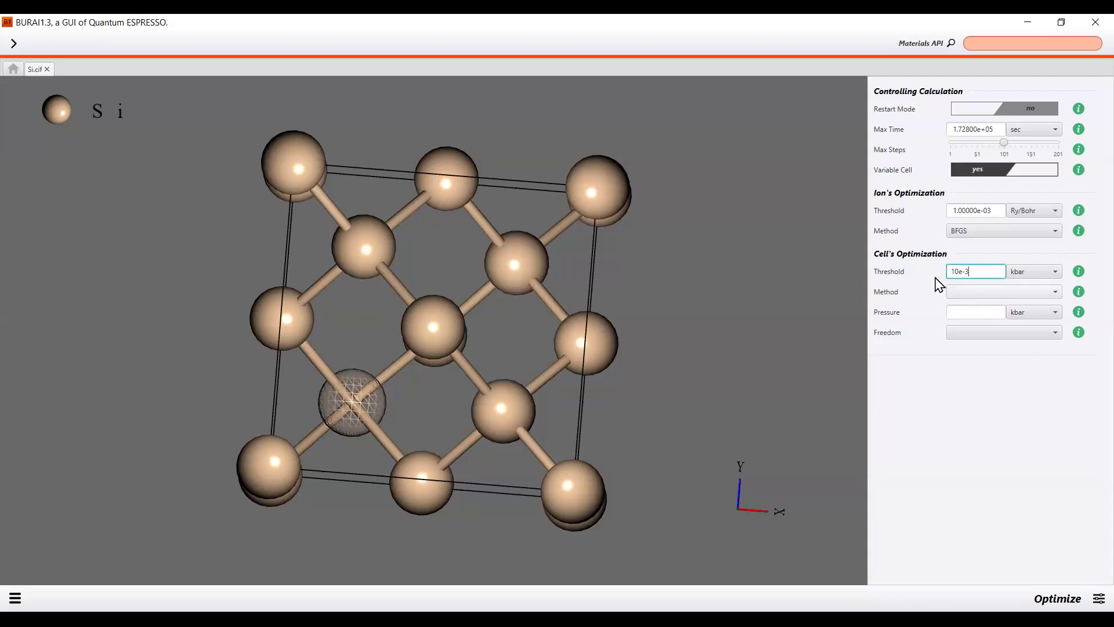
left_click(932, 301)
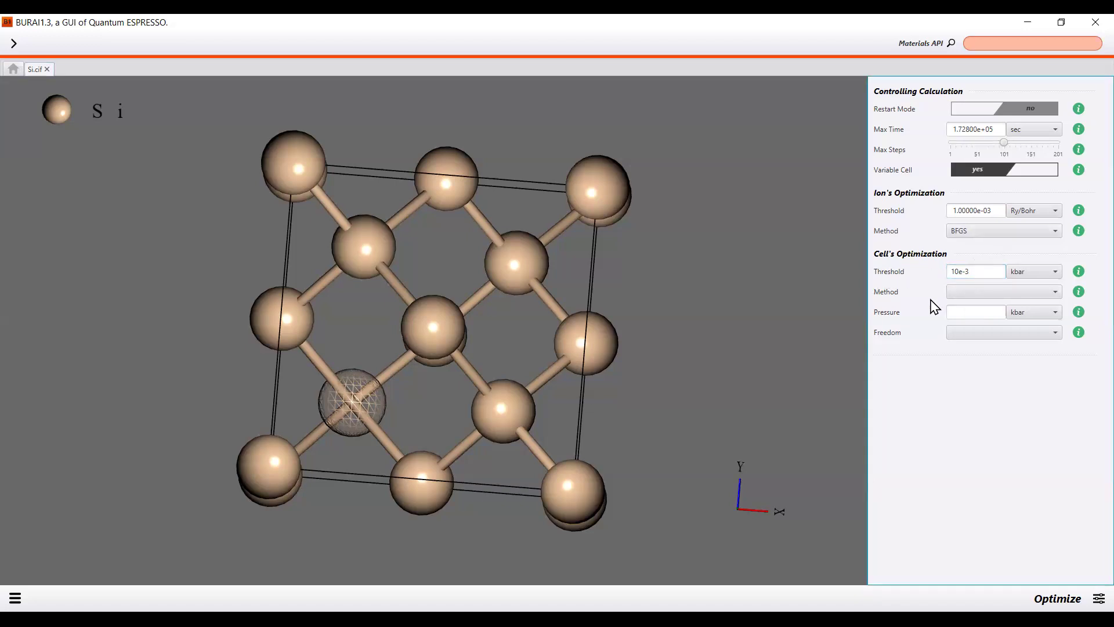
Choose BFGS as the cell optimization method and set the cell pressure to 00 kbar.
left_click(996, 296)
left_click(994, 307)
left_click(977, 315)
type("00")
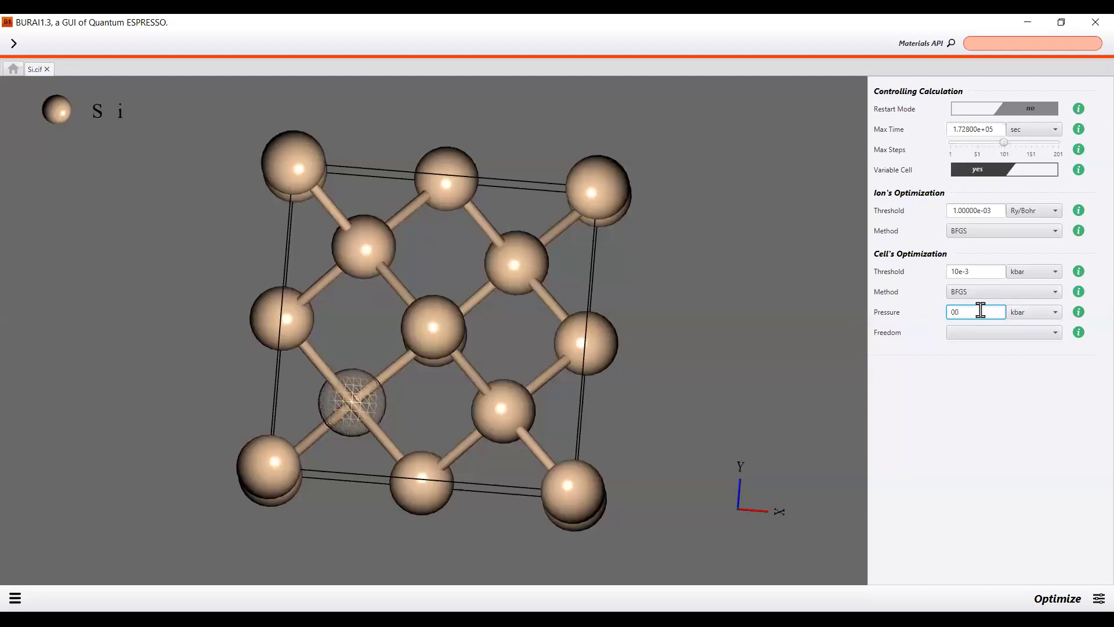
left_click(957, 409)
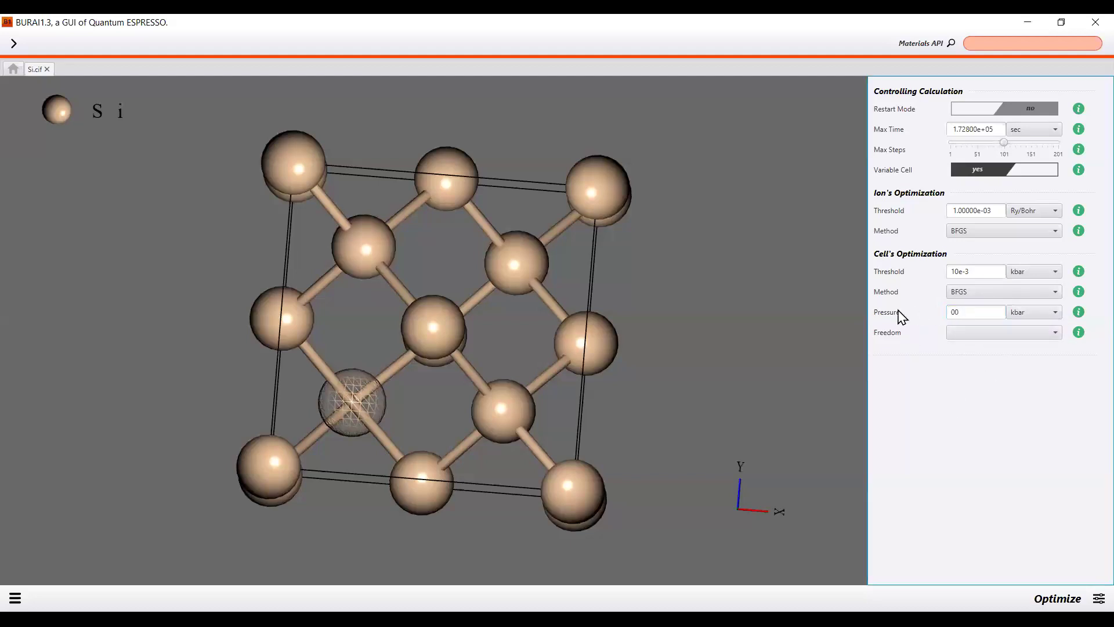
Set the cell optimization's Freedom to all and reselect BFGS as the cell method.
left_click(981, 336)
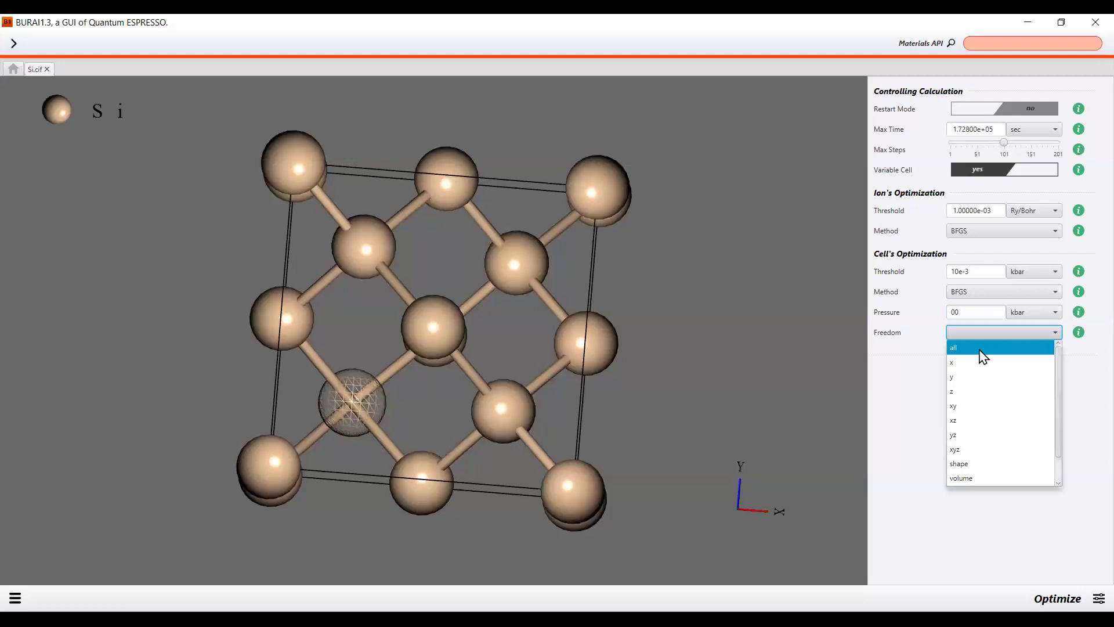
left_click(981, 355)
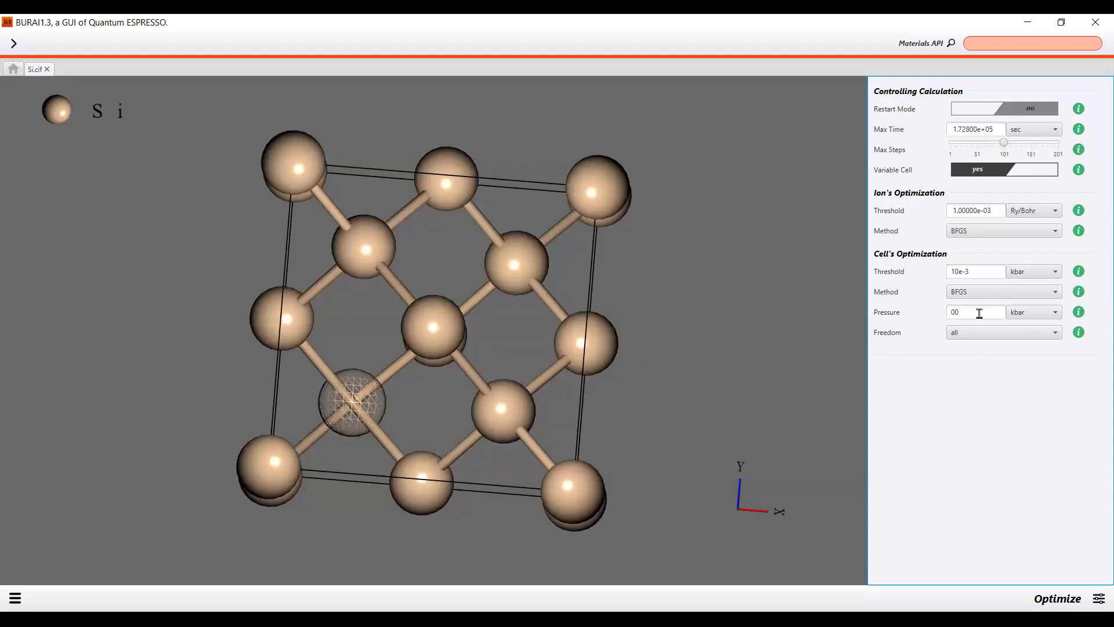
left_click(971, 292)
left_click(982, 312)
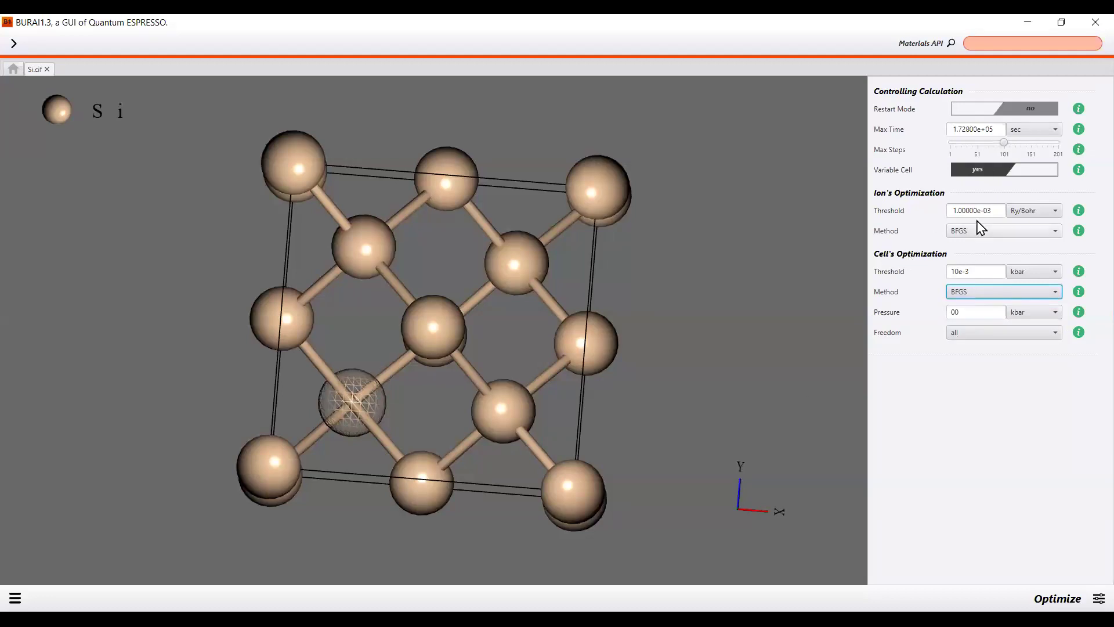
Review the BFGS and Damped-MD choices for the ion optimization method, along with the crystal structure and cell optimization settings.
left_click(994, 230)
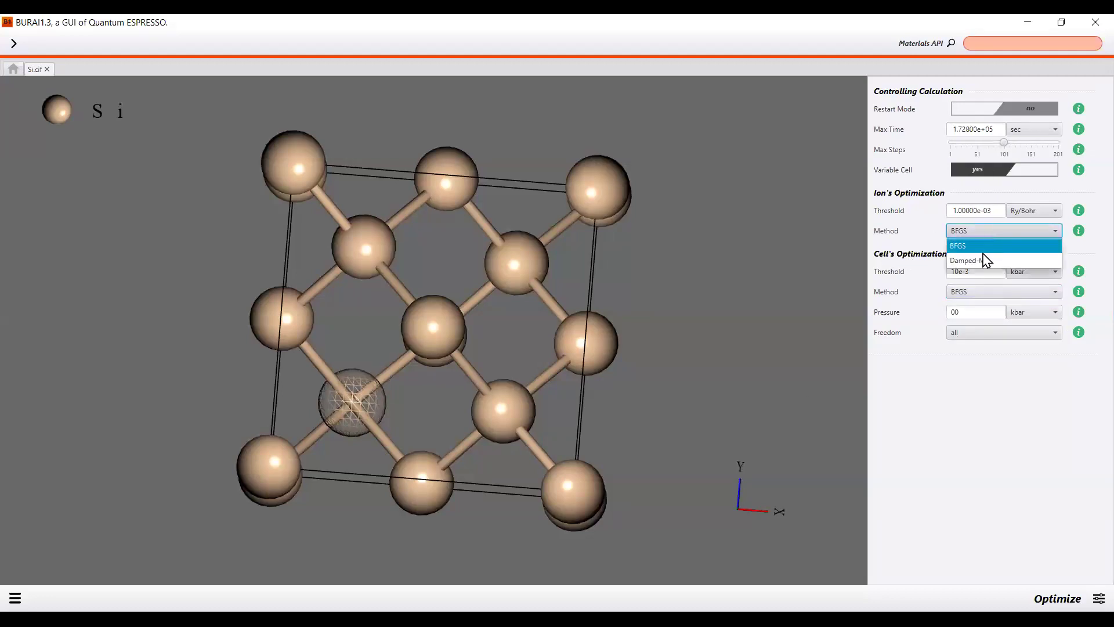
left_click(1018, 432)
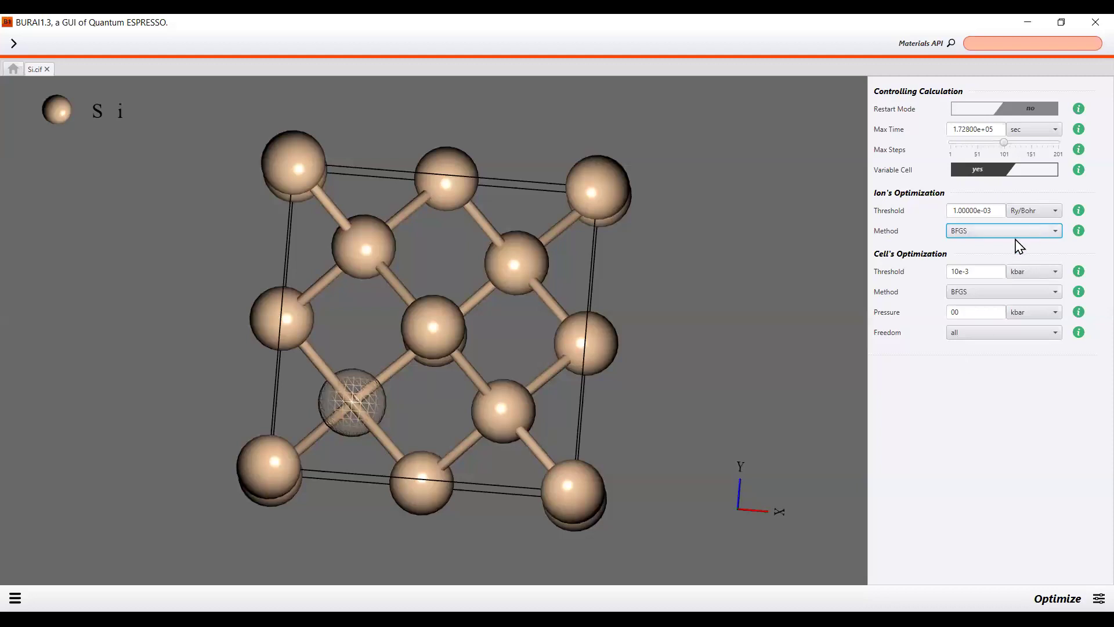
left_click(1015, 251)
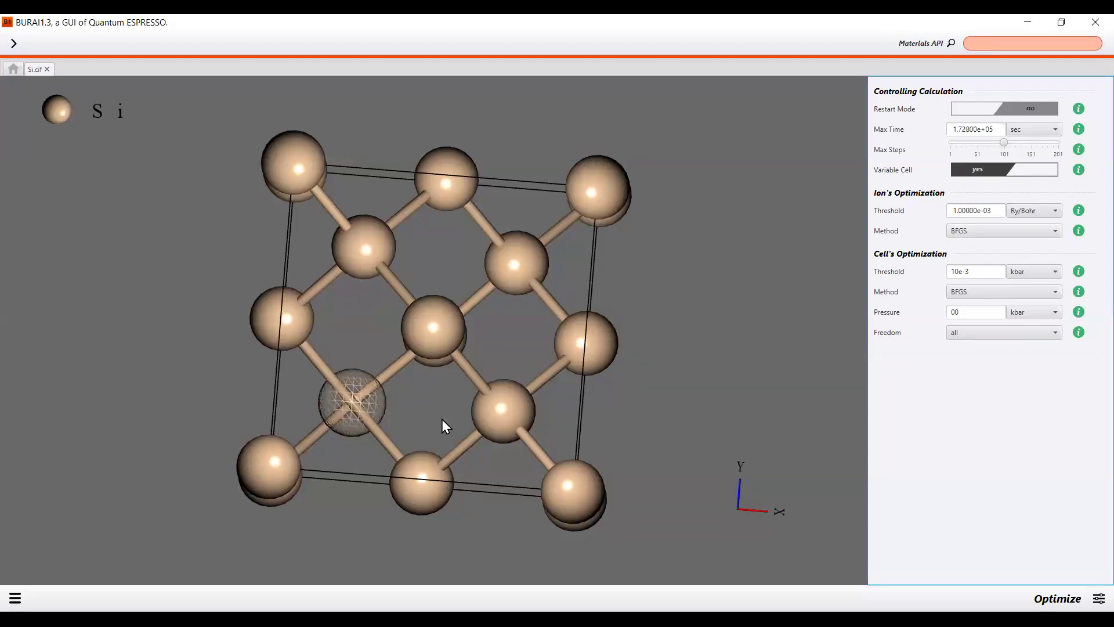
left_click_drag(801, 387, 691, 373)
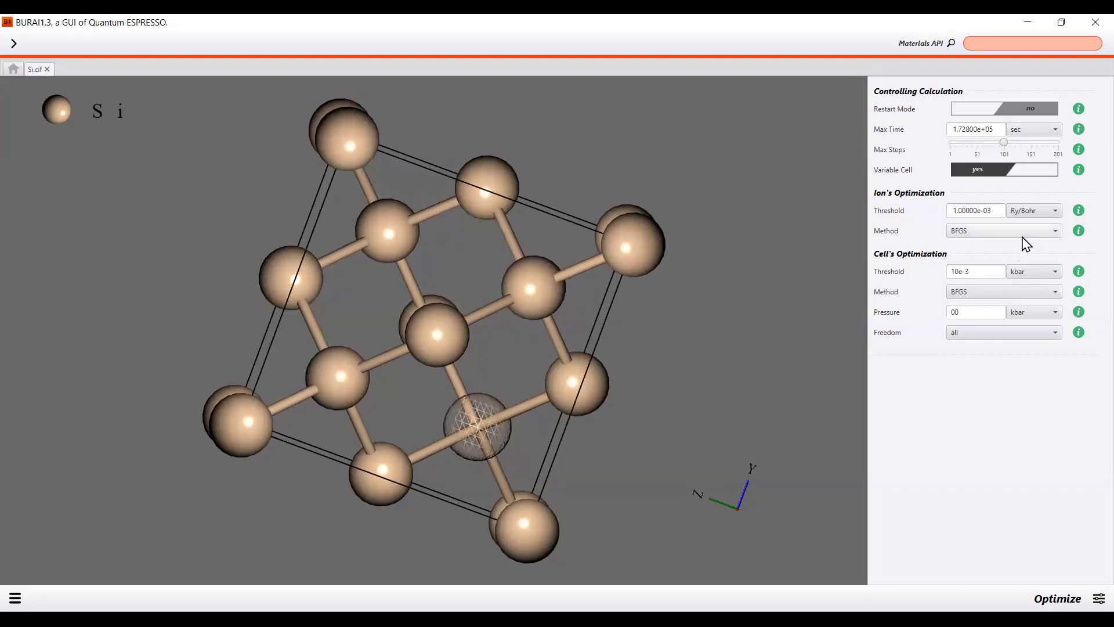
left_click(1021, 233)
left_click(1021, 250)
left_click(1051, 233)
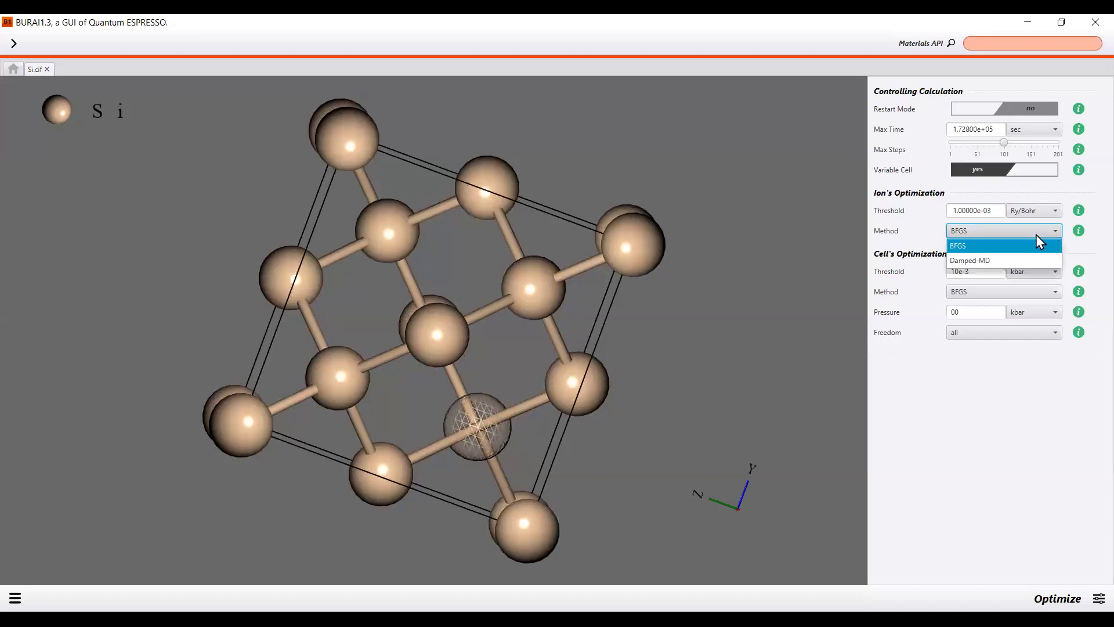
left_click(1002, 248)
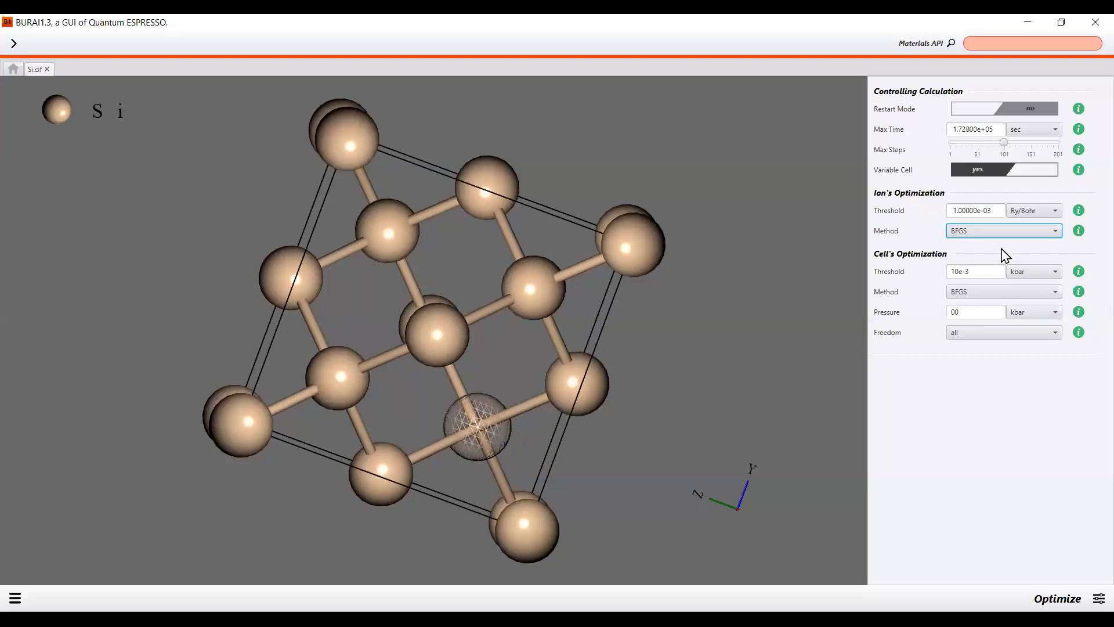
left_click(1019, 230)
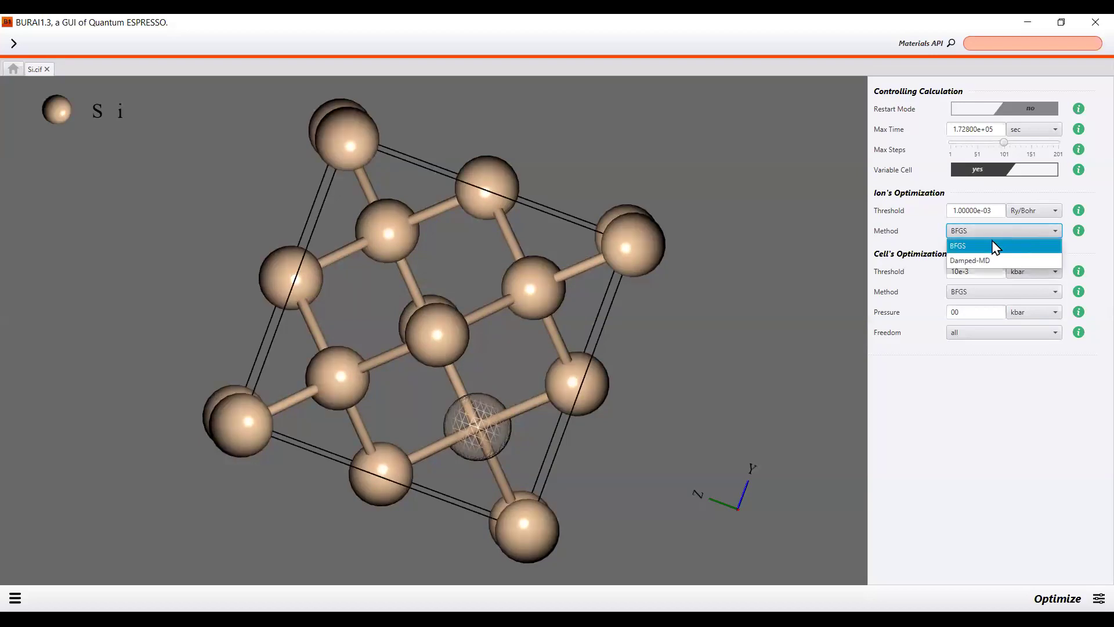
left_click(997, 246)
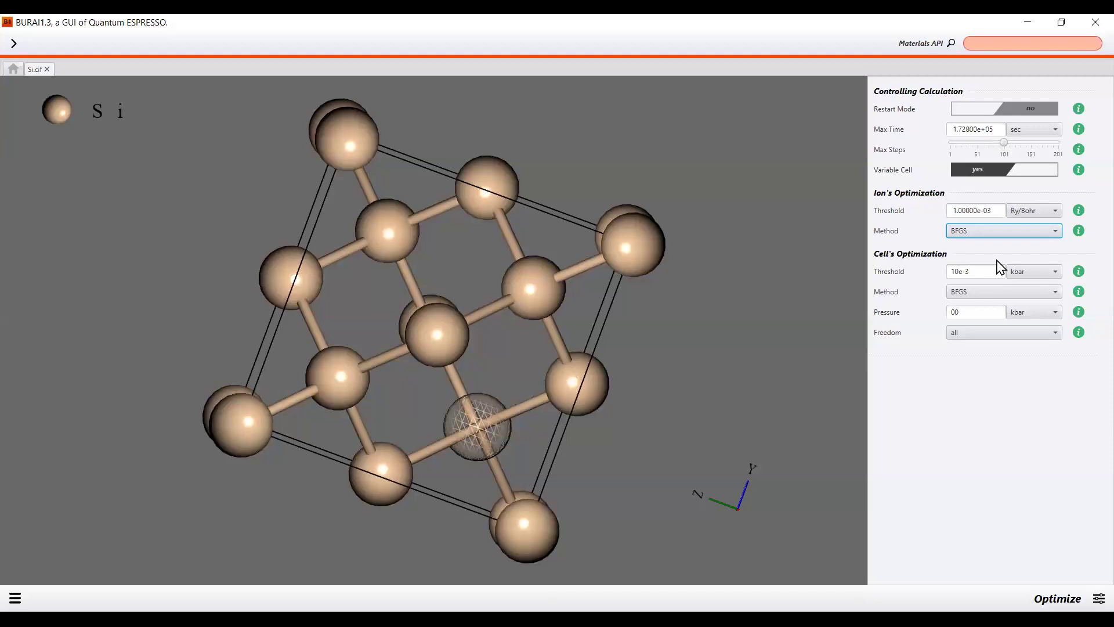
left_click(993, 418)
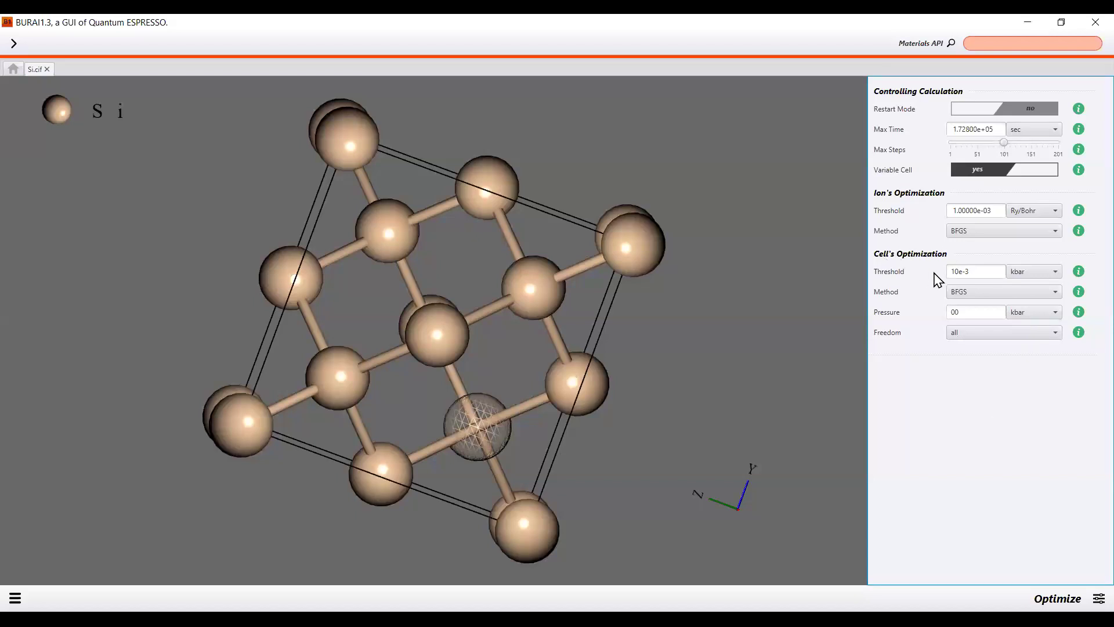
left_click(1025, 232)
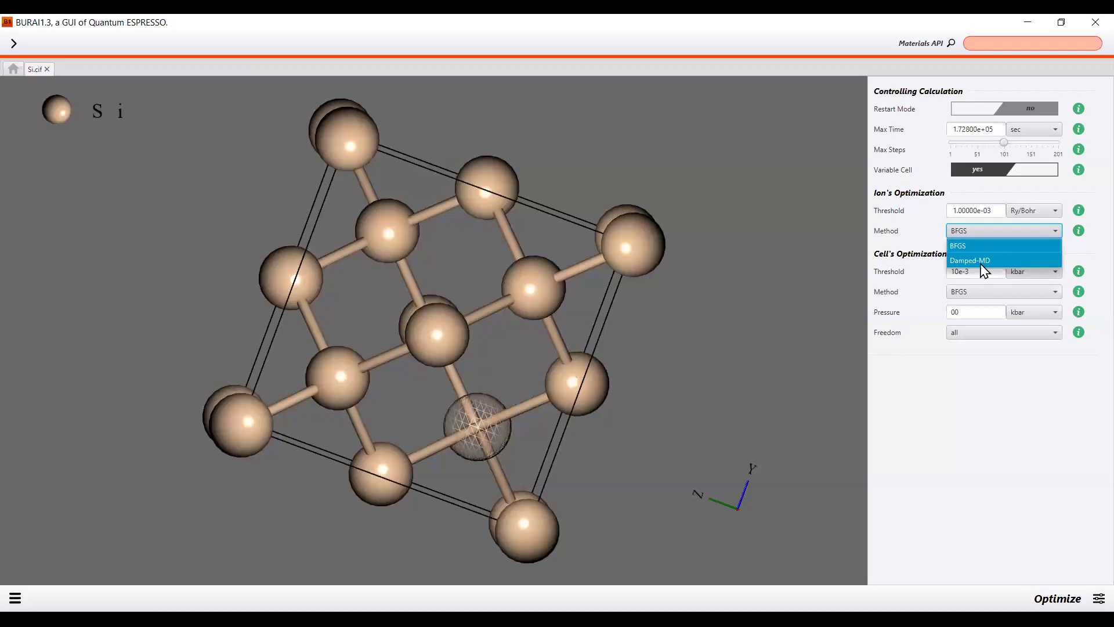
left_click(993, 376)
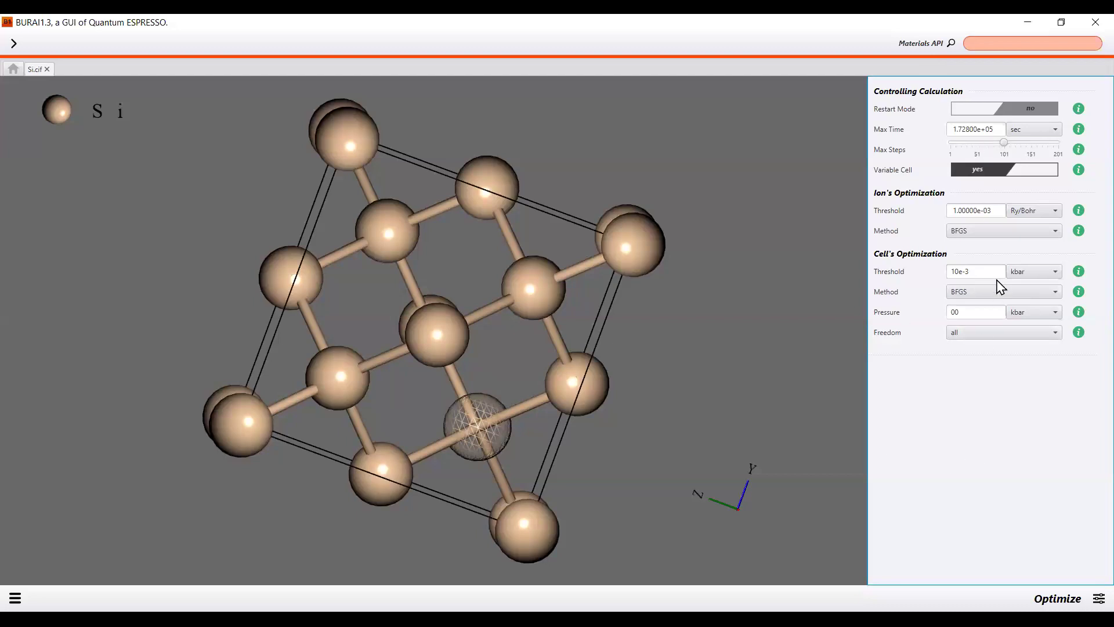
Open the generated input file and examine the calculation type in its CONTROL section against the Variable Cell setting.
left_click(15, 597)
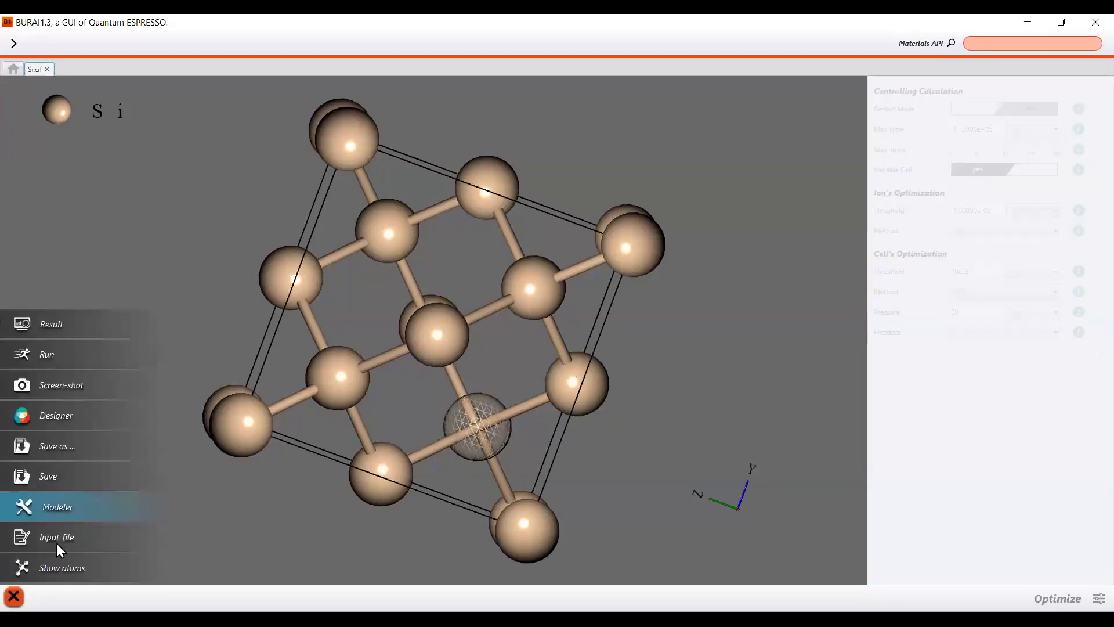
left_click(58, 545)
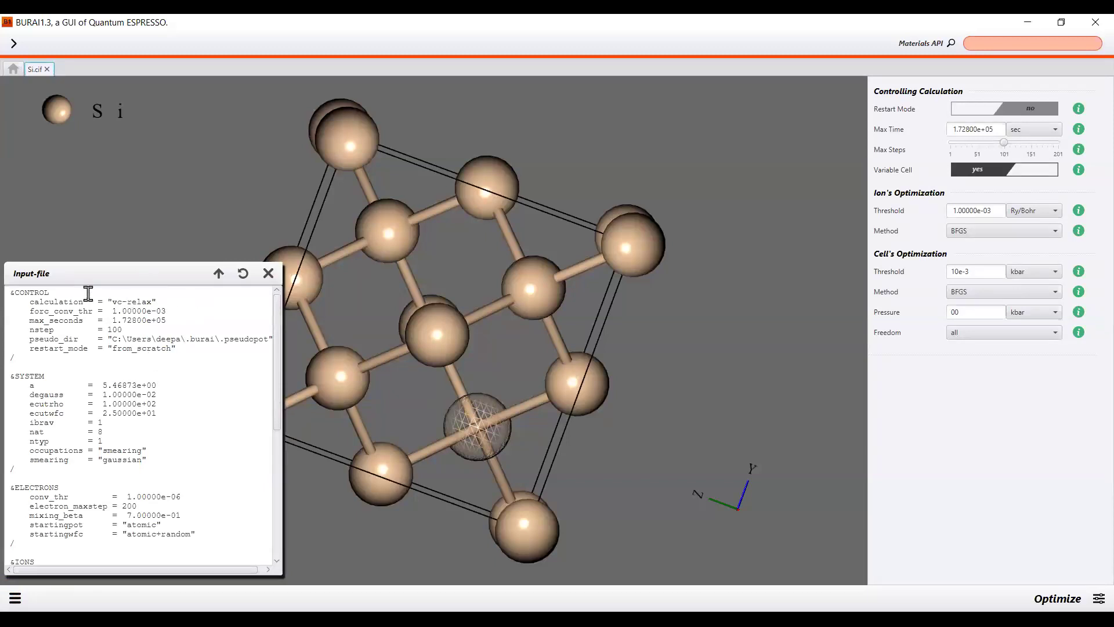
left_click_drag(28, 302, 163, 303)
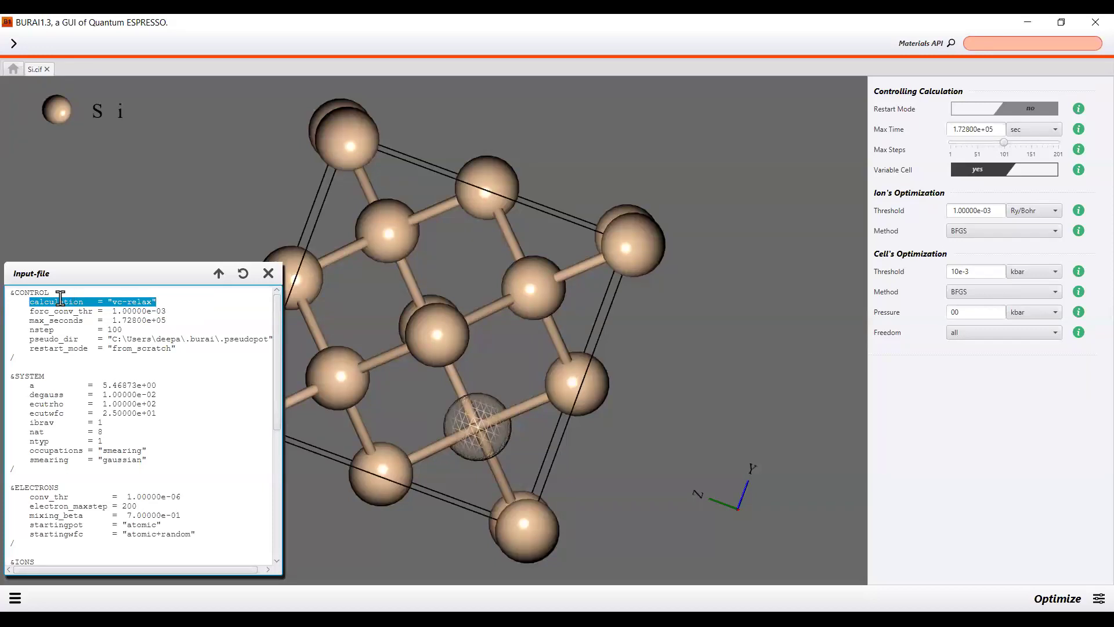
left_click(14, 295)
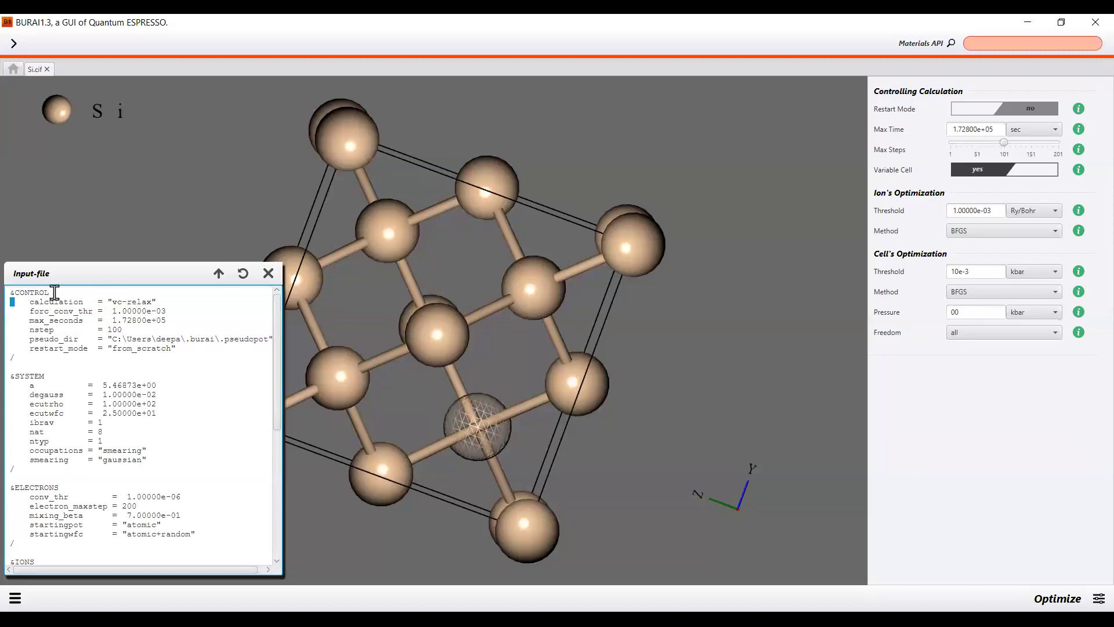
double_click(14, 294)
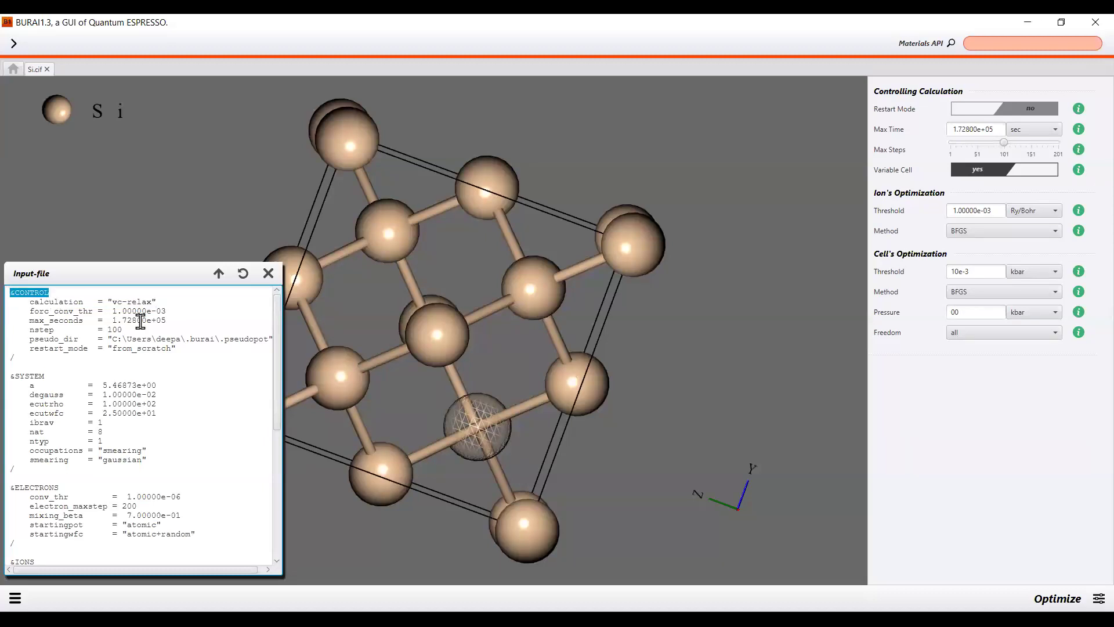
left_click_drag(25, 301, 164, 299)
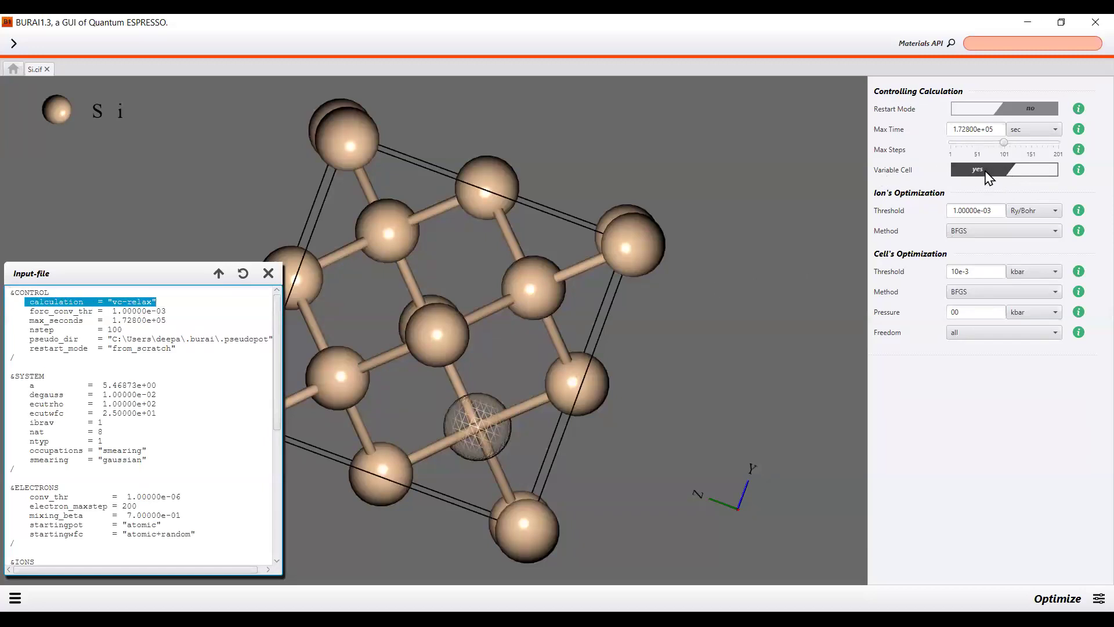
left_click(116, 302)
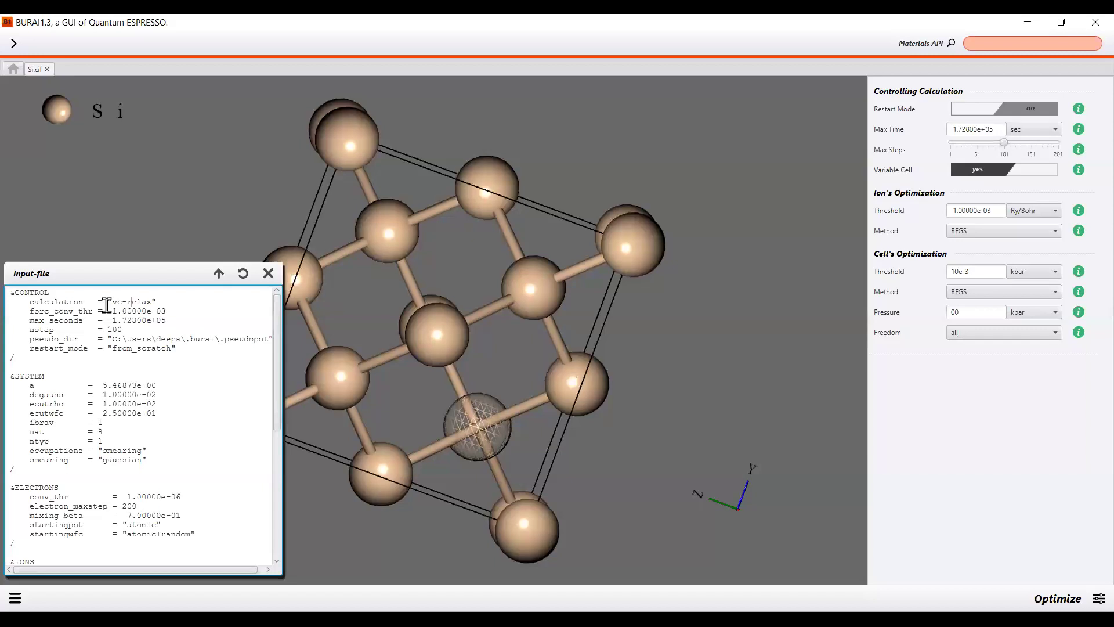
Open the silicon crystal's cell geometry and reselect Cubic P (sc) as its Bravais lattice.
left_click(1091, 594)
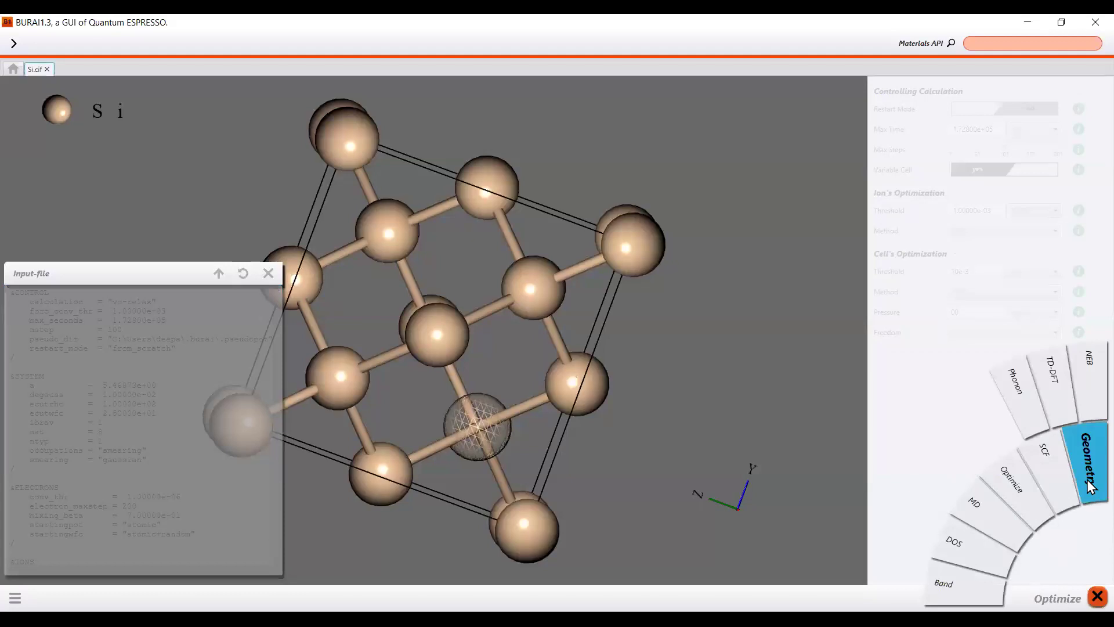
left_click(1090, 486)
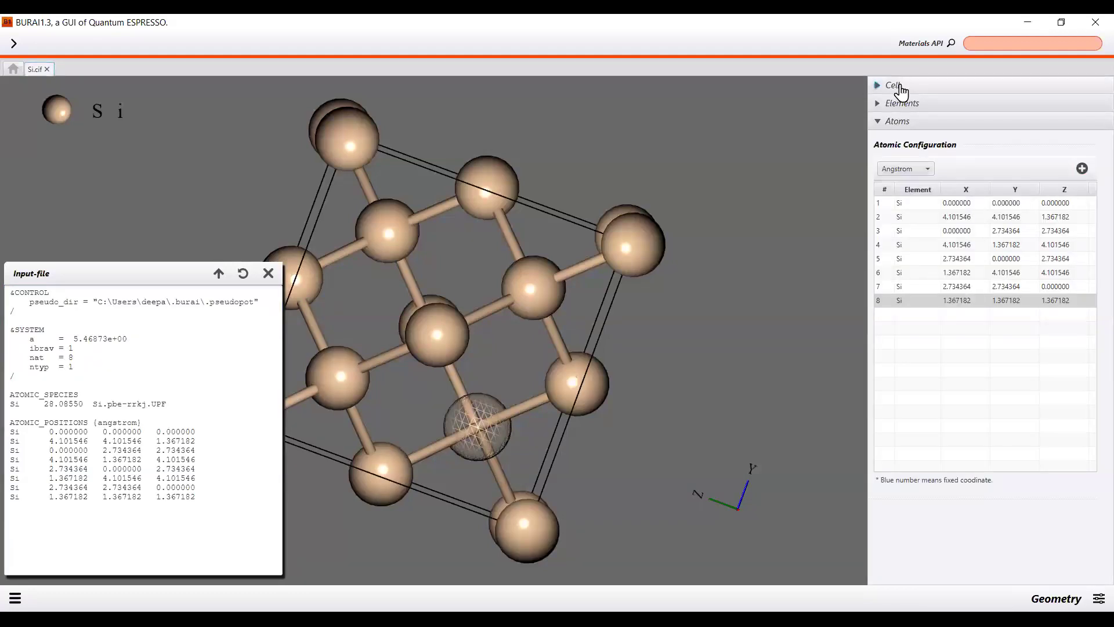
left_click(898, 87)
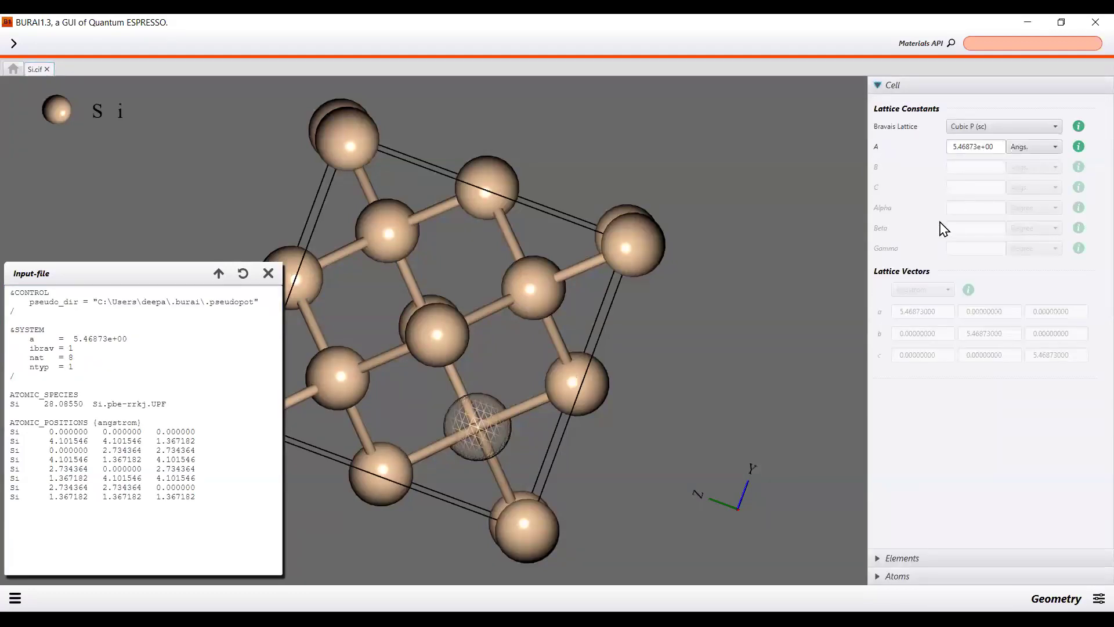
left_click(1010, 131)
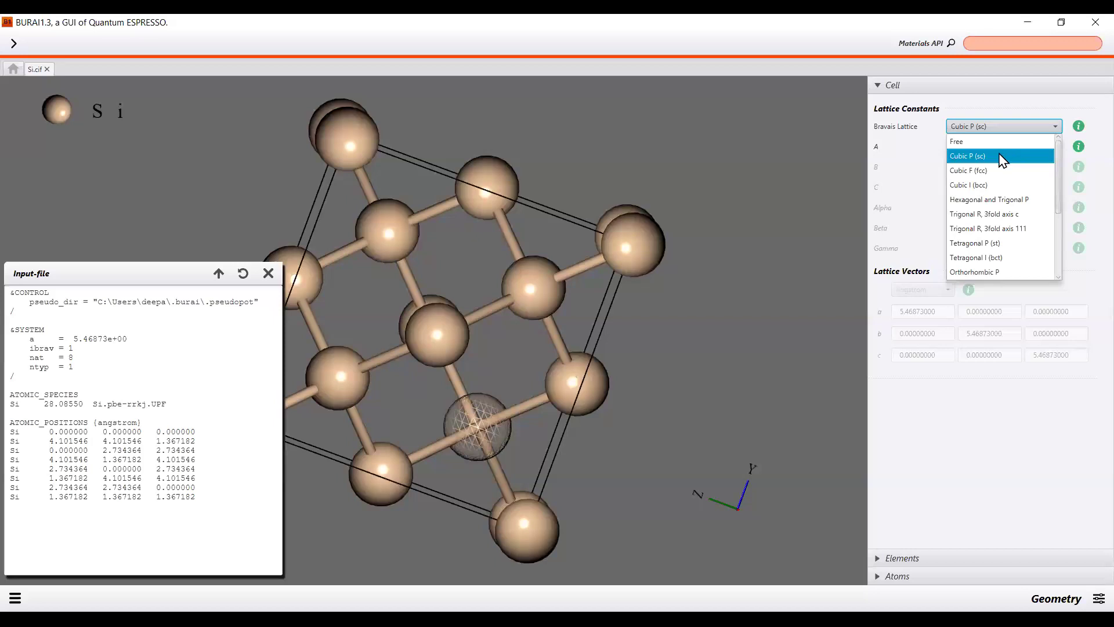
left_click(999, 155)
left_click(906, 157)
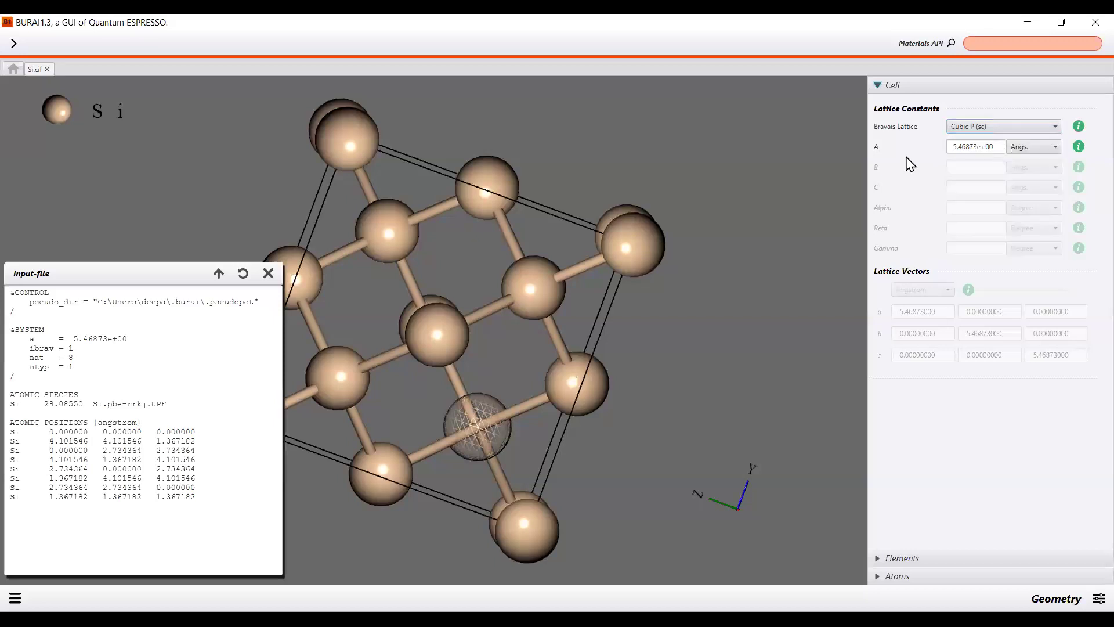
Look through the available Bravais lattice types, from Free to Triclinic, and keep Cubic P (sc) for silicon.
left_click(973, 126)
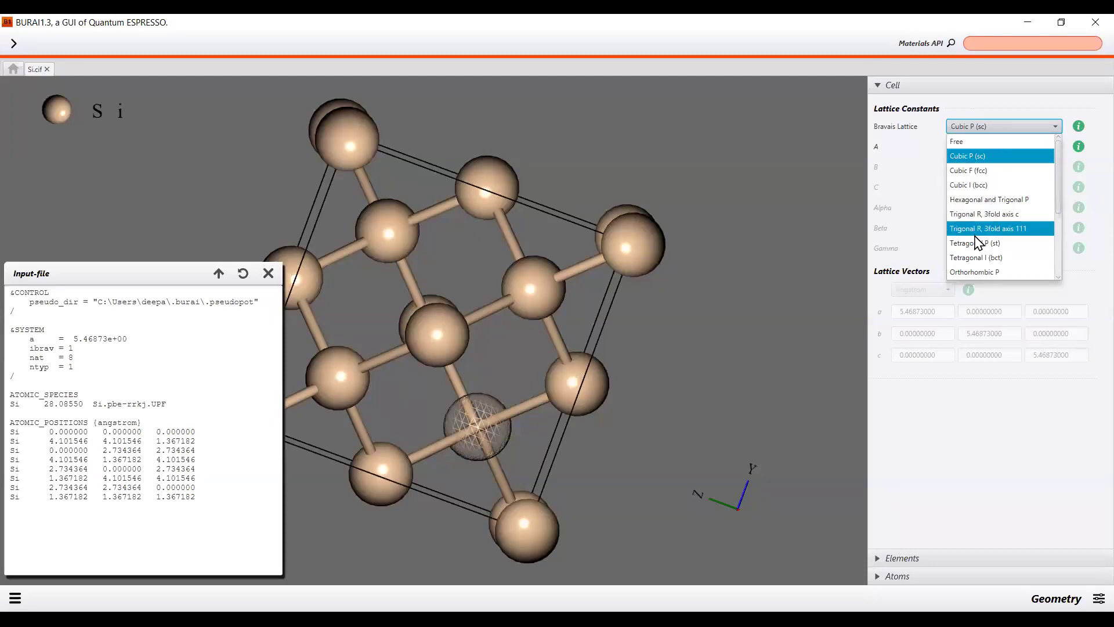
scroll(980, 242, "down", 1)
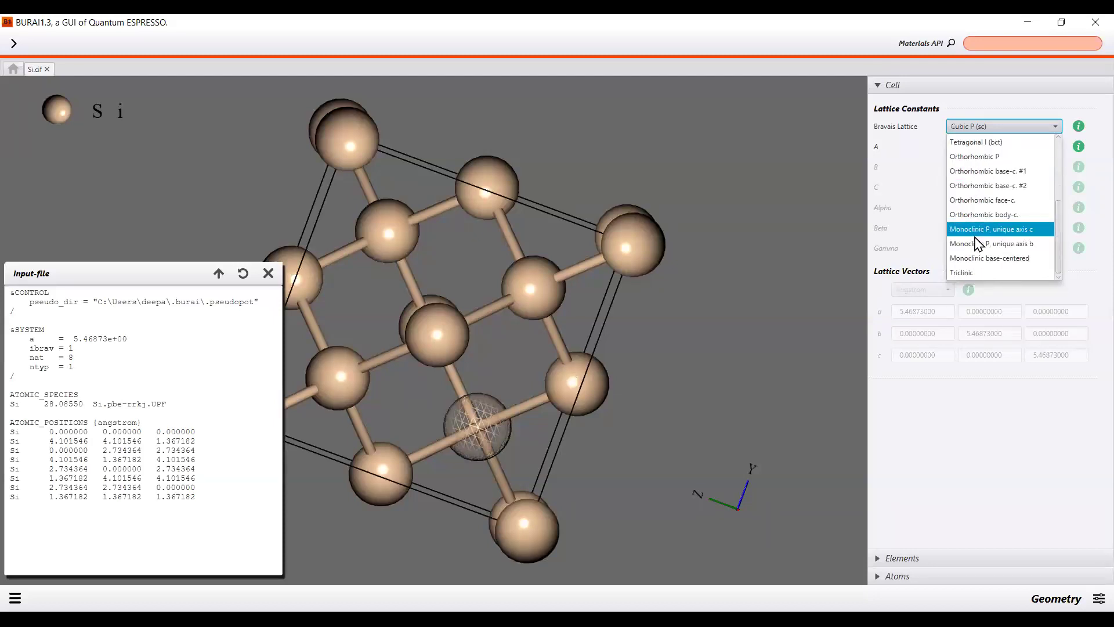
scroll(995, 248, "up", 1)
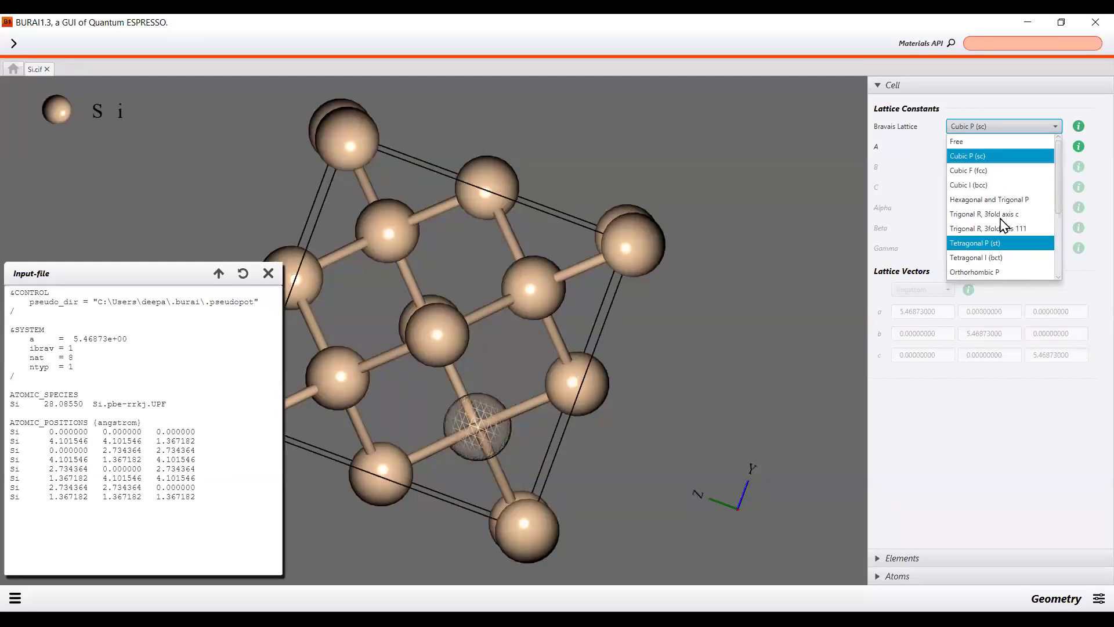
left_click(1004, 153)
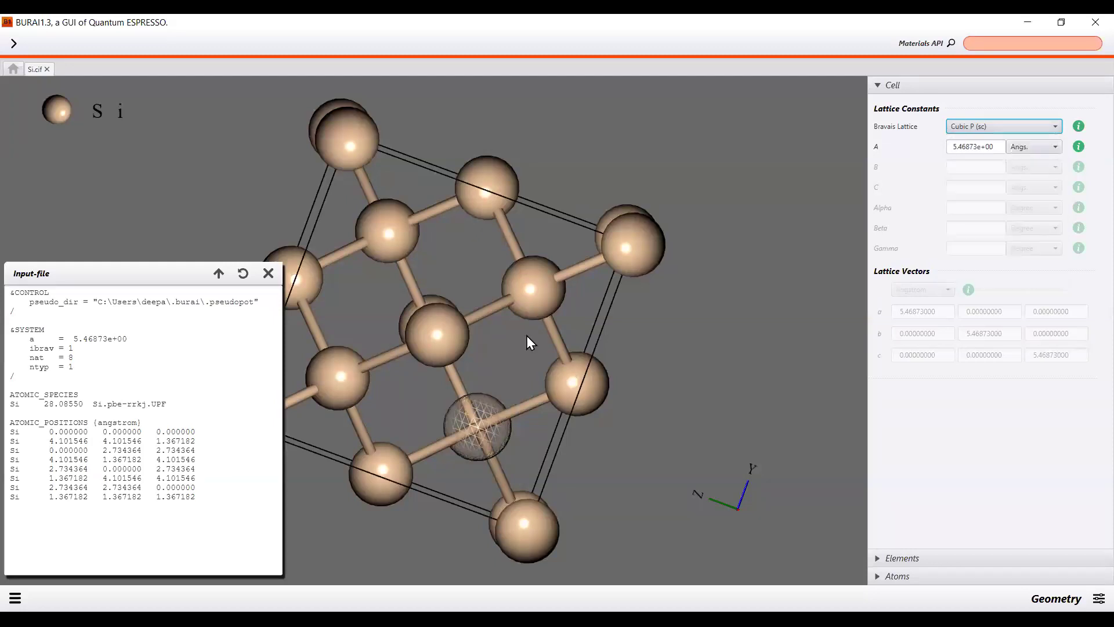
Inspect the silicon cell from another angle alongside its Bravais lattice choices and close the input file view.
left_click_drag(626, 351, 372, 348)
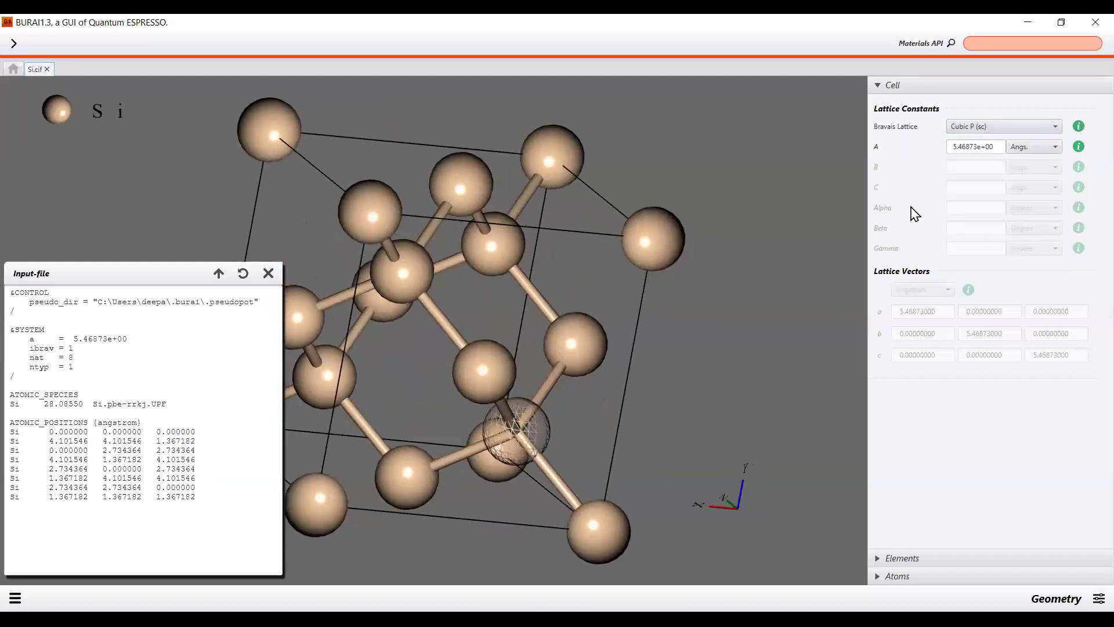
left_click(988, 128)
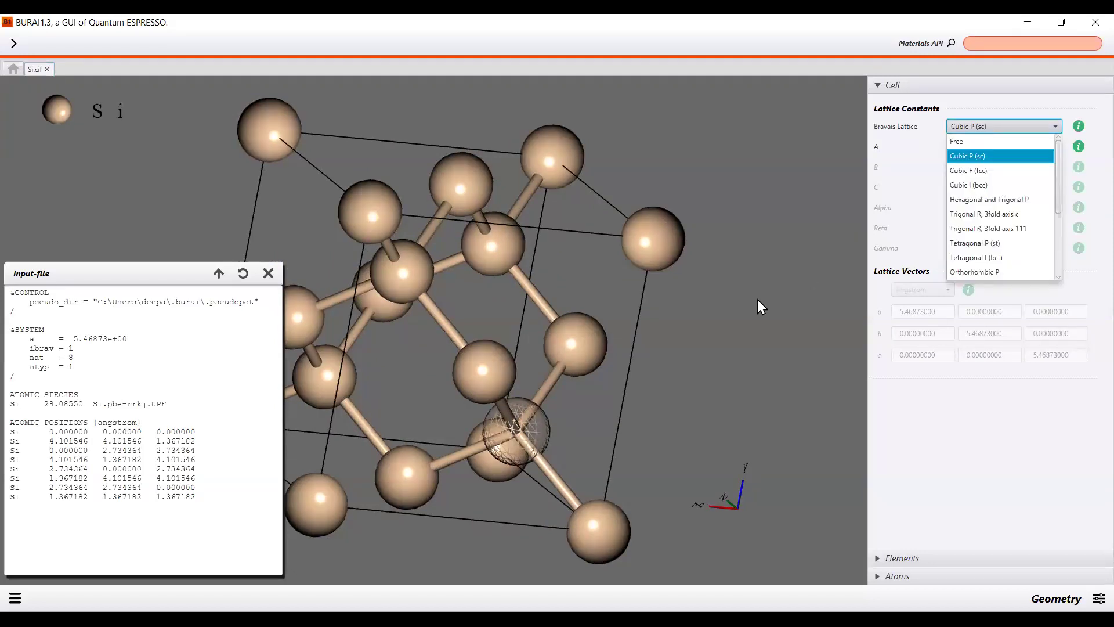
left_click(72, 258)
left_click(268, 273)
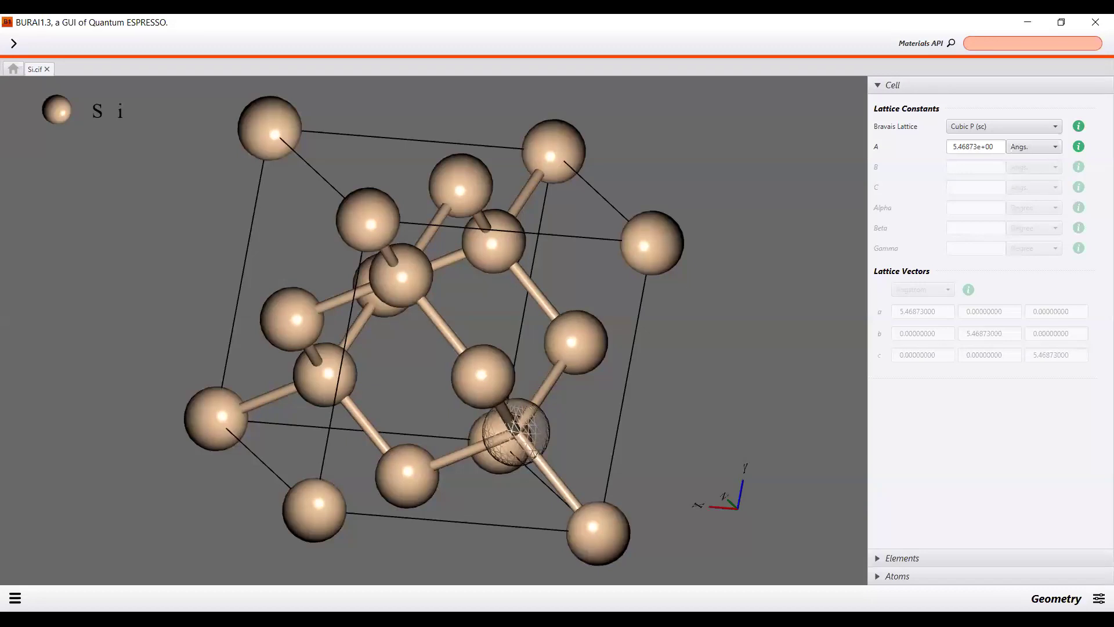
Open the example crystal KNO3.cif and review its Bravais lattice and lattice constants.
left_click(1099, 599)
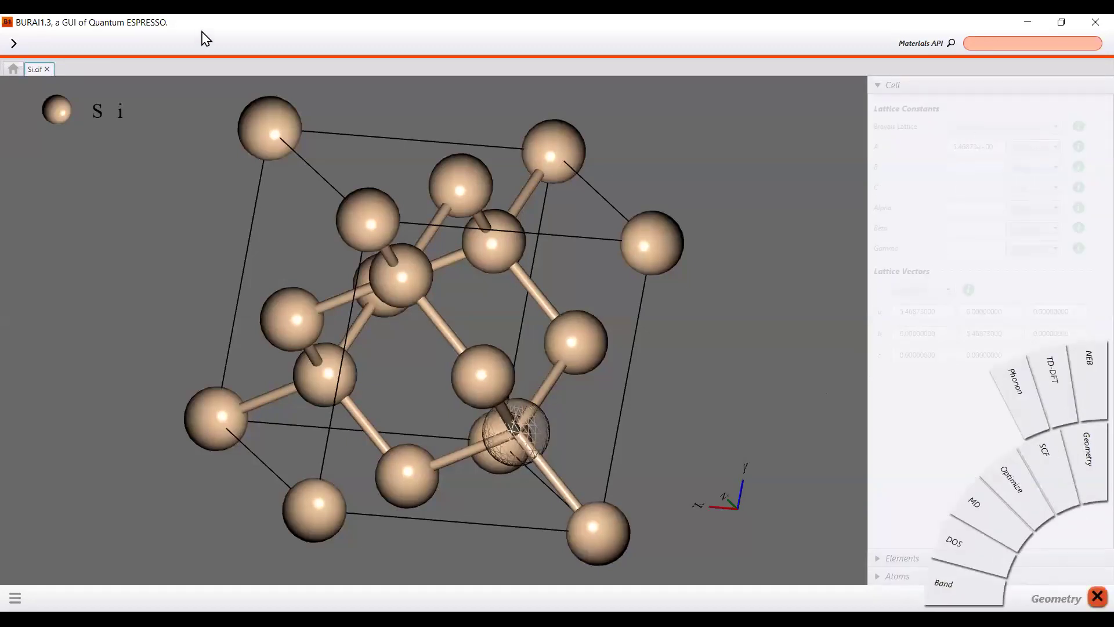
left_click(15, 64)
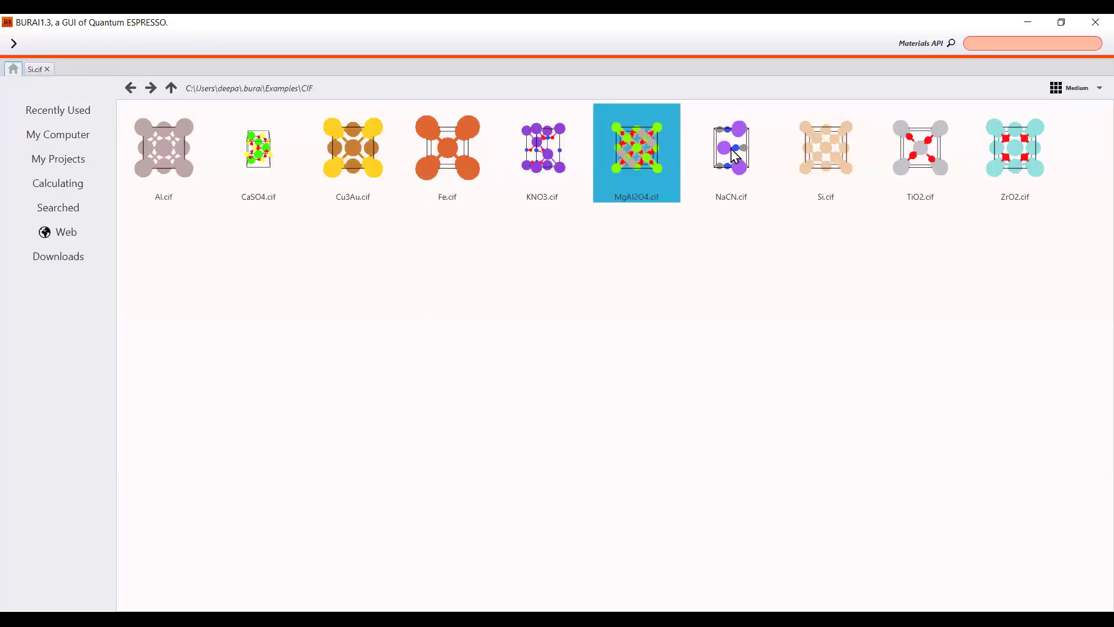
double_click(539, 176)
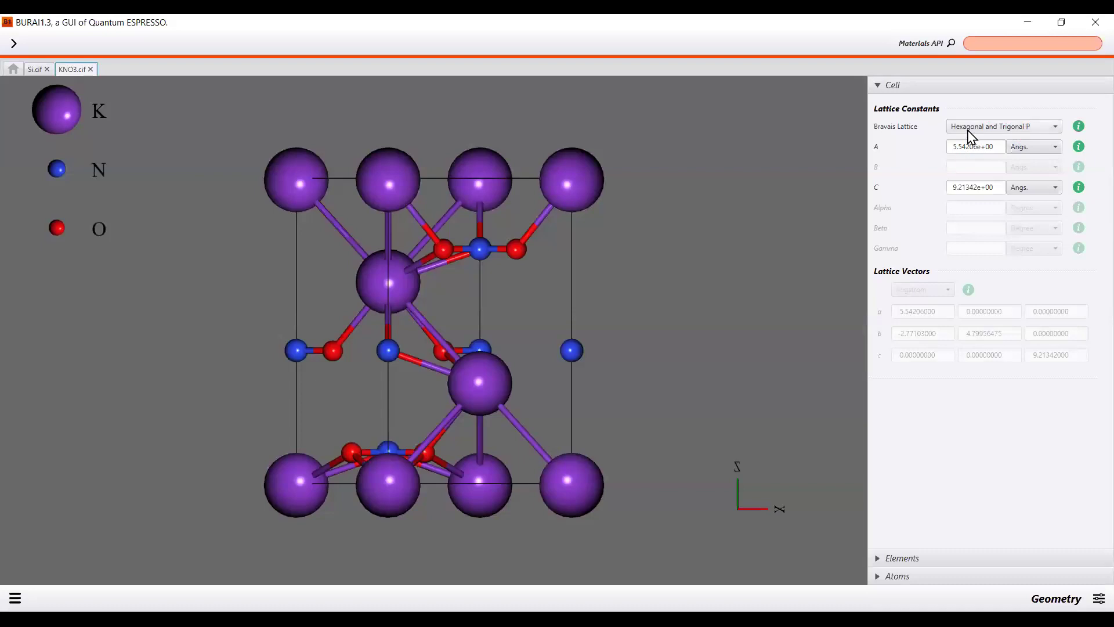
left_click(1020, 128)
left_click(1020, 128)
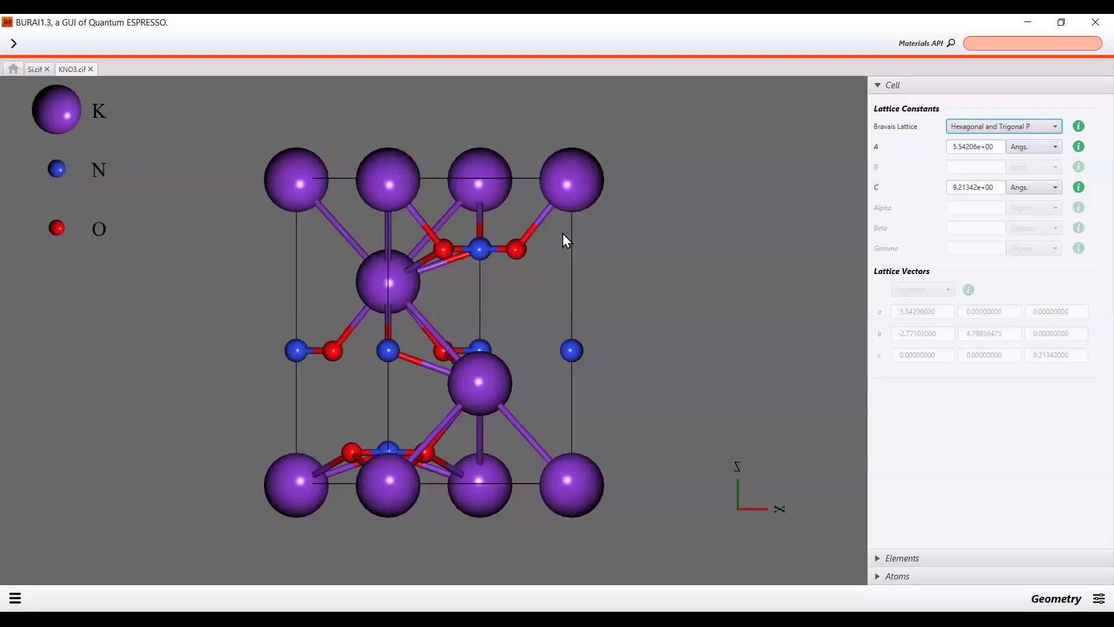
left_click(74, 69)
Set the Bravais lattice of the KNO3 crystal to Free and check its lattice vector fields.
left_click(966, 128)
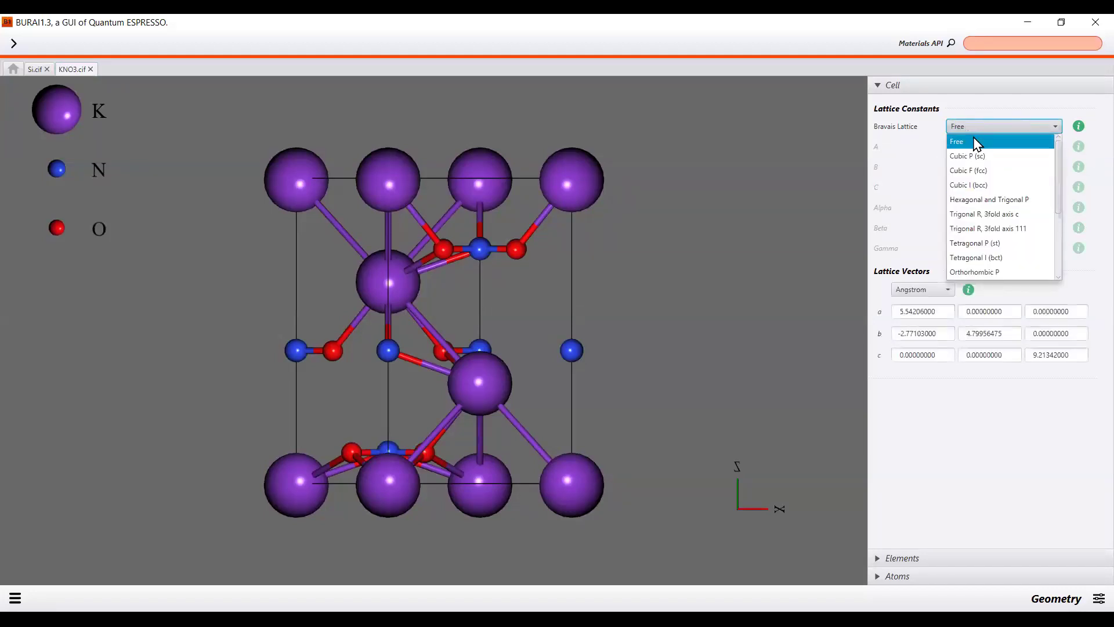
left_click(975, 142)
left_click(972, 130)
left_click(976, 148)
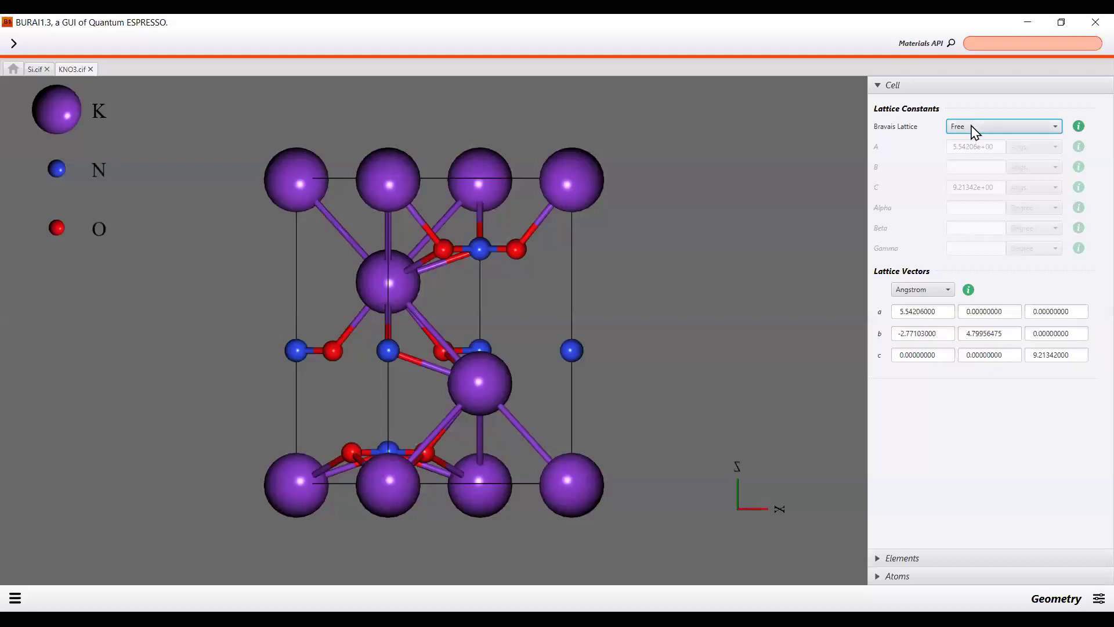
left_click(974, 128)
left_click(979, 145)
left_click(970, 128)
left_click(954, 148)
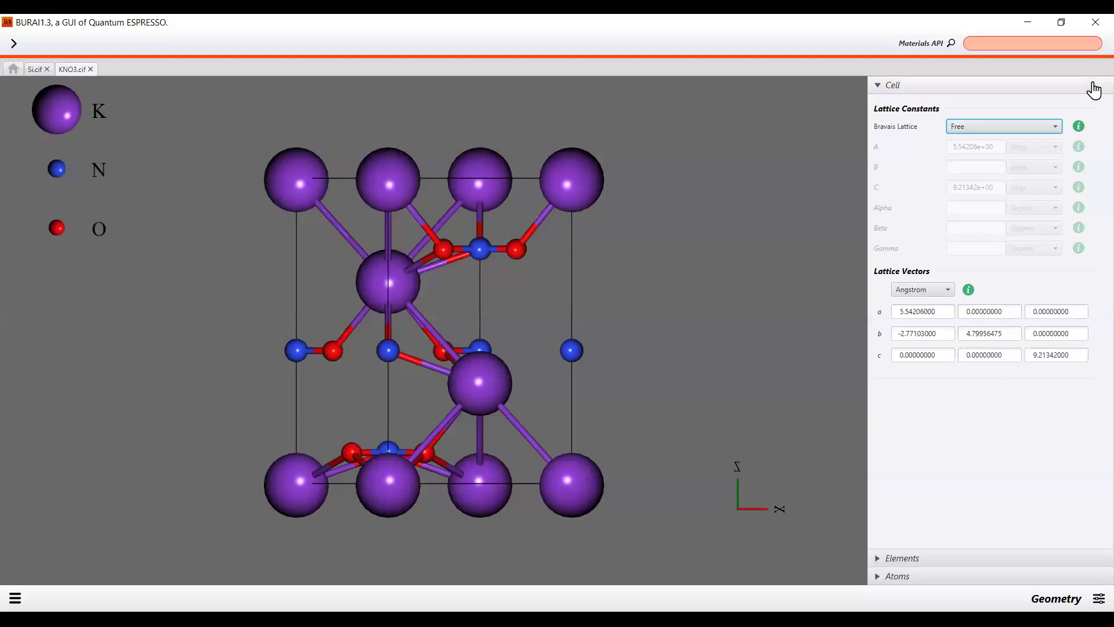
Set the KNO3 Bravais lattice back to Hexagonal and Trigonal P and close KNO3.cif.
left_click(995, 135)
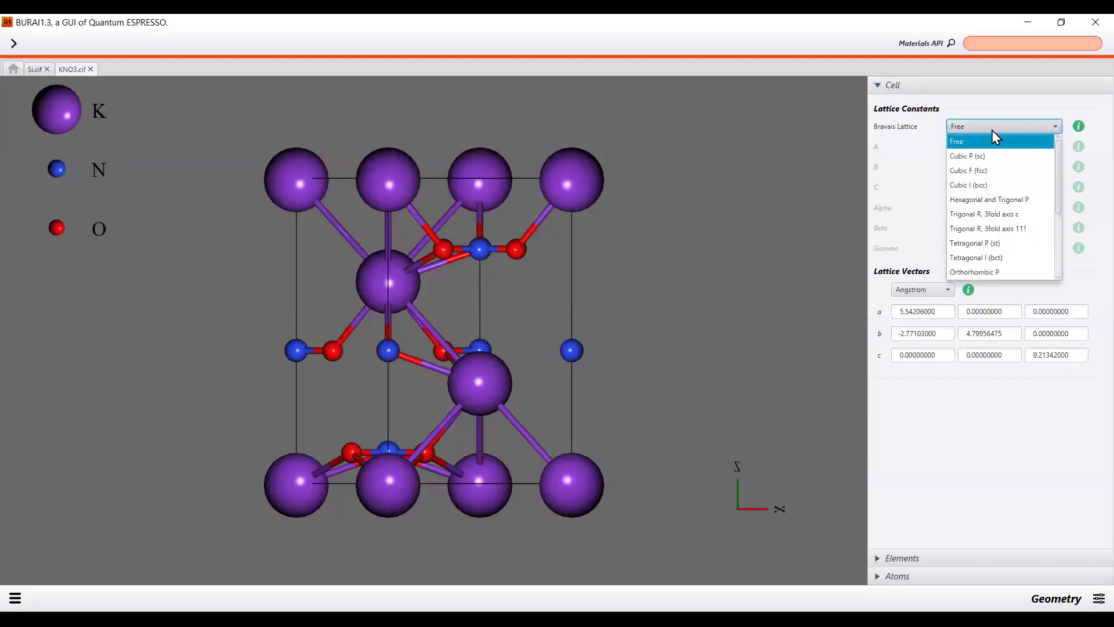
left_click(1005, 201)
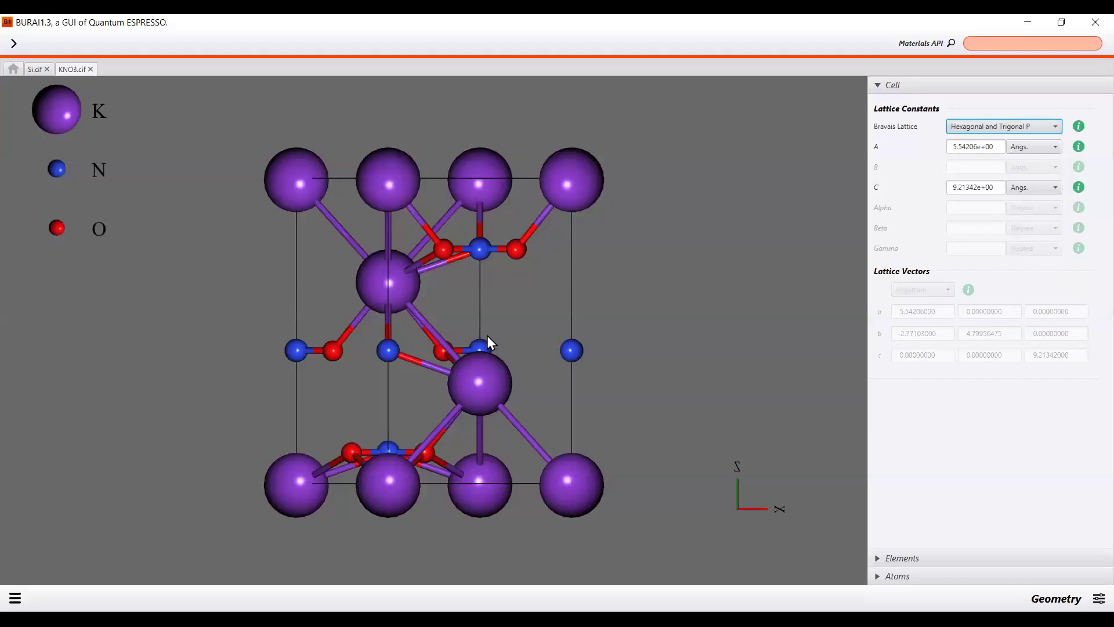
left_click(91, 69)
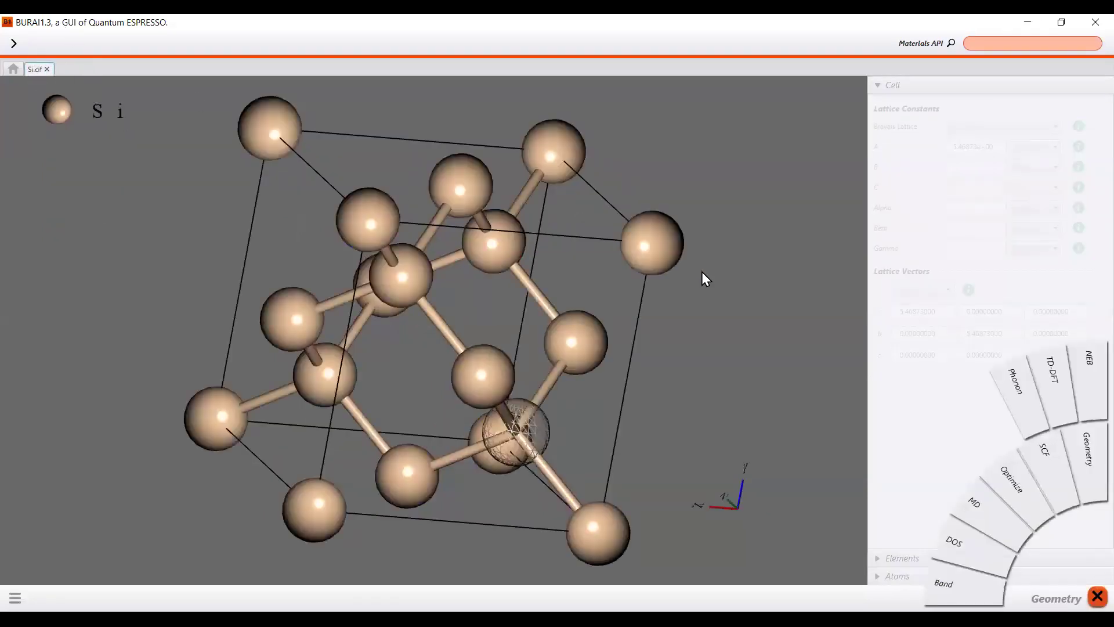
Return to silicon's Optimize settings, reopen the generated input file and examine the calculation type in its CONTROL section.
left_click(1024, 506)
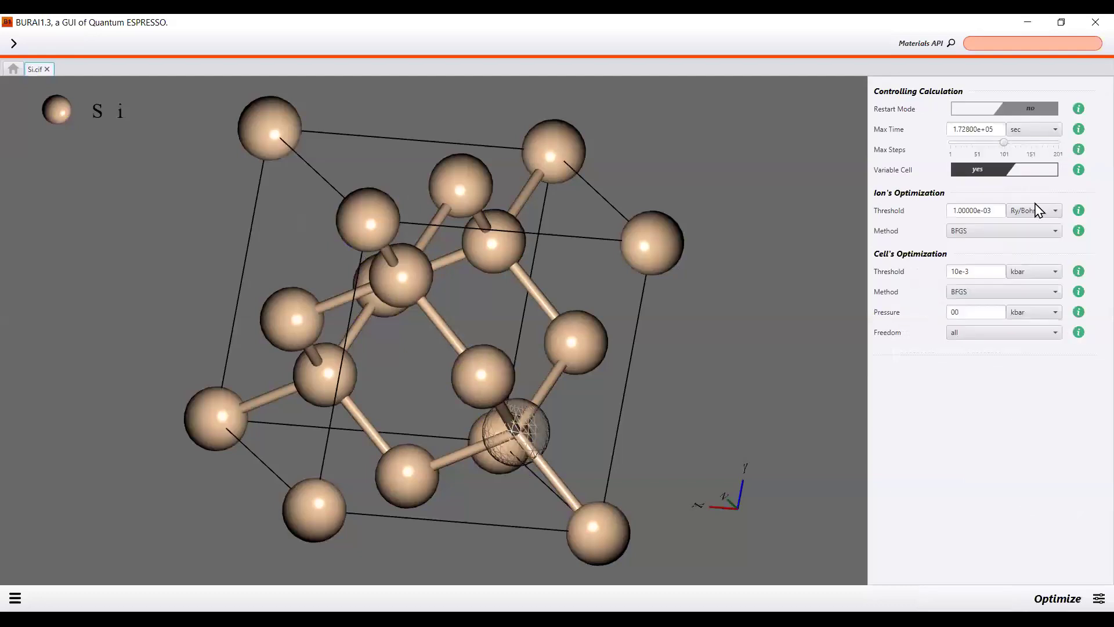
left_click(15, 600)
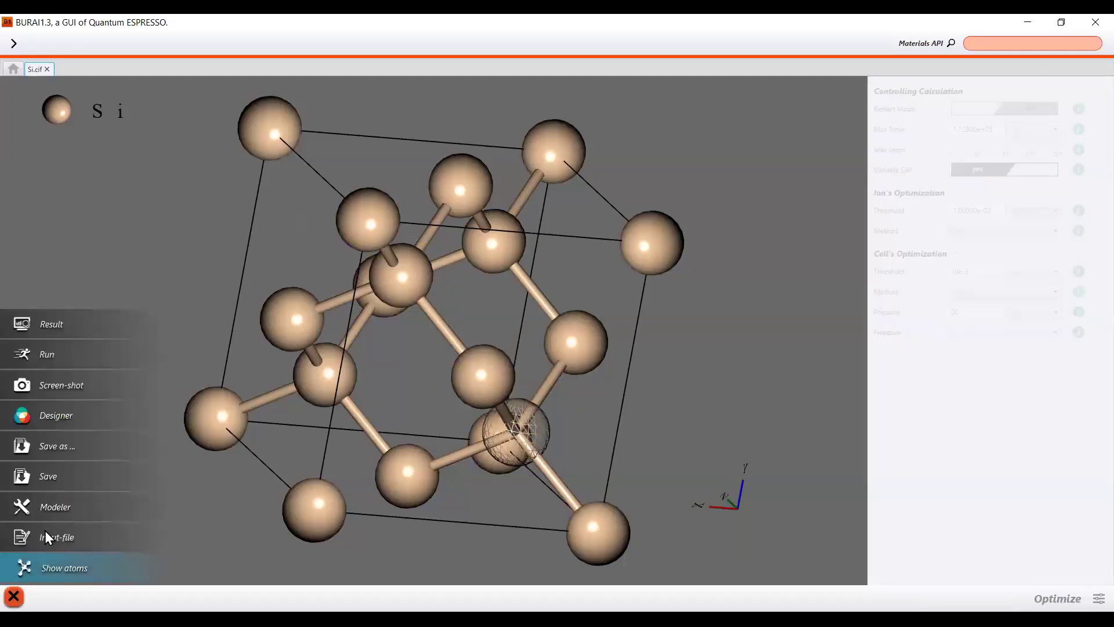
left_click(58, 533)
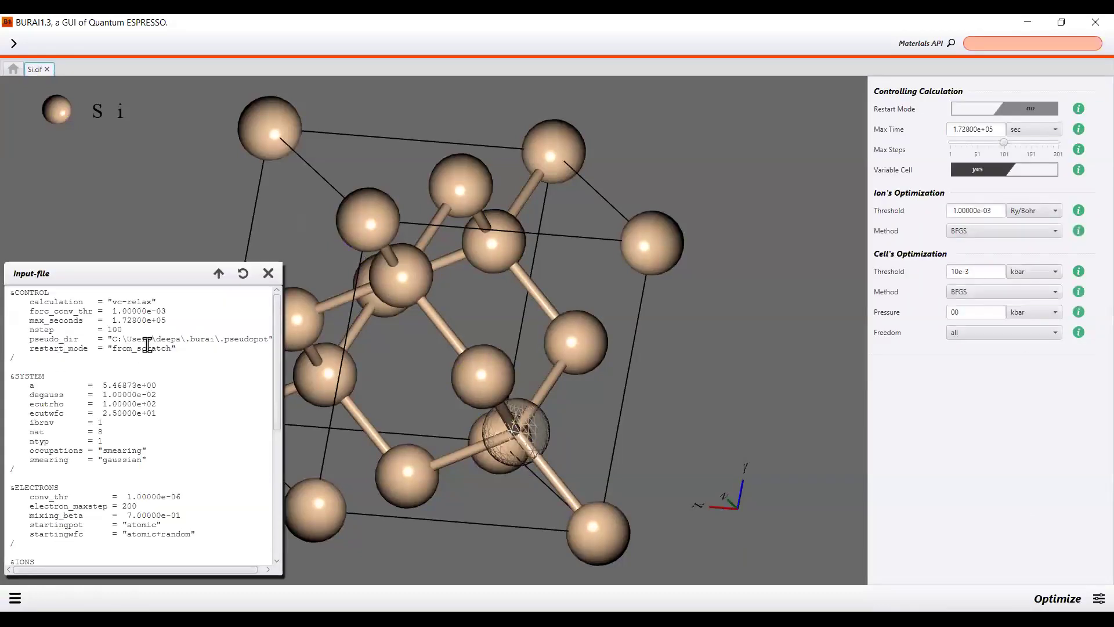
left_click_drag(112, 311, 163, 305)
left_click(146, 307)
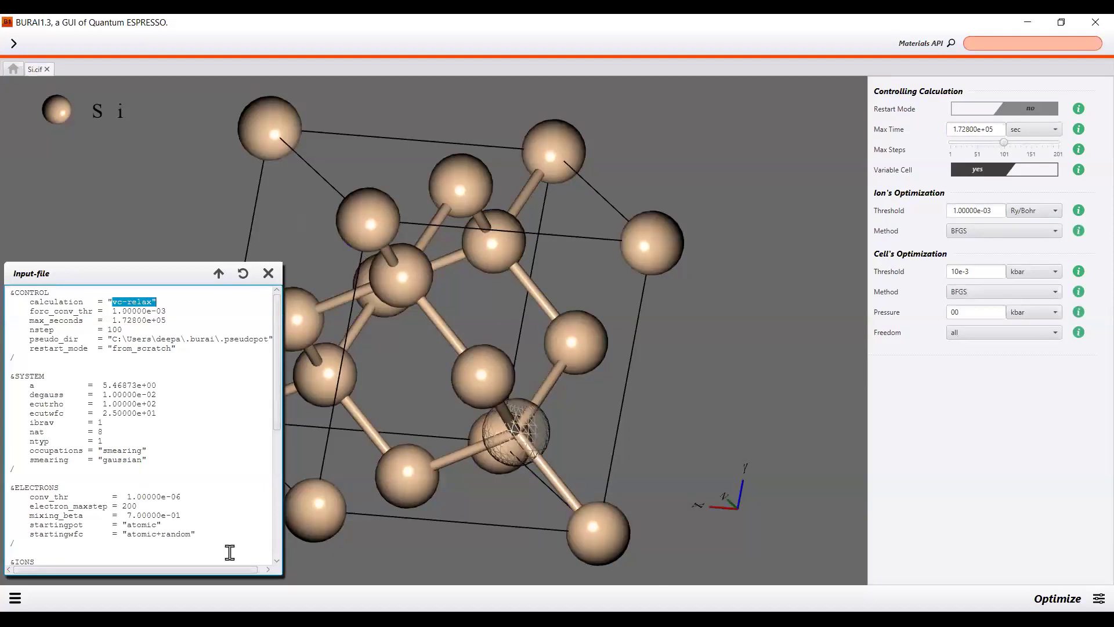
left_click(142, 301)
left_click(166, 320)
Examine the nstep, pseudo_dir and restart_mode entries in the input file's CONTROL section.
left_click_drag(20, 329, 130, 329)
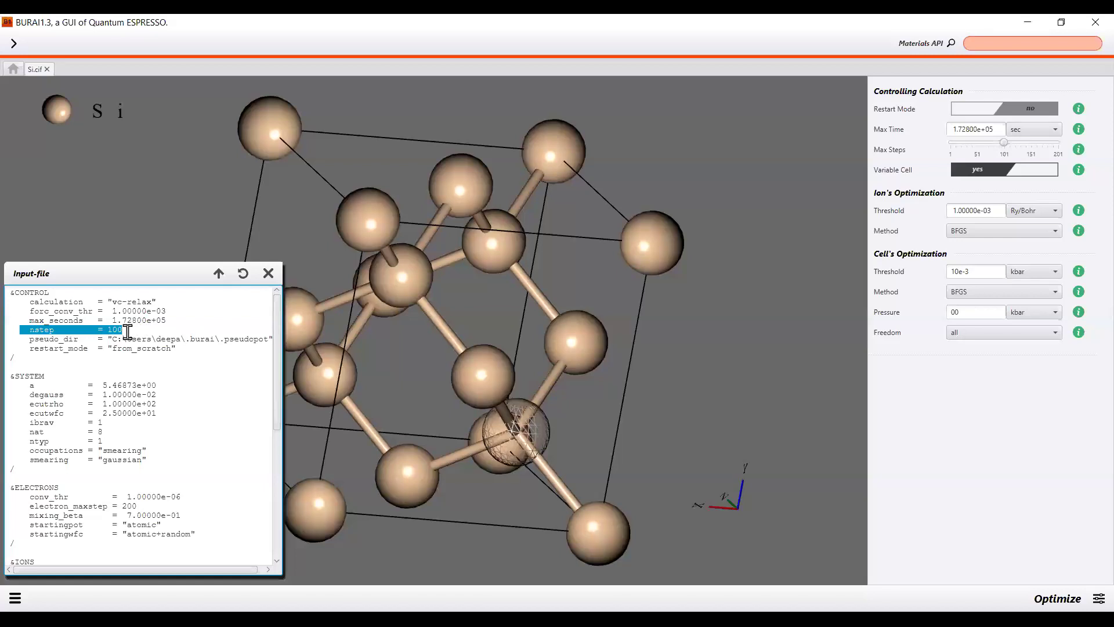
left_click(127, 329)
left_click_drag(110, 329, 119, 329)
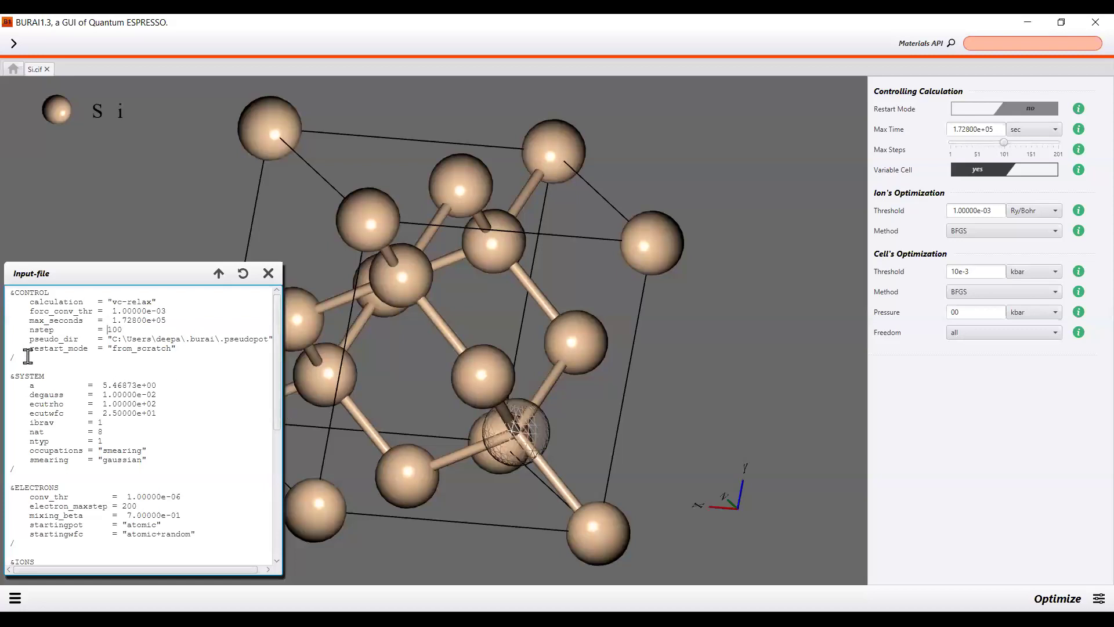
left_click_drag(169, 361, 164, 341)
left_click(184, 365)
left_click_drag(55, 349, 154, 354)
left_click(220, 361)
Examine the ecutrho and ecutwfc cutoff entries in the input file's SYSTEM section.
scroll(158, 338, "down", 1)
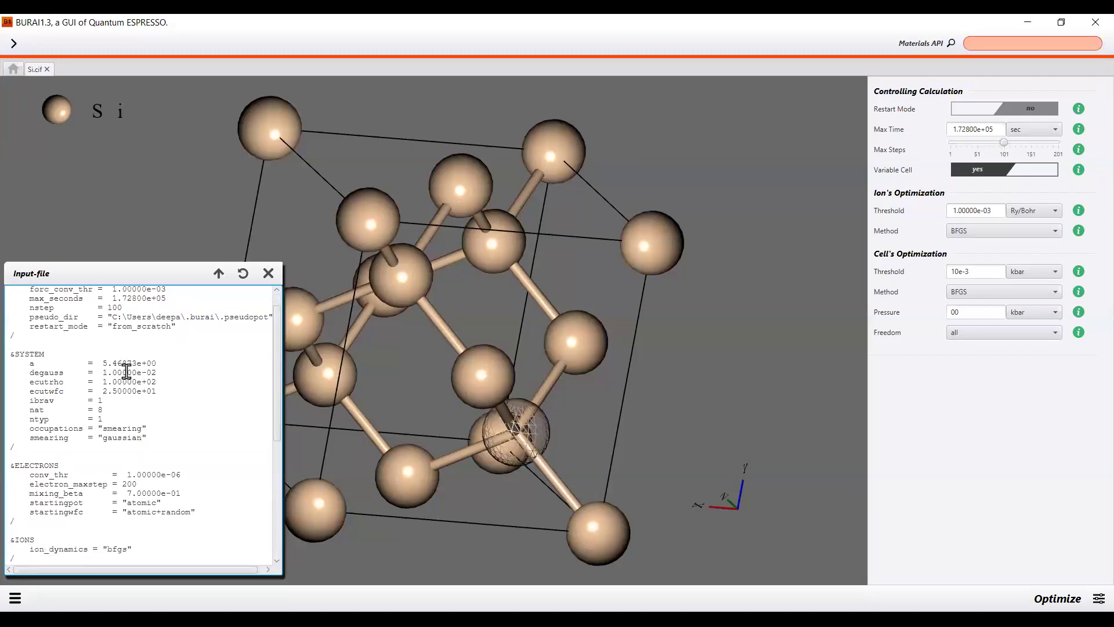
left_click_drag(21, 381, 158, 387)
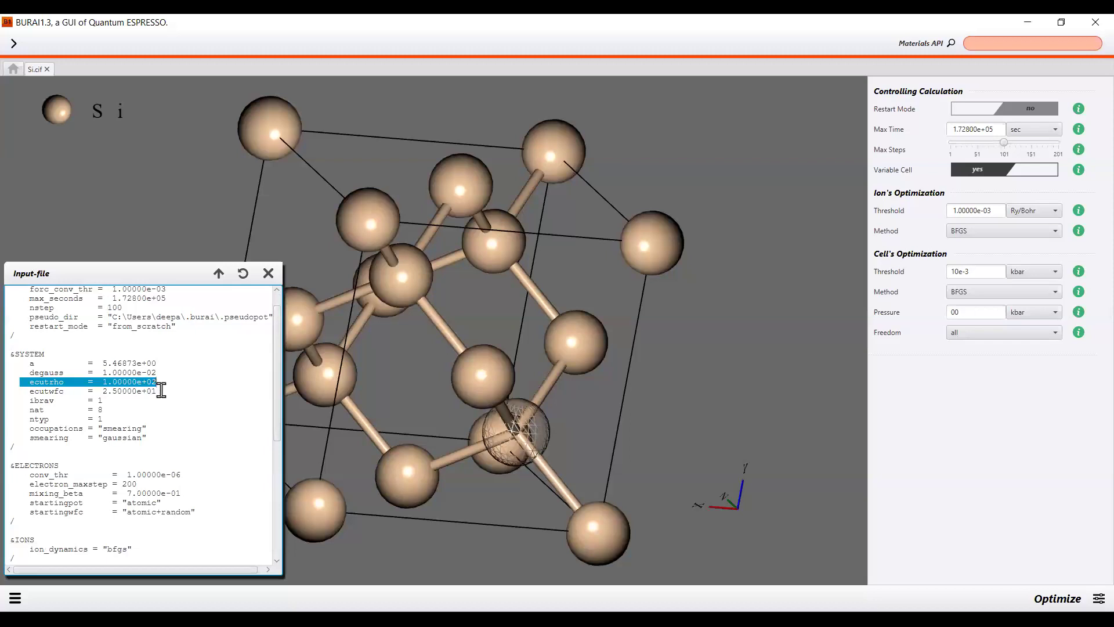
left_click(162, 389)
left_click_drag(76, 391, 267, 376)
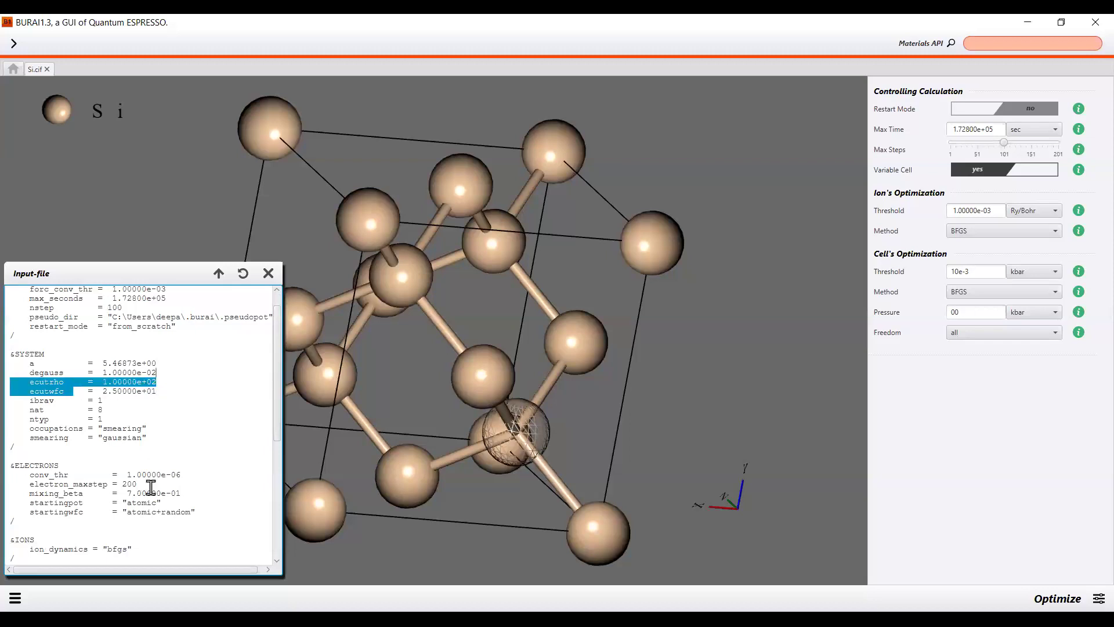
Examine the nat, ntyp and occupations entries in the input file's SYSTEM section.
scroll(133, 500, "down", 1)
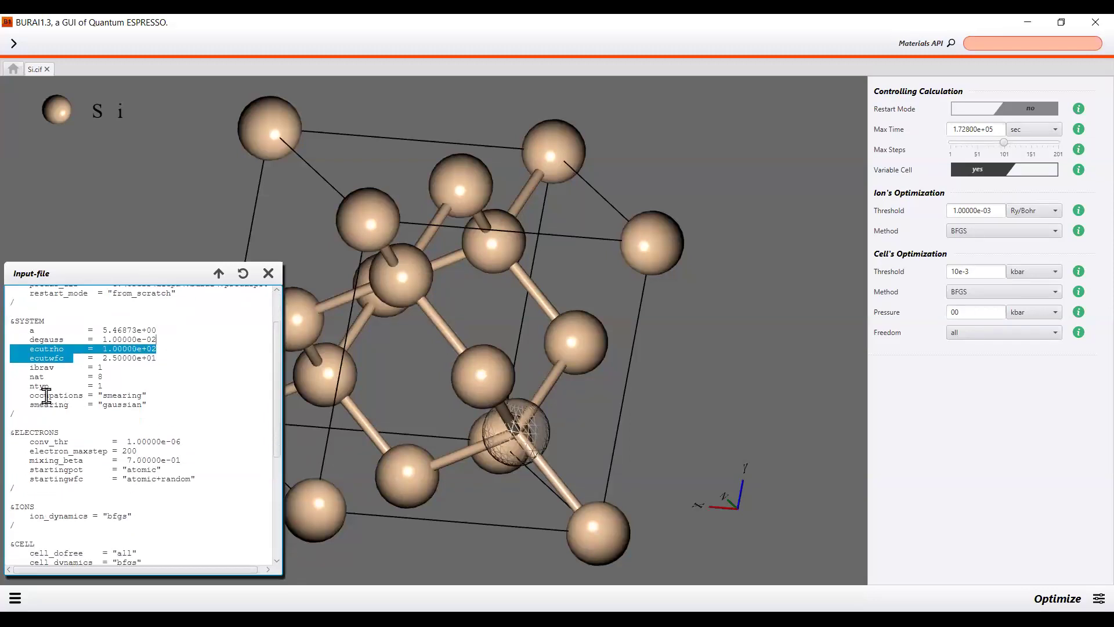
left_click_drag(26, 375, 120, 380)
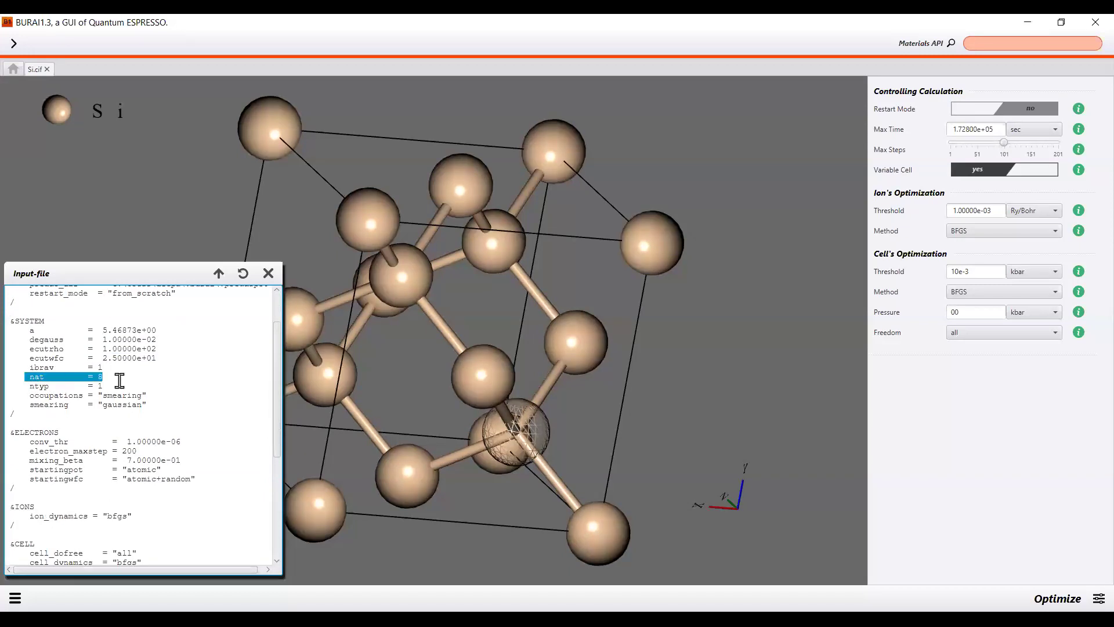
left_click(104, 386)
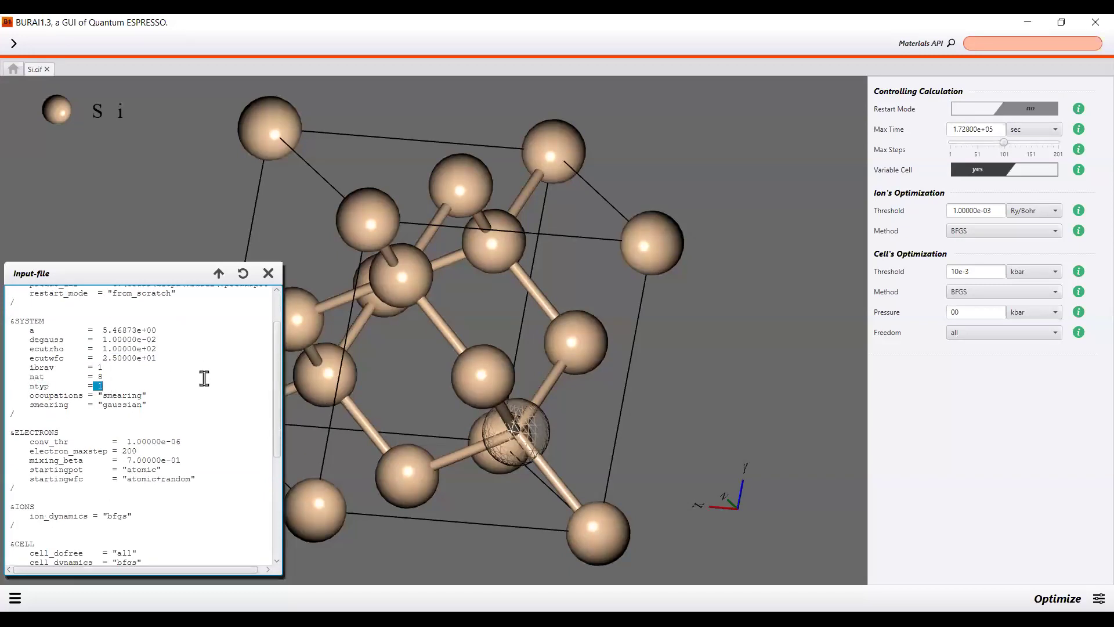
left_click(180, 375)
left_click_drag(51, 392, 149, 393)
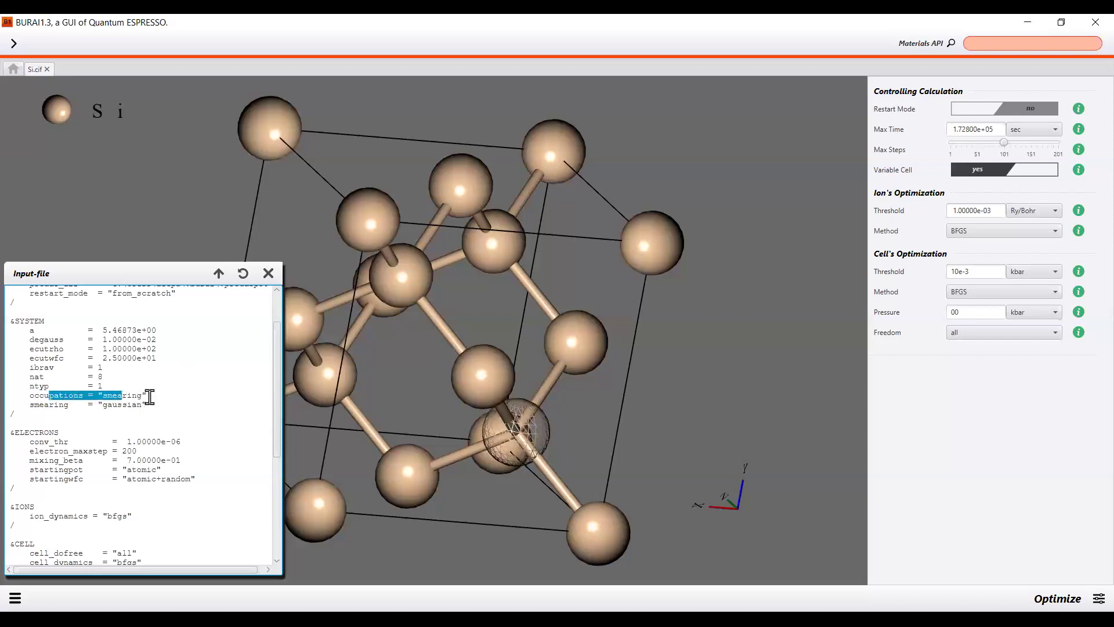
Examine the occupations and smearing entries in the input file's SYSTEM section.
left_click_drag(53, 405, 164, 408)
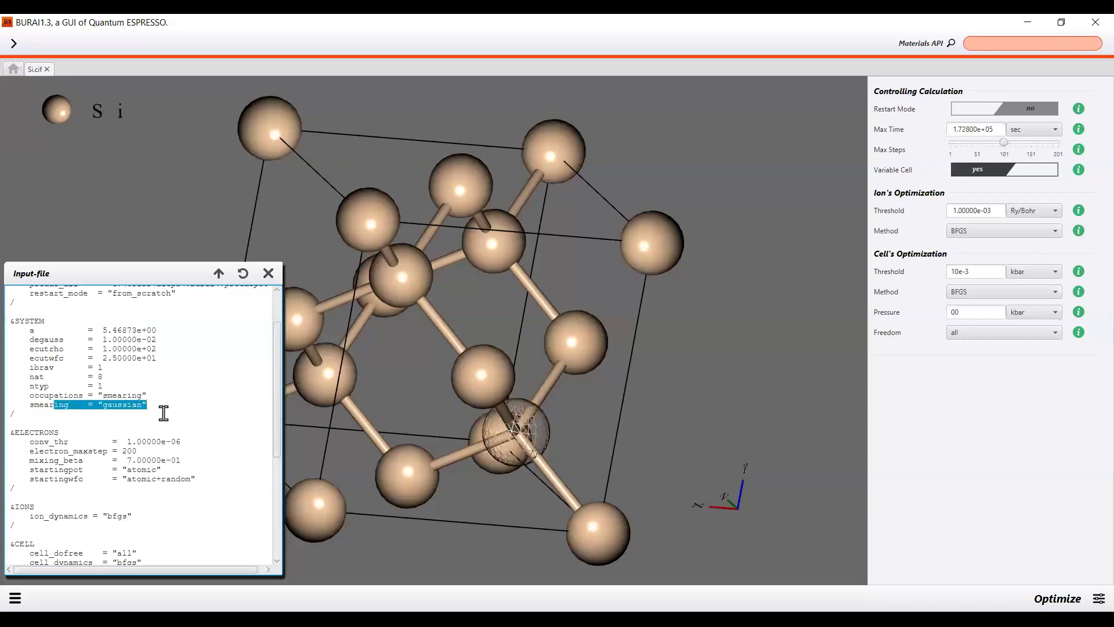
left_click_drag(29, 394, 160, 406)
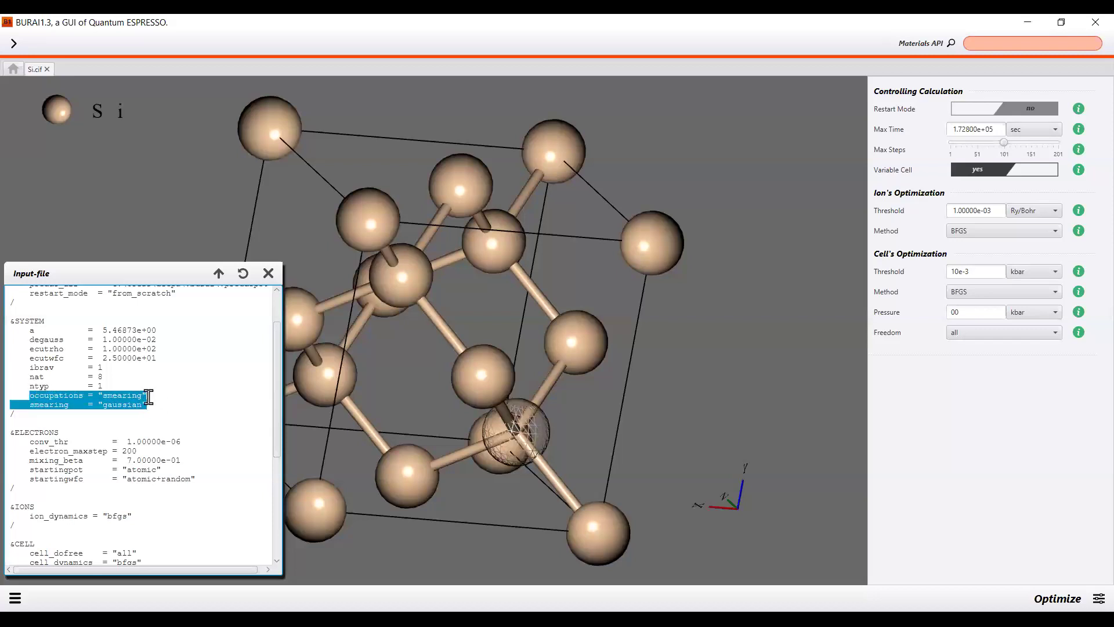
left_click(146, 395)
Examine the electron_maxstep entry in the input file's ELECTRONS section.
scroll(130, 379, "down", 5)
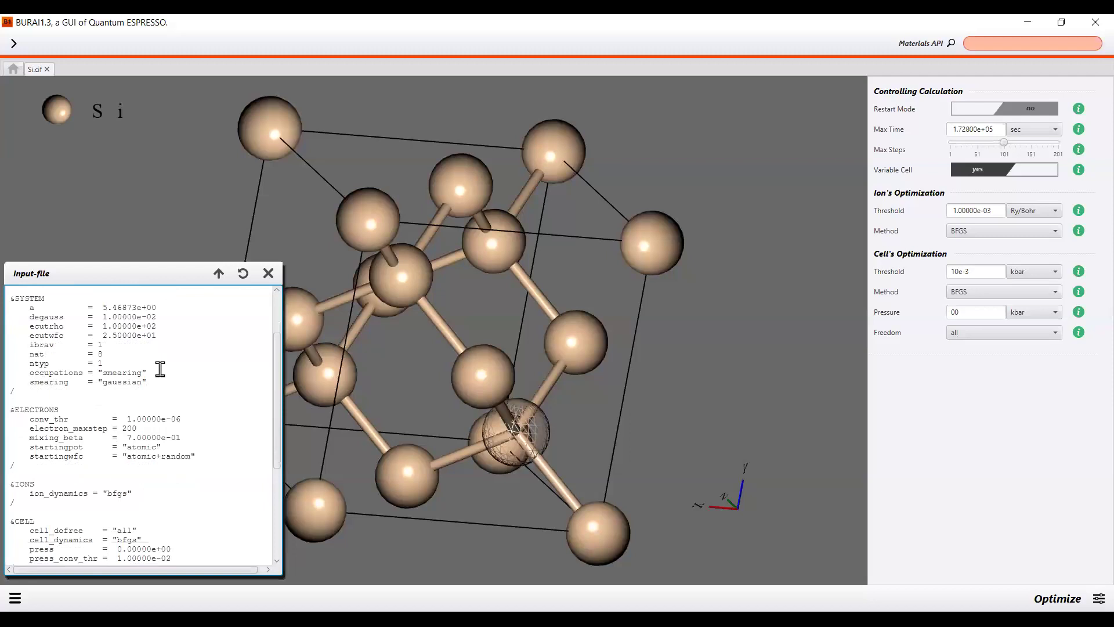
triple_click(195, 372)
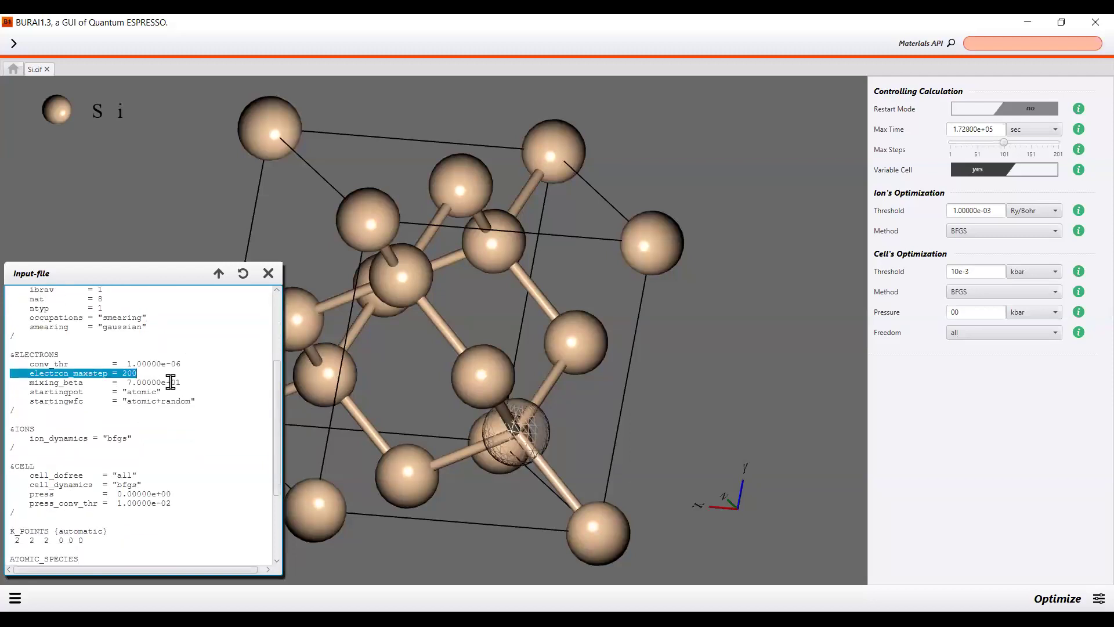
left_click(123, 374)
scroll(174, 383, "down", 2)
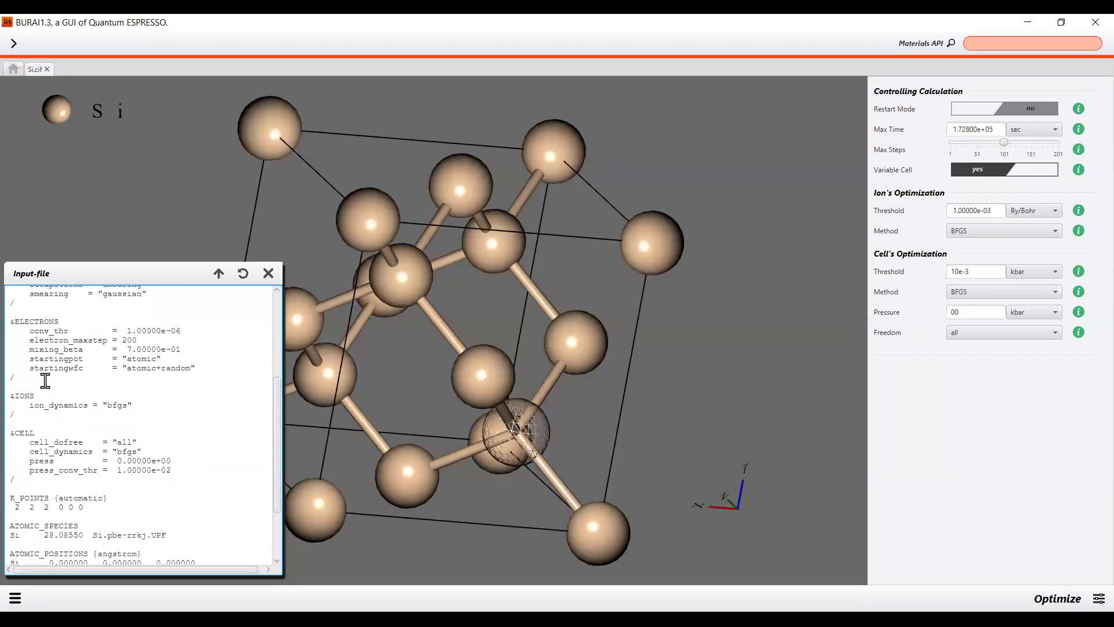
Examine the ion_dynamics entry in the input file's IONS section.
scroll(169, 378, "down", 1)
left_click_drag(24, 383, 15, 392)
mouse_move(159, 373)
left_mouse_down()
mouse_move(154, 389)
mouse_move(142, 381)
left_mouse_up()
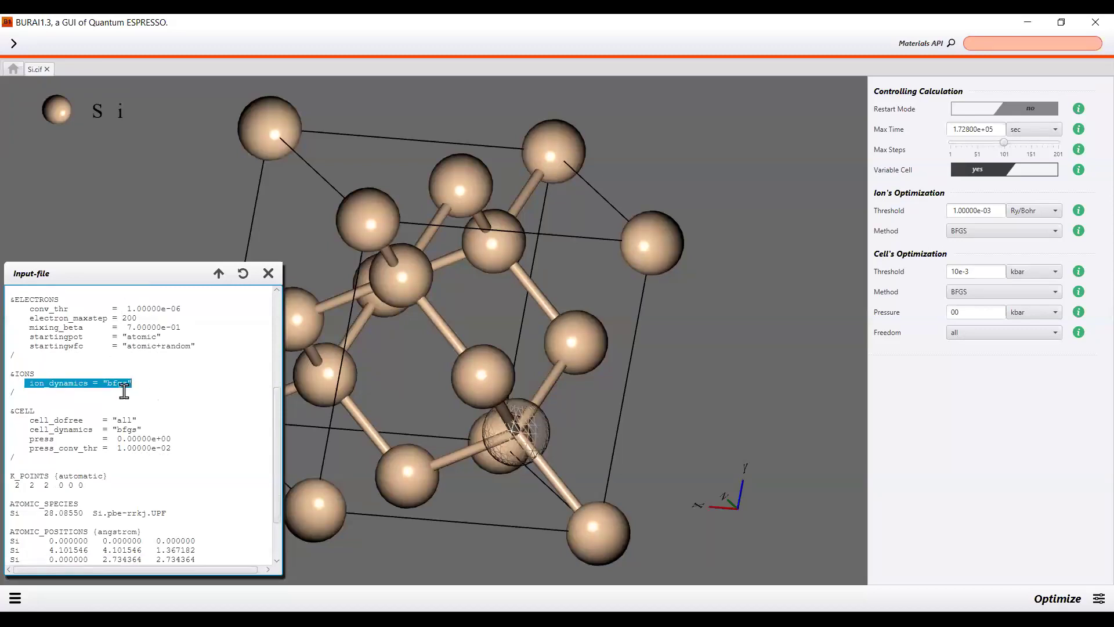
scroll(124, 395, "down", 1)
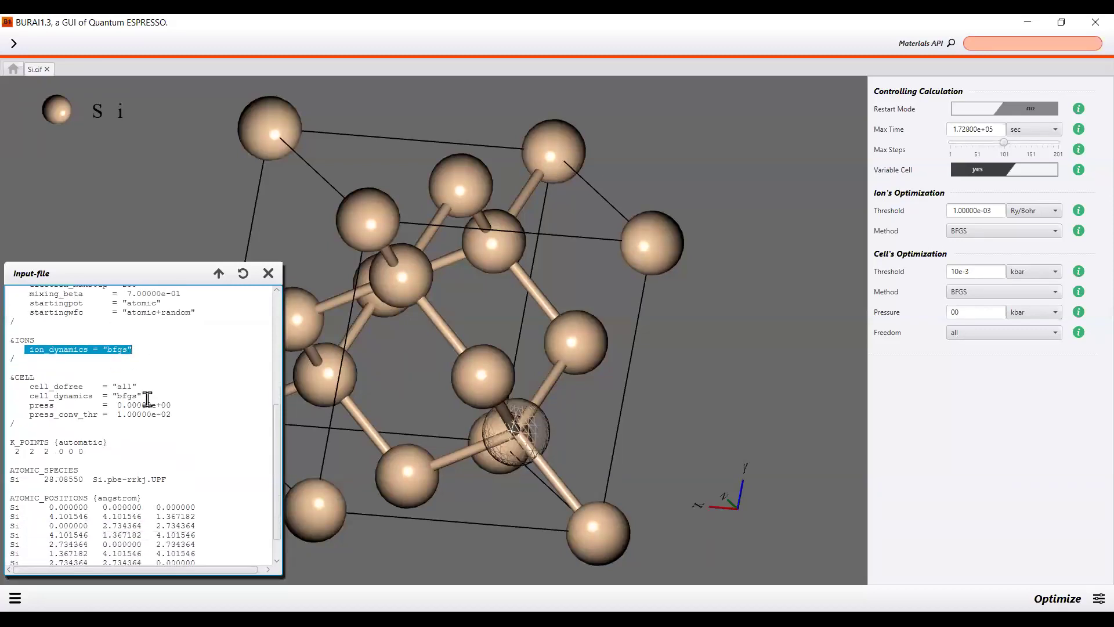
Examine the cell_dofree, press and press_conv_thr entries in the input file's CELL section.
left_click(193, 386)
scroll(192, 387, "down", 1)
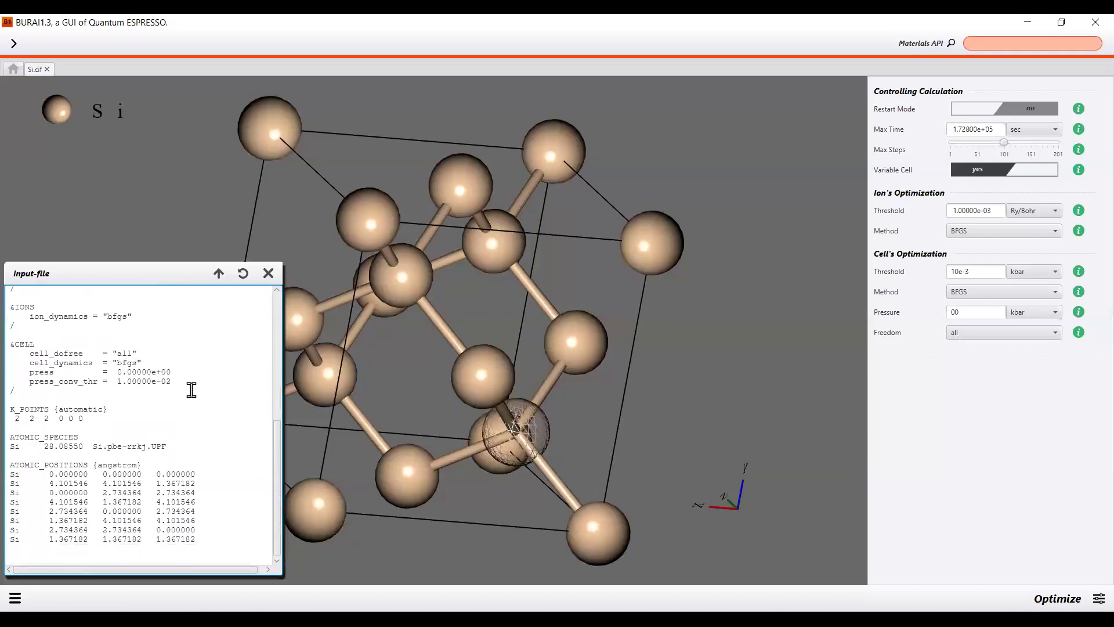
left_click(45, 381)
left_click_drag(117, 354, 149, 353)
left_click(189, 370)
Examine the silicon pseudopotential in ATOMIC_SPECIES and the atomic positions, recheck the preceding sections and close the input file.
left_click_drag(36, 443, 169, 442)
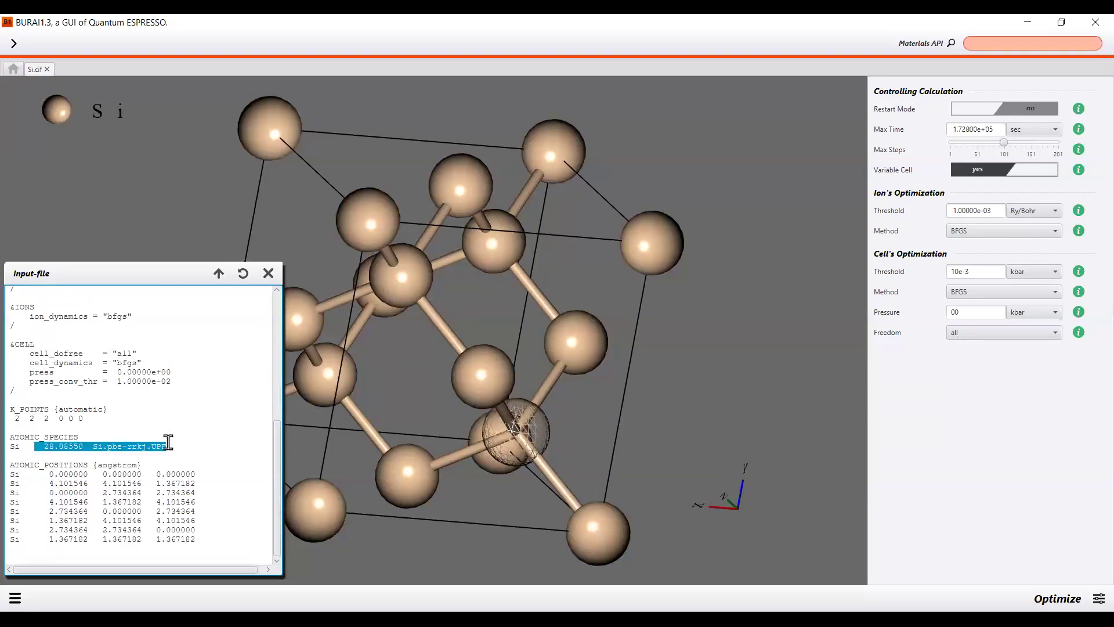
left_click(146, 513)
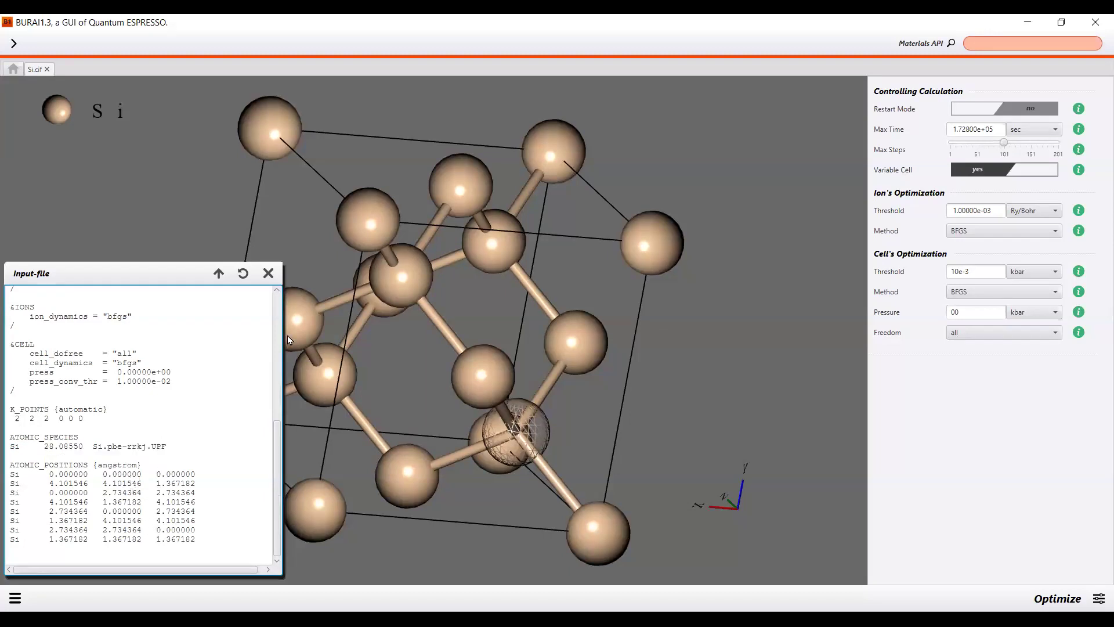
scroll(156, 429, "up", 9)
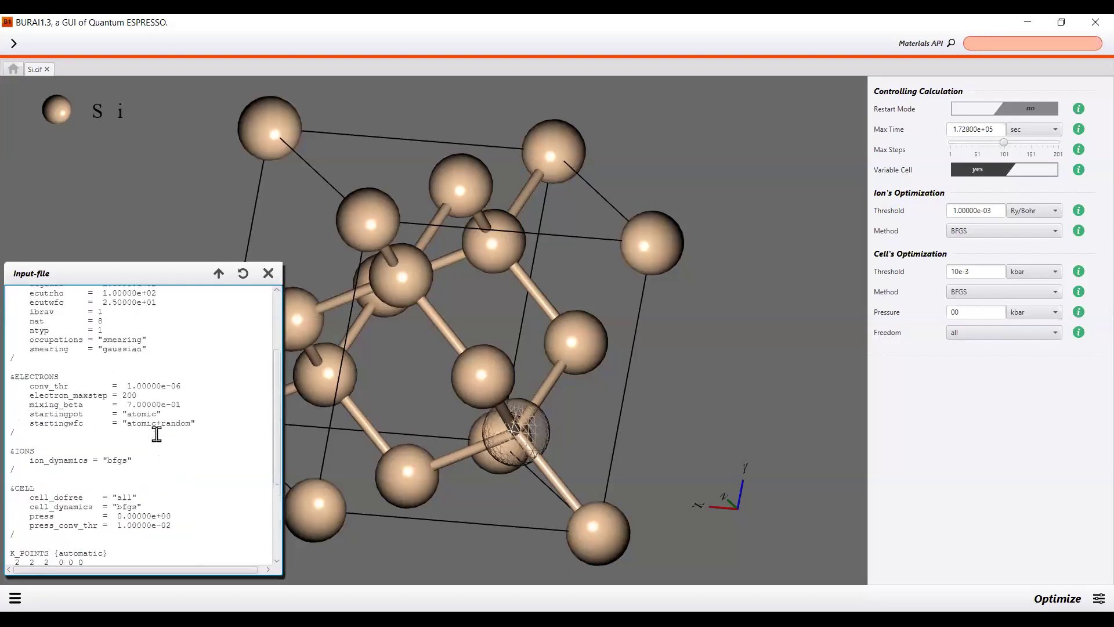
scroll(156, 427, "down", 9)
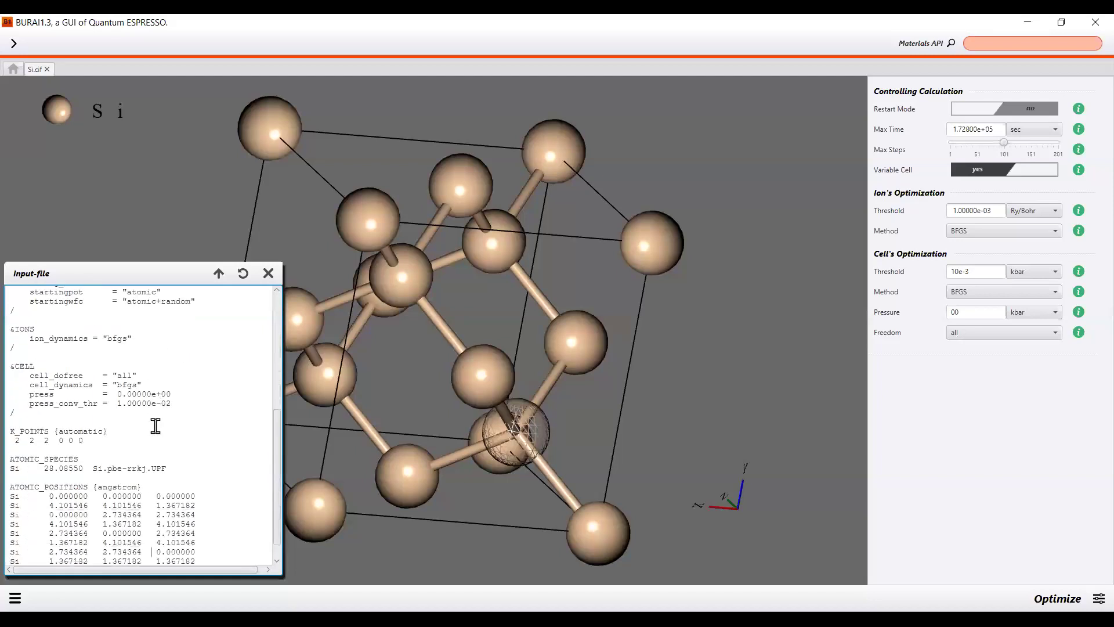
left_click(268, 273)
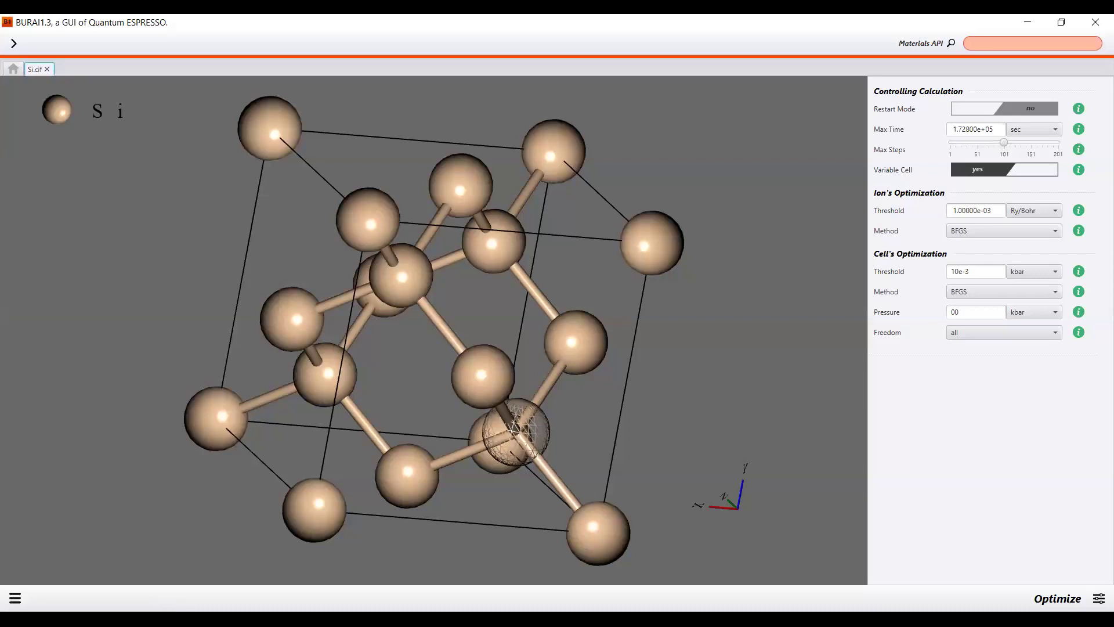
Start setting up a job run and save the project to the Desktop as Si1_example.
left_click(15, 598)
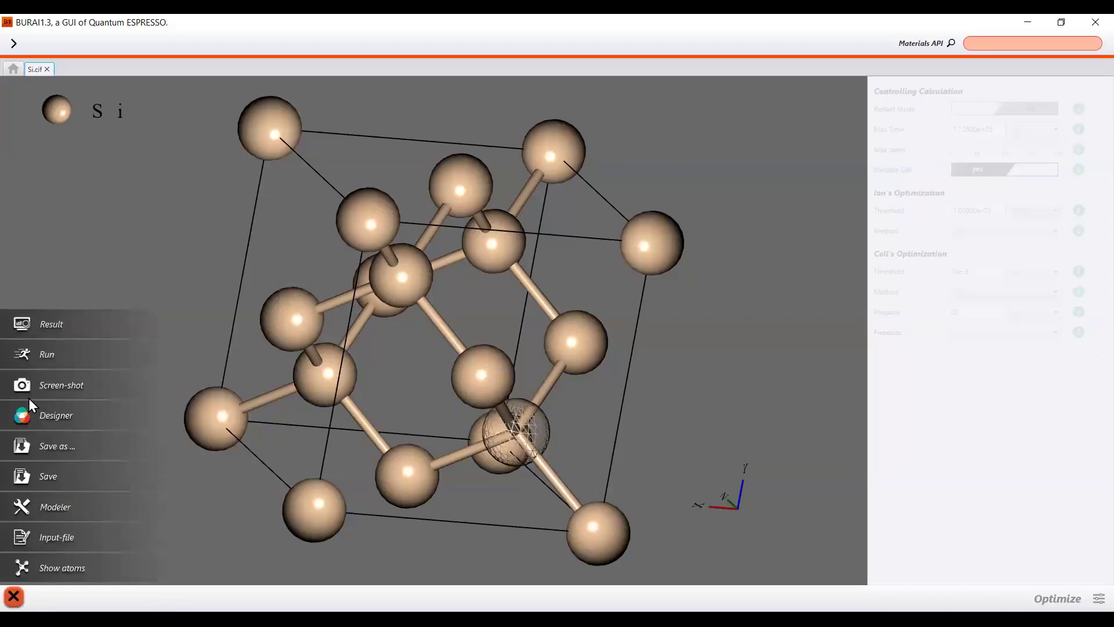
left_click(37, 351)
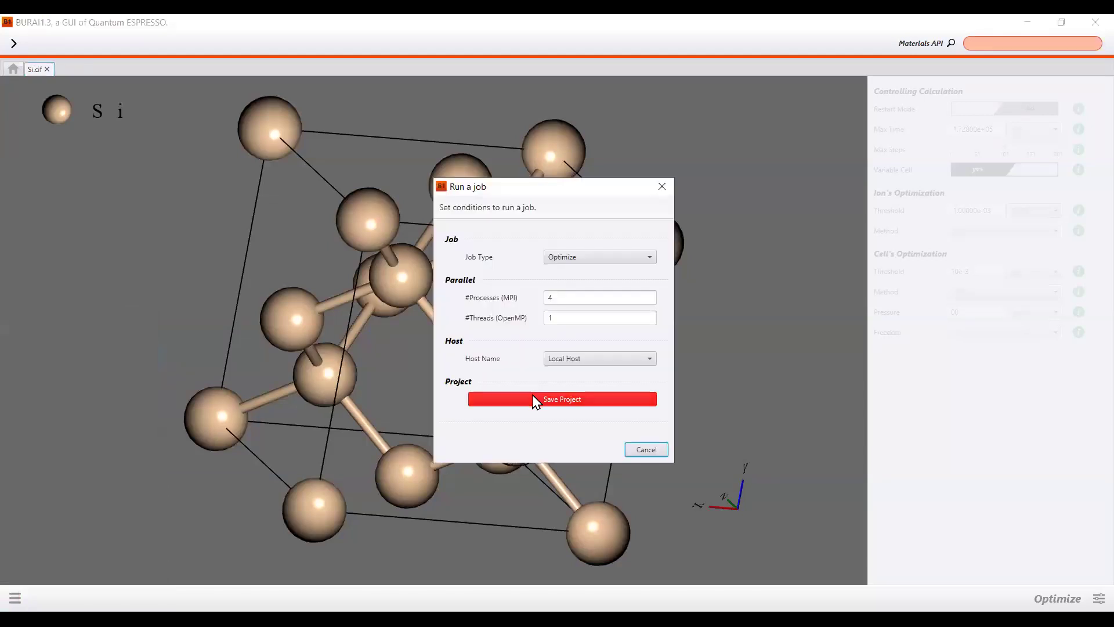
left_click(532, 399)
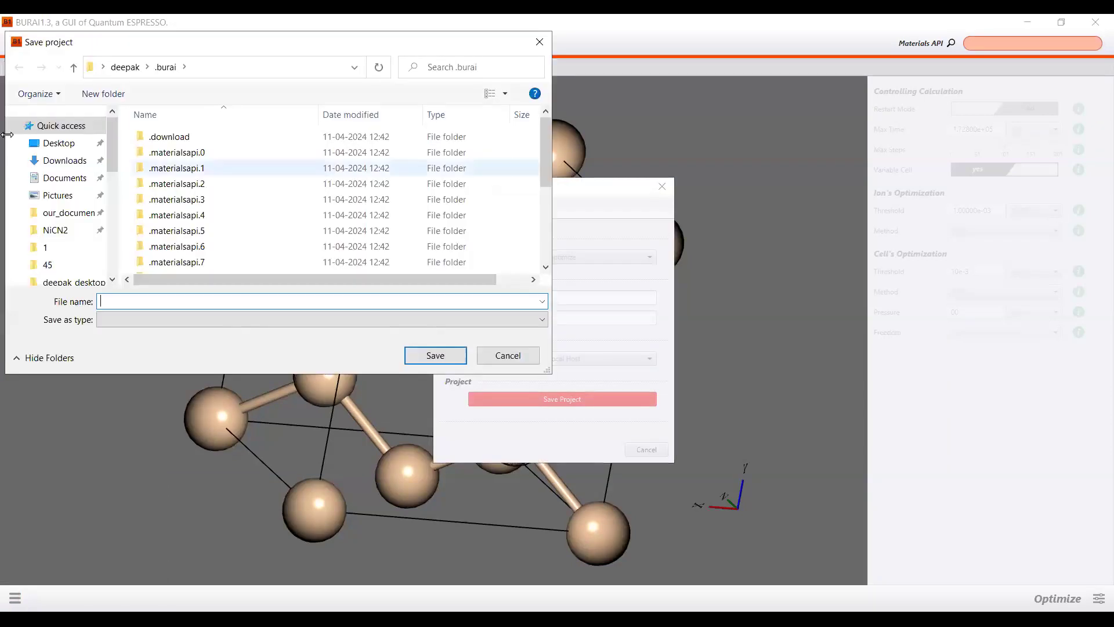
left_click(71, 146)
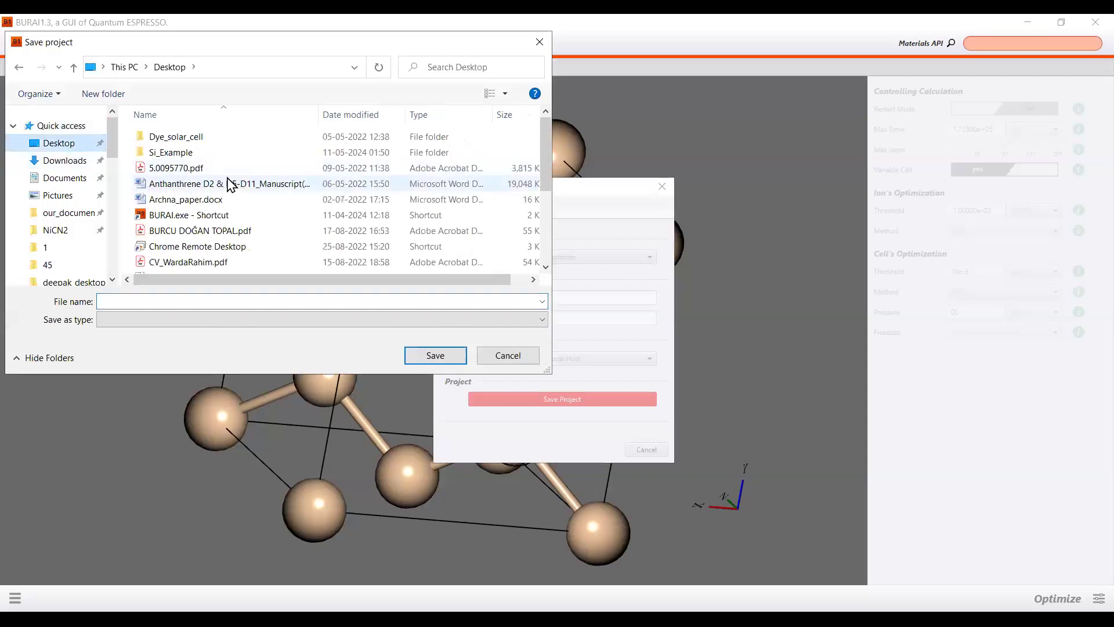
left_click(185, 153)
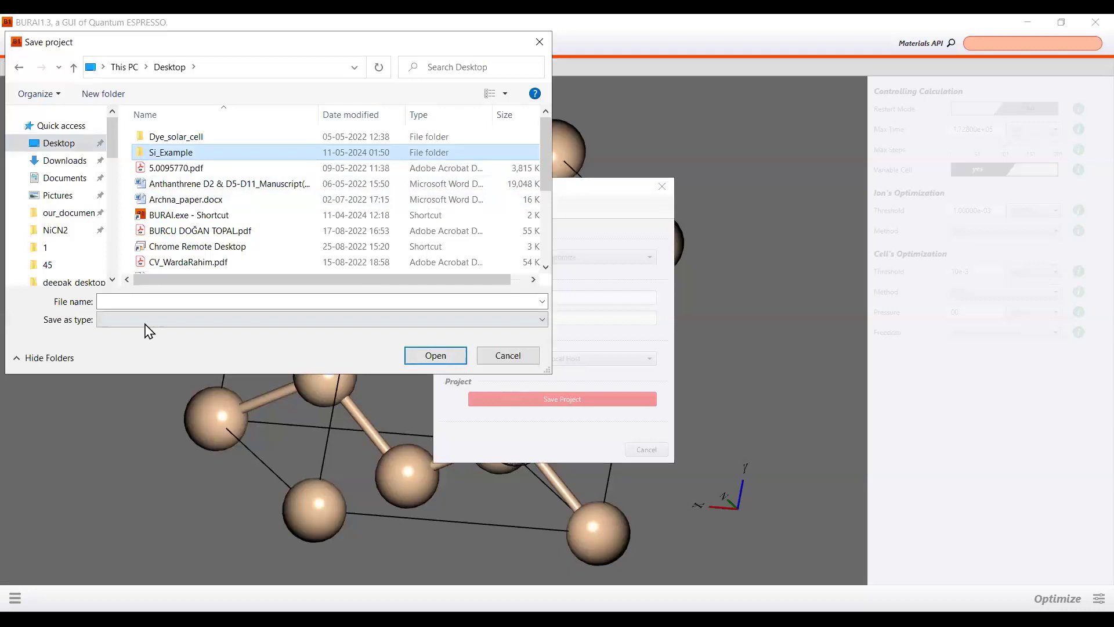
left_click(149, 301)
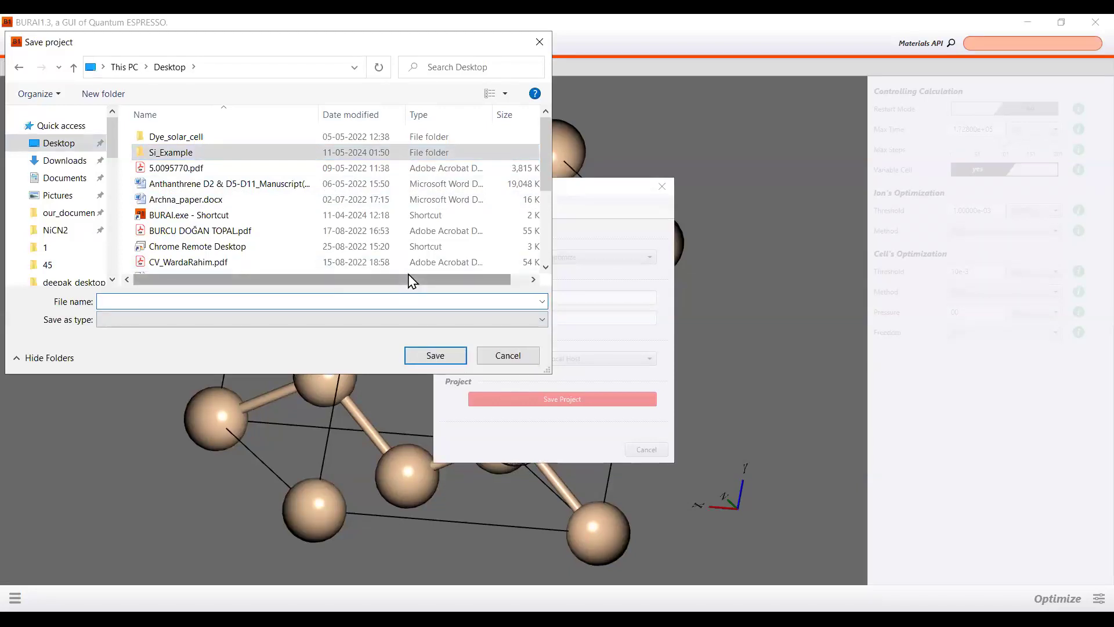
type("Si")
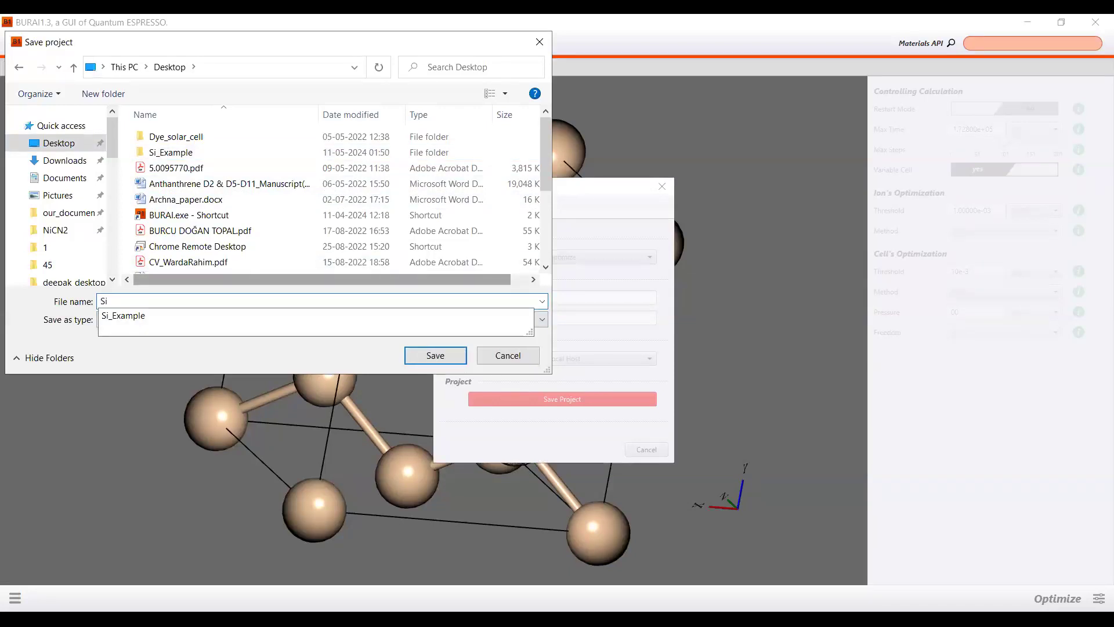
type("1_example")
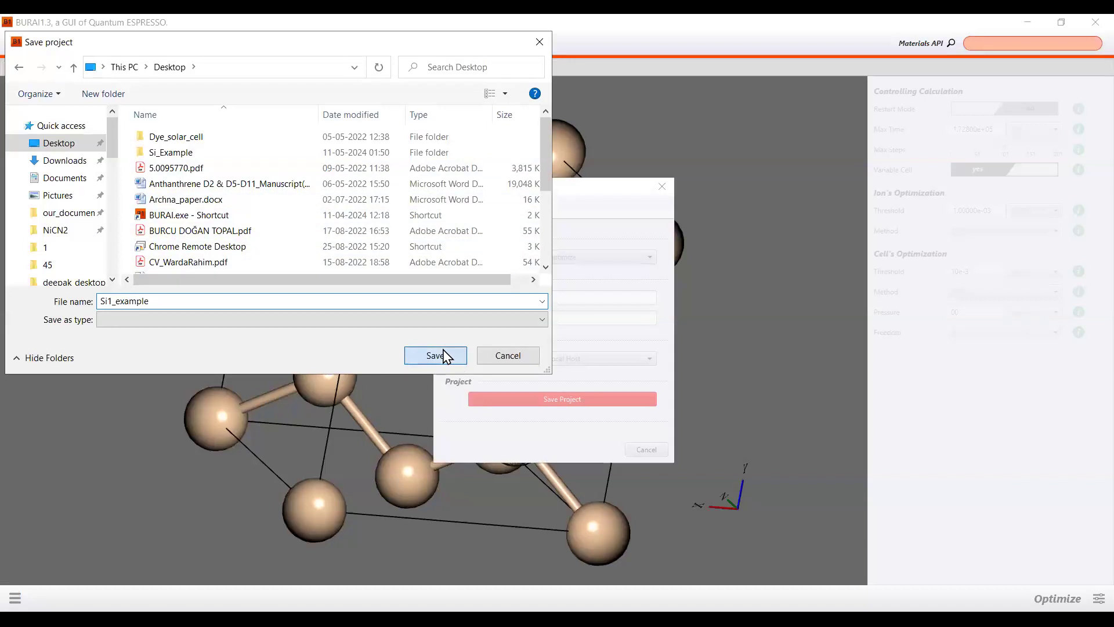
left_click(436, 355)
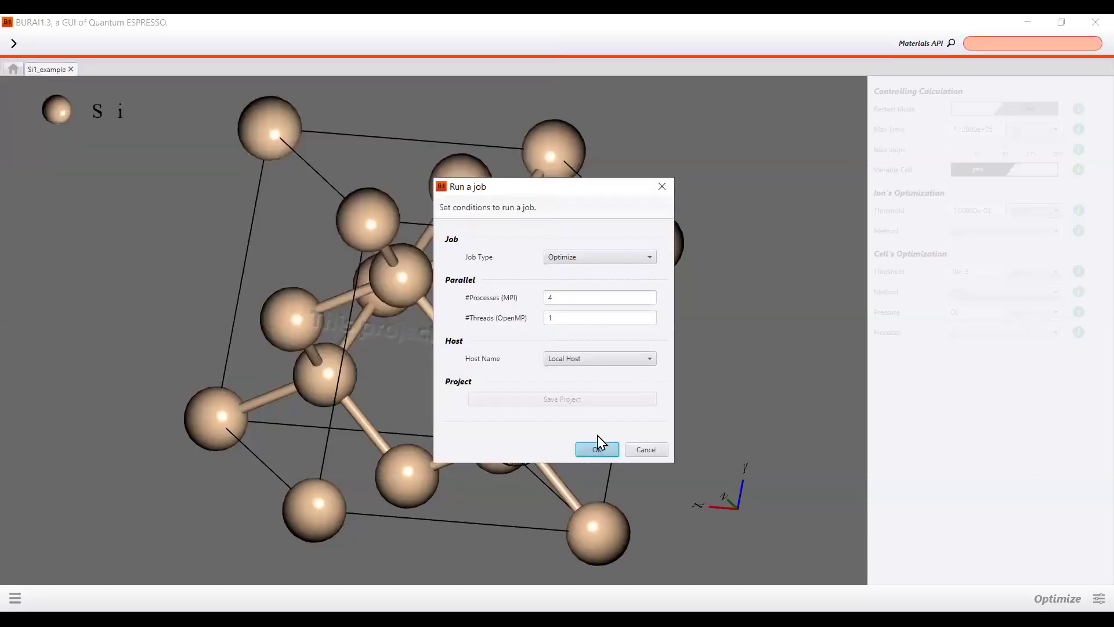
Run the Optimize job on Local Host with 4 MPI processes and 1 OpenMP thread.
left_click(565, 298)
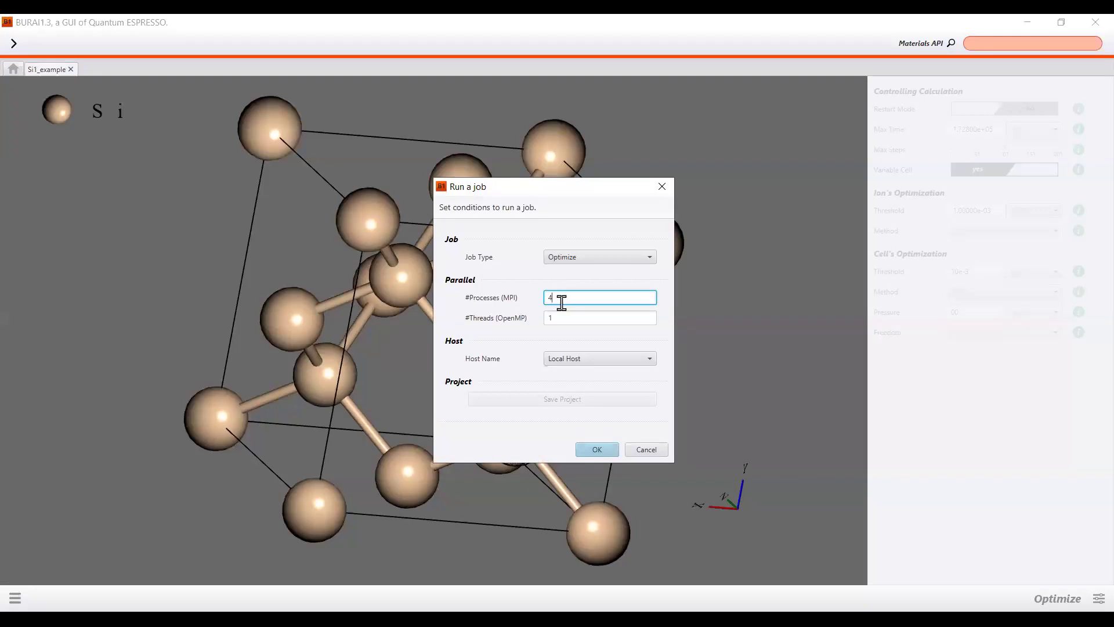
left_click(577, 317)
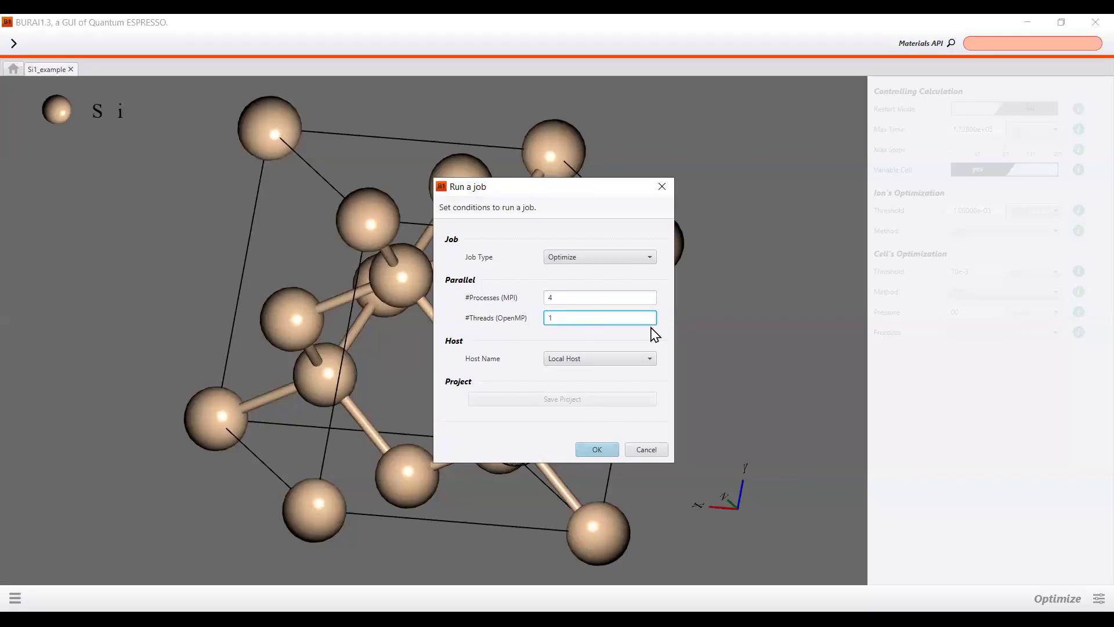
left_click(593, 449)
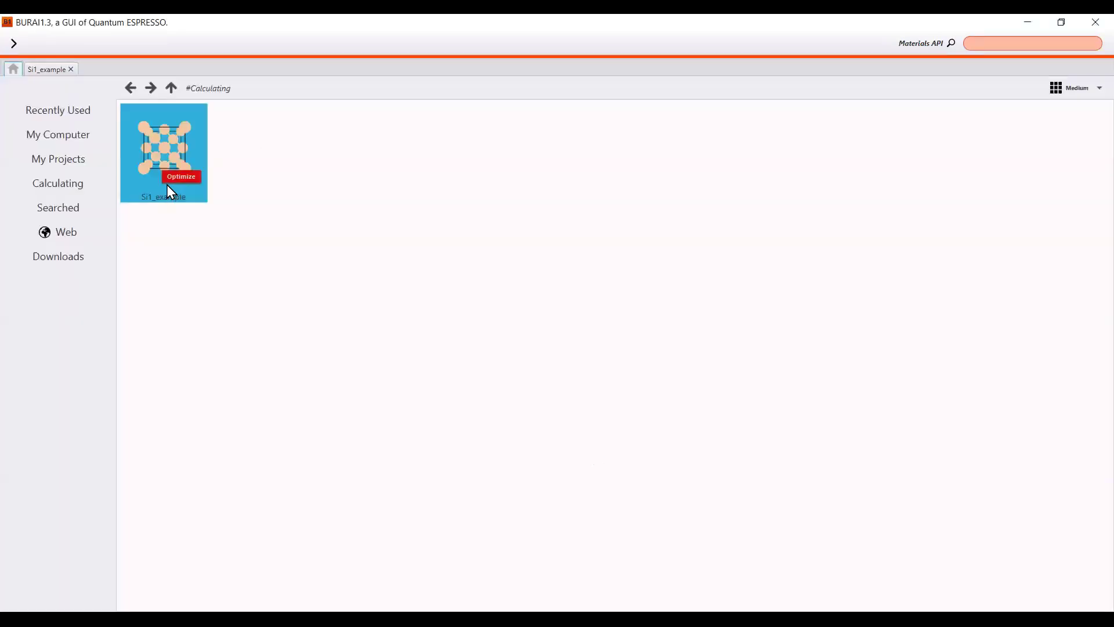
Open the calculating Si1_example project's results and look through its espresso.in input file.
left_click(149, 143)
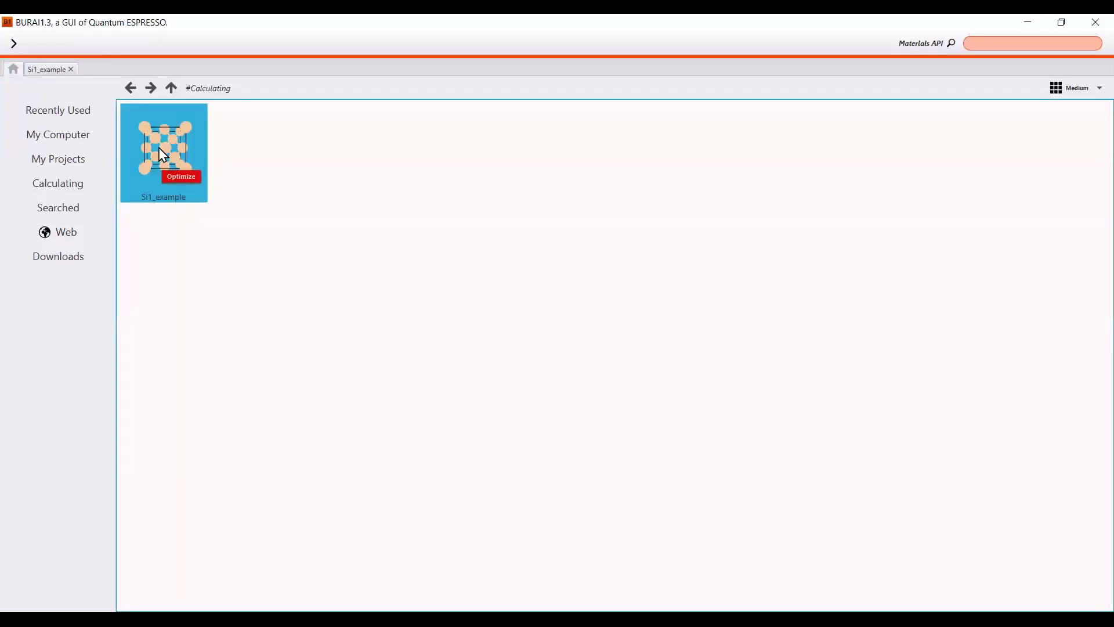
double_click(159, 148)
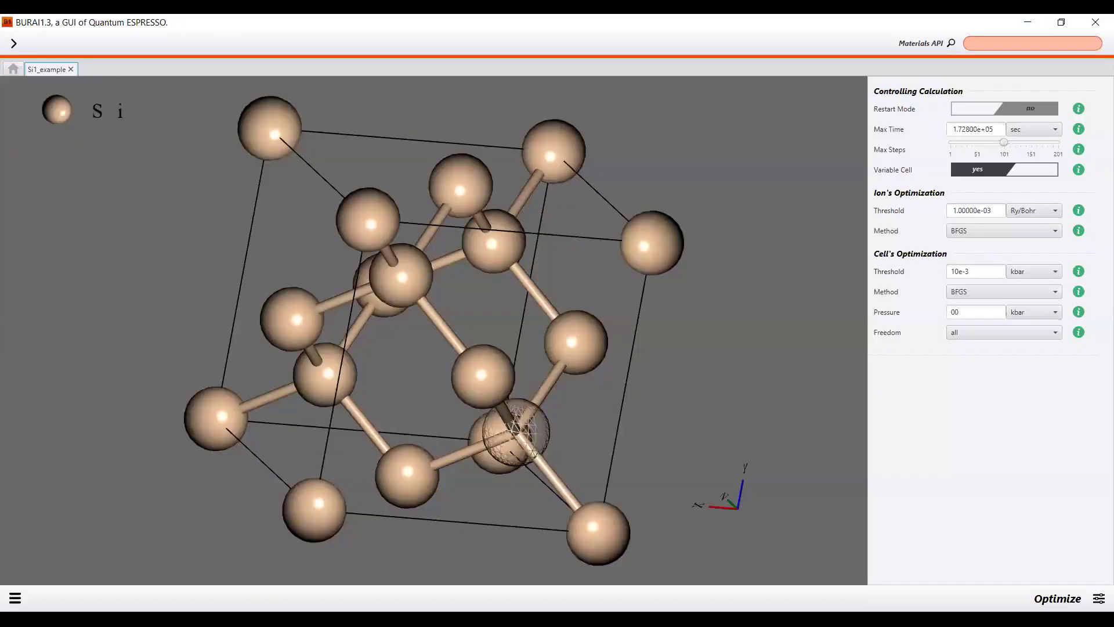
left_click(15, 597)
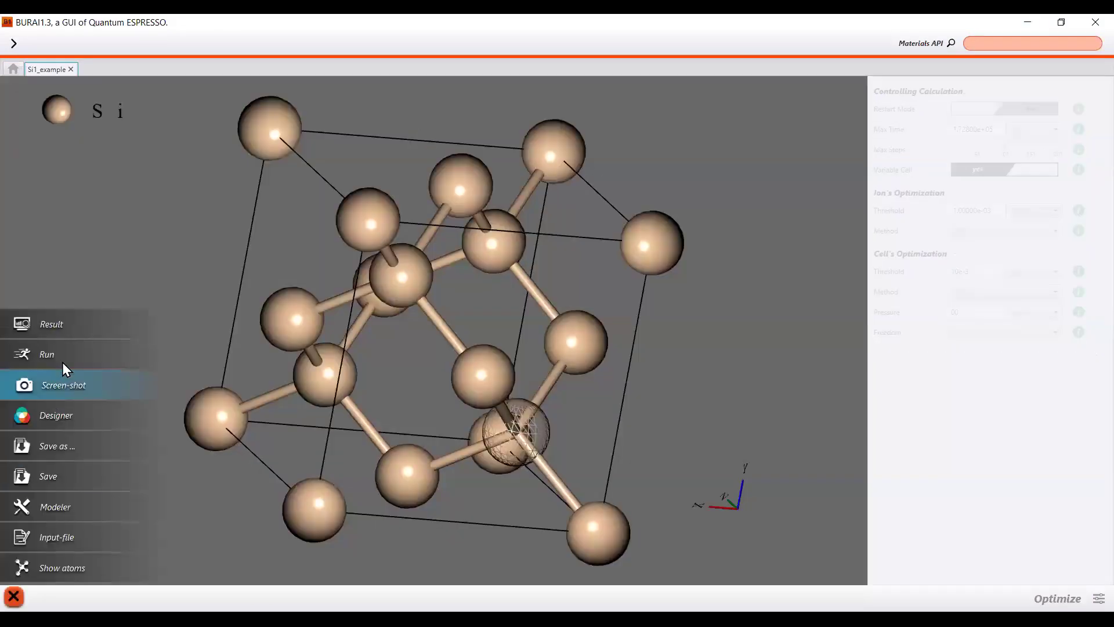
left_click(45, 329)
left_click(64, 126)
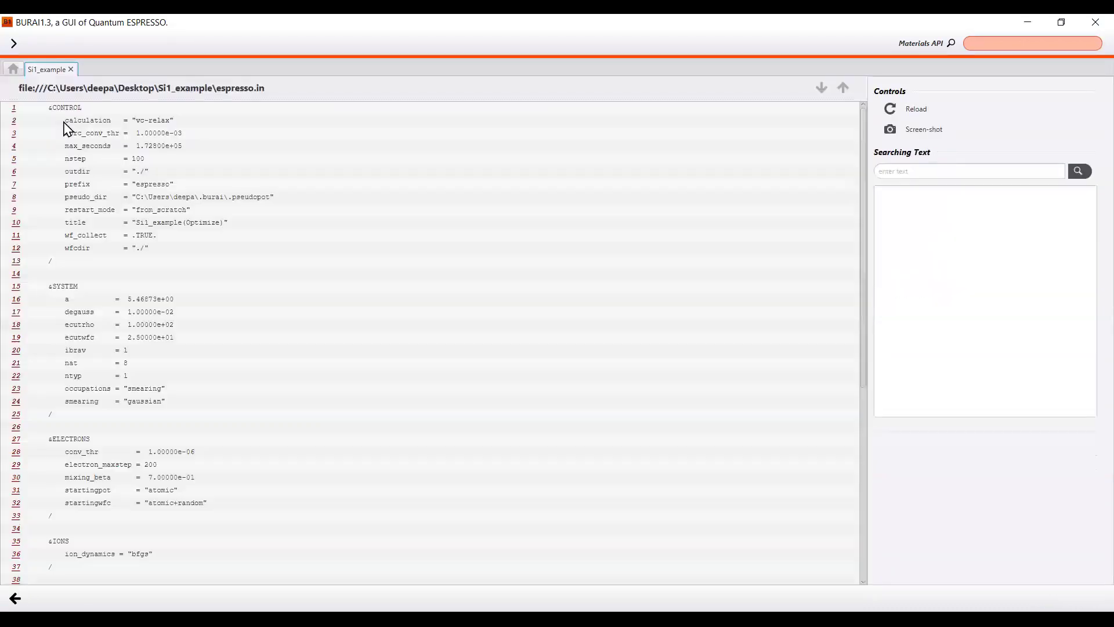
scroll(273, 268, "down", 1)
scroll(272, 268, "down", 7)
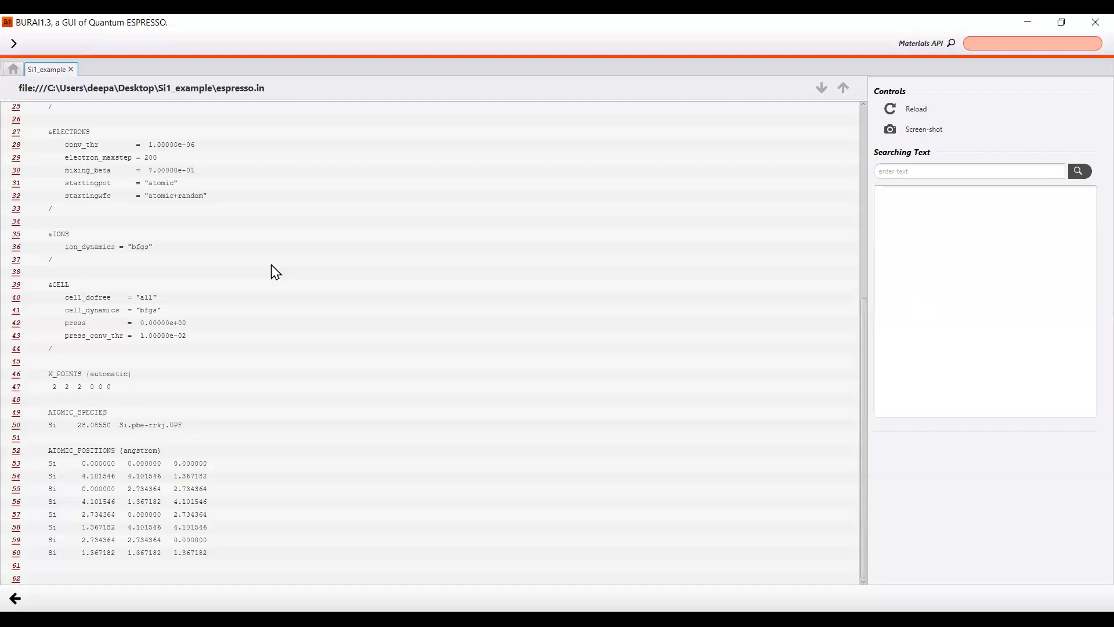
scroll(276, 272, "up", 4)
Check the running job in the calculating list, open the Si1_example optimization log espresso.log.opt and read through to its last lines.
left_click(13, 69)
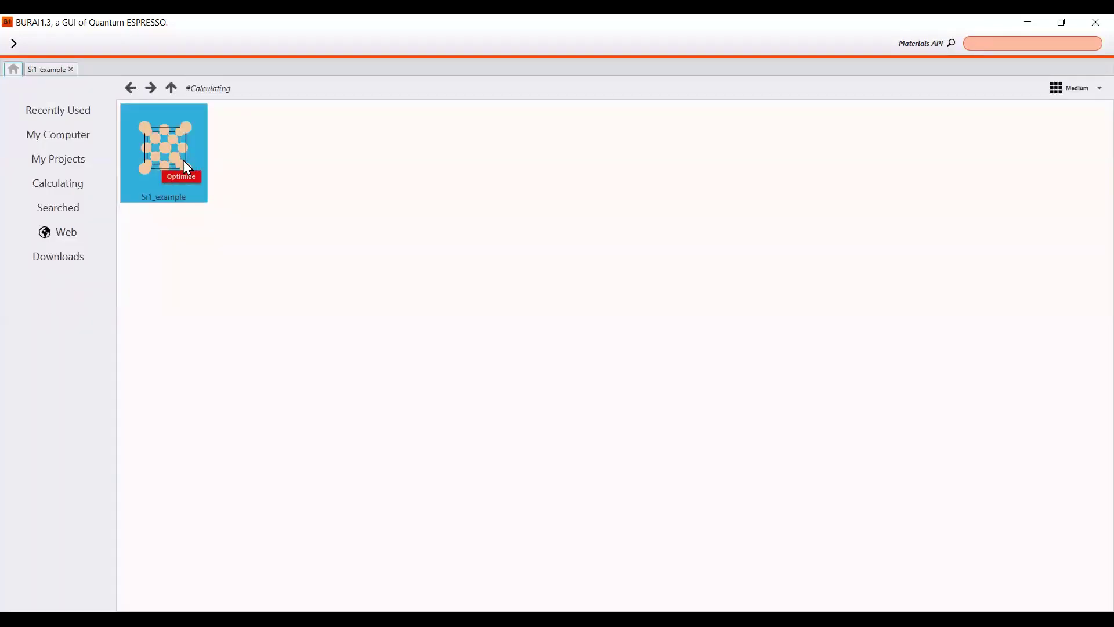
left_click(187, 169)
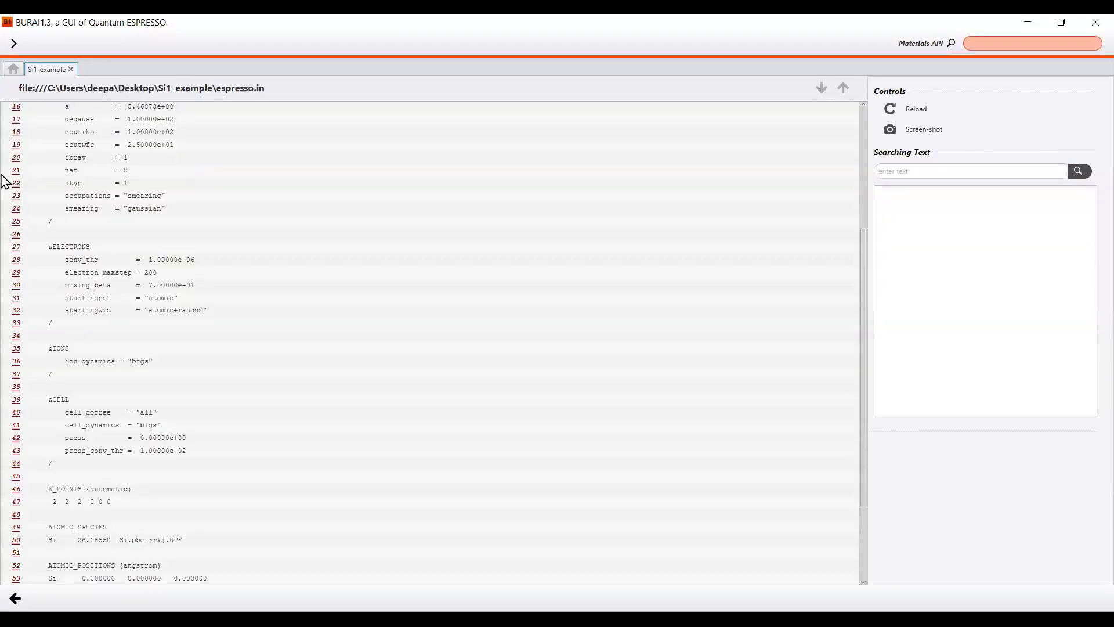
left_click(15, 598)
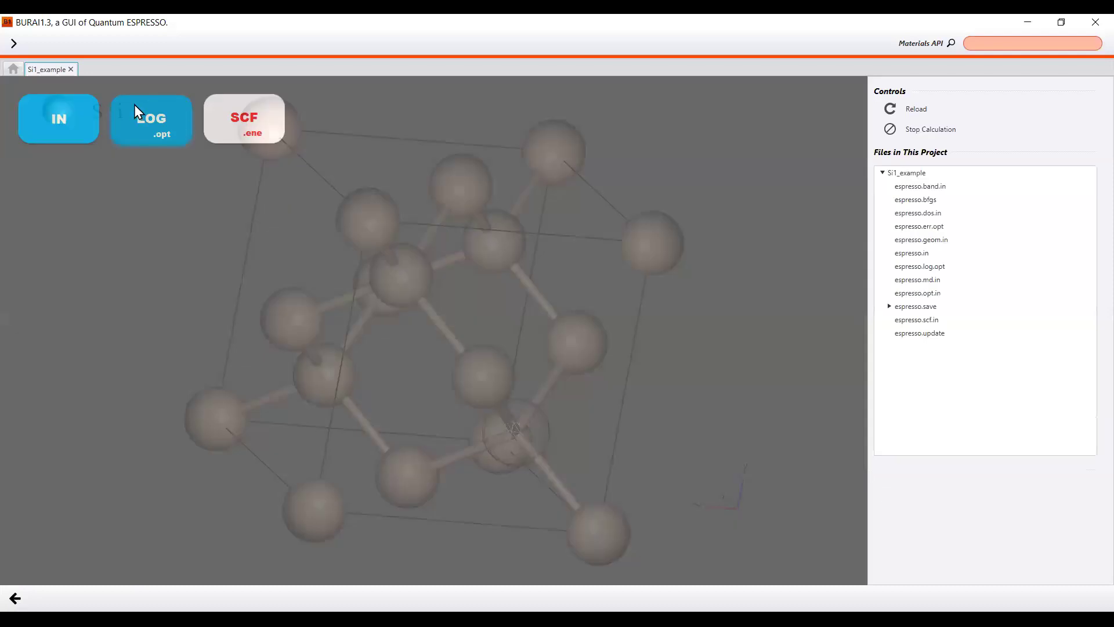
left_click(150, 136)
scroll(377, 386, "down", 9)
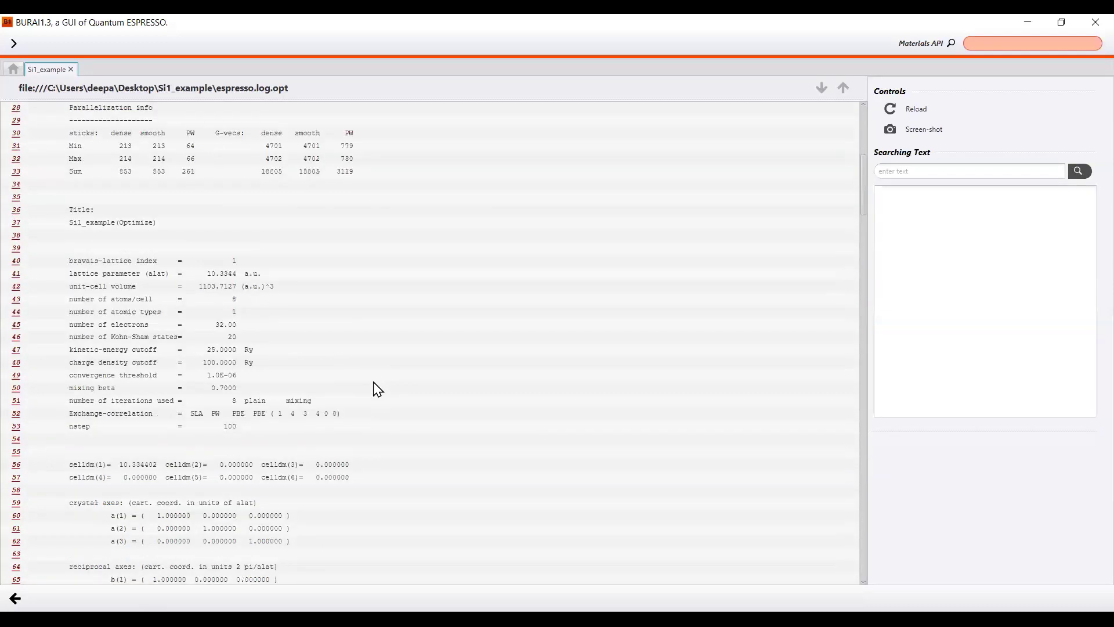
scroll(350, 375, "down", 15)
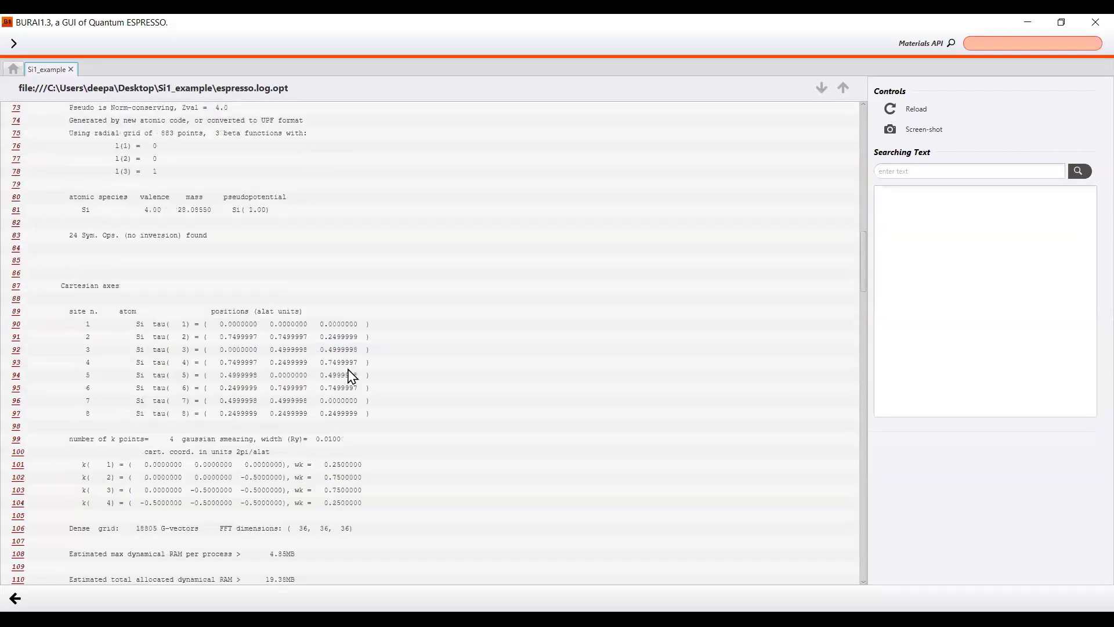
scroll(351, 376, "down", 20)
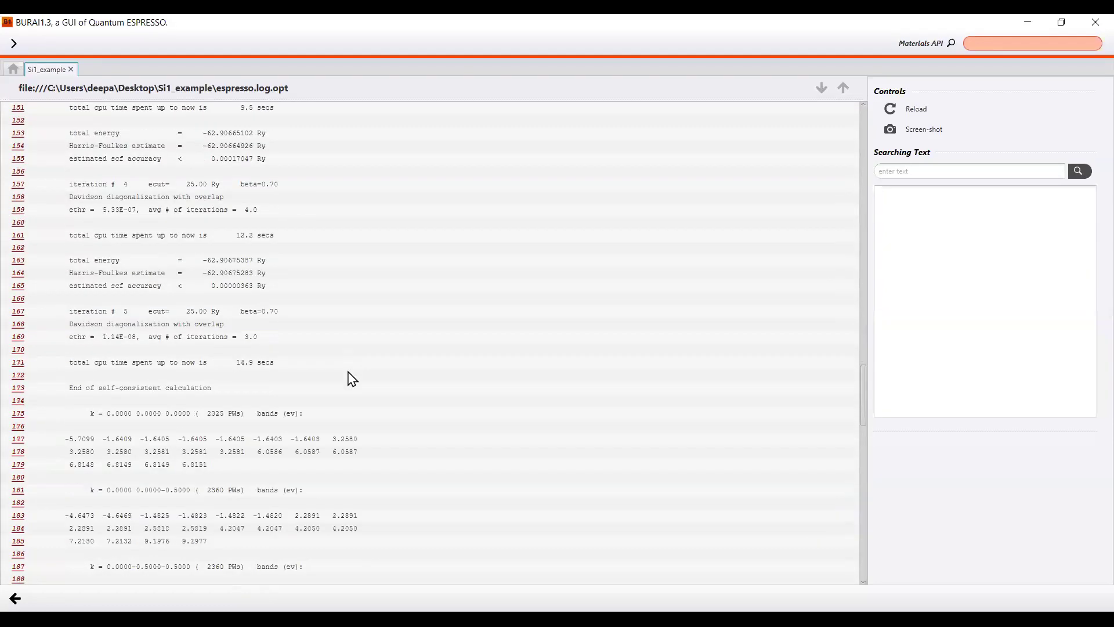
scroll(351, 380, "down", 20)
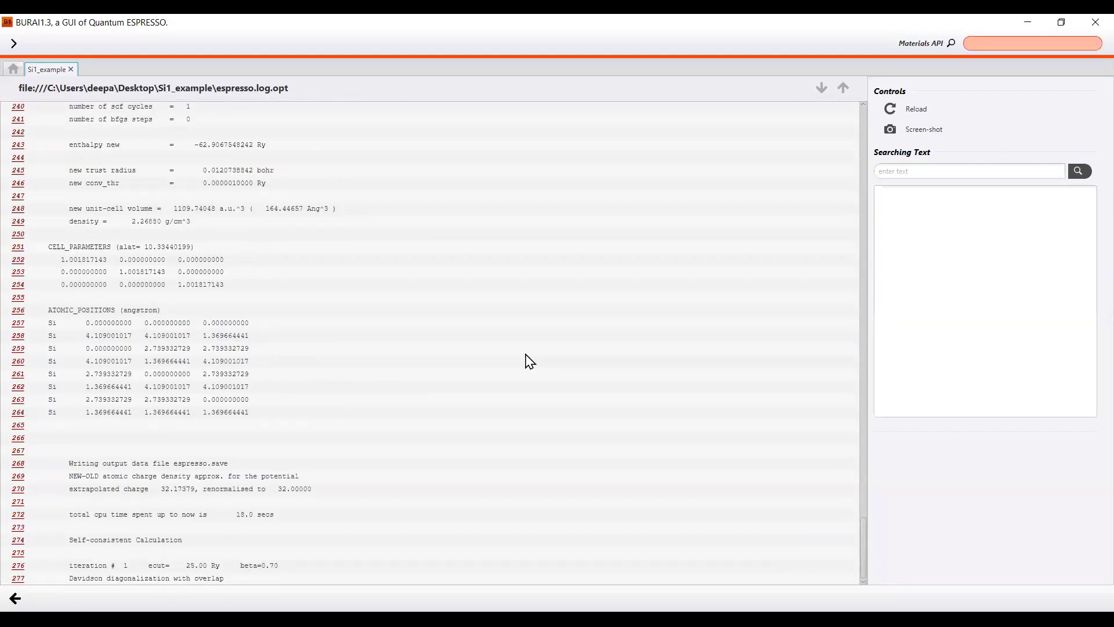
Examine the stress, atomic forces, total energy, Fermi energy and SCF iterations of the first optimization cycle in the log.
scroll(249, 420, "up", 7)
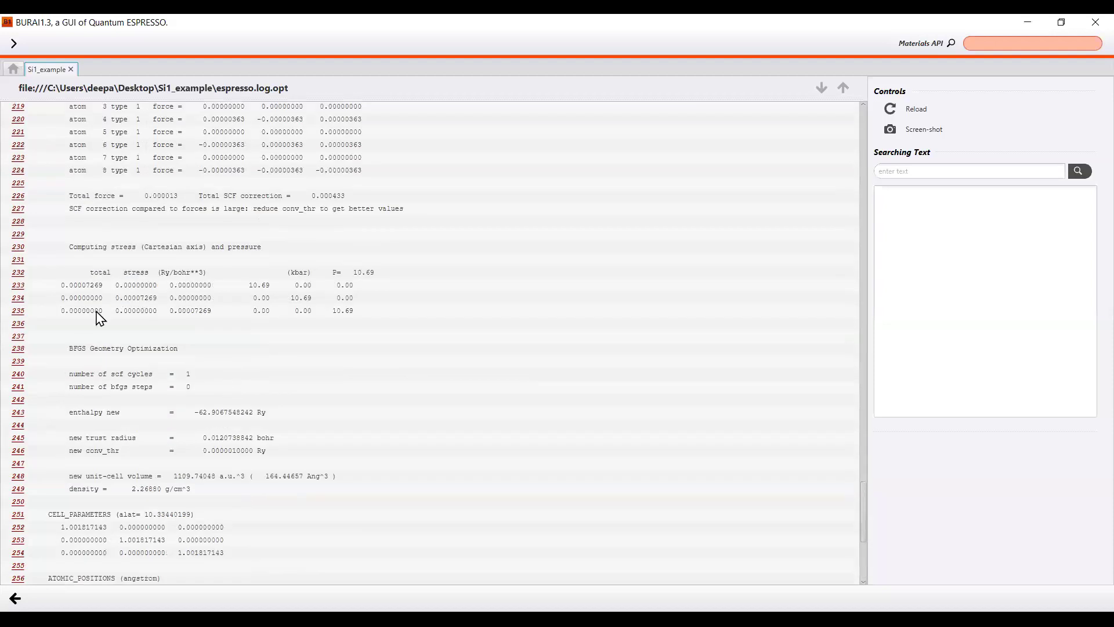
scroll(143, 318, "up", 9)
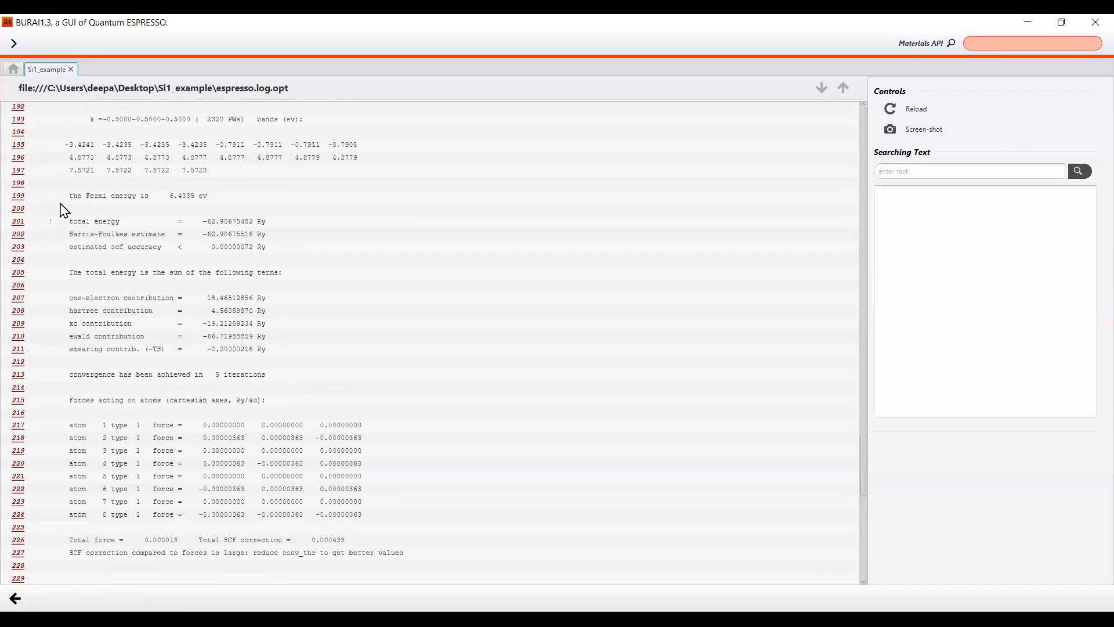
left_click(194, 214)
left_click(282, 249)
scroll(296, 348, "up", 6)
scroll(295, 382, "up", 13)
left_click(116, 263)
scroll(124, 391, "down", 1)
scroll(129, 403, "down", 19)
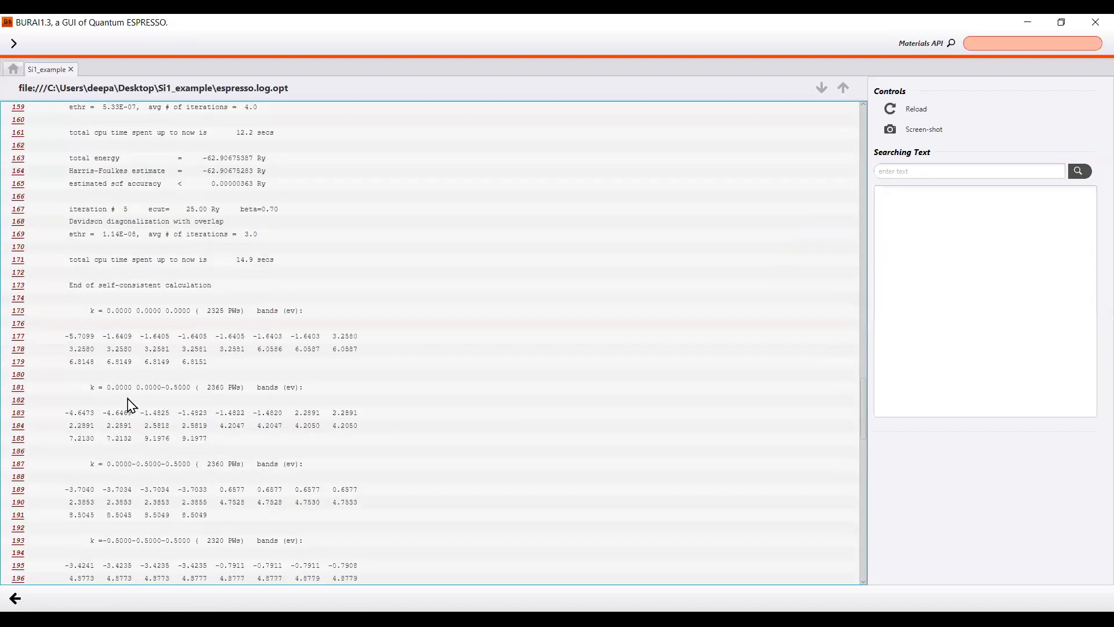
scroll(130, 404, "down", 12)
Examine the log's CELL_PARAMETERS, ATOMIC_POSITIONS and closing lines, including the output data file and CPU time entries.
left_click(131, 401)
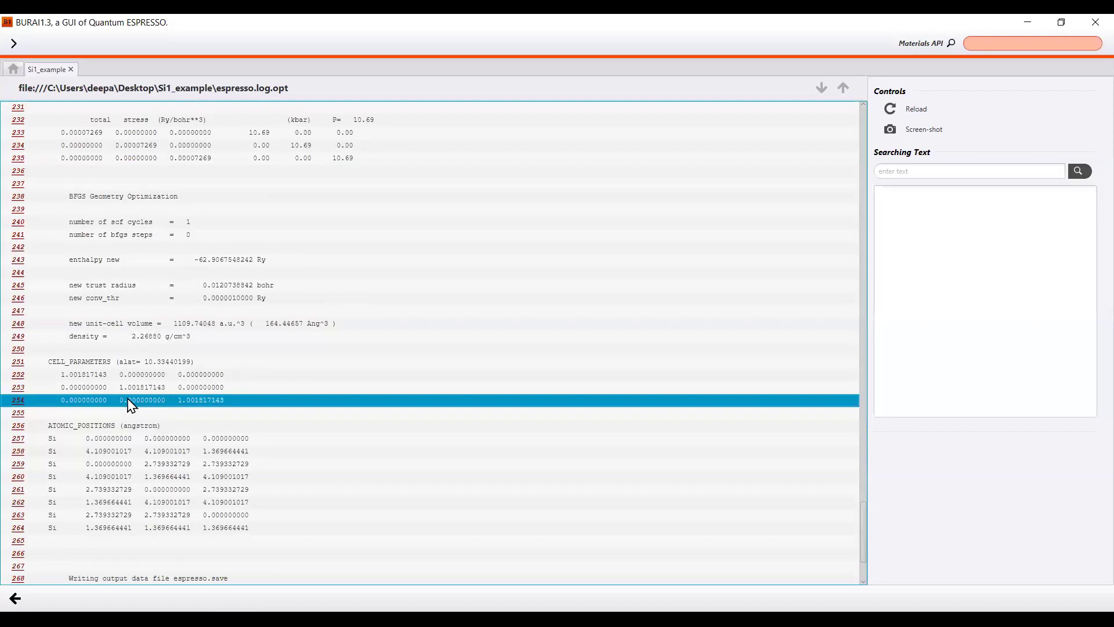
key("Down")
key("Down")
key("Down")
key("Down")
key("Down")
key("Down")
key("Down")
key("Down")
key("Down")
key("Down")
key("Down")
key("Down")
key("Down")
key("Down")
key("Down")
key("Down")
key("Down")
key("Down")
key("Down")
key("Down")
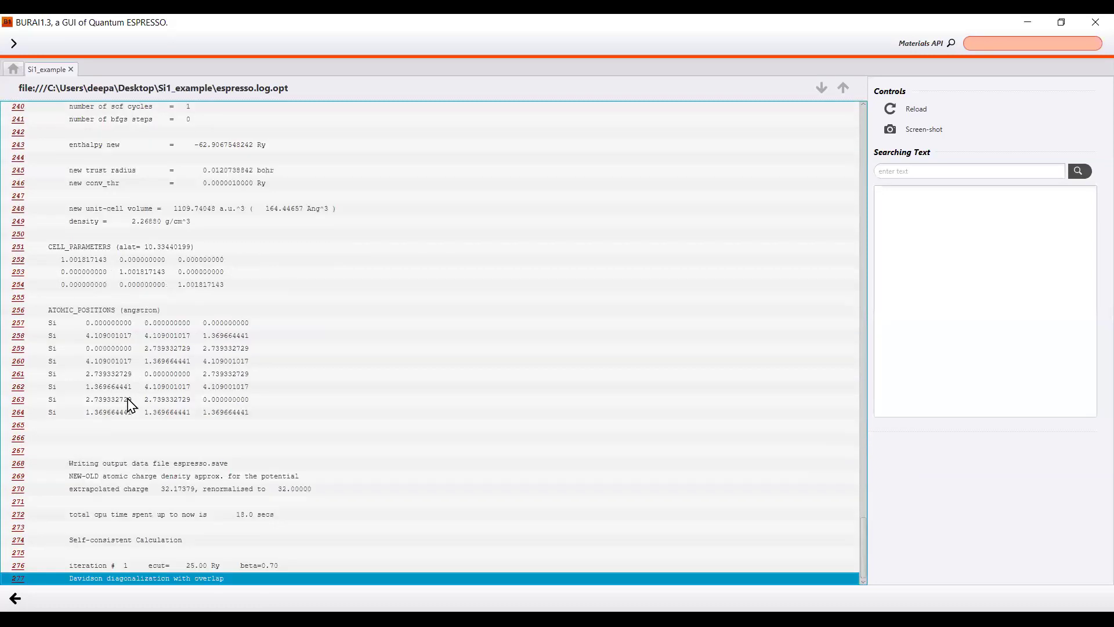
left_click(320, 464)
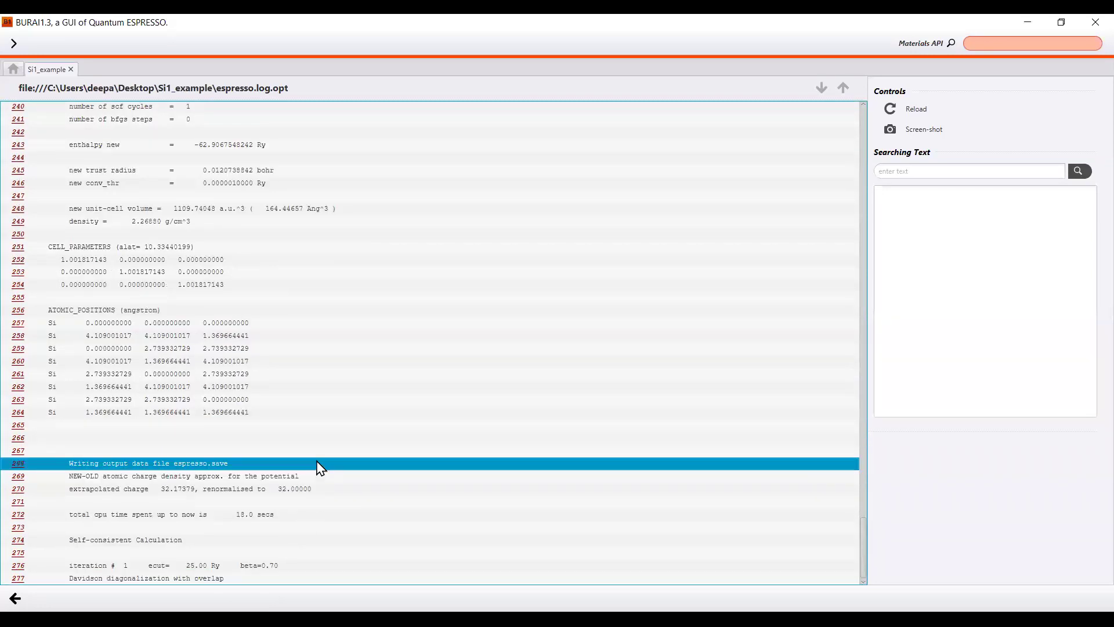
scroll(317, 463, "up", 20)
scroll(325, 412, "down", 20)
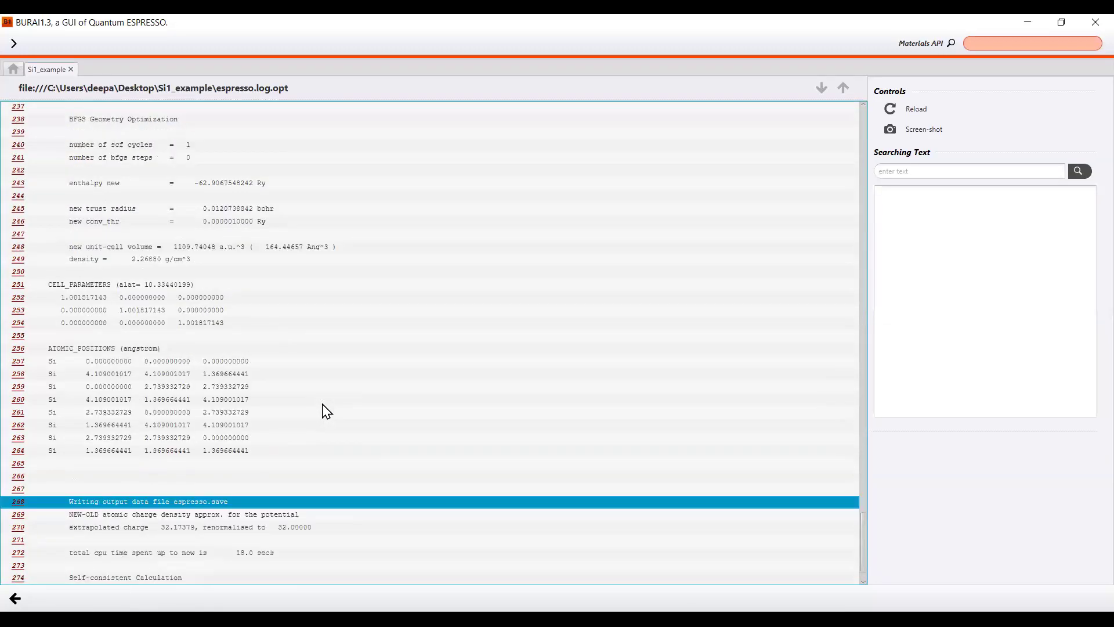
scroll(325, 411, "down", 1)
left_click(300, 514)
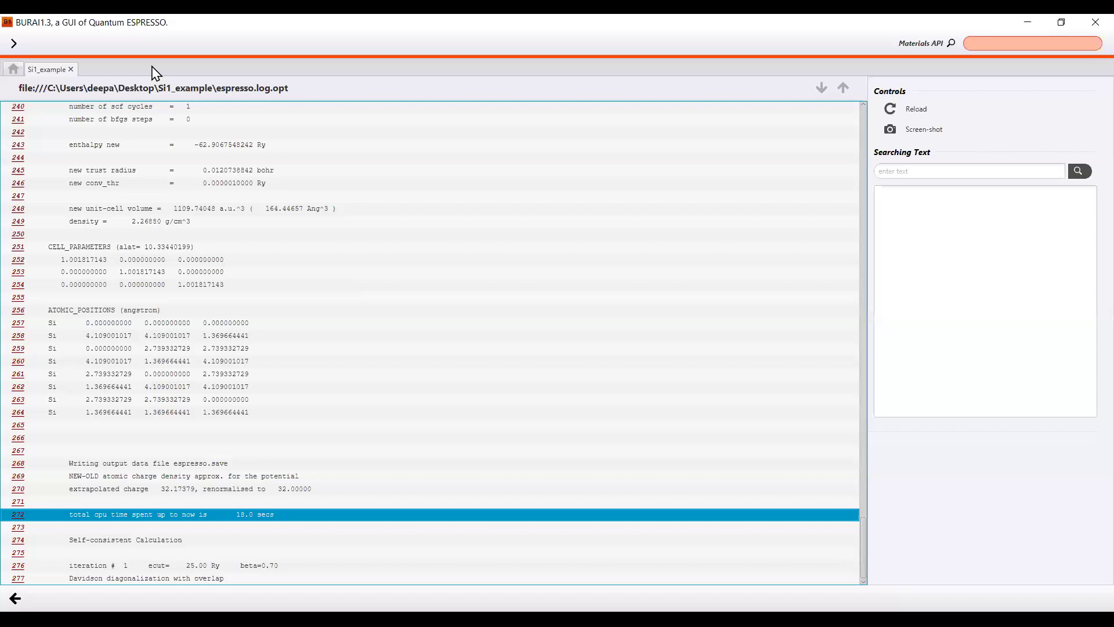
Check the calculating projects, open Si.cif from the CIF examples, view the structure from another angle and close it.
left_click(14, 70)
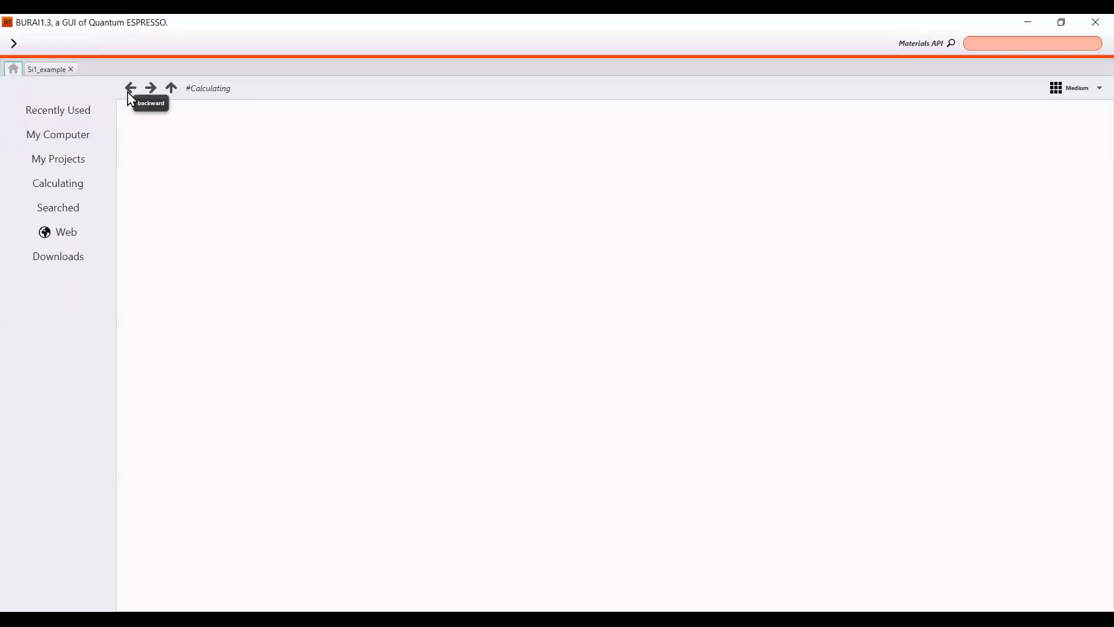
left_click(128, 93)
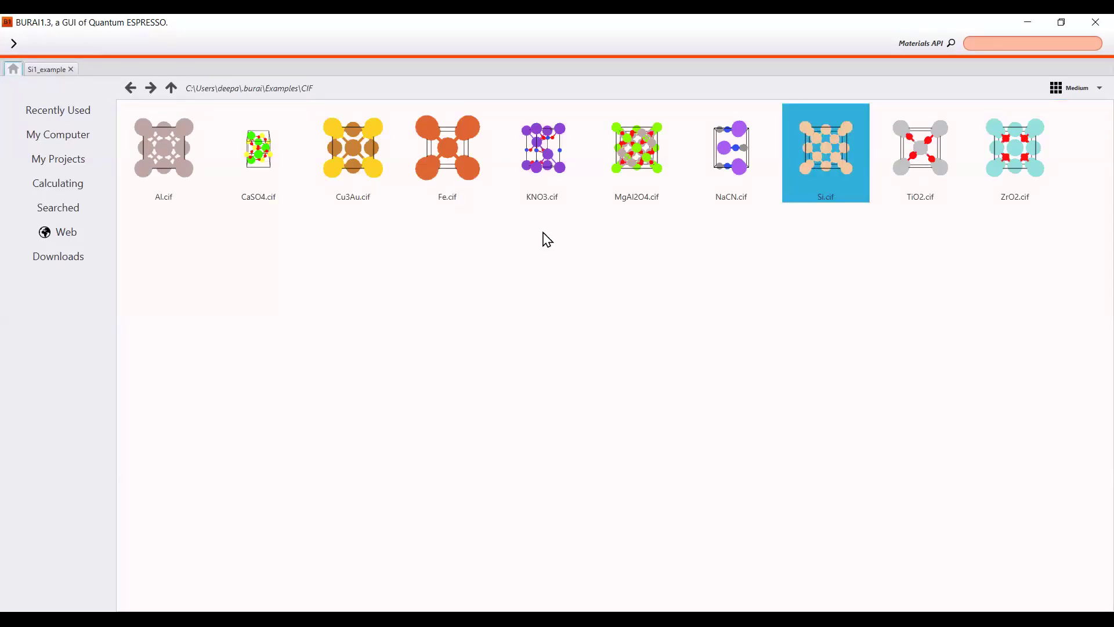
double_click(829, 165)
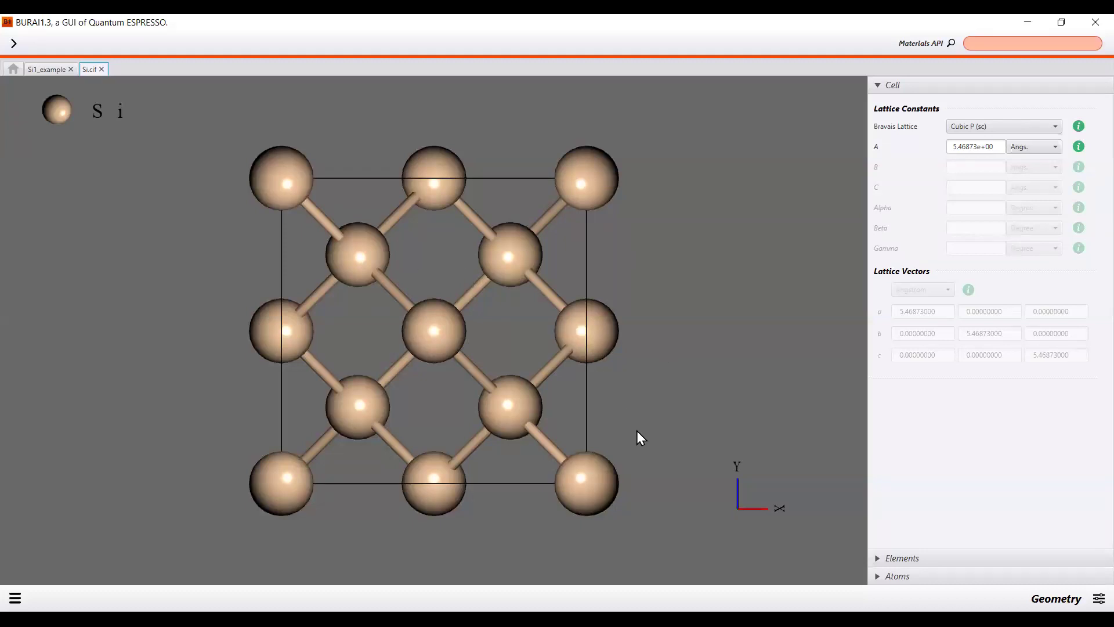
left_click_drag(638, 431, 545, 426)
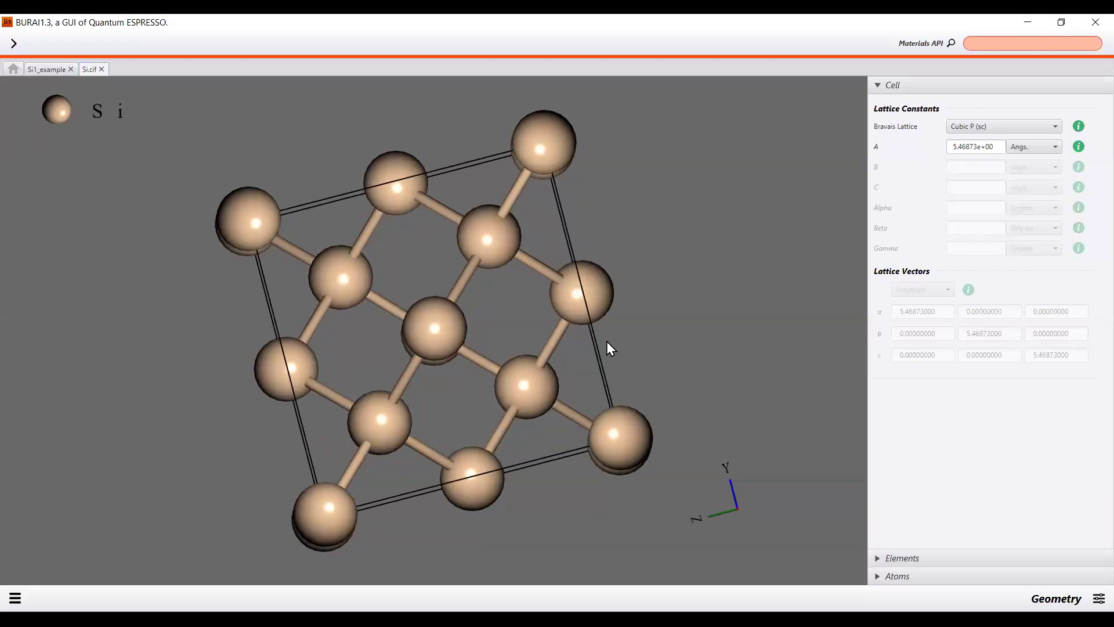
left_click(102, 69)
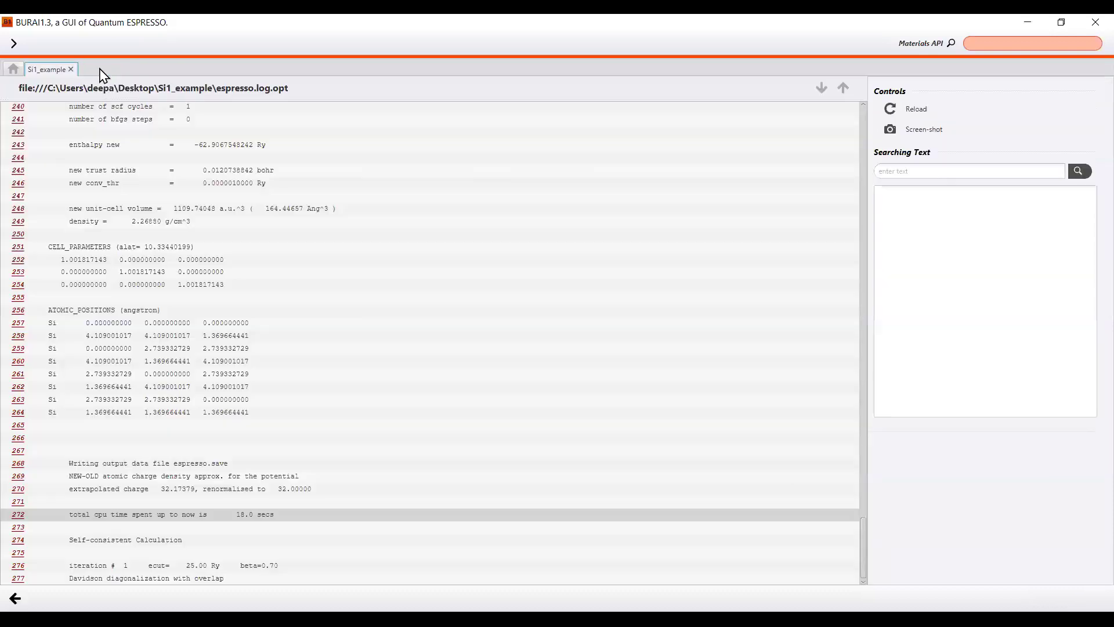
Reopen Si.cif from the CIF examples, review the available calculation types and show its Optimize settings.
left_click(13, 69)
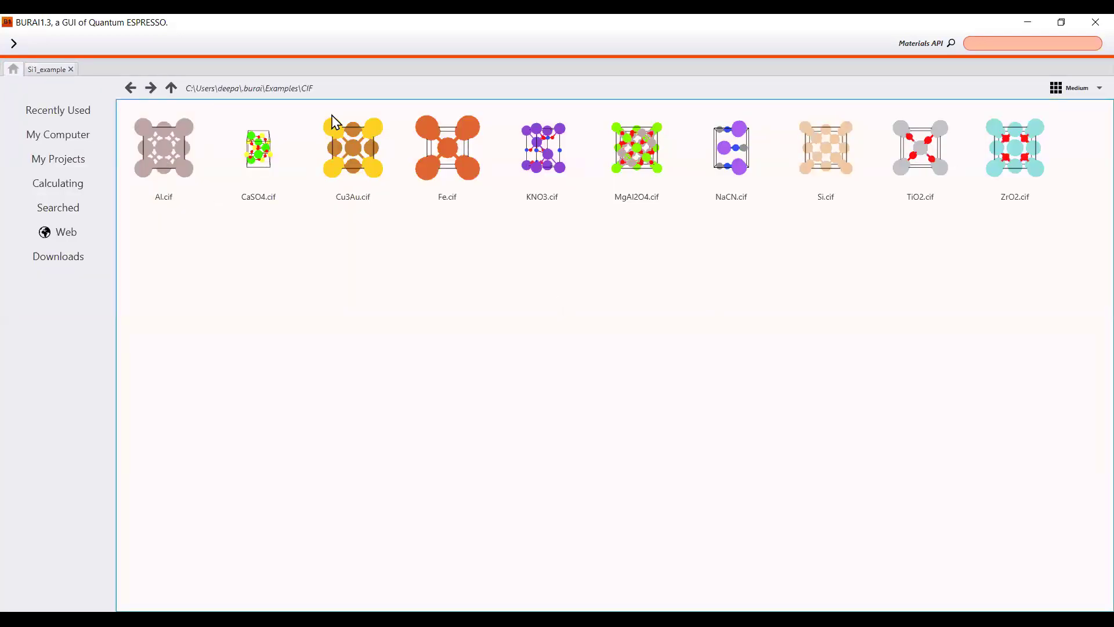
double_click(827, 179)
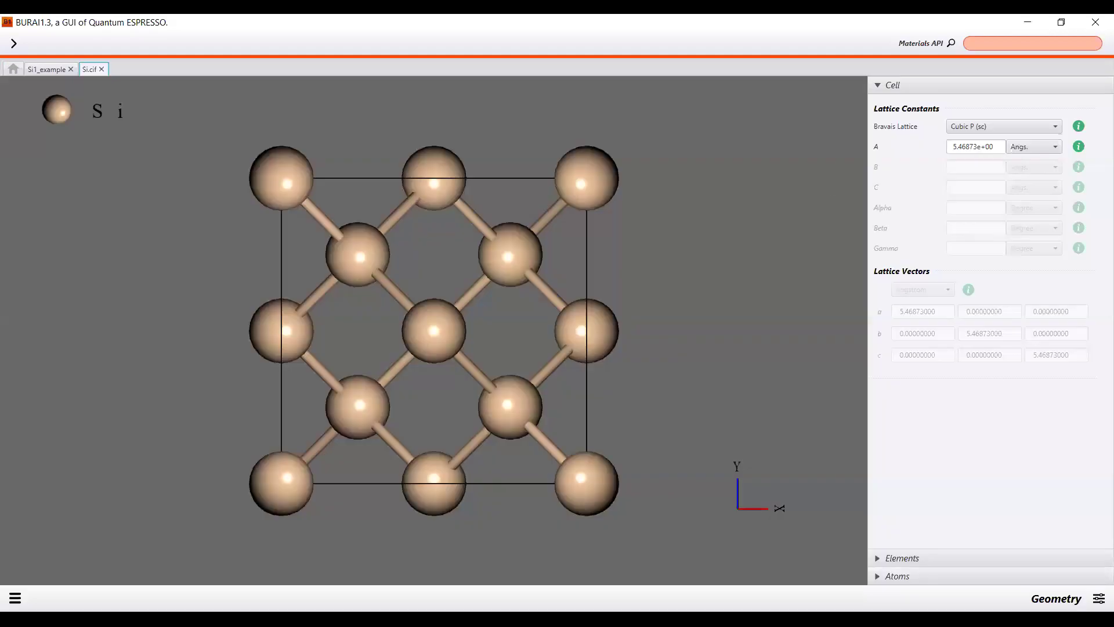
left_click(1098, 598)
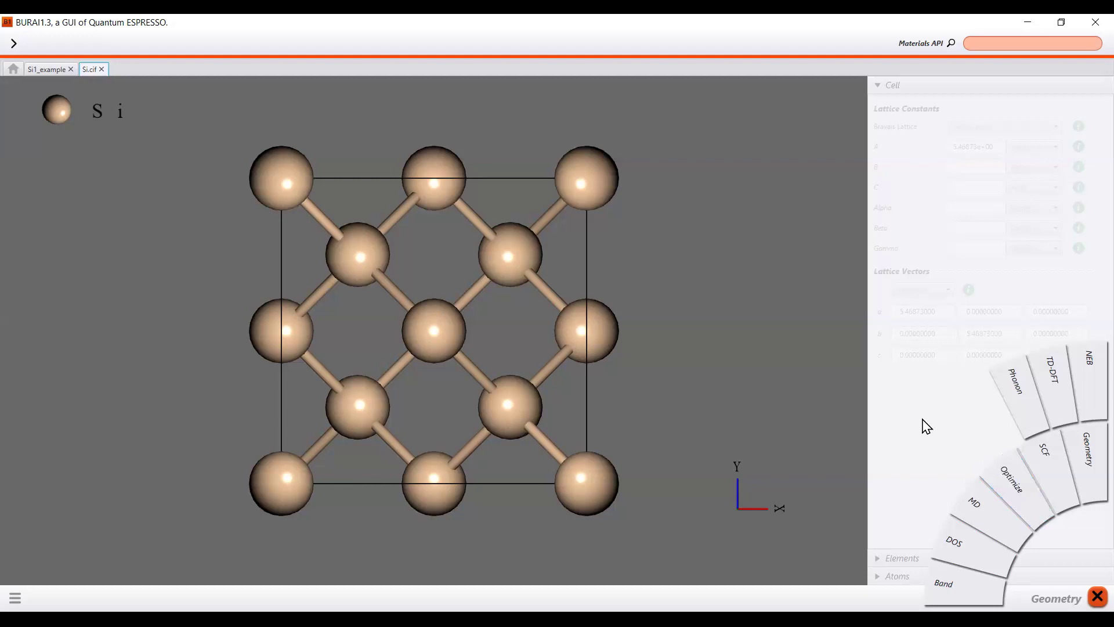
left_click(1097, 597)
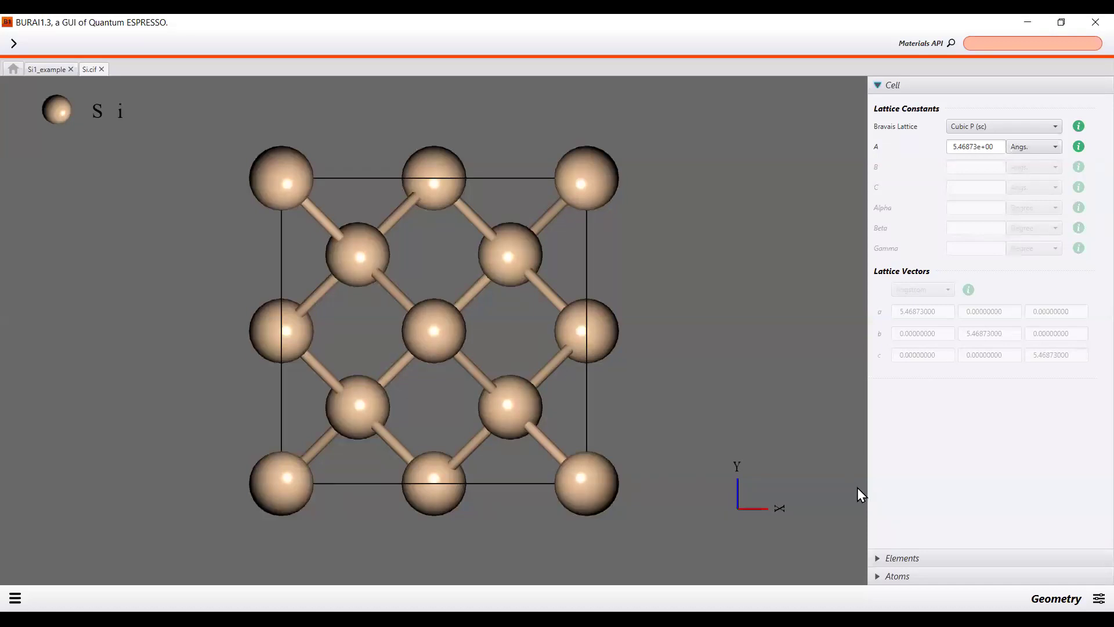
left_click(1098, 598)
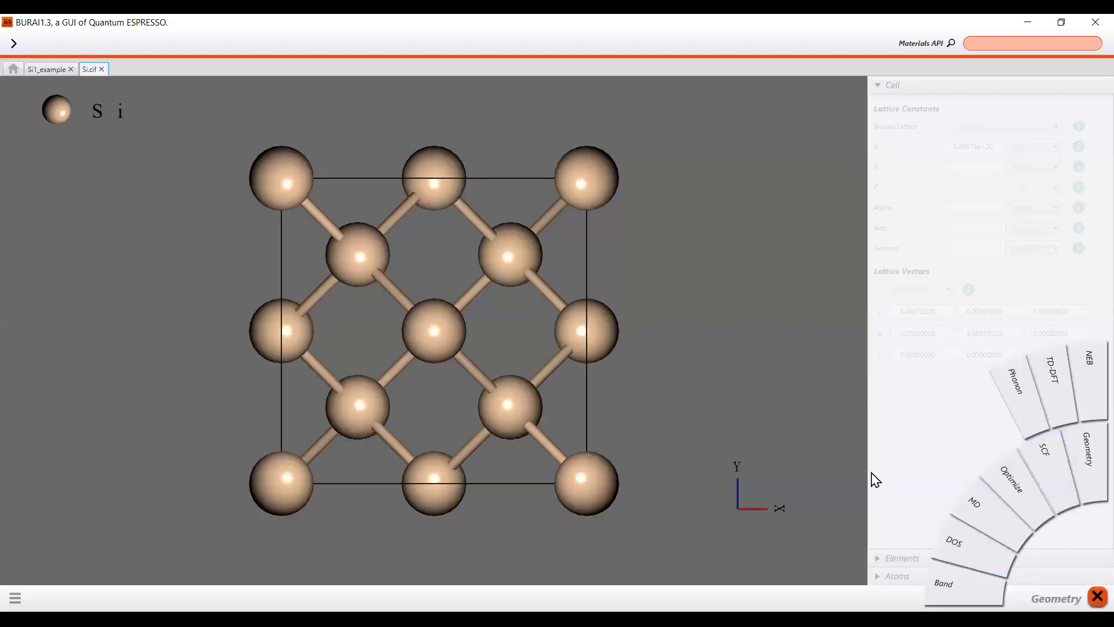
left_click(1022, 496)
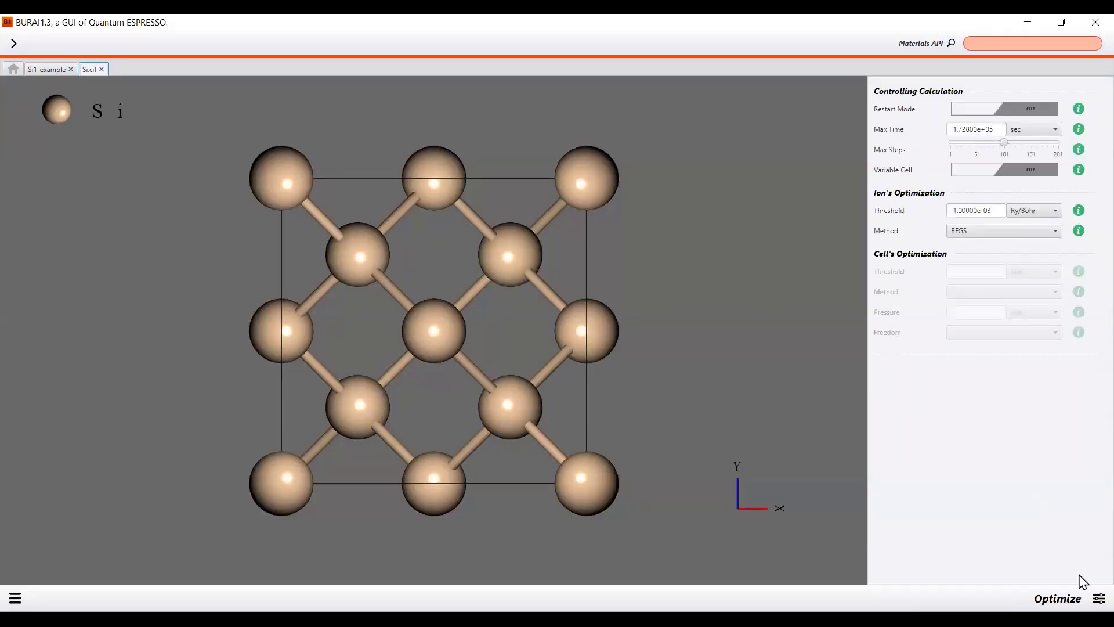
left_click(999, 450)
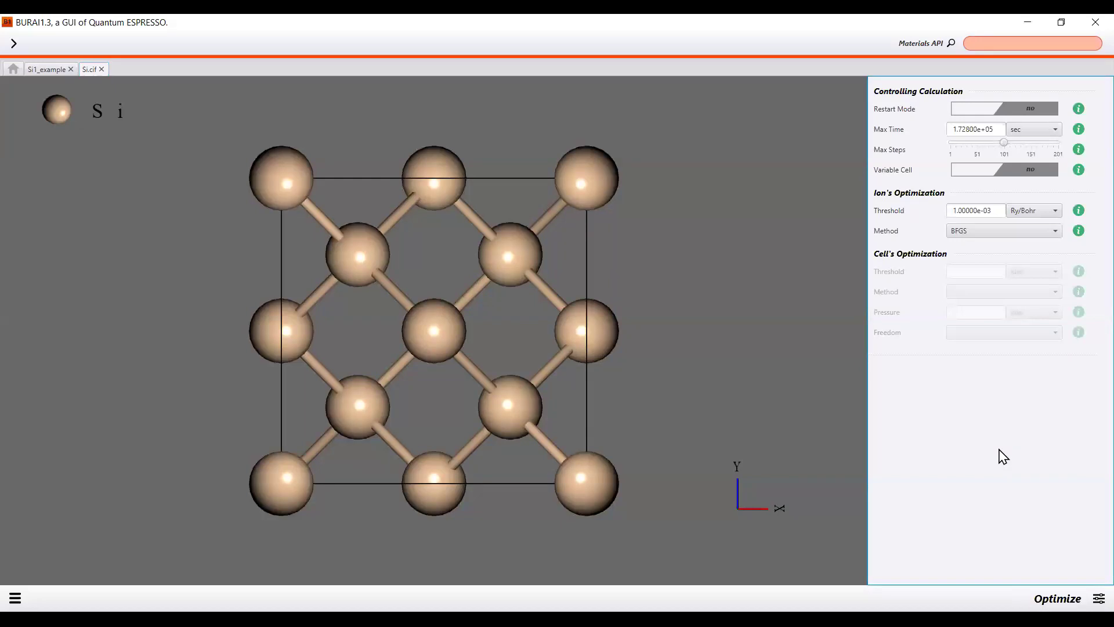
Try to view the results of the unsaved Si.cif project and close that project.
left_click(20, 598)
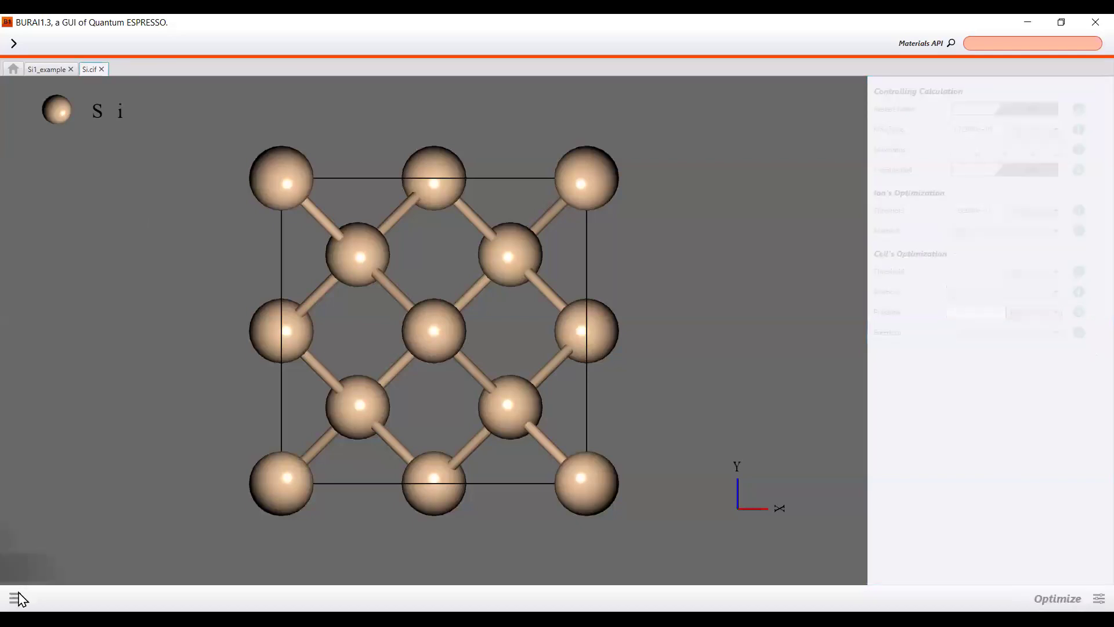
left_click(42, 338)
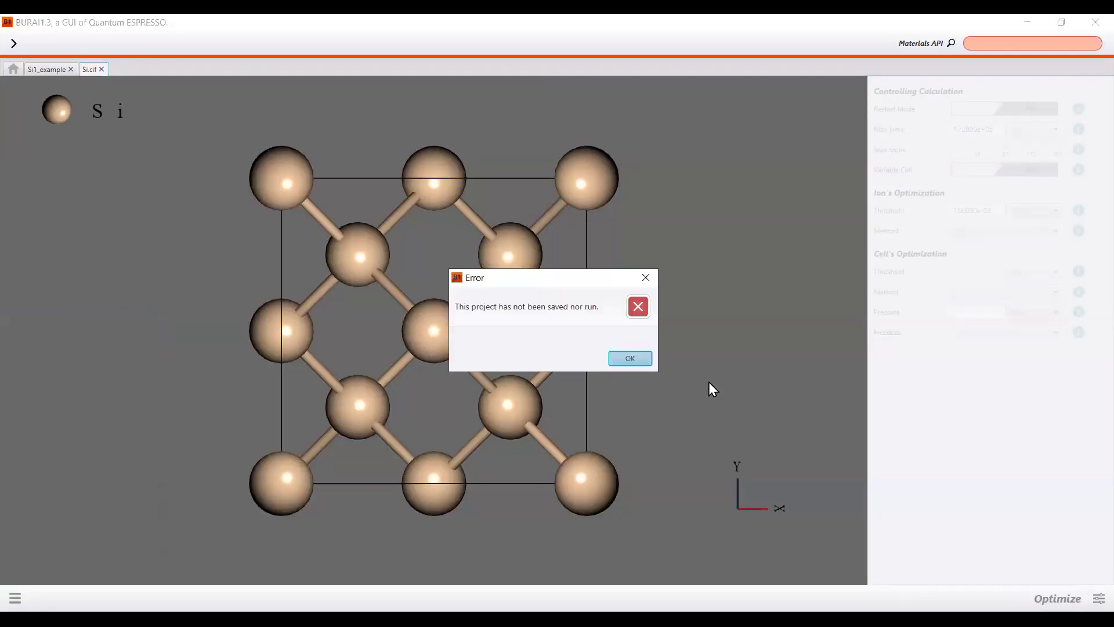
left_click(629, 358)
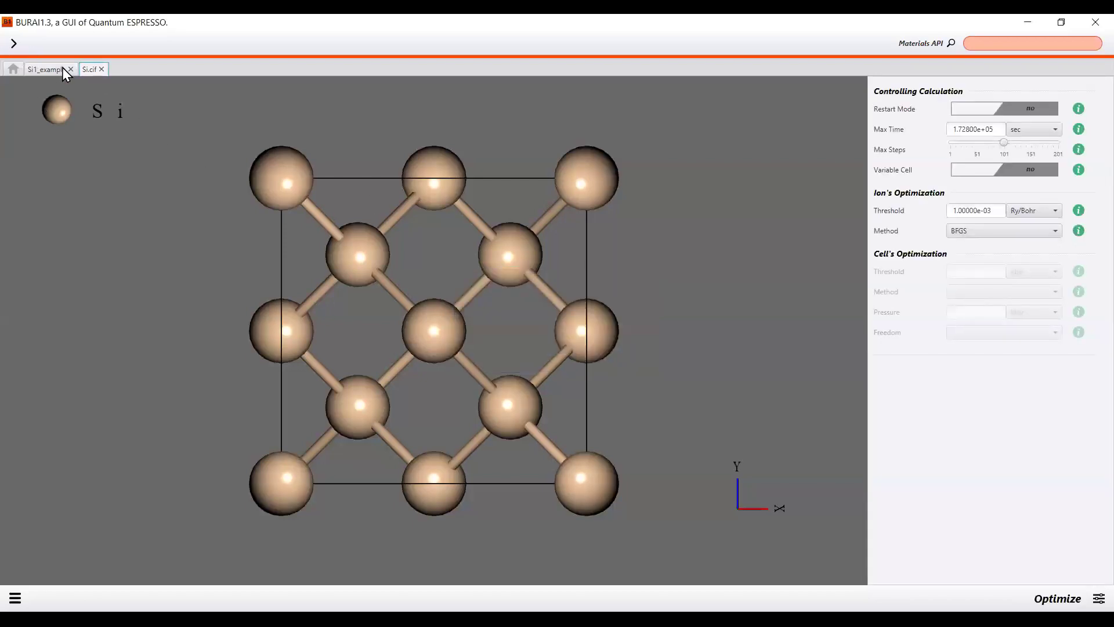
left_click(101, 69)
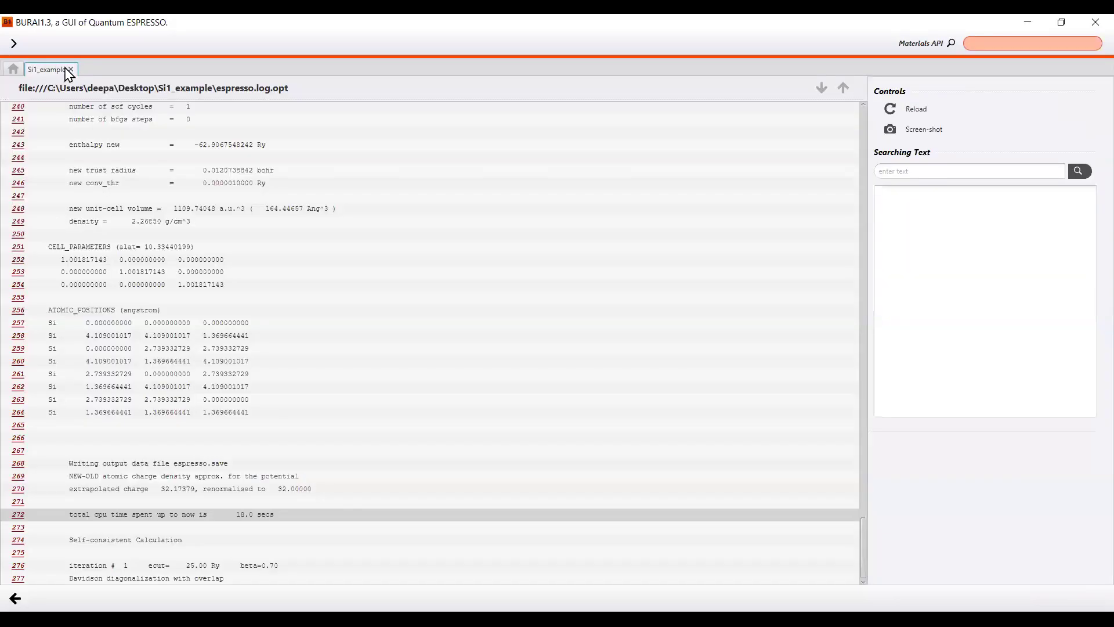
Return to Si1_example's result list and reopen the optimization log espresso.log.opt to check its final lines.
left_click(236, 479)
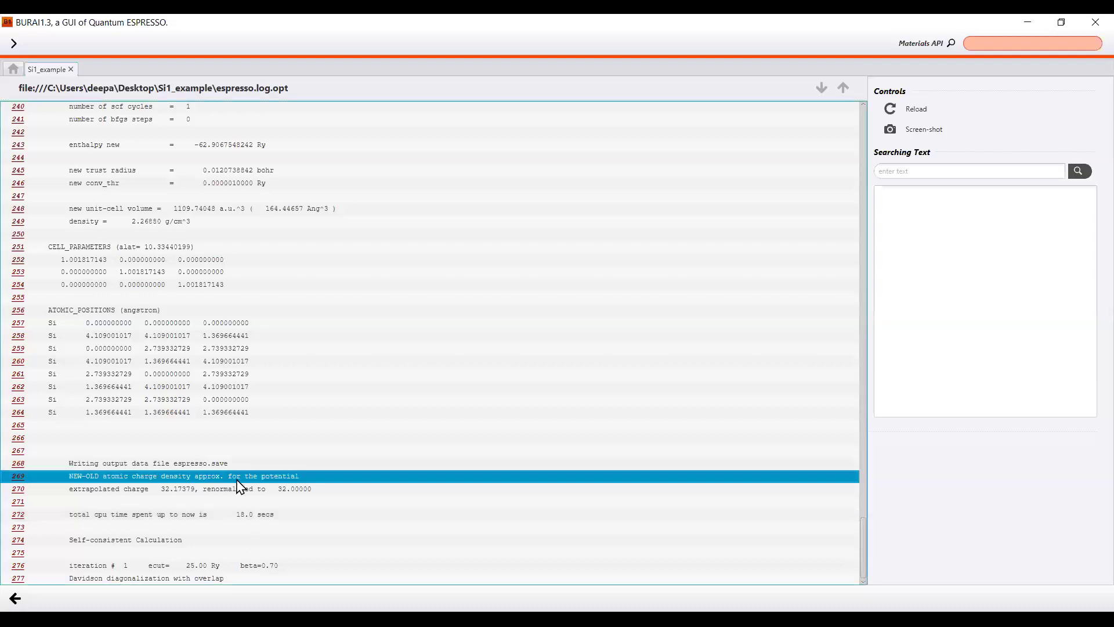
key("Page_Down")
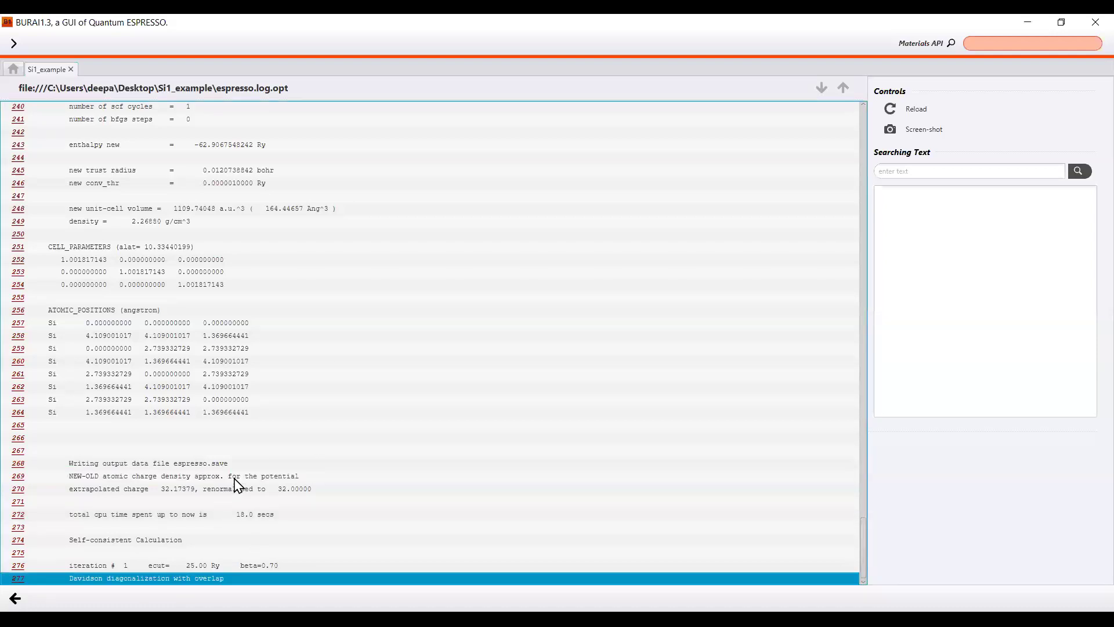
left_click(15, 599)
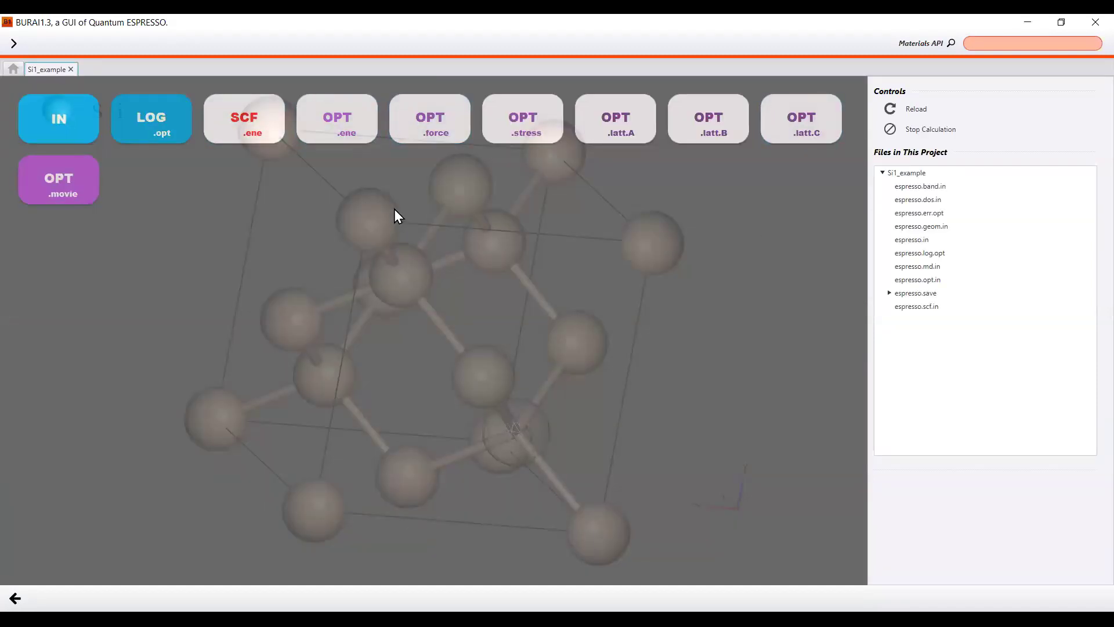
left_click(170, 124)
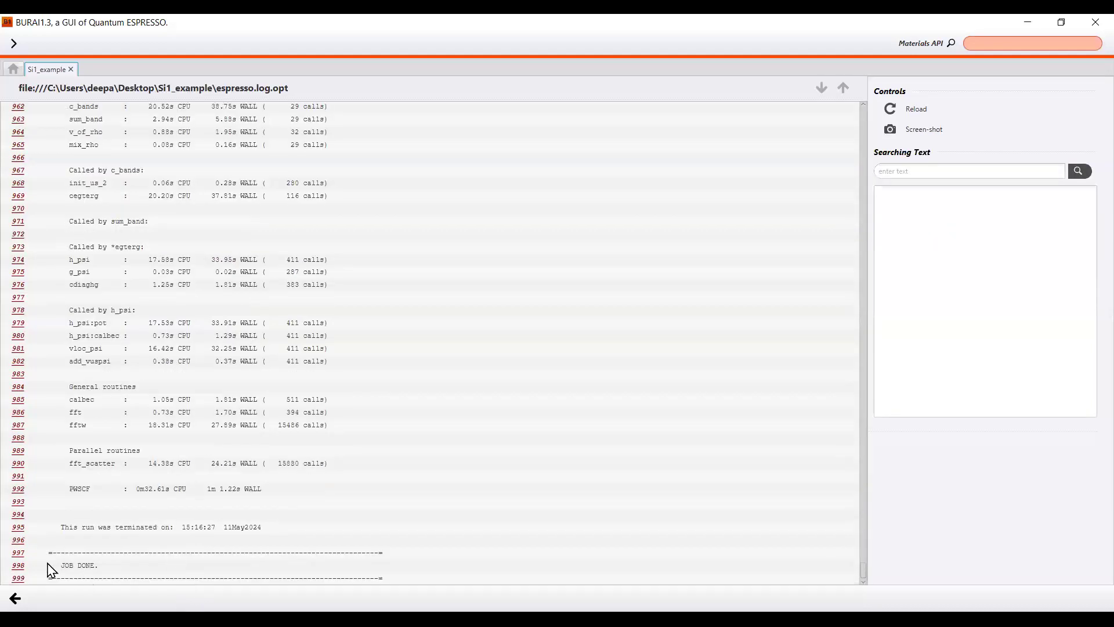
Examine the job-completion, PWSCF timing, force and stress lines near the end of espresso.log.opt and return to the result list.
left_click(49, 566)
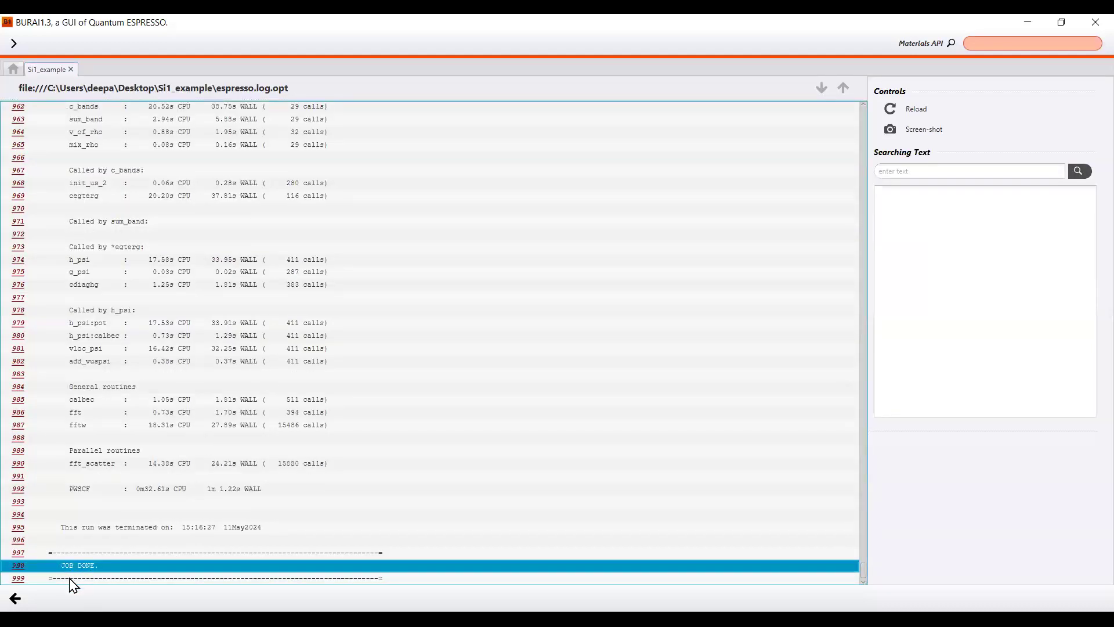
left_click(463, 490)
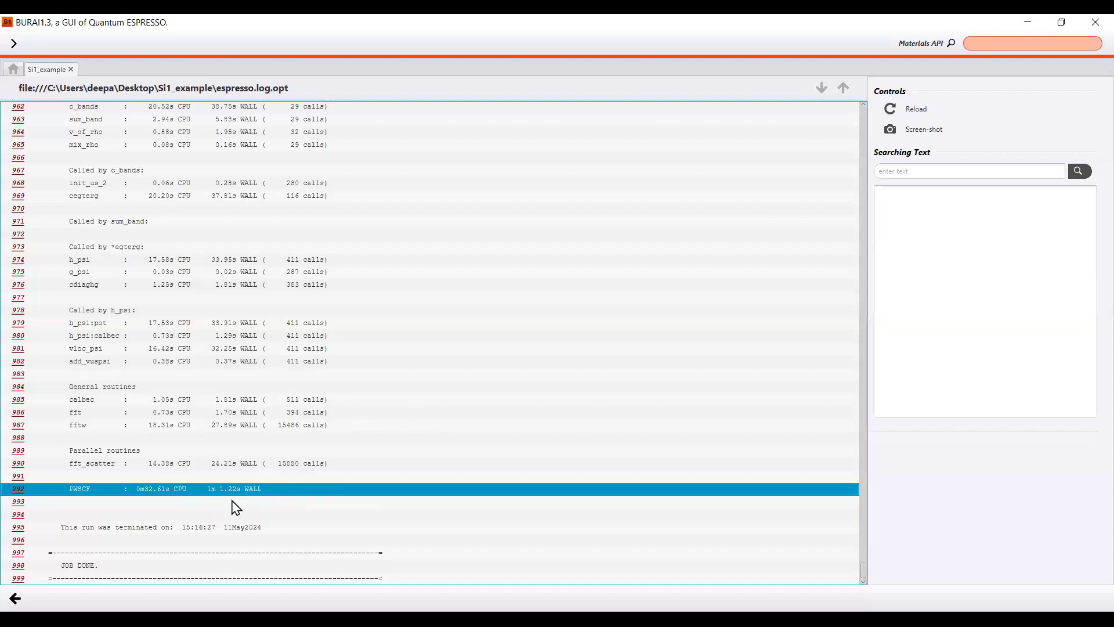
scroll(370, 380, "up", 5)
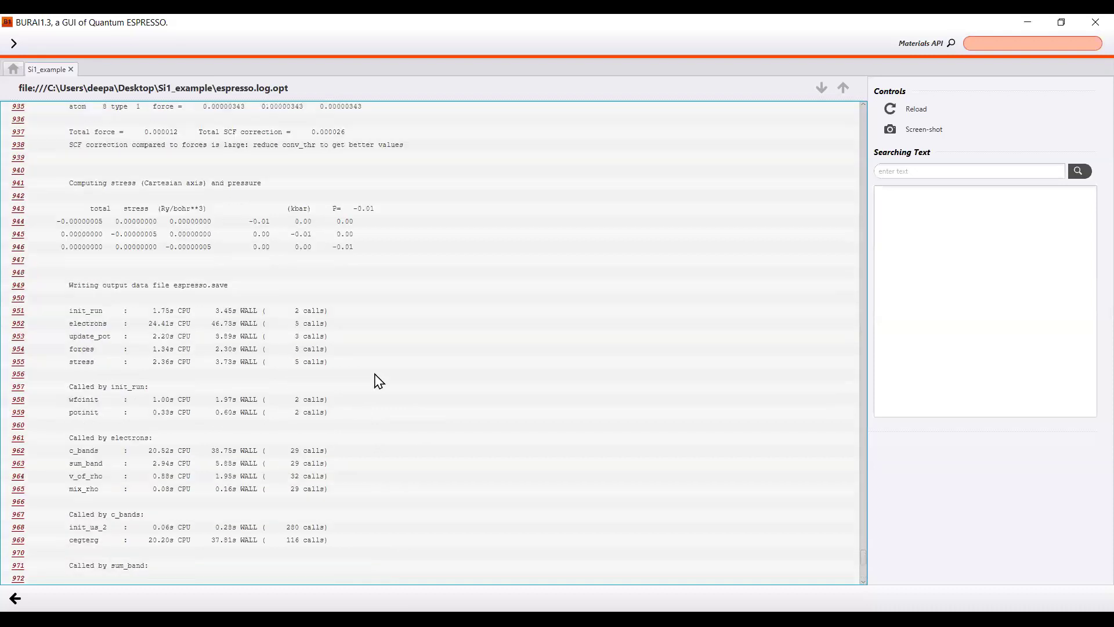
scroll(379, 382, "up", 3)
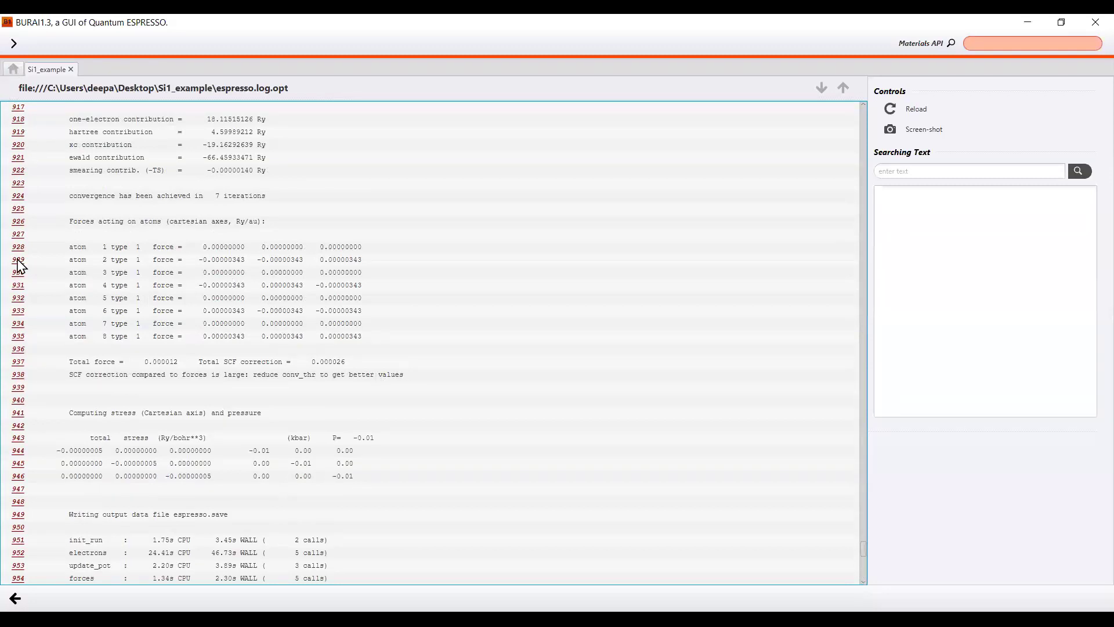
left_click(15, 598)
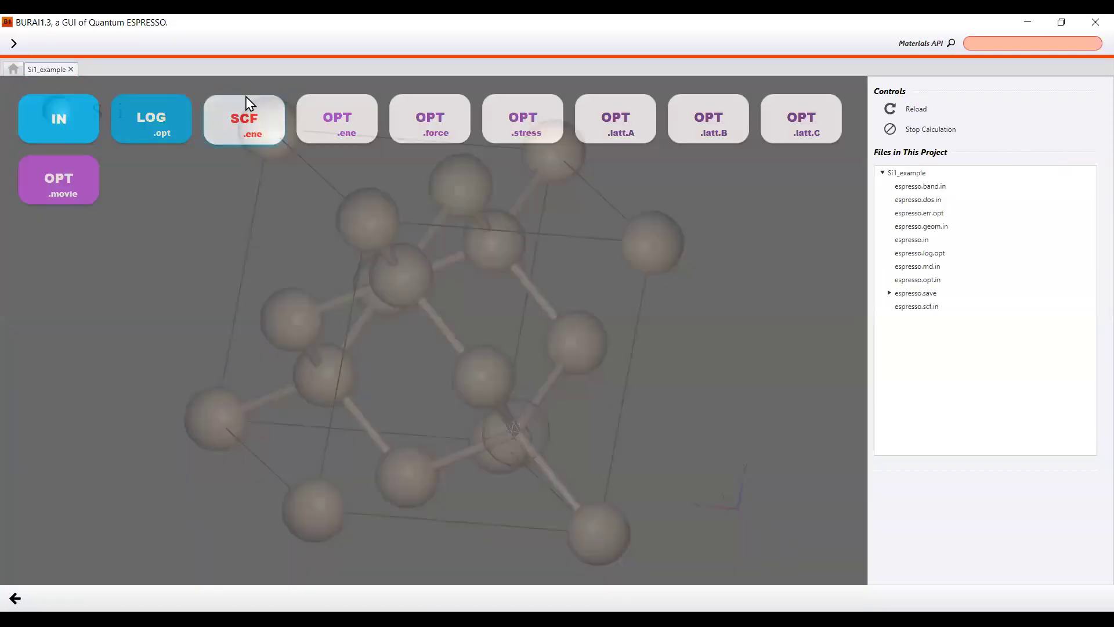
Review the SCF energy convergence, optimization force and lattice constant A plots one after another, returning to the result list.
left_click(249, 129)
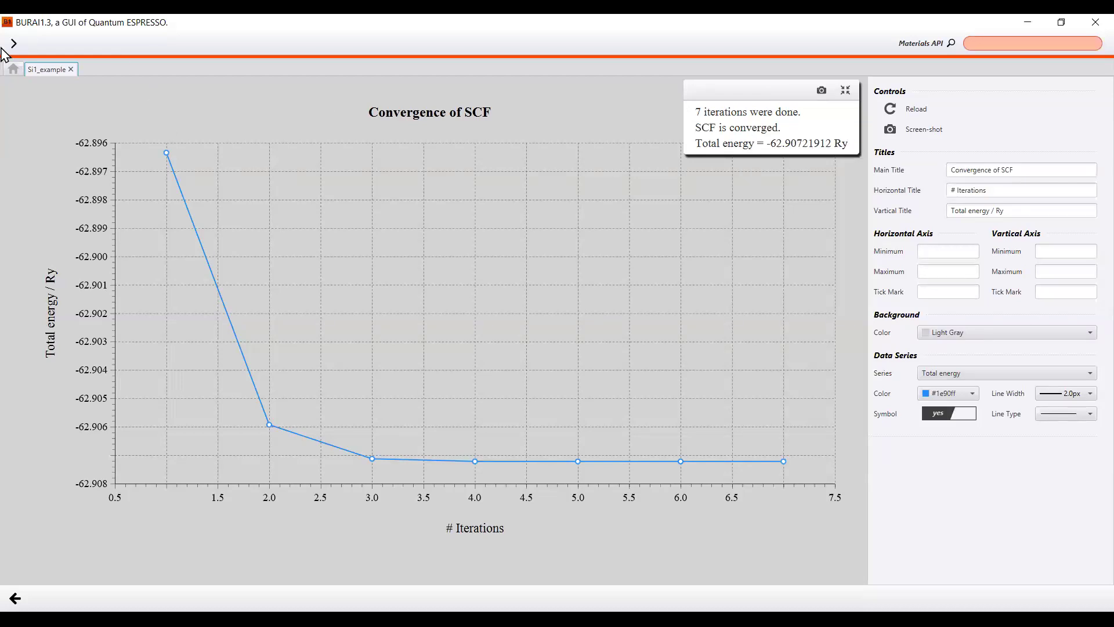
left_click(14, 599)
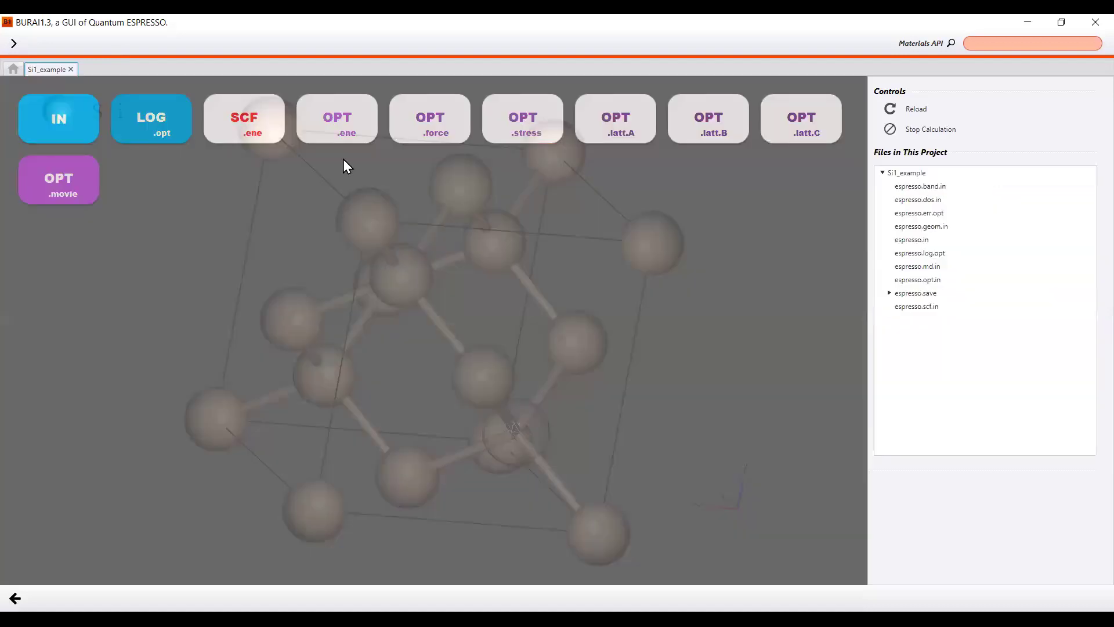
left_click(442, 119)
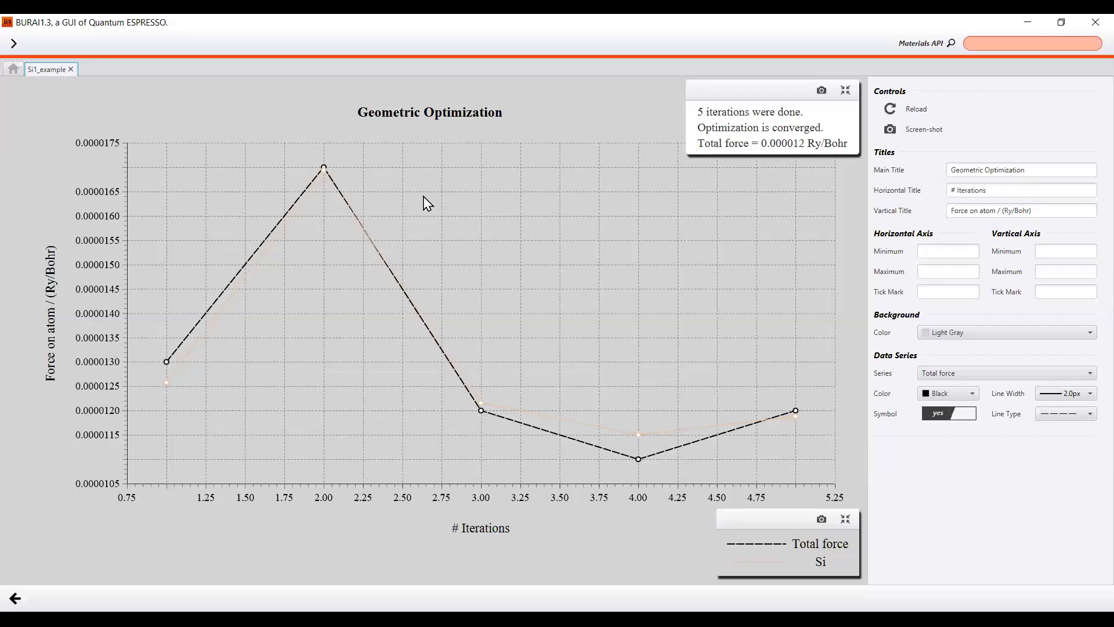
left_click(14, 600)
left_click(601, 131)
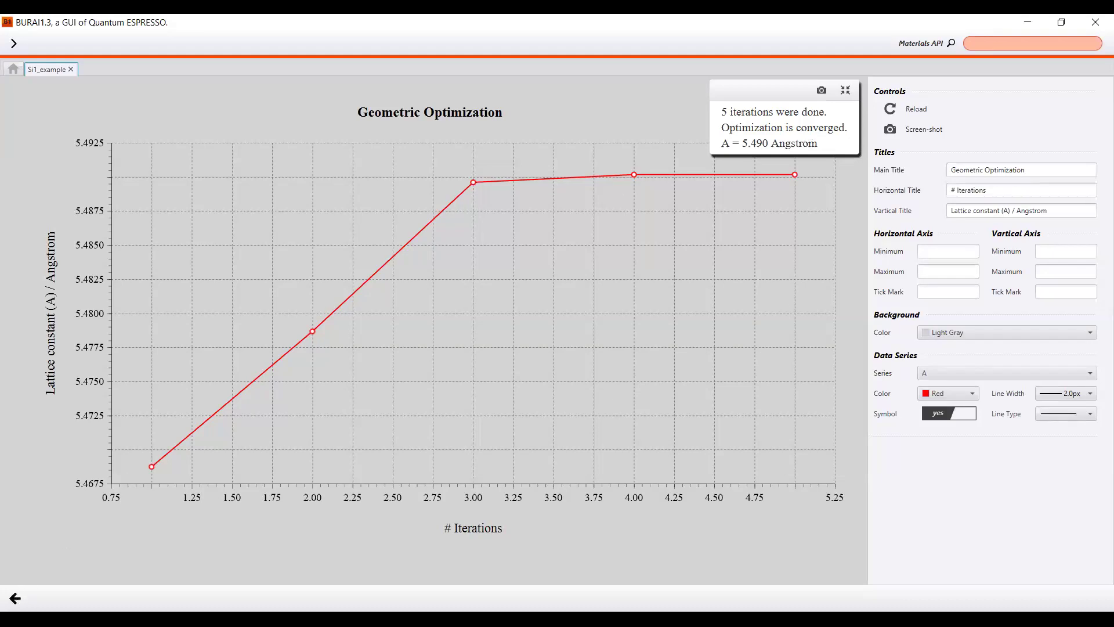
left_click(15, 598)
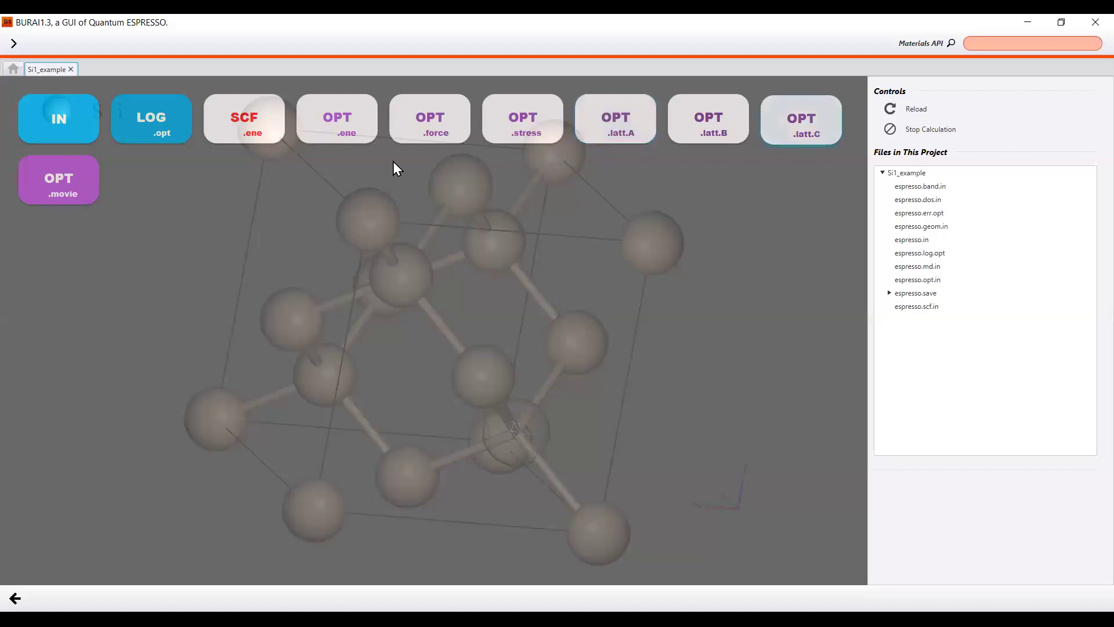
Play the optimization movie to its last frame, highlight that frame's cell parameters and atomic positions, and return to the result list.
left_click(77, 175)
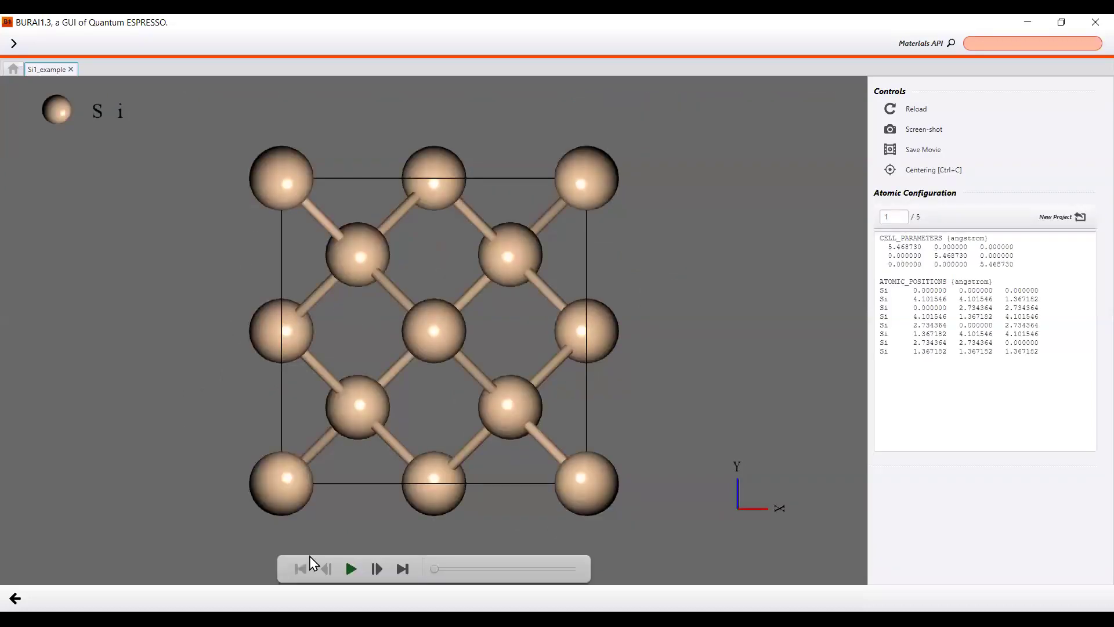
left_click(351, 570)
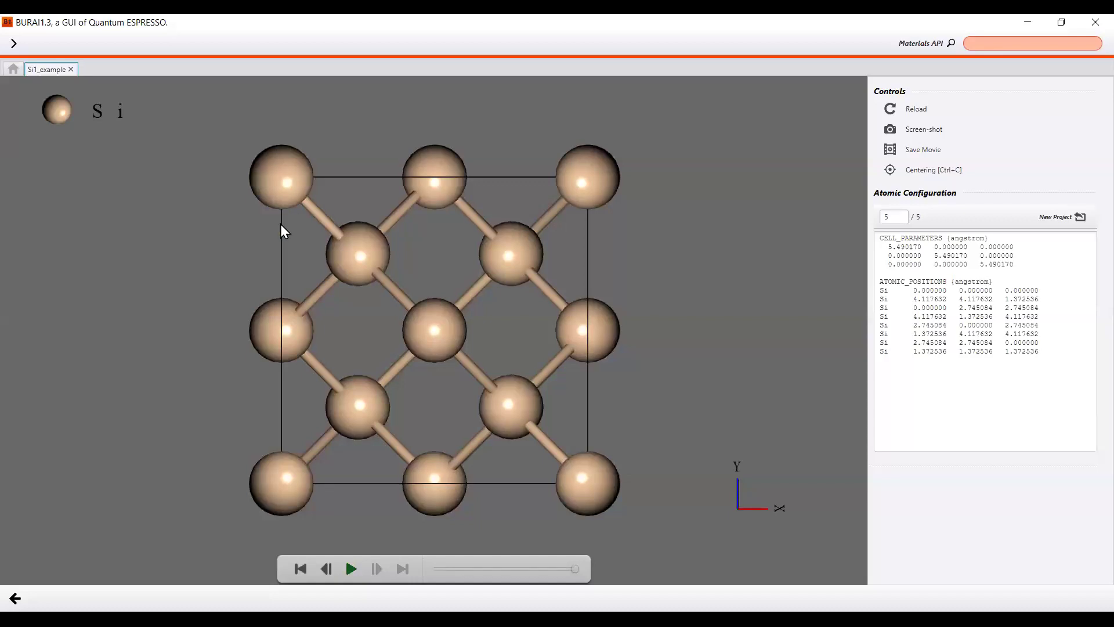
left_click(350, 568)
left_click_drag(882, 243, 1032, 355)
left_click(1037, 366)
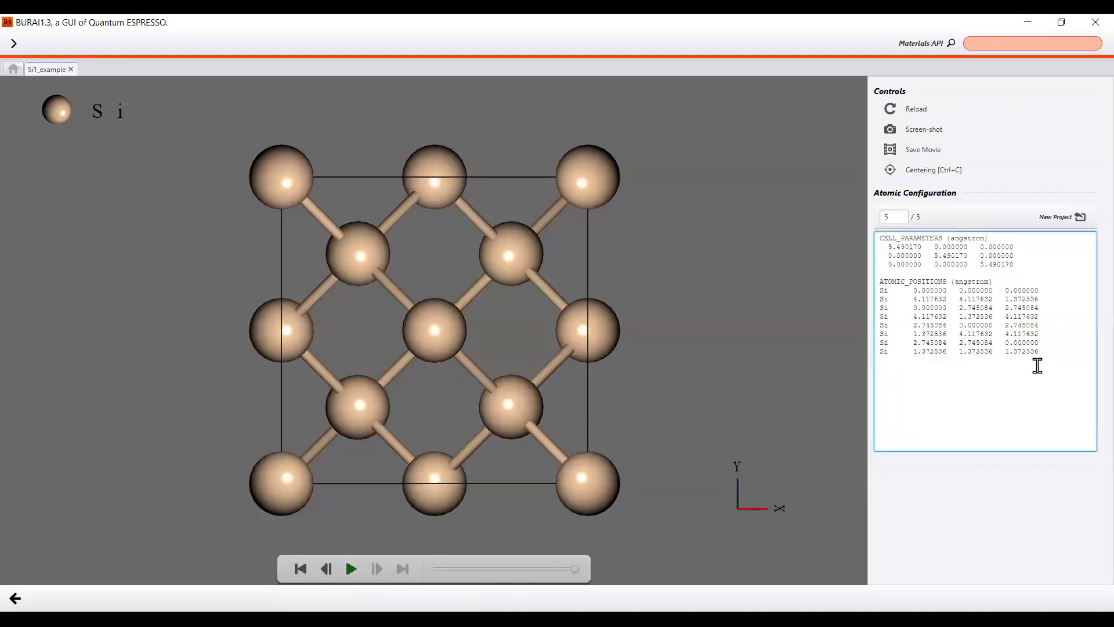
left_click_drag(881, 239, 1058, 353)
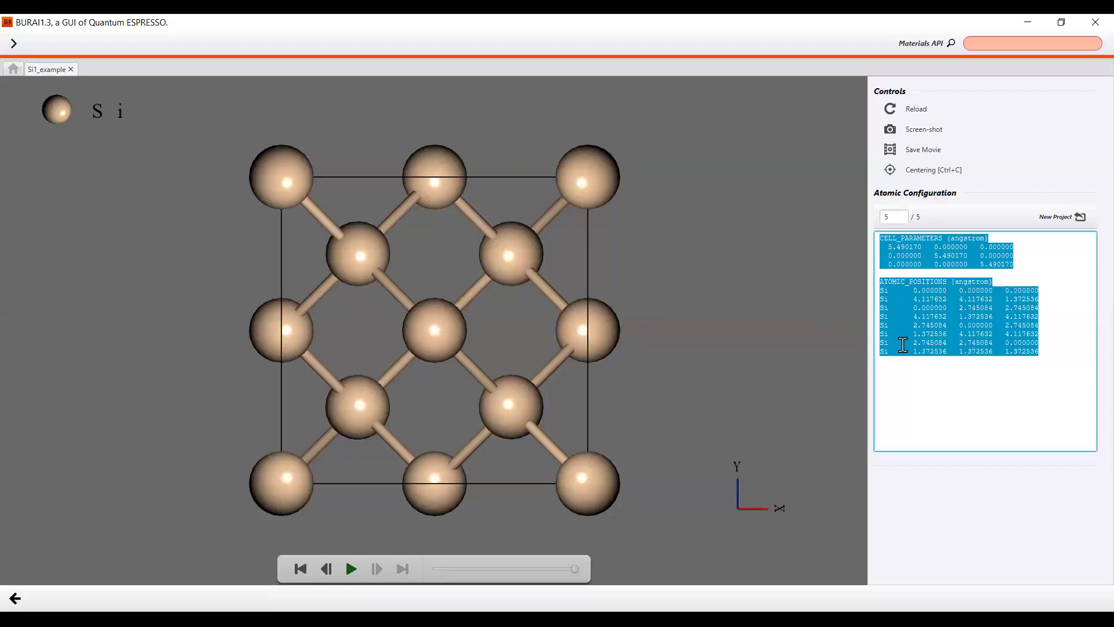
left_click(725, 400)
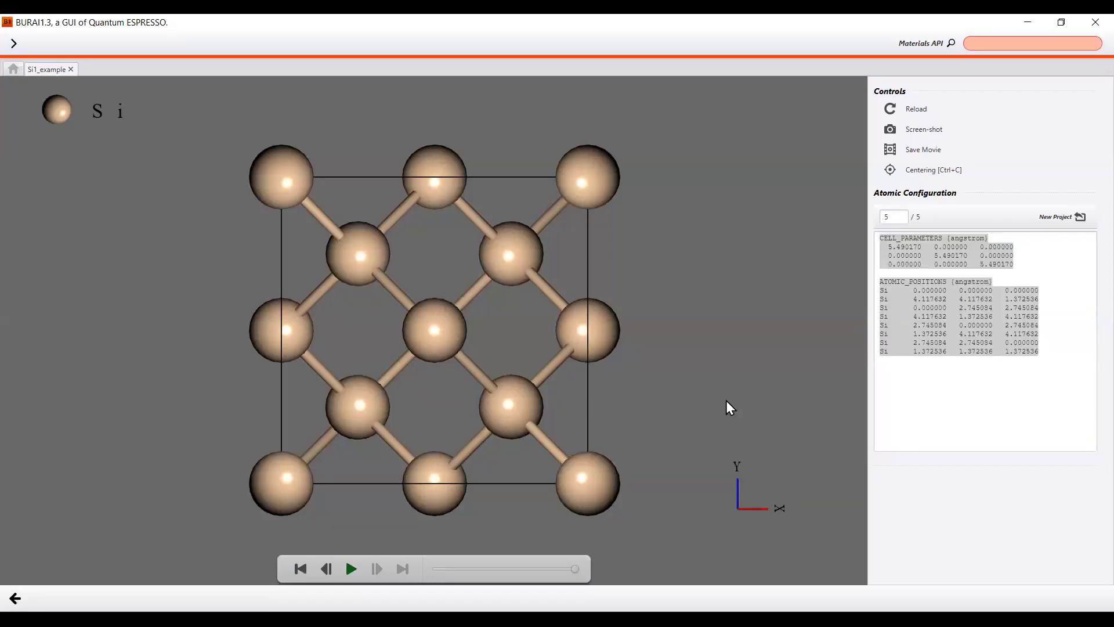
left_click(14, 600)
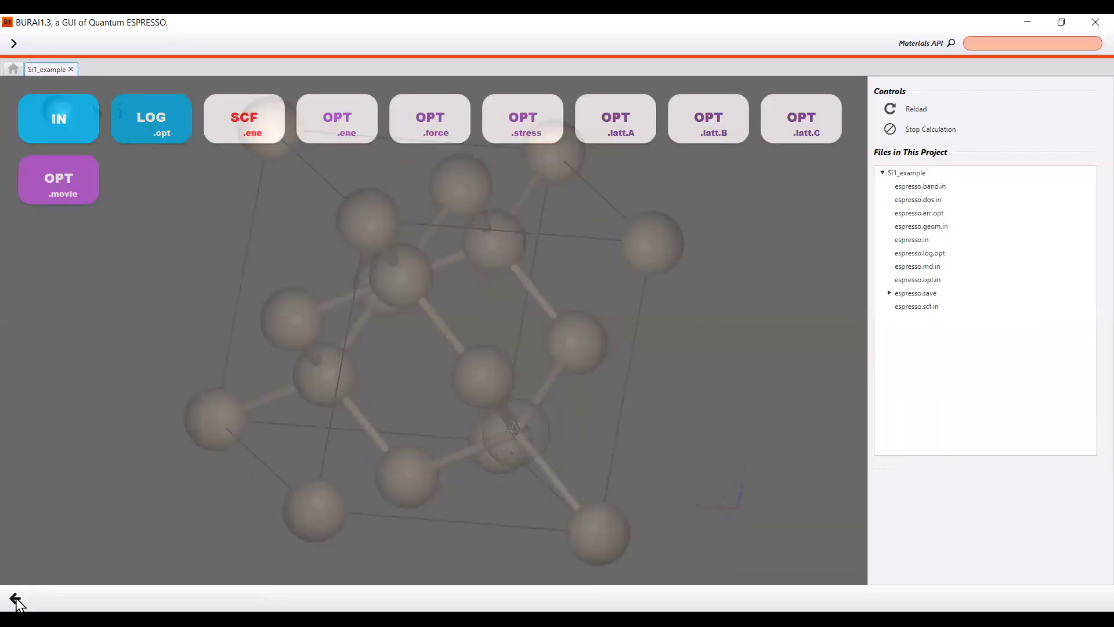
Go back to the Si1_example structure, reopen its result list and view the SCF energy convergence plot again.
left_click(15, 600)
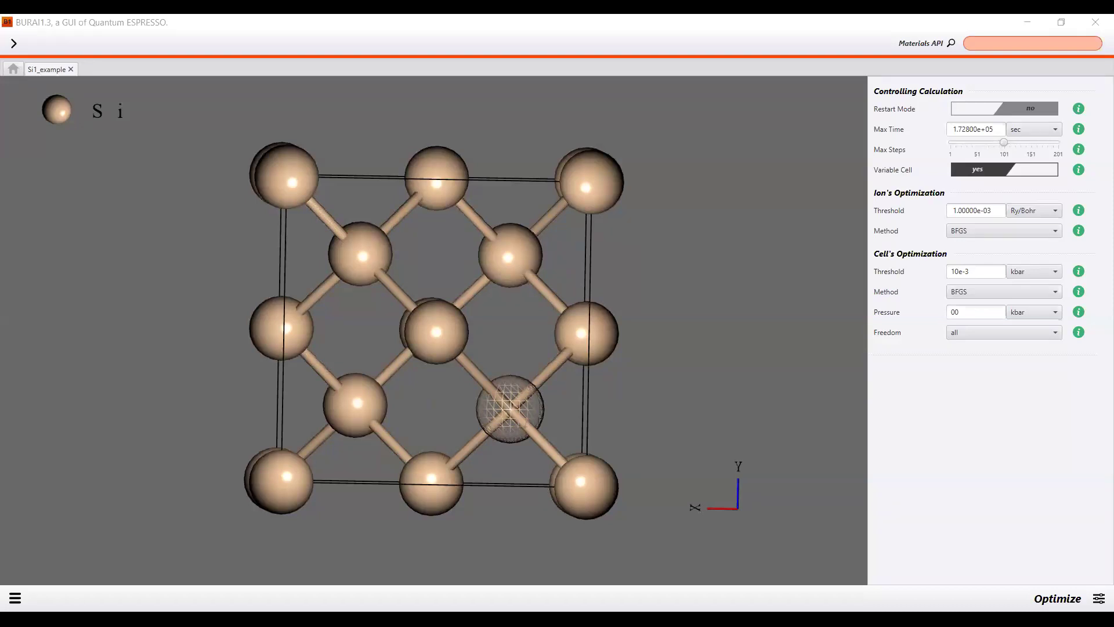
left_click(685, 385)
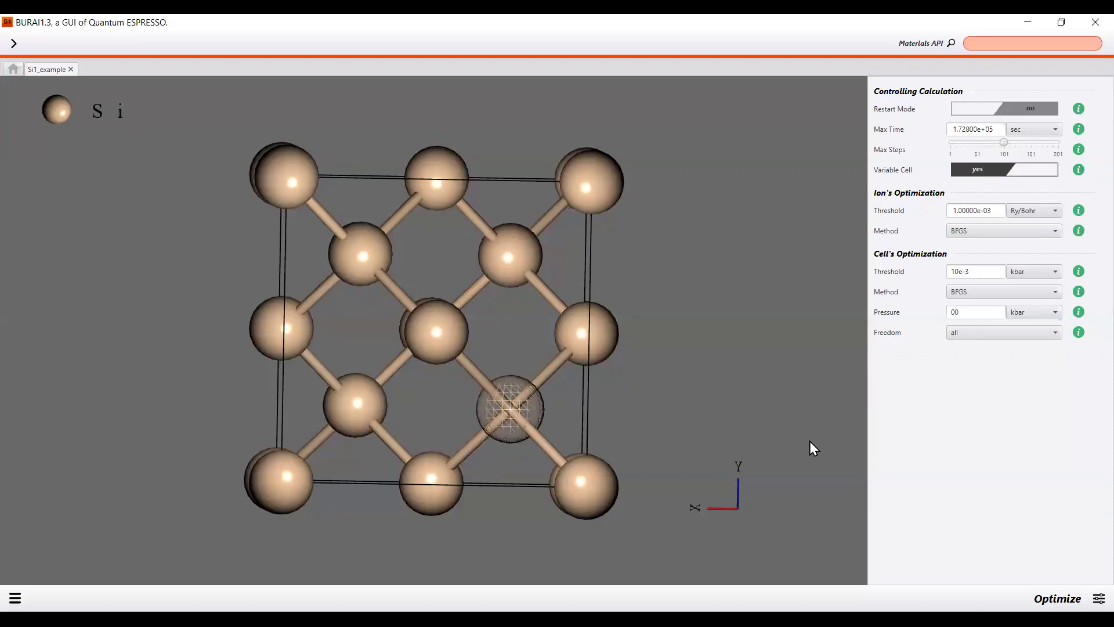
left_click(15, 598)
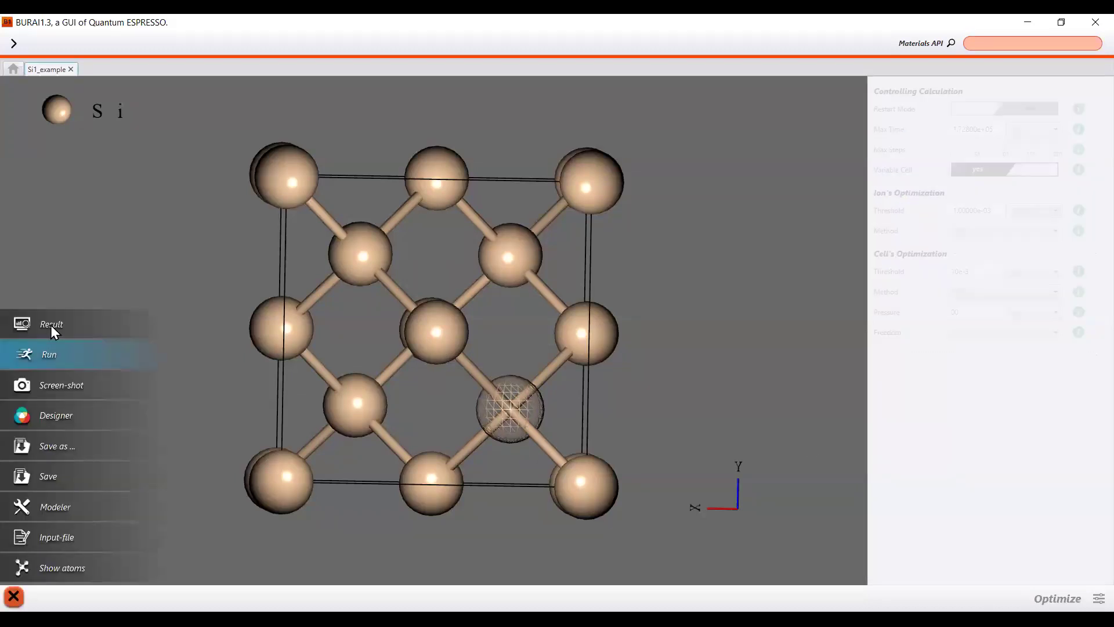
left_click(51, 323)
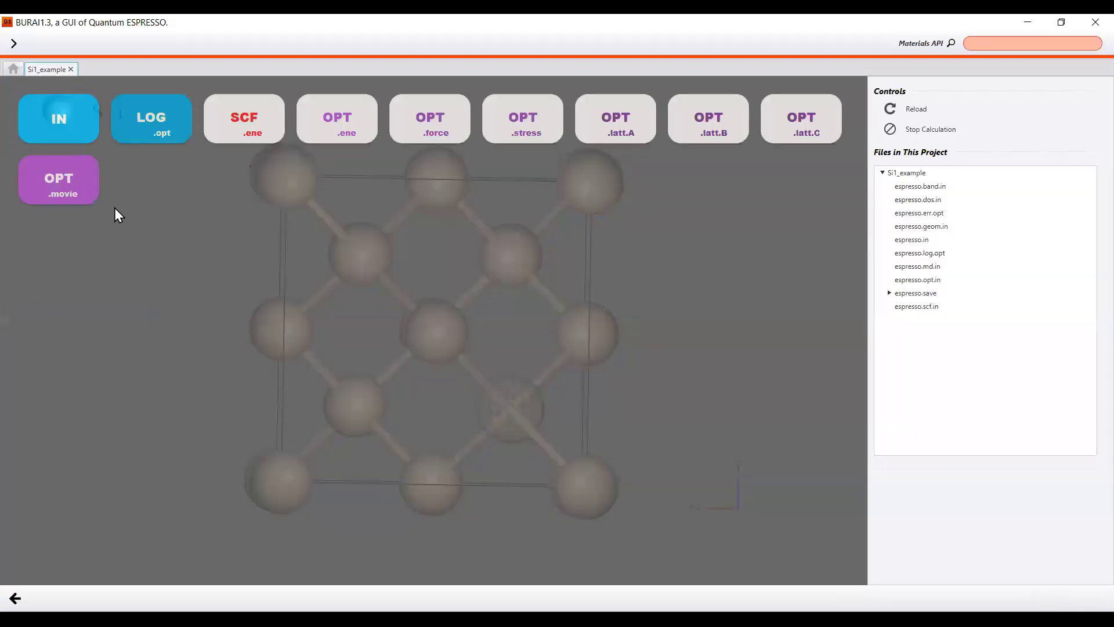
left_click(249, 137)
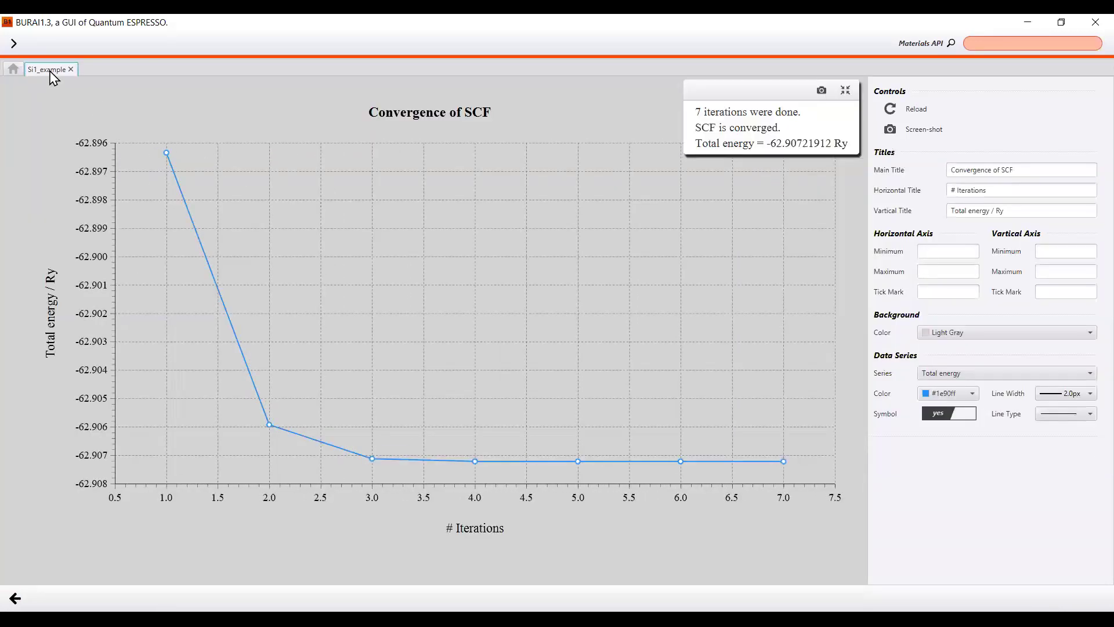
left_click(15, 598)
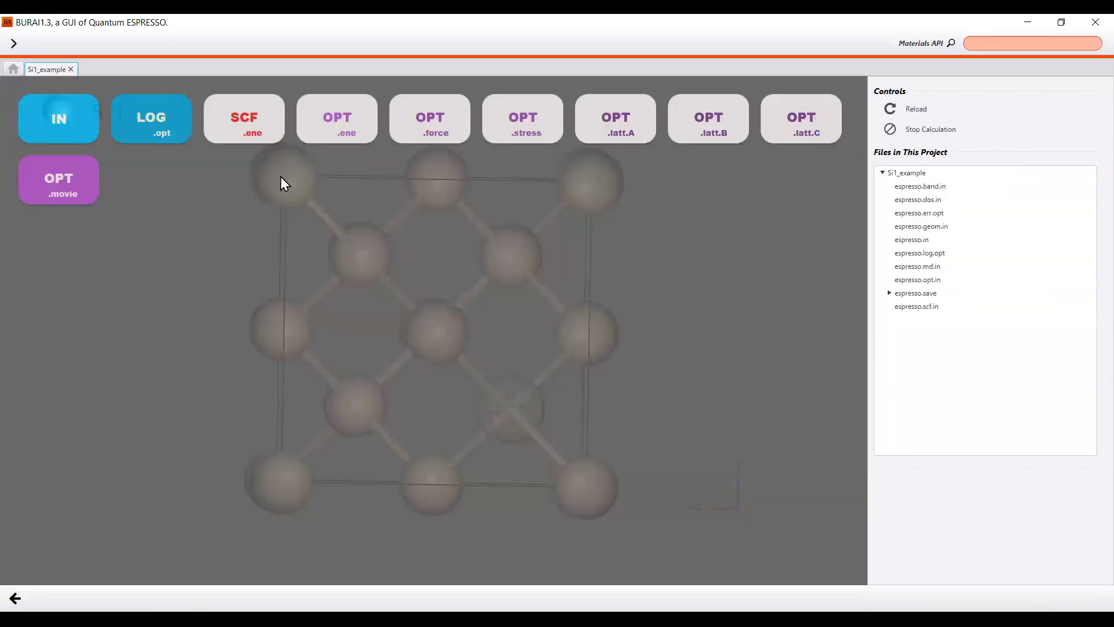
Open the optimization log, check its closing lines around JOB DONE and return to the result list.
left_click(162, 131)
scroll(244, 304, "down", 10)
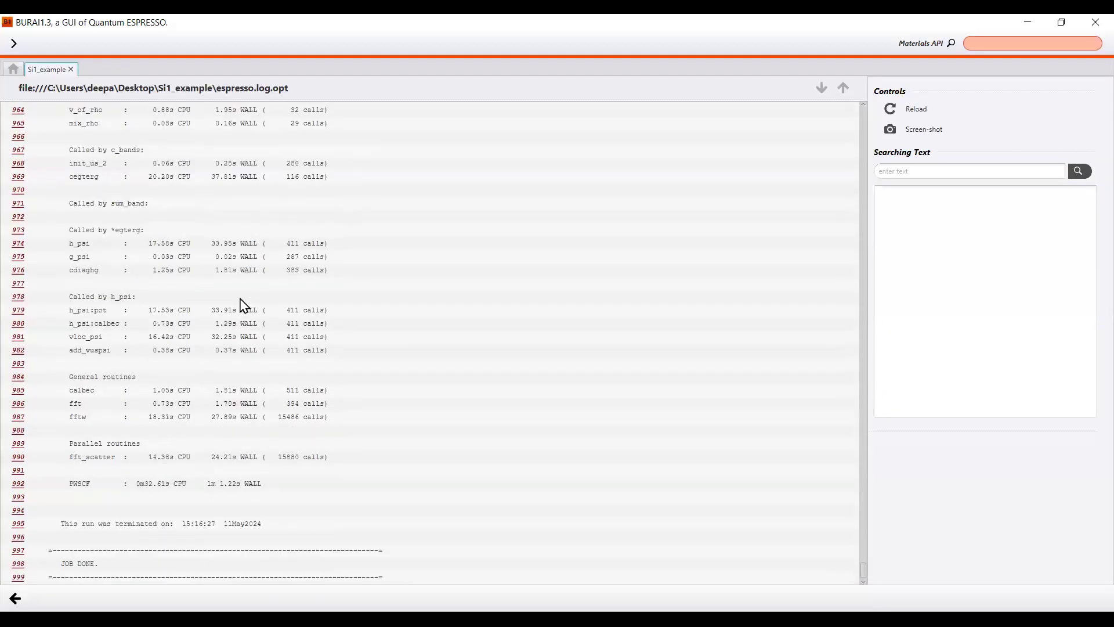
left_click(96, 555)
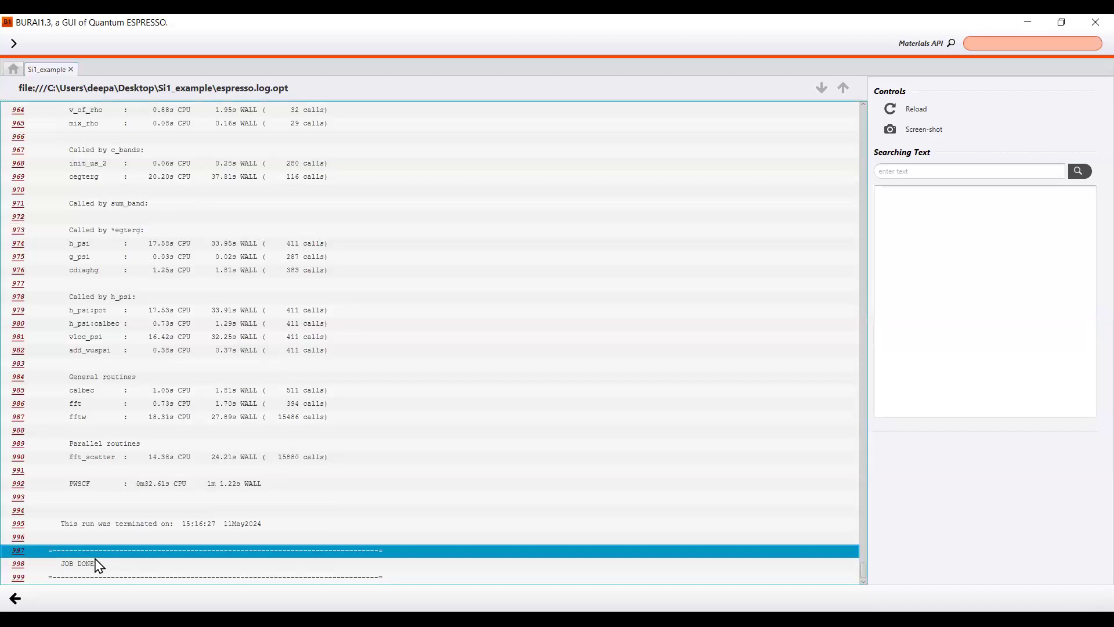
left_click(15, 598)
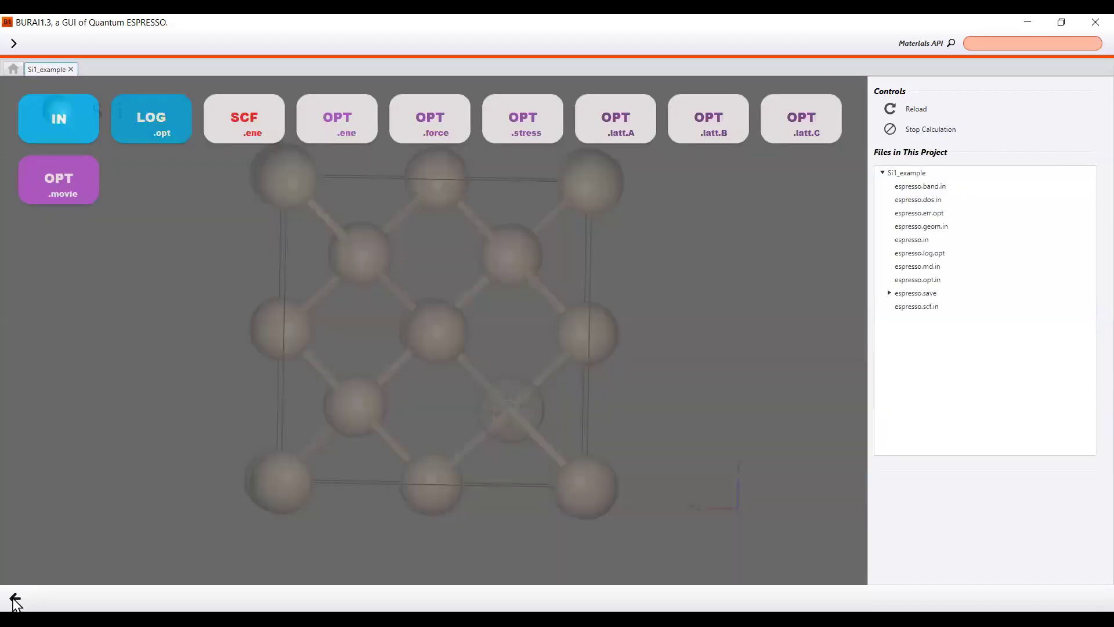
View the optimization energy plot and the lattice constant A plot, ending back at the result list.
left_click(358, 132)
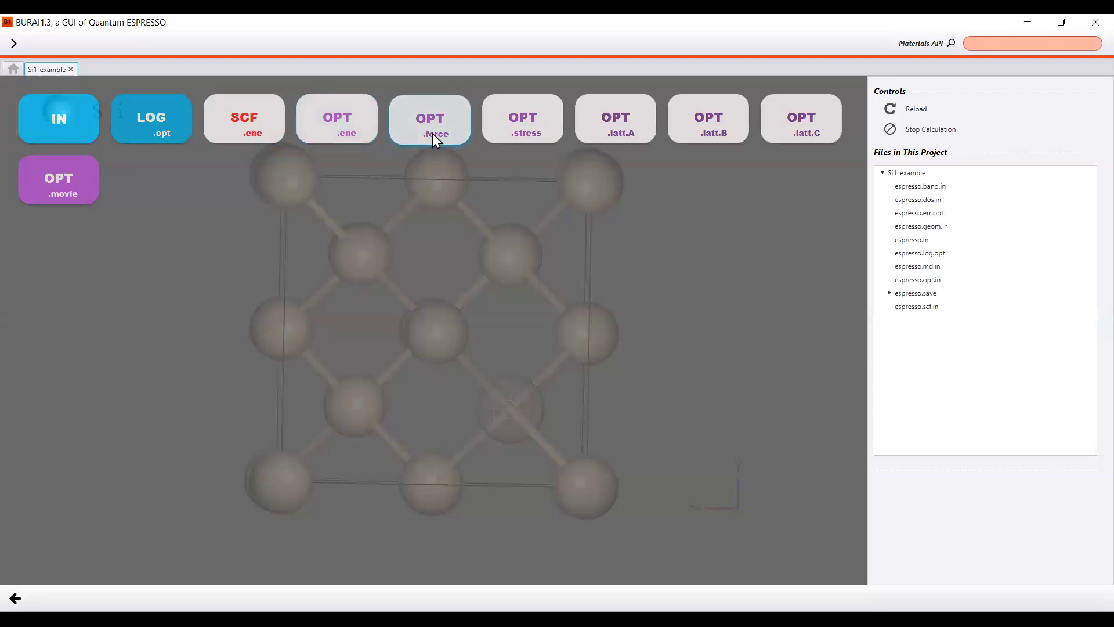
left_click(618, 133)
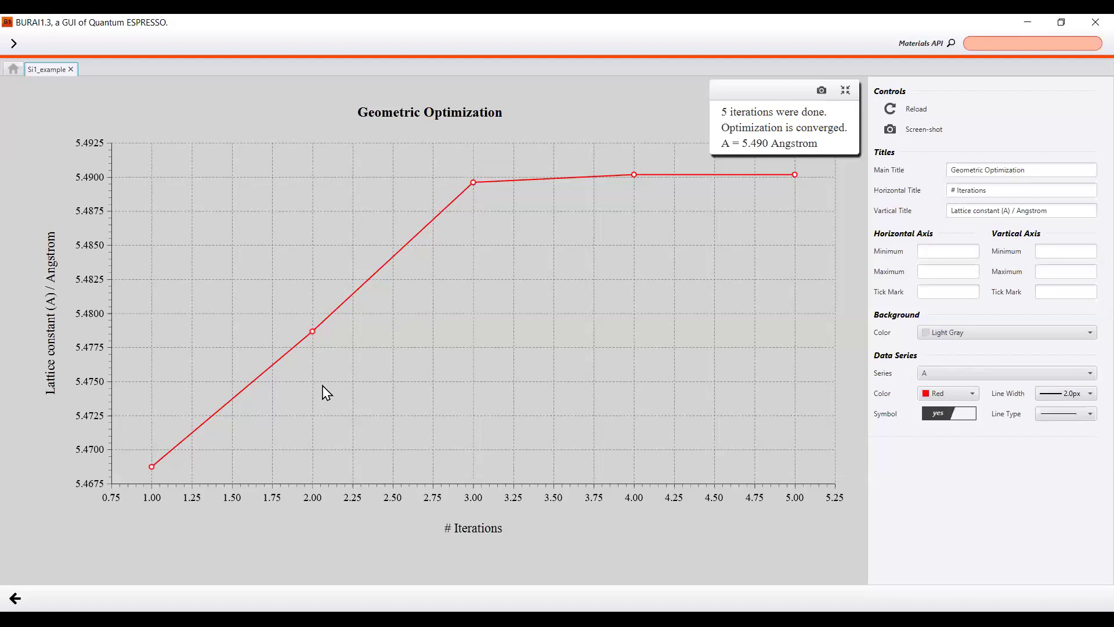
left_click(15, 598)
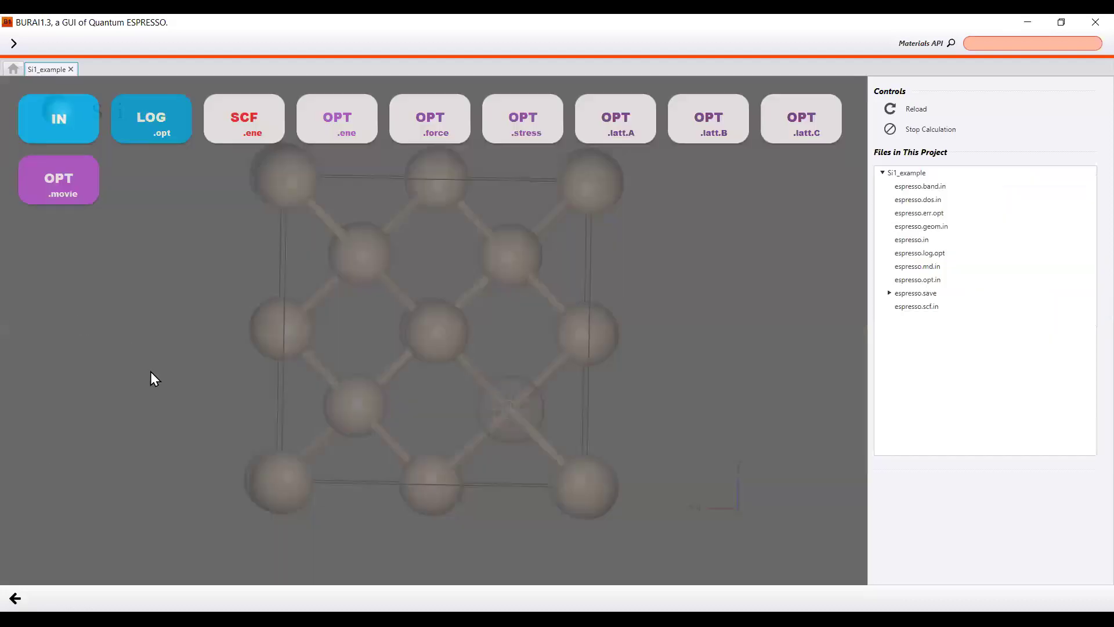
Reopen the optimization log, highlight its JOB DONE and run termination lines, and return to the structure view with the Optimize settings.
left_click(148, 117)
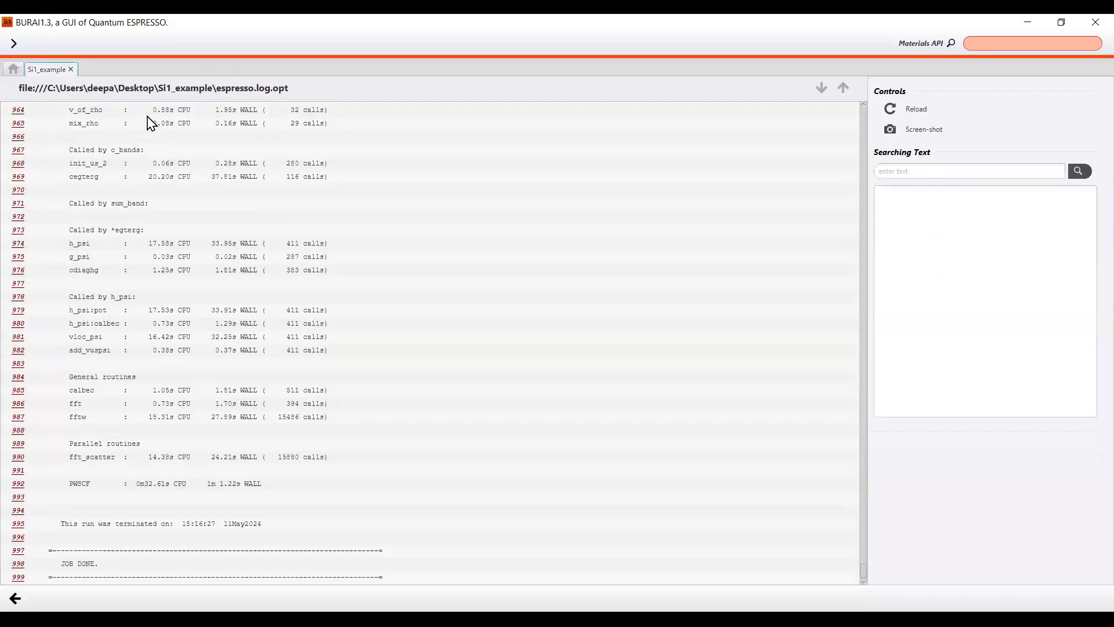
left_click(58, 569)
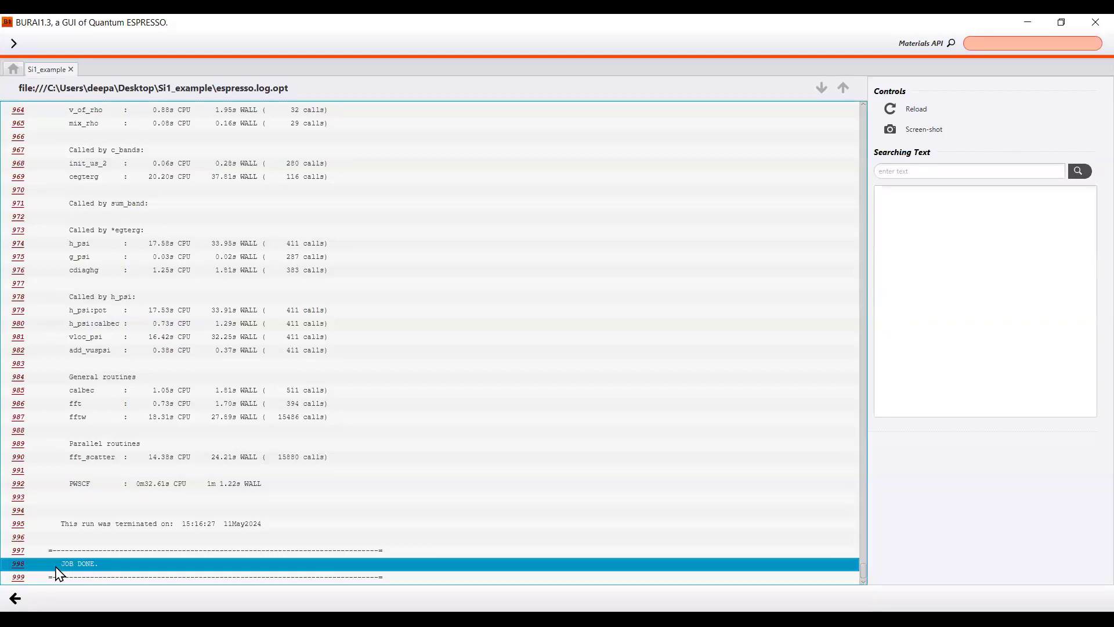
scroll(269, 456, "up", 10)
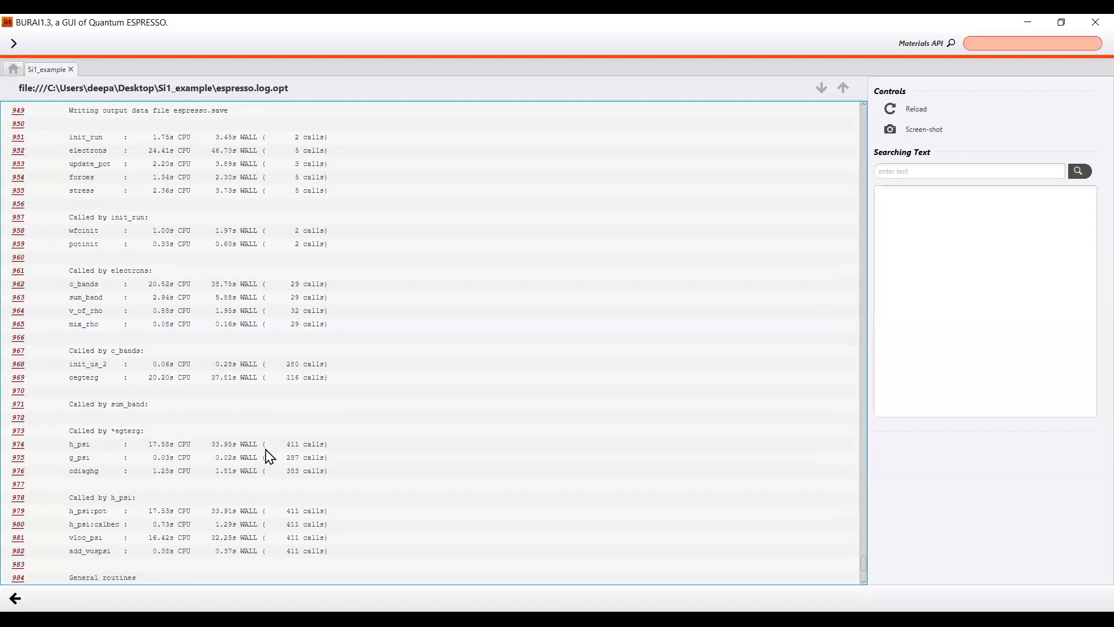
scroll(269, 456, "down", 6)
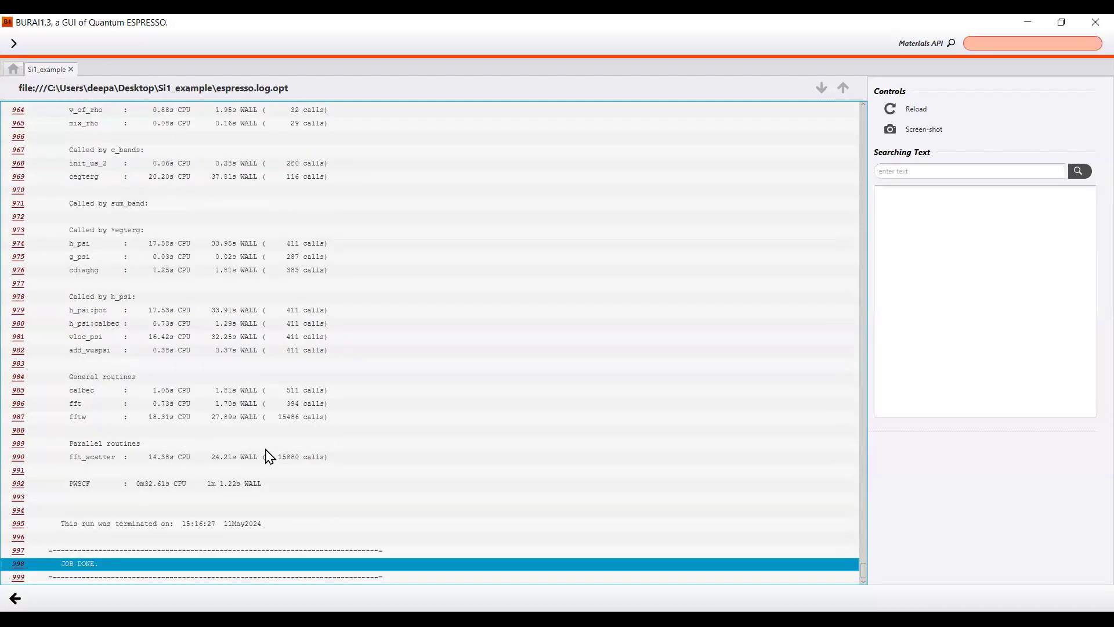
left_click(266, 450)
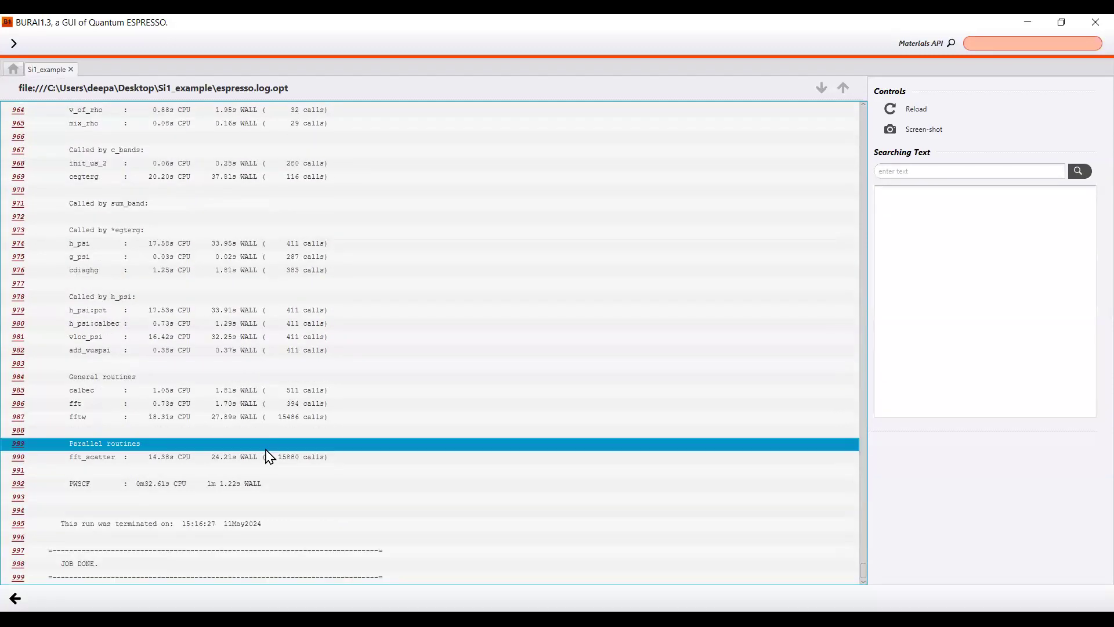
left_click(108, 528)
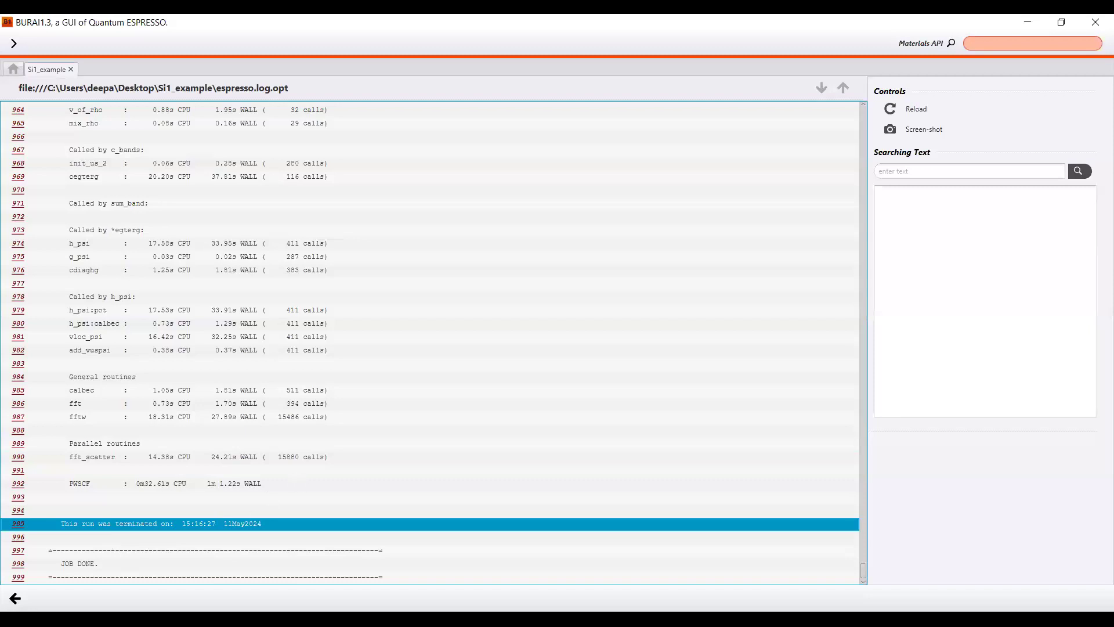
left_click(16, 598)
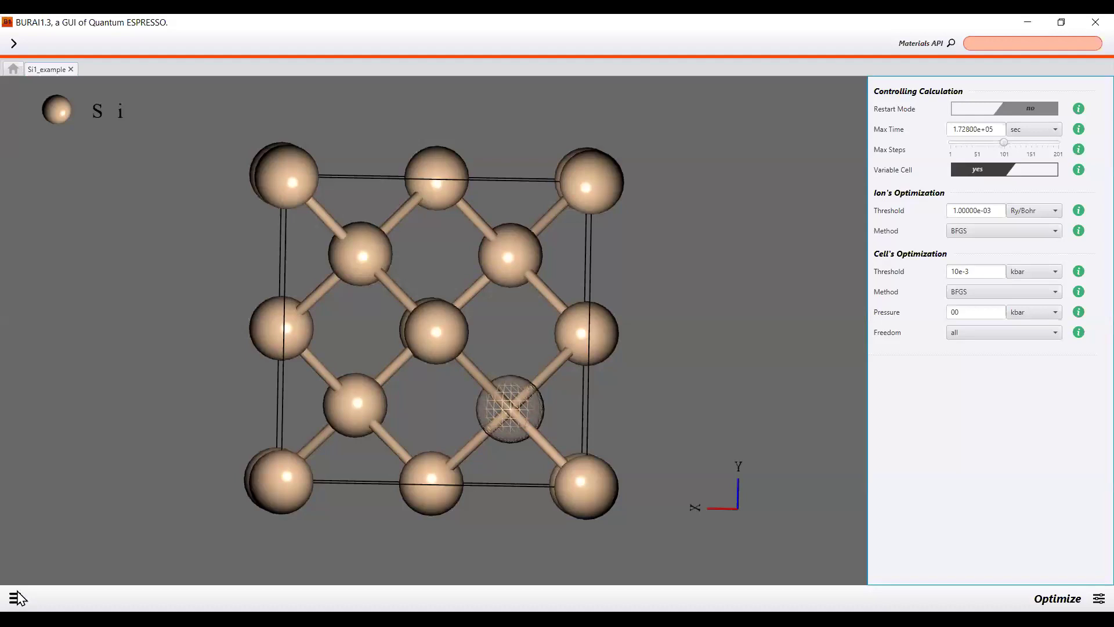
Reopen the Si1_example result list, look over the SCF and optimization result entries and return to the structure view.
left_click(16, 599)
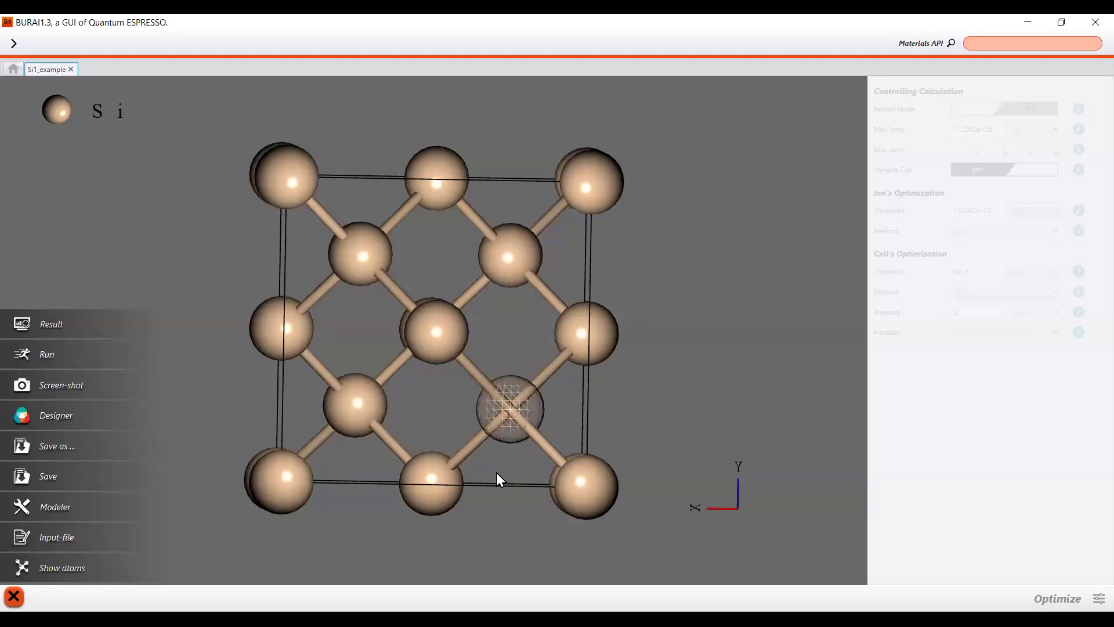
left_click(19, 324)
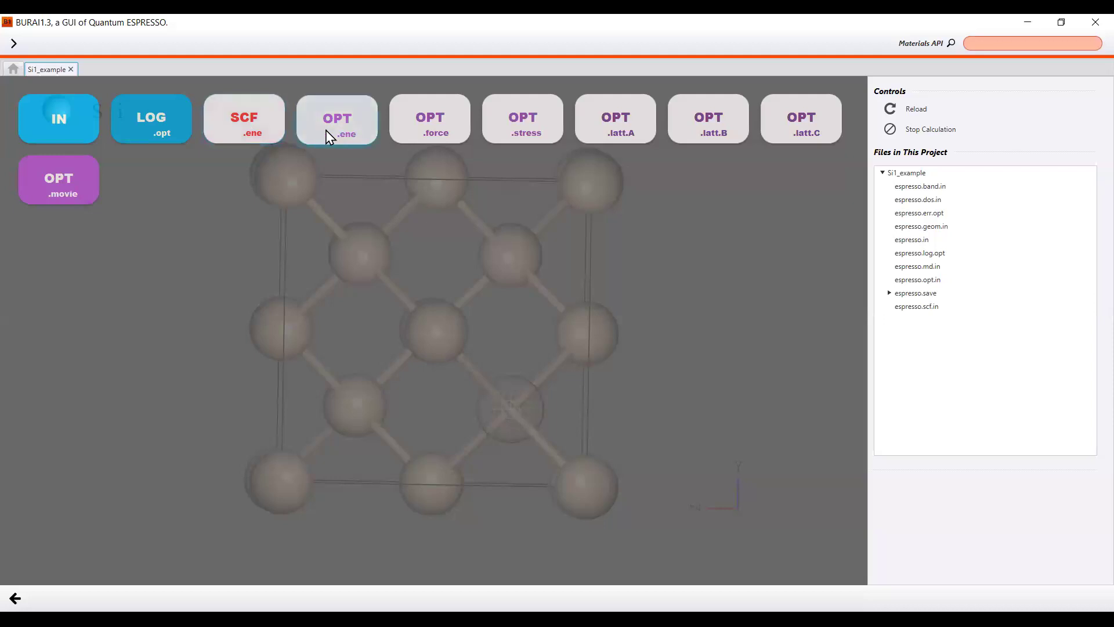
left_click(258, 113)
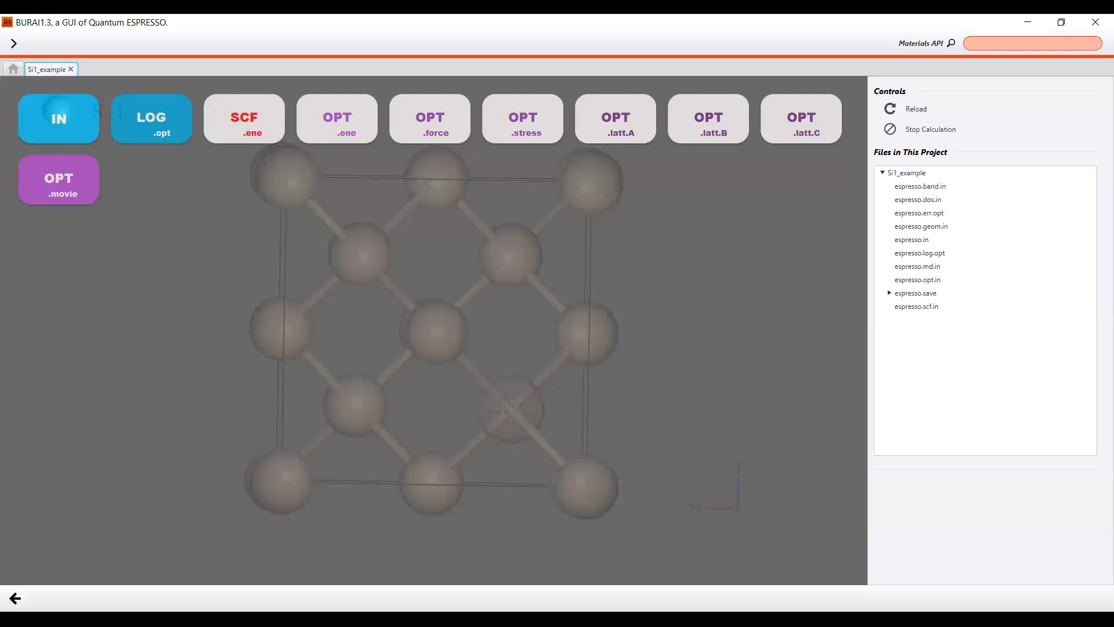
left_click(15, 598)
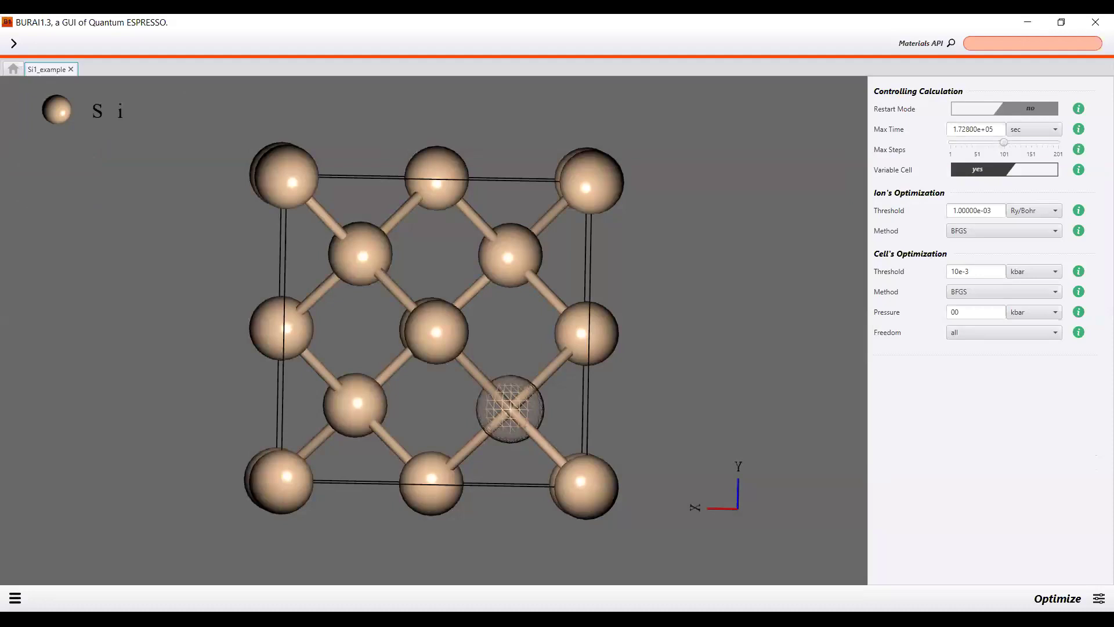
left_click(1099, 598)
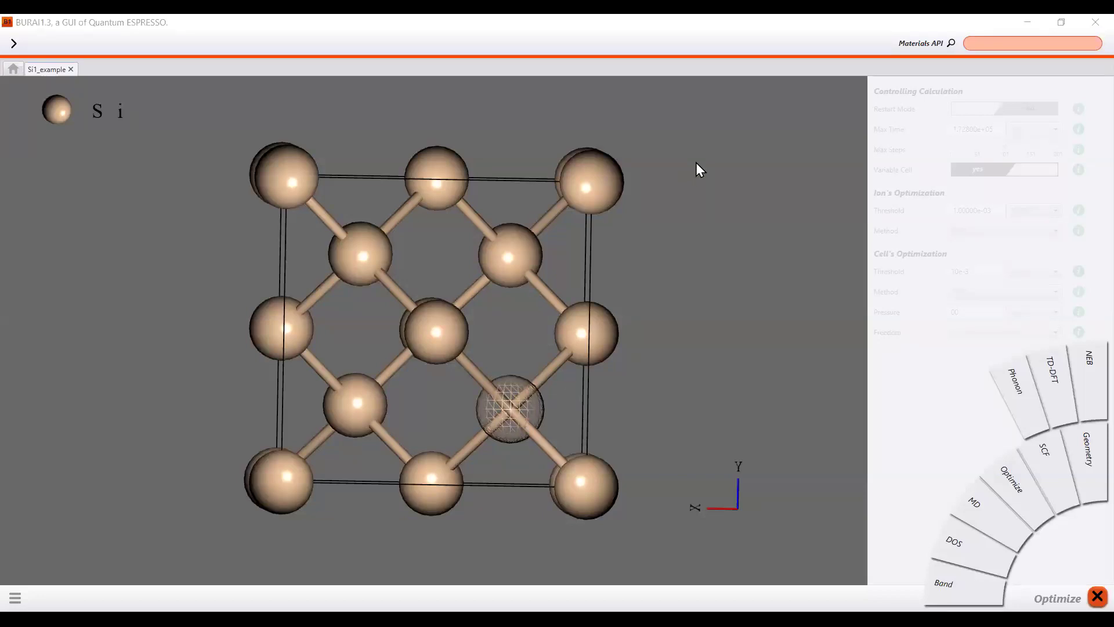
left_click(1022, 480)
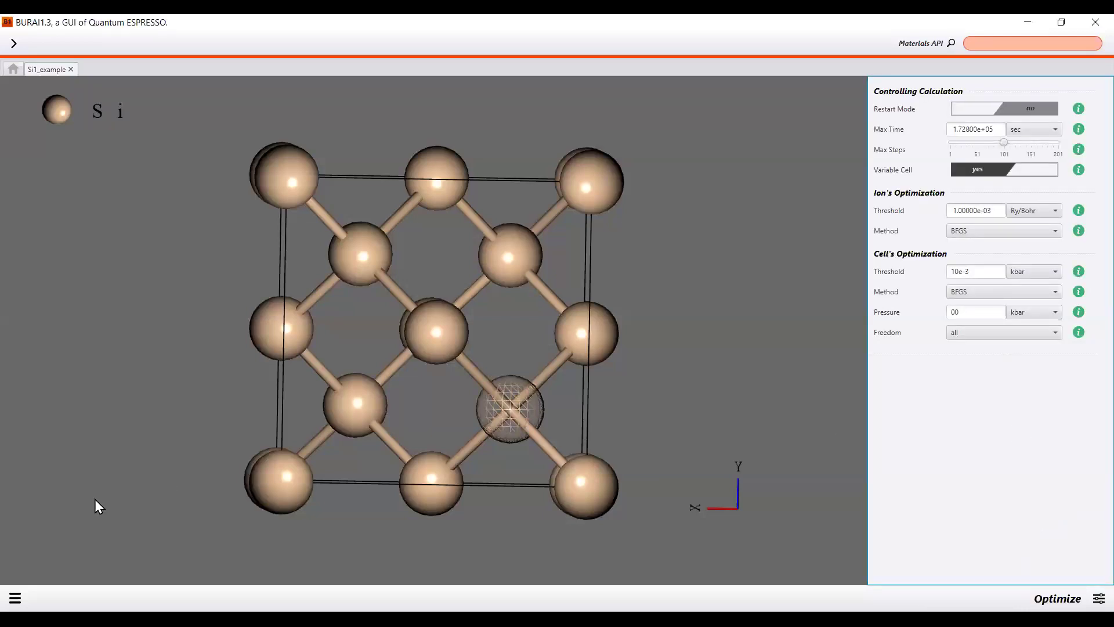
left_click(14, 599)
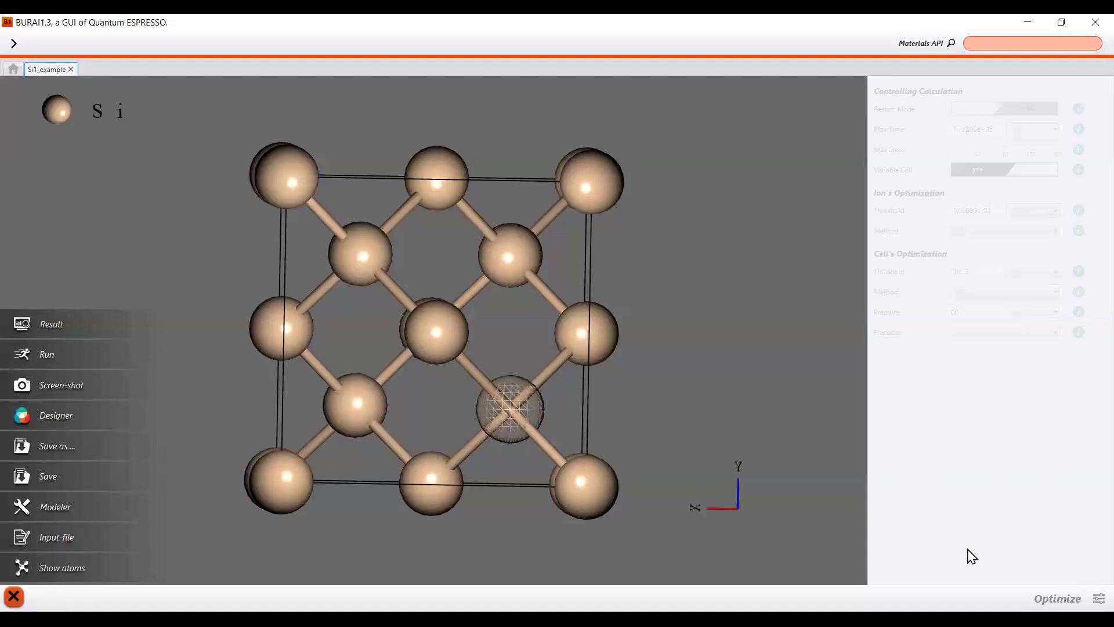
left_click(13, 596)
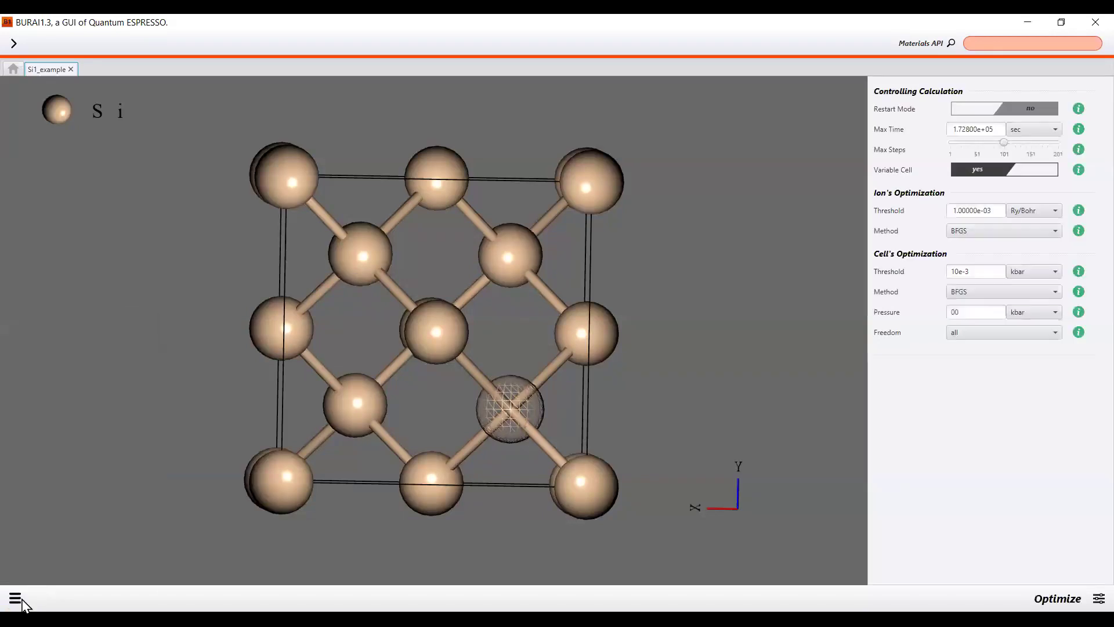
Switch to the SCF calculation settings and enable both the force and stress calculations.
left_click(1098, 598)
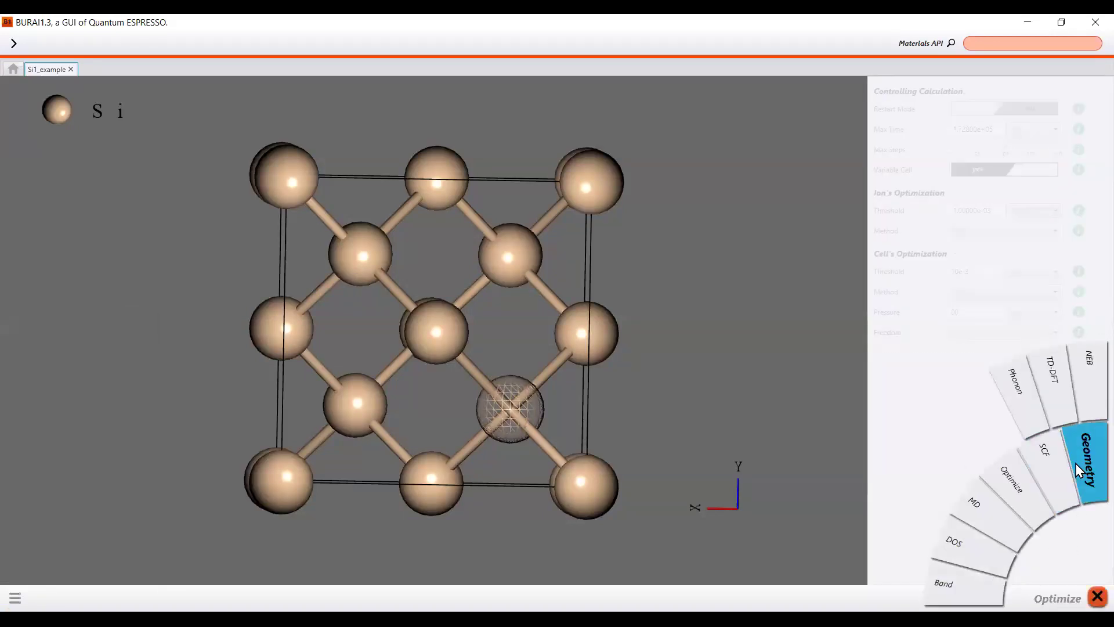
left_click(1047, 469)
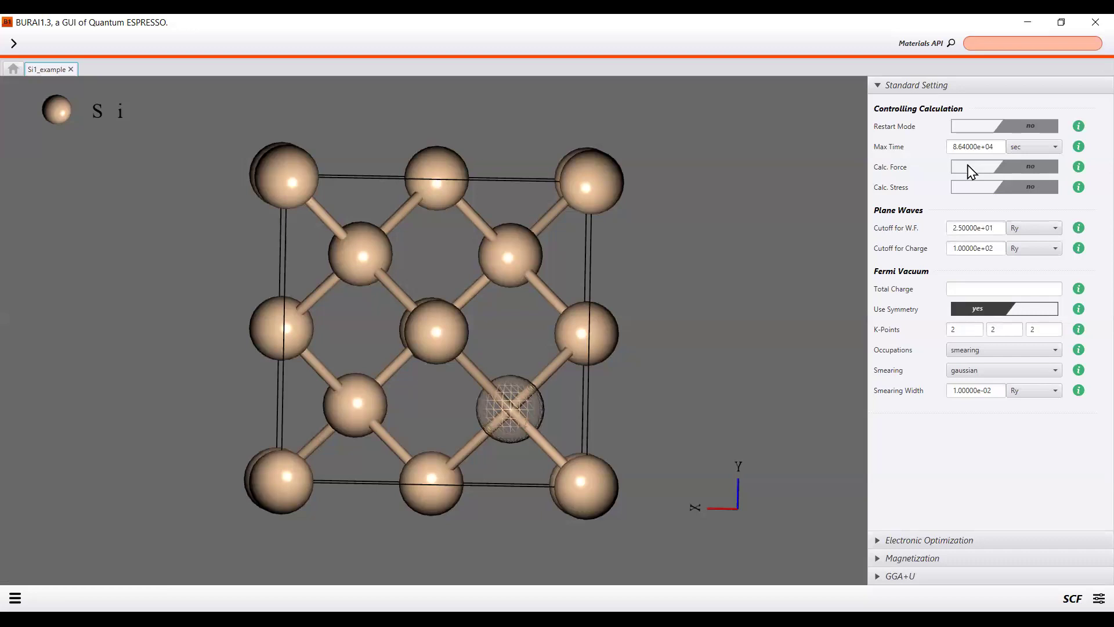
left_click(15, 597)
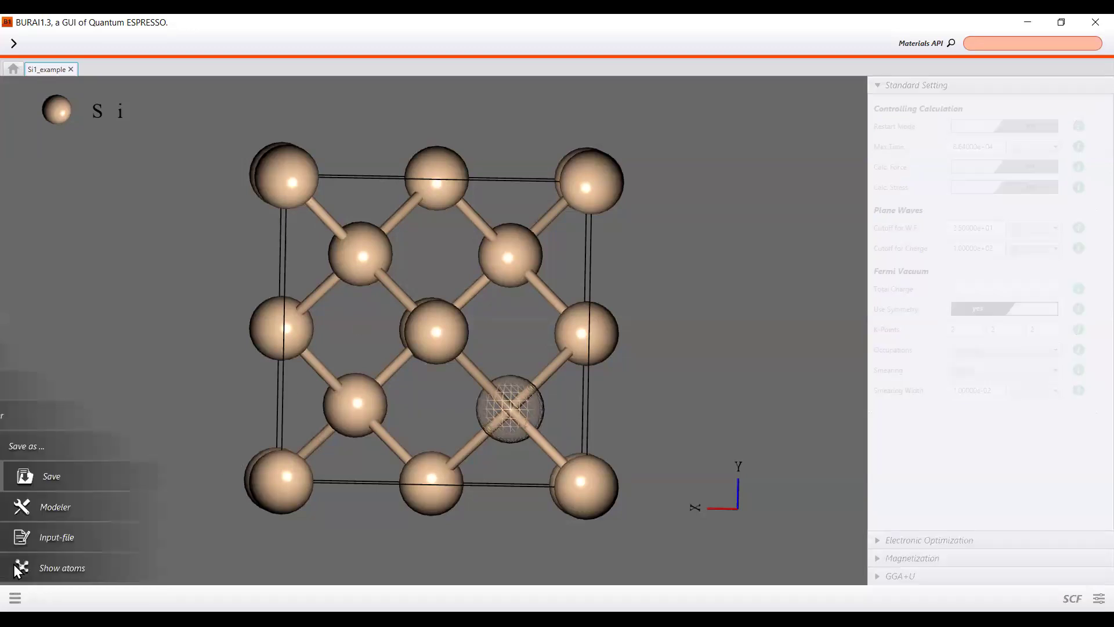
left_click(44, 336)
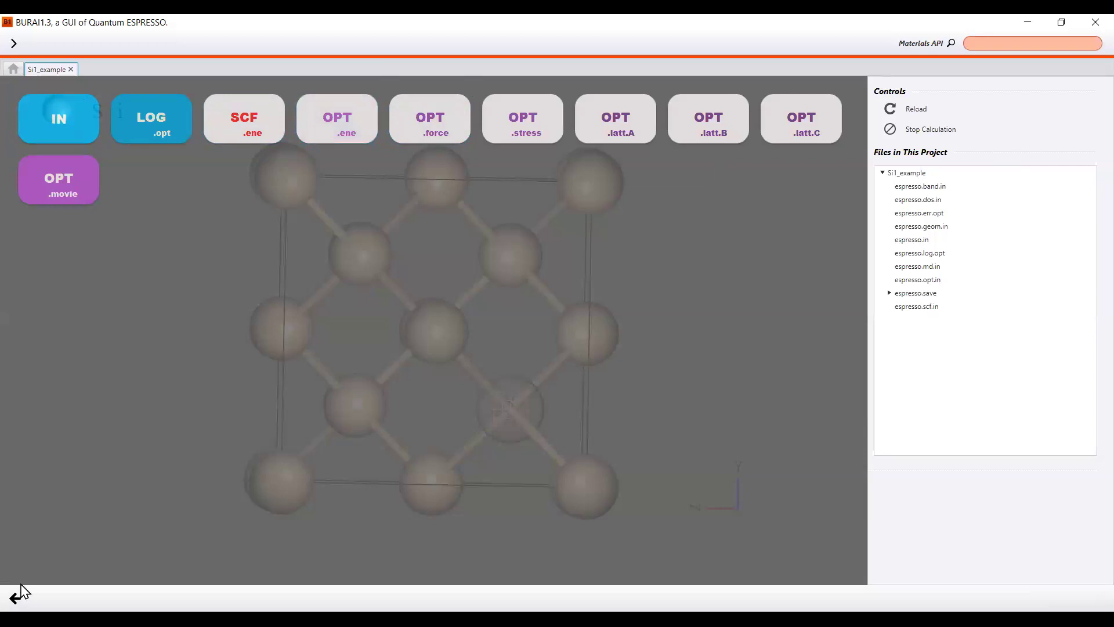
left_click(12, 598)
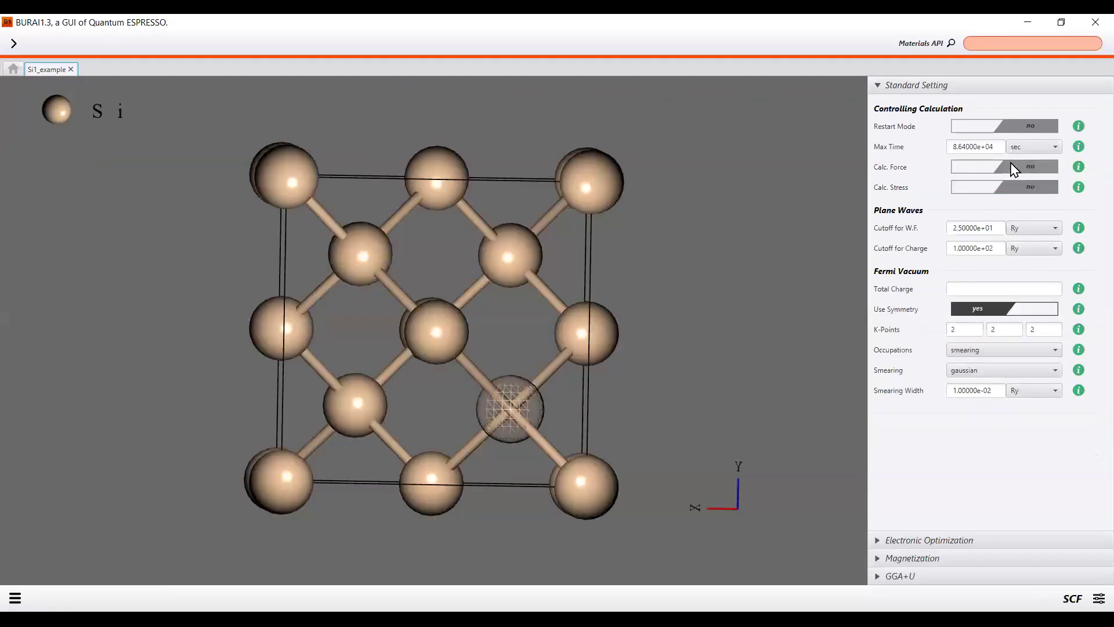
left_click(984, 171)
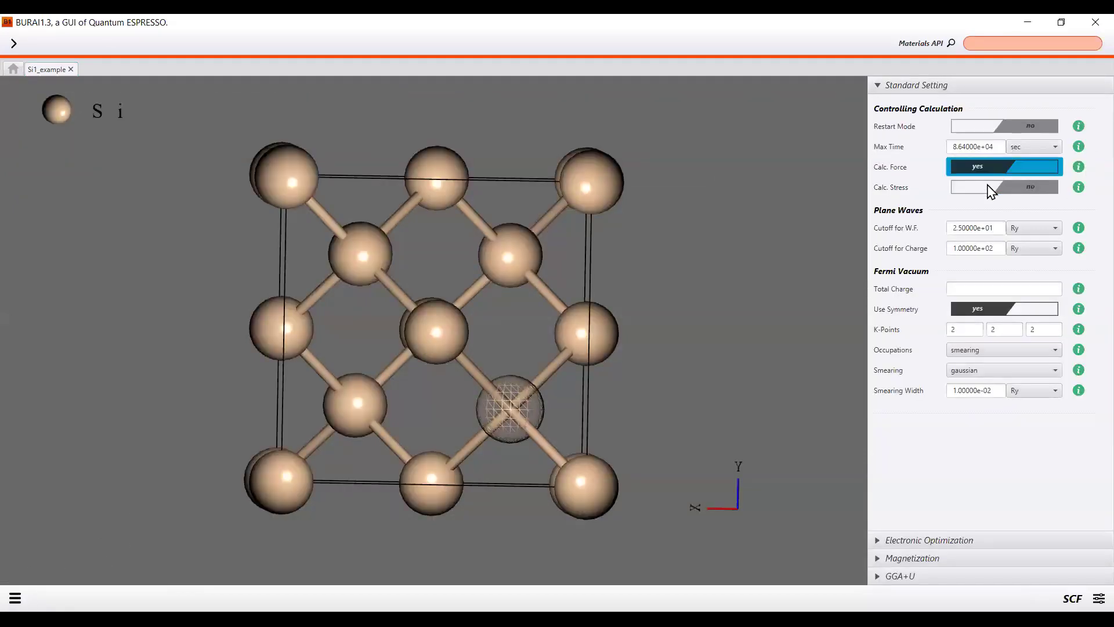
left_click(989, 188)
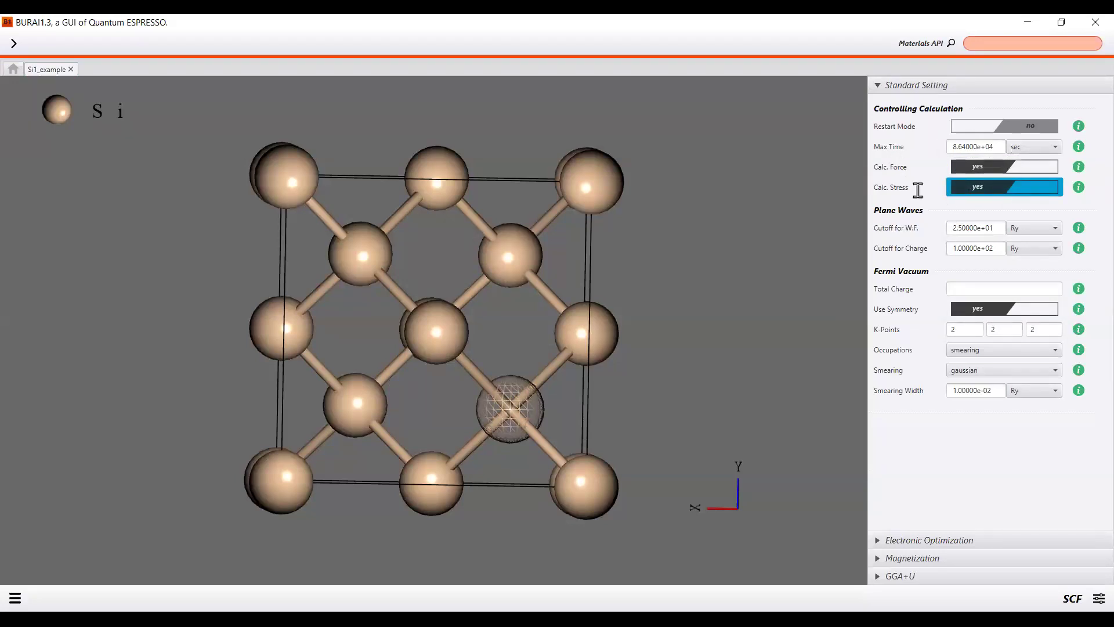
left_click(929, 168)
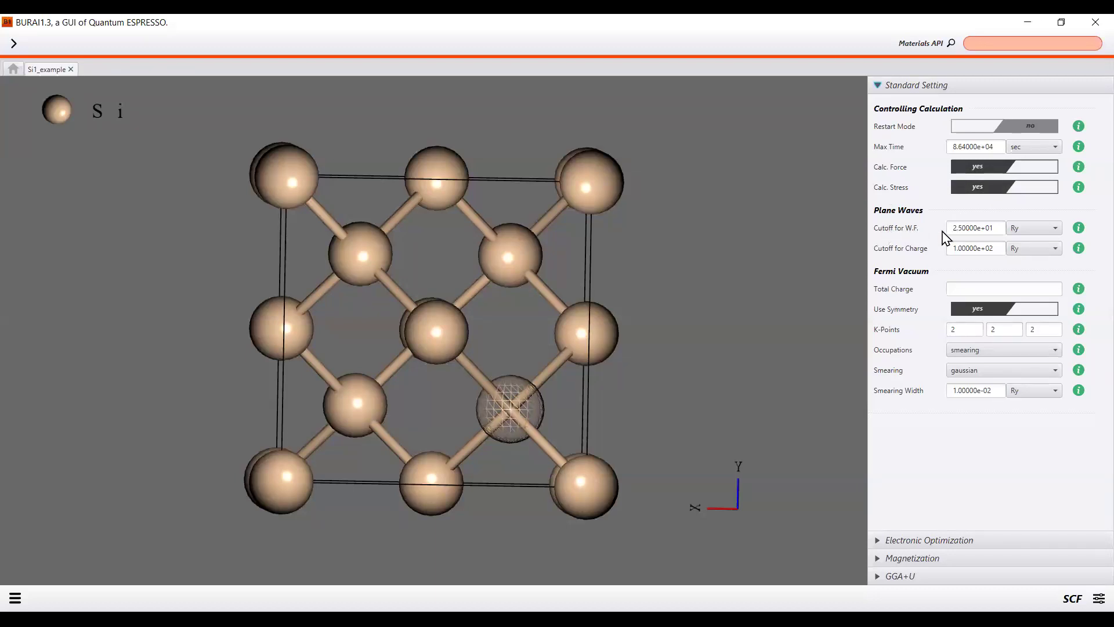
Review the SCF plane-wave cutoffs, symmetry, K-points and smearing options, keeping gaussian smearing selected.
left_click(996, 226)
left_click(893, 253)
left_click(985, 314)
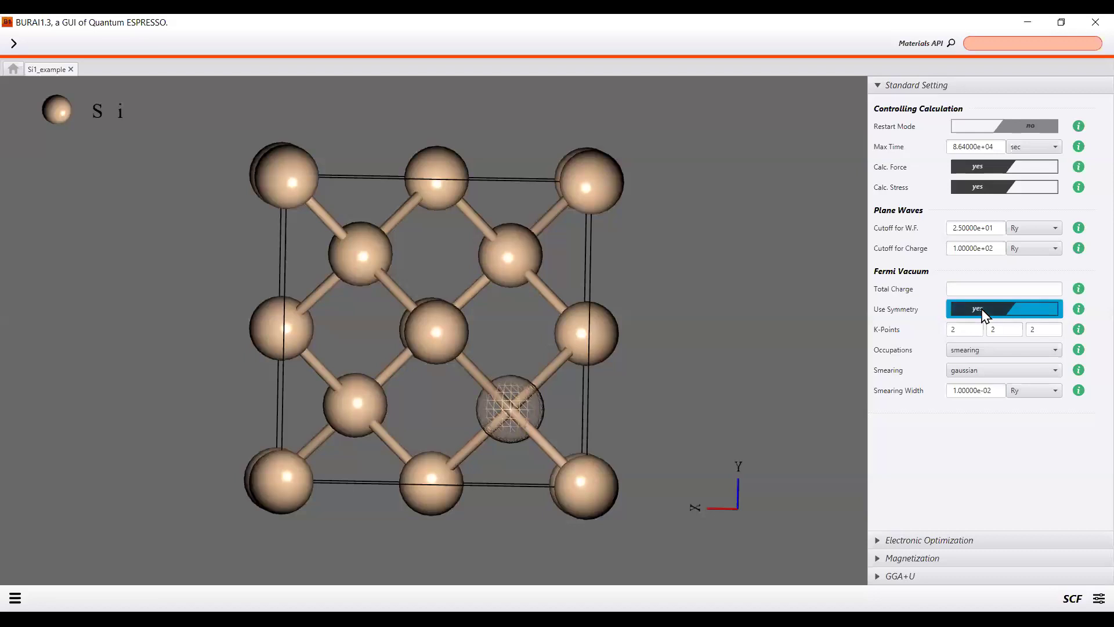
left_click(960, 329)
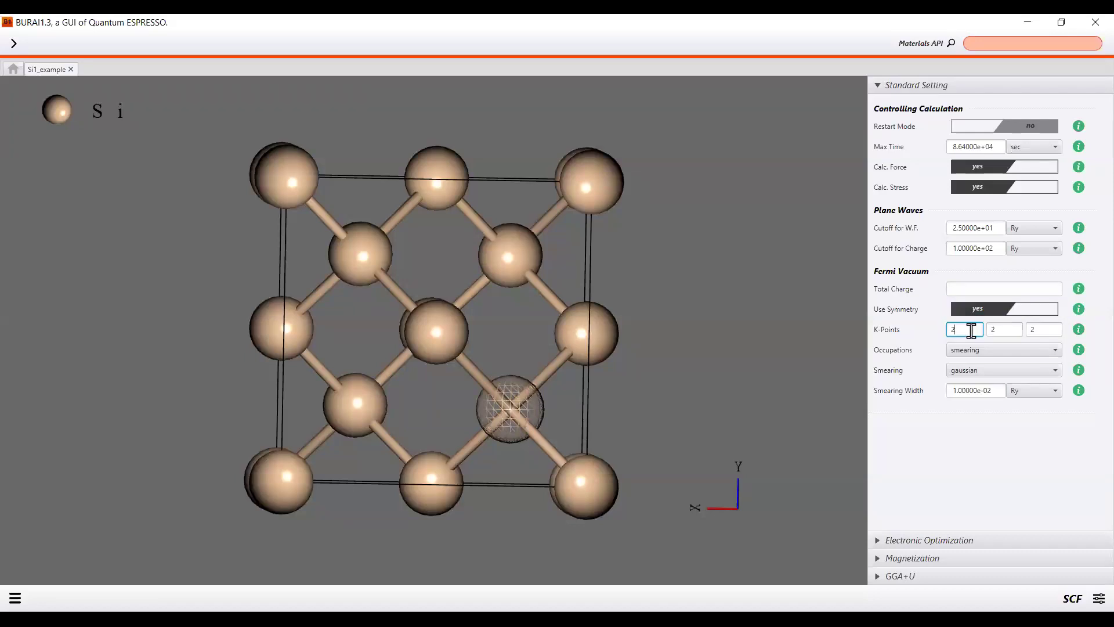
left_click(1010, 328)
left_click(1044, 333)
left_click(1050, 462)
left_click(995, 374)
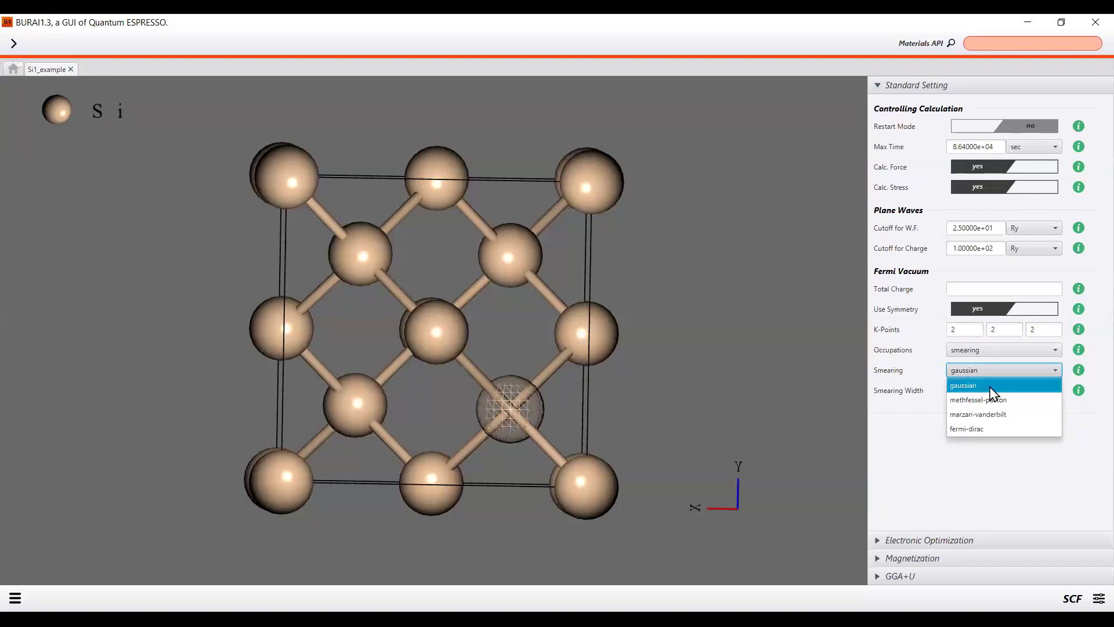
left_click(991, 386)
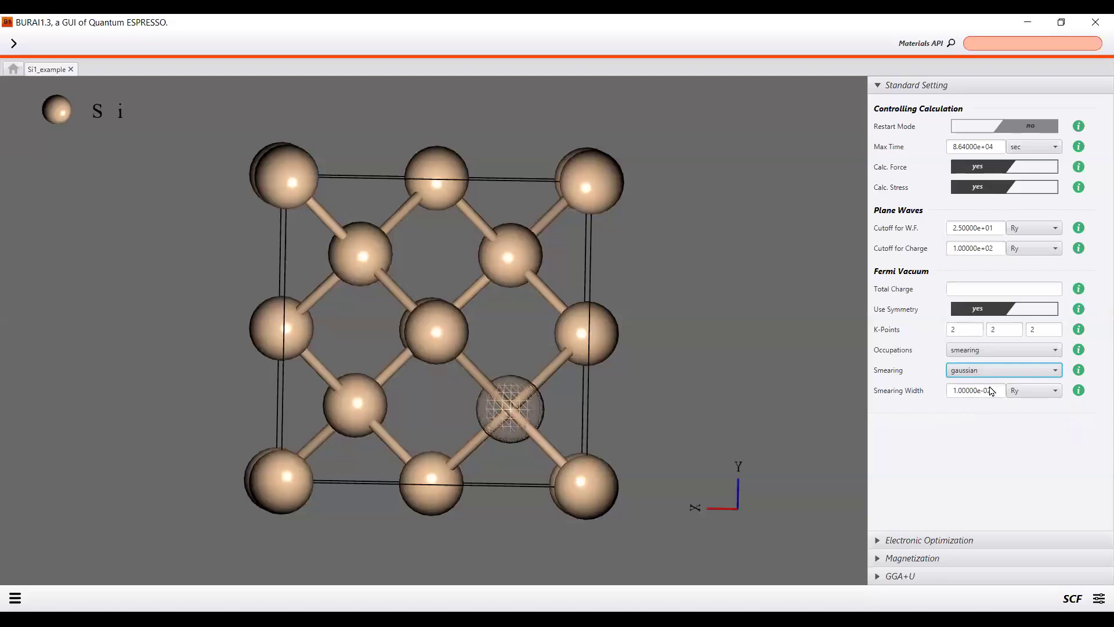
left_click(989, 430)
Set the convergence threshold in the SCF electronic optimization settings to 1.00000e-04 Ry.
left_click(928, 544)
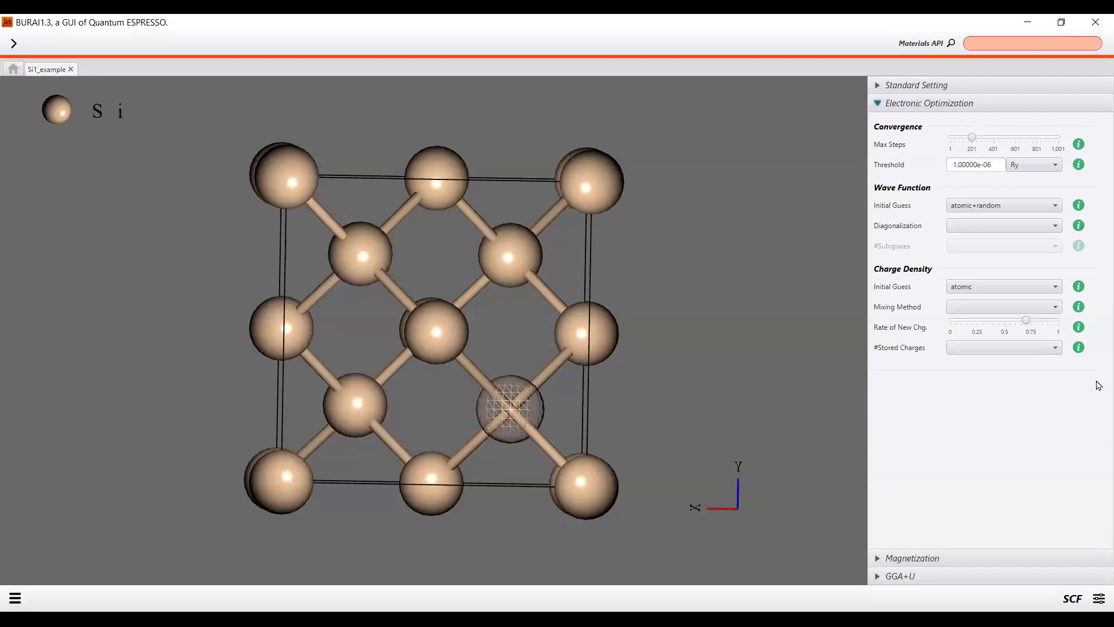
key("BackSpace")
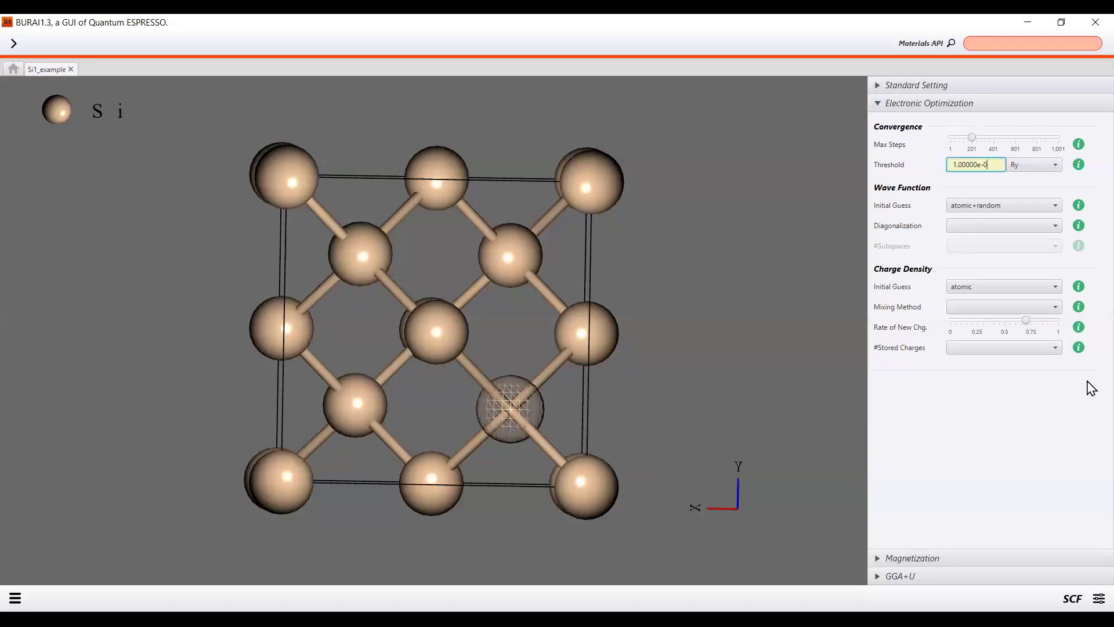
type("4")
left_click(992, 449)
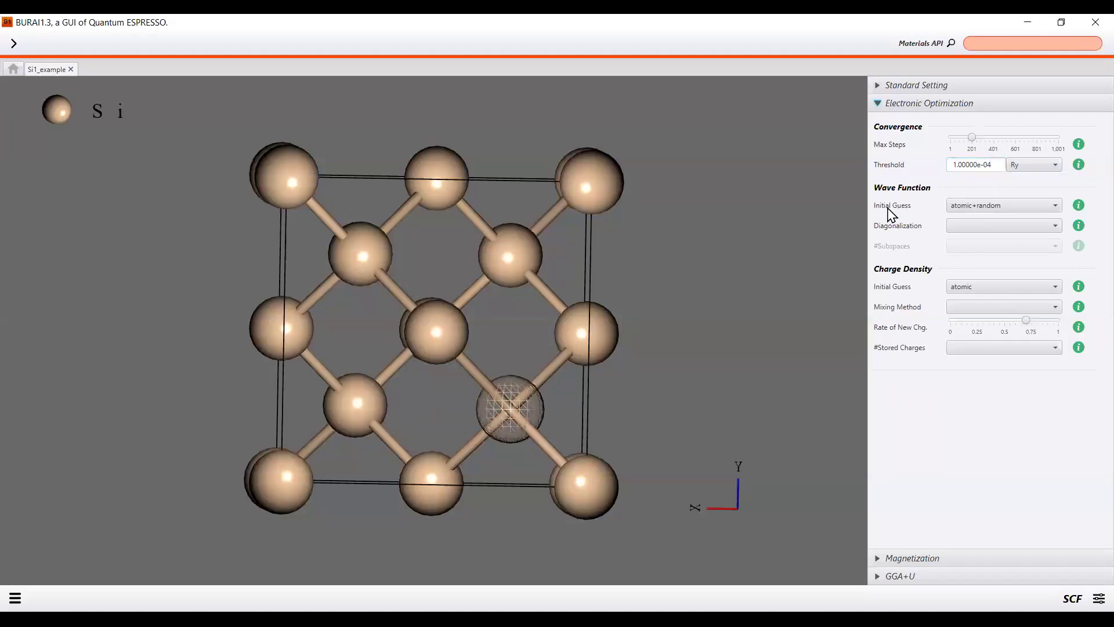
Keep the wave function initial guess at atomic+random and set the diagonalization method to david.
left_click(1013, 215)
left_click(1002, 237)
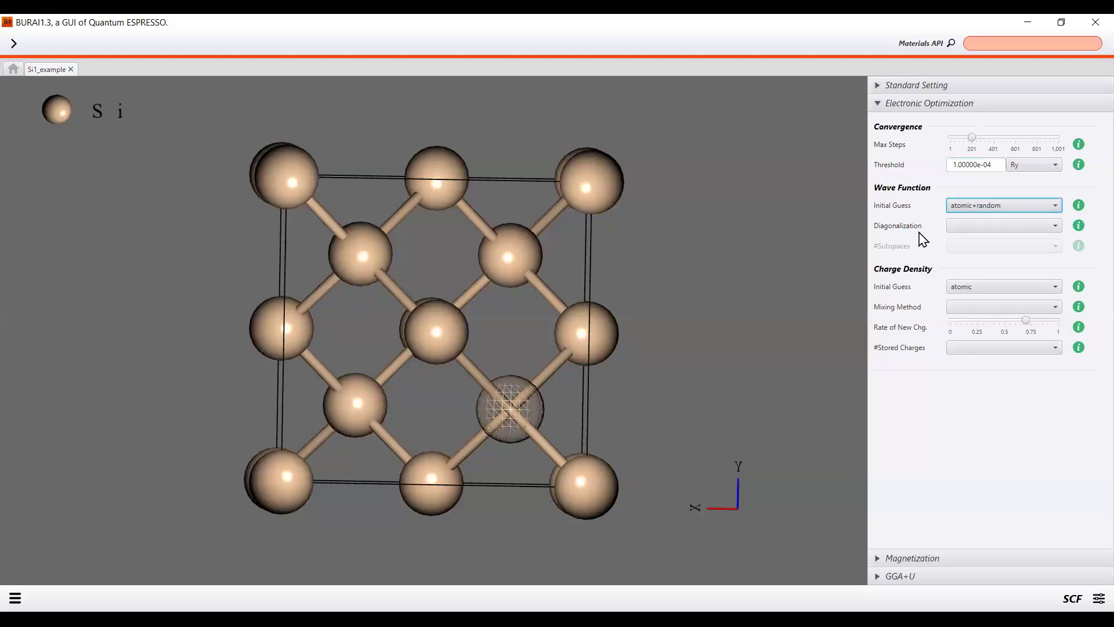
left_click(981, 231)
left_click(972, 241)
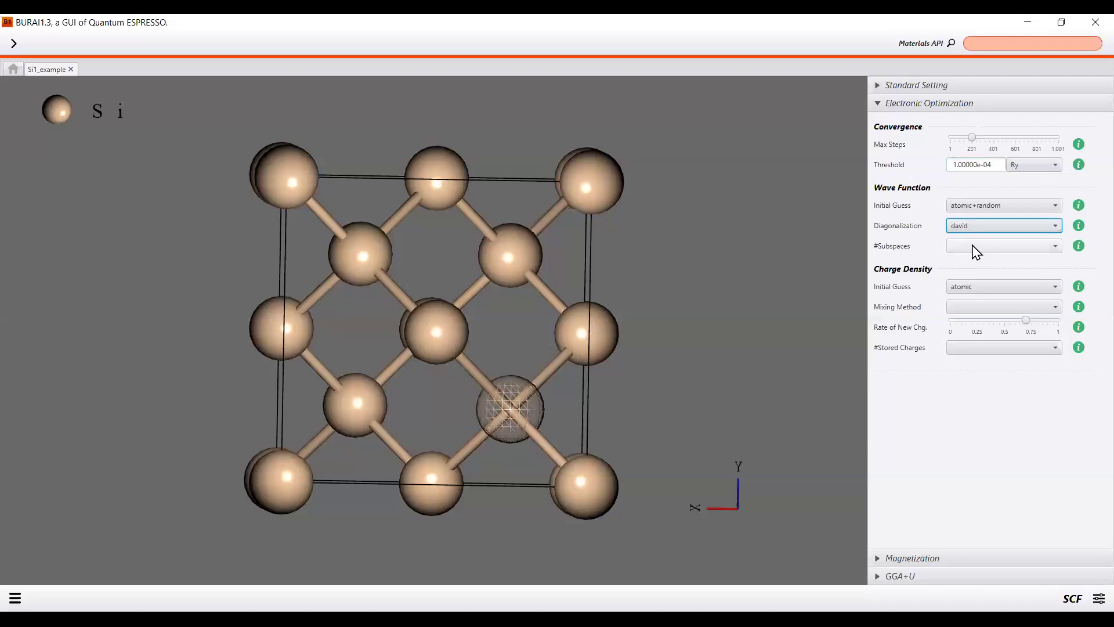
Check the number of subspaces, the charge density initial guess options and the convergence threshold, keeping atomic as the guess.
left_click(977, 248)
left_click(976, 248)
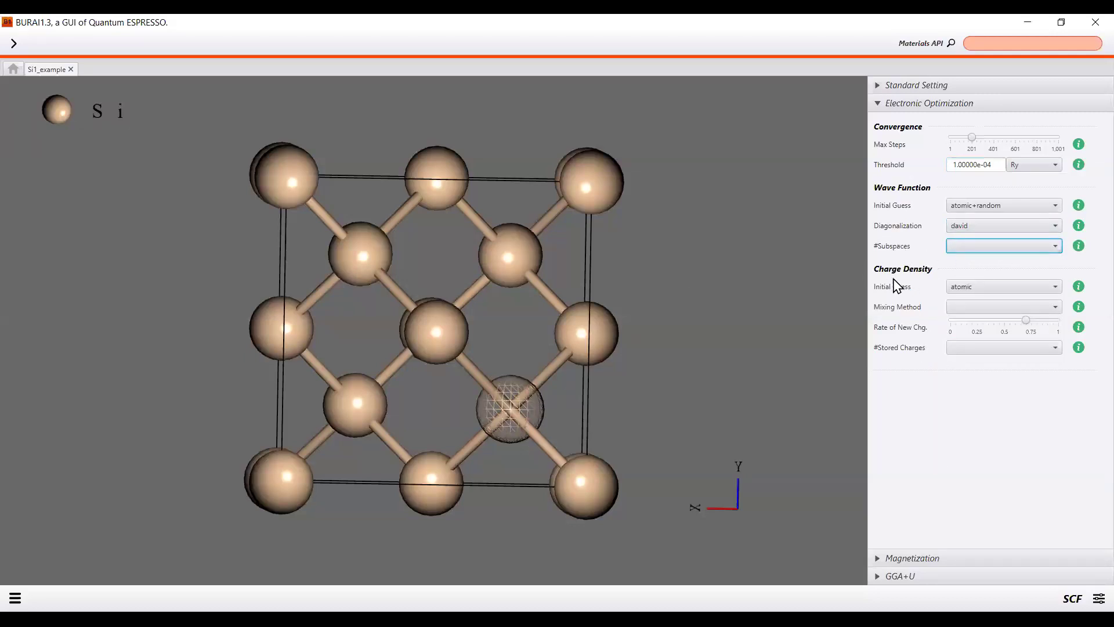
left_click(980, 289)
left_click(985, 306)
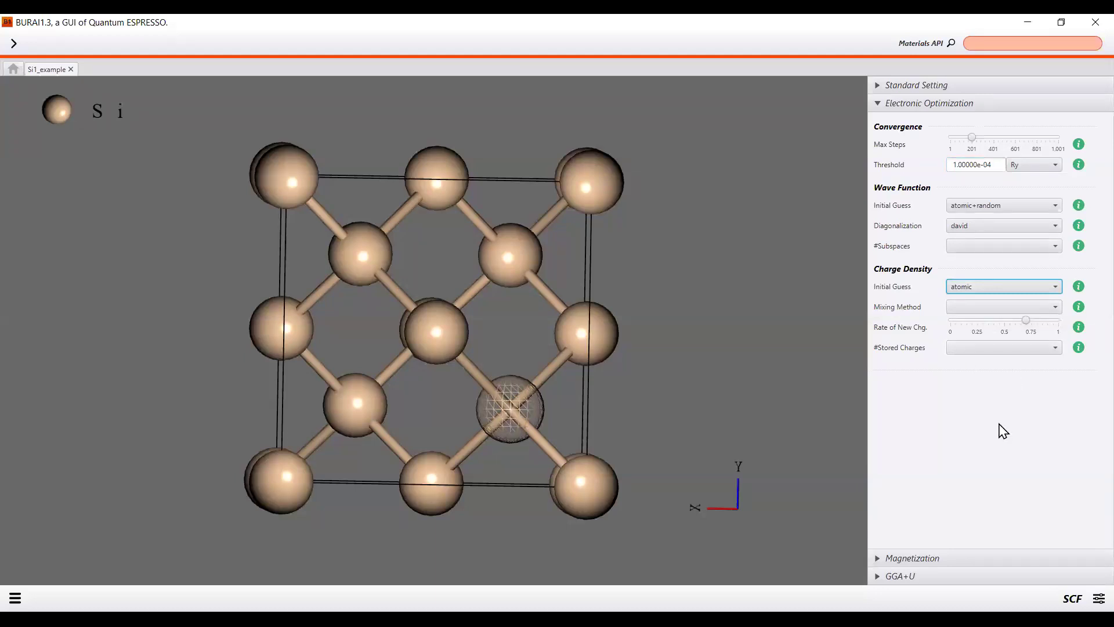
left_click(894, 168)
left_click(997, 169)
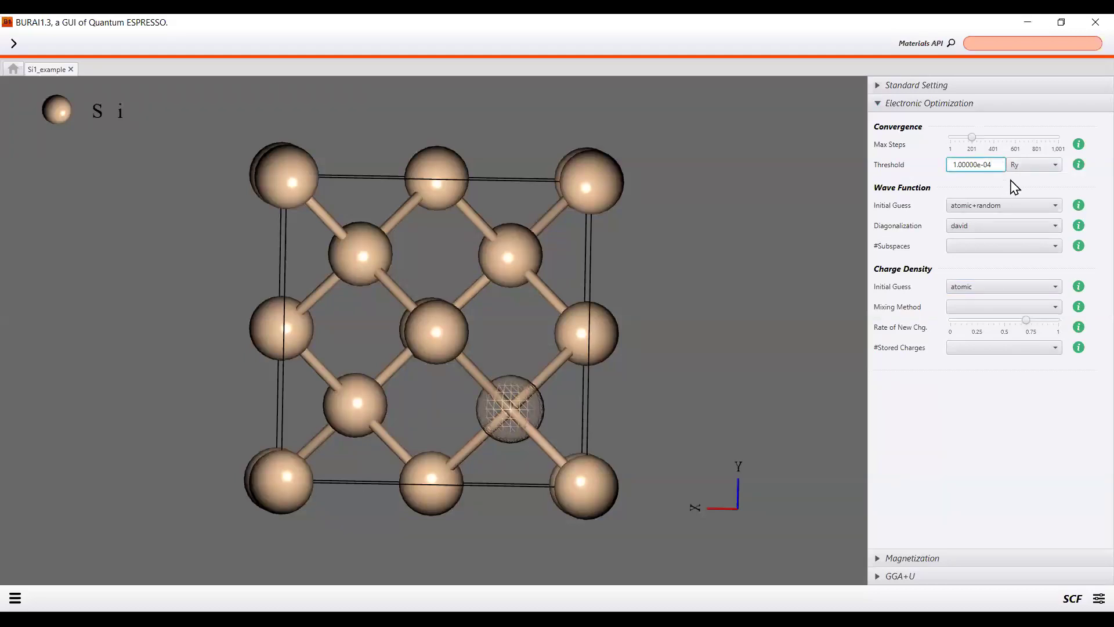
left_click(894, 168)
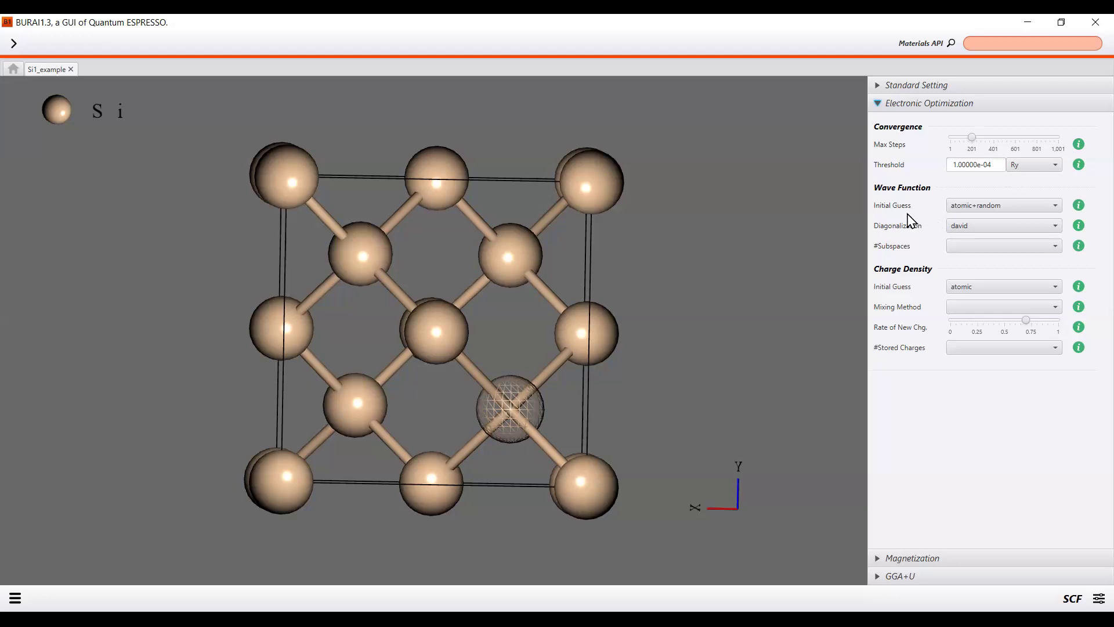
Review the wave function initial guess and diagonalization options, keeping atomic+random and david selected.
left_click(999, 208)
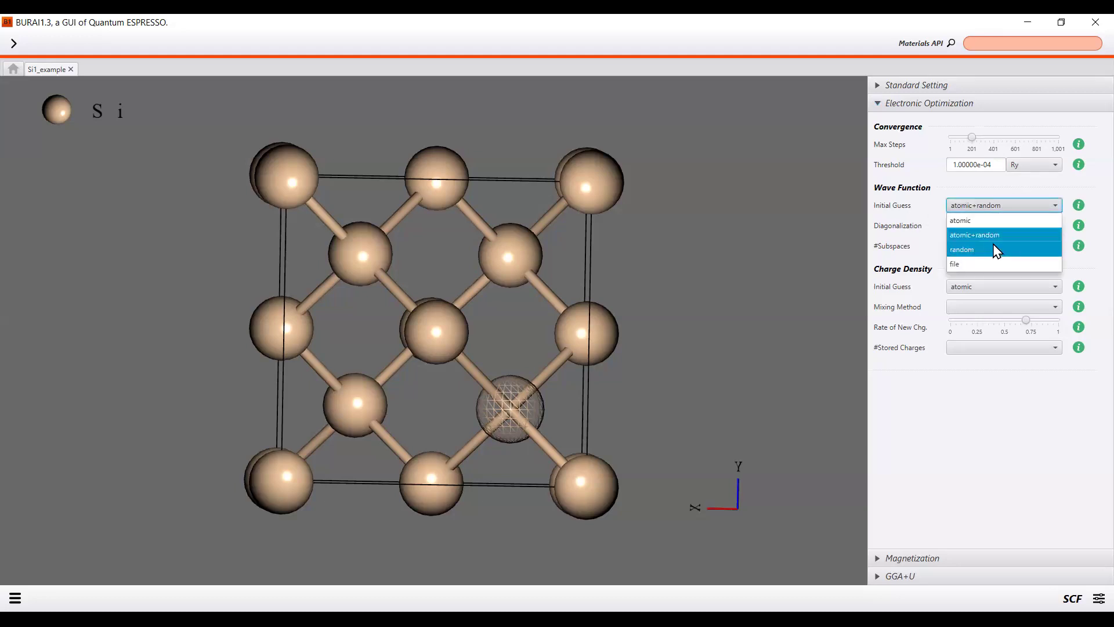
left_click(998, 236)
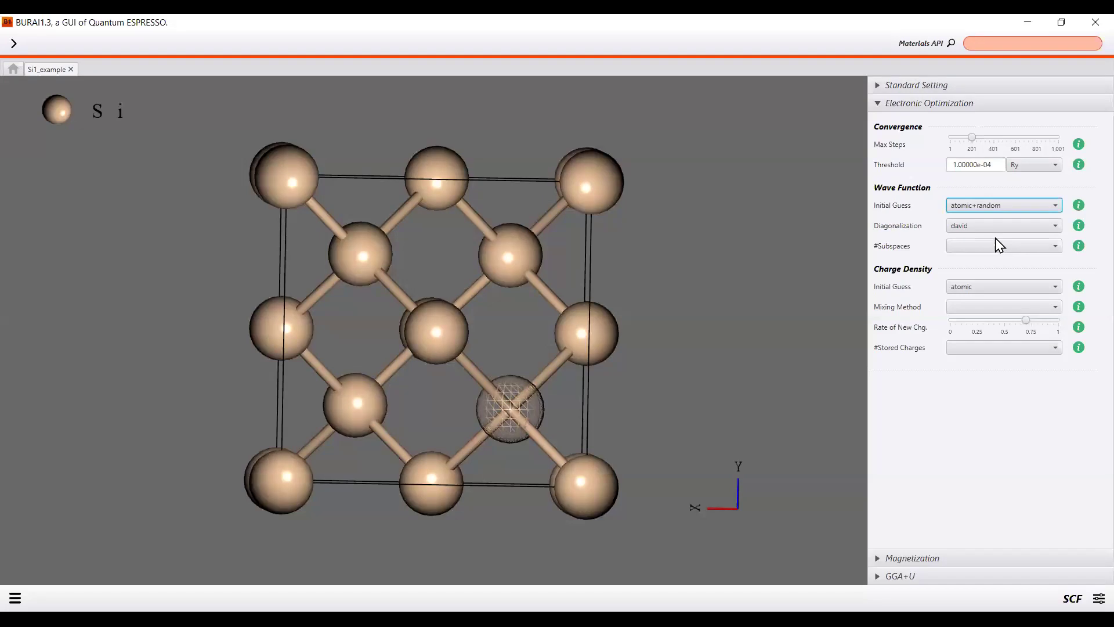
left_click(1002, 210)
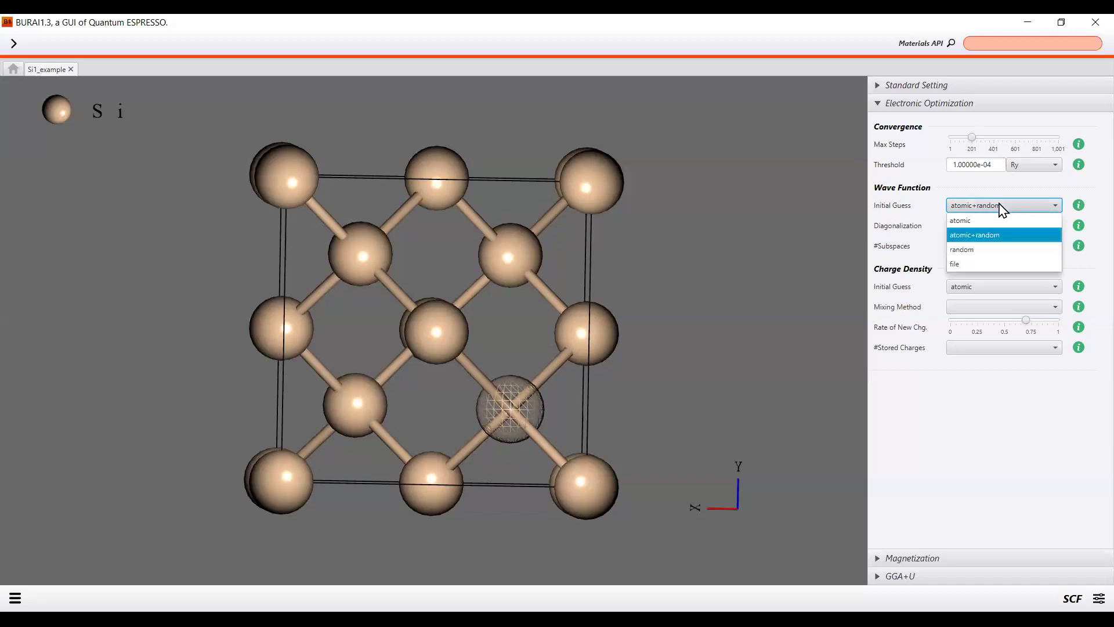
left_click(995, 239)
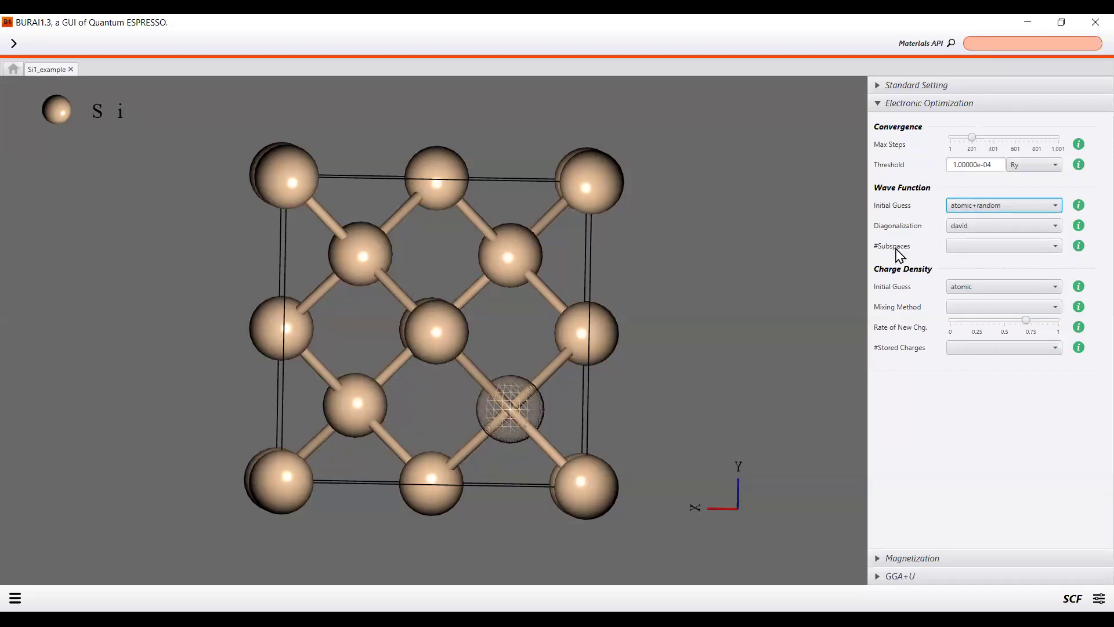
left_click(976, 226)
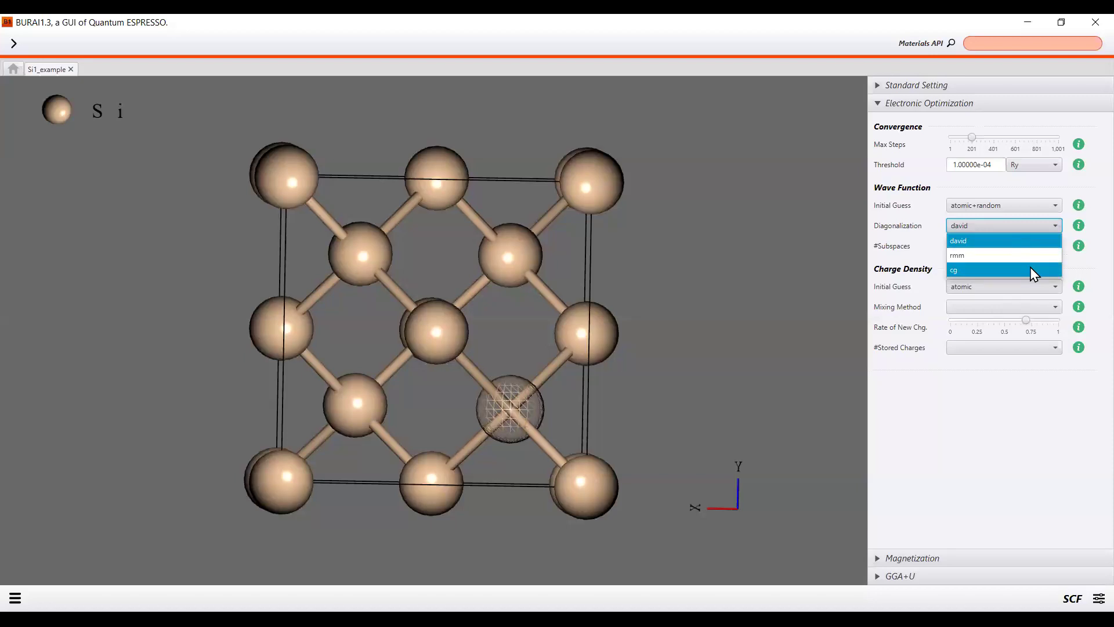
left_click(1048, 242)
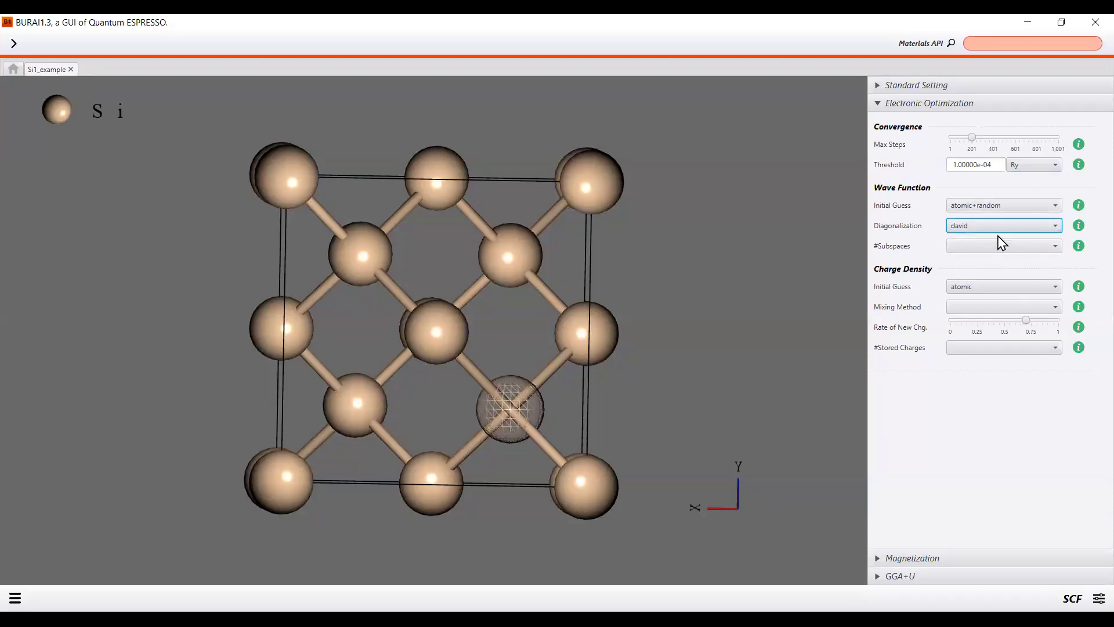
Keep the charge density initial guess at atomic and set the mixing method to plain.
left_click(987, 291)
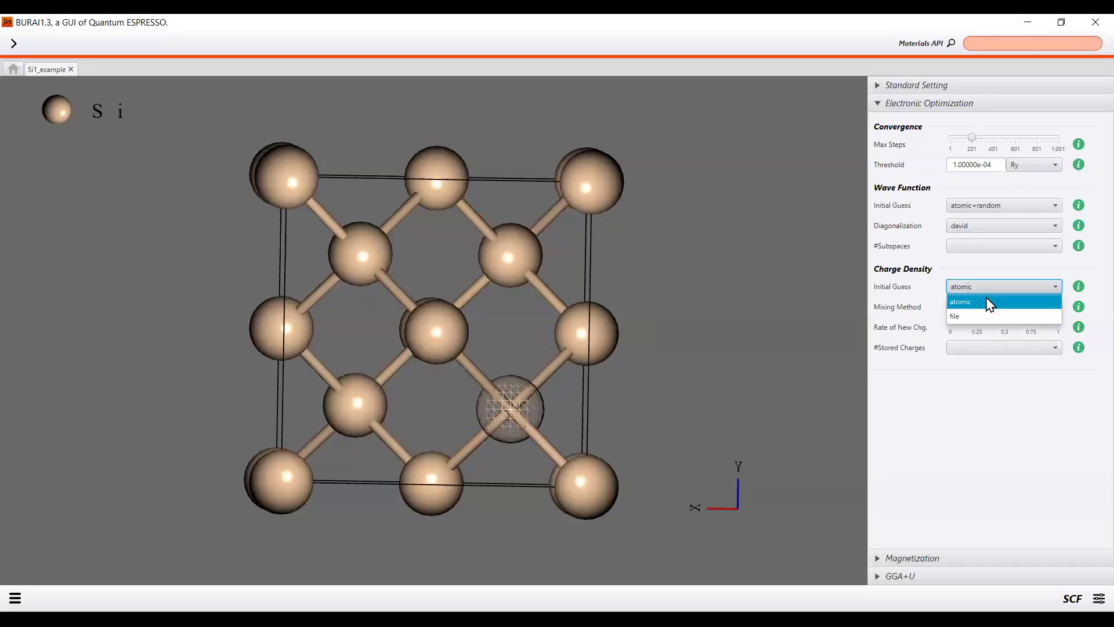
left_click(989, 302)
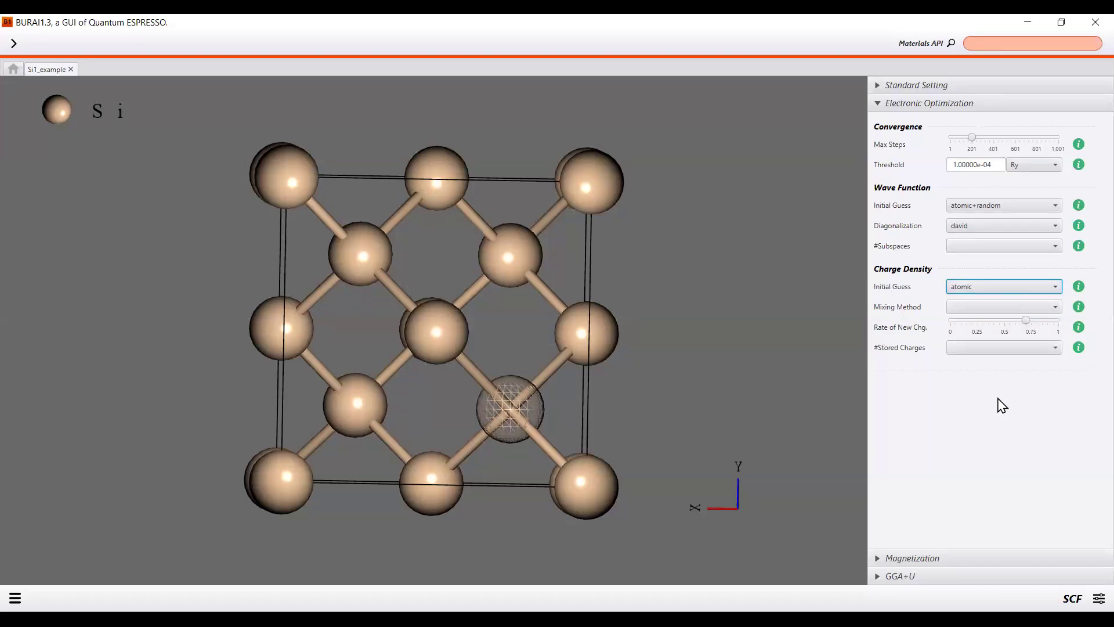
left_click(983, 309)
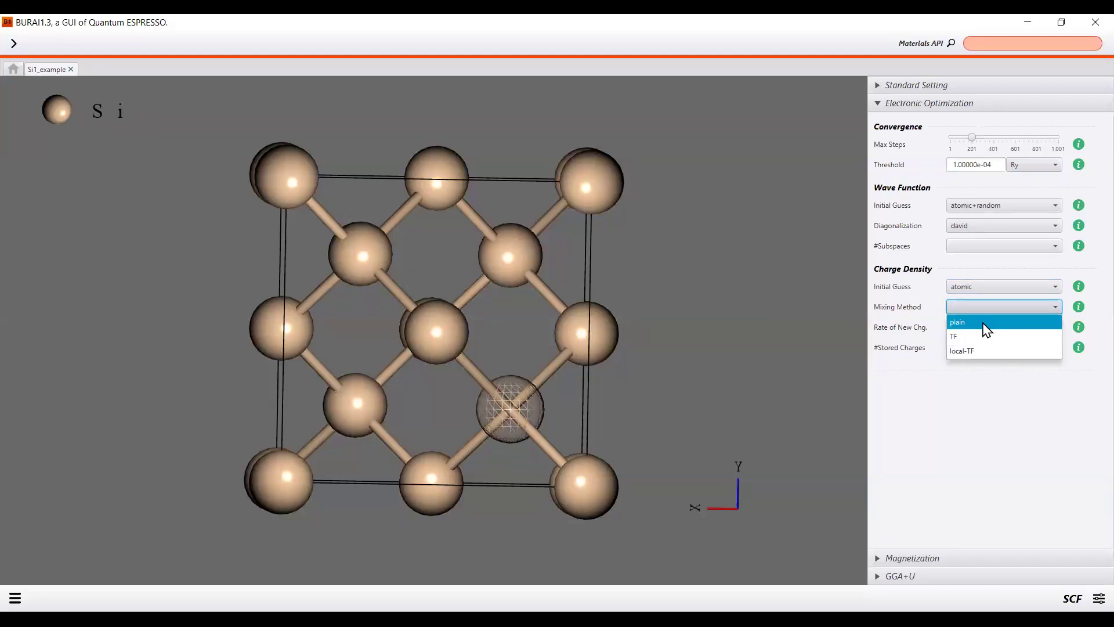
left_click(985, 323)
left_click(988, 311)
left_click(988, 311)
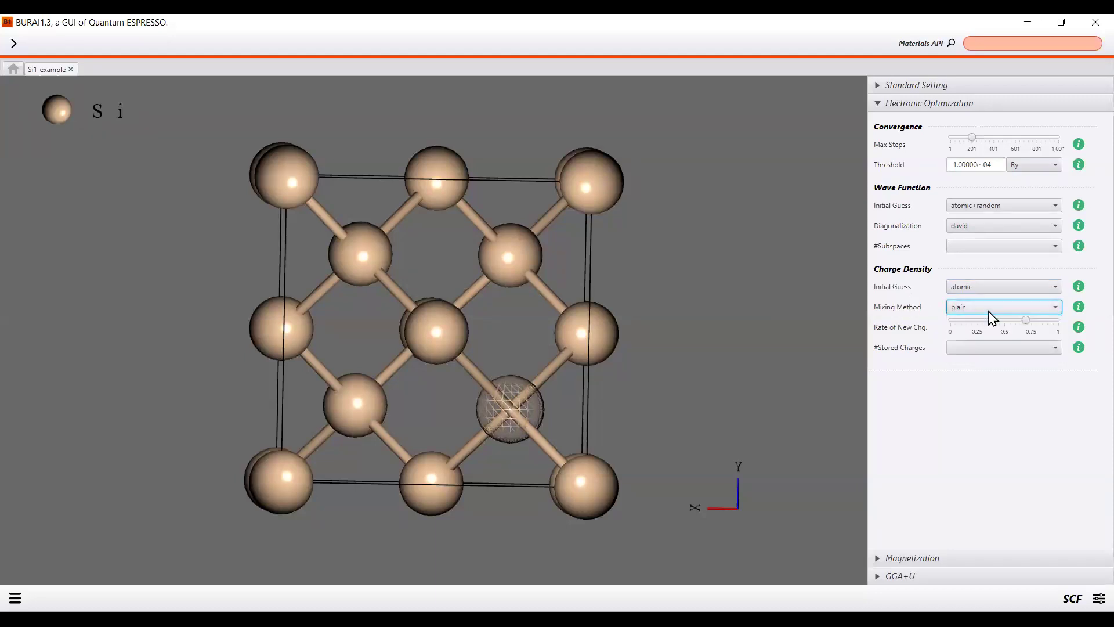
left_click(1004, 470)
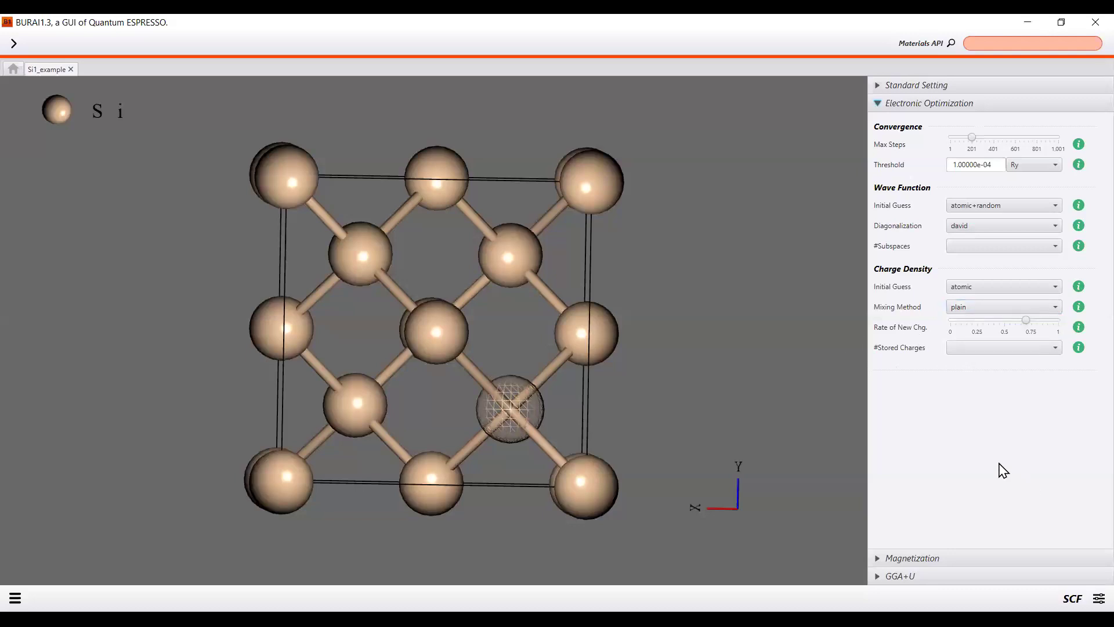
Open the magnetization settings and review the available spin polarization options.
left_click(961, 559)
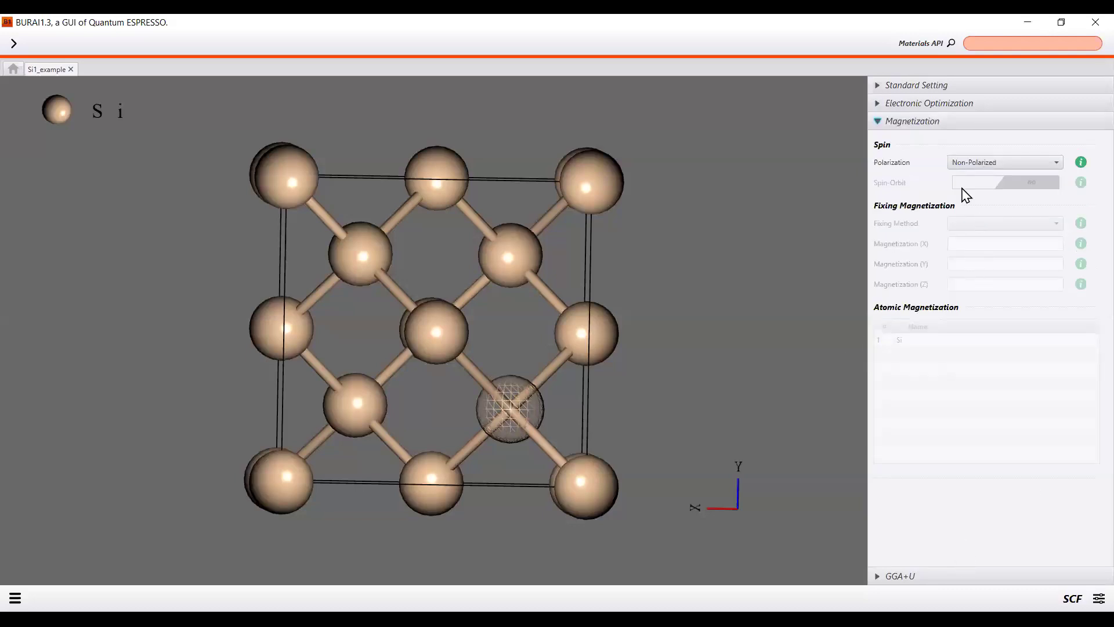
left_click(952, 105)
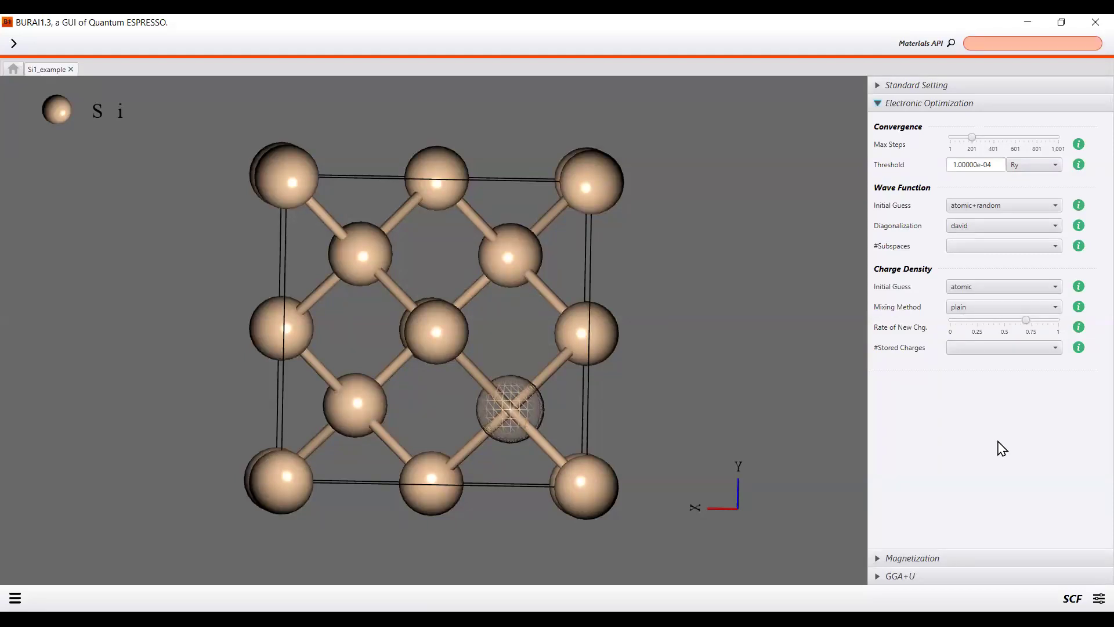
left_click(936, 559)
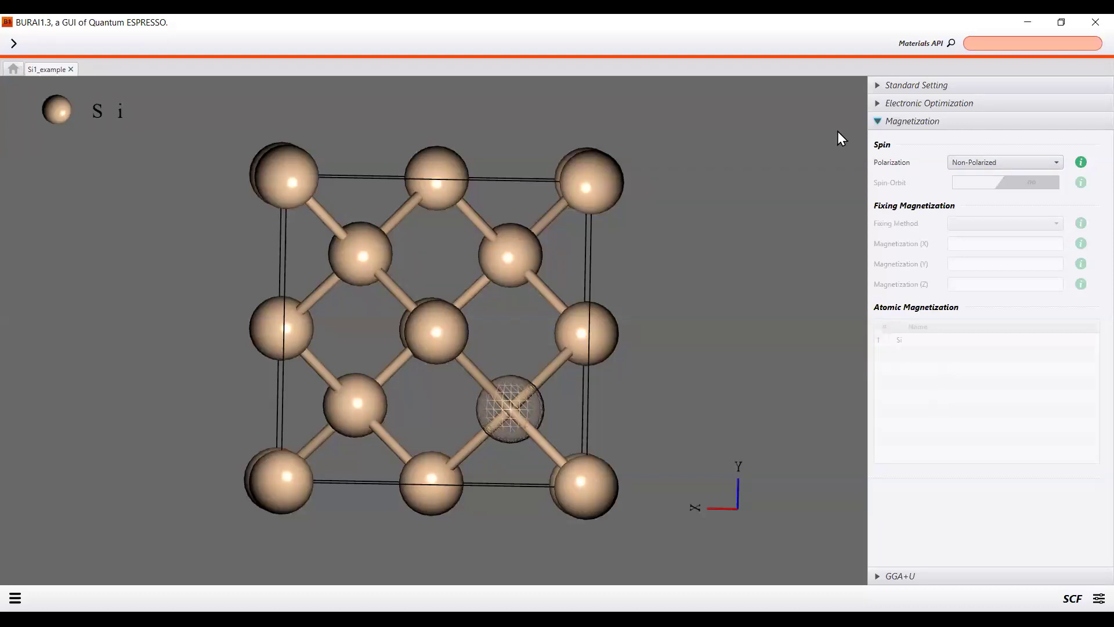
left_click_drag(587, 391, 586, 388)
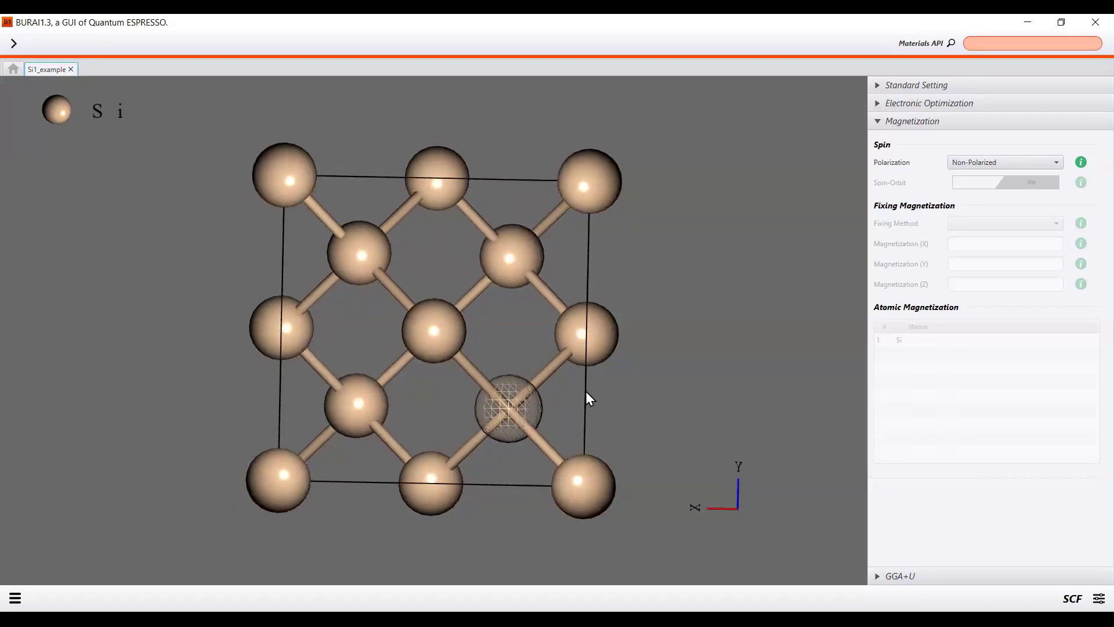
left_click(1041, 165)
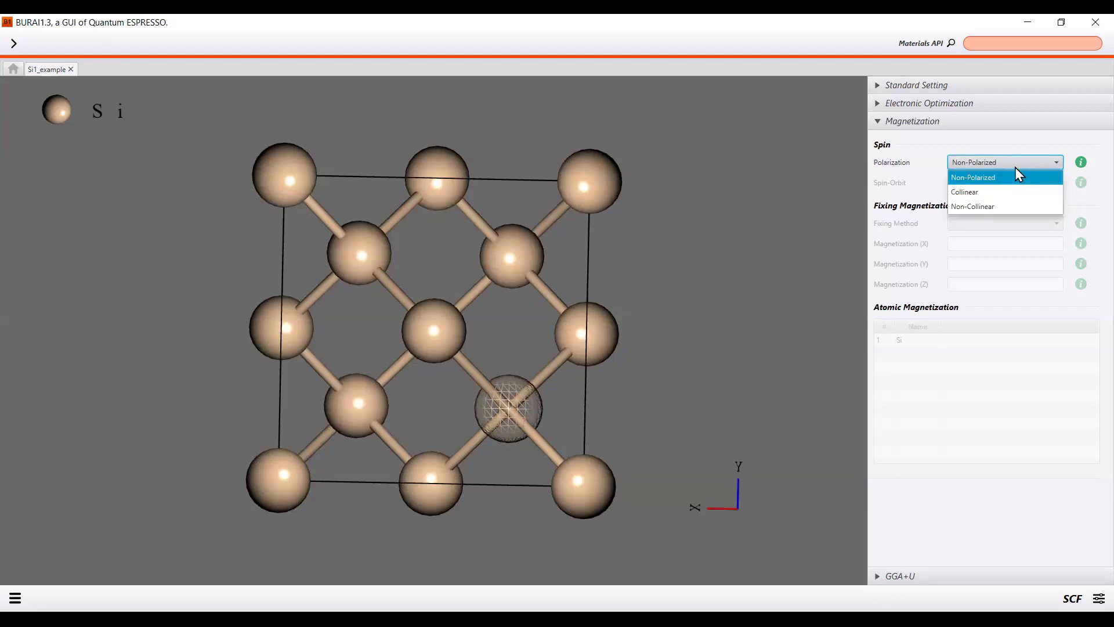
left_click(1019, 164)
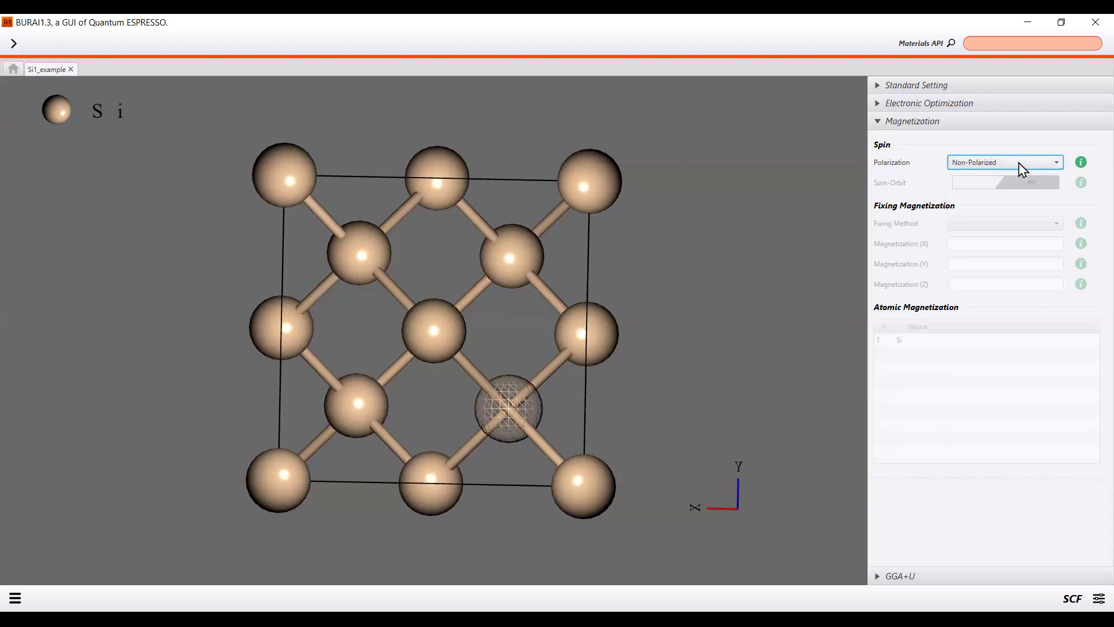
Set the spin polarization to Collinear and the magnetization fixing method to atomic.
left_click(1021, 167)
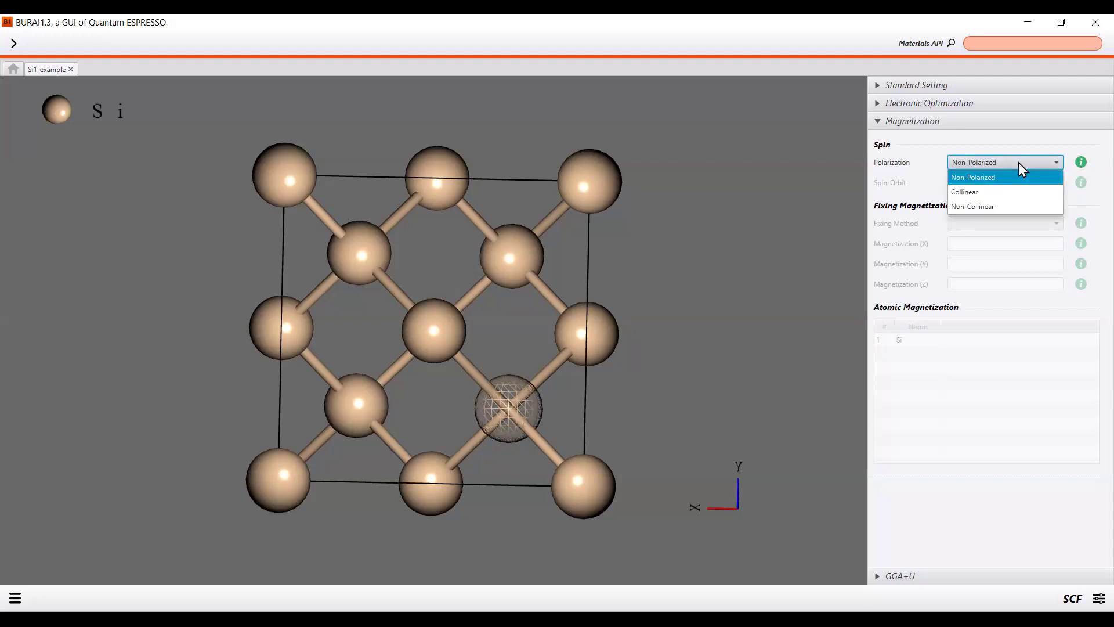
left_click(997, 194)
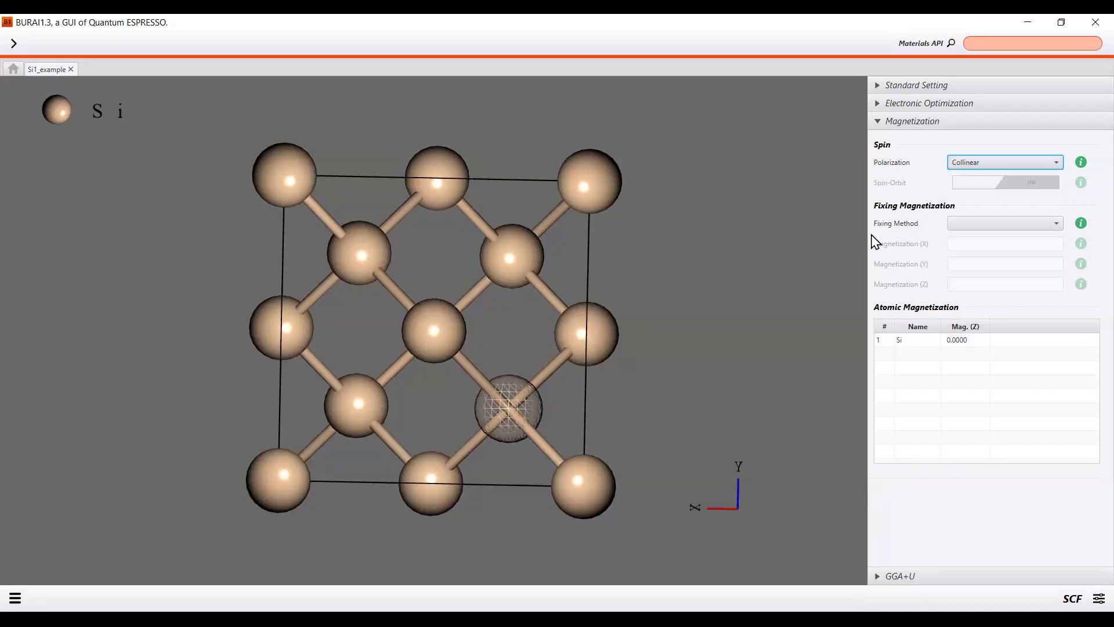
left_click(993, 225)
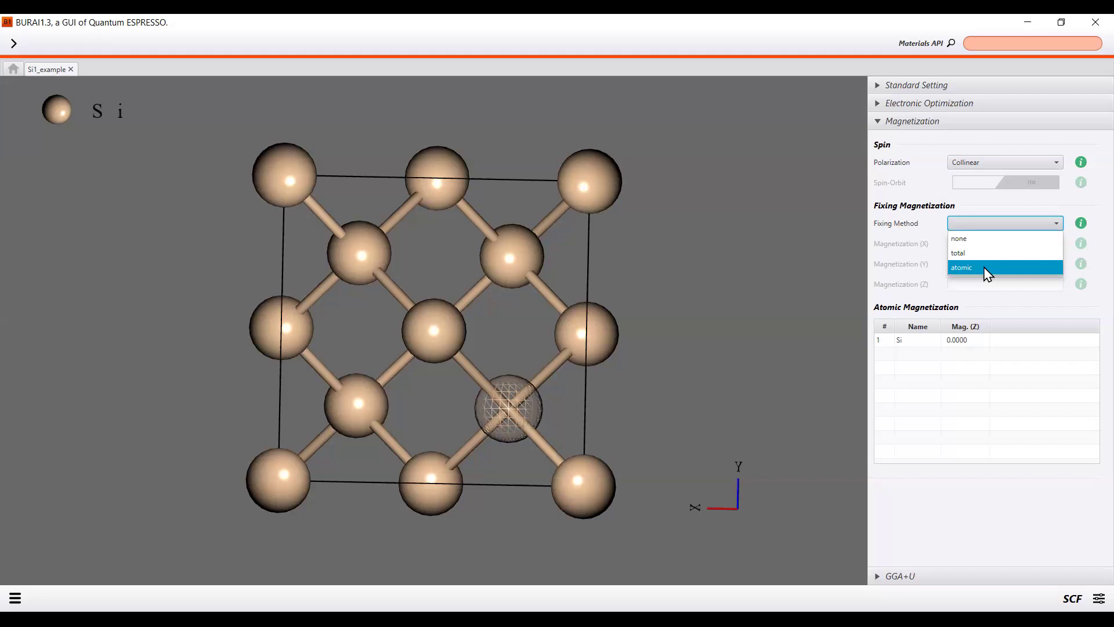
left_click(987, 269)
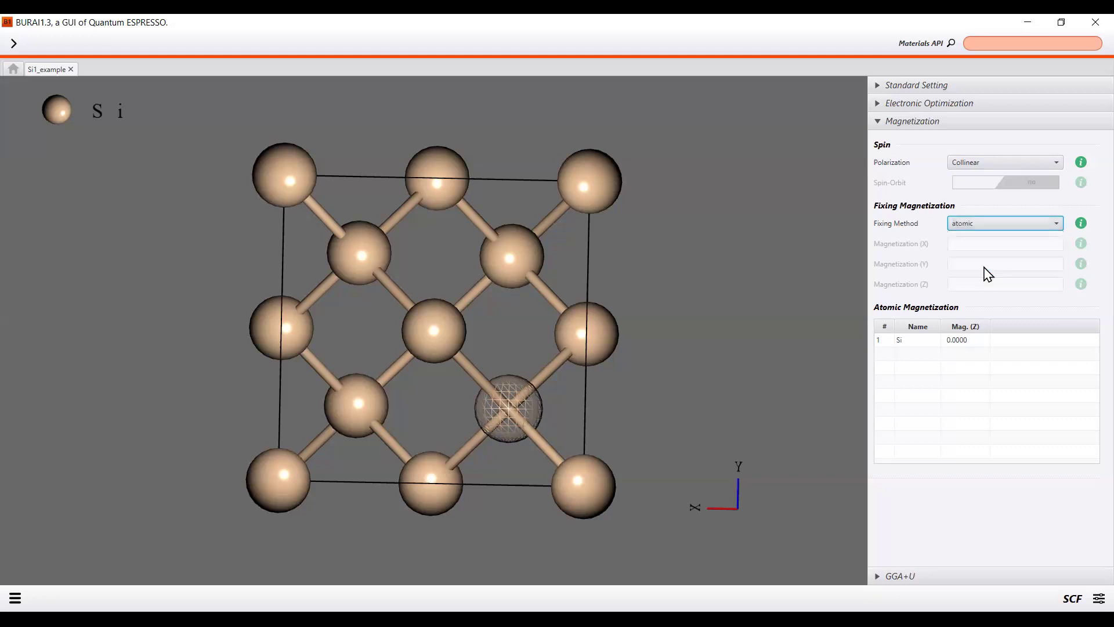
left_click(985, 226)
left_click(984, 226)
Enter 0.5 as the Z magnetization of Si in the atomic magnetization table.
left_click(1048, 342)
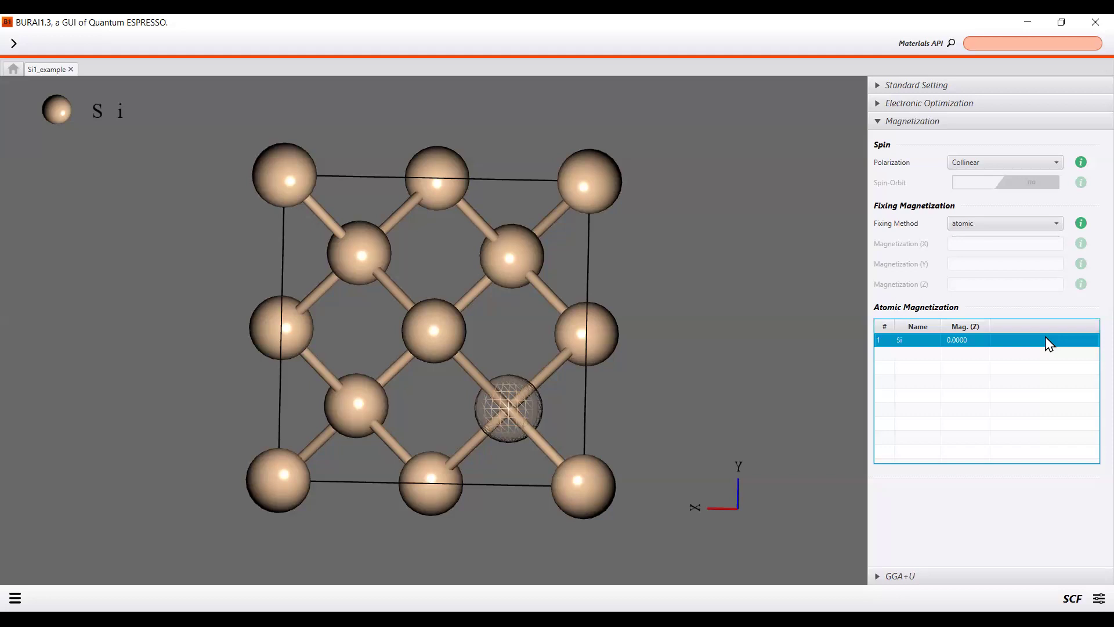
double_click(954, 343)
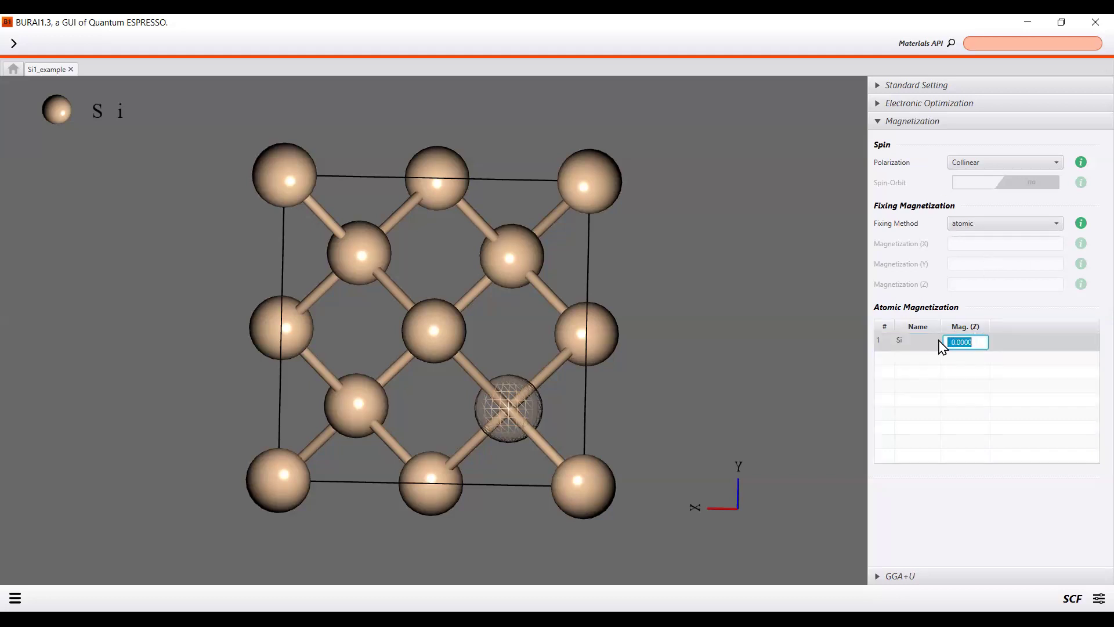
type("0.5")
left_click(923, 356)
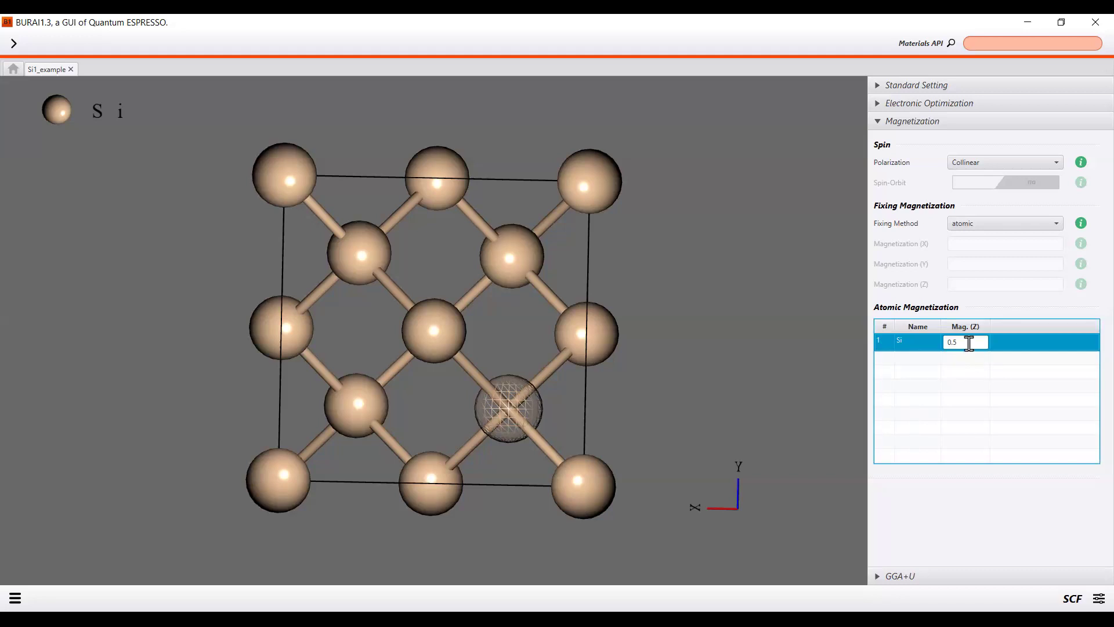
Reset the Z magnetization of Si to 0.00 in the atomic magnetization table.
left_click(968, 343)
key("BackSpace")
key("BackSpace")
key("BackSpace")
type("0.00")
left_click(959, 429)
left_click(842, 423)
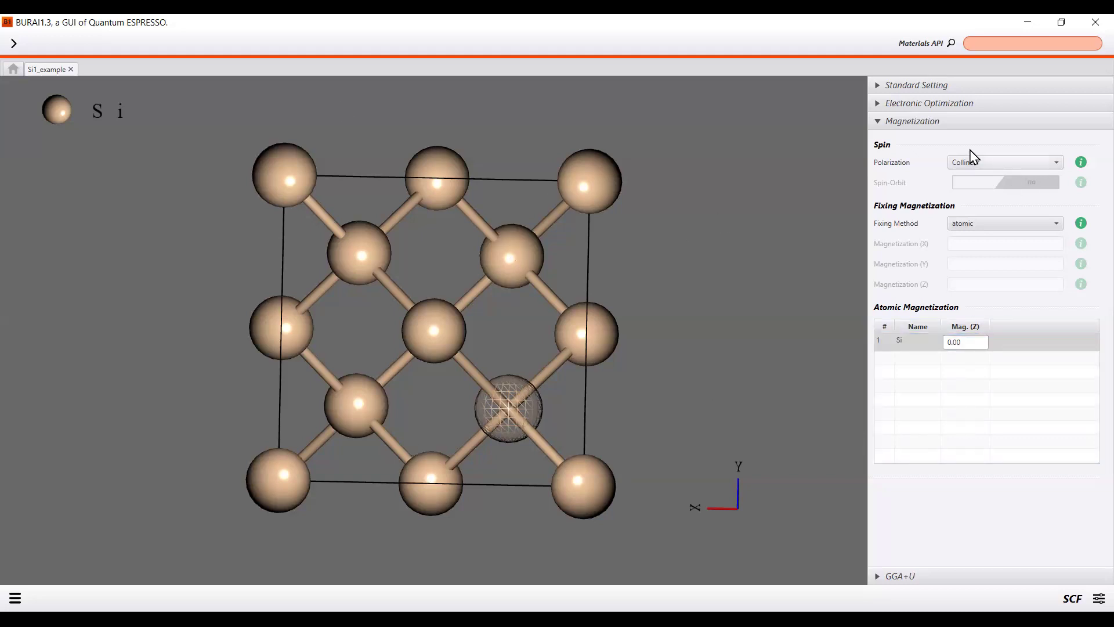
Try the Non-Polarized, Collinear and Non-Collinear spin polarization options to compare the magnetization inputs each one offers.
left_click(979, 168)
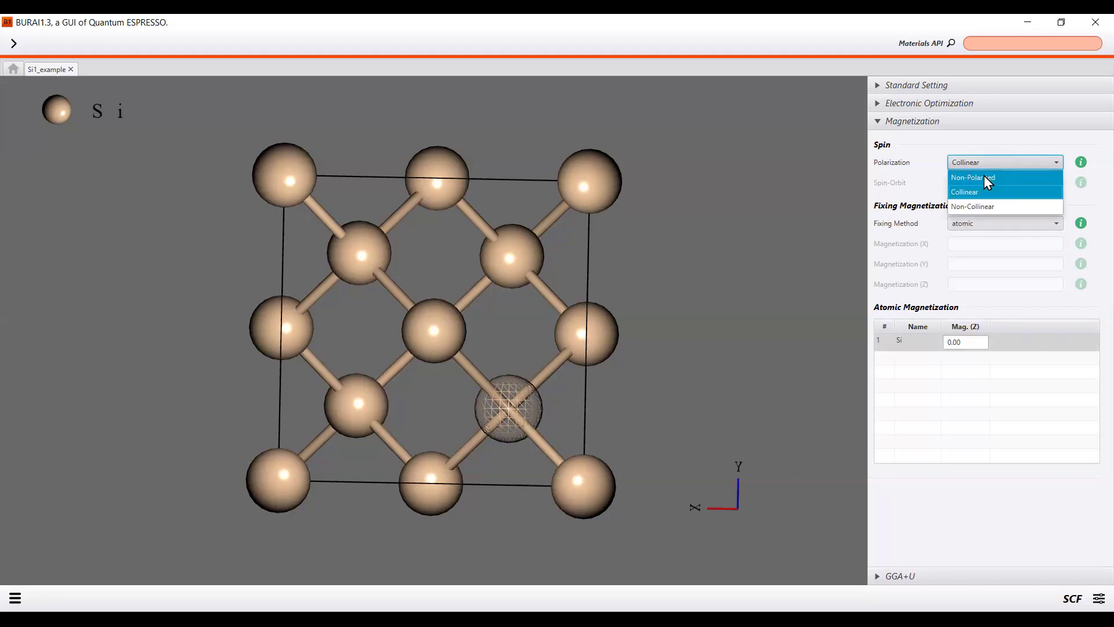
left_click(984, 177)
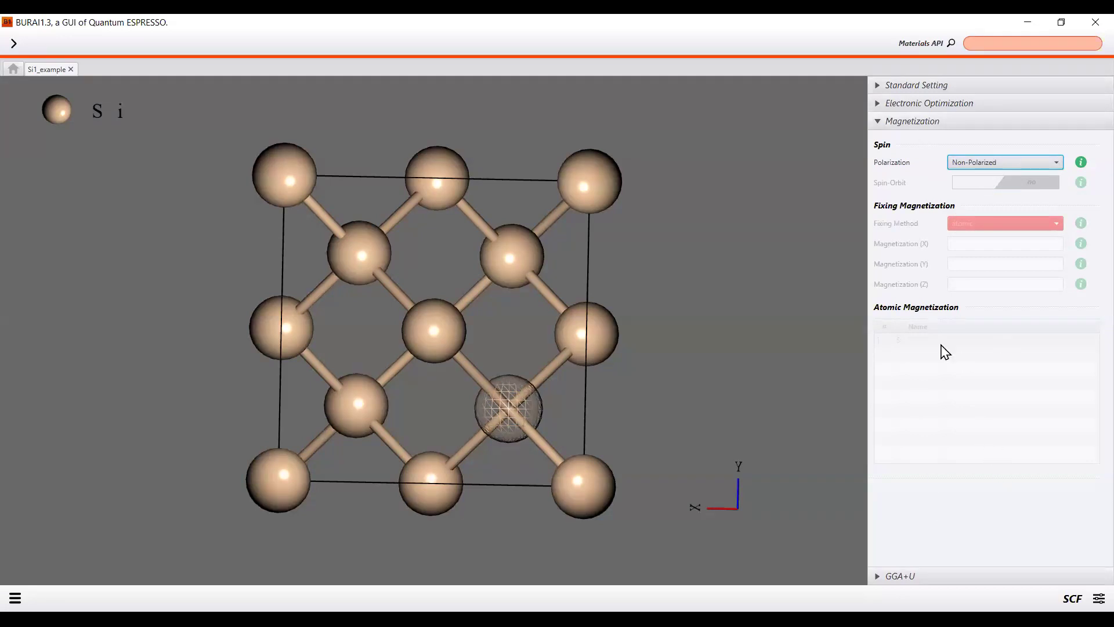
left_click(994, 169)
left_click(984, 191)
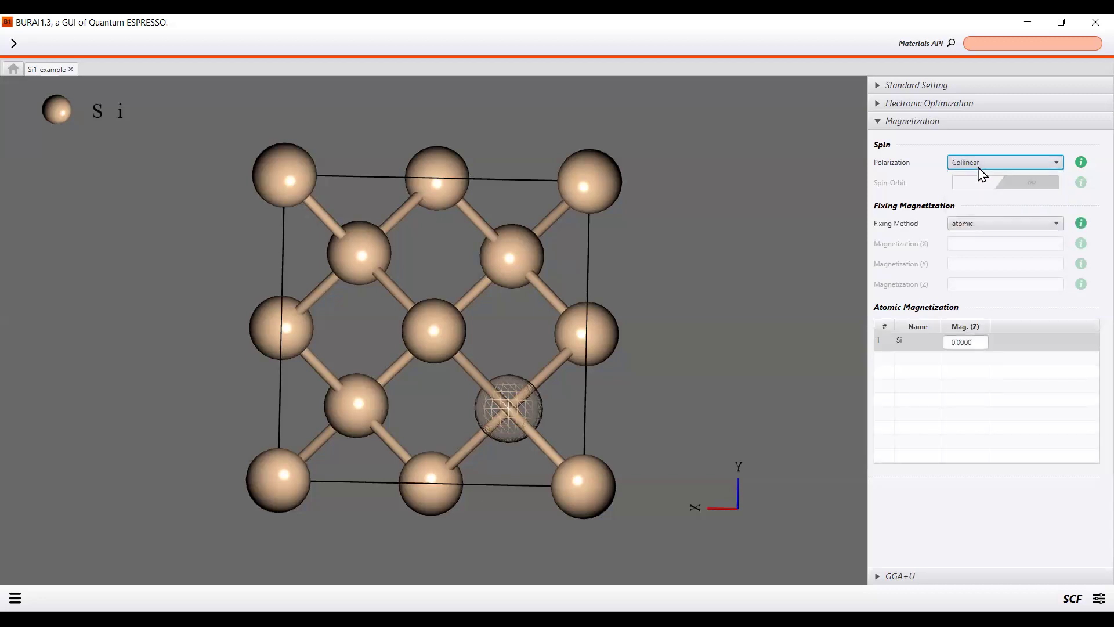
left_click(978, 166)
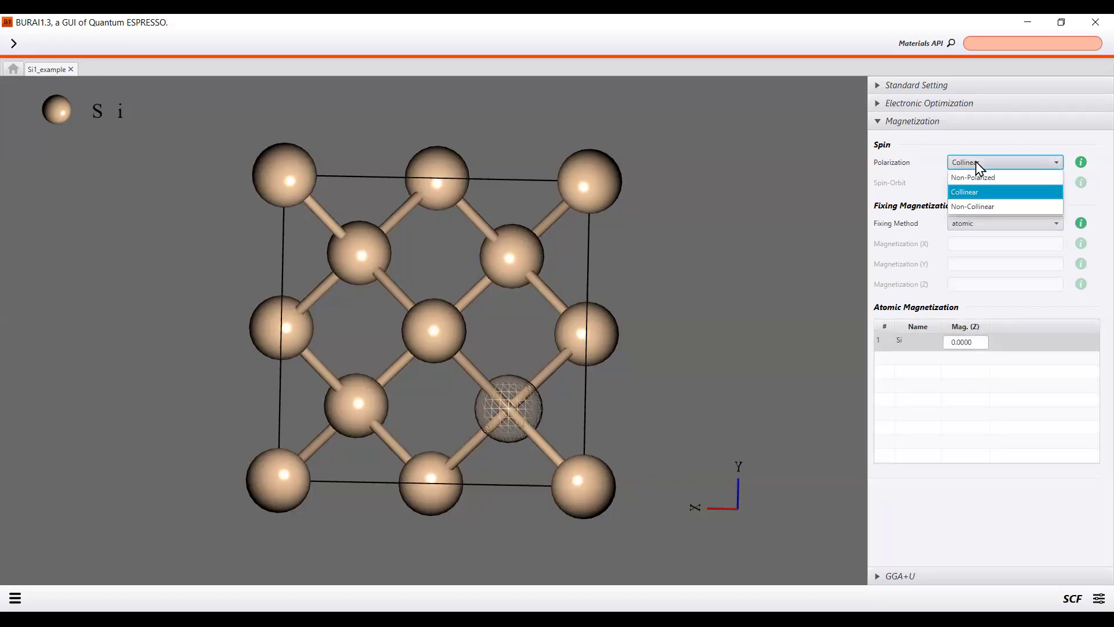
left_click(975, 211)
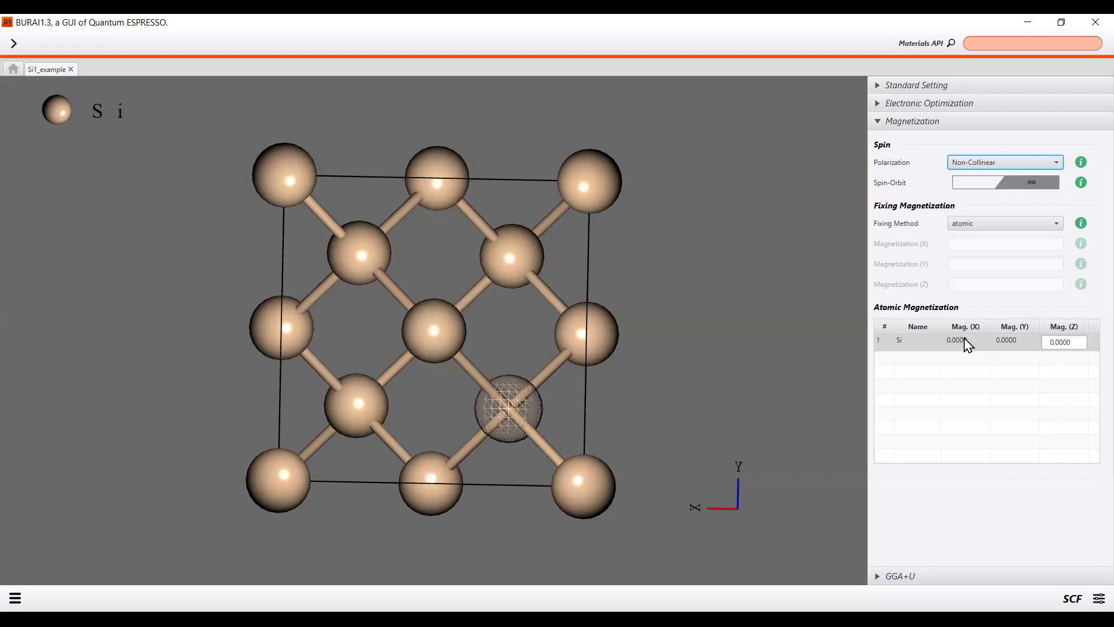
Switch the spin polarization from Non-Collinear through Collinear to Non-Polarized.
left_click(1008, 165)
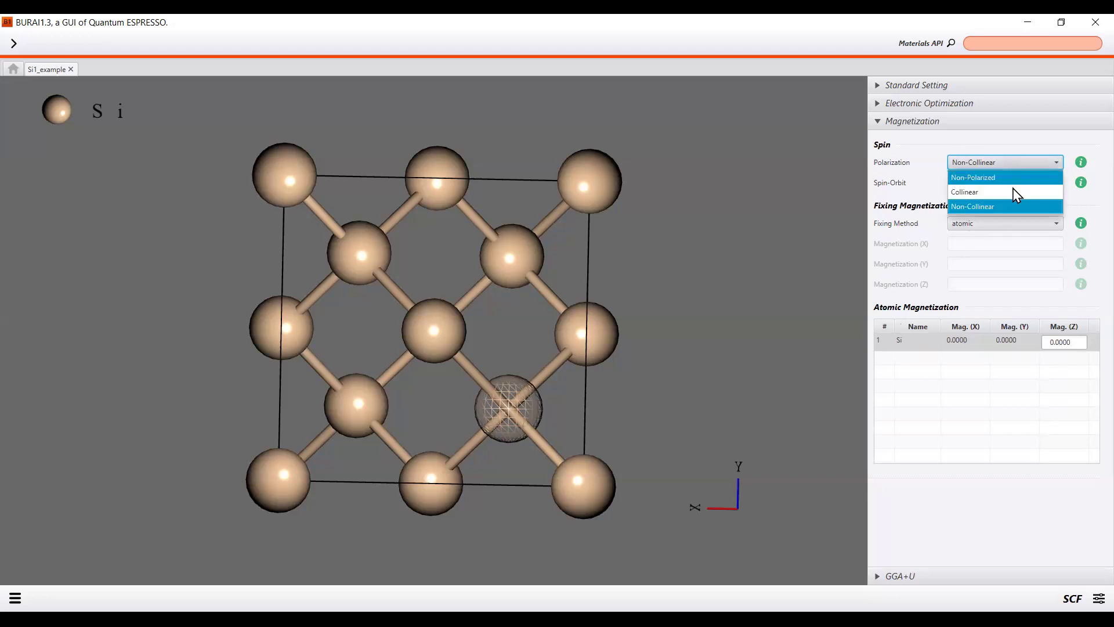
left_click(1012, 192)
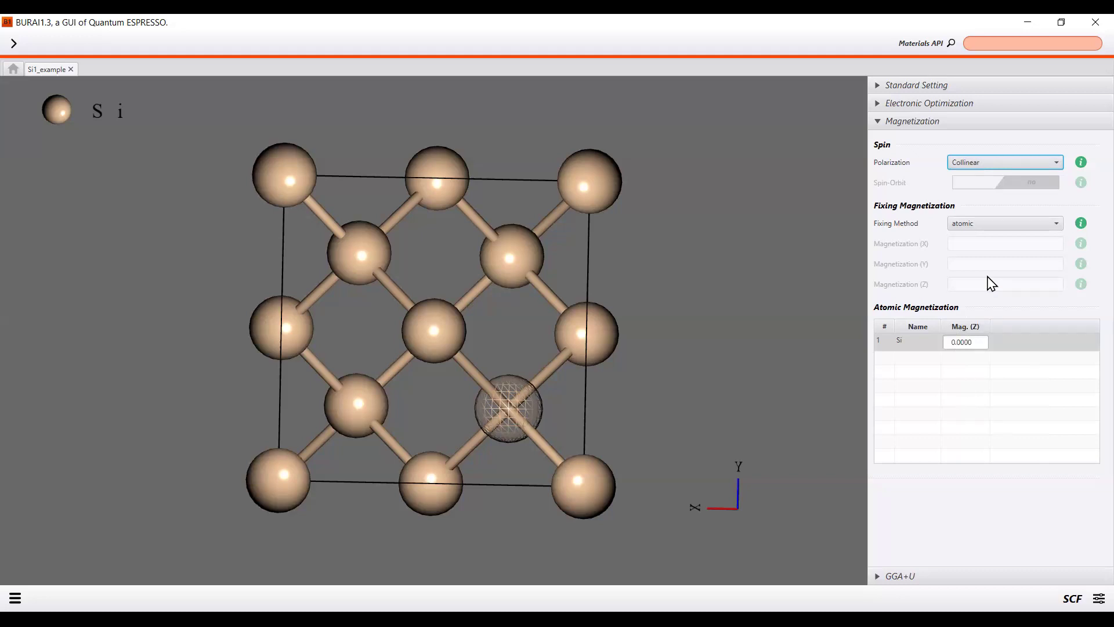
left_click(993, 164)
left_click(999, 177)
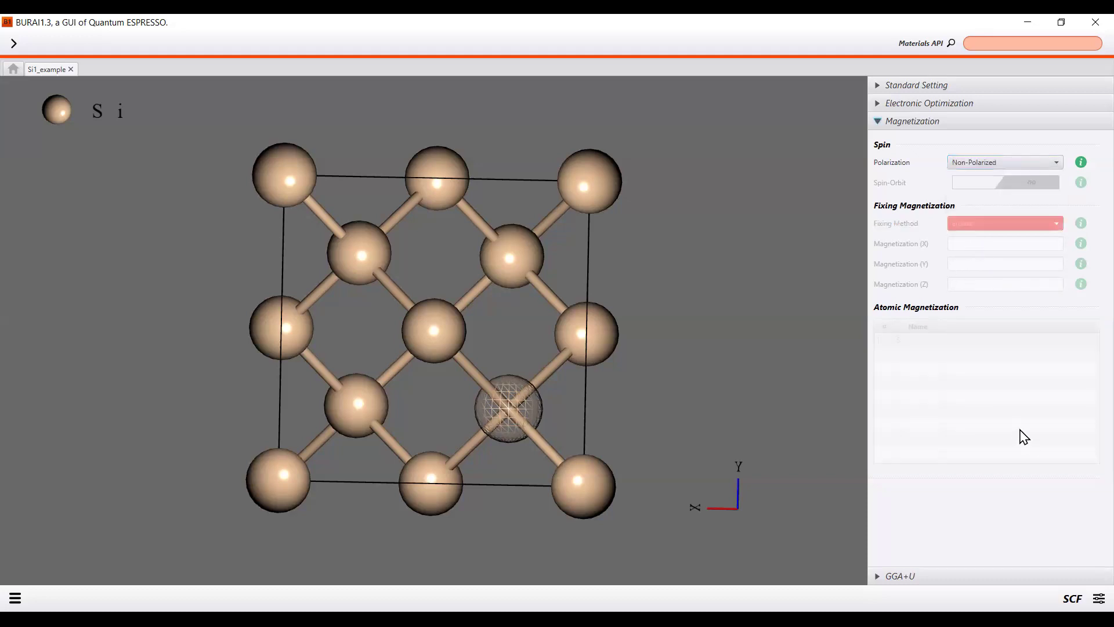
Try applying GGA+U with a Hubbard parameter of 0.5 eV for Si, and turn GGA+U back off.
left_click(900, 577)
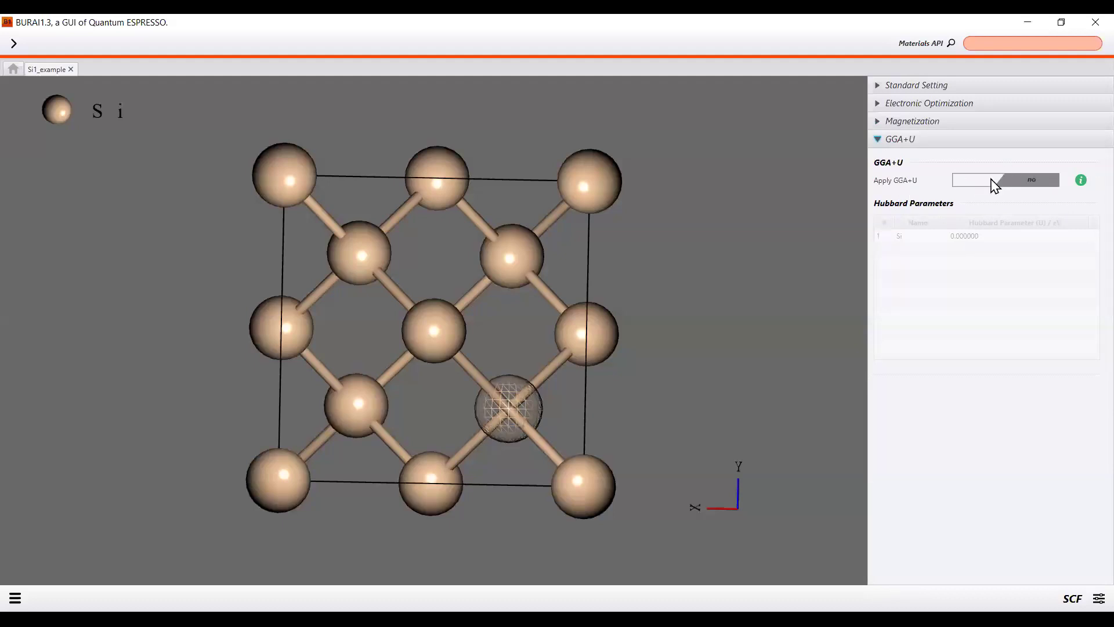
left_click(993, 183)
left_click(958, 236)
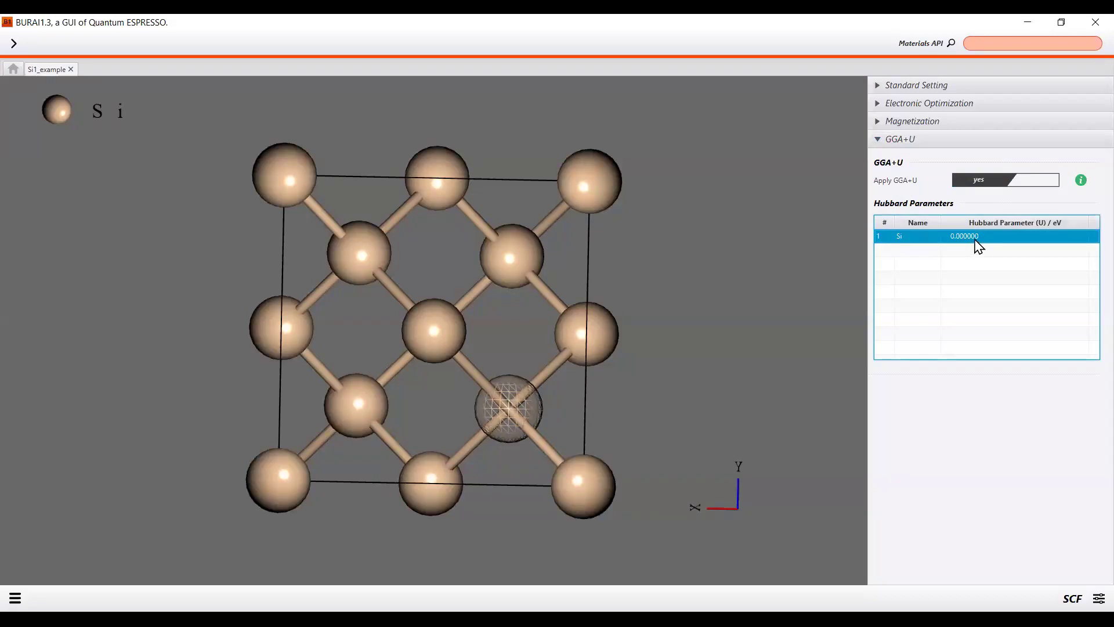
left_click(975, 238)
type("0.5")
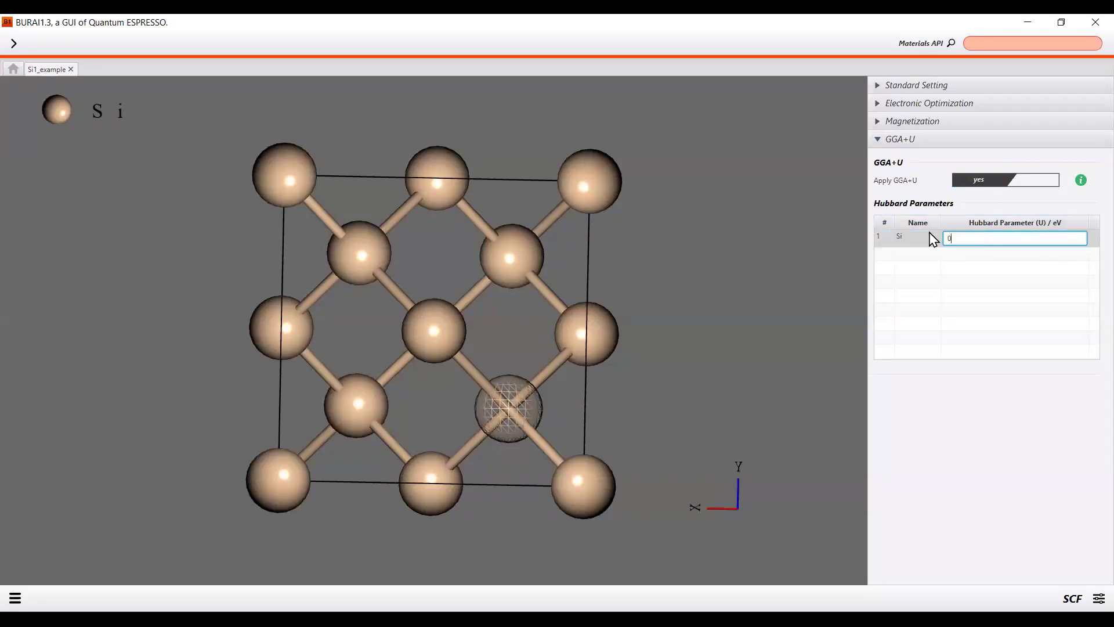
left_click(958, 286)
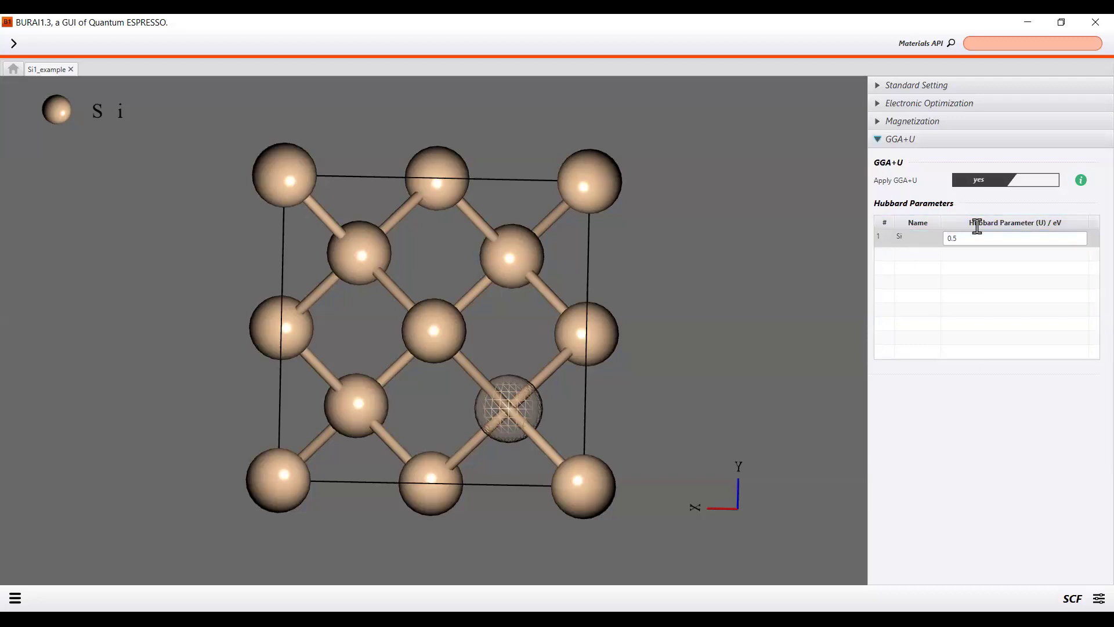
left_click(1000, 184)
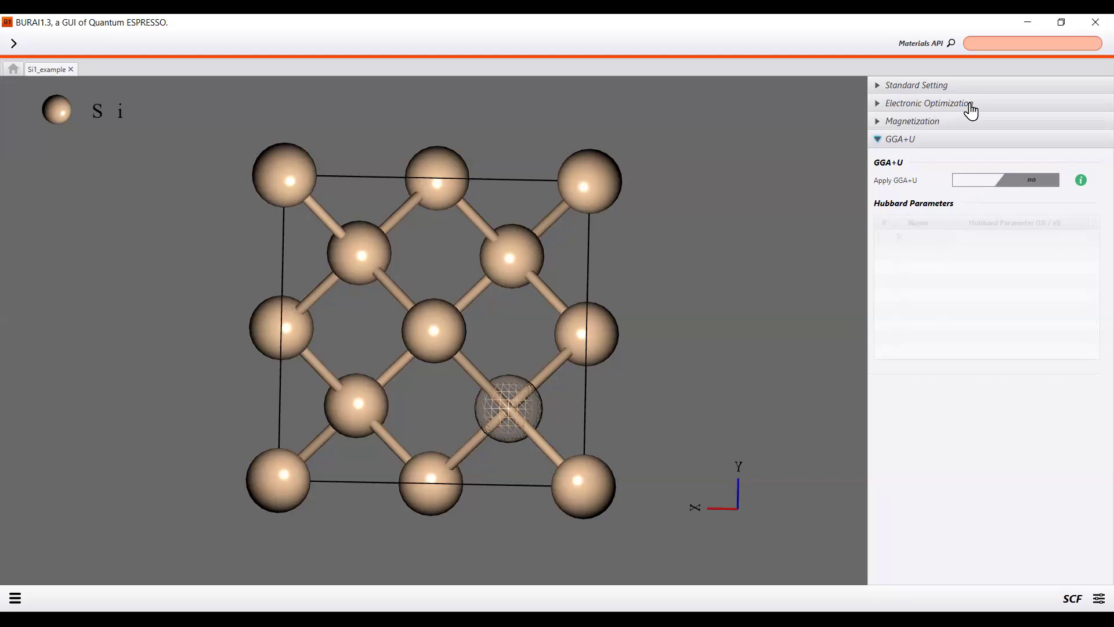
Return to the standard SCF settings and check the wave function cutoff.
left_click(955, 85)
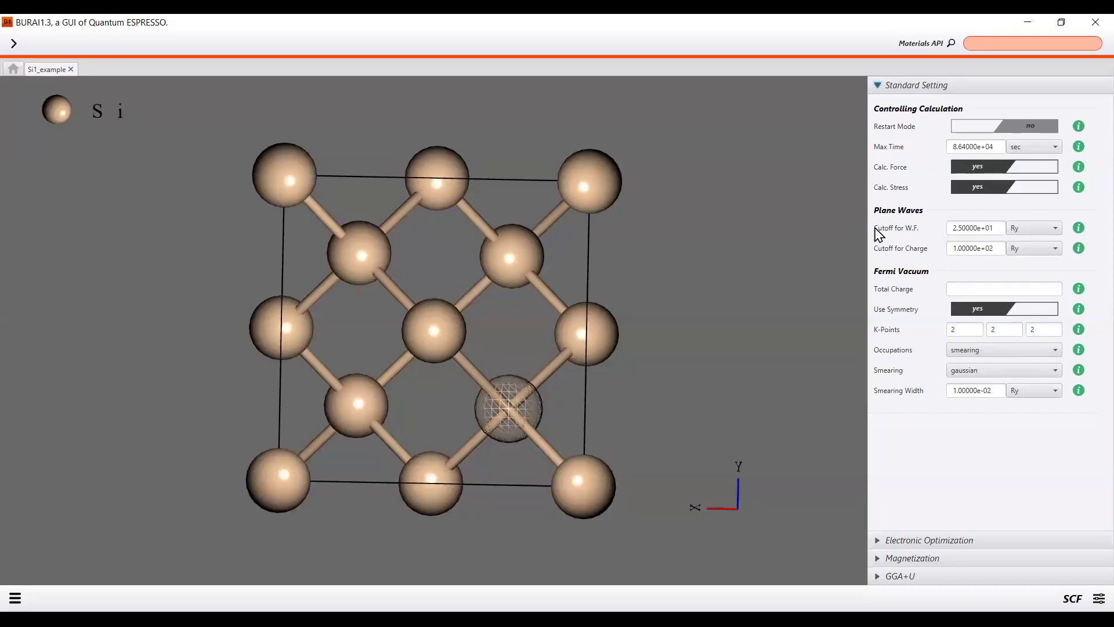
left_click(999, 228)
key("ctrl+a")
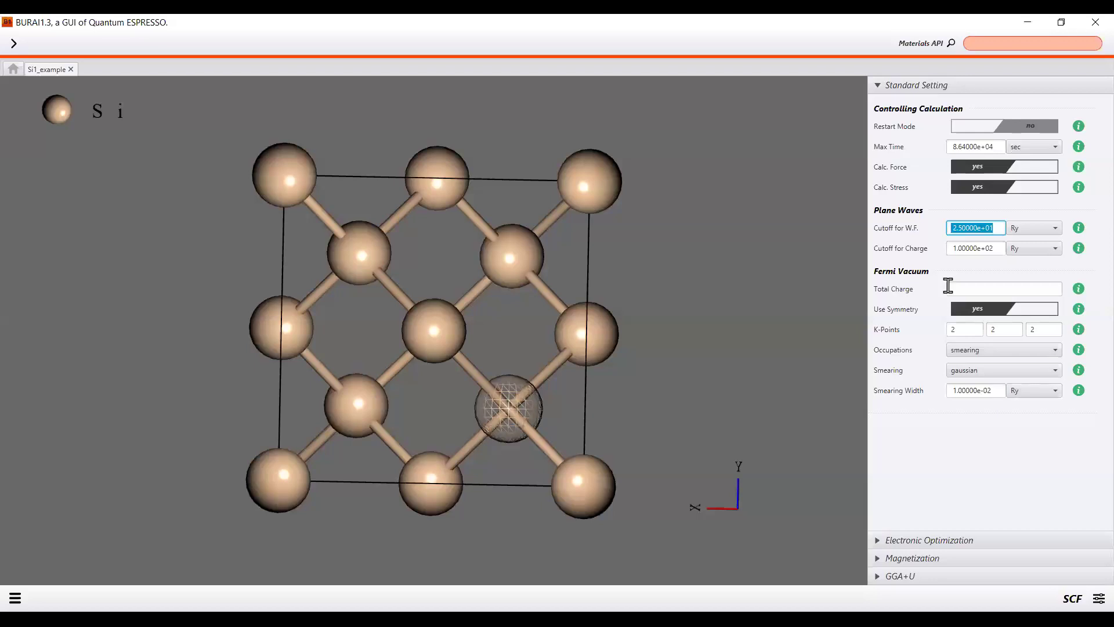
left_click(926, 237)
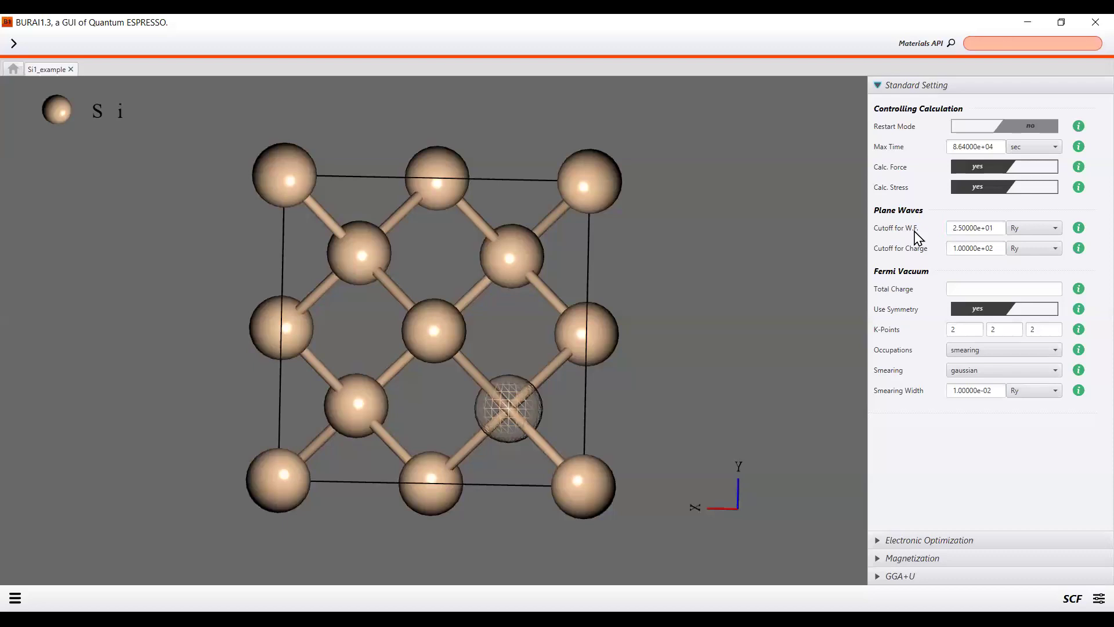
Examine the wave function cutoff value and its Ry unit in the plane-wave settings.
left_click(994, 226)
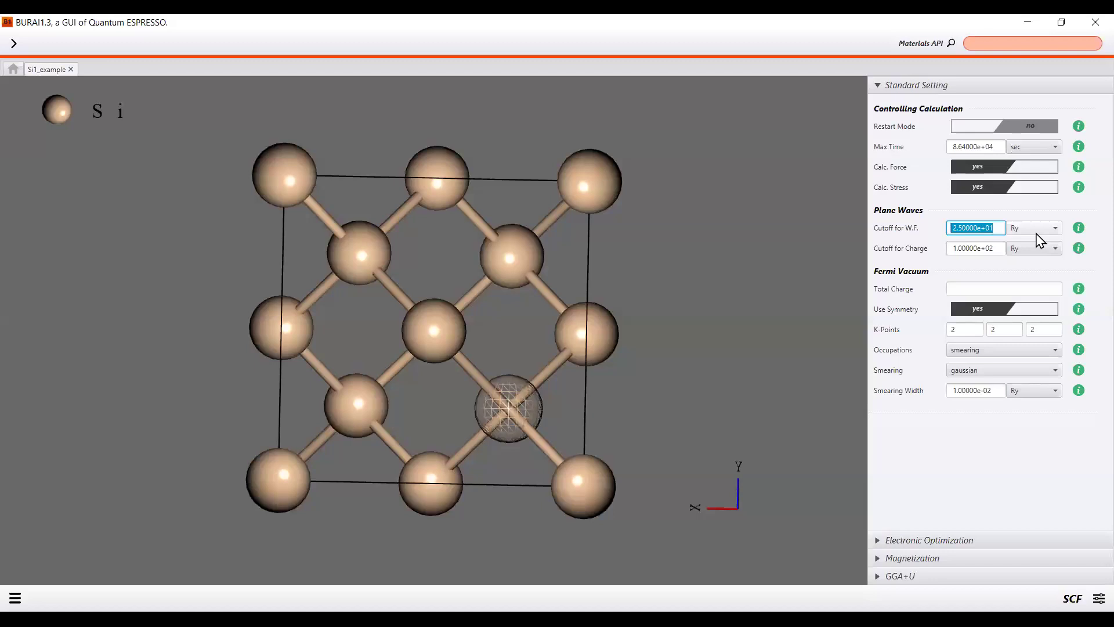
left_click(1010, 469)
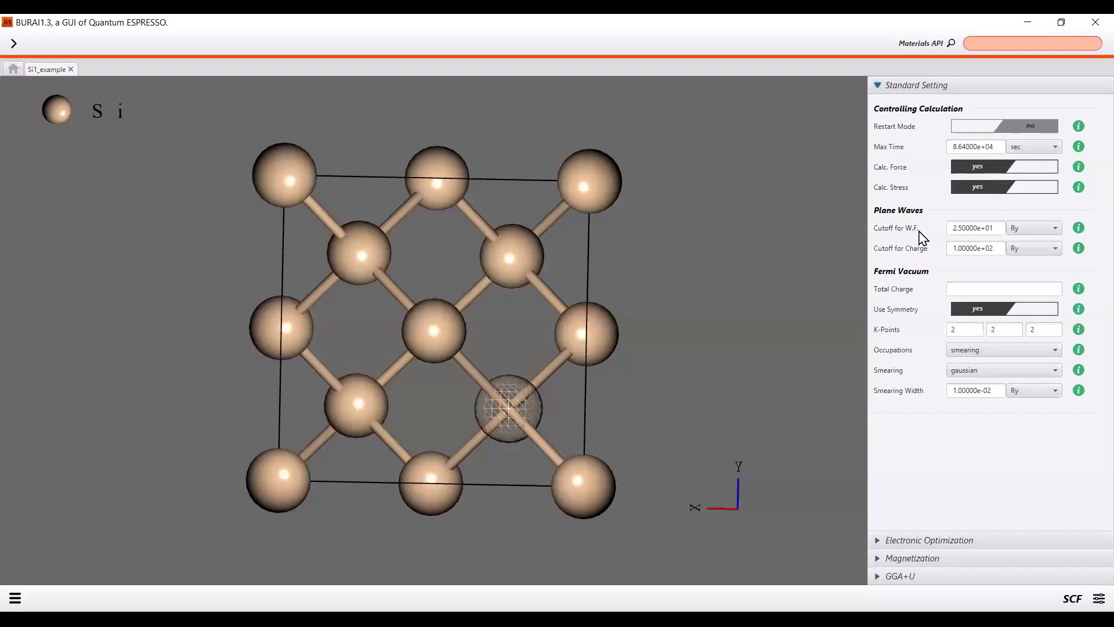
left_click_drag(996, 227, 948, 228)
left_click(990, 463)
double_click(992, 228)
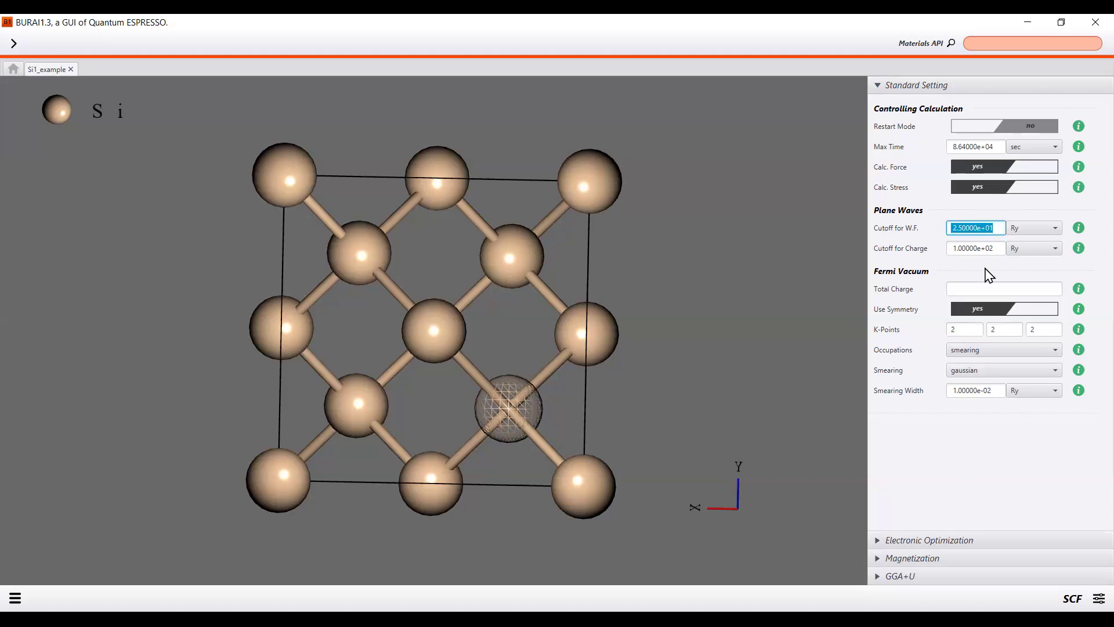
left_click(993, 227)
double_click(995, 228)
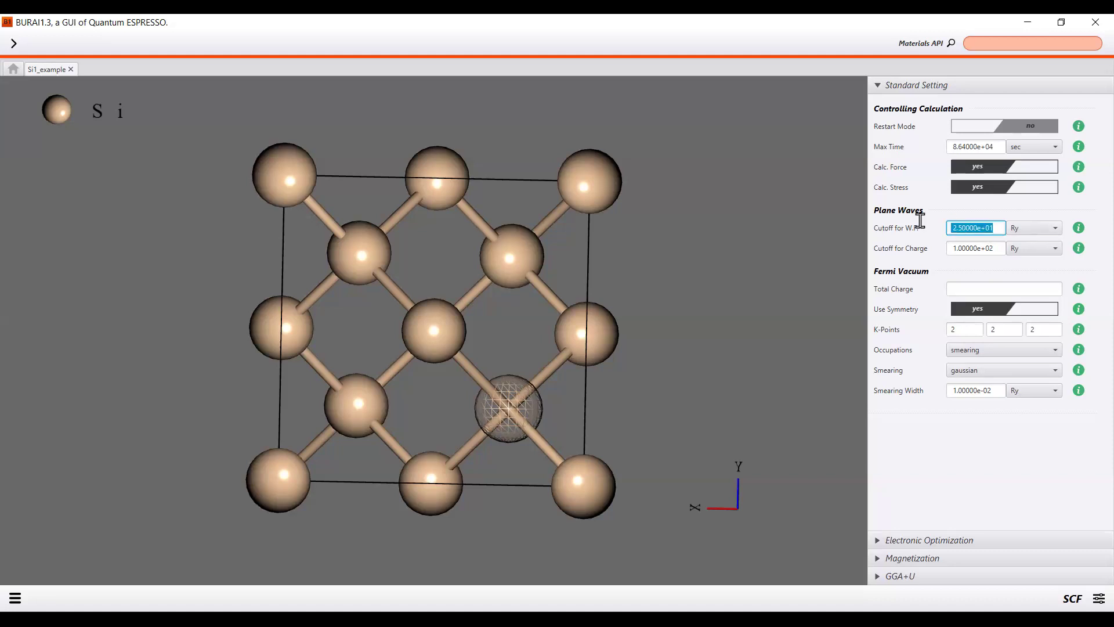
left_click(991, 455)
mouse_move(991, 241)
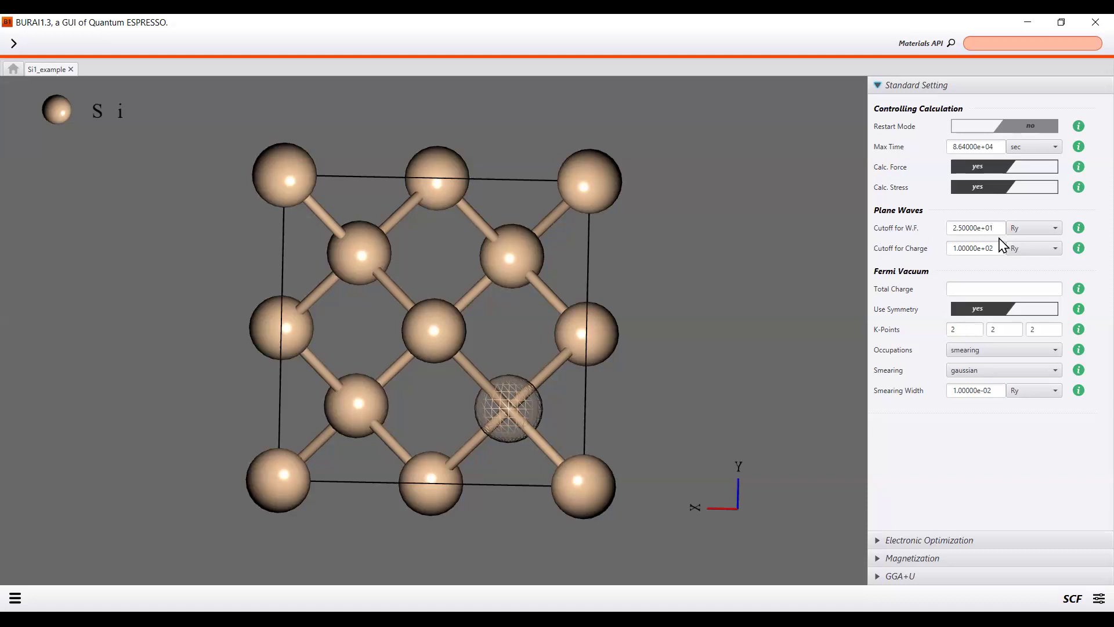
Compare the wave function cutoff with the charge density cutoff in the plane-wave settings.
left_click_drag(998, 227, 948, 223)
left_click(967, 228)
left_click(966, 252)
mouse_move(948, 224)
left_mouse_down()
mouse_move(1005, 227)
mouse_move(948, 245)
left_mouse_up()
left_click(904, 232)
left_click(967, 222)
left_click(967, 248)
left_click(975, 226)
left_click(975, 262)
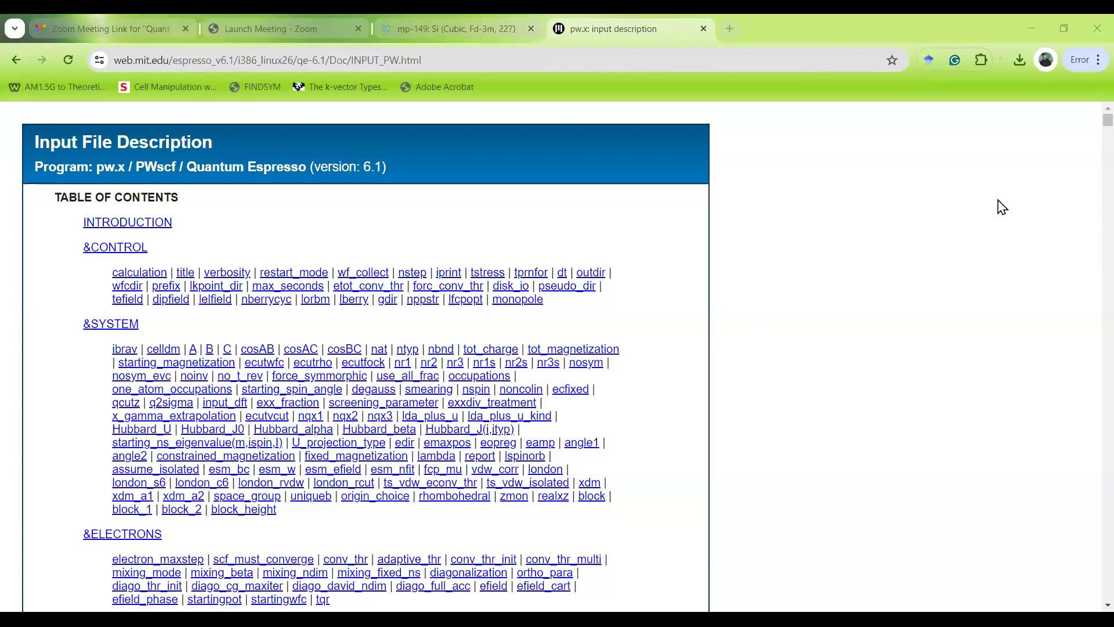
In the web browser, return to the "pw.x mit" search results and open MIT's Input File Description for pw.x.
triple_click(226, 148)
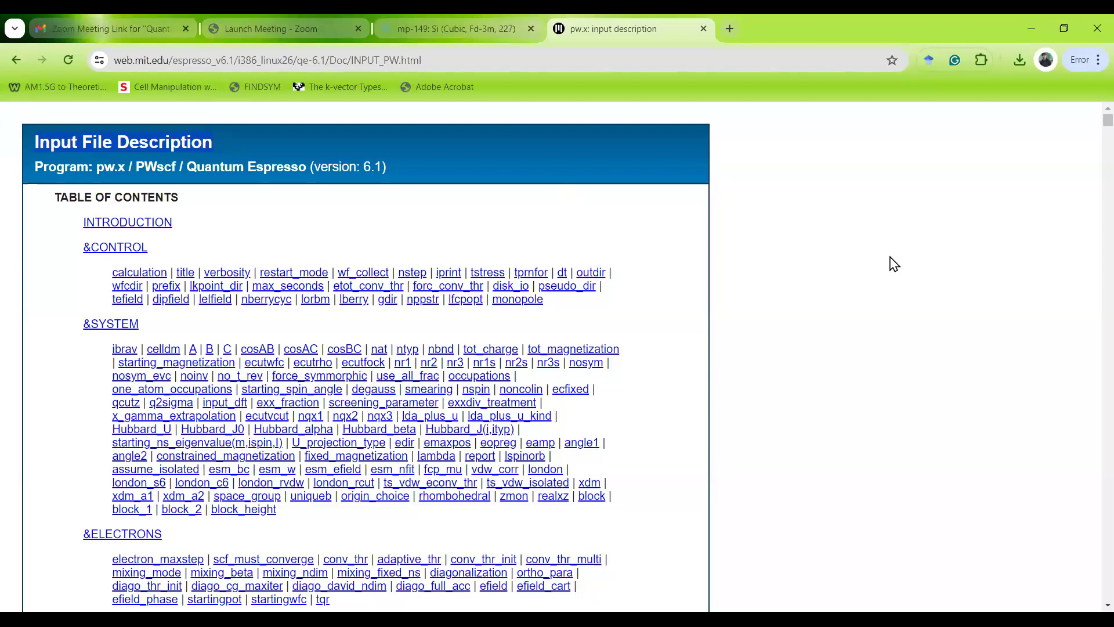
left_click(839, 229)
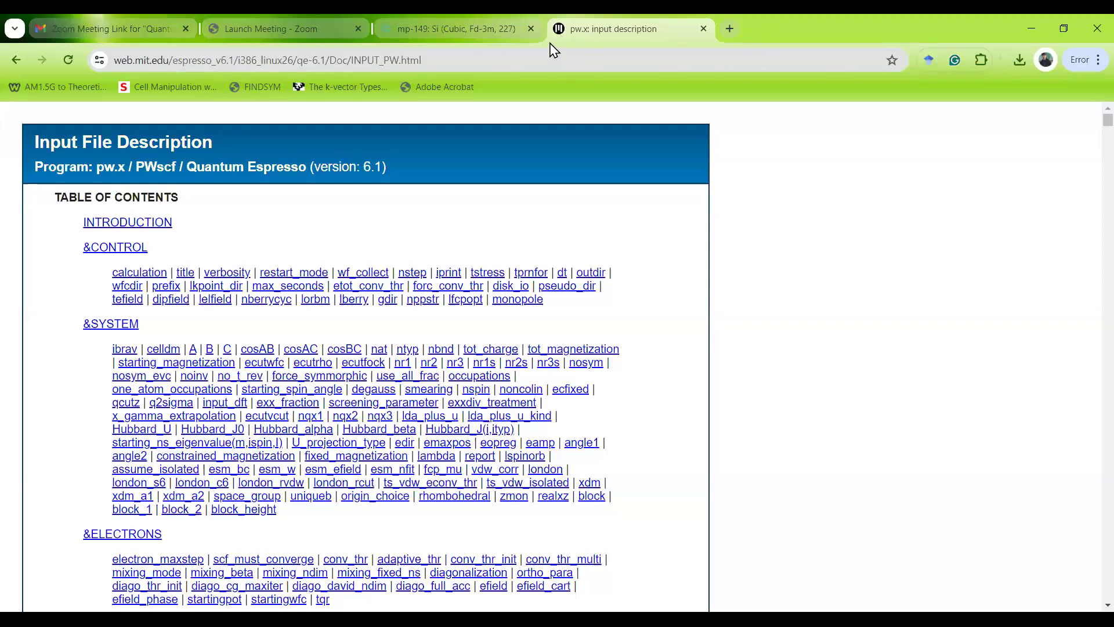
left_click(20, 60)
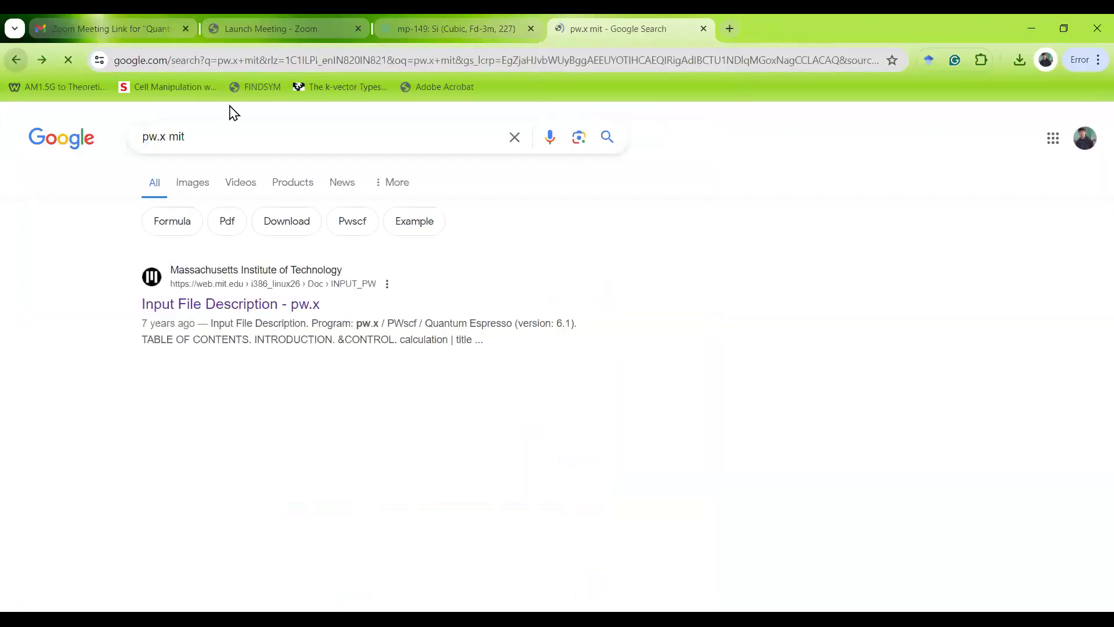
left_click(190, 141)
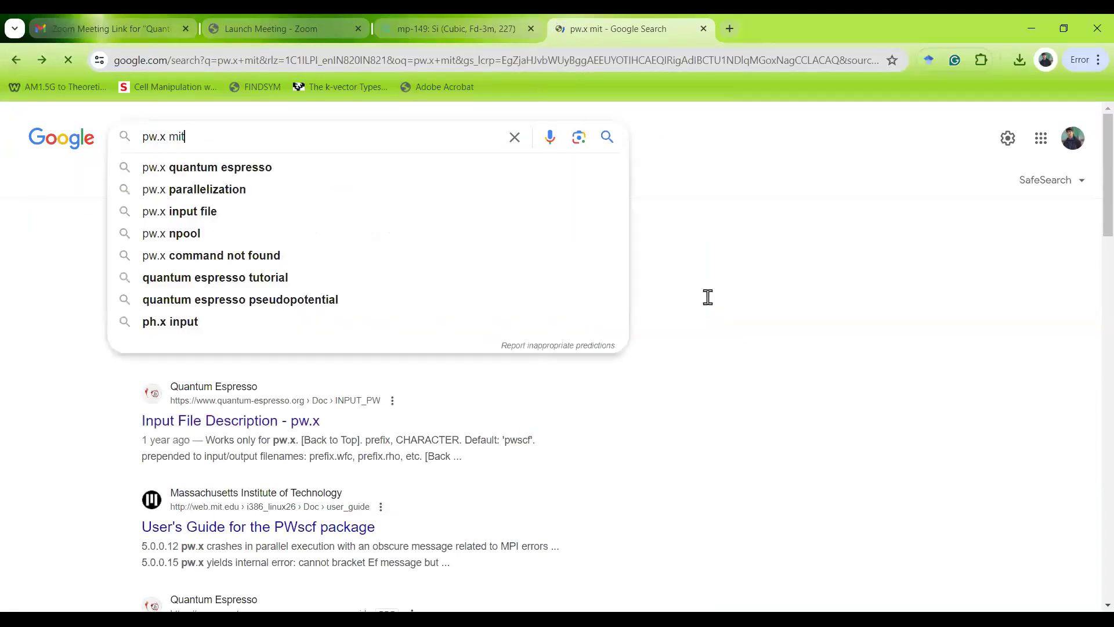
left_click(778, 281)
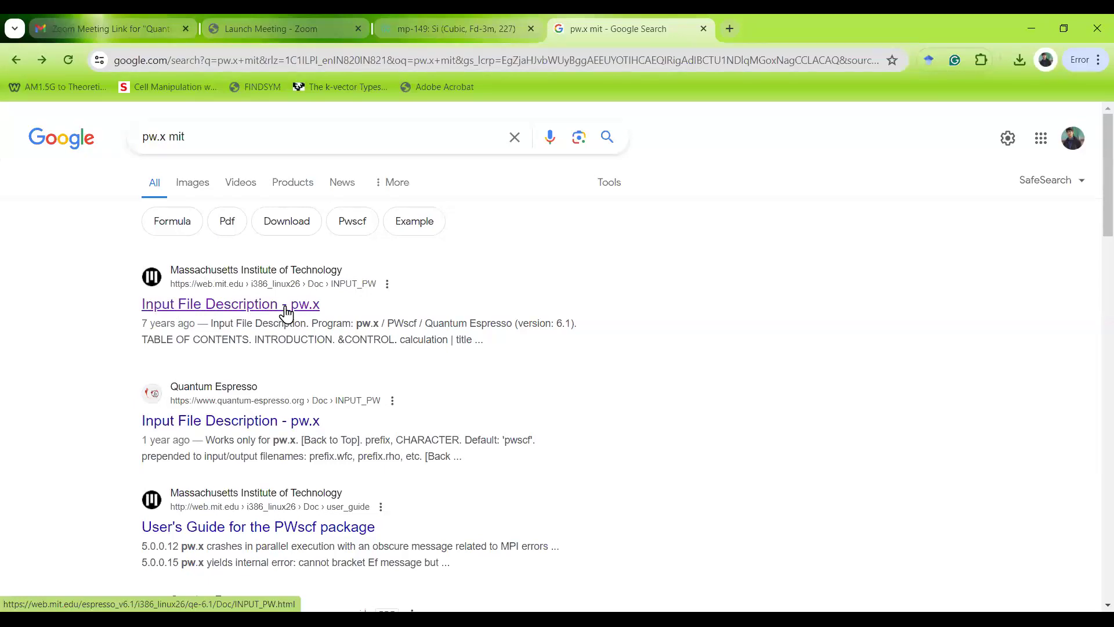
left_click(286, 313)
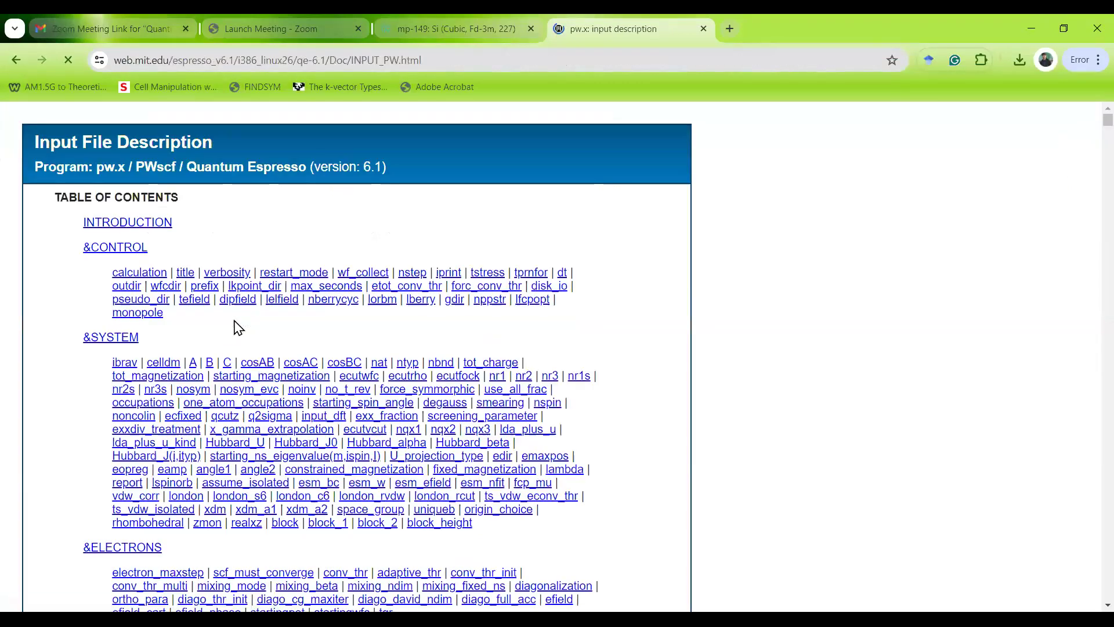
Open the calculation variable under &CONTROL and review its options from 'scf' to 'vc-md'.
scroll(27, 328, "down", 1)
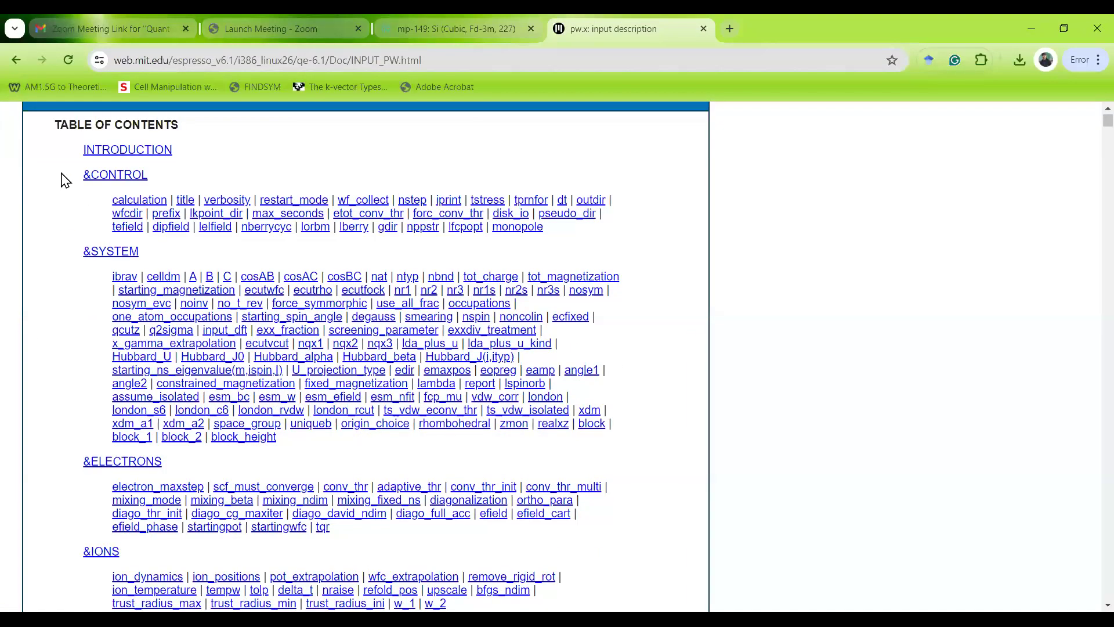
left_click(132, 202)
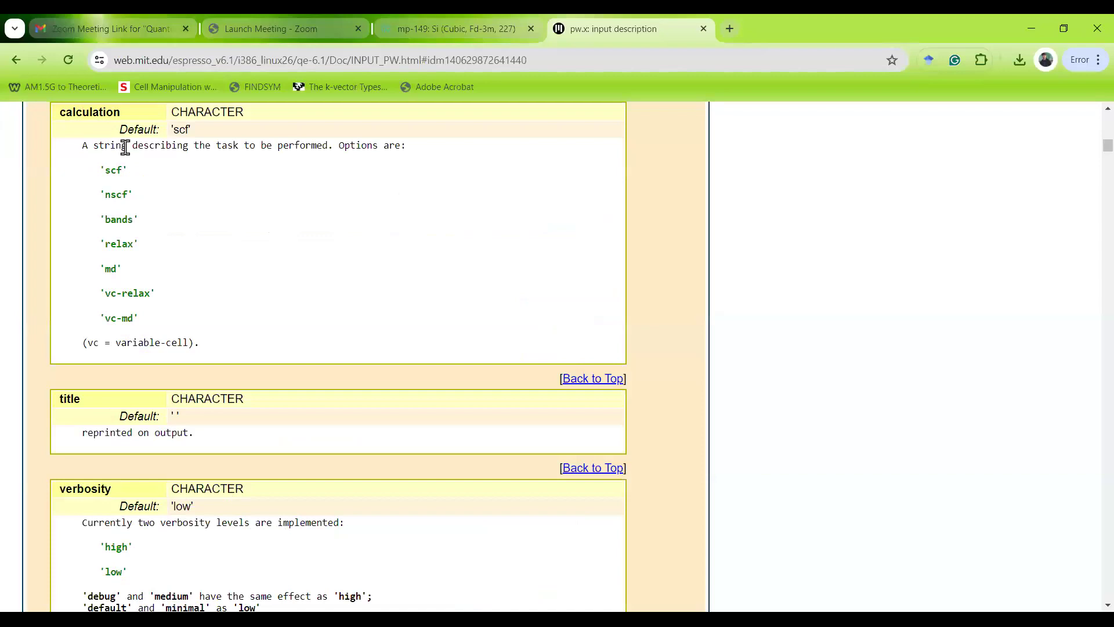
left_click_drag(110, 170, 110, 222)
left_click(112, 273)
left_click_drag(112, 273, 144, 323)
left_click(231, 319)
Browse the descriptions of the remaining &CONTROL variables and return to the table of contents.
scroll(246, 259, "down", 4)
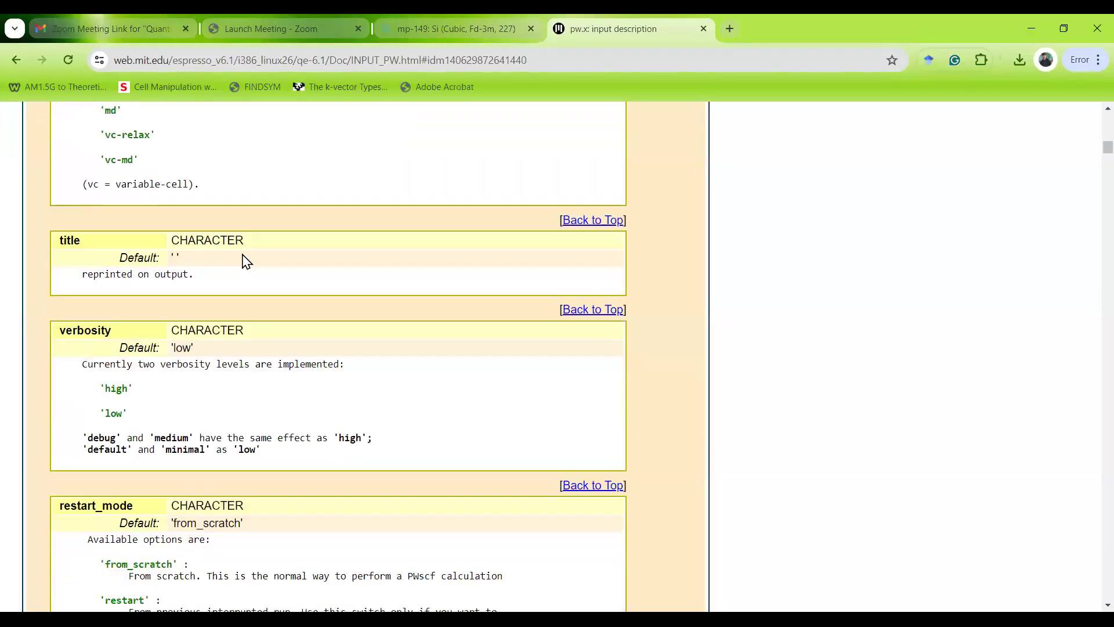
scroll(246, 259, "down", 3)
scroll(246, 259, "down", 17)
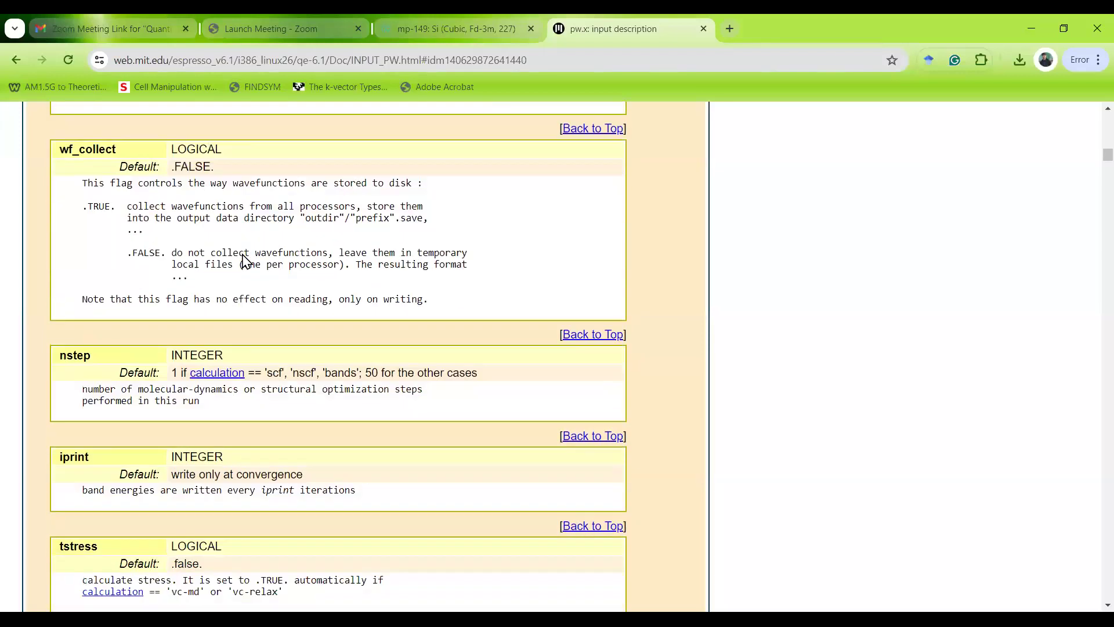
scroll(244, 260, "down", 20)
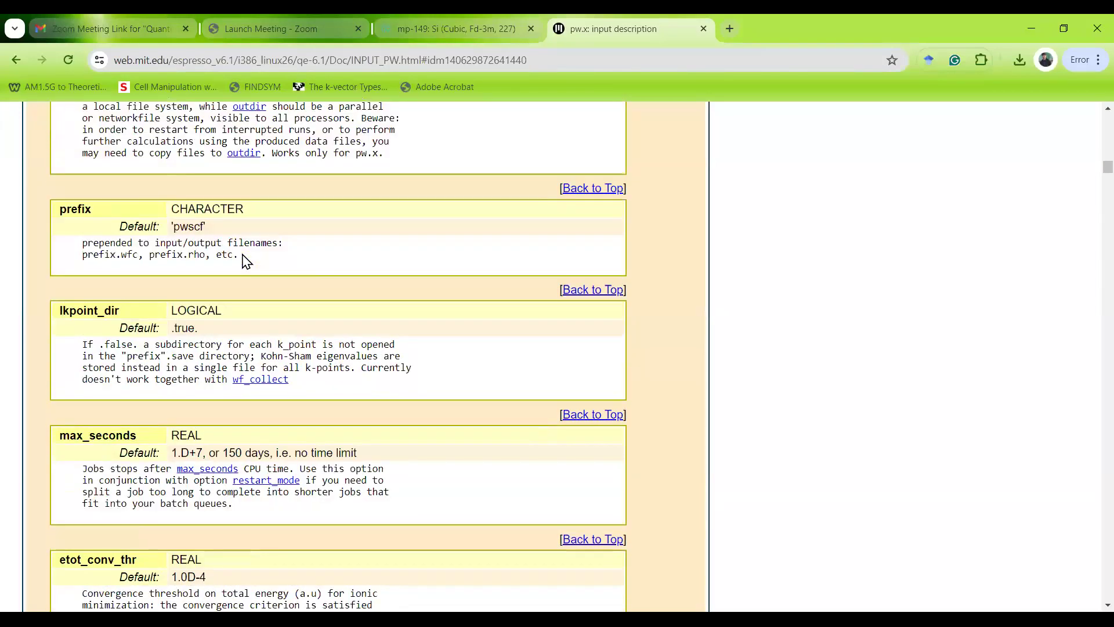
scroll(246, 259, "down", 20)
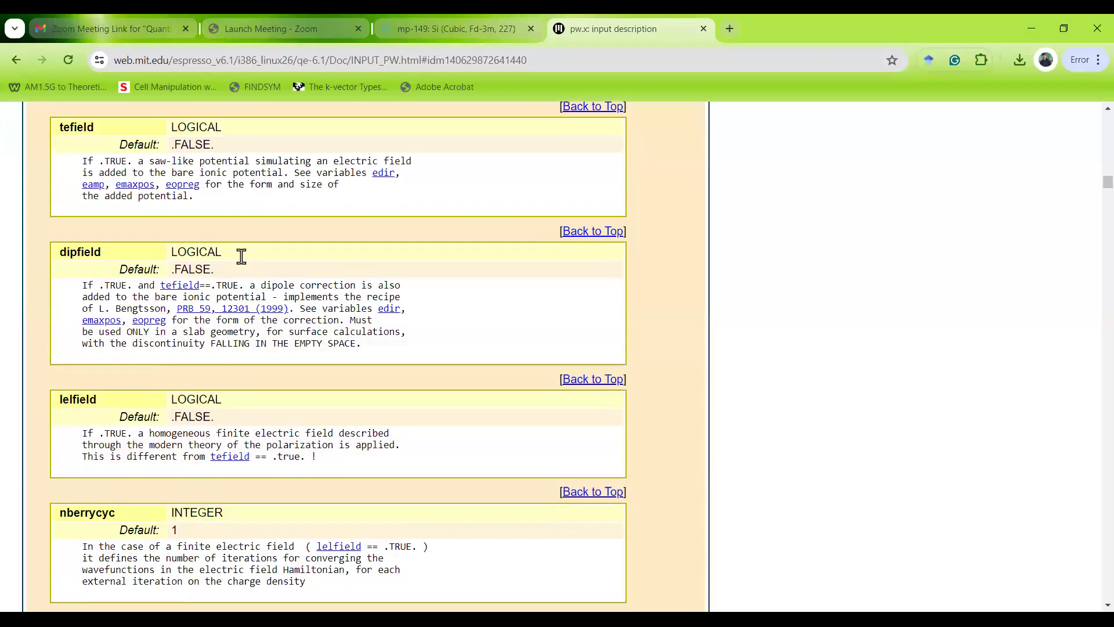
scroll(233, 297, "up", 20)
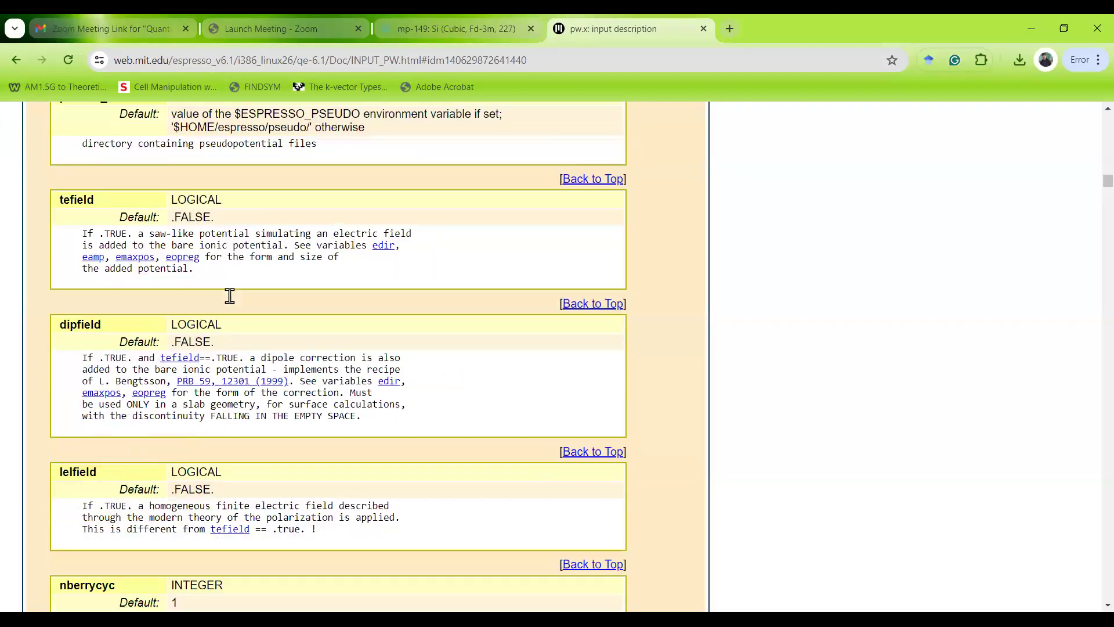
scroll(230, 297, "up", 20)
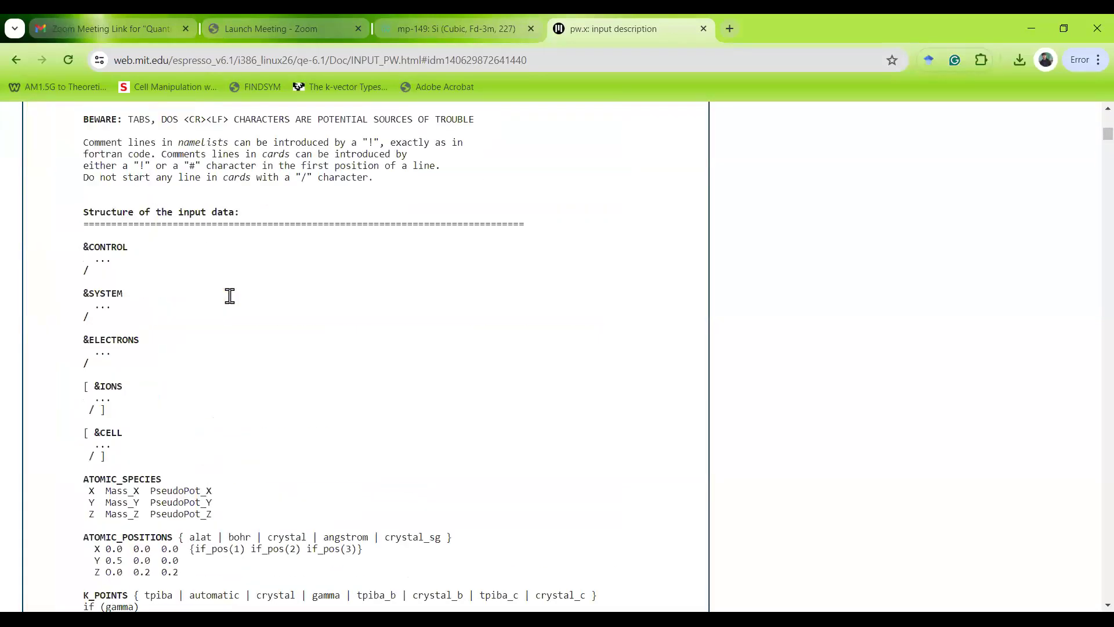
scroll(232, 303, "up", 5)
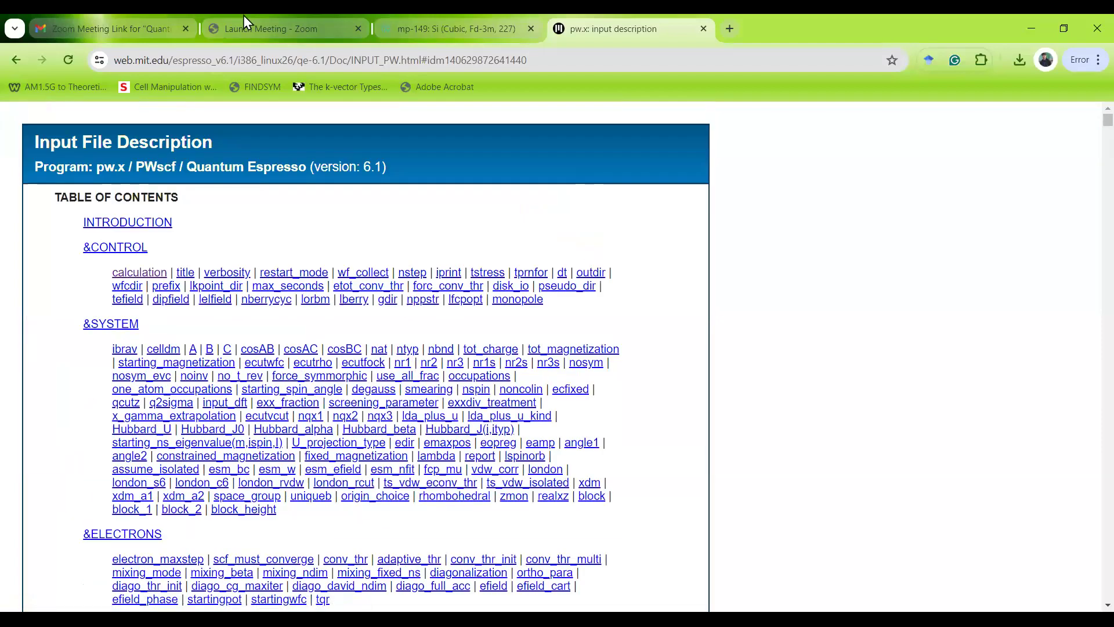
Search the pw.x documentation for "smea" and go to the occupations variable in the &SYSTEM section.
scroll(168, 390, "down", 1)
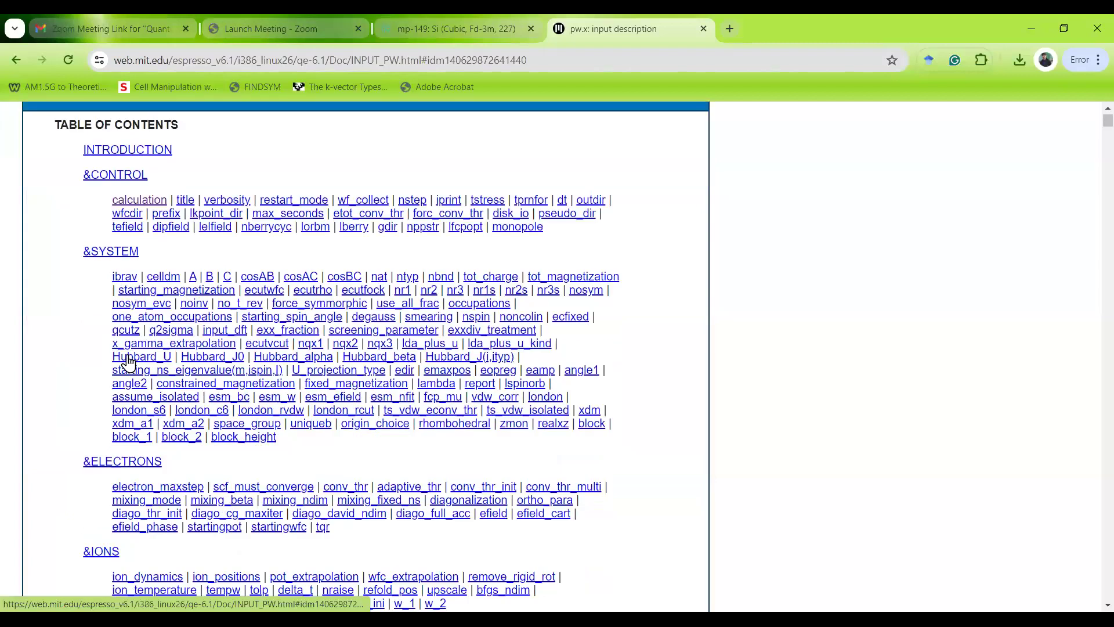
scroll(332, 392, "down", 2)
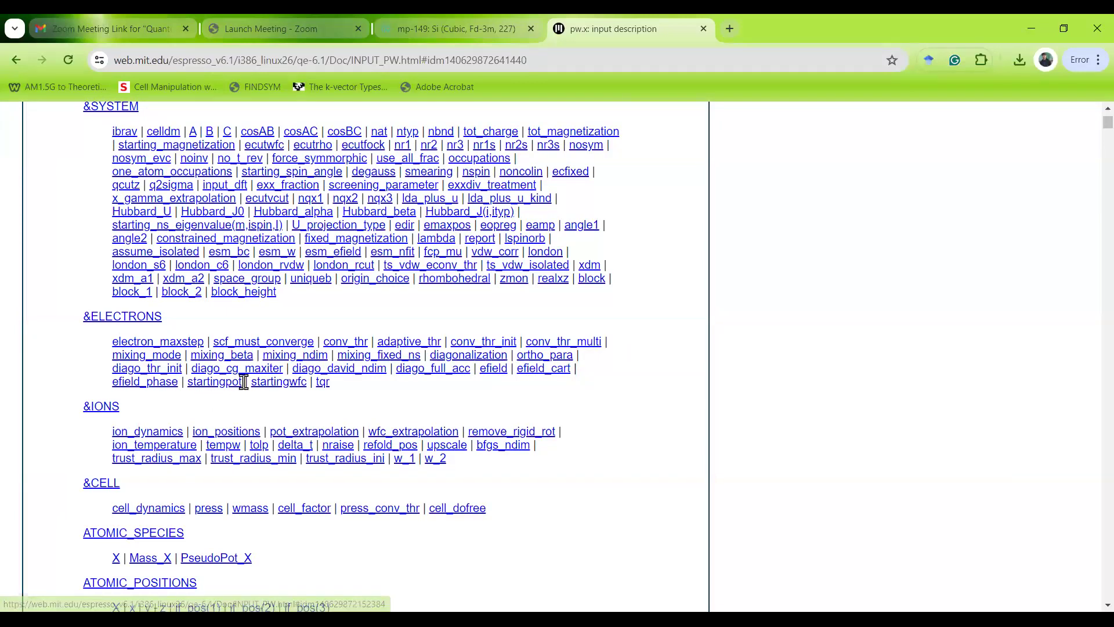
key("ctrl+f")
type("sm")
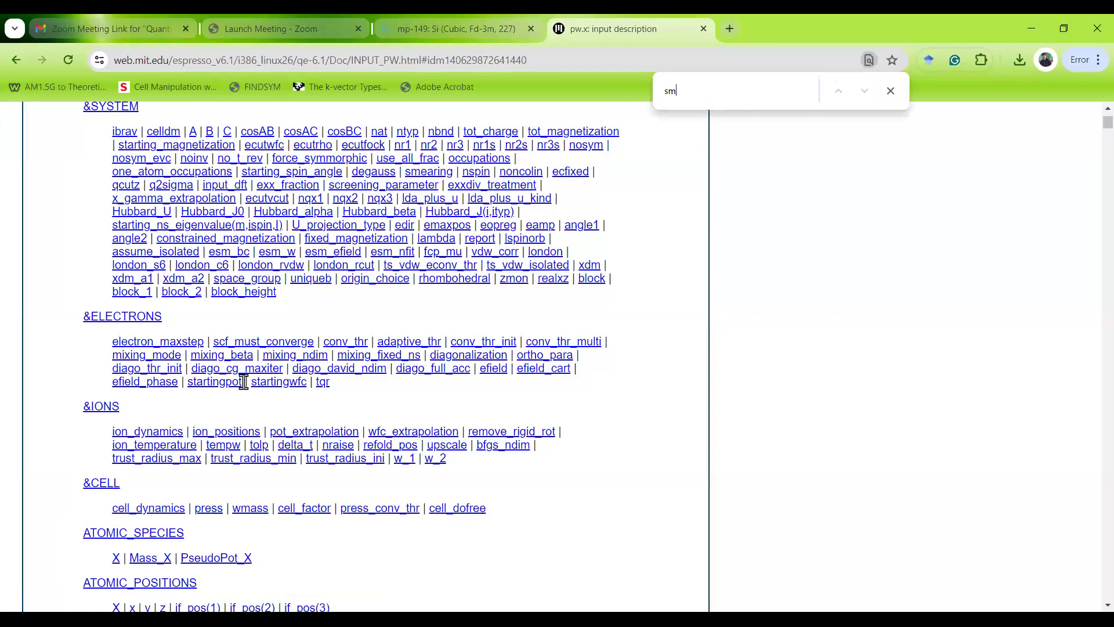
type("ea")
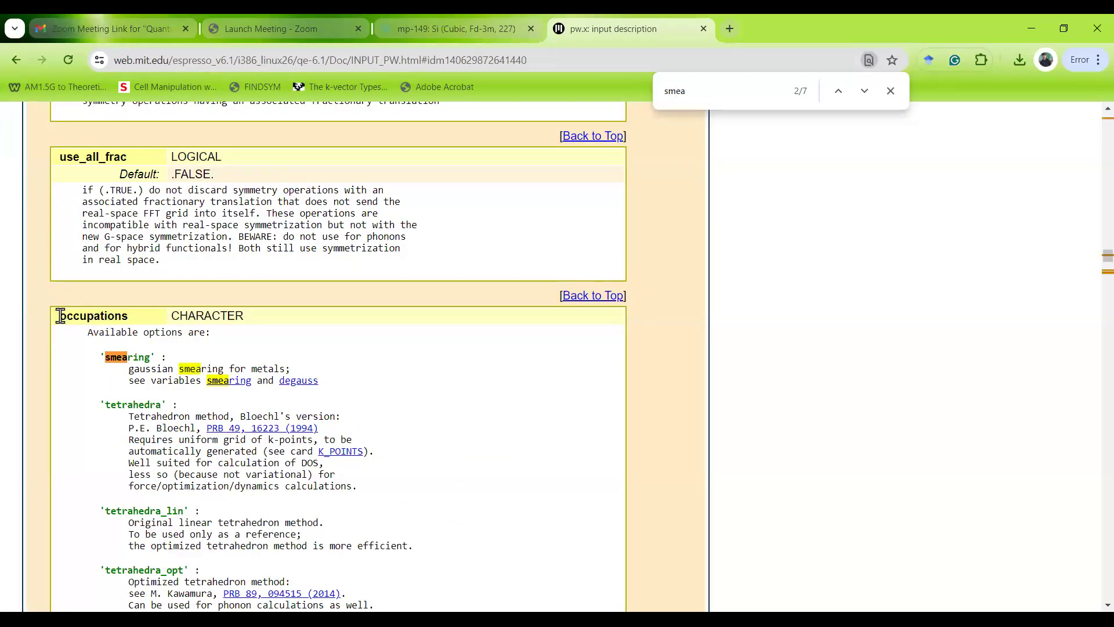
left_click_drag(58, 316, 128, 315)
scroll(441, 313, "down", 3)
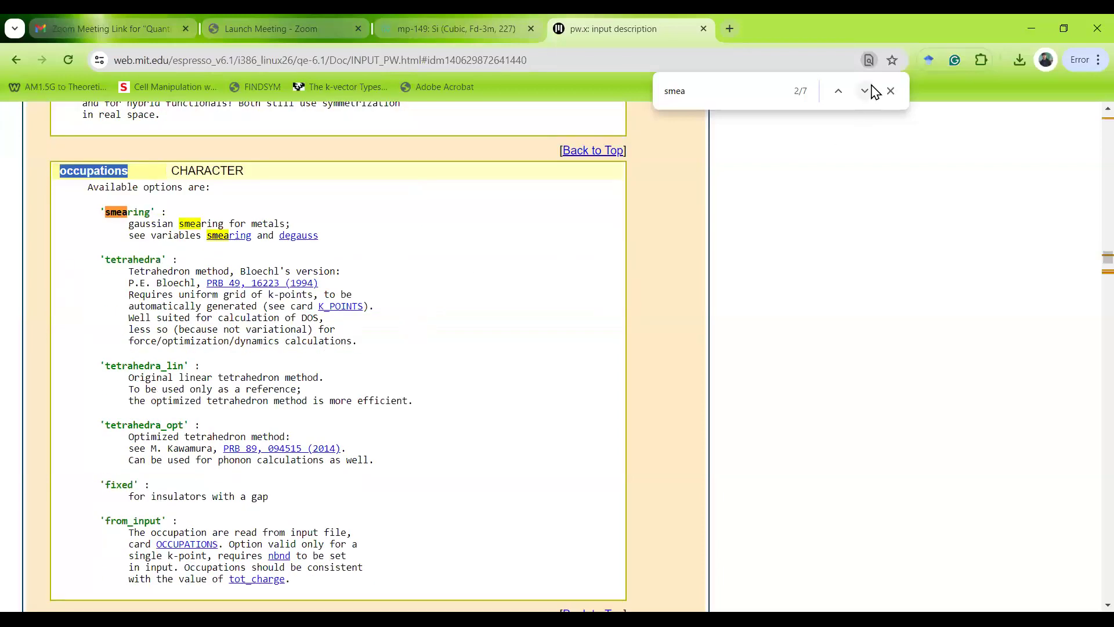
left_click(891, 90)
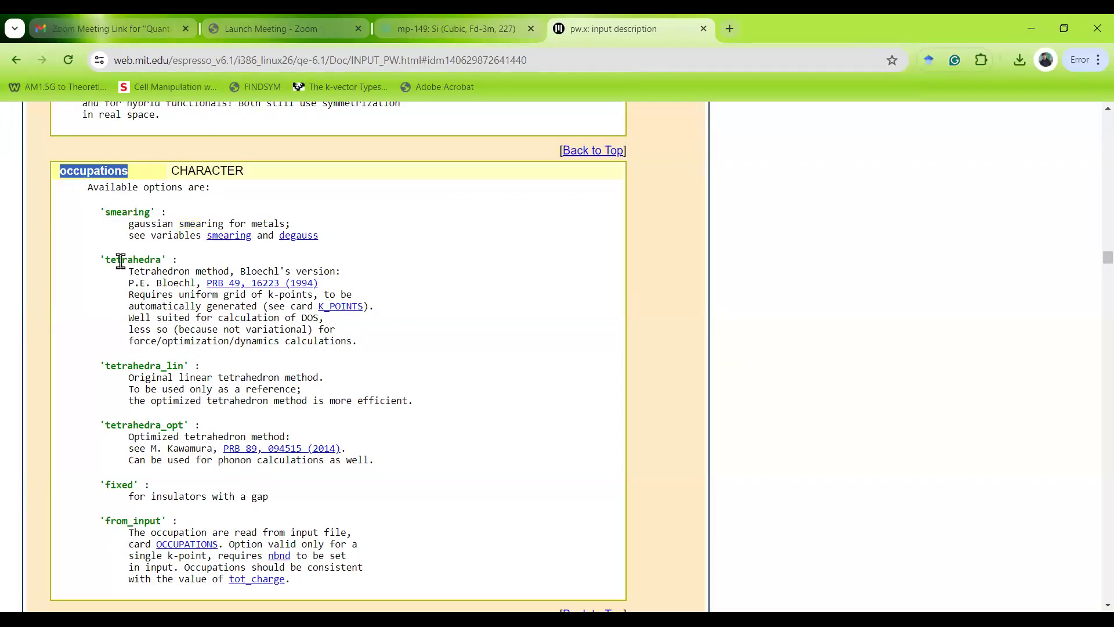
Read the occupations options smearing, tetrahedra, tetrahedra_lin, tetrahedra_opt and fixed, noting which materials each one suits.
scroll(114, 273, "down", 1)
mouse_move(110, 141)
left_mouse_down()
mouse_move(232, 162)
mouse_move(297, 155)
left_mouse_up()
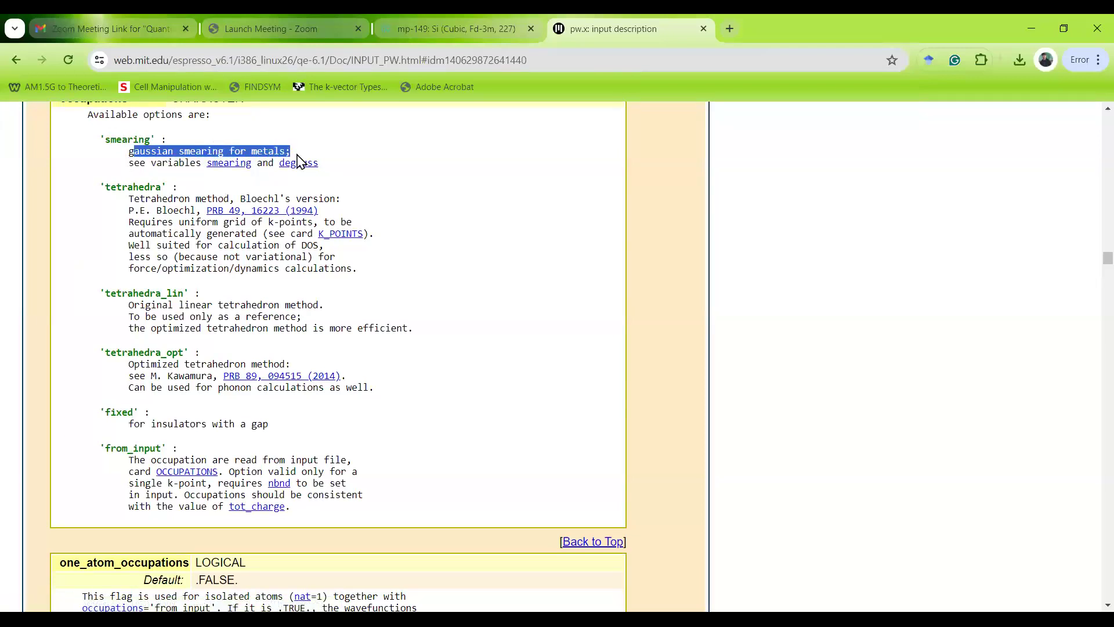
left_click(196, 153)
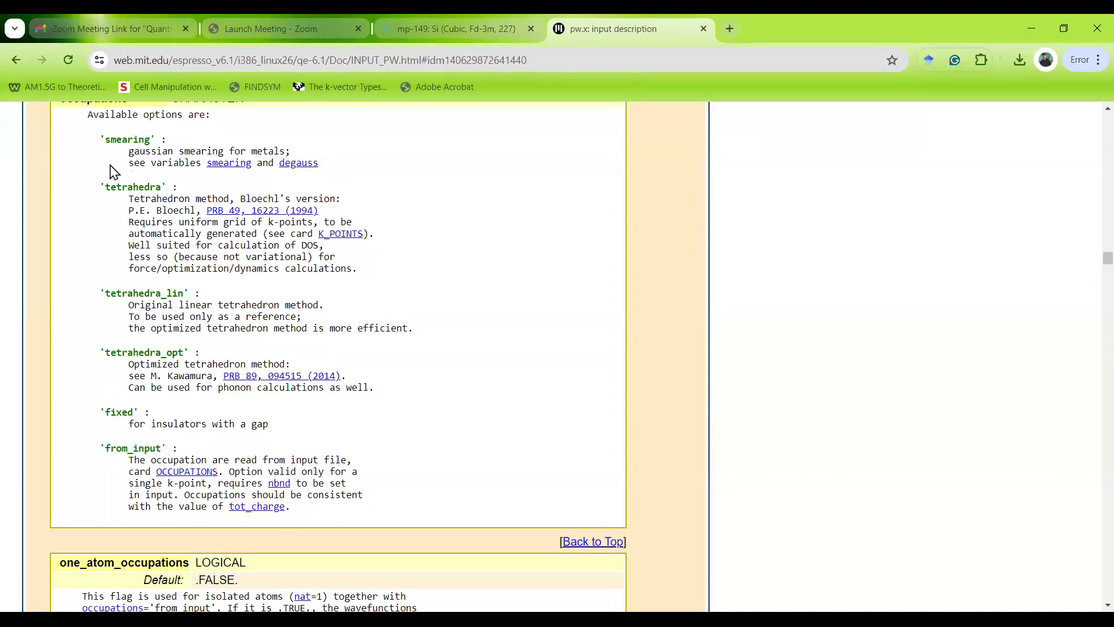
left_click_drag(103, 187, 160, 186)
left_click_drag(103, 293, 184, 293)
left_click_drag(109, 352, 167, 352)
left_click_drag(105, 411, 276, 429)
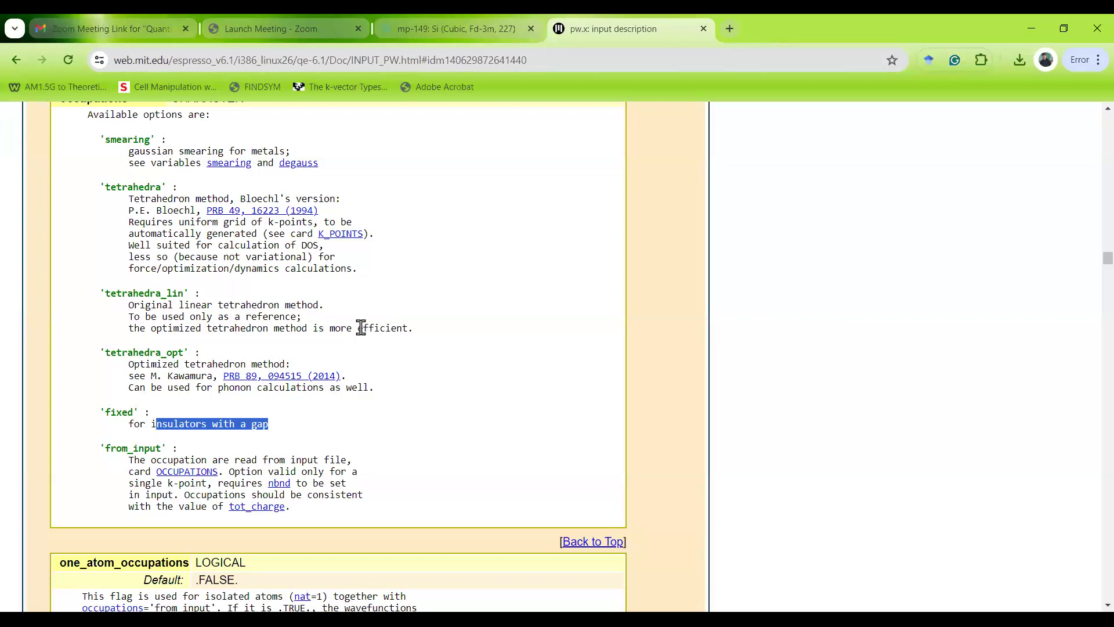
left_click(242, 313)
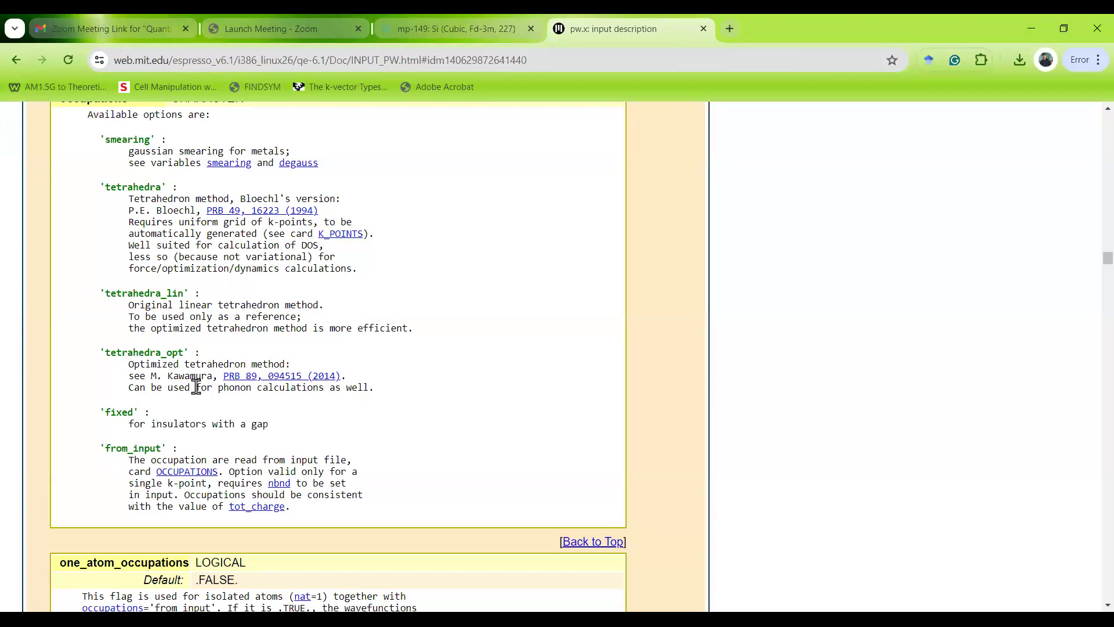
Look through the one_atom_occupations entry and go back to the smearing option of occupations.
scroll(237, 383, "down", 5)
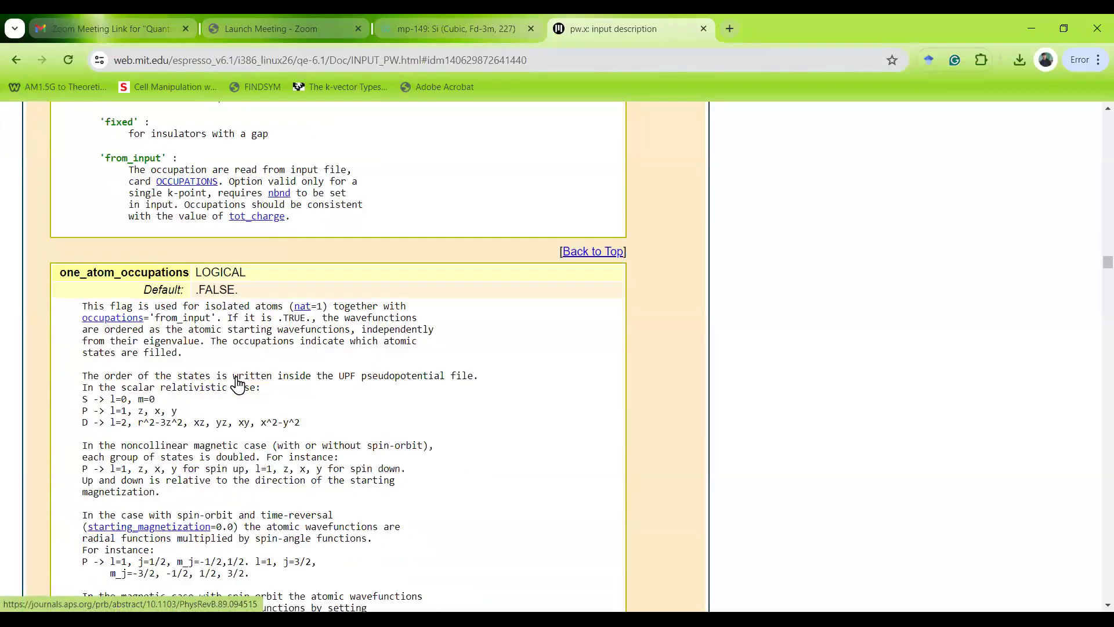
scroll(511, 395, "down", 3)
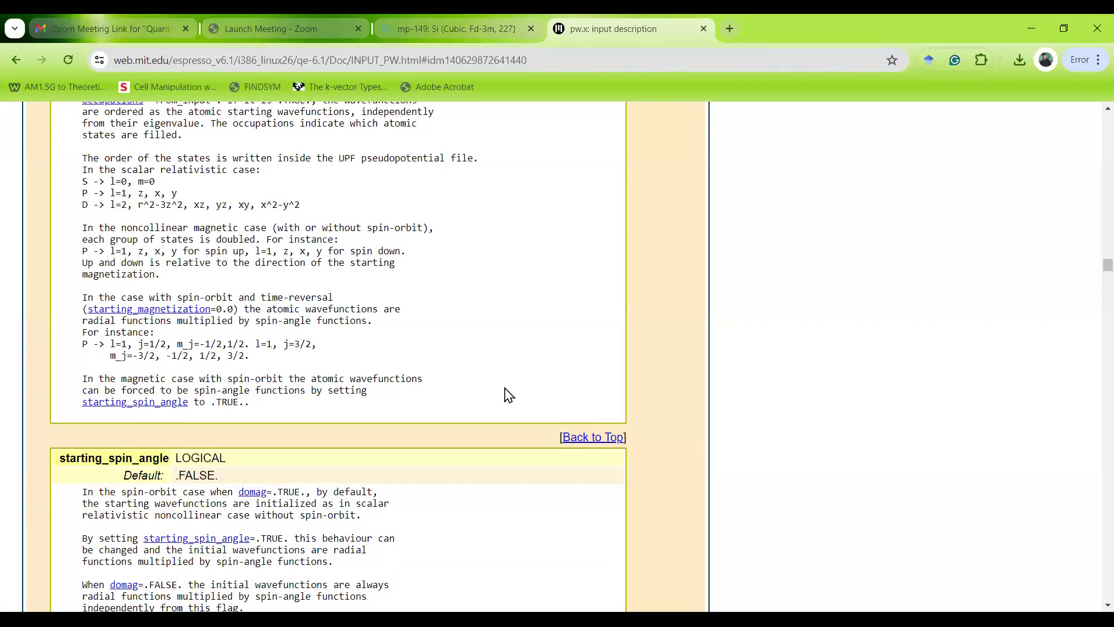
scroll(508, 394, "up", 10)
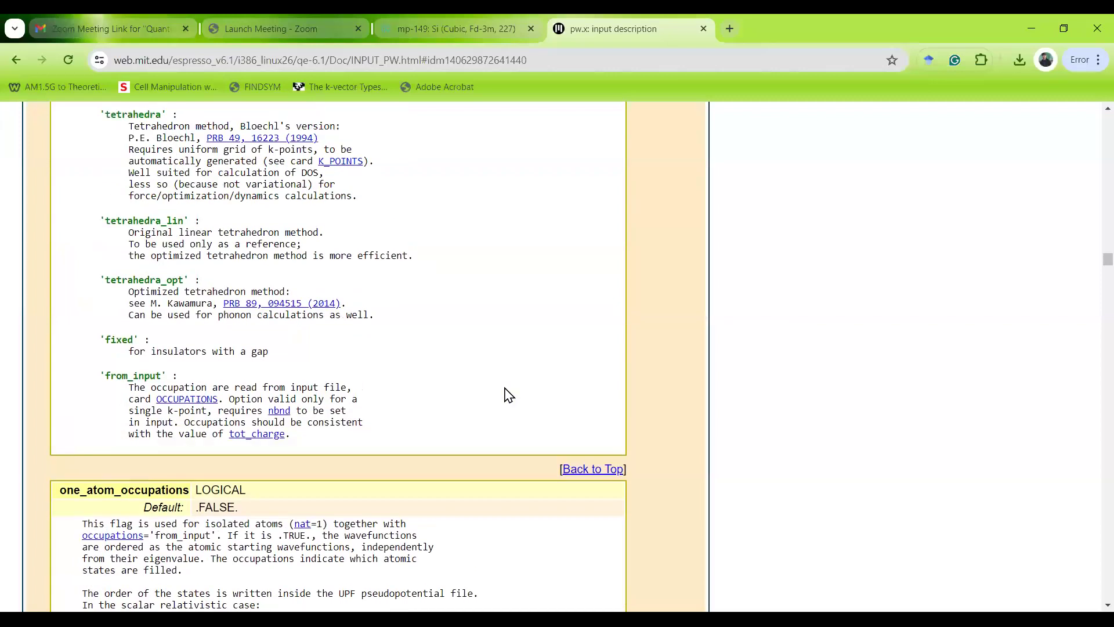
mouse_move(100, 210)
left_mouse_down()
mouse_move(166, 213)
mouse_move(150, 212)
left_mouse_up()
left_click(385, 203)
left_click(426, 241)
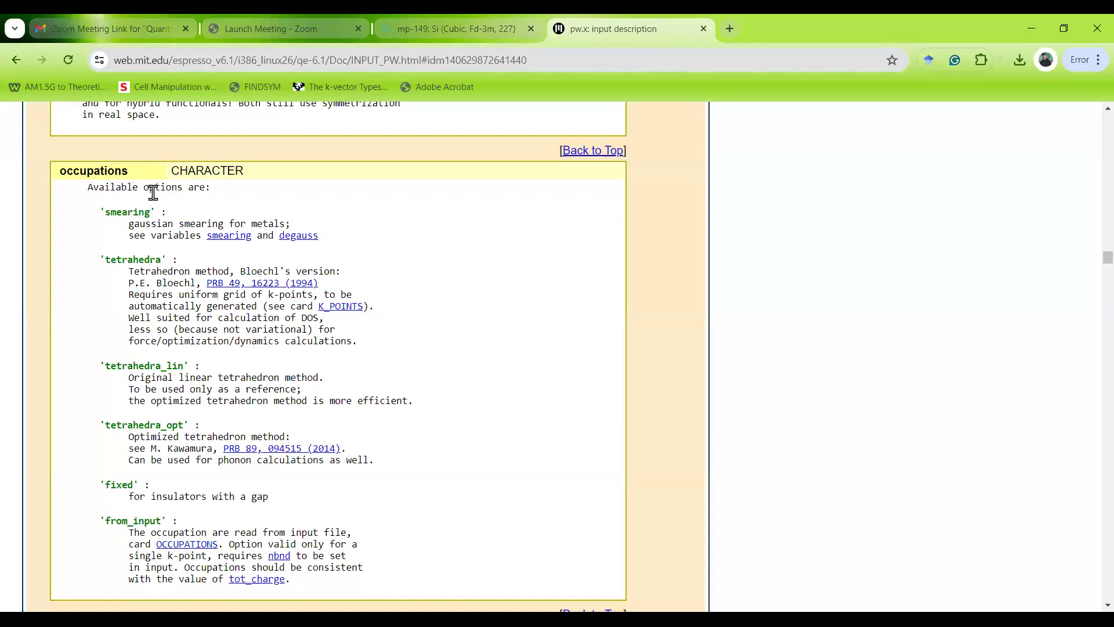
Reread the smearing option's description for metals and look over the symmetry variables listed before occupations.
double_click(127, 212)
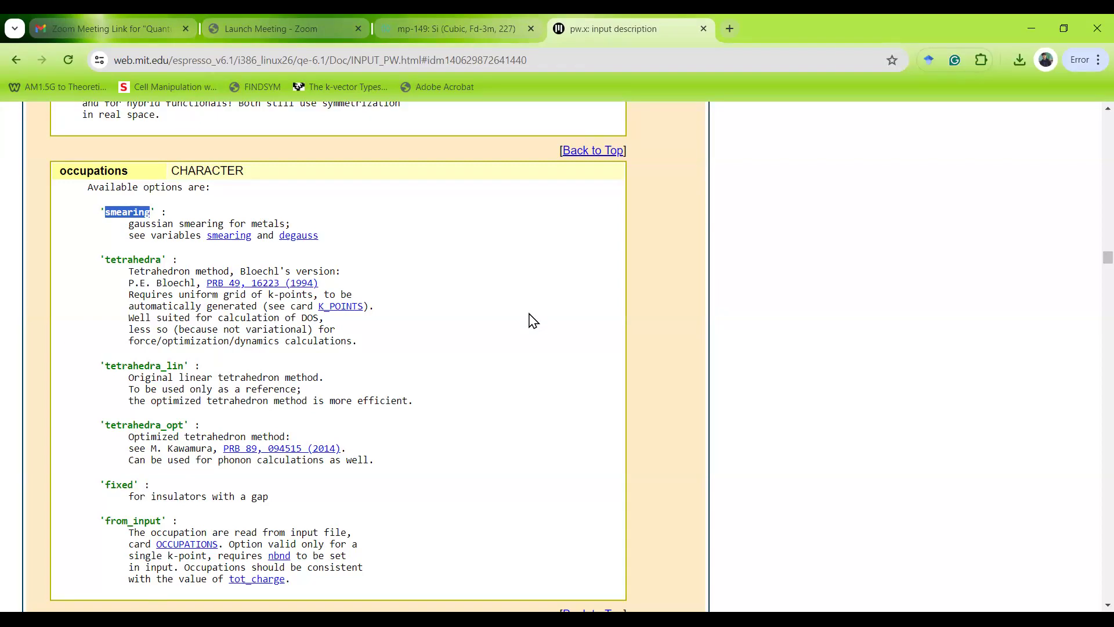
left_click(129, 234)
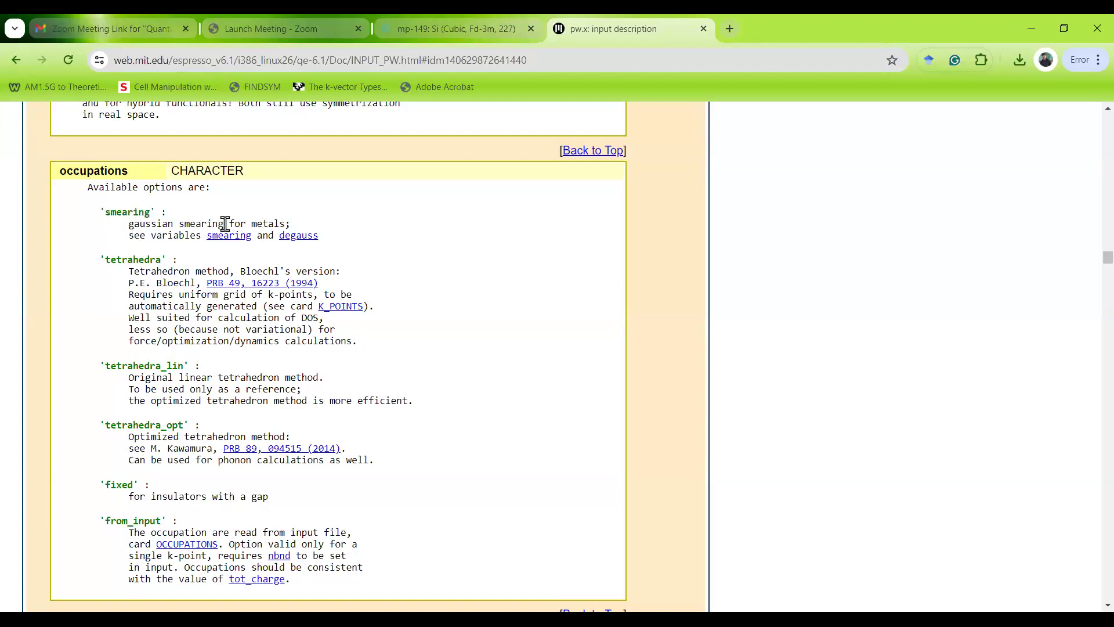
left_click(285, 224, "shift")
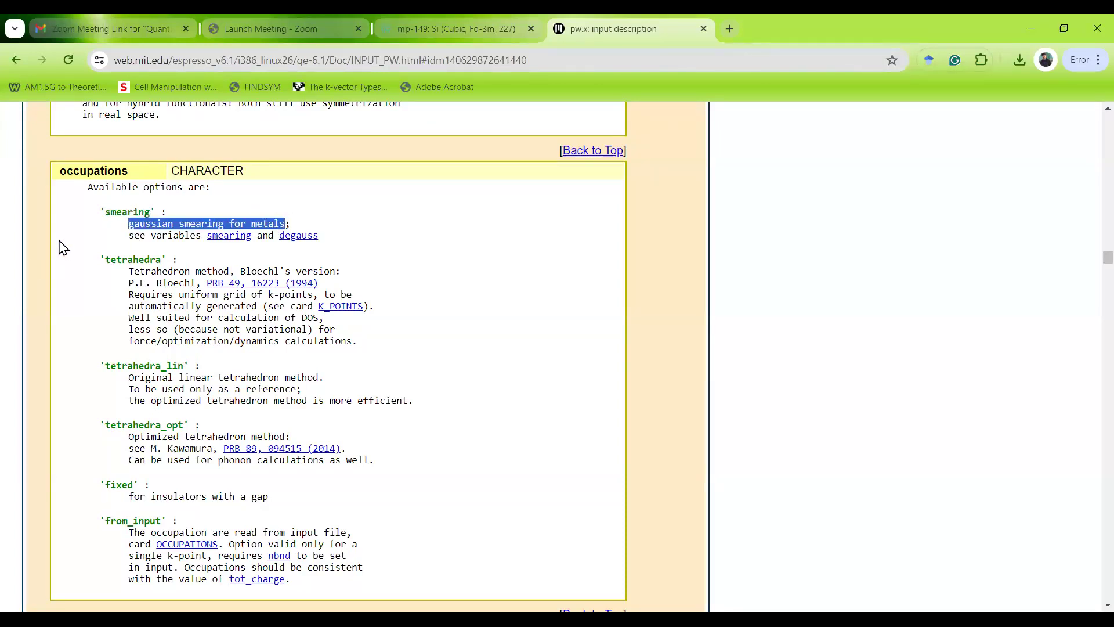
left_click(101, 255)
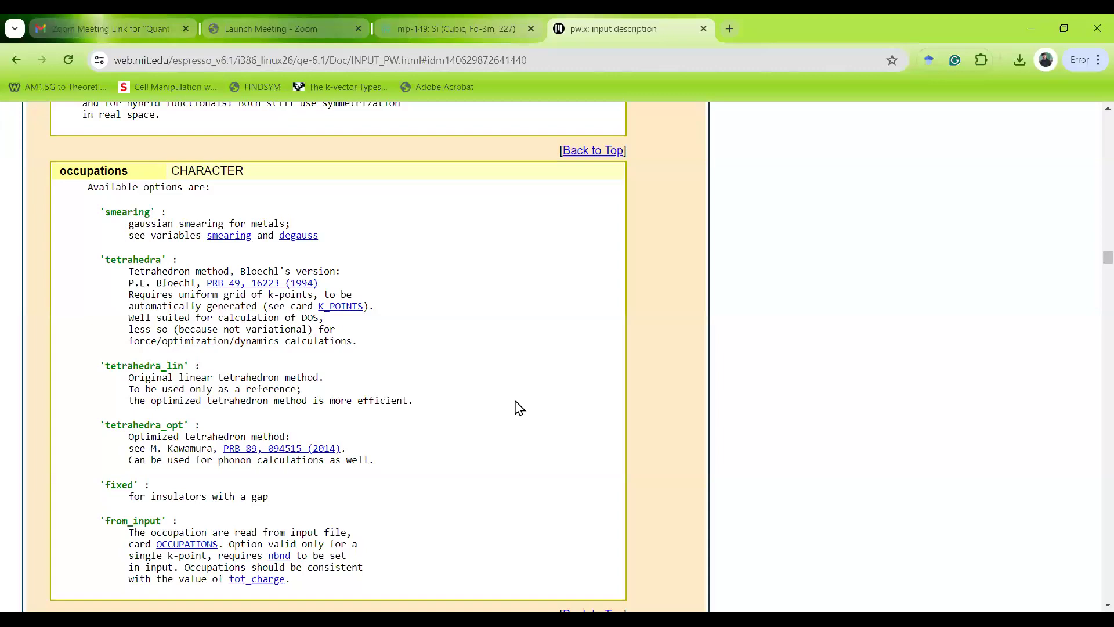
scroll(495, 448, "up", 6)
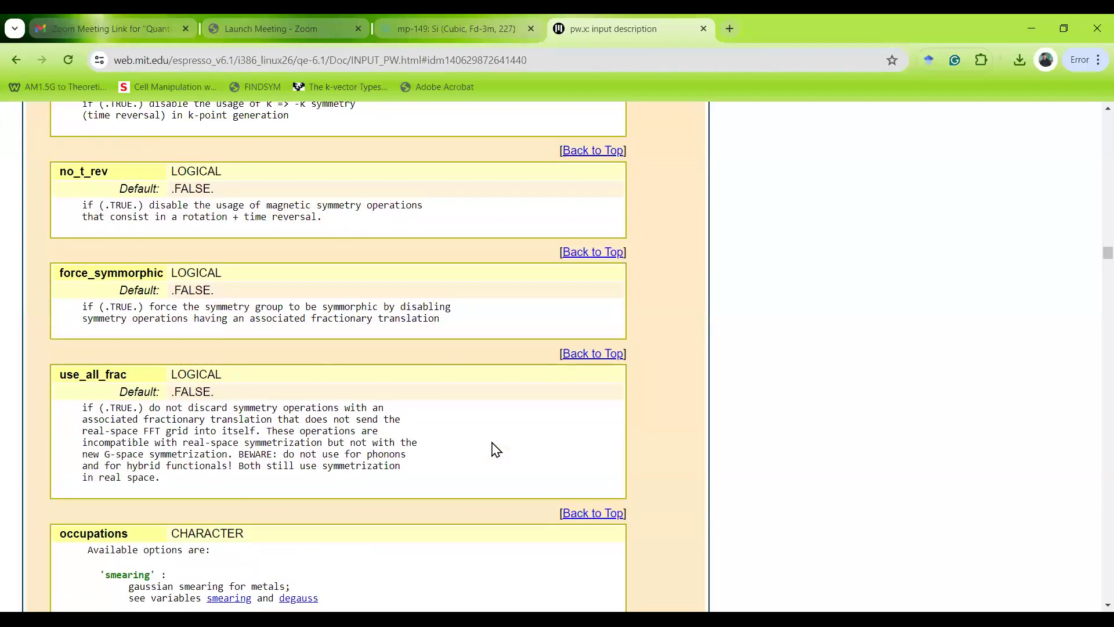
Examine the available options of the occupations variable in the pw.x input description, including smearing, tetrahedra and tetrahedra_opt.
scroll(495, 448, "down", 5)
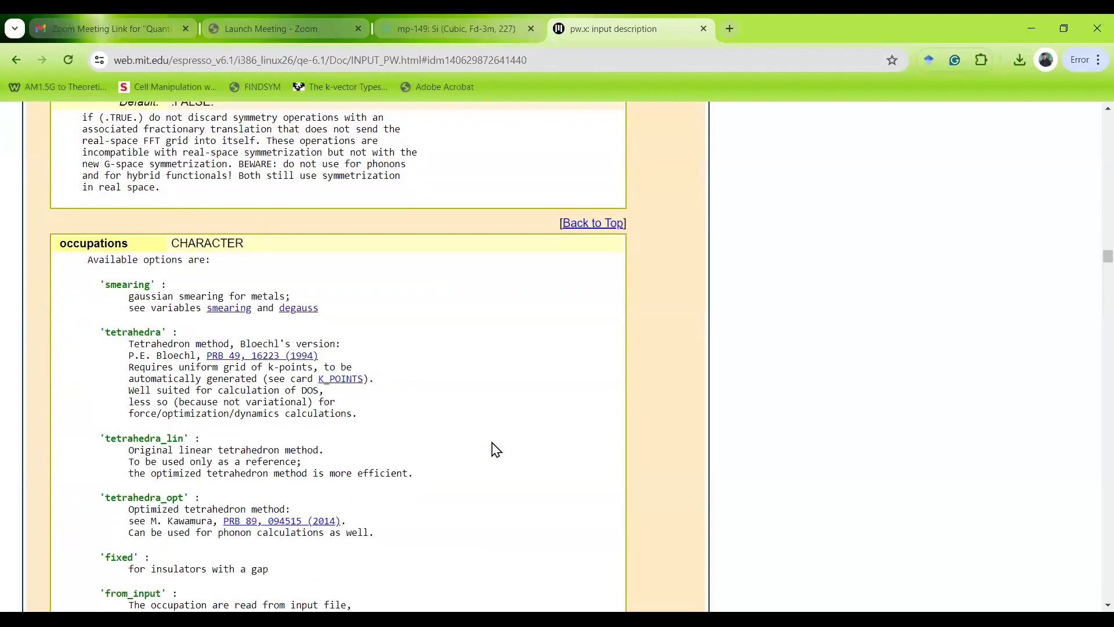
scroll(495, 448, "down", 1)
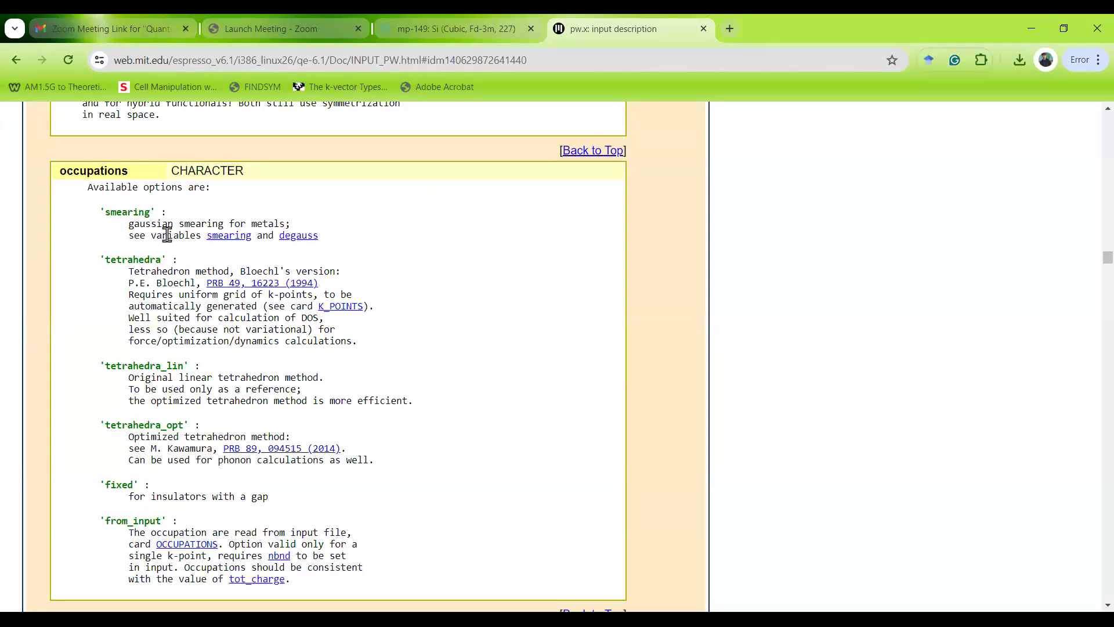
left_click_drag(129, 282, 331, 288)
left_click_drag(123, 261, 319, 285)
left_click_drag(185, 308, 208, 292)
left_click(479, 406)
left_click_drag(154, 445, 135, 442)
left_click(135, 442)
double_click(151, 210)
mouse_move(128, 223)
left_mouse_down()
mouse_move(293, 235)
mouse_move(284, 224)
left_mouse_up()
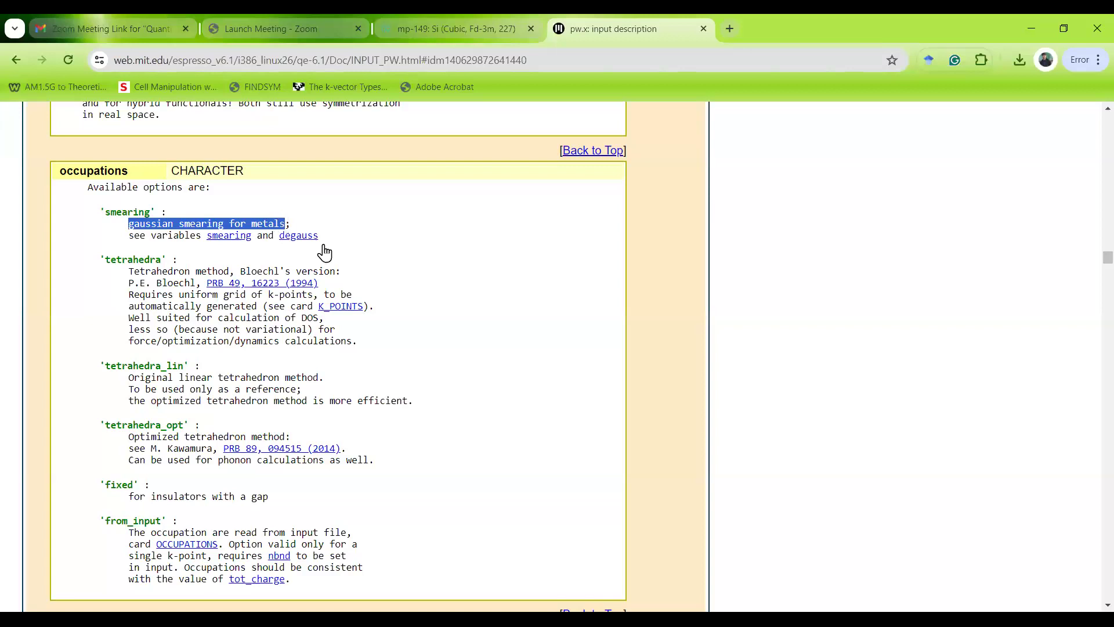
left_click(522, 319)
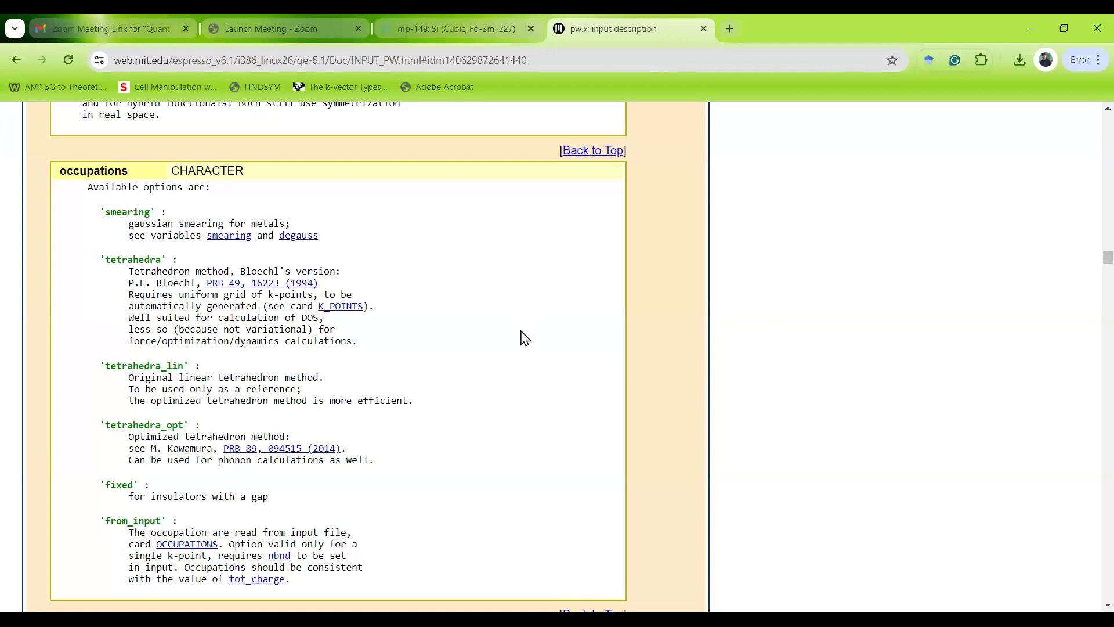
Return to the table of contents of the pw.x input description and look over the variables listed under each namelist.
scroll(525, 344, "up", 15)
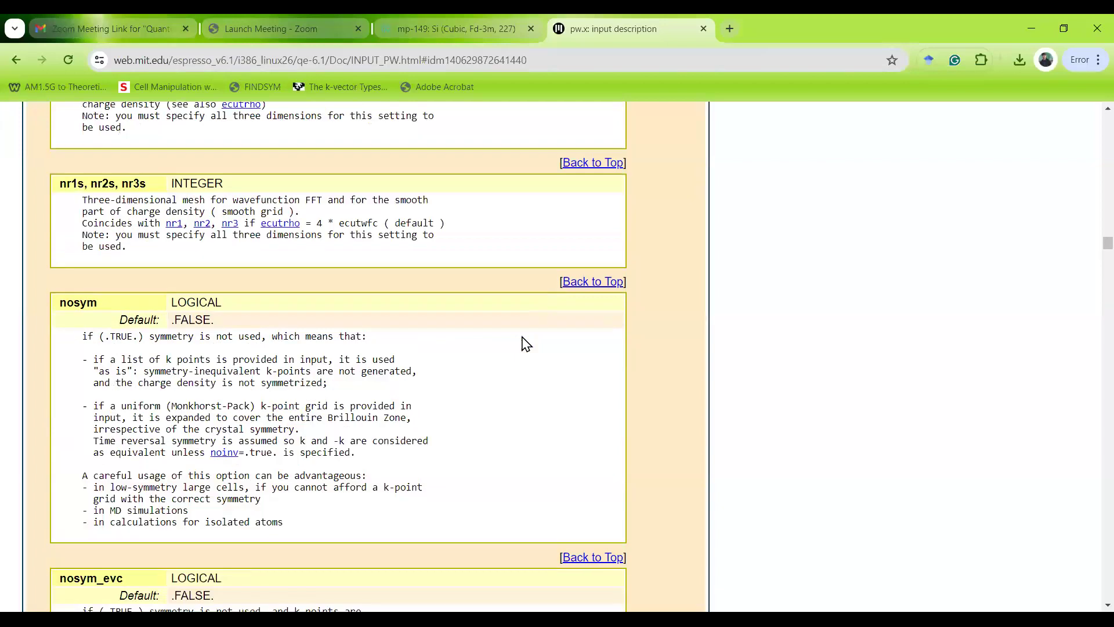
scroll(526, 344, "up", 15)
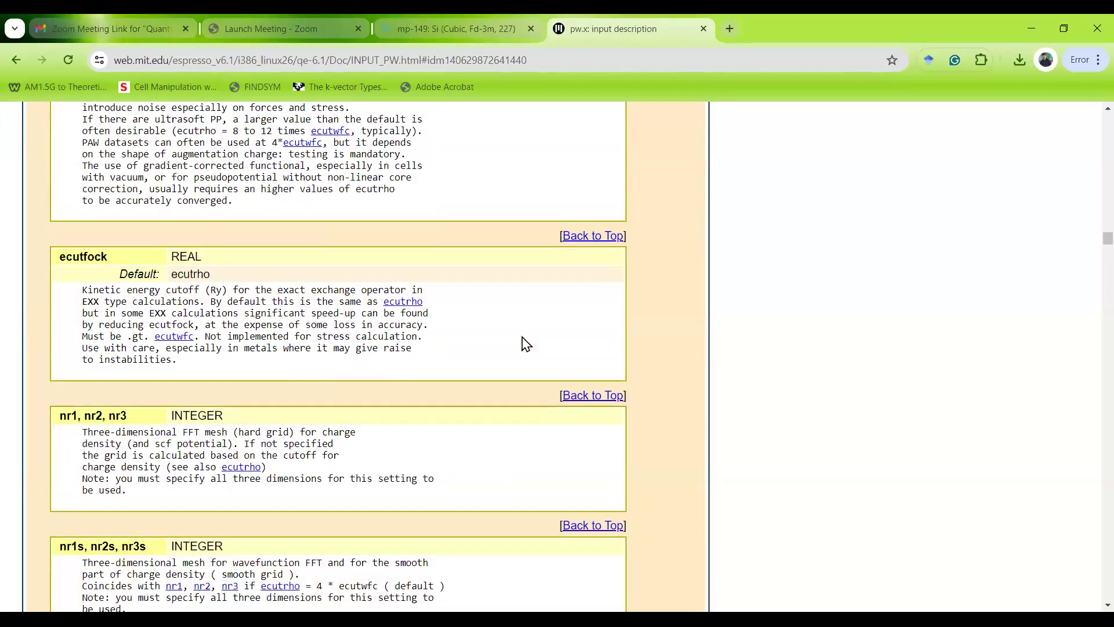
scroll(526, 343, "up", 20)
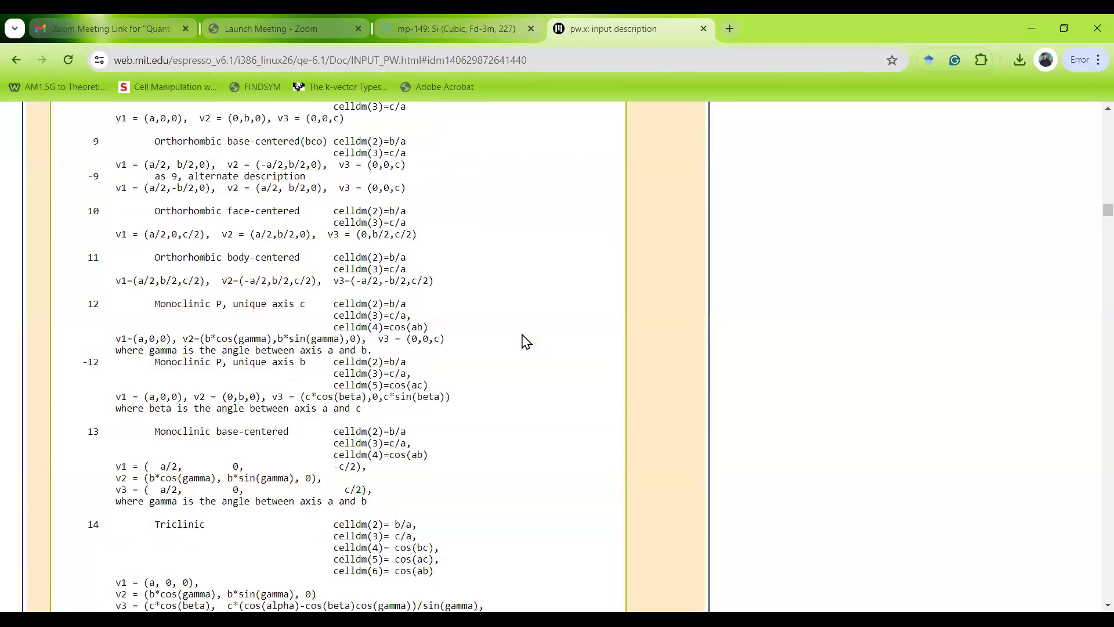
scroll(526, 342, "up", 20)
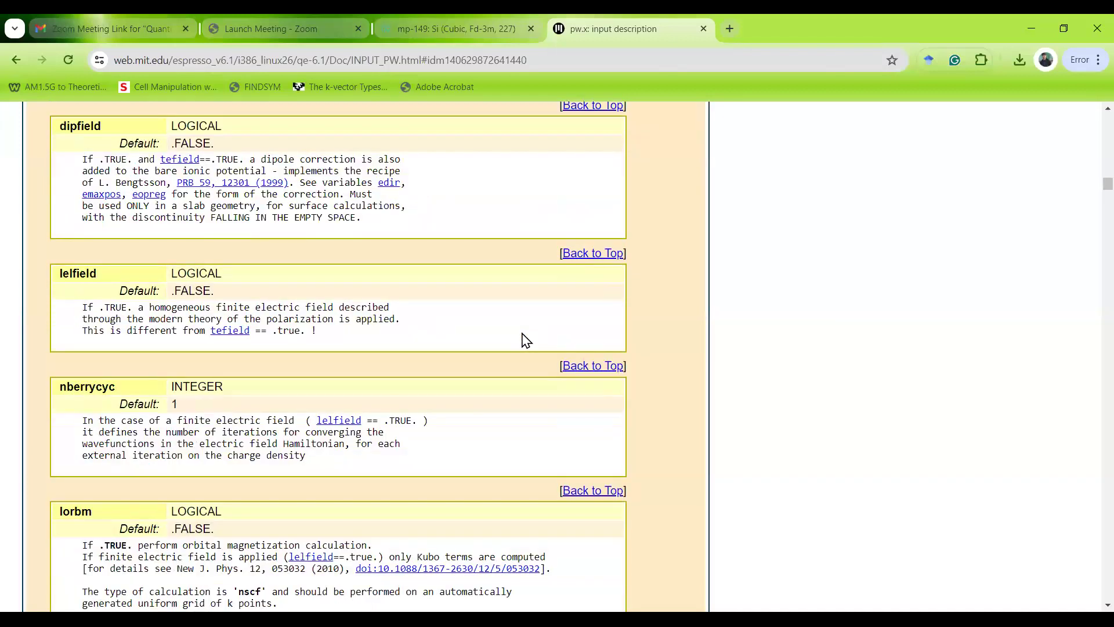
scroll(527, 342, "up", 20)
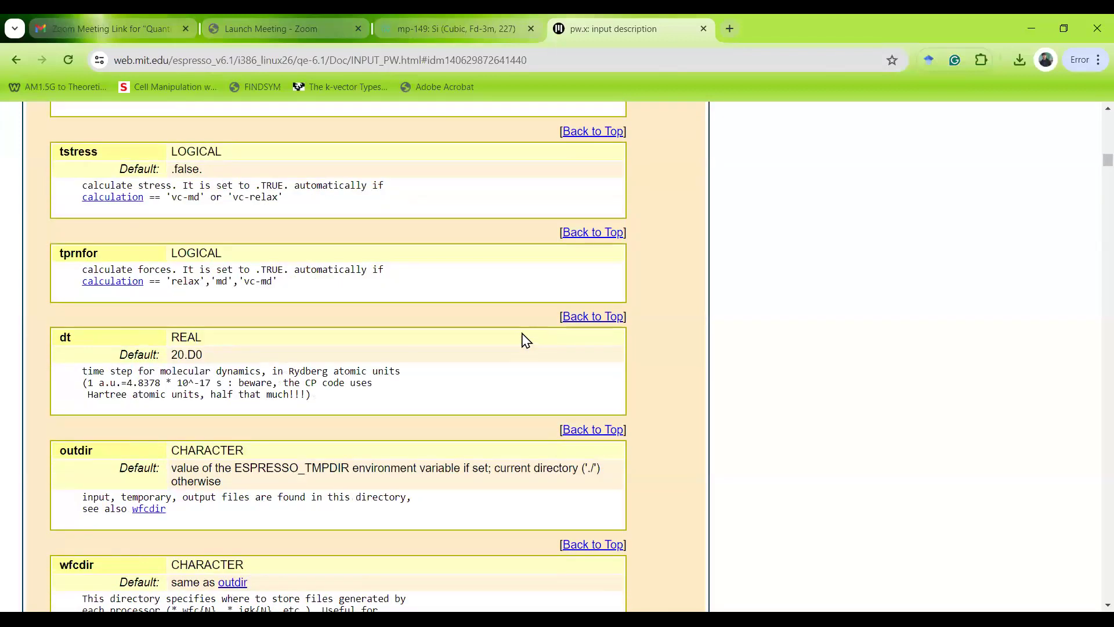
scroll(527, 341, "up", 20)
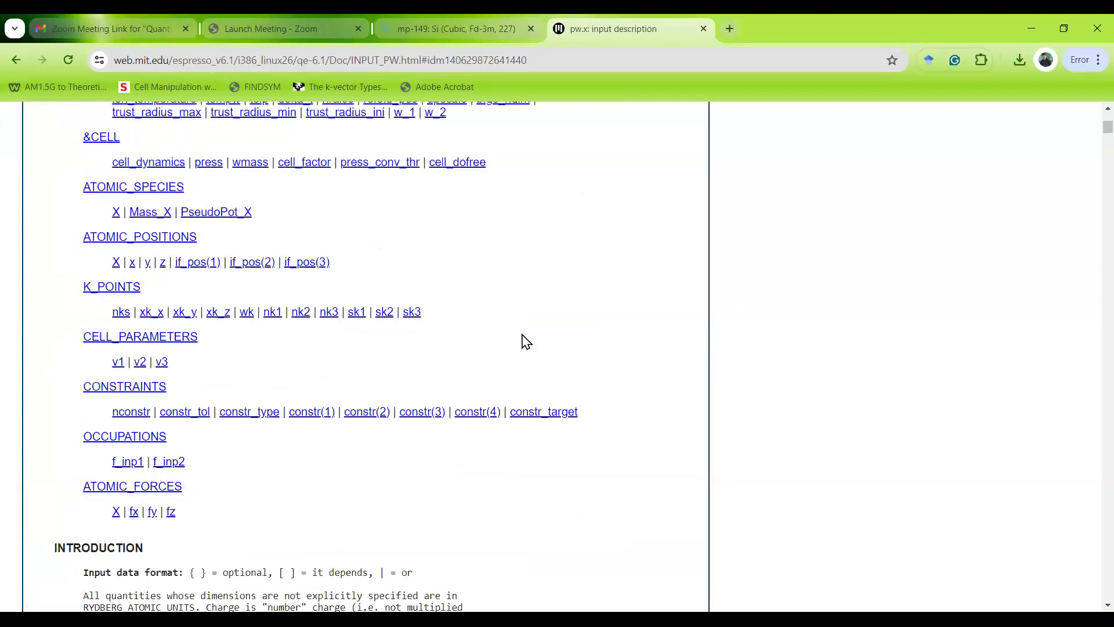
scroll(526, 342, "up", 10)
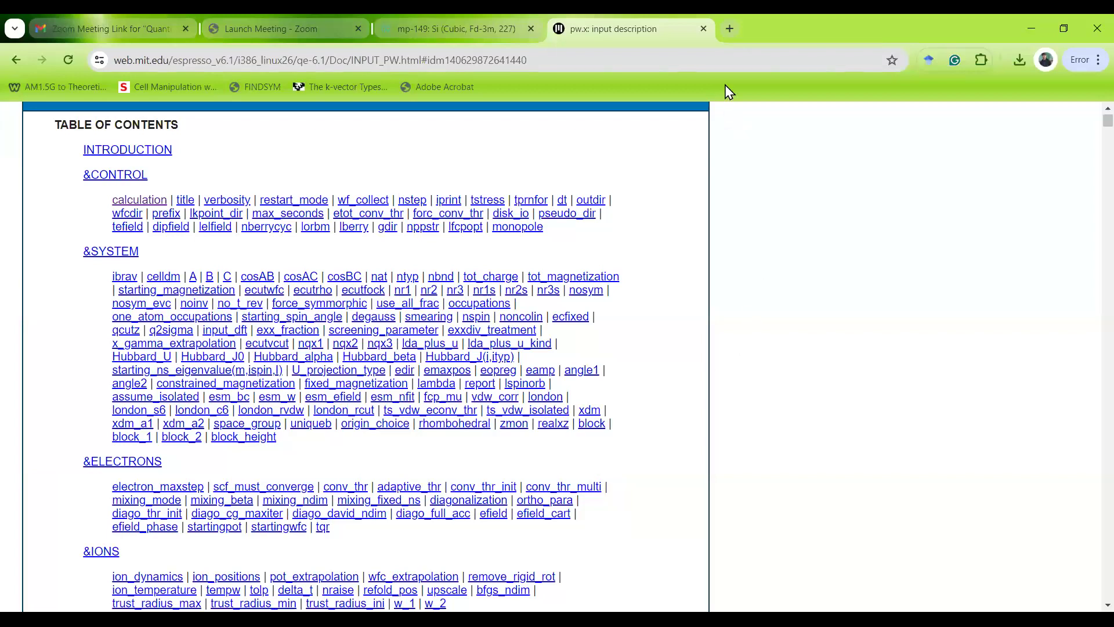
left_click(492, 27)
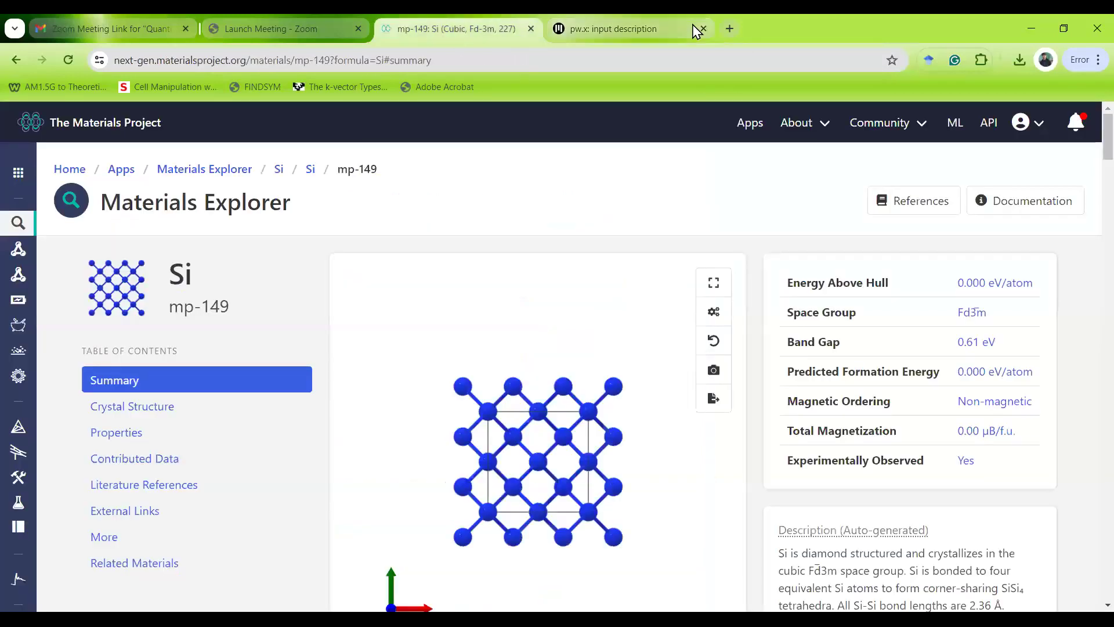
key("ctrl+Tab")
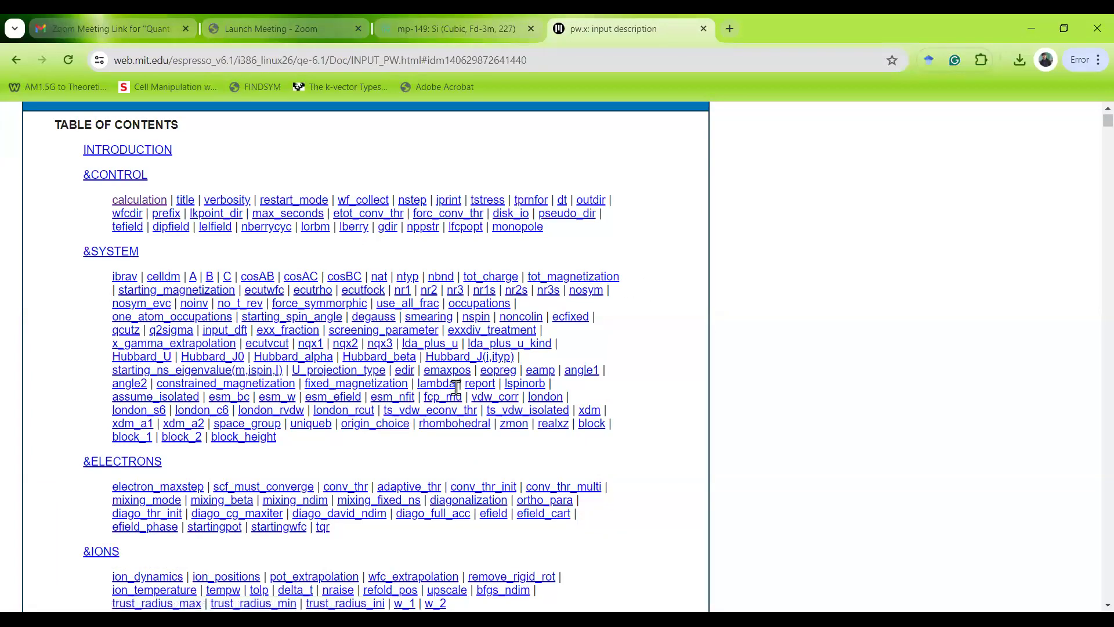
scroll(412, 390, "down", 1)
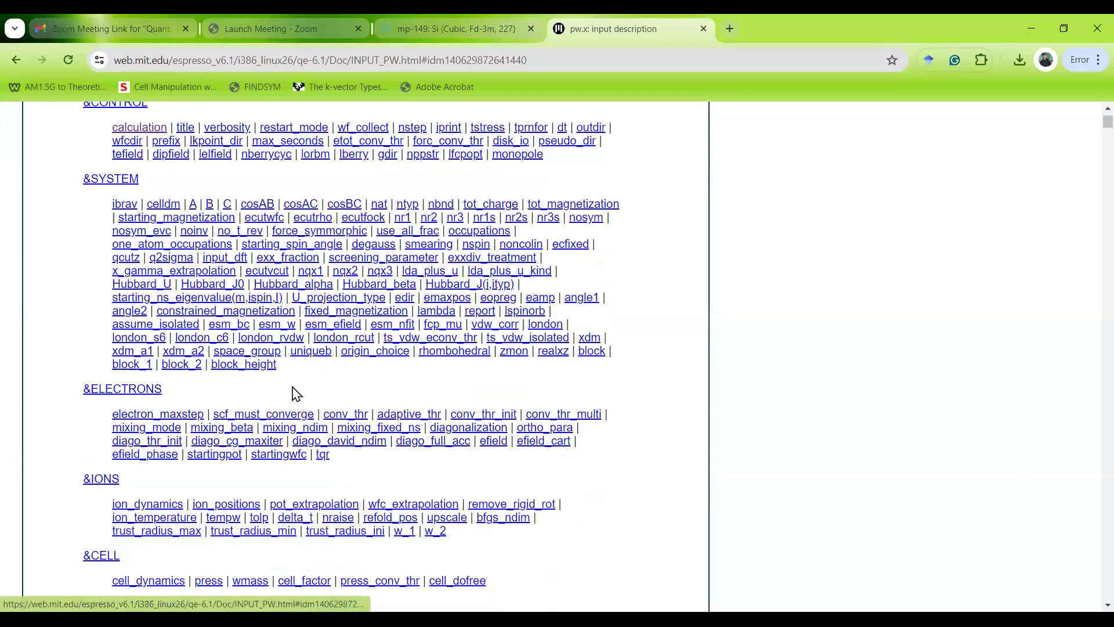
scroll(273, 325, "up", 2)
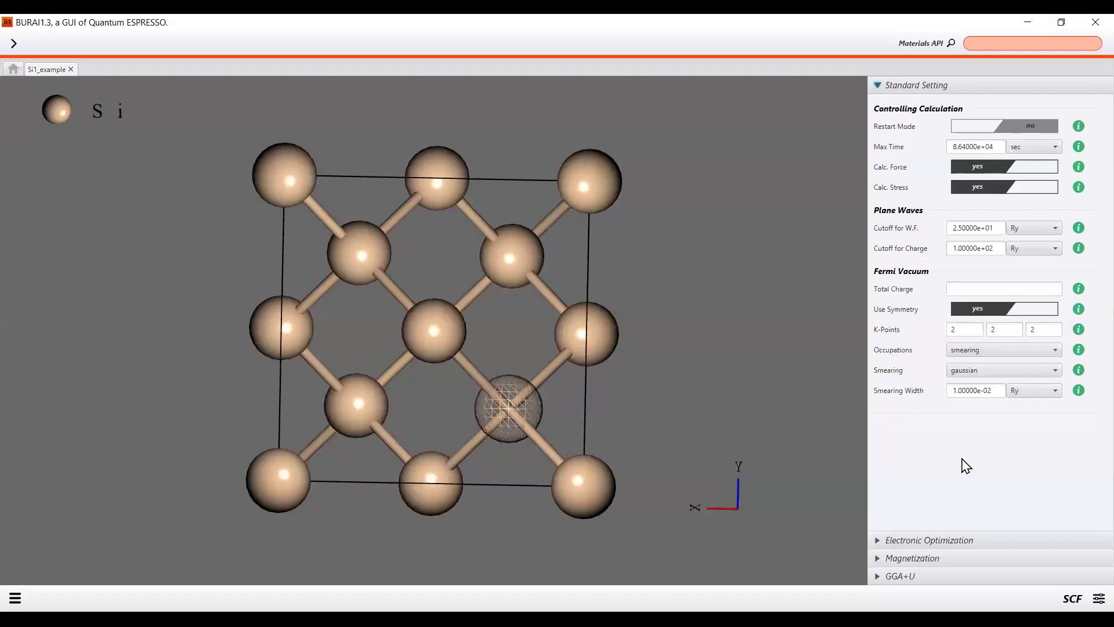
In BURAI, enable GGA+U for the silicon structure and try to set the Si Hubbard parameter to 0.5 eV.
left_click(914, 85)
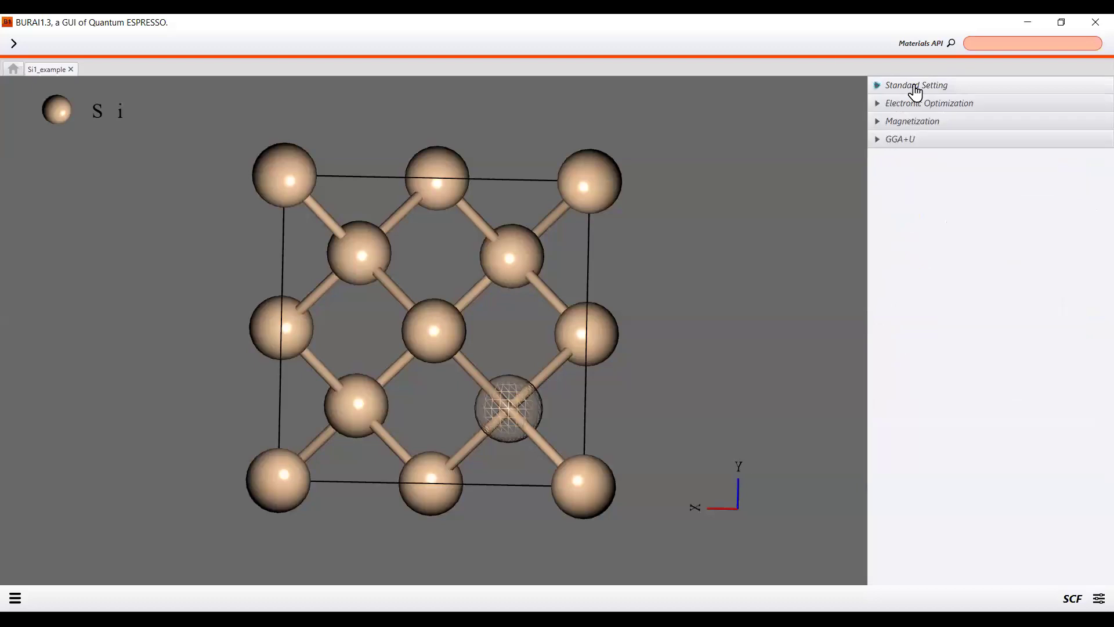
left_click(907, 141)
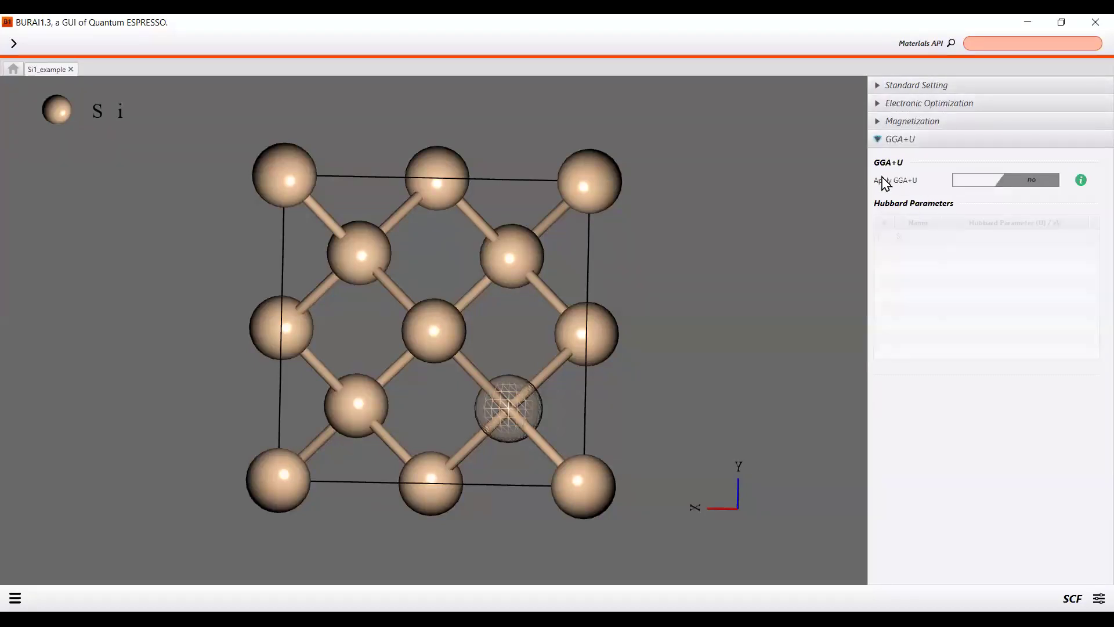
left_click(1021, 181)
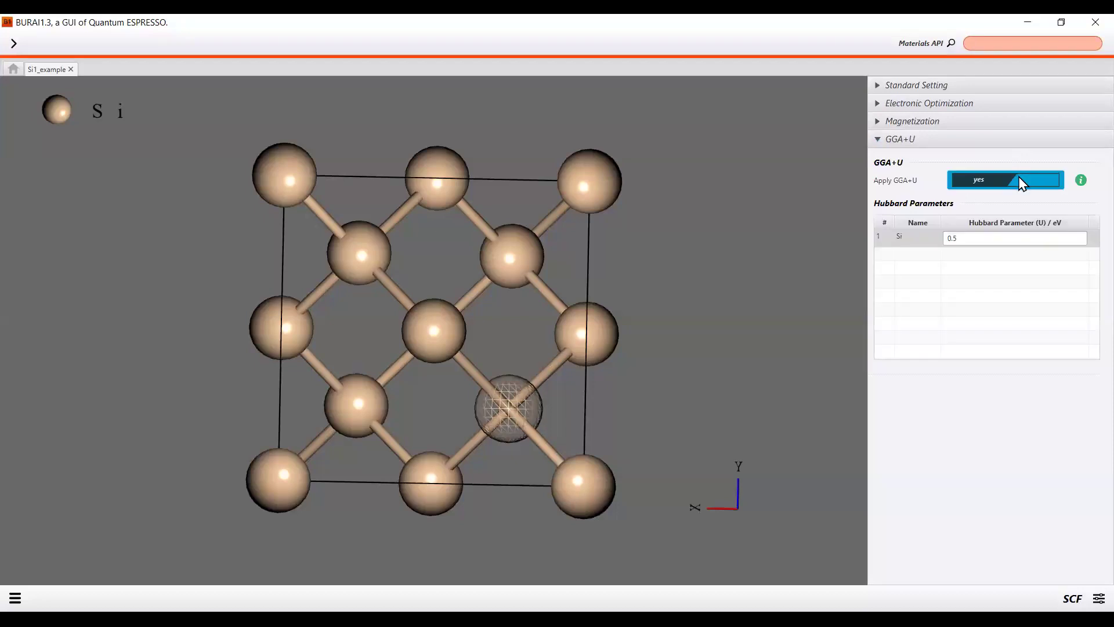
double_click(975, 239)
left_click(975, 238)
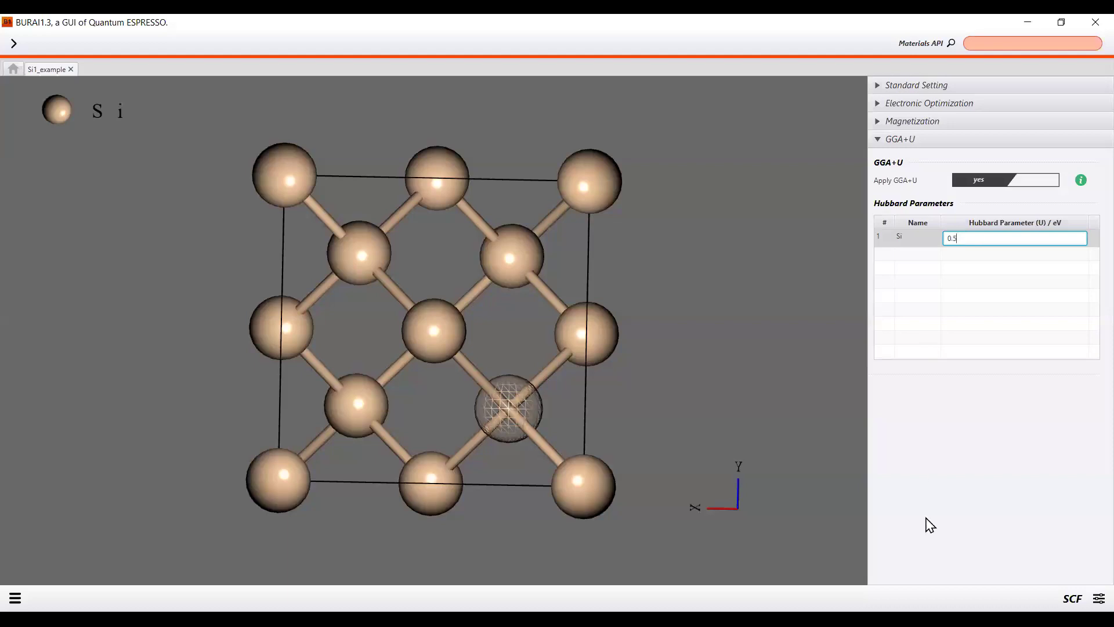
left_click(966, 430)
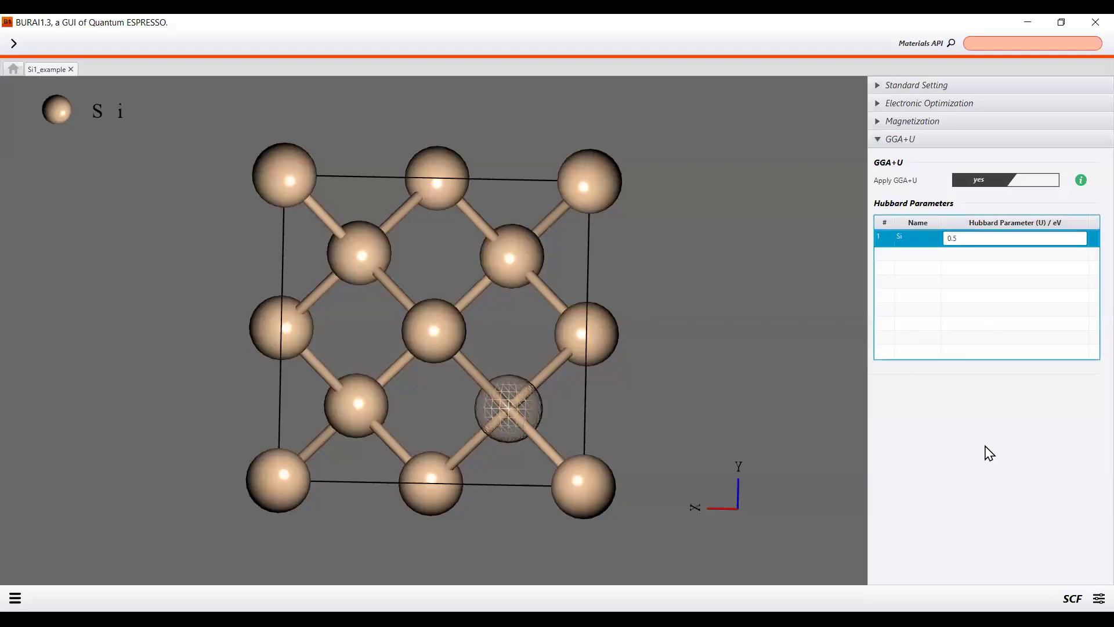
Open the generated input file and examine the lda_plus_u and nspin lines in the &SYSTEM section.
left_click(15, 598)
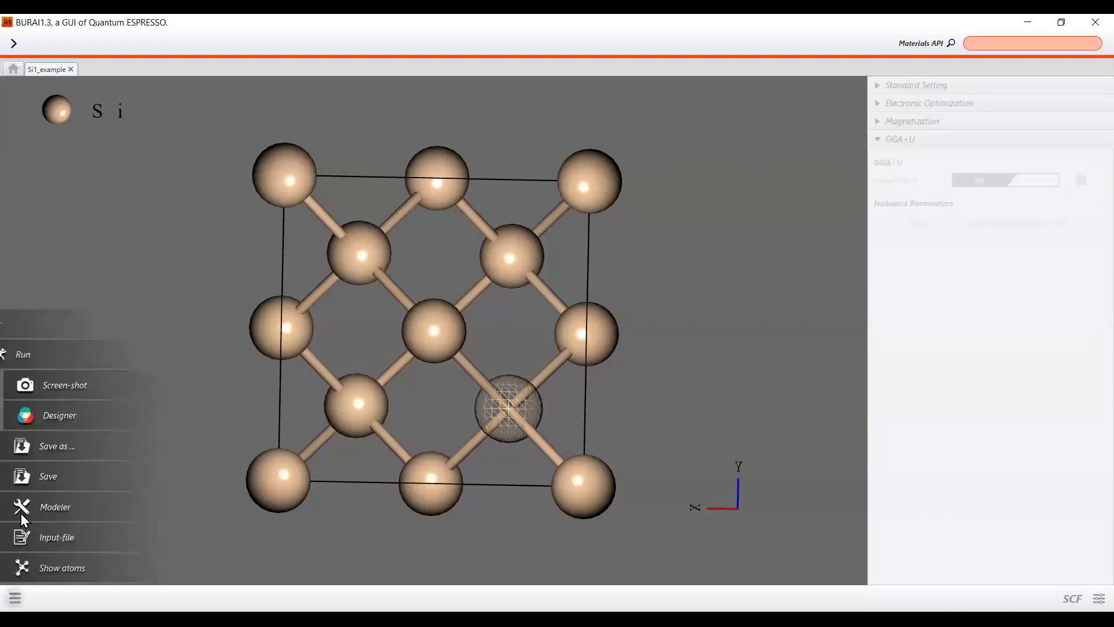
left_click(57, 537)
scroll(123, 403, "down", 7)
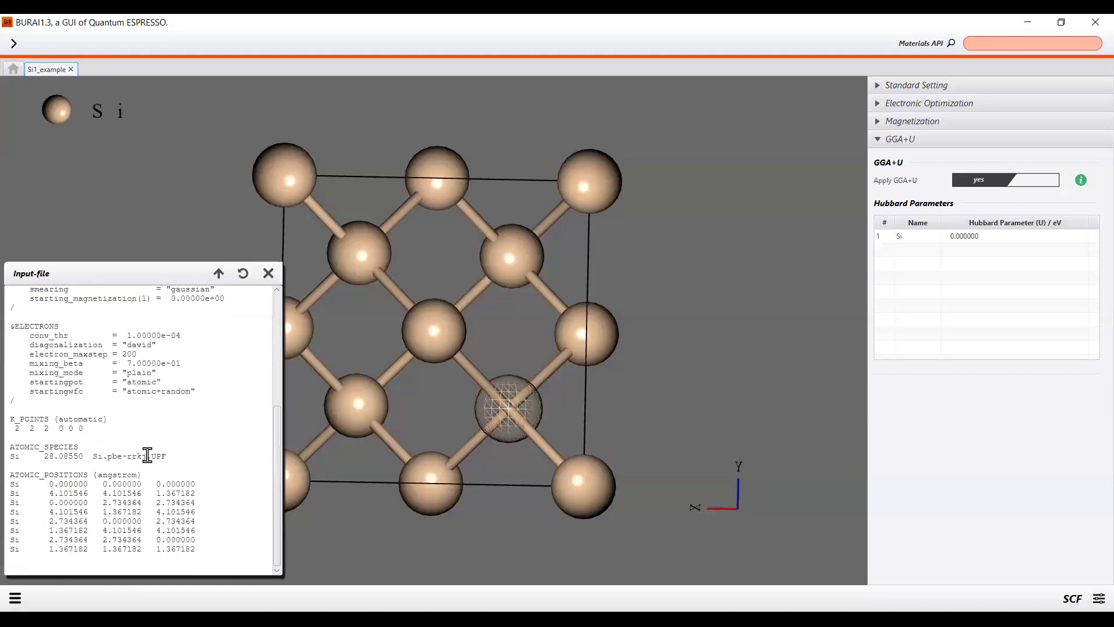
scroll(147, 455, "up", 3)
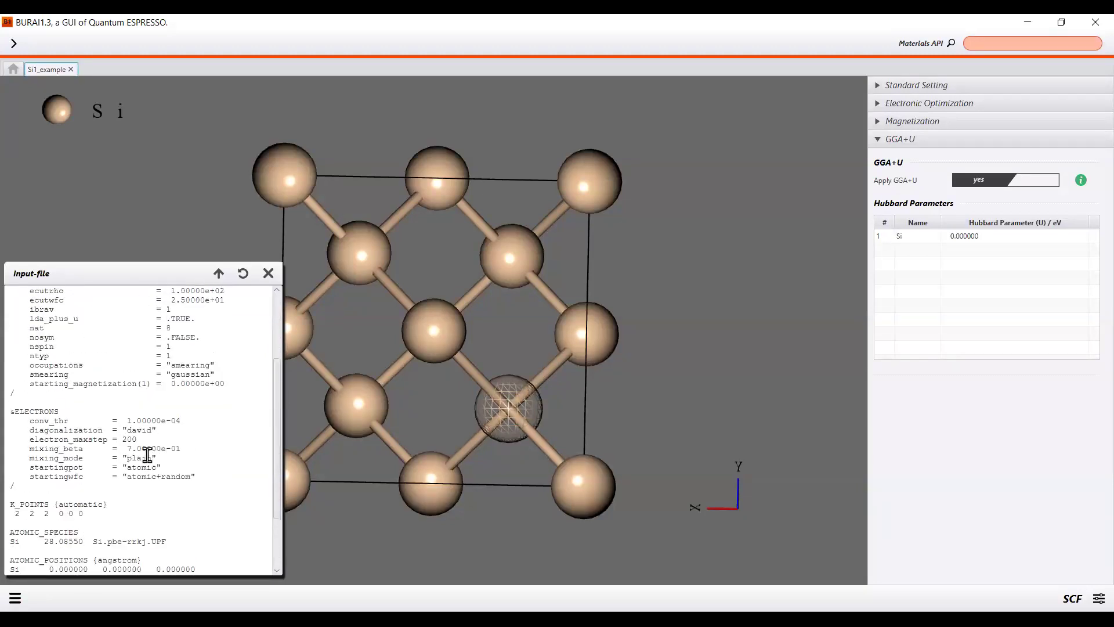
scroll(147, 455, "up", 1)
left_click_drag(29, 337, 201, 340)
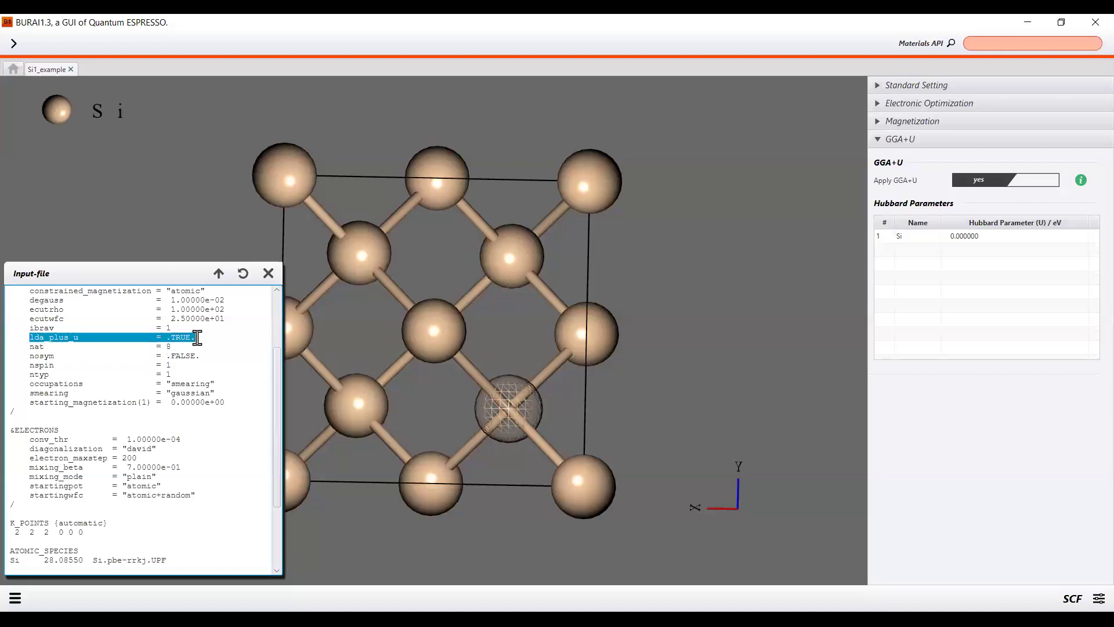
left_click(198, 339)
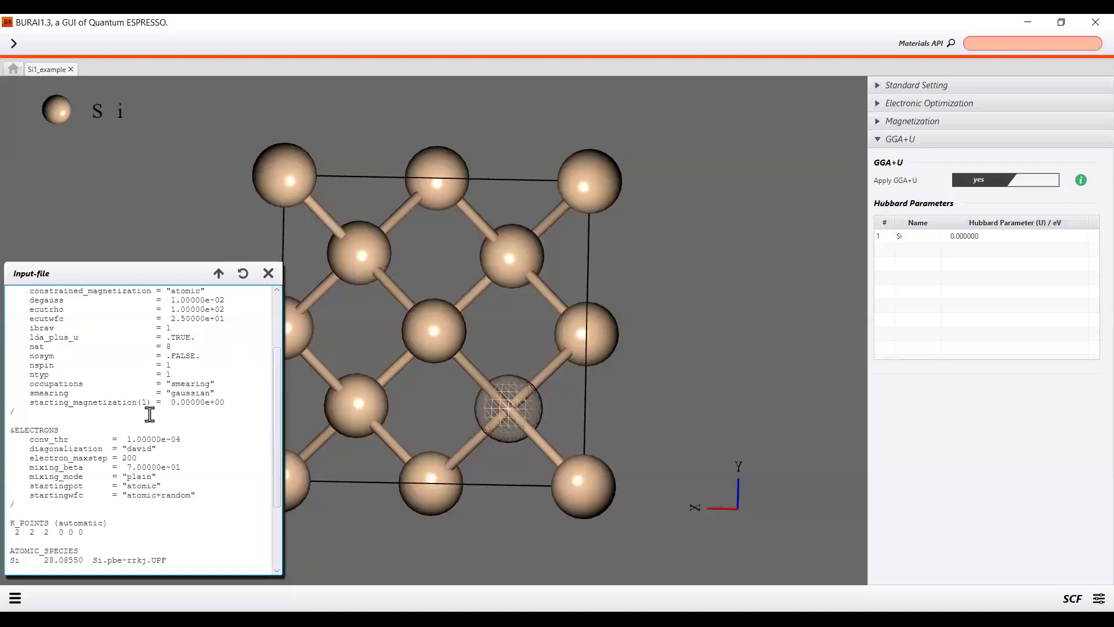
scroll(149, 413, "up", 2)
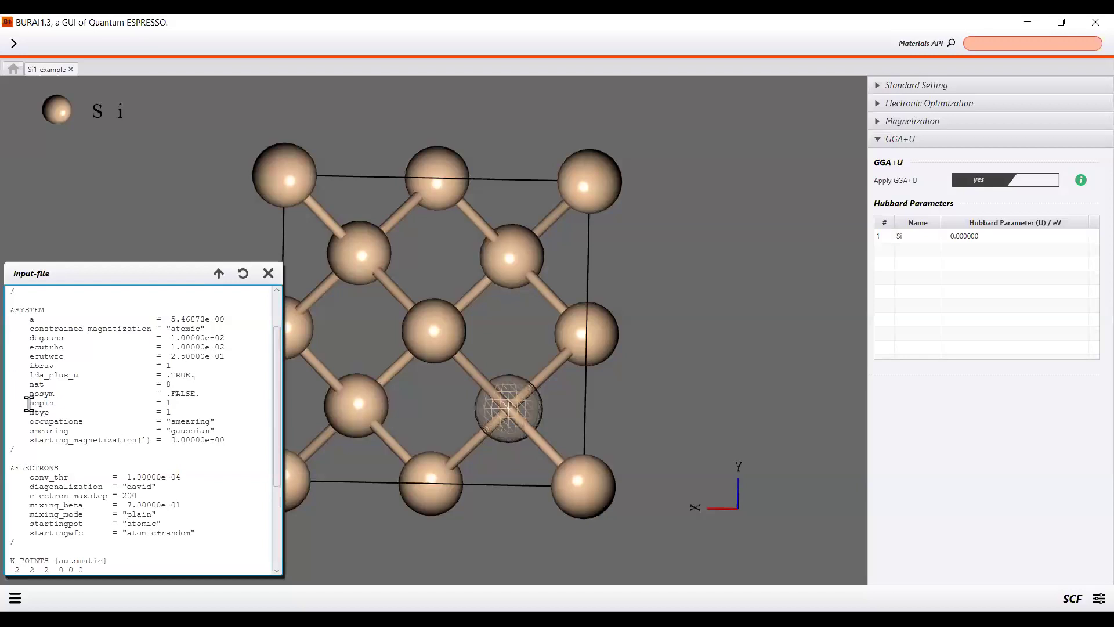
left_click_drag(26, 399, 204, 406)
left_click(203, 406)
left_click_drag(28, 376, 210, 375)
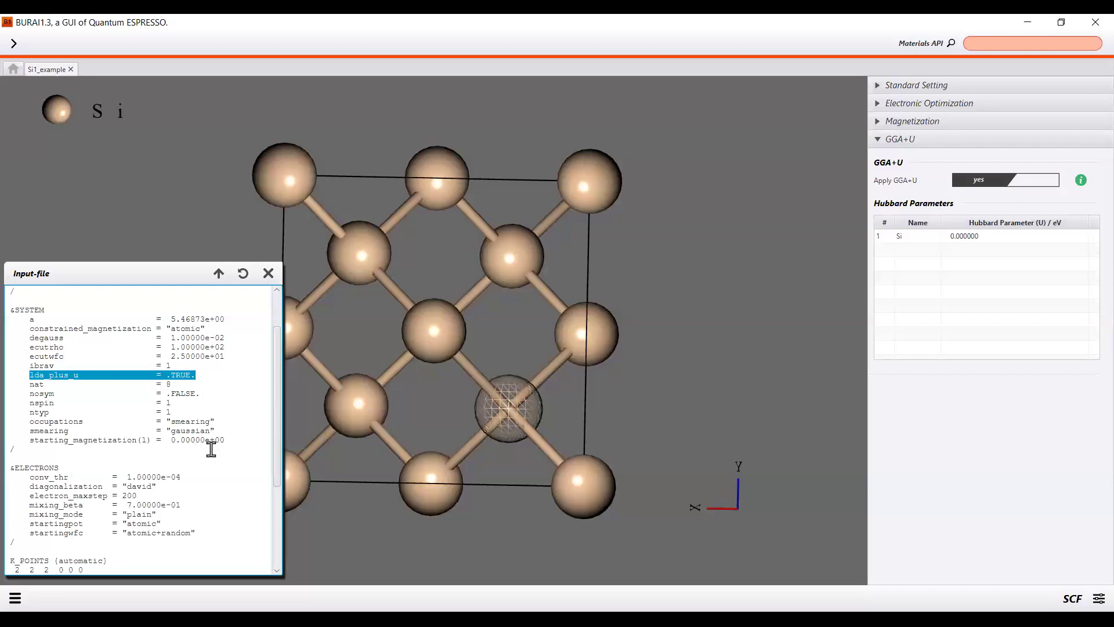
Check the input file from &SYSTEM through ATOMIC_POSITIONS for the GGA+U settings, and close it.
scroll(174, 421, "down", 5)
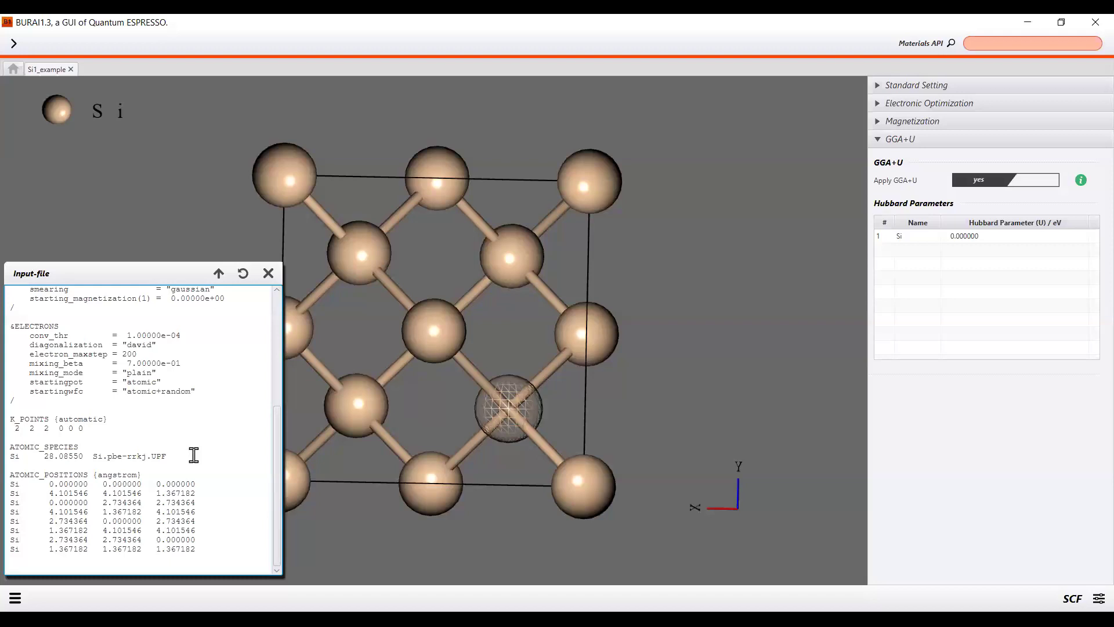
scroll(164, 347, "up", 1)
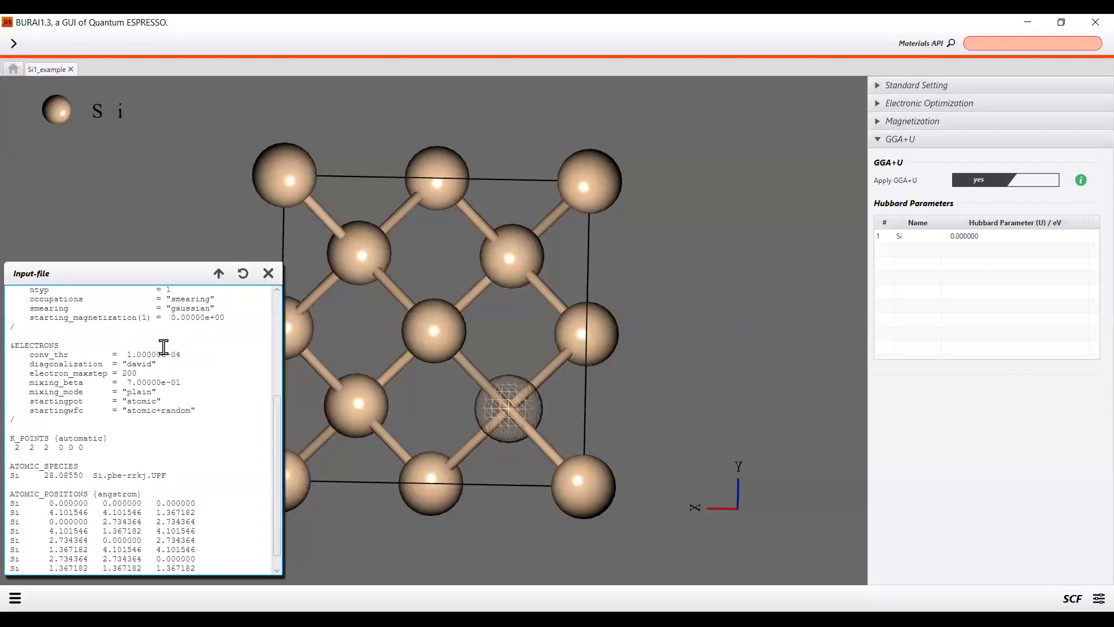
scroll(162, 380, "up", 2)
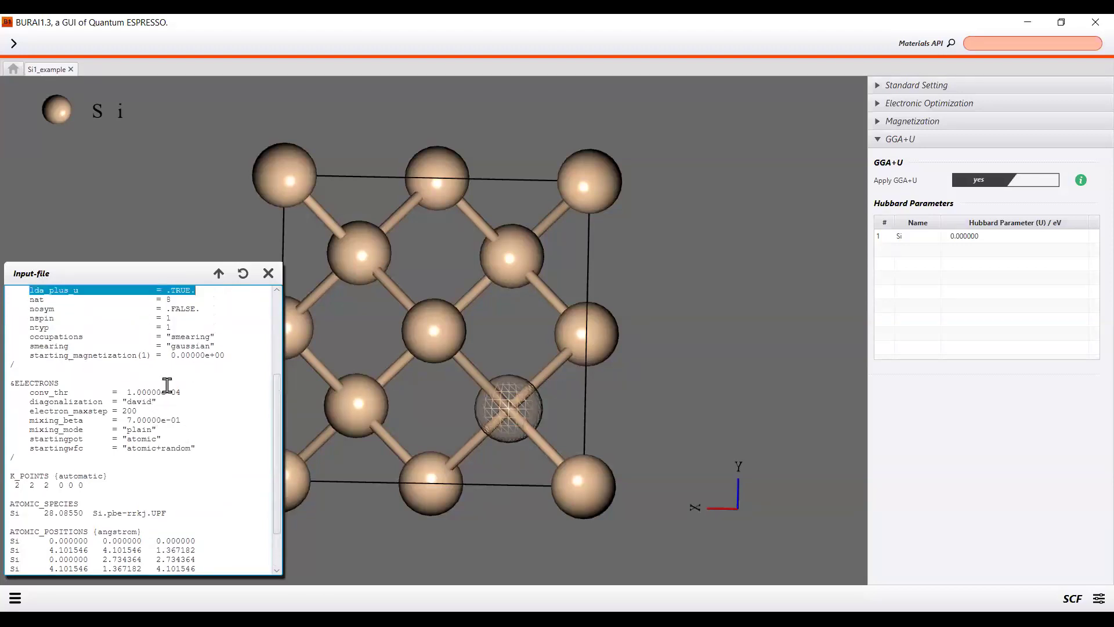
scroll(167, 385, "up", 2)
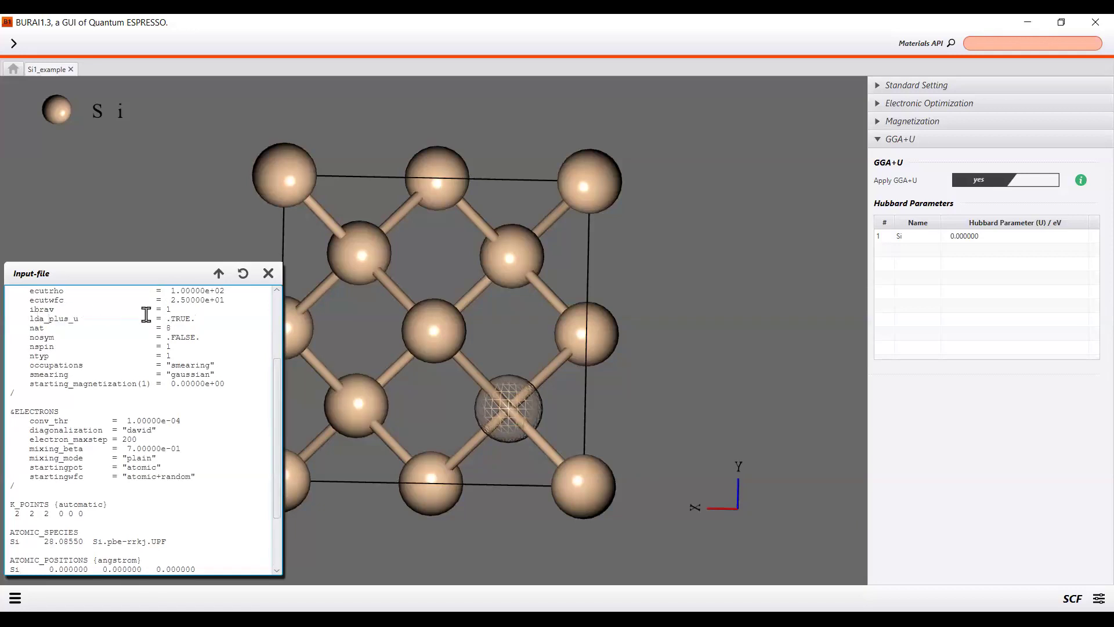
scroll(150, 411, "up", 4)
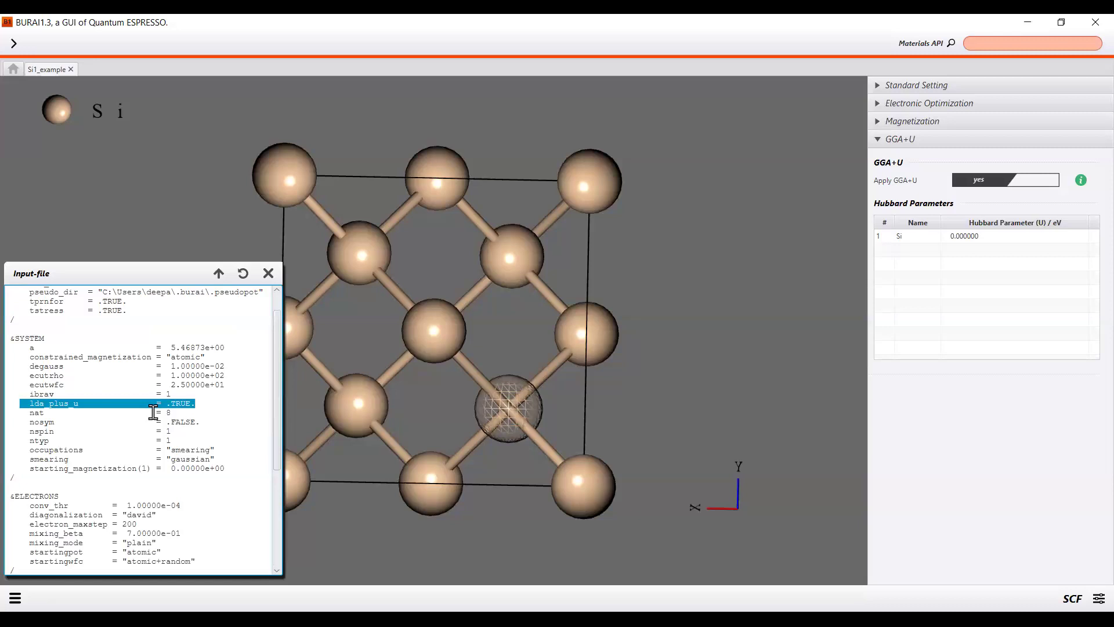
scroll(153, 411, "up", 1)
scroll(156, 406, "down", 7)
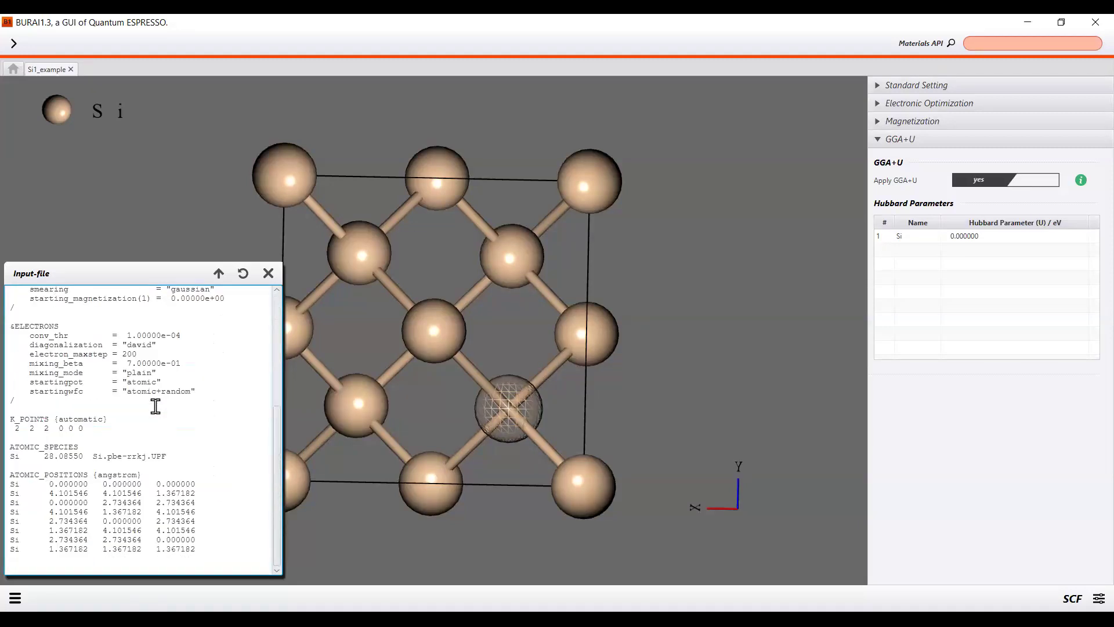
left_click(166, 488)
left_click(268, 274)
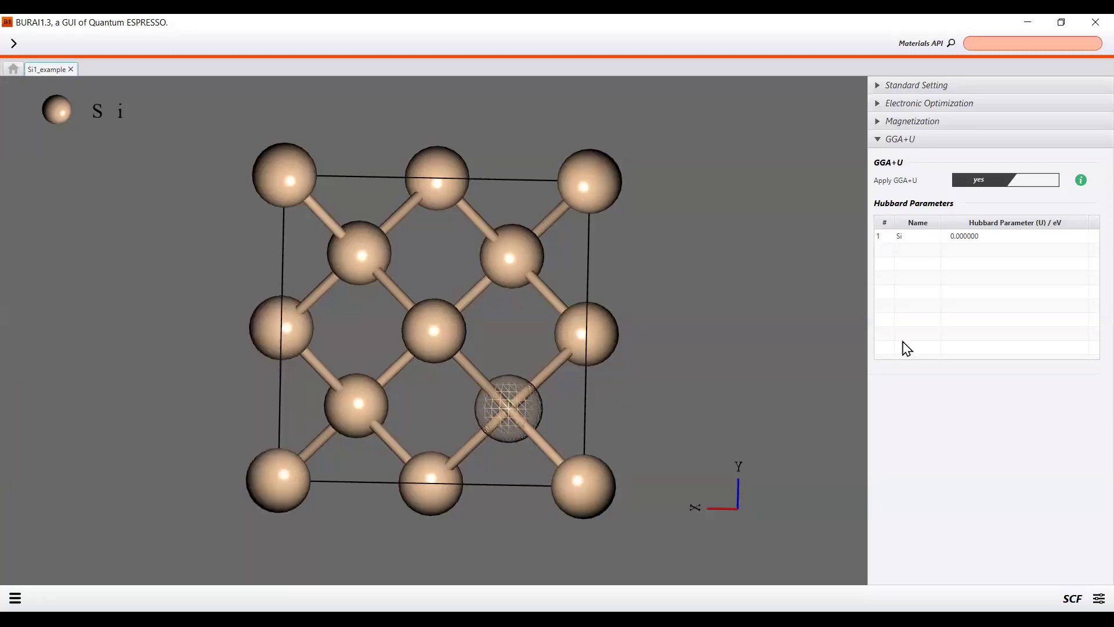
Set the Hubbard parameter (U) of Si to 8.0 eV in the GGA+U settings.
left_click(975, 240)
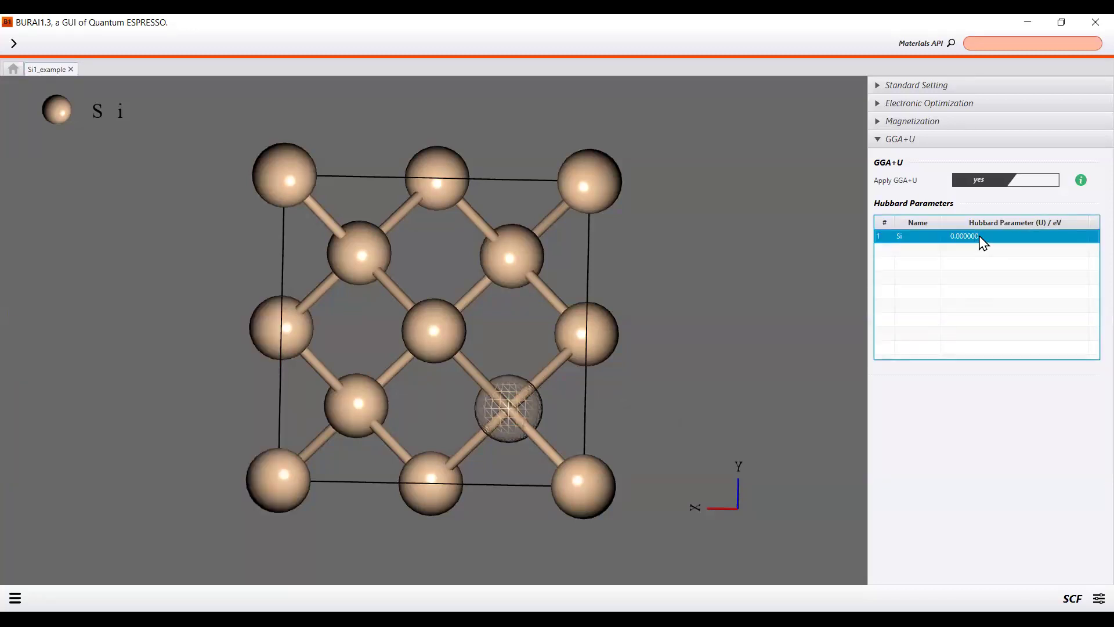
left_click(1004, 237)
type("8")
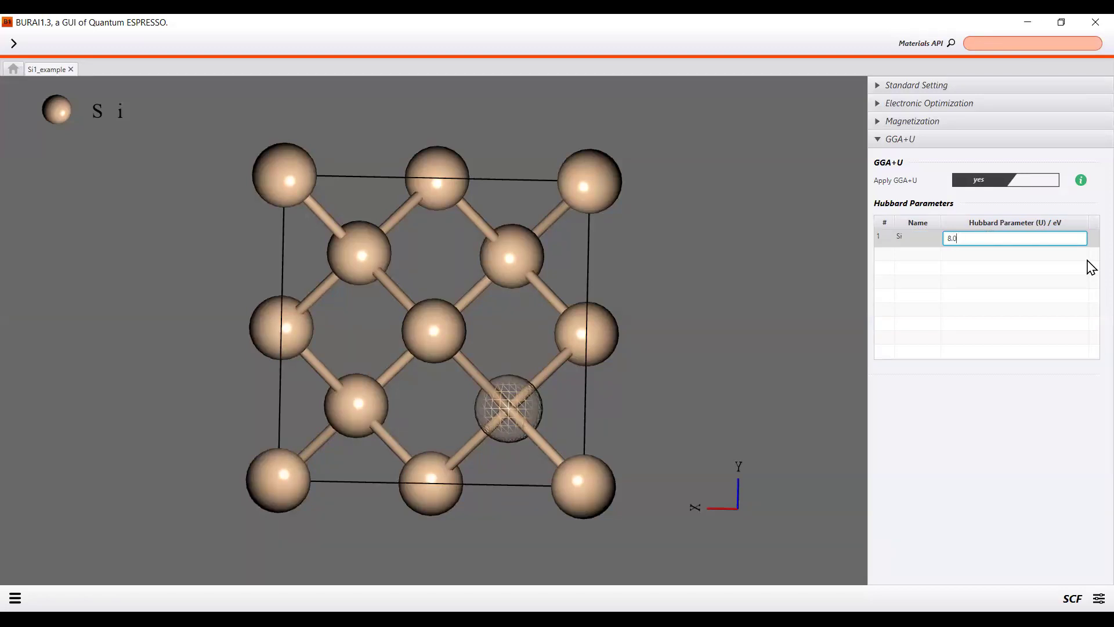
key("Return")
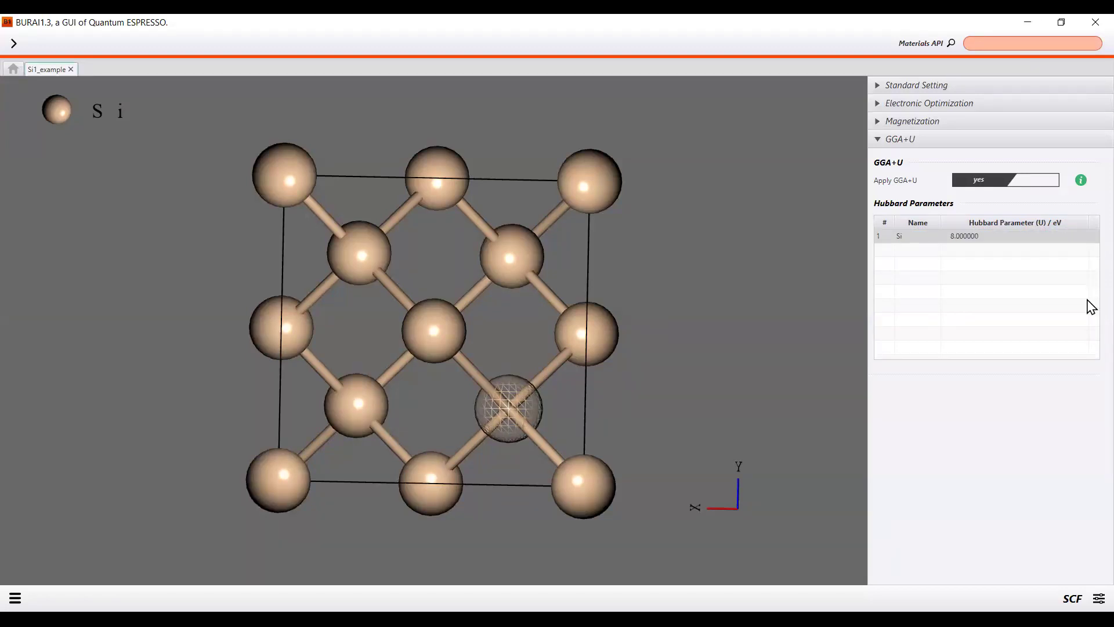
Open the generated input file, examine the hubbard_u(1) line in the &SYSTEM section, and close the file.
left_click(15, 597)
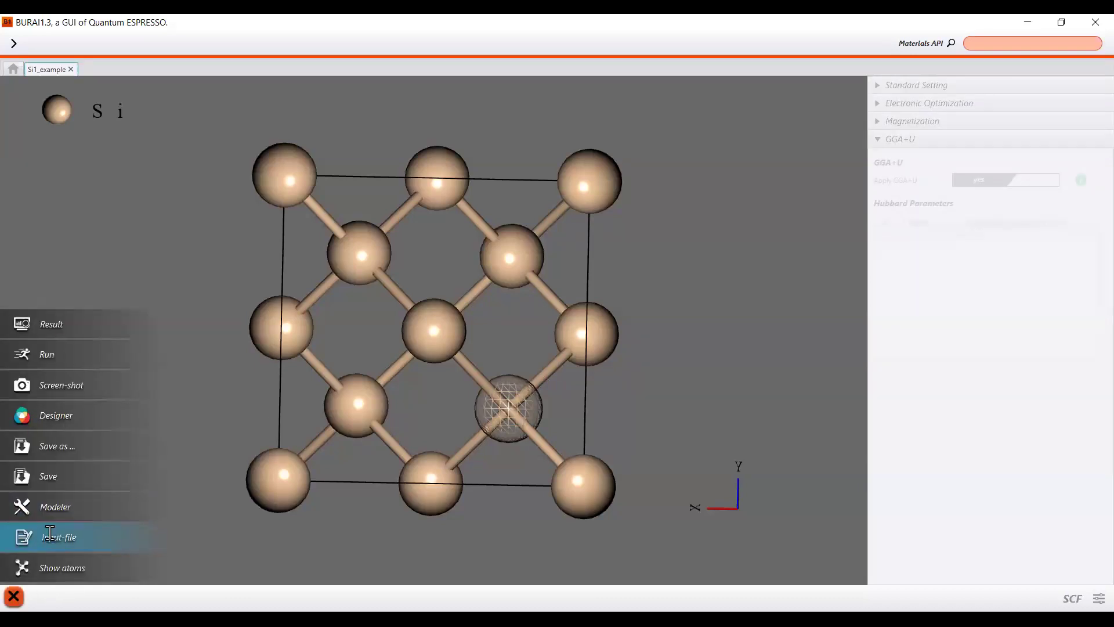
left_click(52, 534)
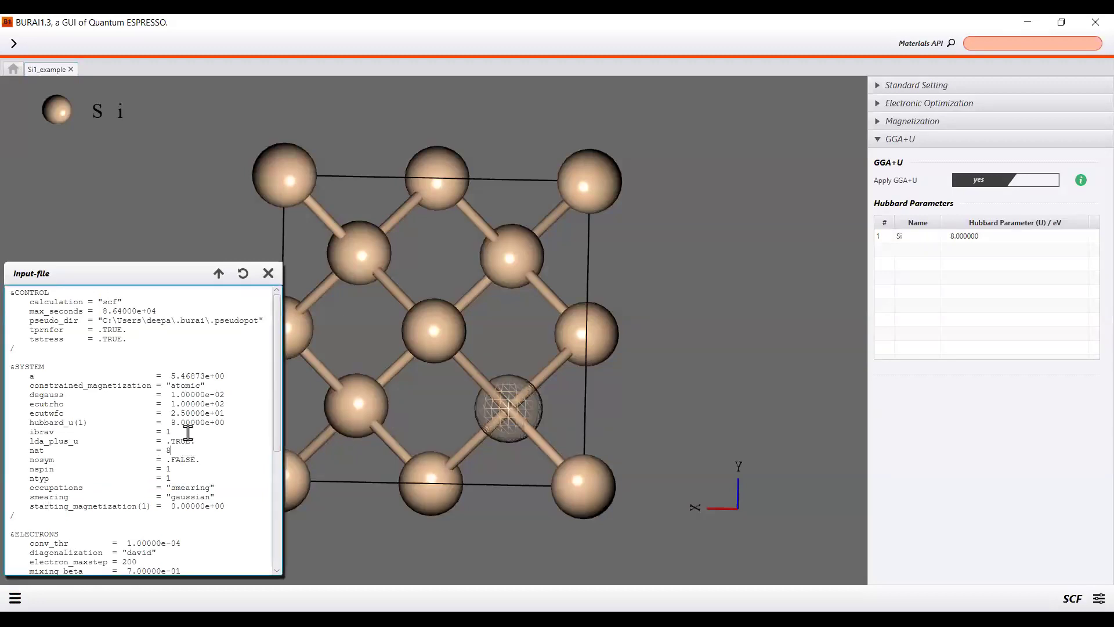
left_click_drag(35, 421, 224, 423)
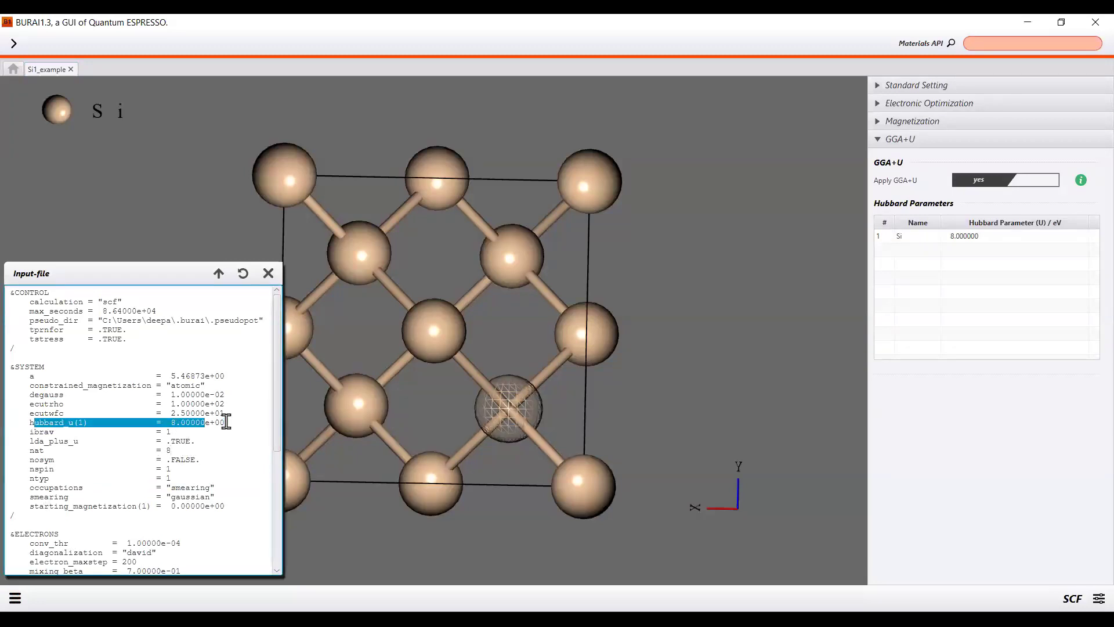
left_click(127, 431)
left_click_drag(19, 420, 237, 427)
left_click(268, 273)
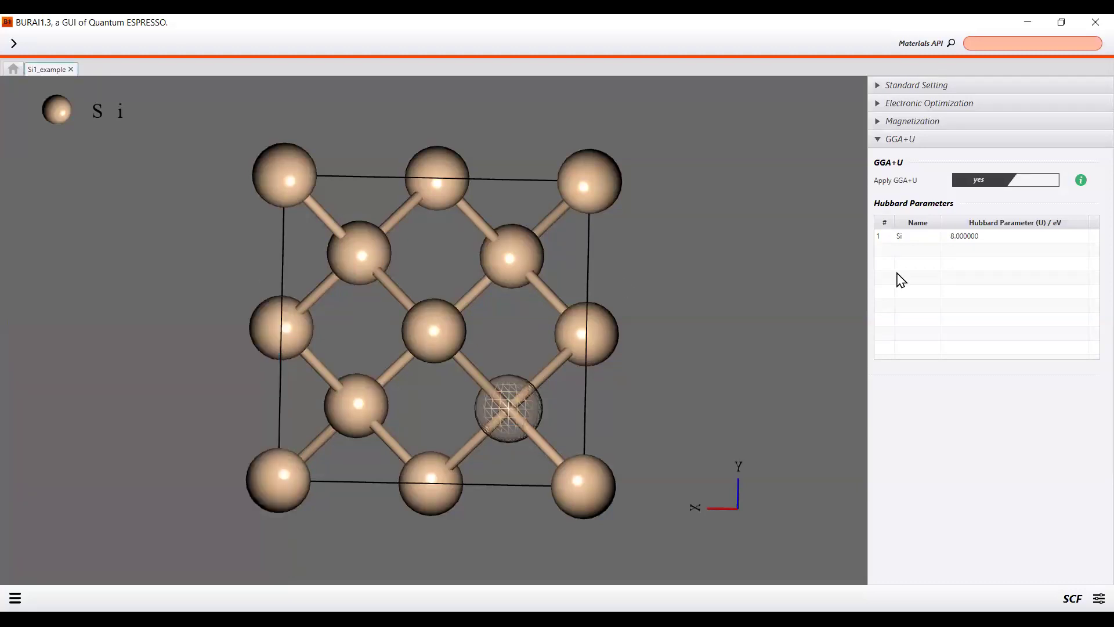
Disable GGA+U and choose Non-Polarized as the spin polarization in the magnetization settings.
left_click(979, 184)
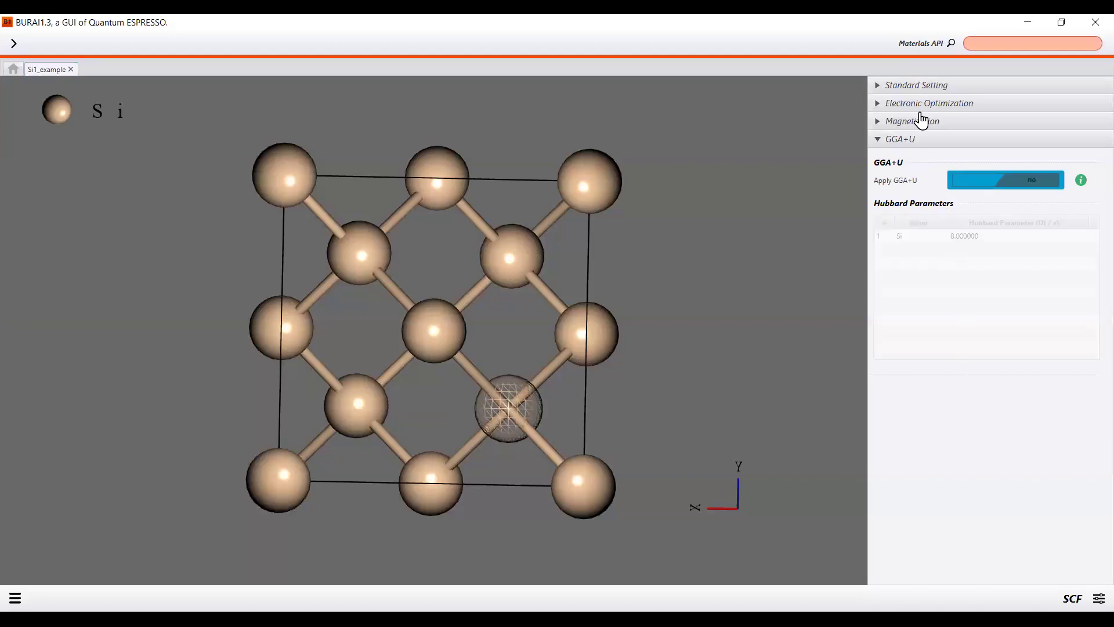
left_click(915, 122)
left_click(994, 164)
left_click(983, 182)
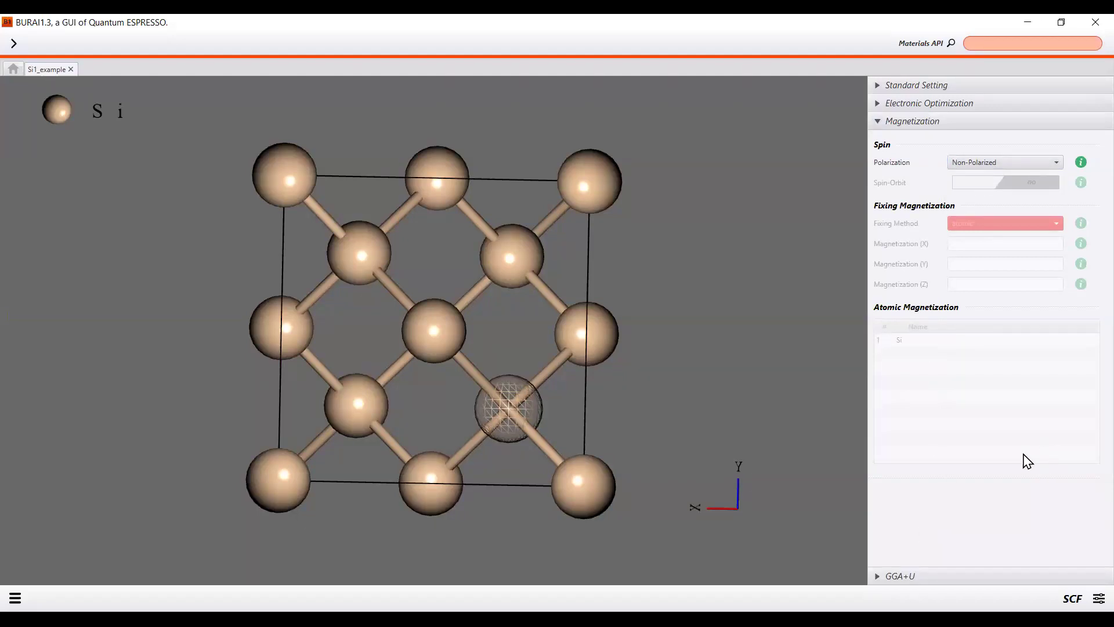
Try to run the Si1_example SCF job on the local host with 4 MPI processes and 1 OpenMP thread.
left_click(15, 600)
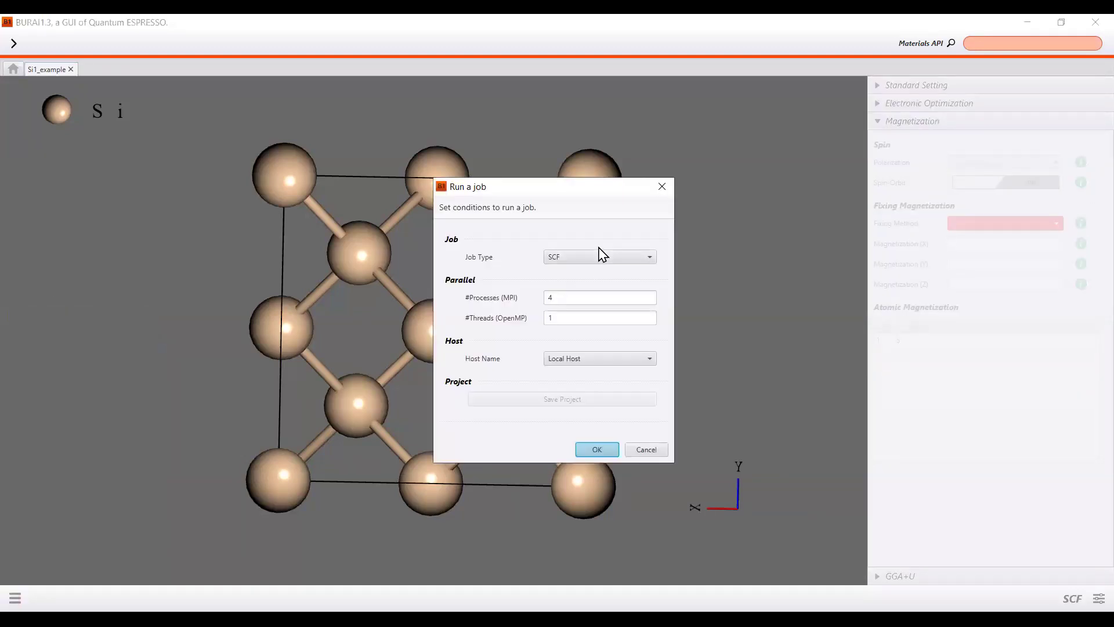
left_click(604, 448)
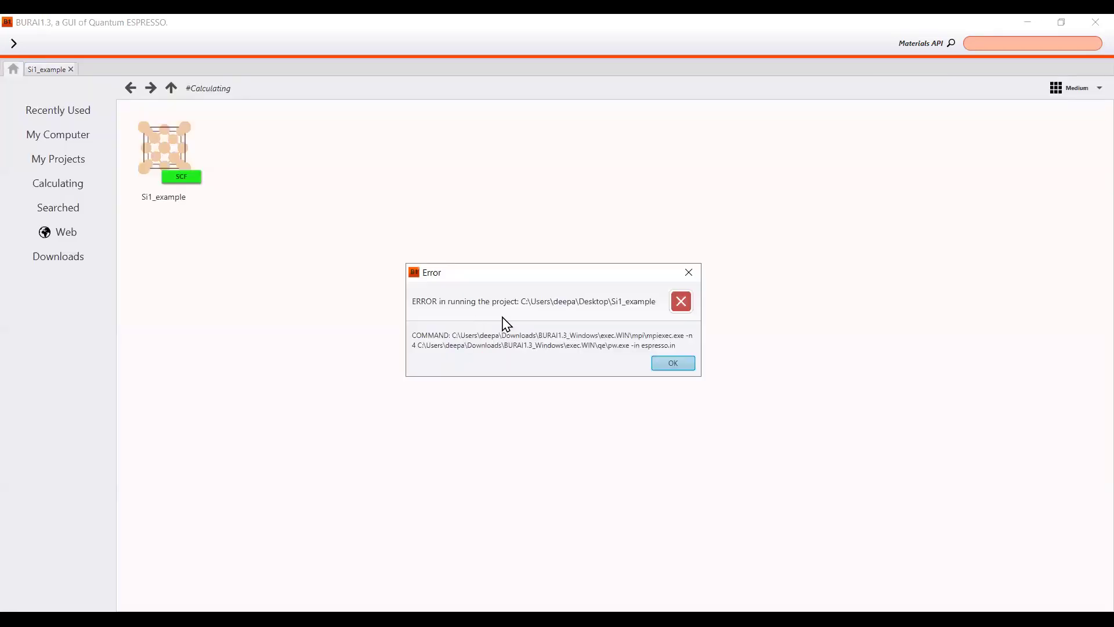
left_click(667, 364)
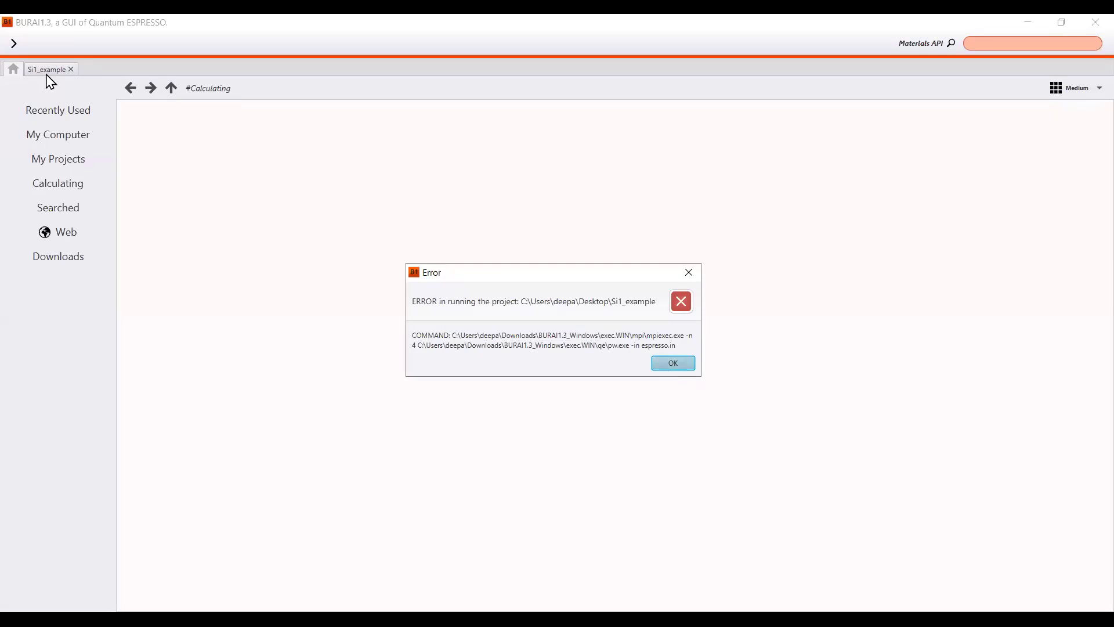
Open Si.cif from the CIF examples folder and switch it to the SCF calculation settings.
left_click(131, 88)
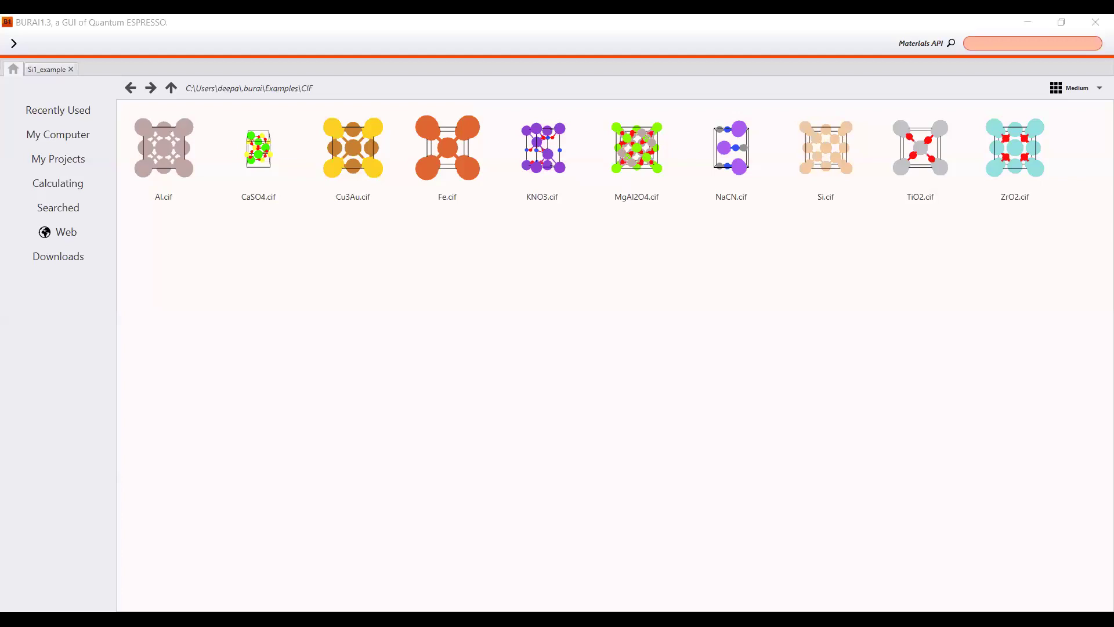
left_click(355, 443)
left_click(450, 461)
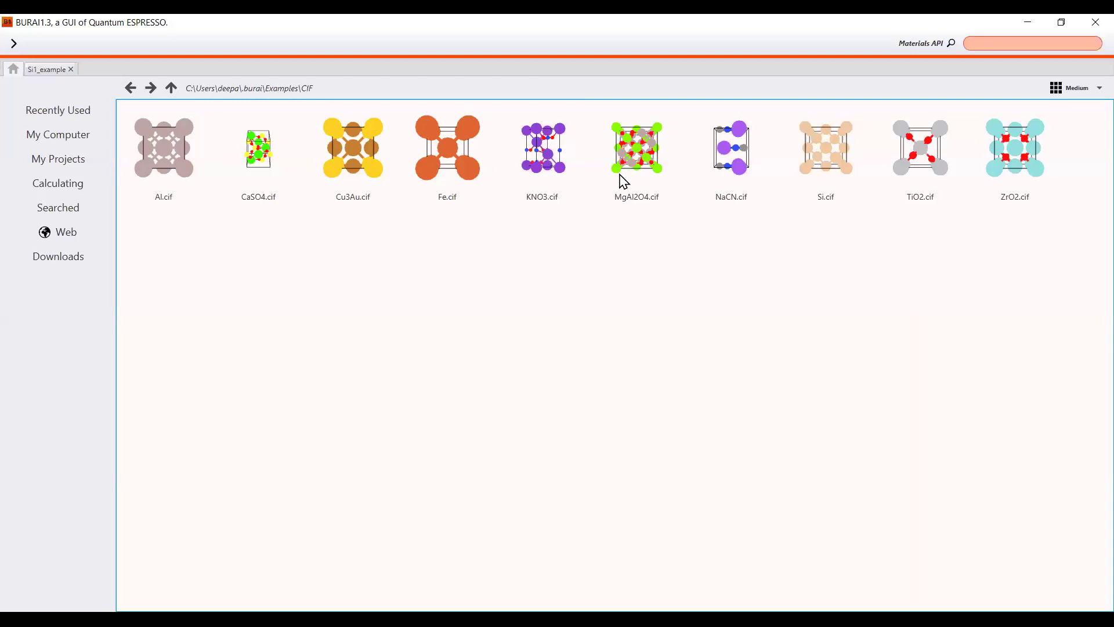
double_click(826, 152)
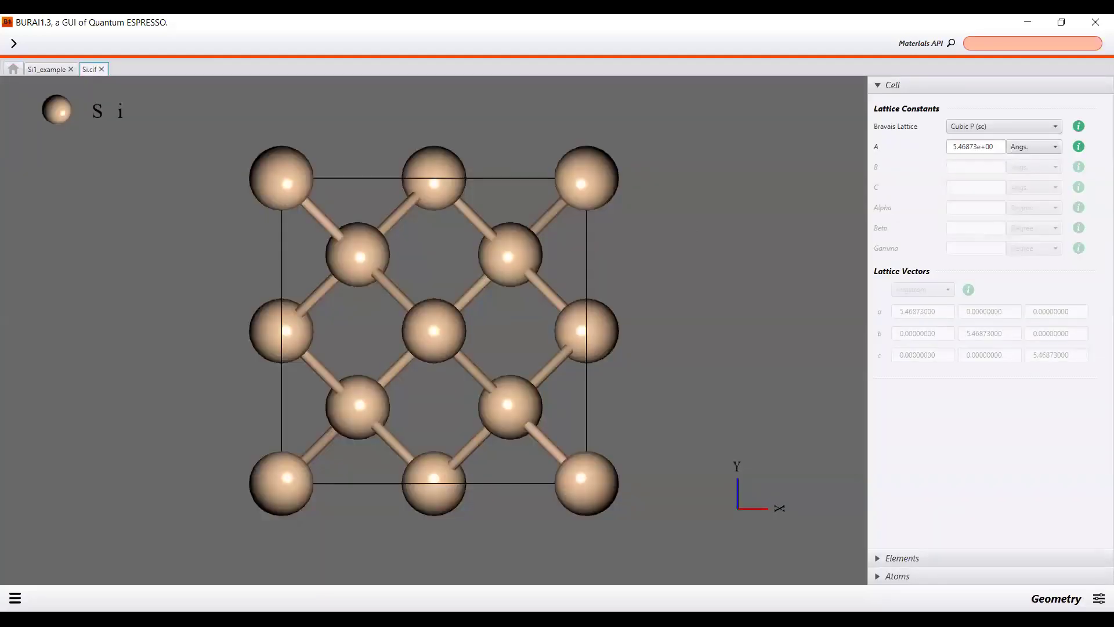
left_click(1098, 598)
left_click(1054, 462)
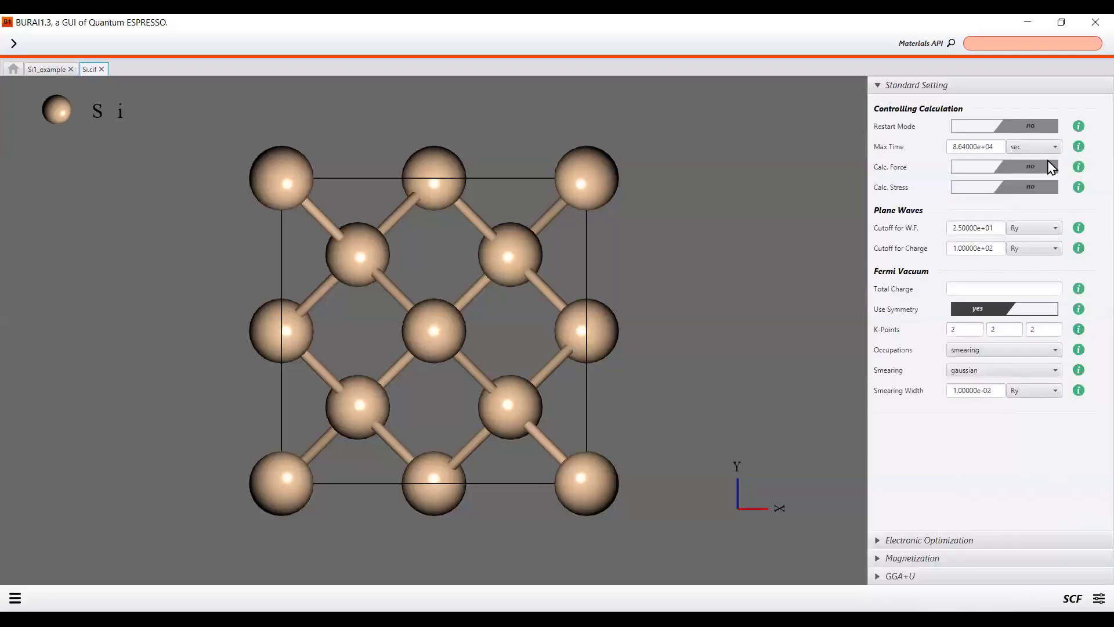
Review the magnetization, electronic optimization, standard and GGA+U settings of the Si.cif SCF calculation, including the spin polarization options.
left_click(936, 561)
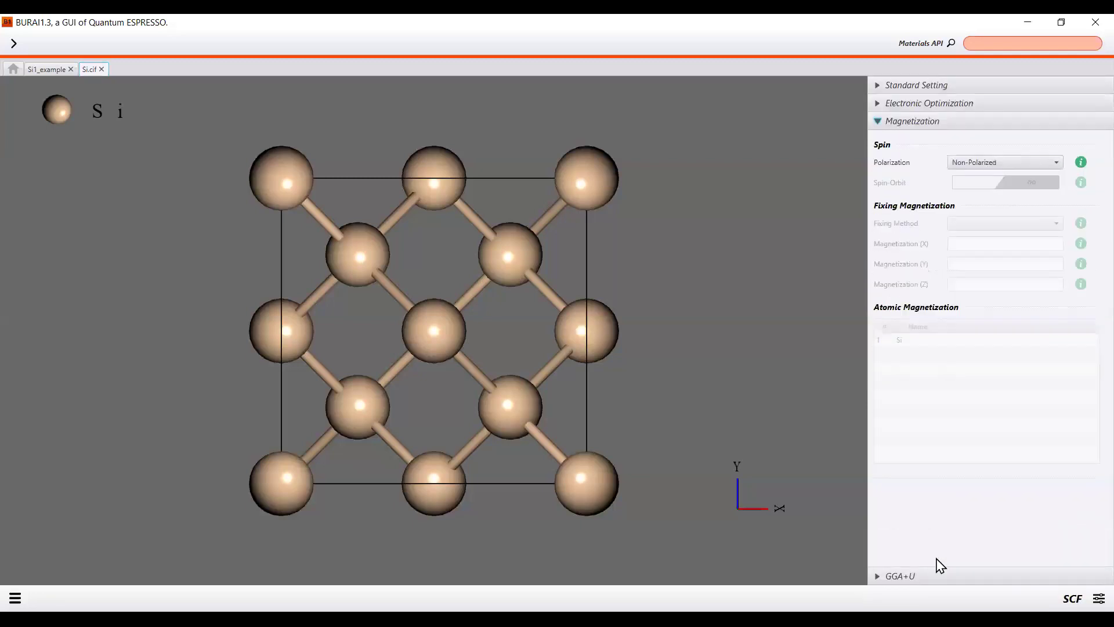
left_click(989, 164)
left_click(963, 163)
left_click(997, 390)
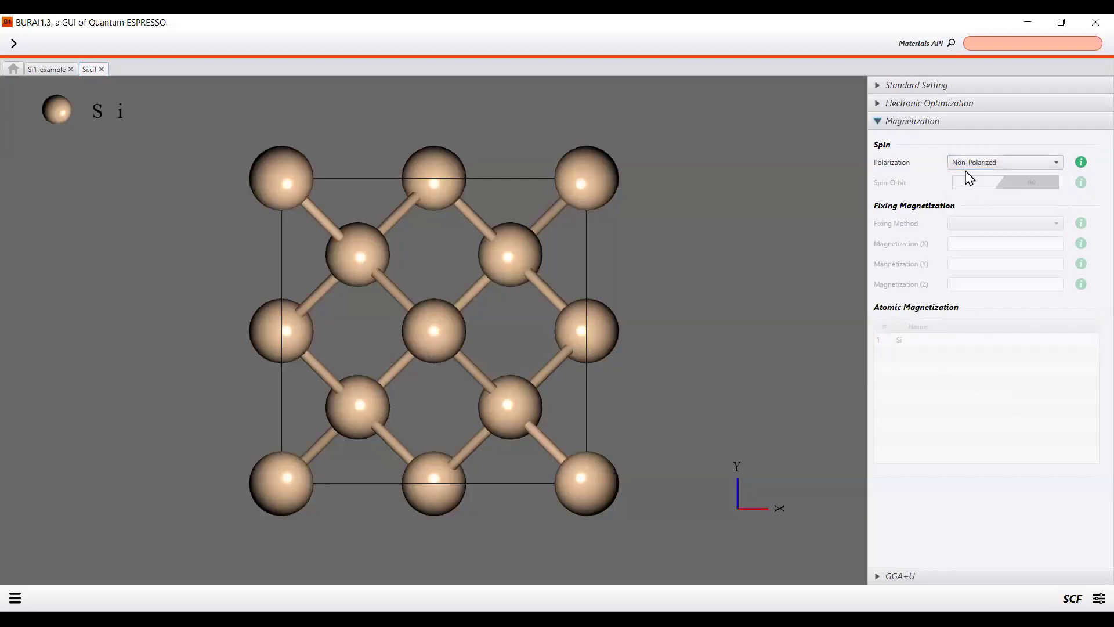
left_click(949, 123)
left_click(949, 123)
left_click(936, 107)
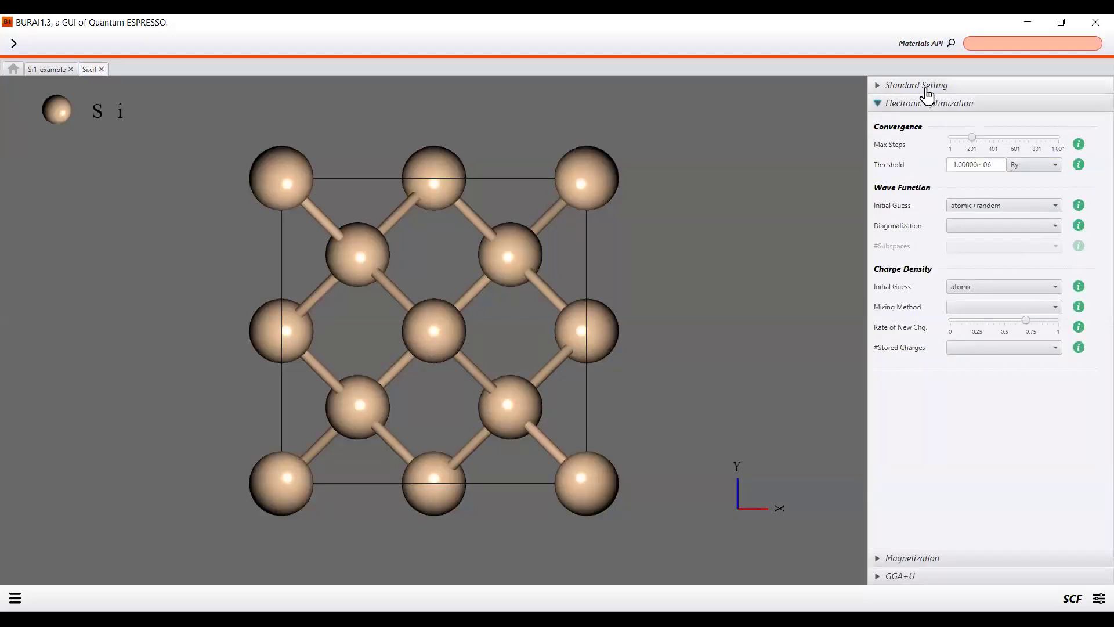
left_click(926, 91)
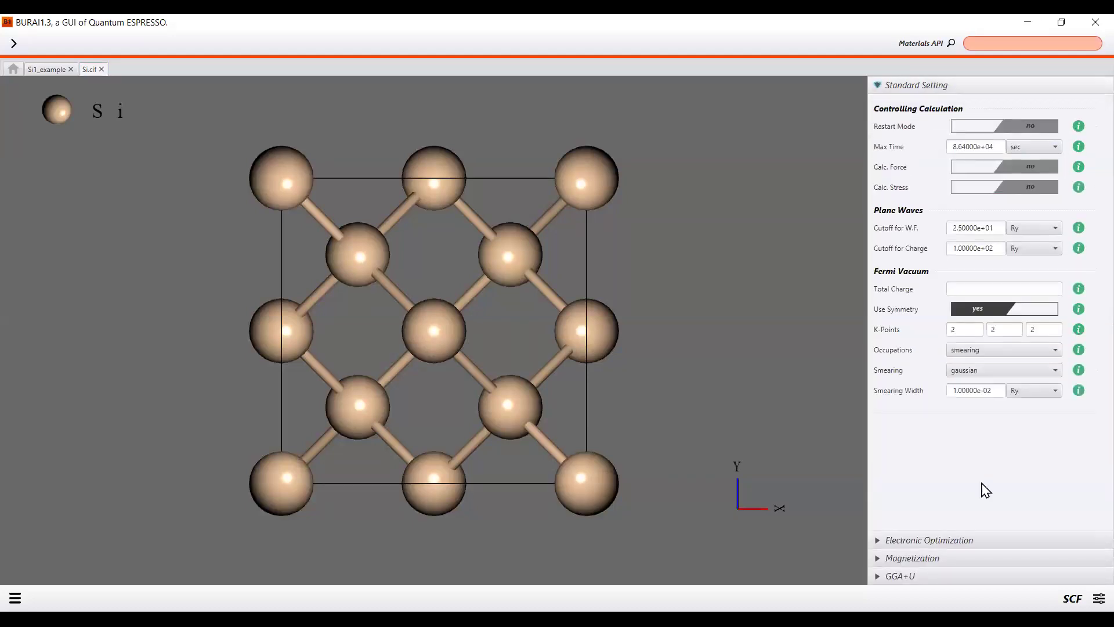
left_click(916, 578)
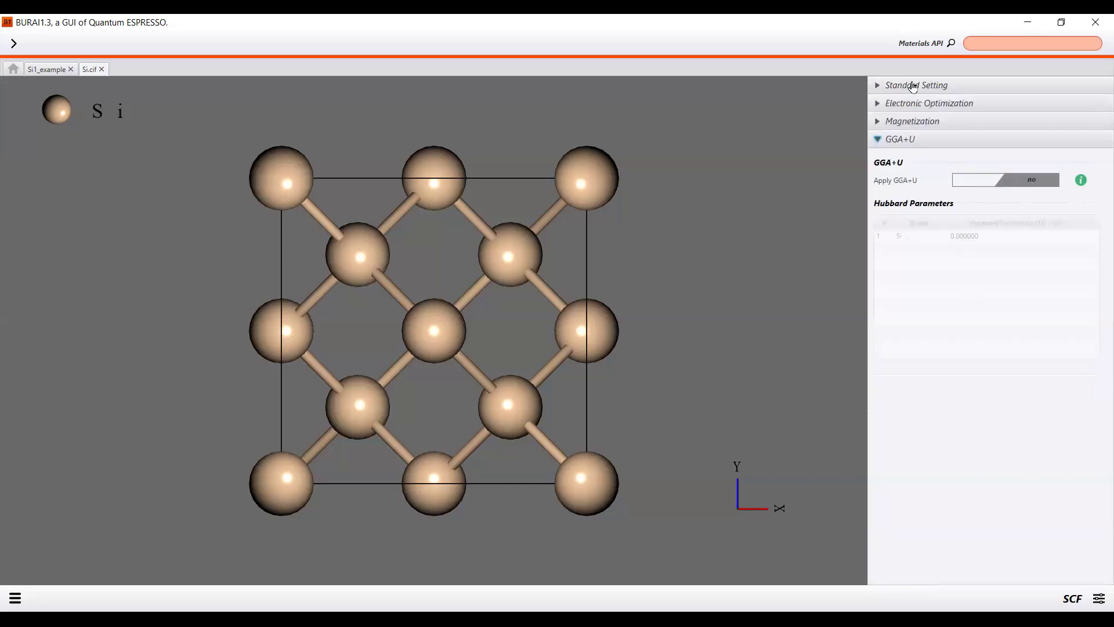
left_click(917, 122)
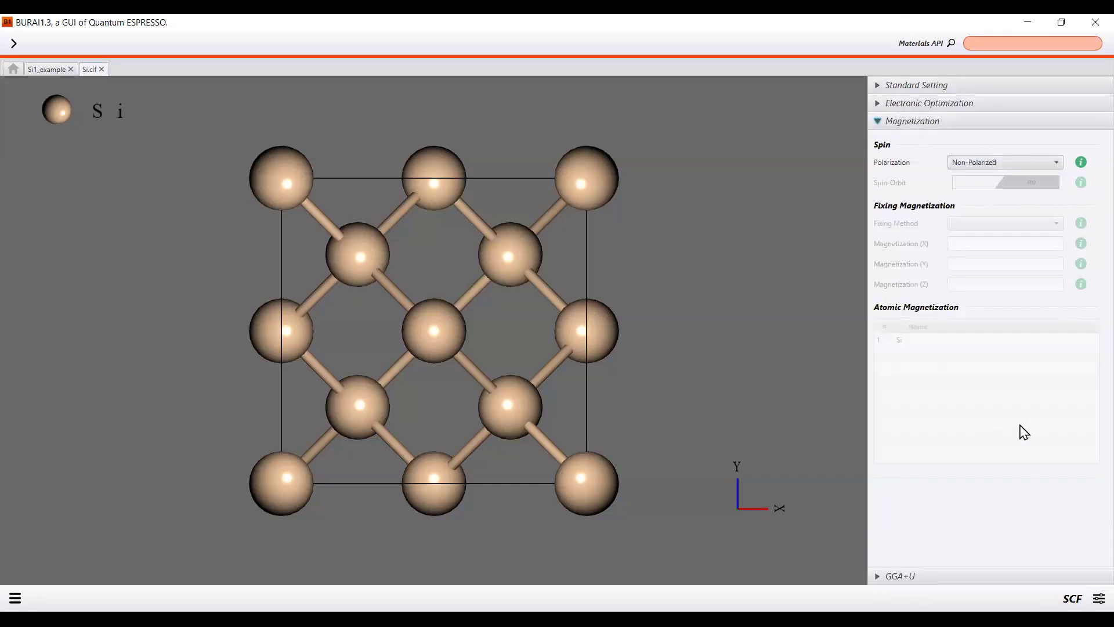
Save the project as Si_2 and run its SCF job on the local host with 4 MPI processes and 1 OpenMP thread.
left_click(15, 598)
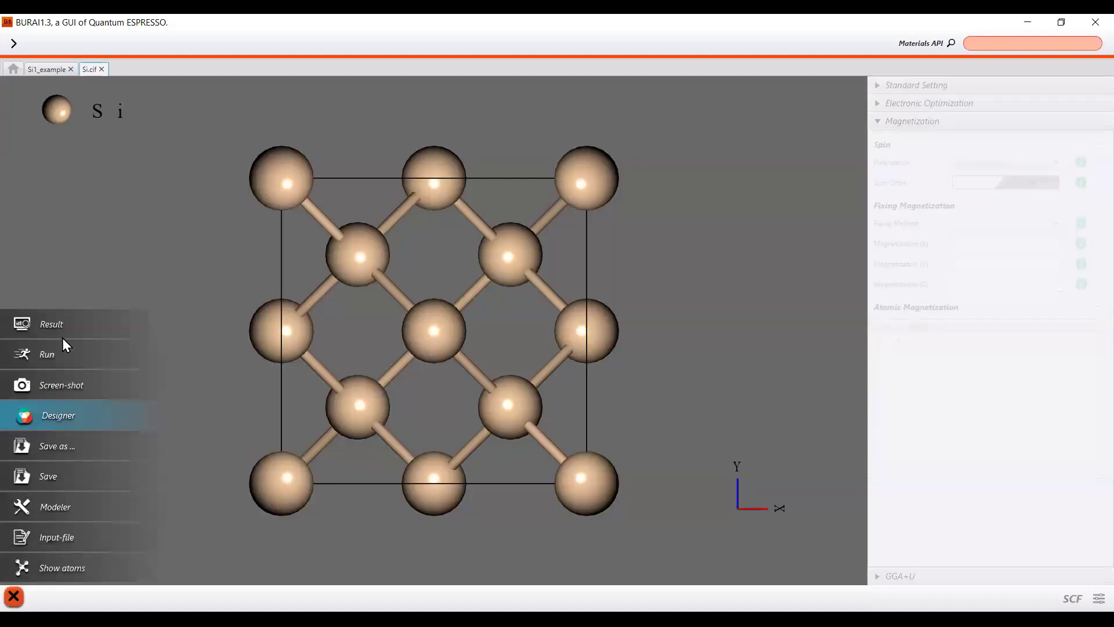
left_click(43, 361)
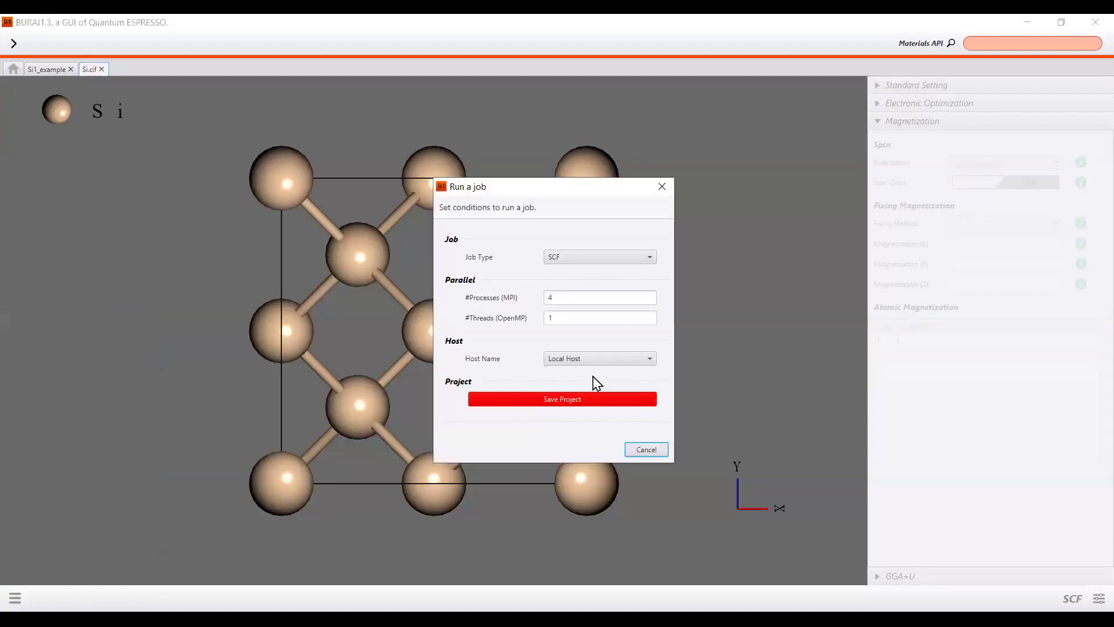
left_click(557, 405)
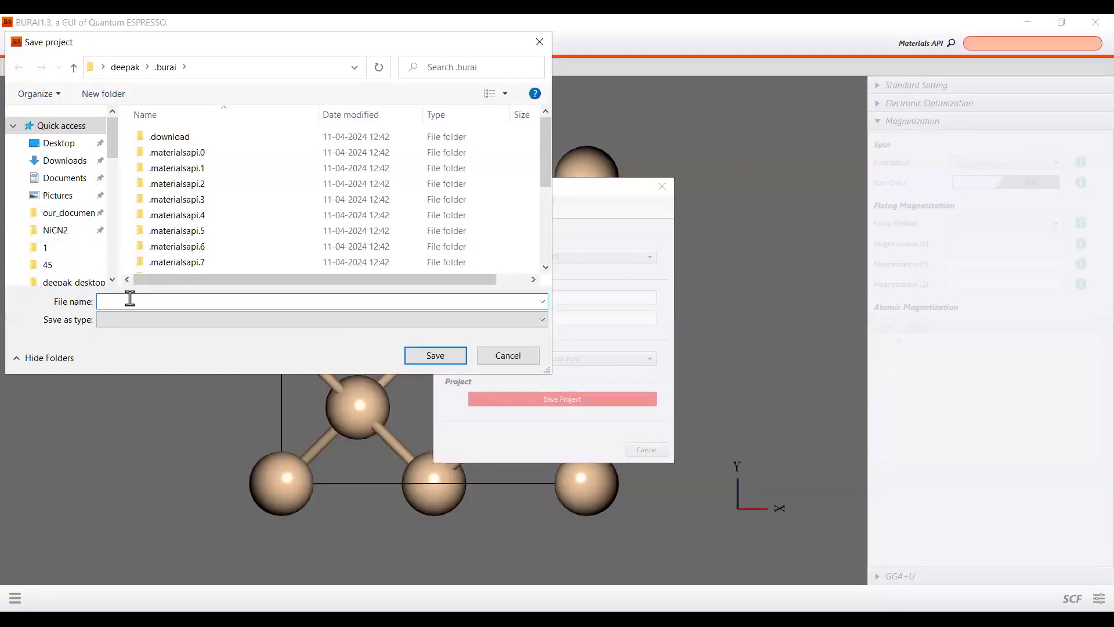
type("Si_2")
left_click(416, 361)
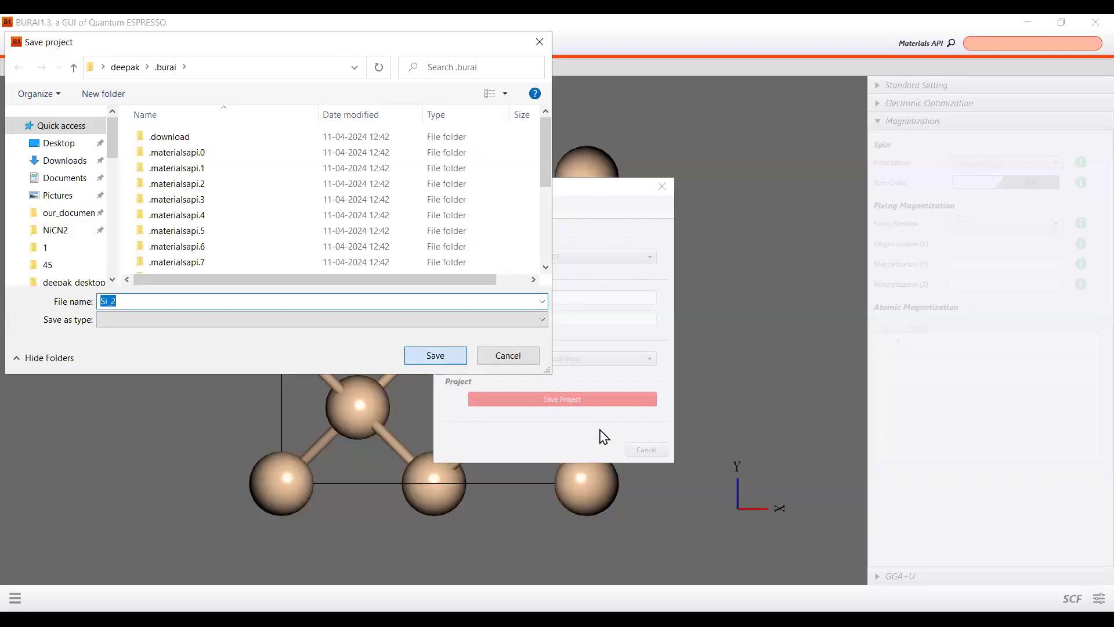
left_click(604, 449)
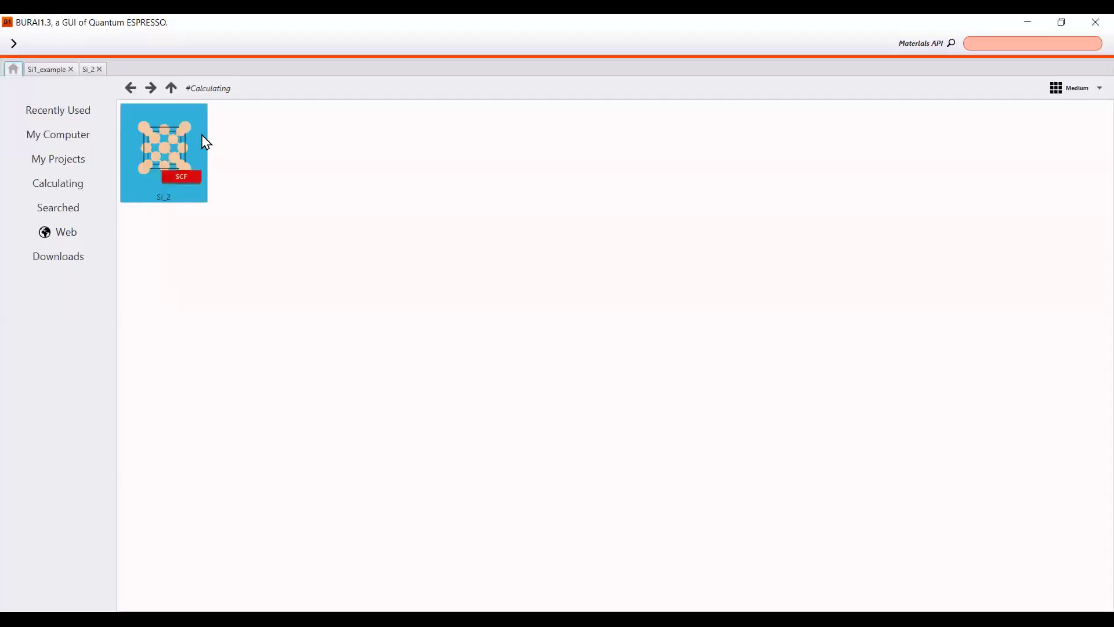
Open the calculating Si_2 project and display the SCF log from its results.
double_click(161, 138)
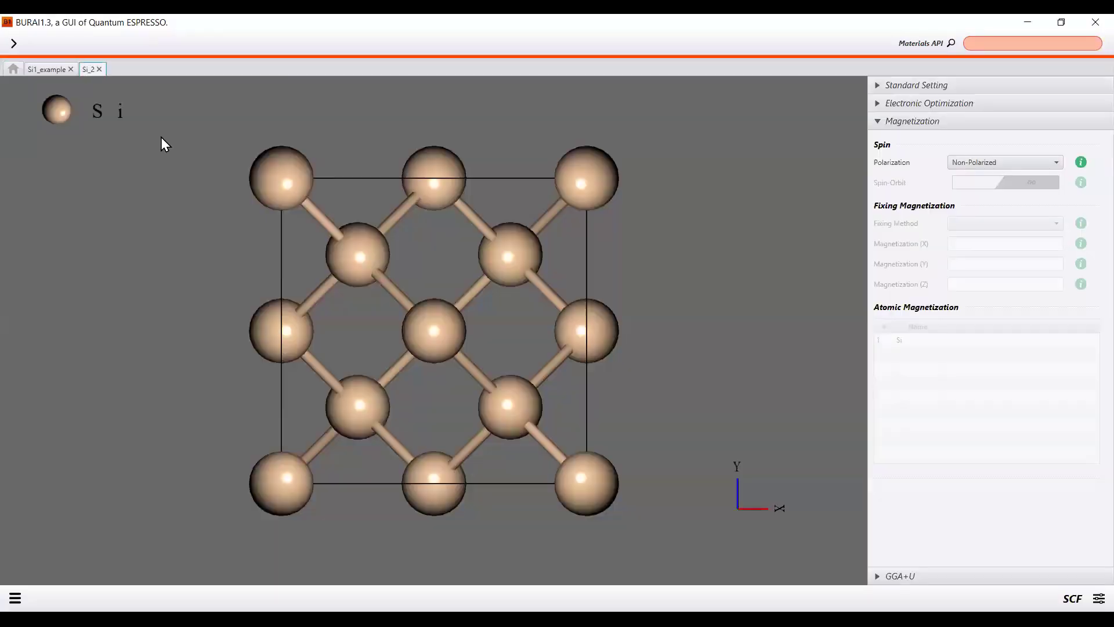
left_click(15, 597)
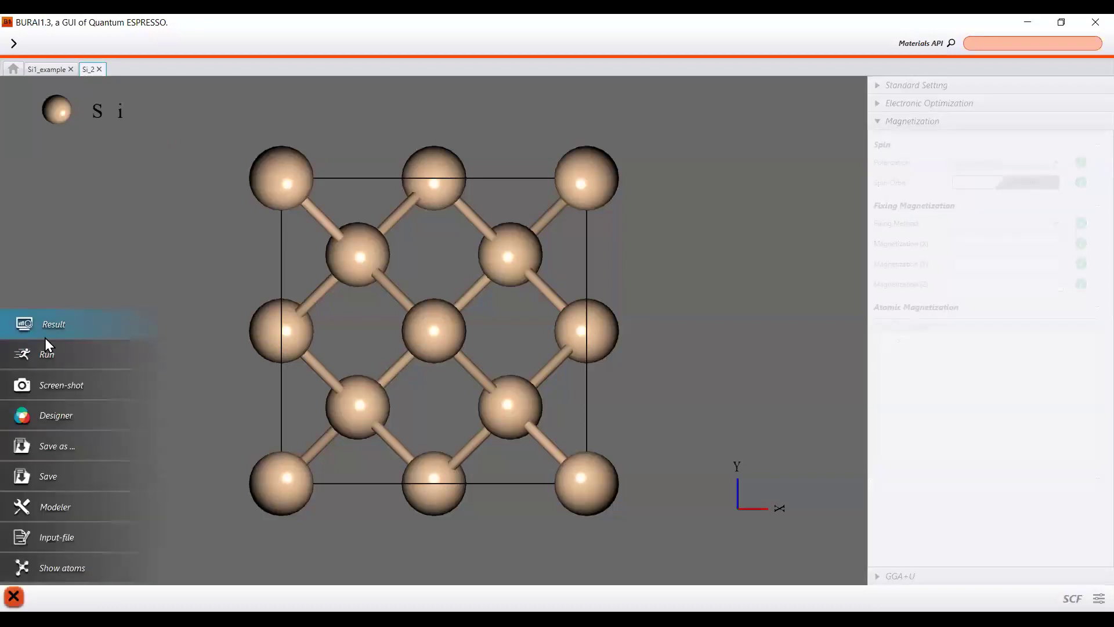
left_click(49, 328)
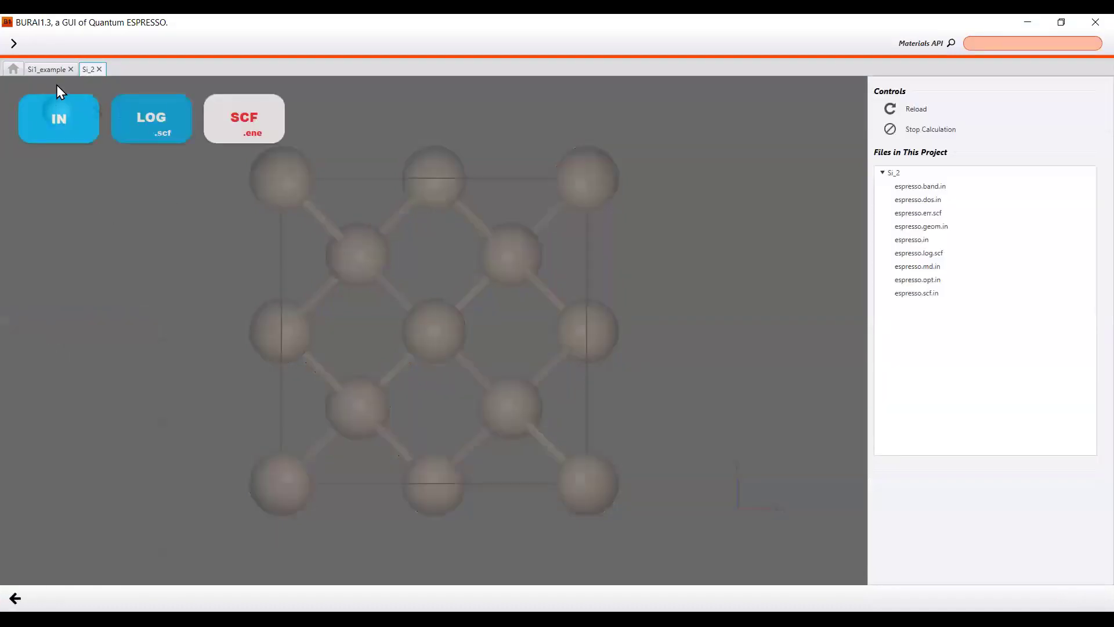
left_click(169, 122)
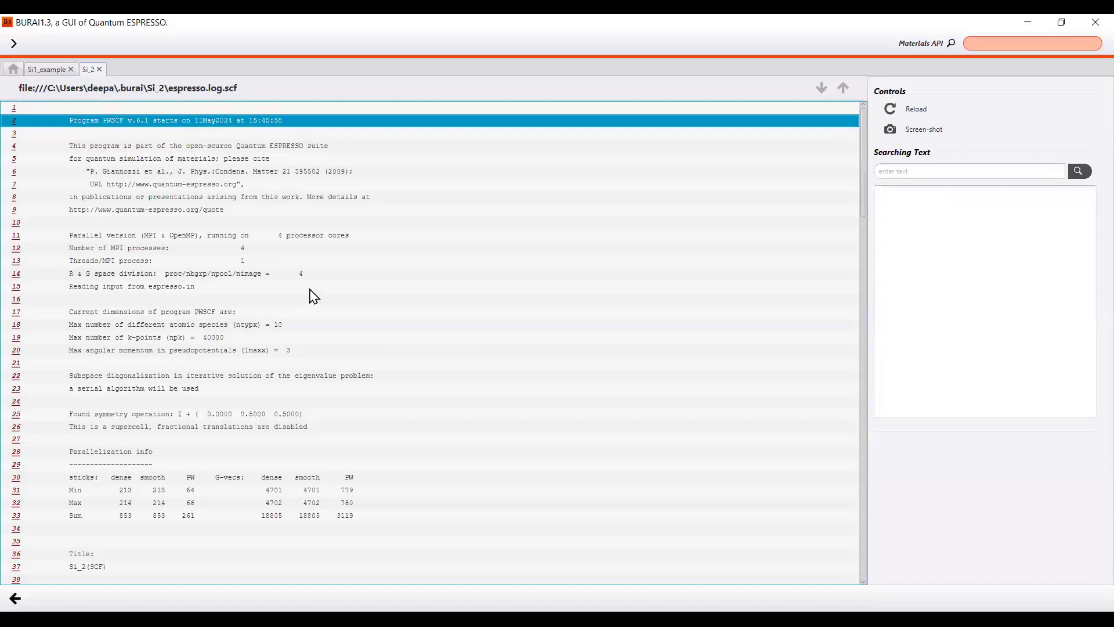
Examine the SCF iterations in espresso.log.scf, checking the estimated scf accuracy of iteration 3 and the start of iteration 4.
scroll(313, 293, "down", 7)
scroll(229, 361, "down", 20)
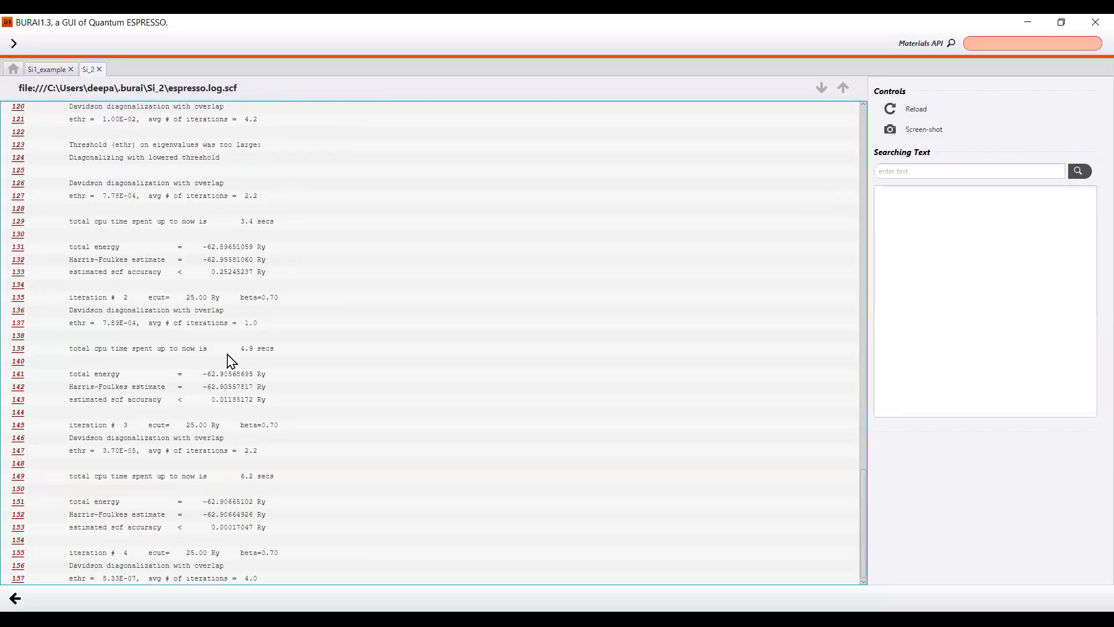
left_click(242, 531)
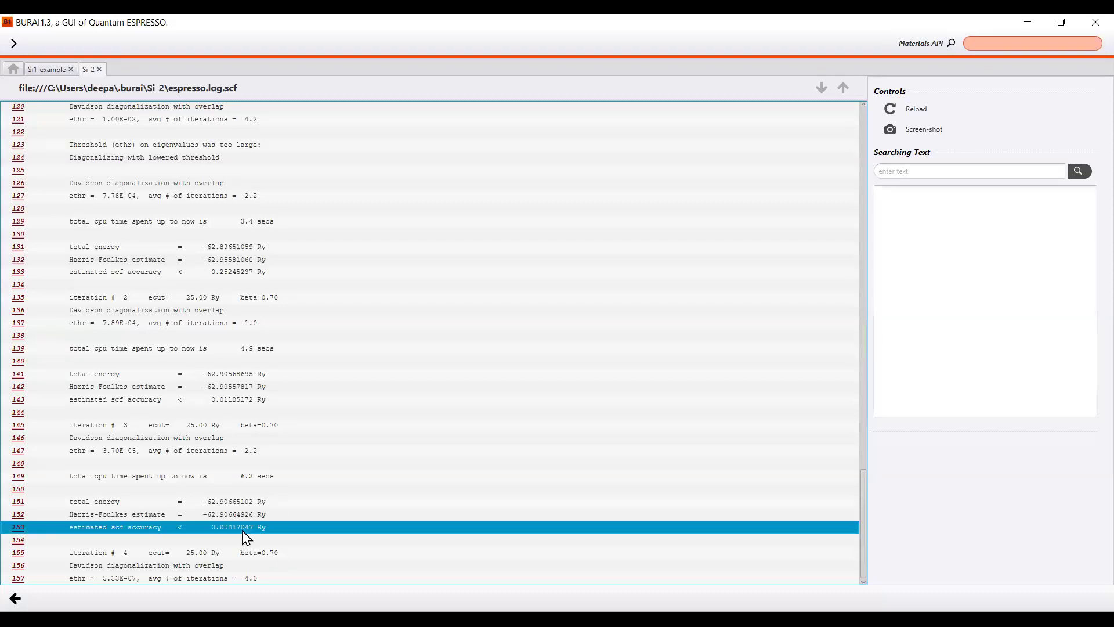
key("Down")
key("Down")
key("Down")
key("Down")
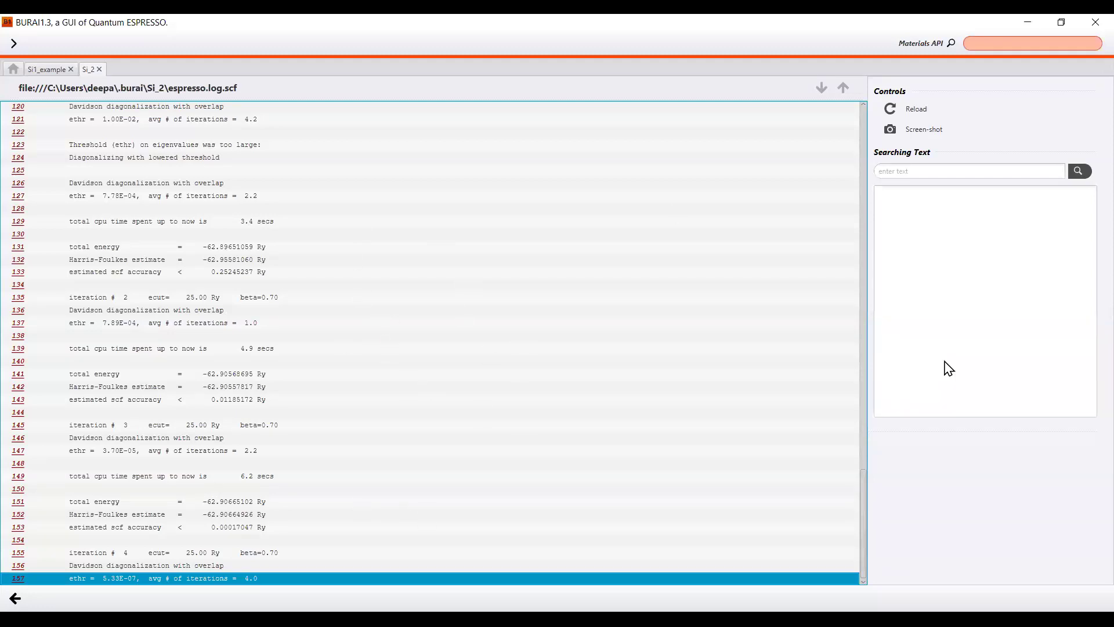
left_click(949, 463)
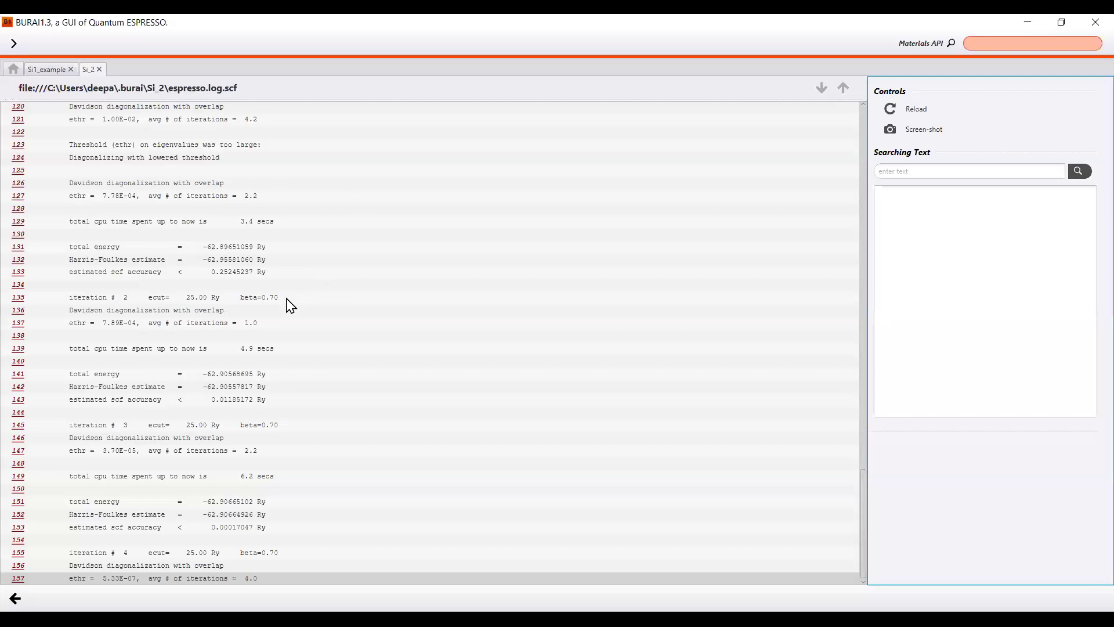
Reopen the Si_2 SCF log from the project results and examine the closing lines for job completion.
left_click(258, 212)
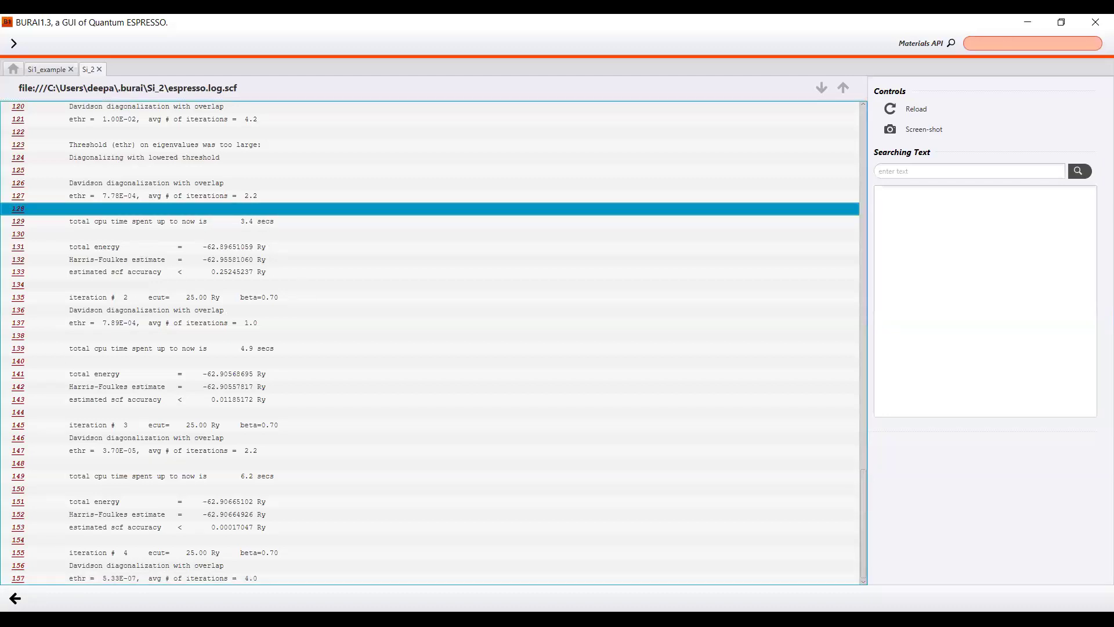
left_click(15, 598)
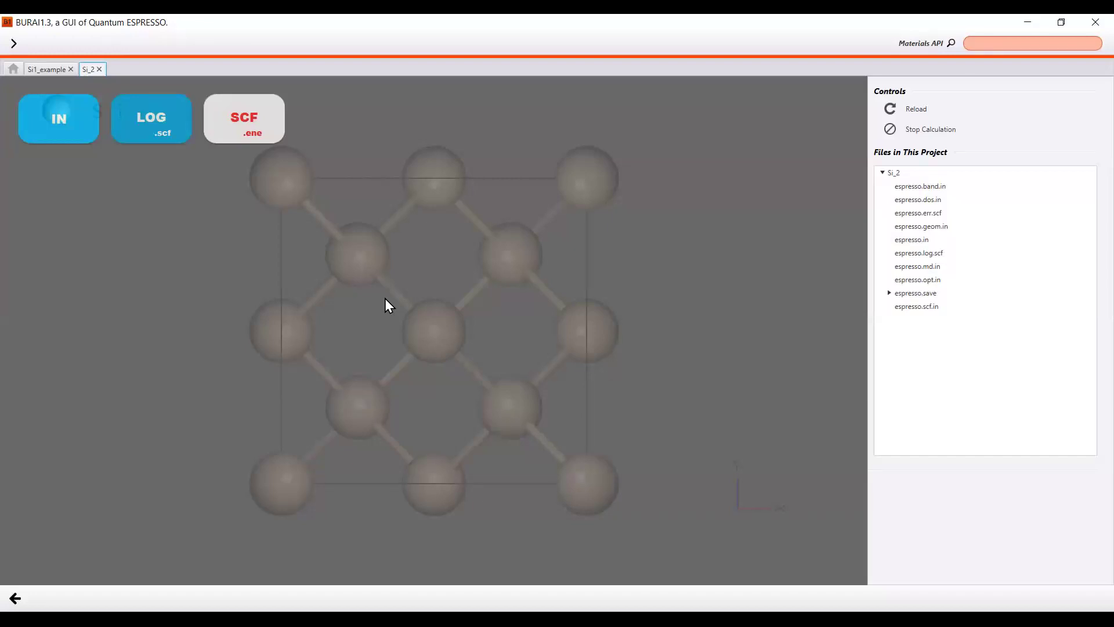
left_click(159, 116)
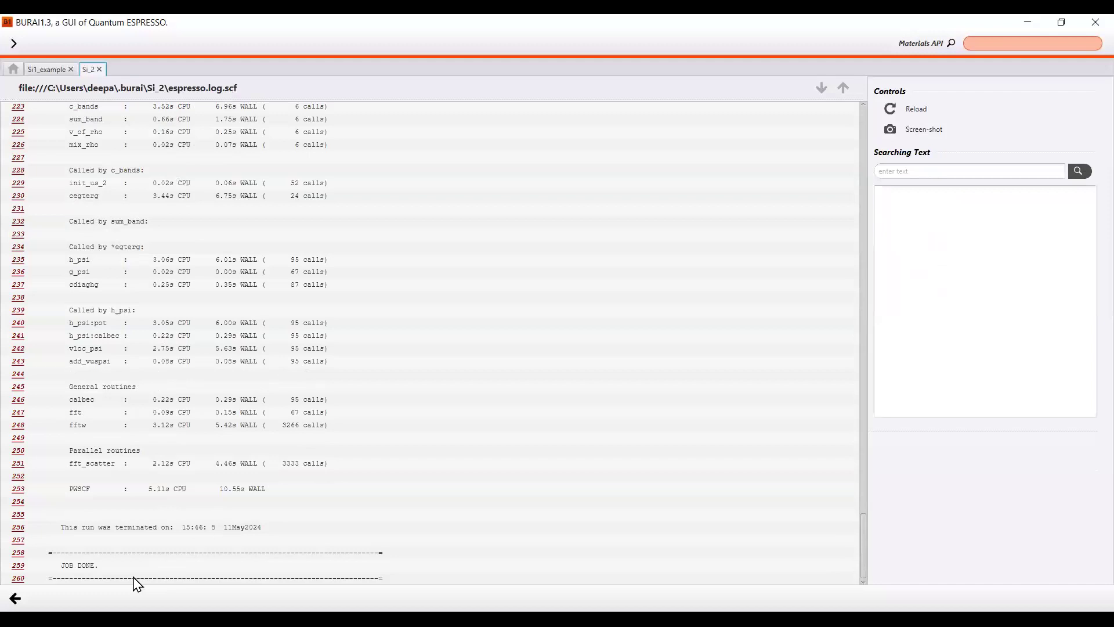
left_click(94, 569)
left_click(501, 463)
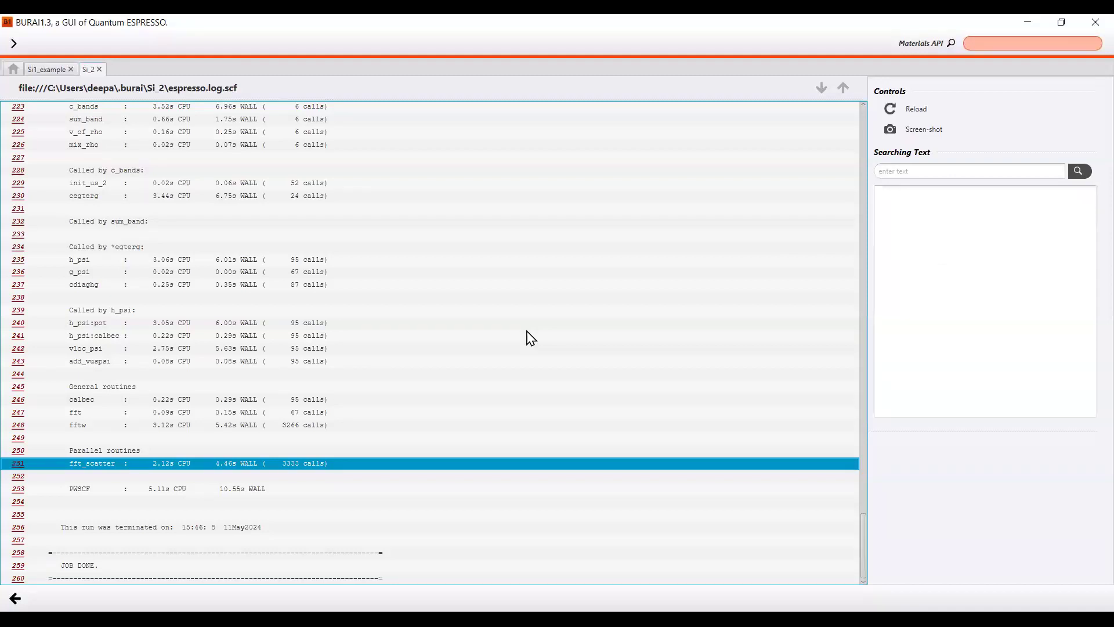
Check the PWSCF CPU and wall time near the end of the Si_2 SCF log.
left_click(54, 70)
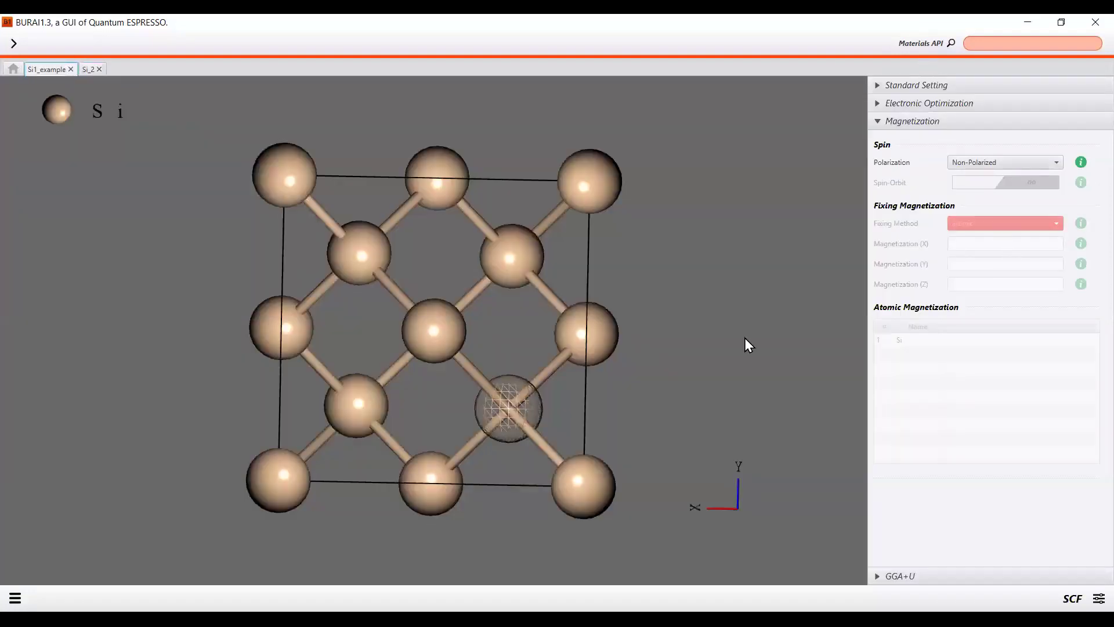
left_click(90, 71)
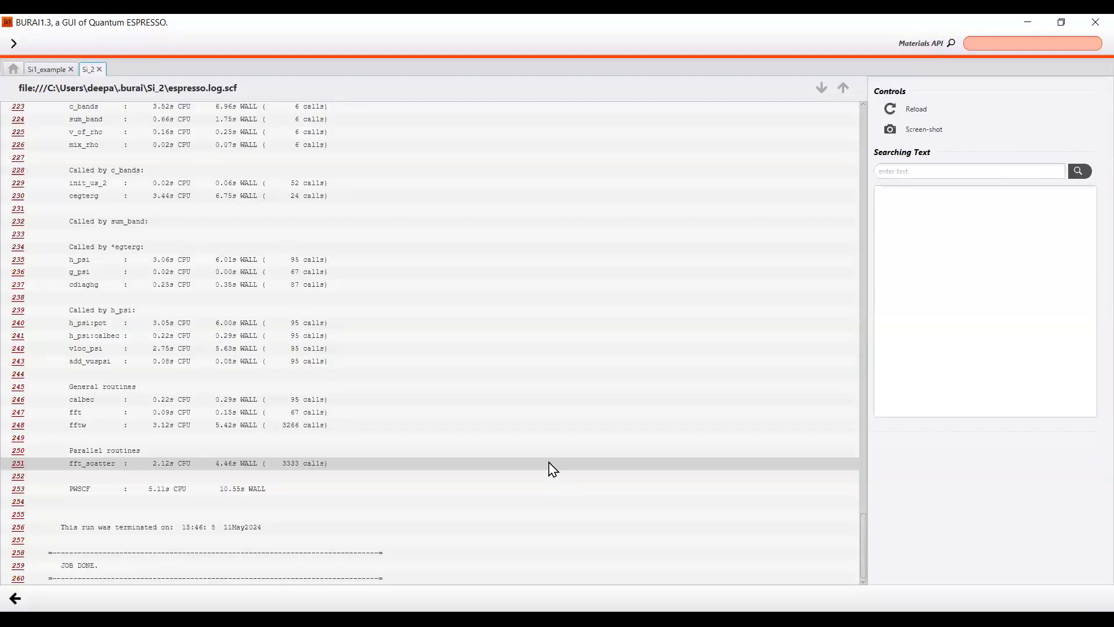
left_click(305, 430)
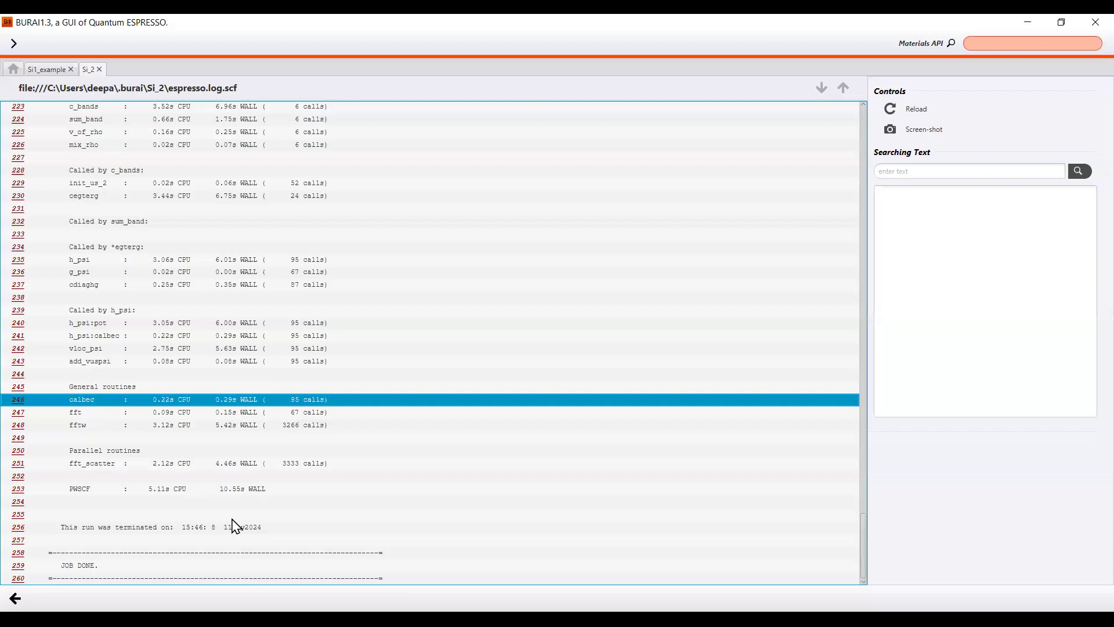
left_click(266, 490)
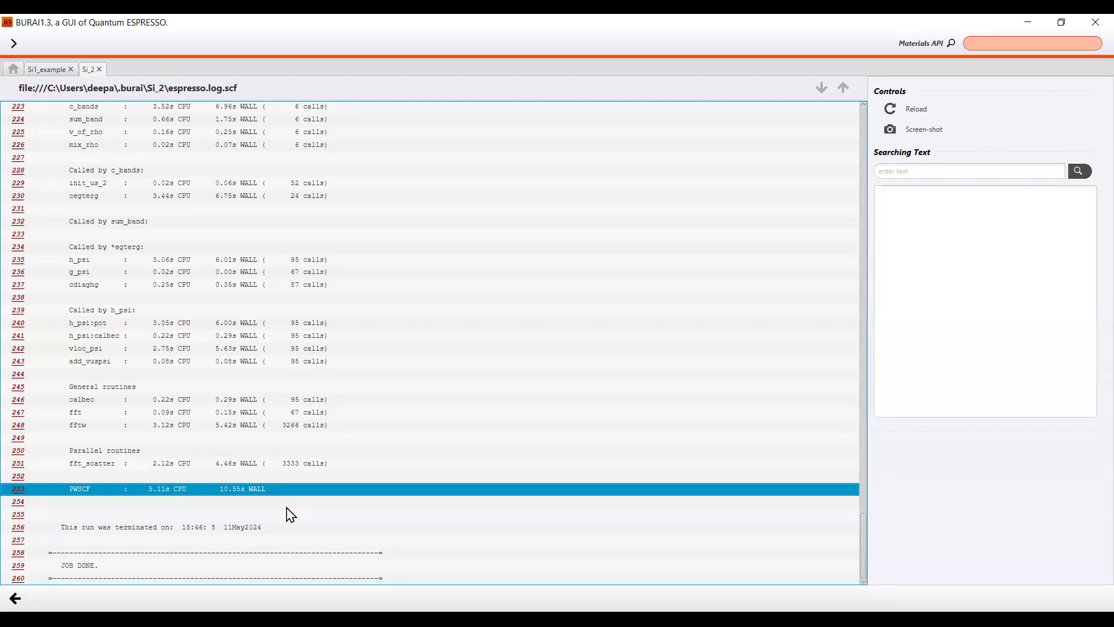
Close the Si1_example project without saving its changes and return to Si_2.
left_click(48, 70)
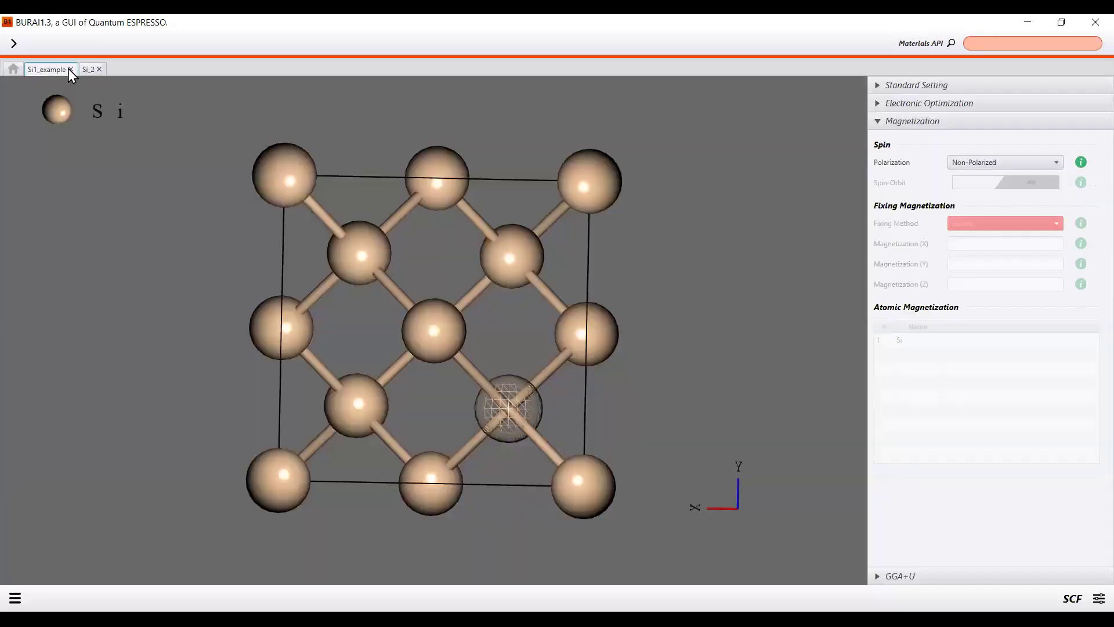
left_click(71, 69)
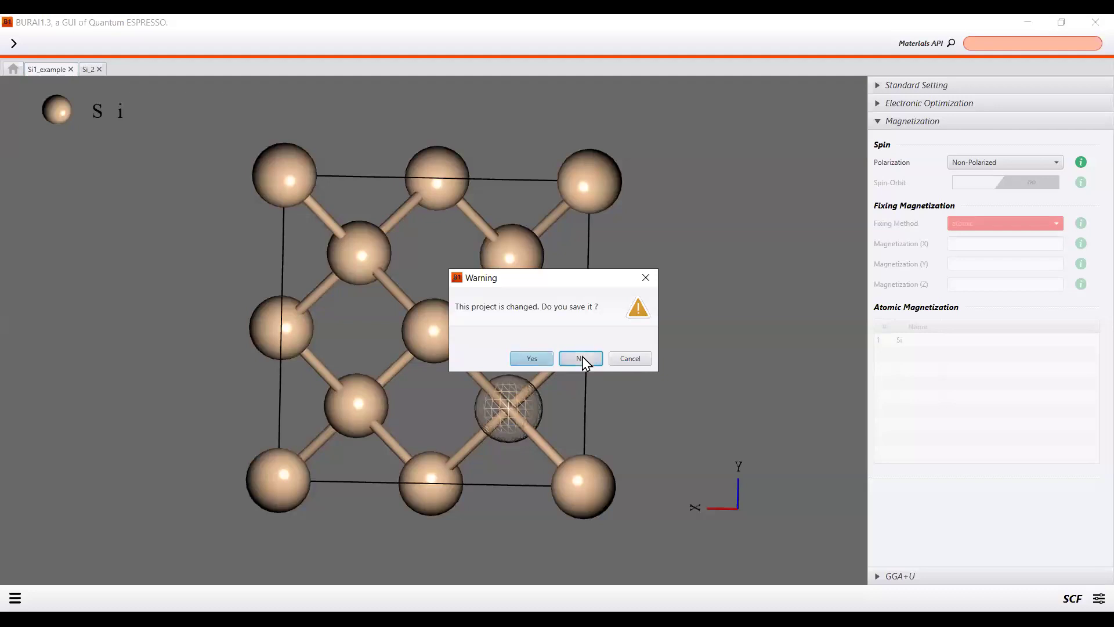
left_click(580, 358)
left_click(36, 69)
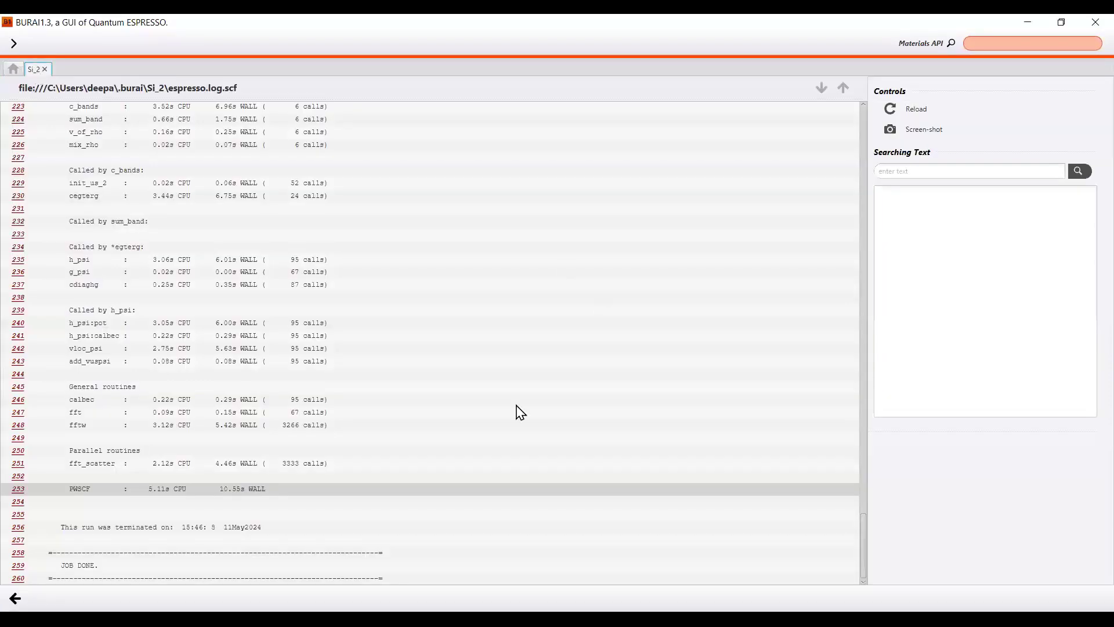
Check the termination and job status lines of the Si_2 log, and view the SCF convergence plot of total energy.
left_click(256, 529)
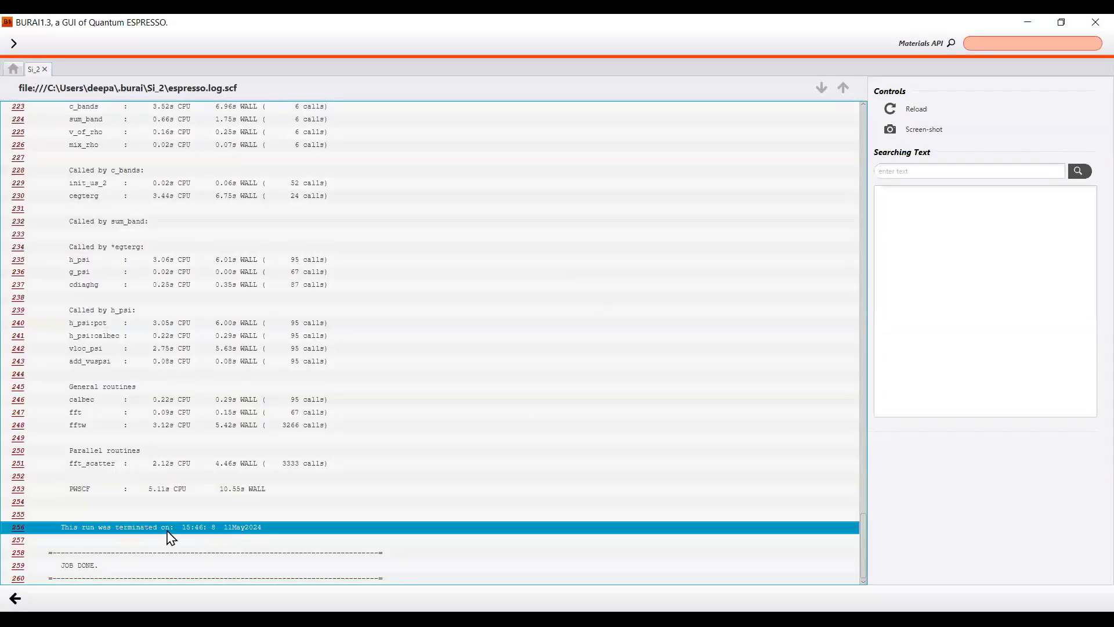
left_click(14, 598)
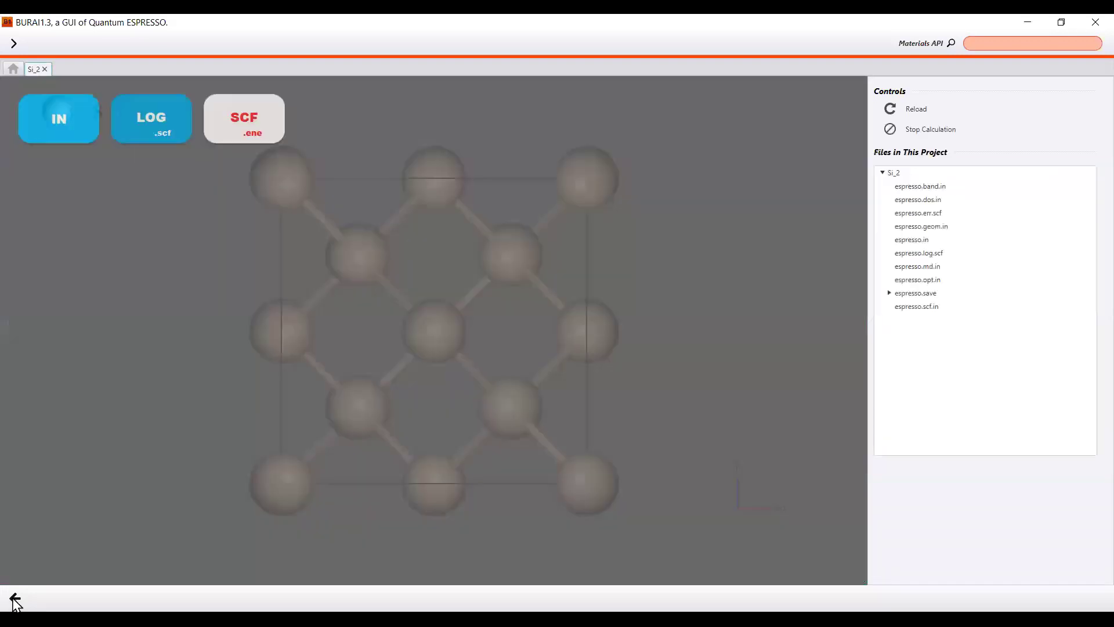
left_click(151, 127)
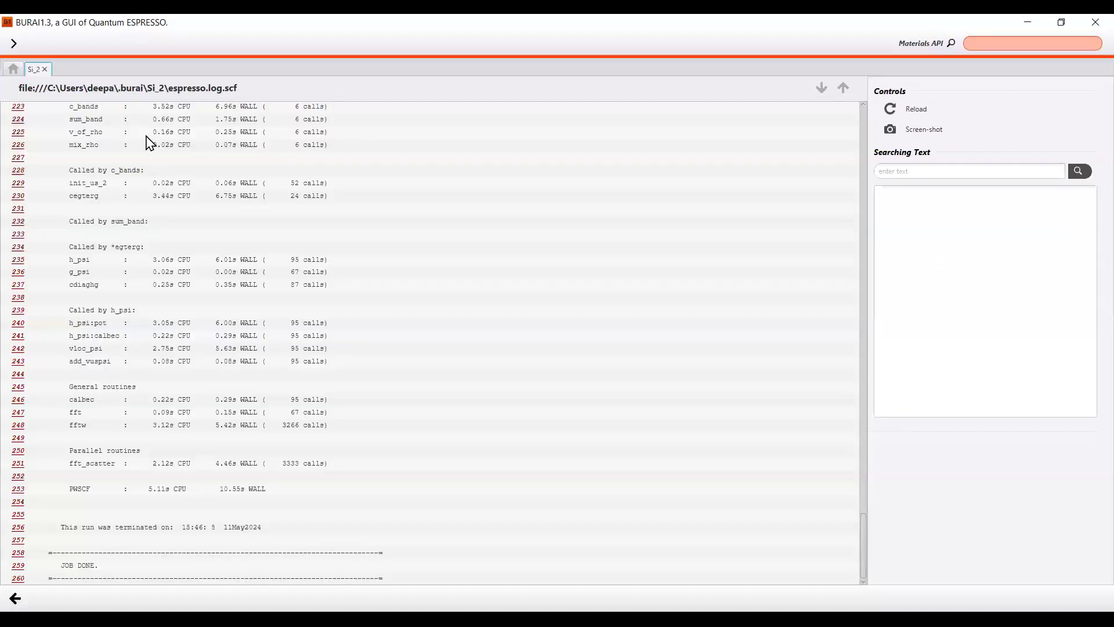
left_click(40, 568)
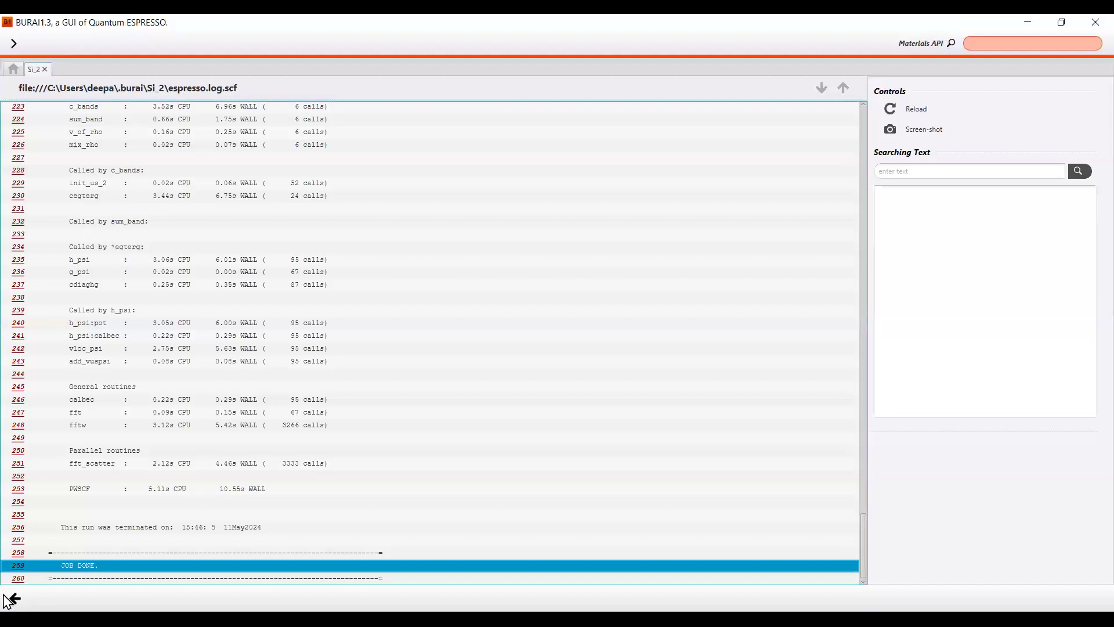
left_click(239, 130)
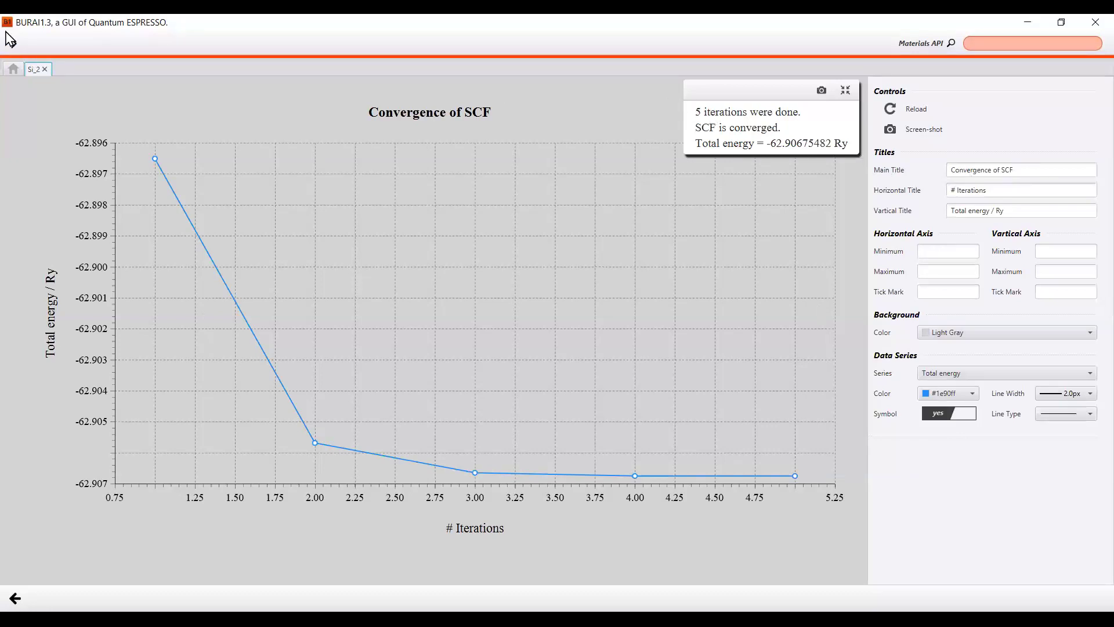
left_click(15, 598)
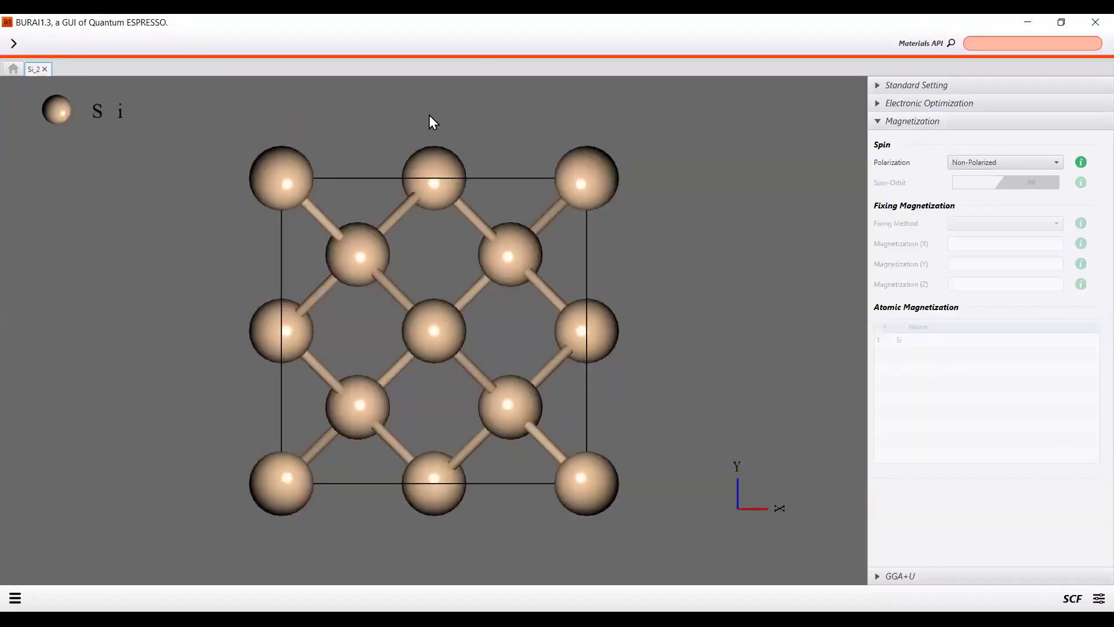
Apply GGA+U to the Si_2 SCF calculation and set the Hubbard parameter of Si to 8 eV.
left_click(995, 576)
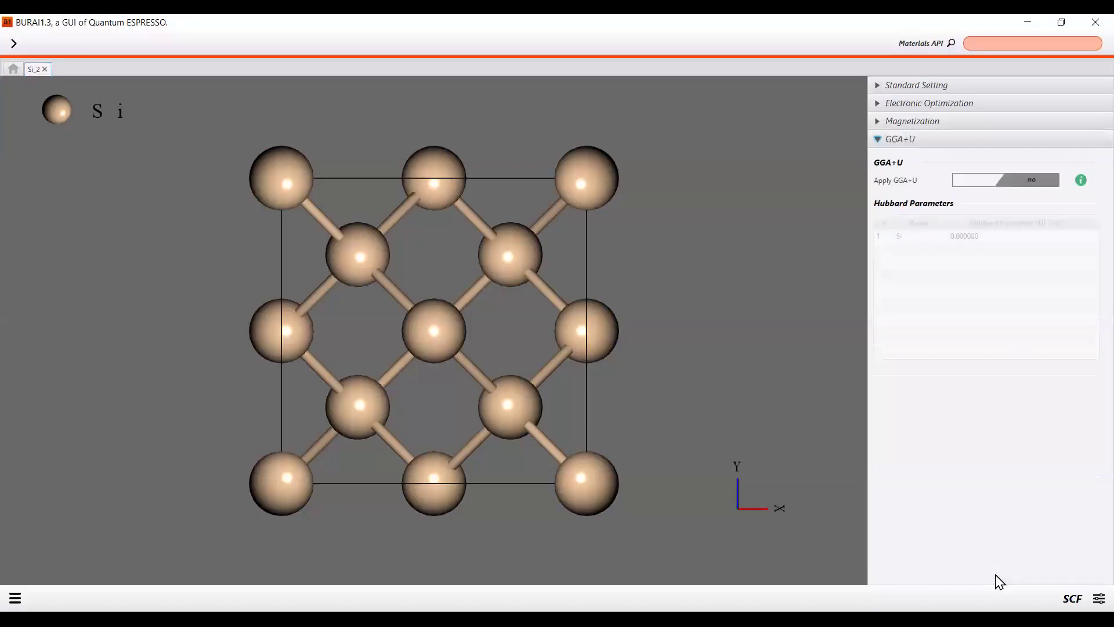
left_click(1004, 179)
left_click(928, 239)
left_click(988, 238)
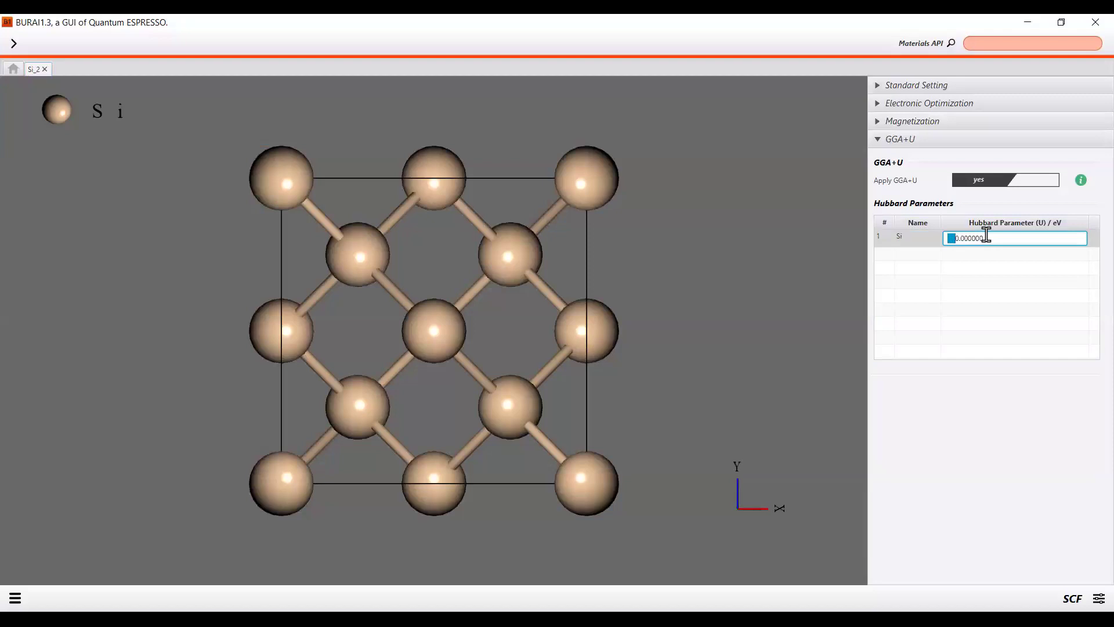
key("BackSpace")
key("Delete")
key("Delete")
key("Delete")
key("Delete")
key("Delete")
key("Delete")
key("Delete")
key("Delete")
type("8")
key("Return")
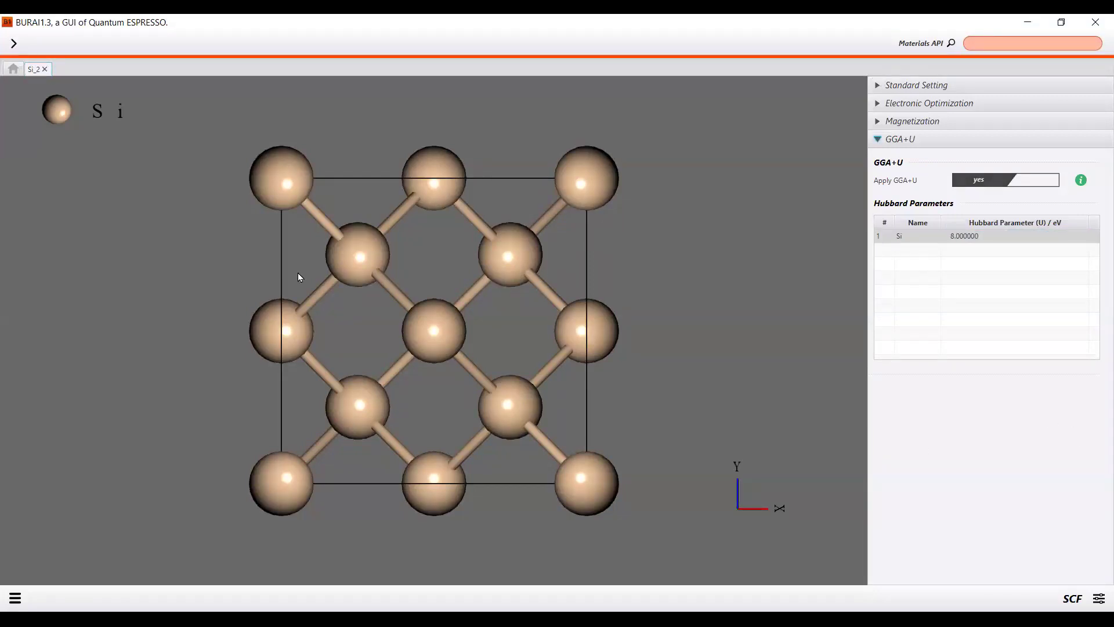
Try to run the Si_2 SCF job on the local host with 4 MPI processes and 1 OpenMP thread.
left_click(15, 598)
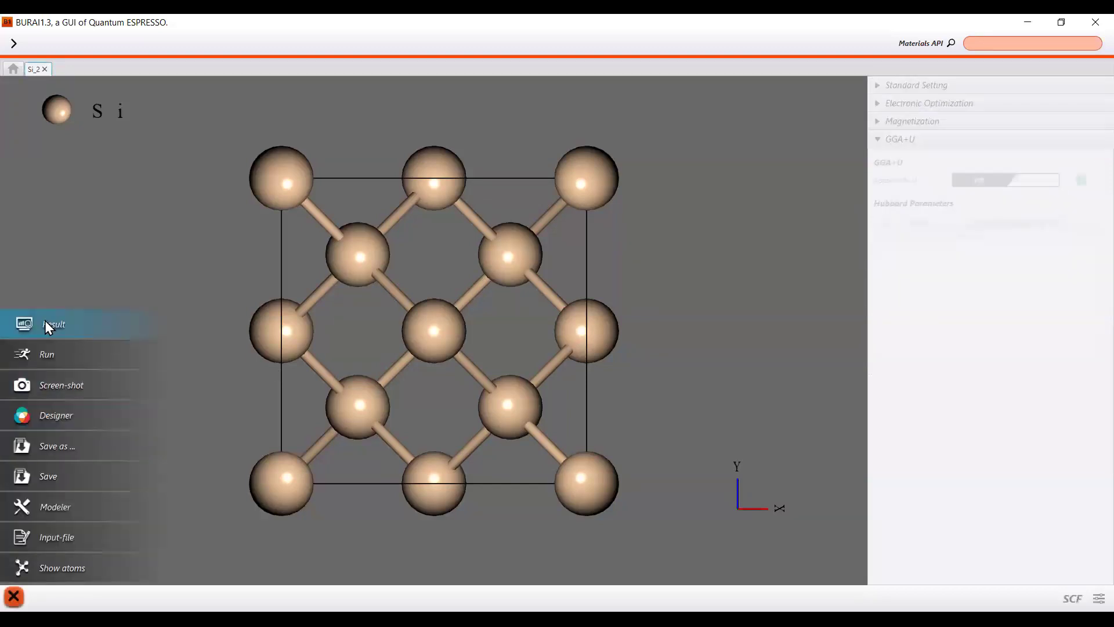
left_click(40, 355)
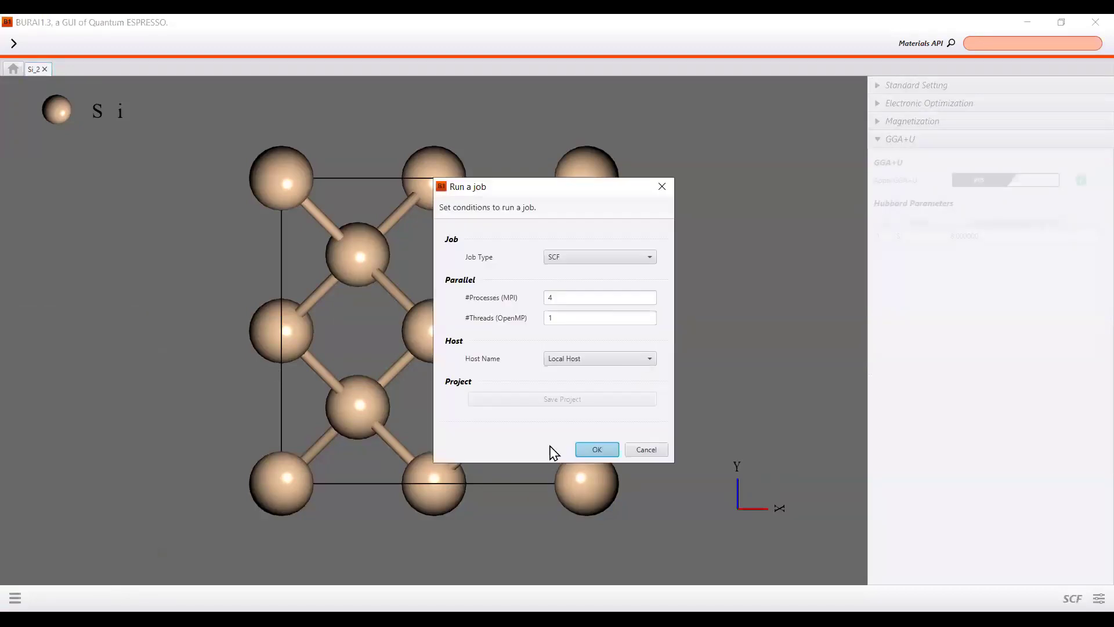
left_click(585, 448)
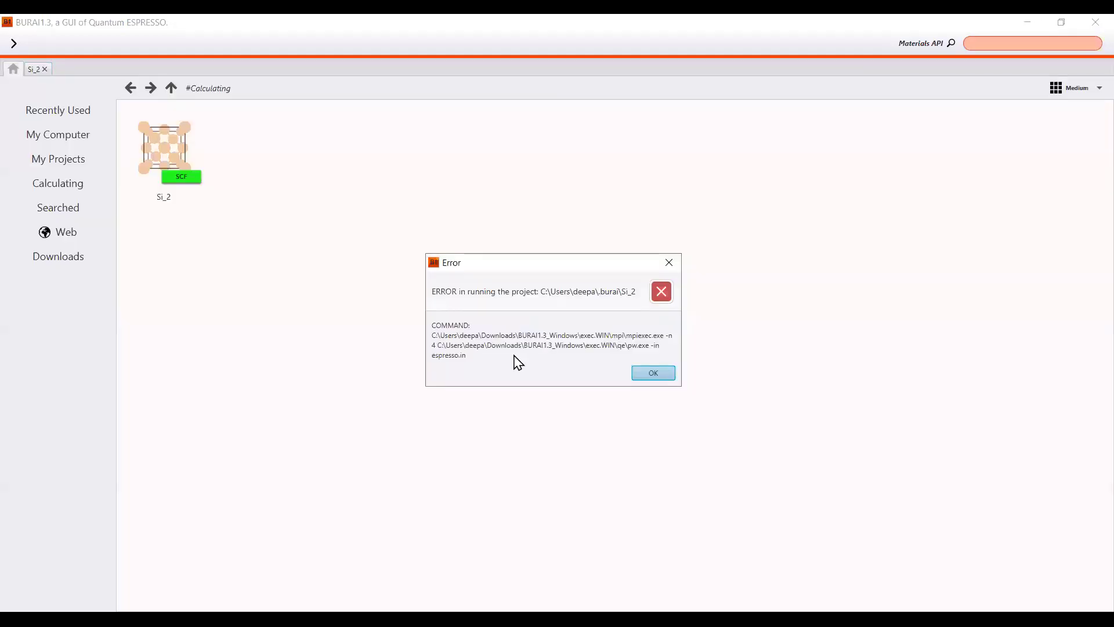
left_click(653, 375)
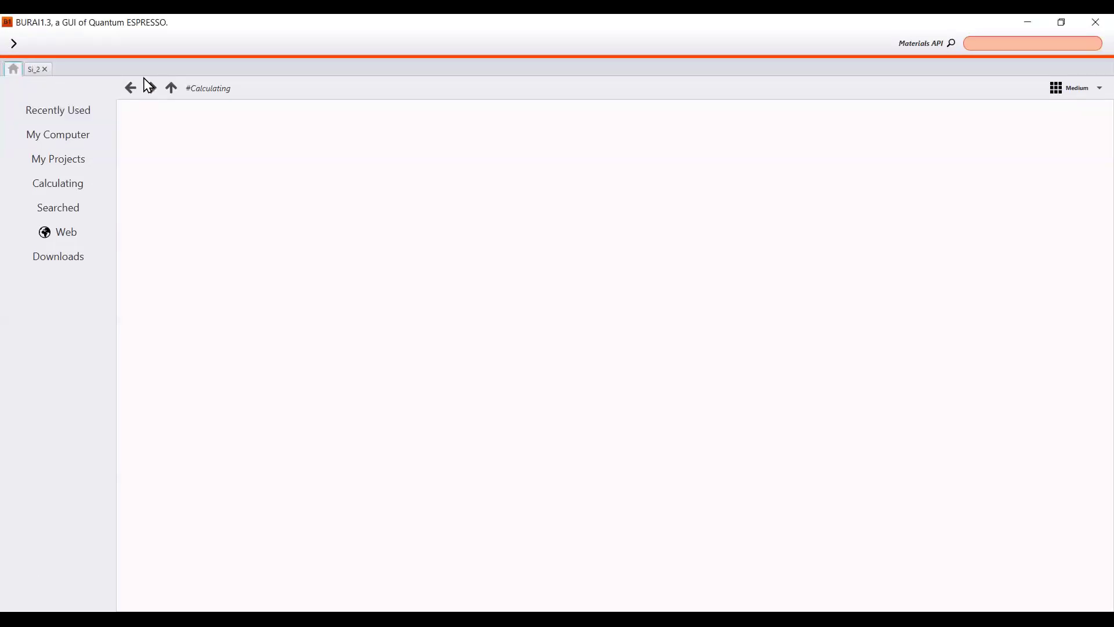
Open Si.cif from the Examples\CIF folder and display the available calculation types.
left_click(130, 90)
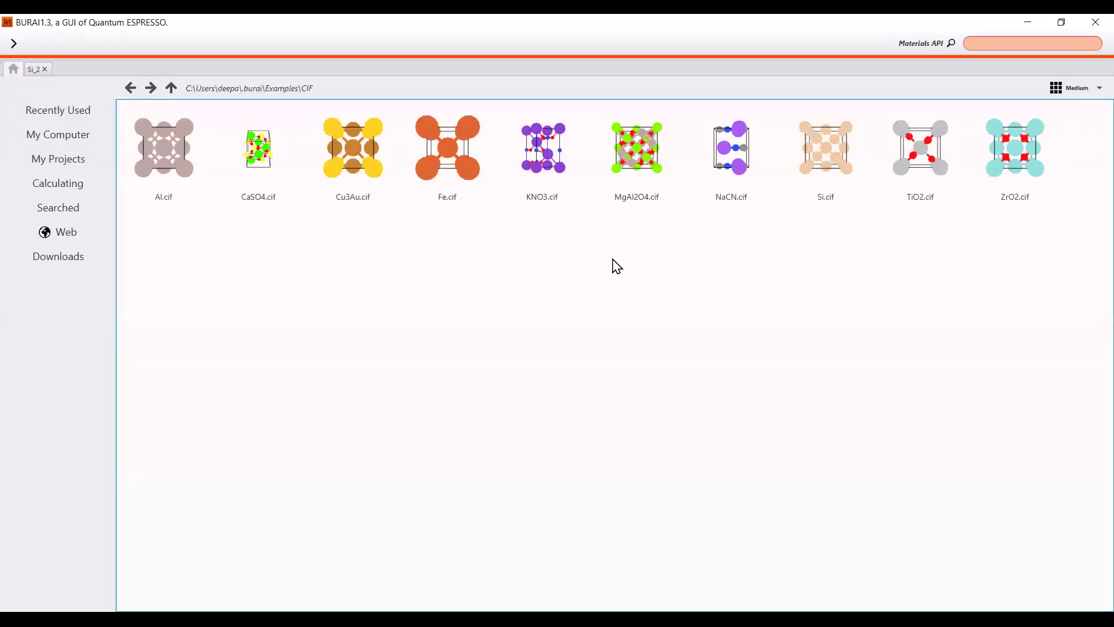
left_click(798, 199)
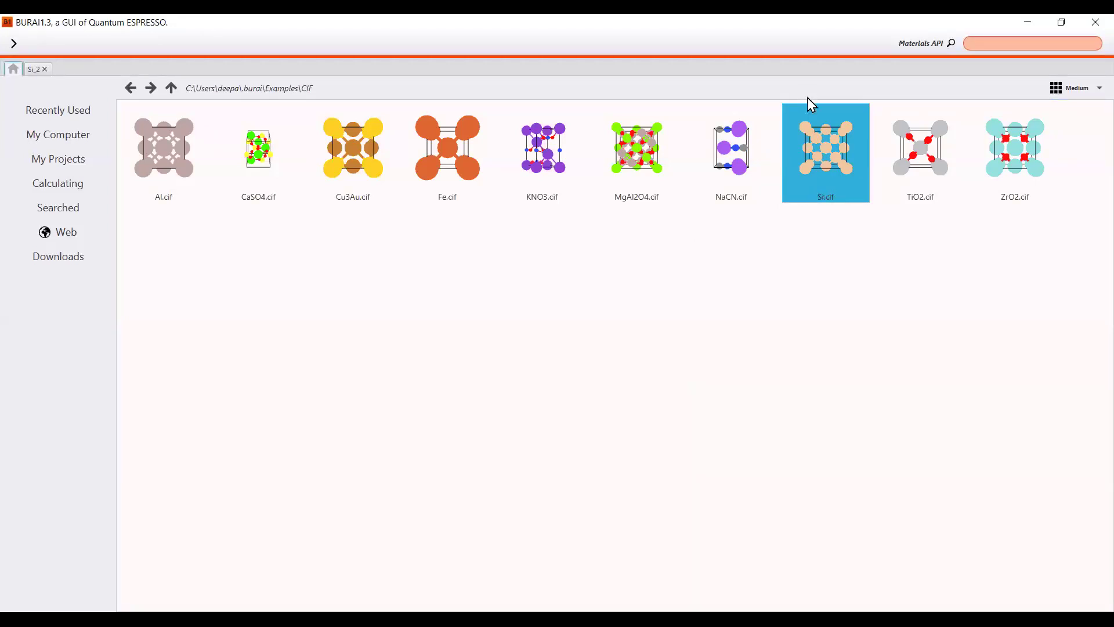
double_click(831, 167)
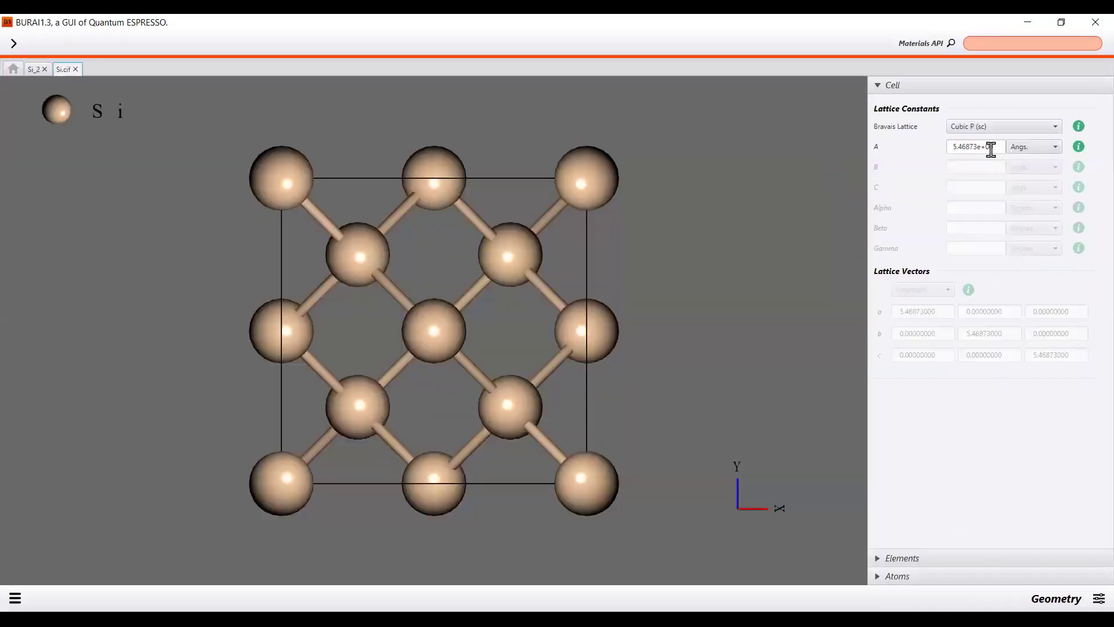
left_click(1082, 592)
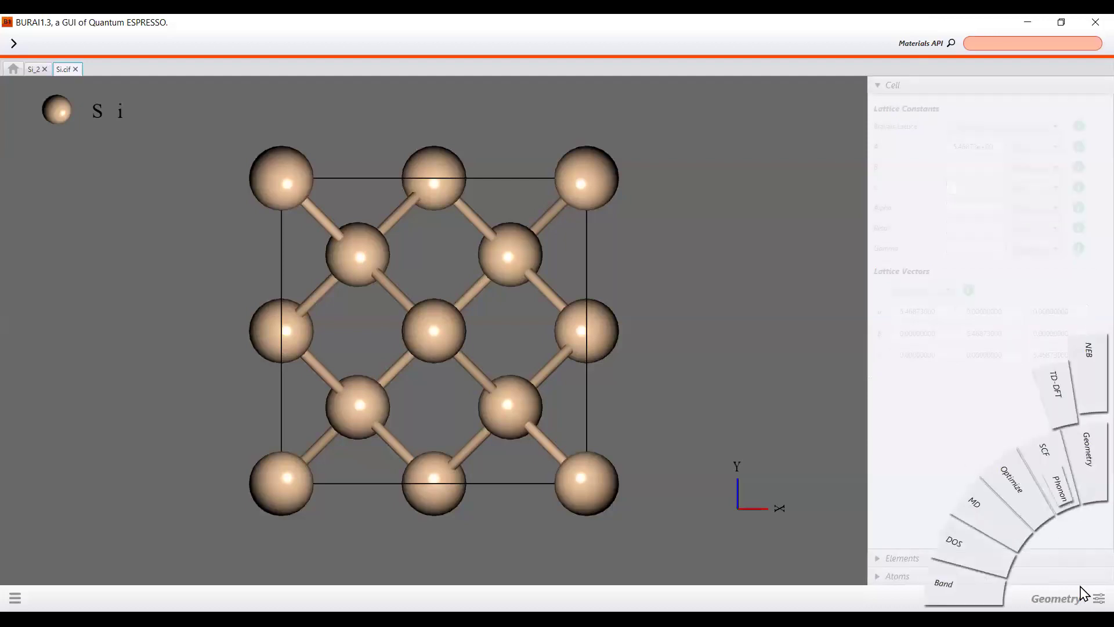
Close the Si_2 project without saving its changes and return to the Si.cif structure.
left_click(44, 69)
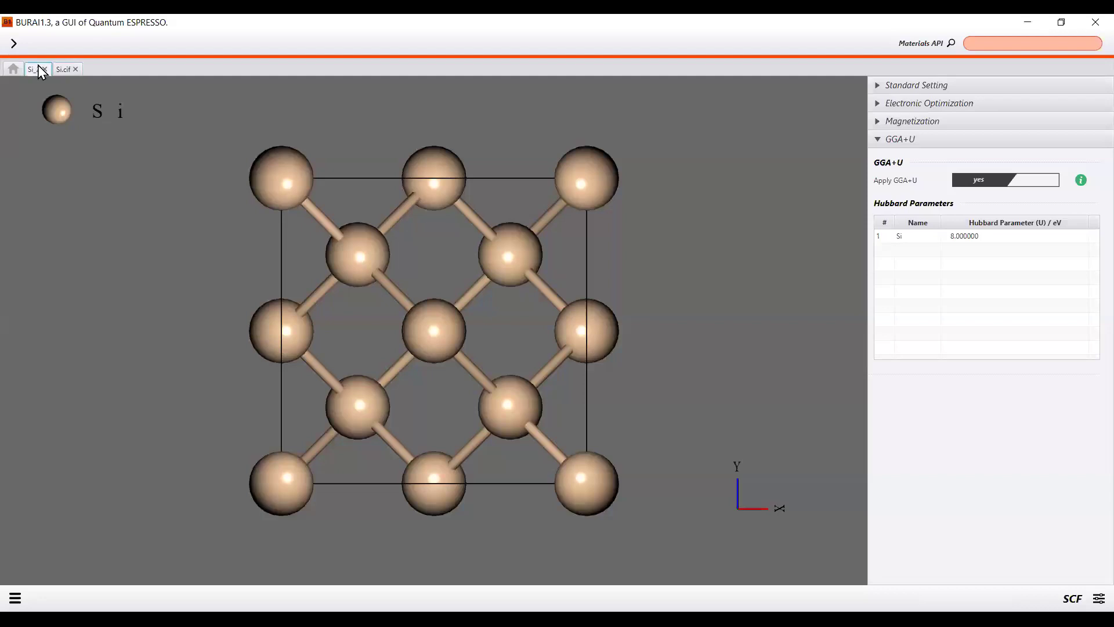
left_click(44, 69)
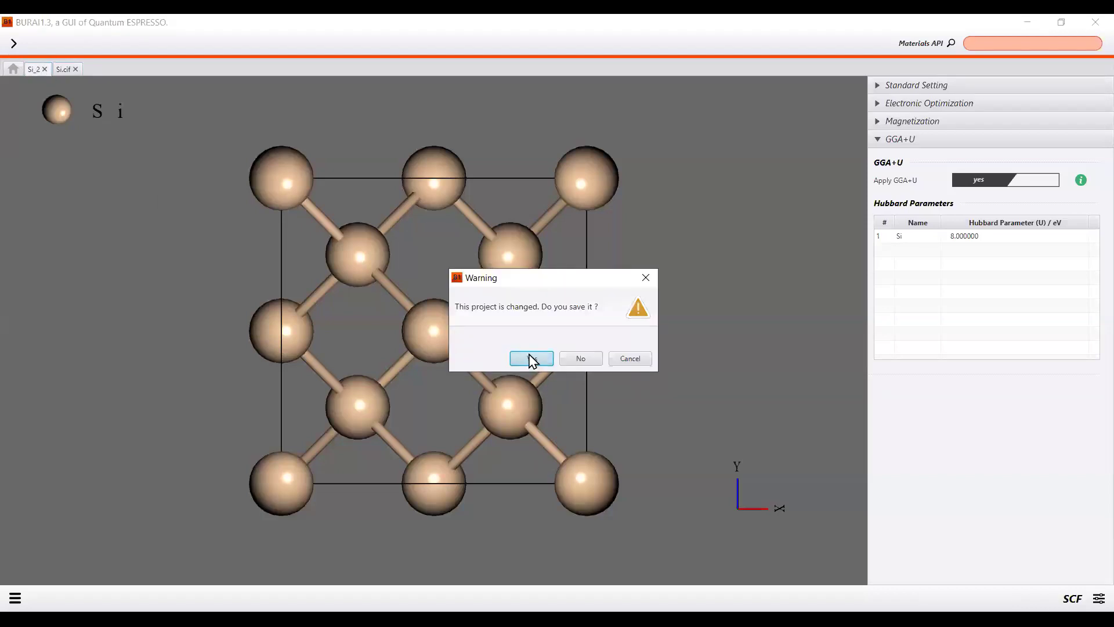
left_click(581, 358)
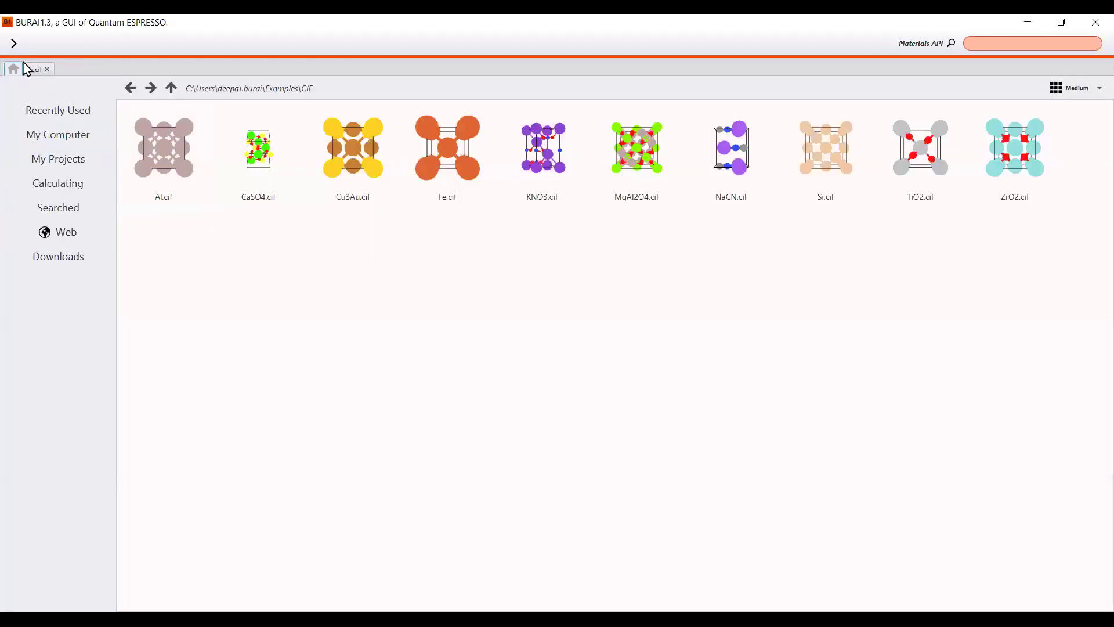
left_click(38, 74)
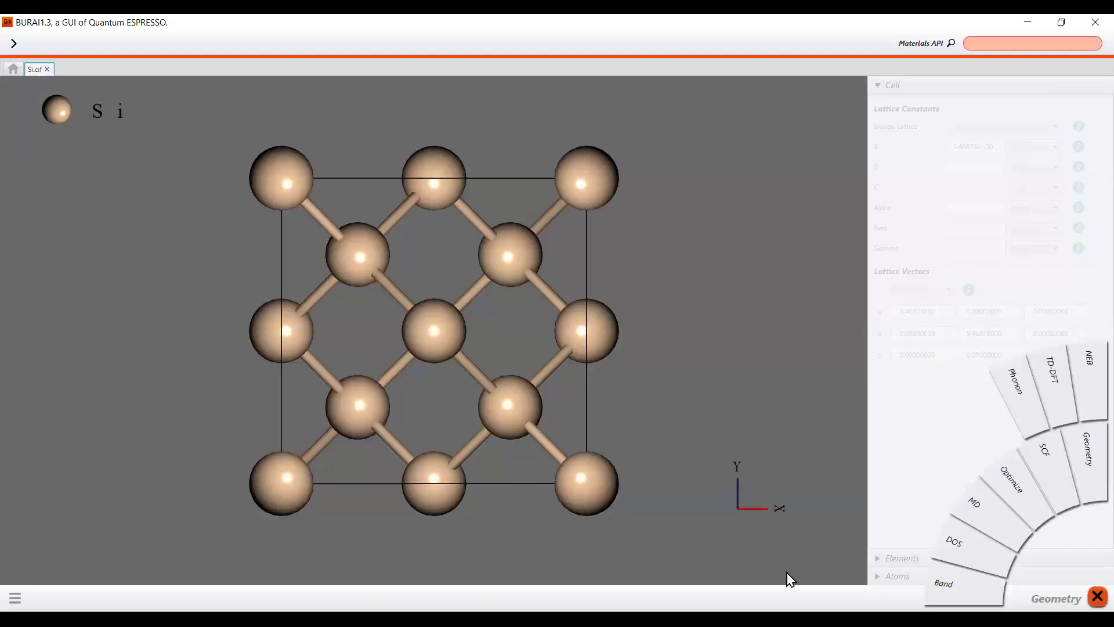
Choose an SCF calculation for Si.cif, apply GGA+U and set the Hubbard parameter of Si to 8 eV.
left_click(1043, 461)
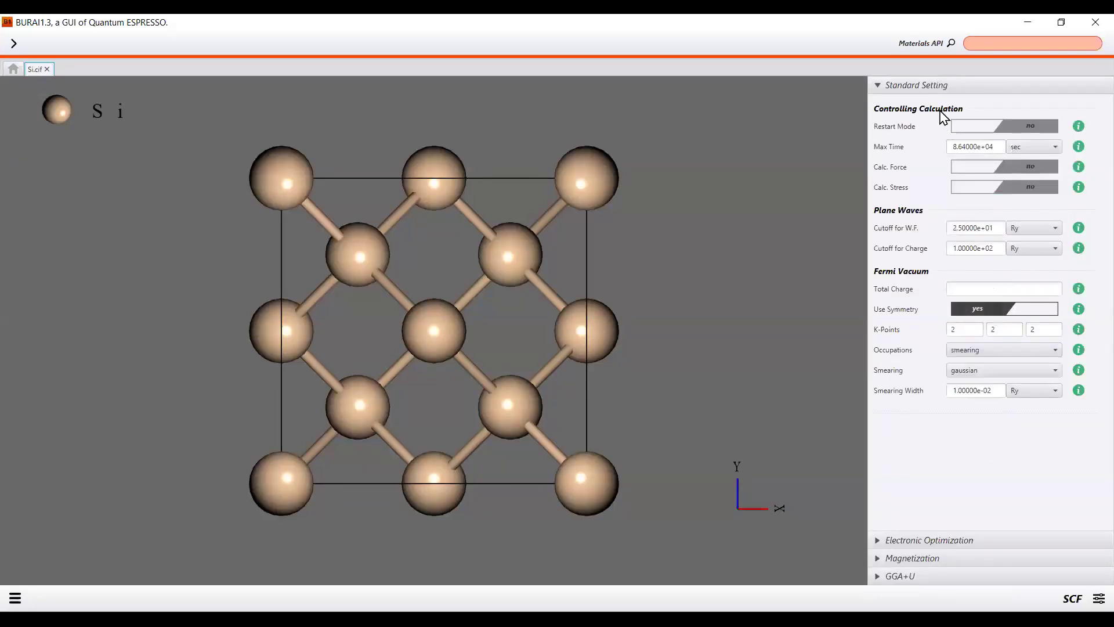
left_click(910, 575)
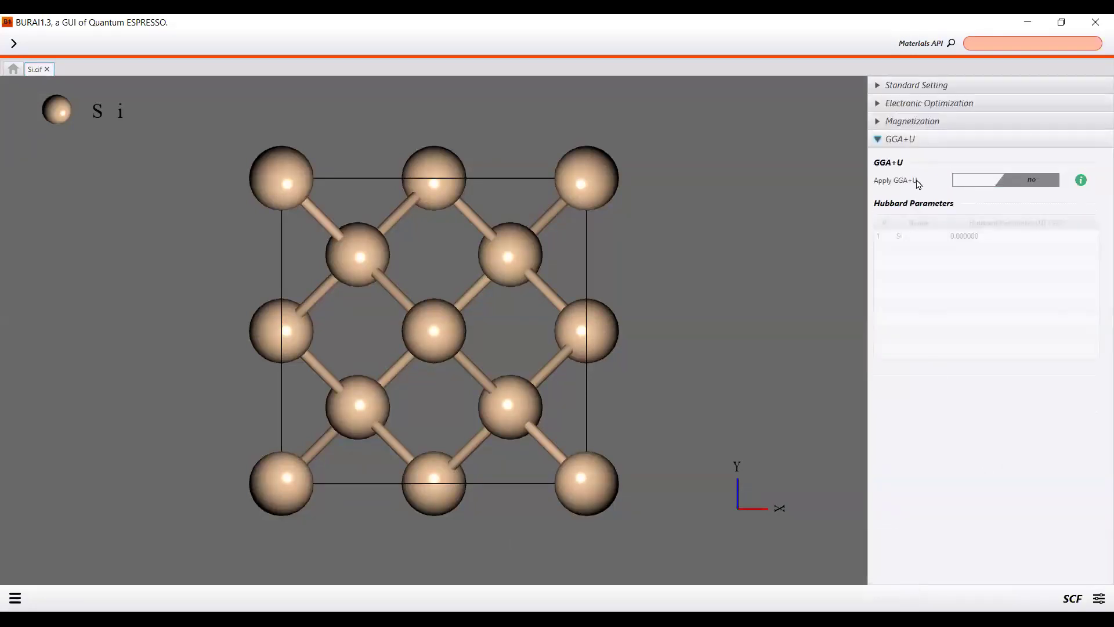
left_click(970, 181)
left_click(965, 237)
left_click(966, 238)
type("8")
key("Return")
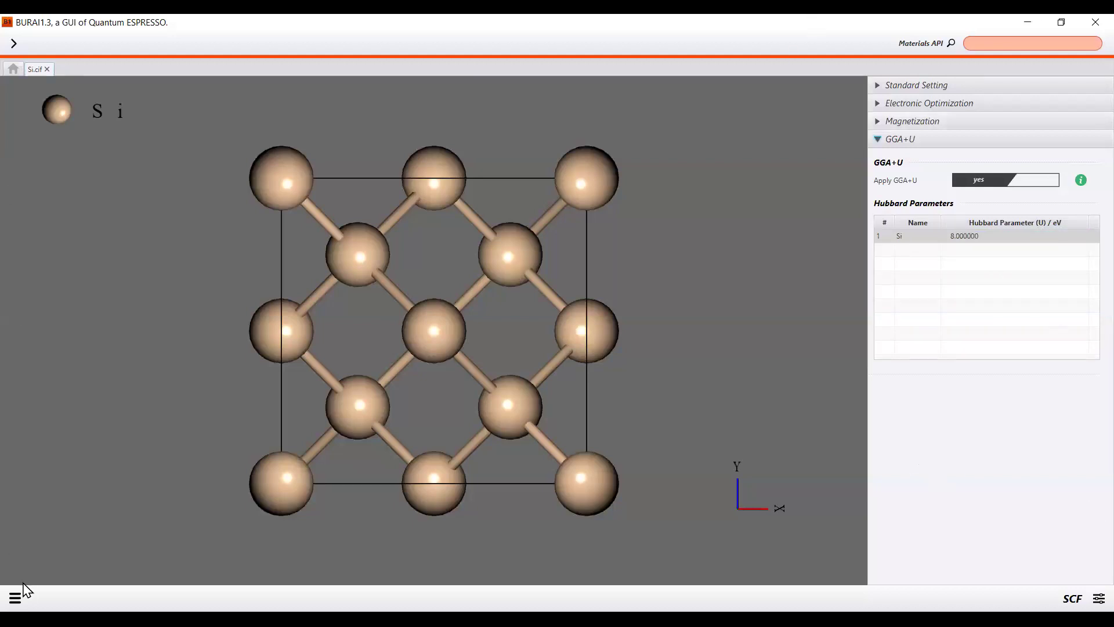
Save the project as Si_3 on the Desktop and try to run its SCF job locally with 4 MPI processes and 1 OpenMP thread.
left_click(7, 598)
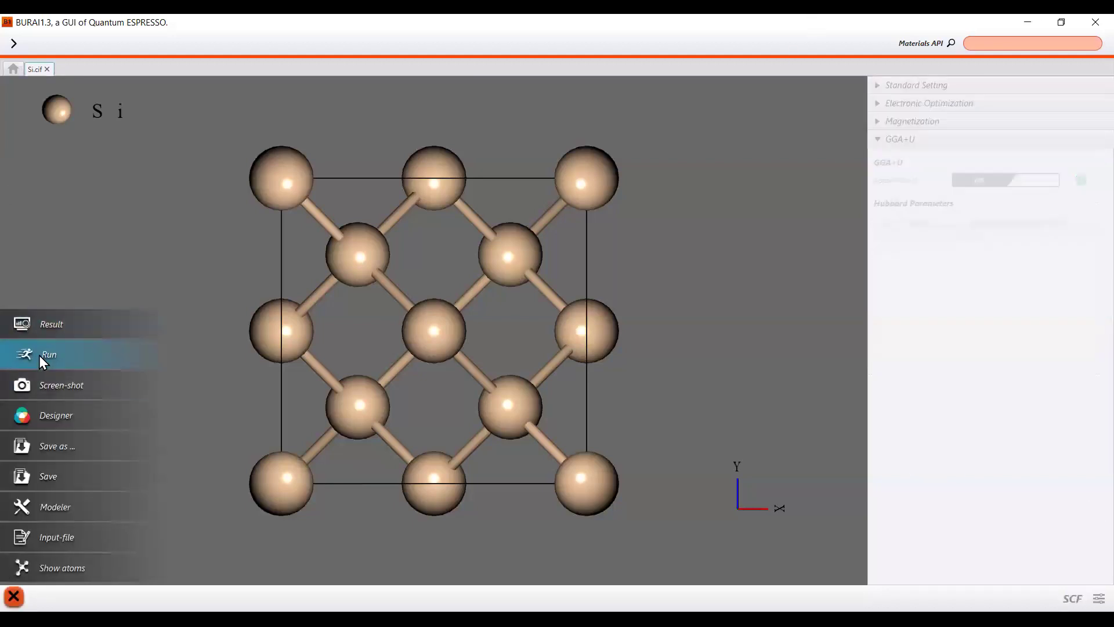
left_click(39, 355)
left_click(576, 401)
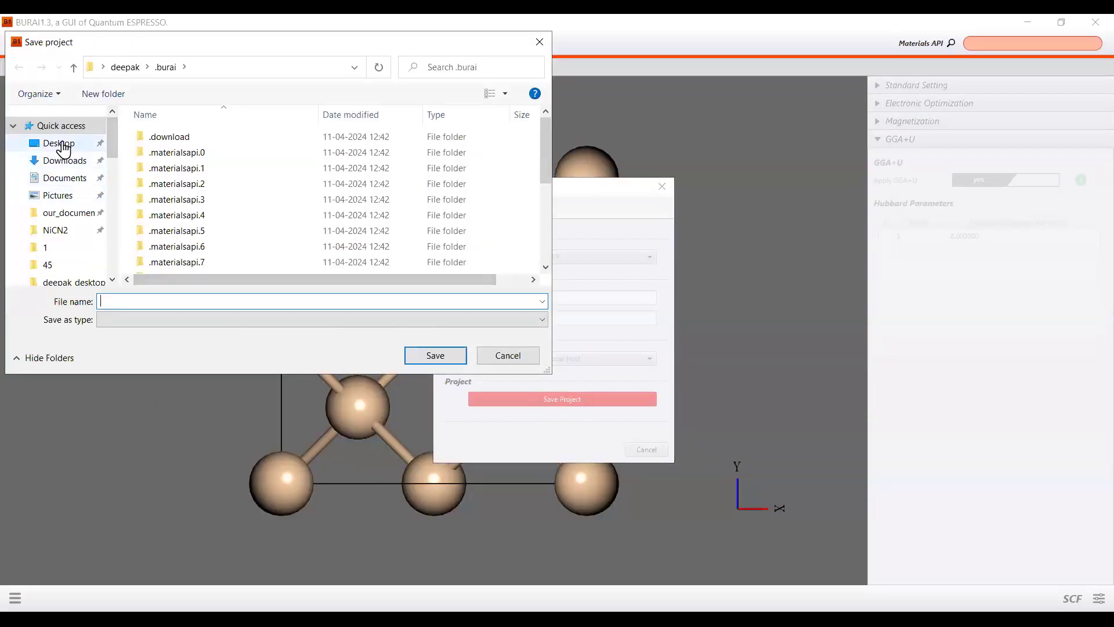
left_click(61, 142)
left_click(164, 297)
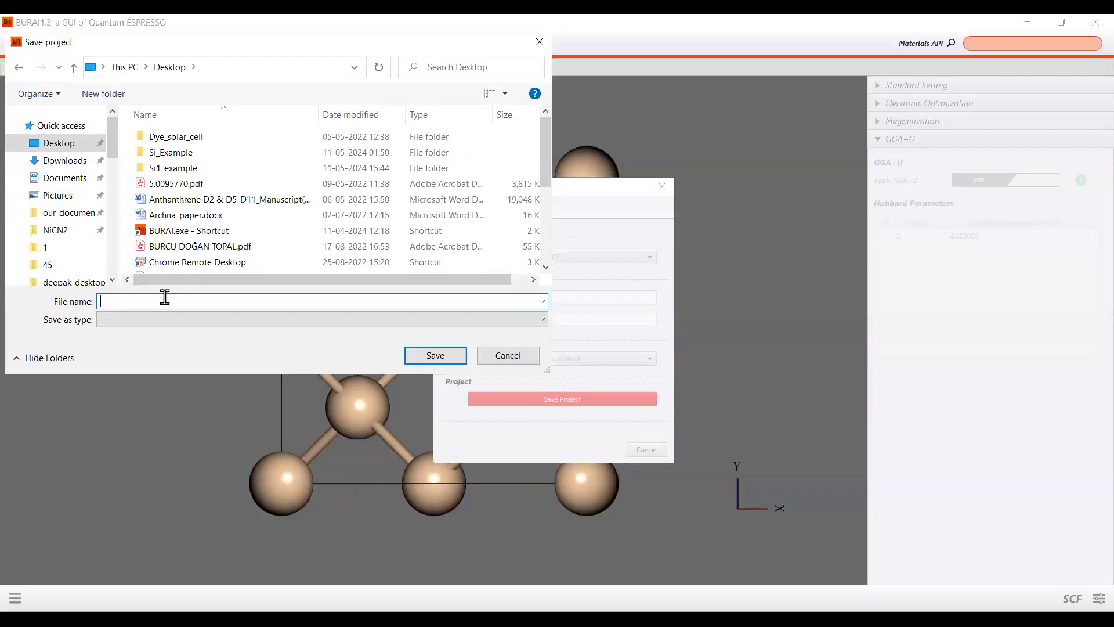
type("Si")
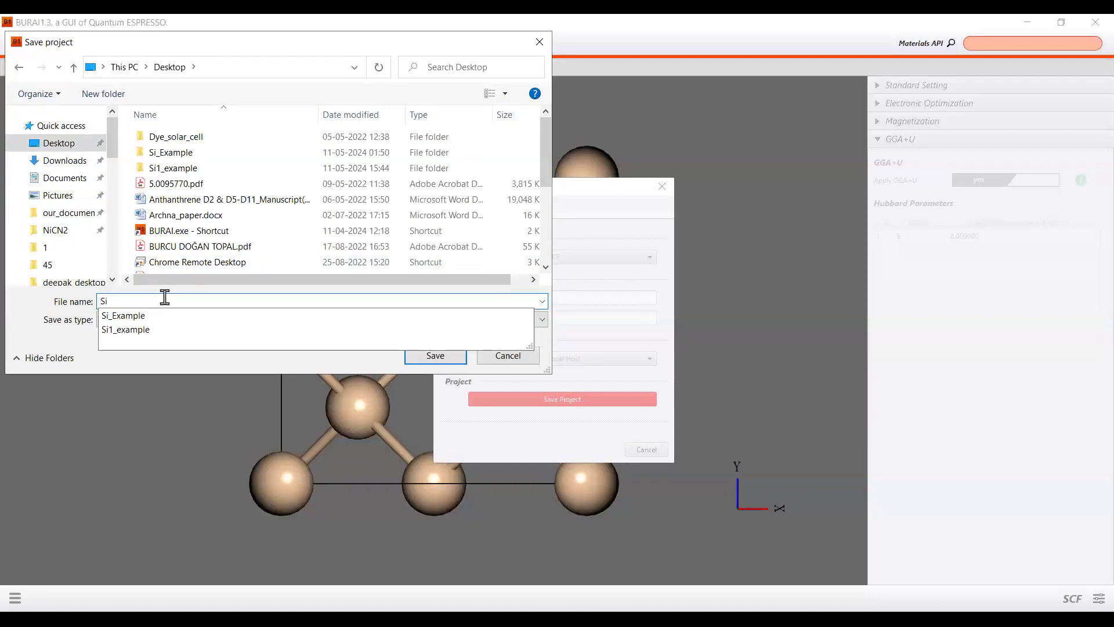
type("_3")
key("Return")
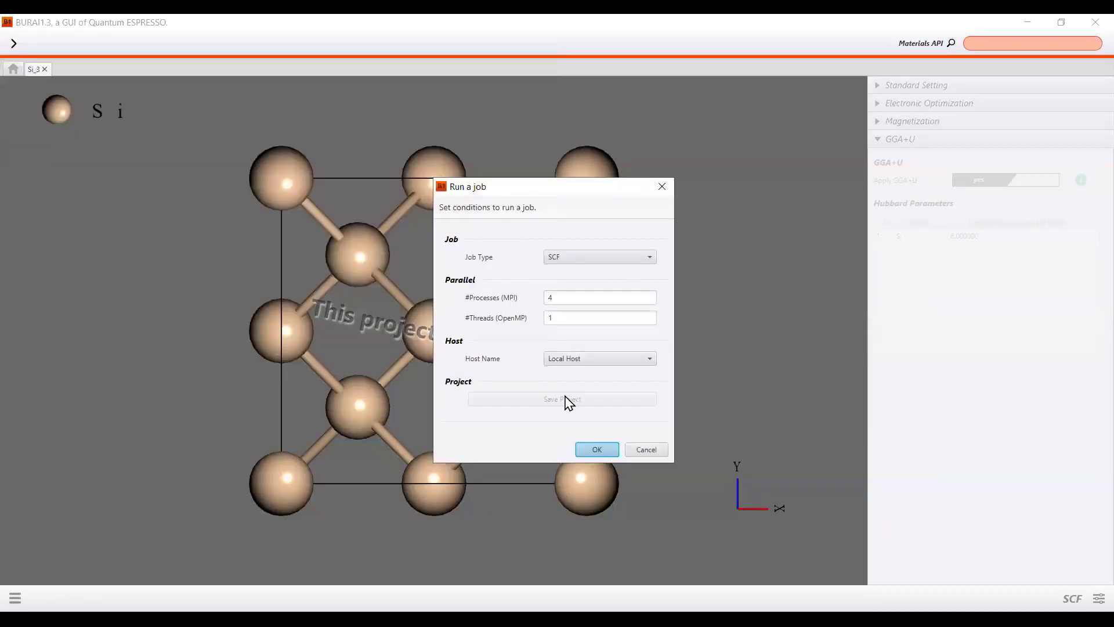
left_click(597, 450)
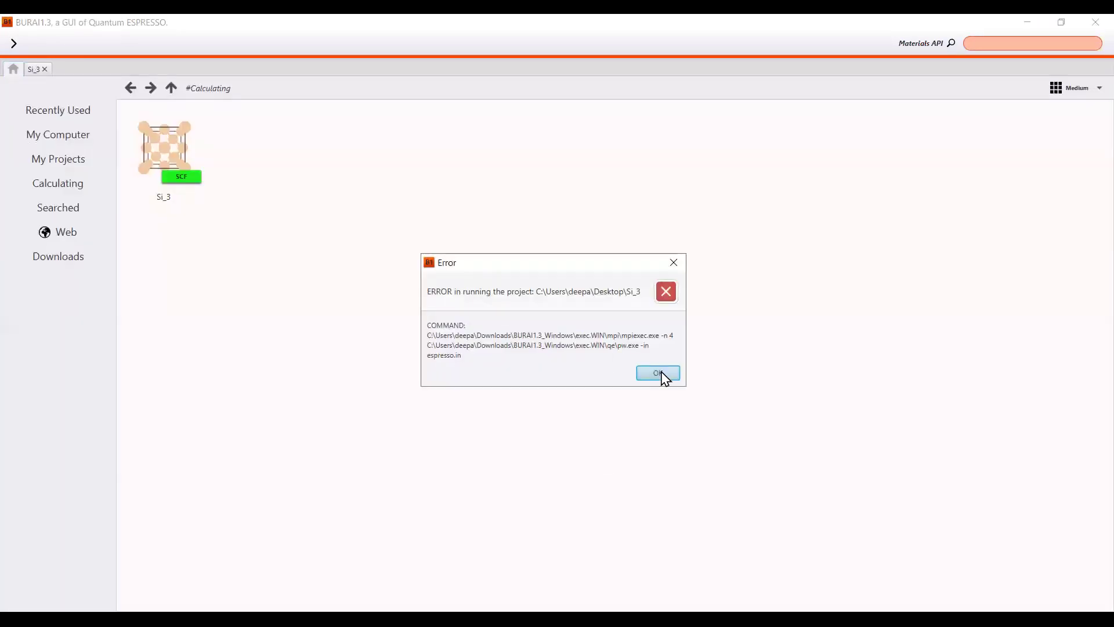
left_click(665, 378)
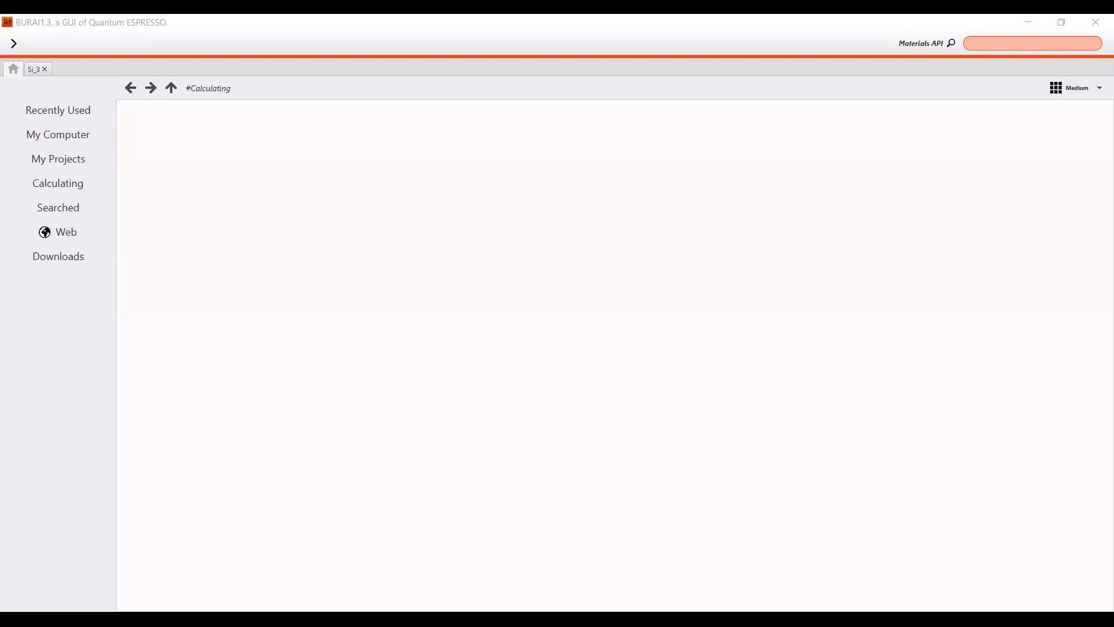
Return to the Si_3 structure and review its SCF standard settings and its Optimize calculation settings.
left_click(33, 69)
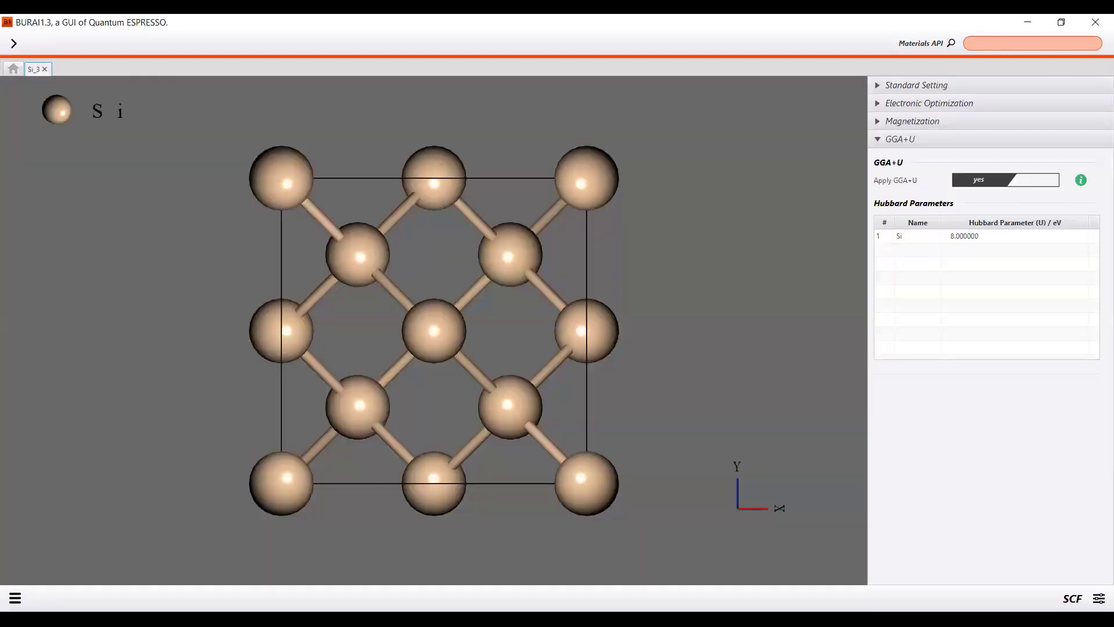
left_click(925, 86)
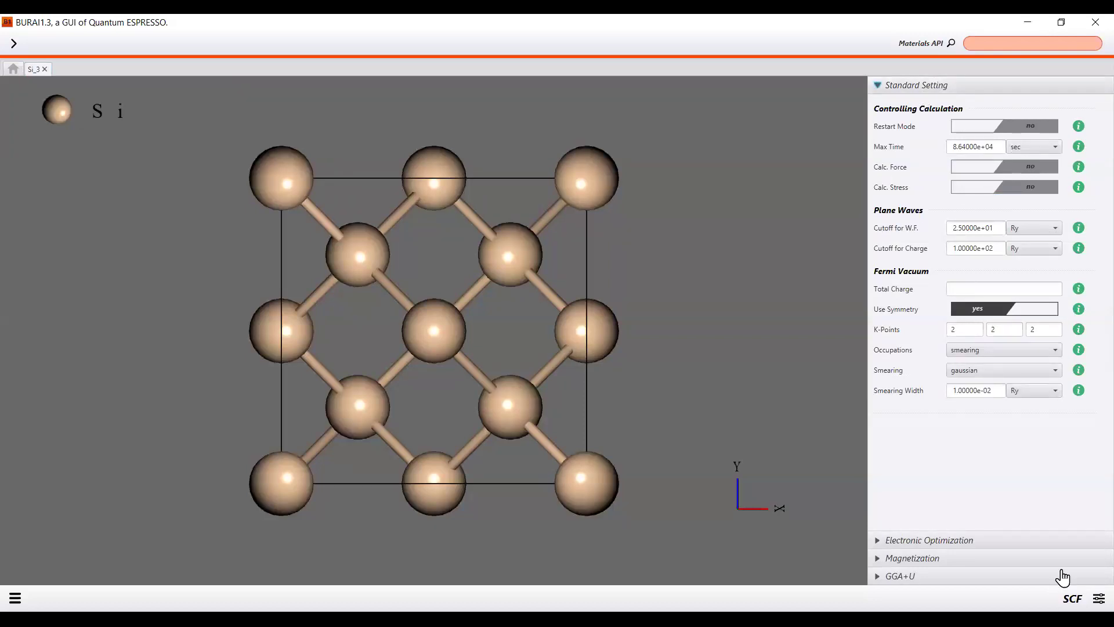
left_click(1072, 598)
left_click(1021, 499)
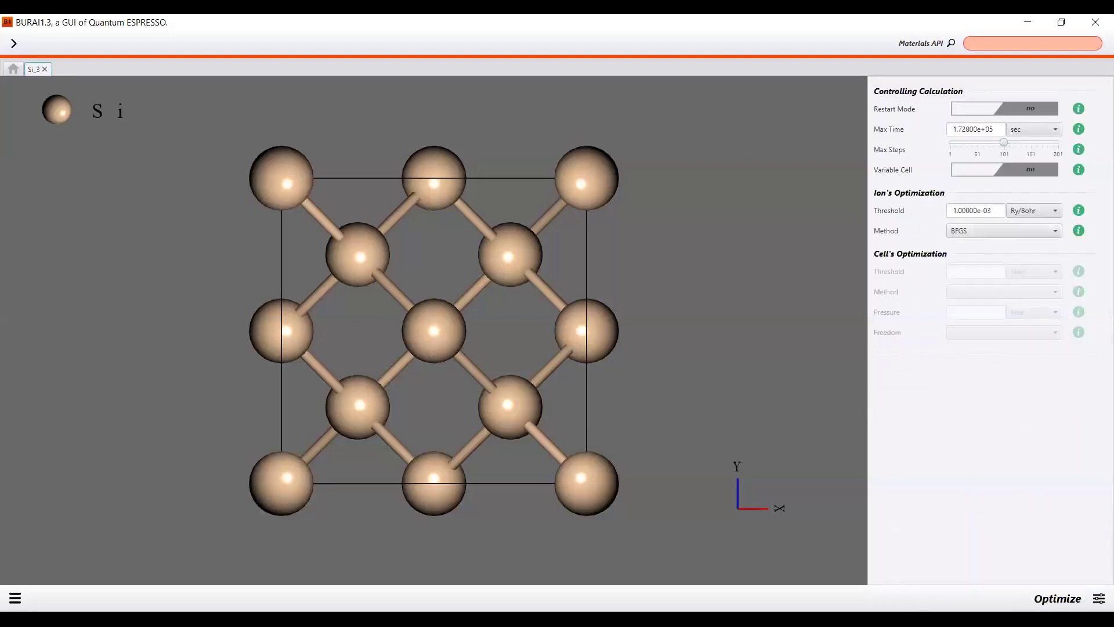
Display the element properties in the Si_3 geometry settings and browse the pseudopotentials offered for Si.
left_click(1098, 597)
left_click(1090, 483)
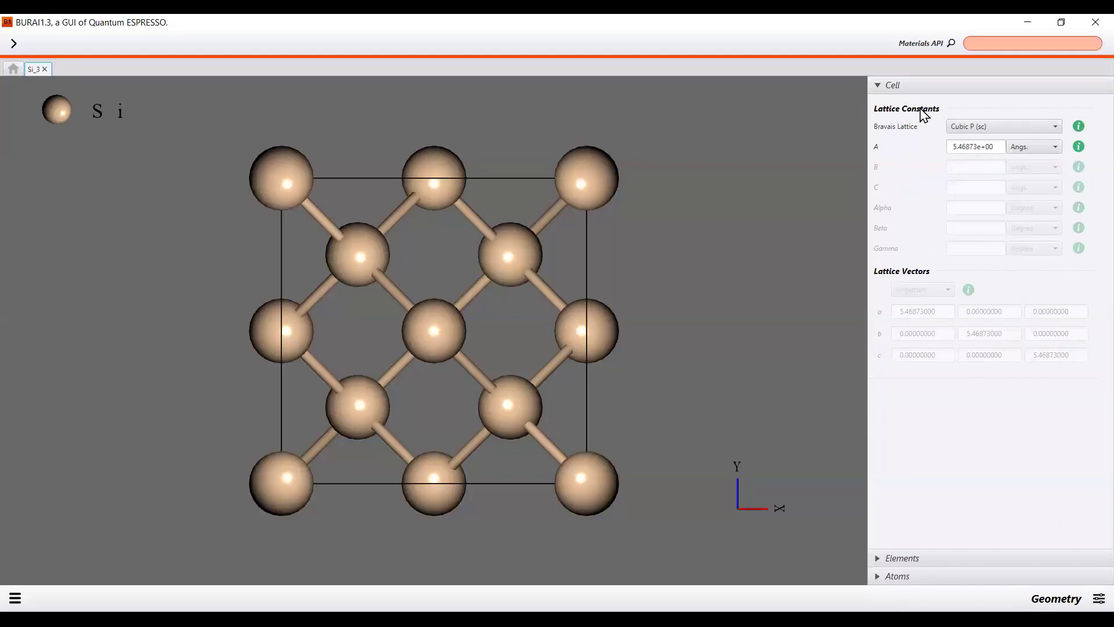
left_click(927, 558)
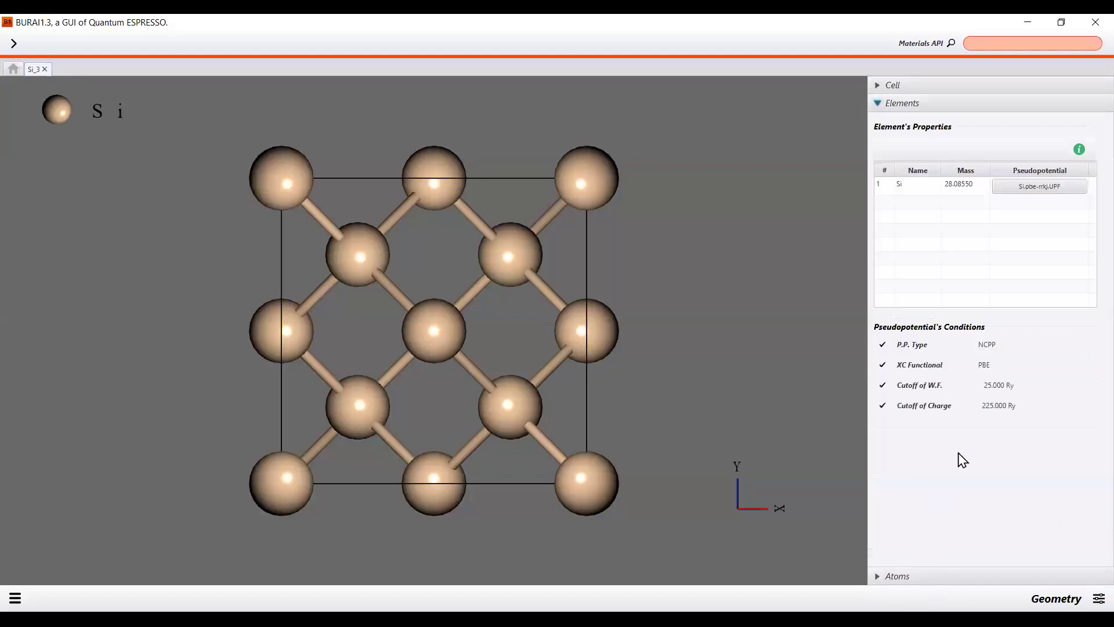
left_click(1050, 190)
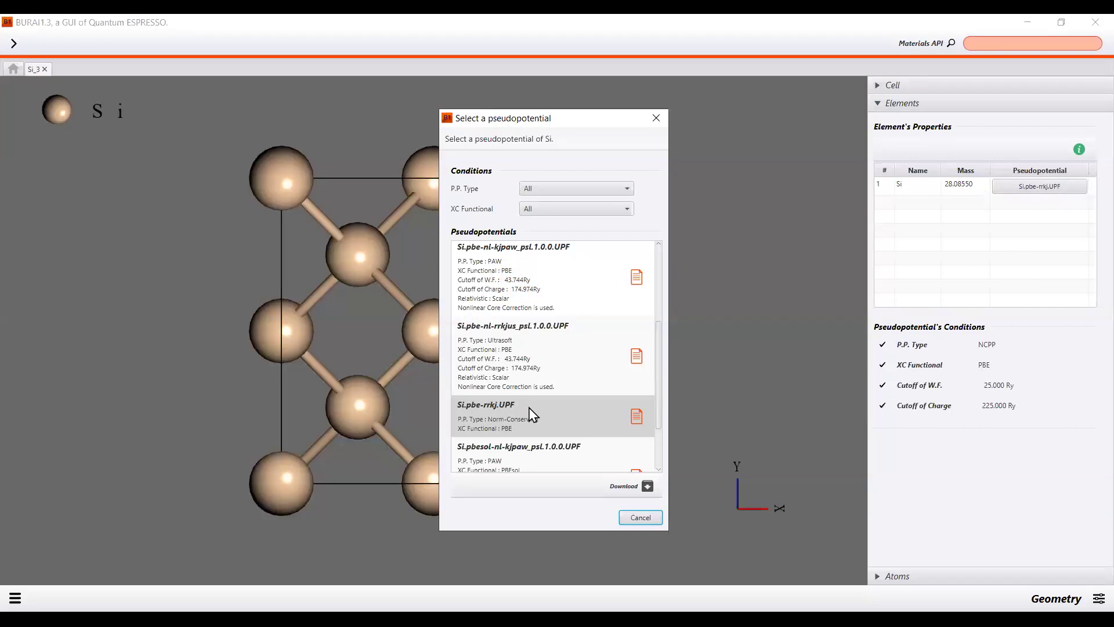
scroll(532, 415, "down", 1)
scroll(532, 415, "up", 4)
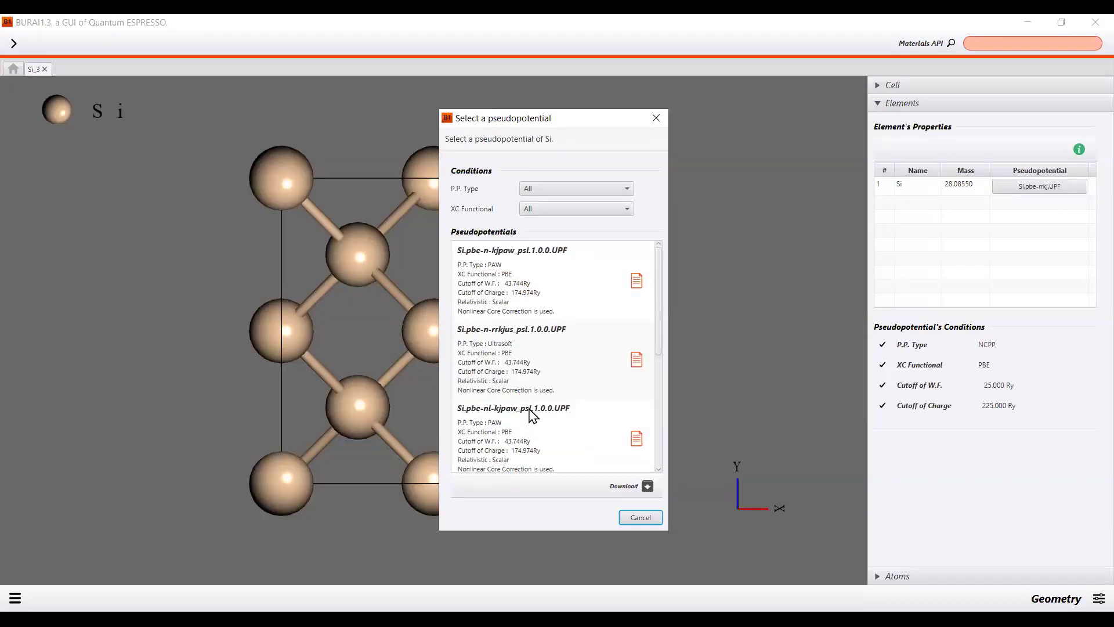
left_click(528, 281)
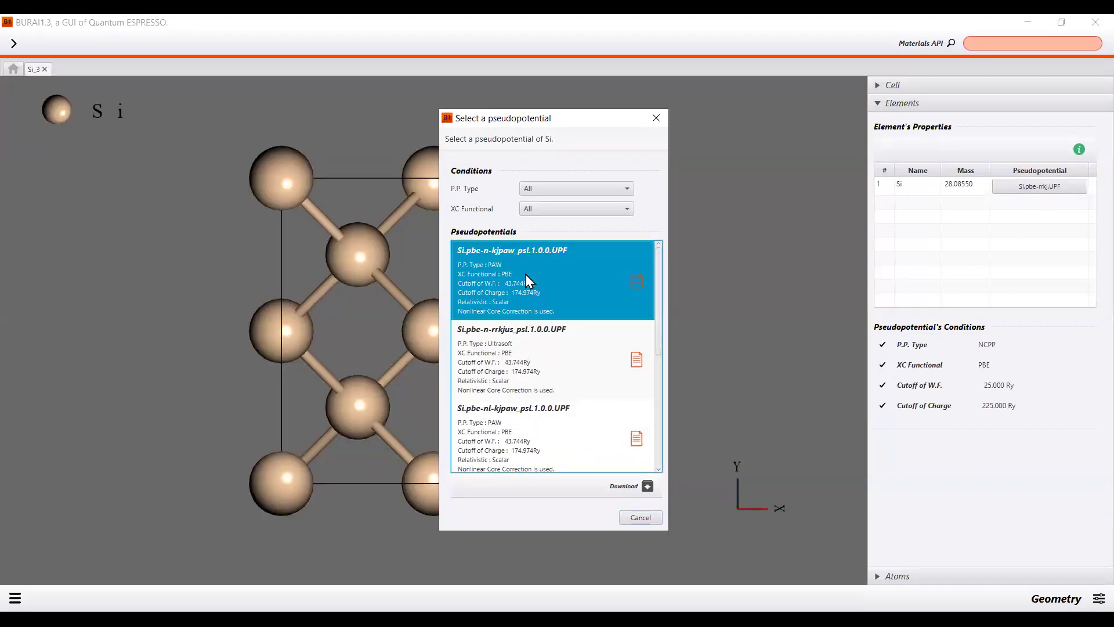
scroll(528, 281, "down", 3)
scroll(528, 280, "up", 4)
Open the Quantum ESPRESSO pseudopotential download page and examine its linked Standard Solid State PPs and unified PP format pages.
left_click(647, 486)
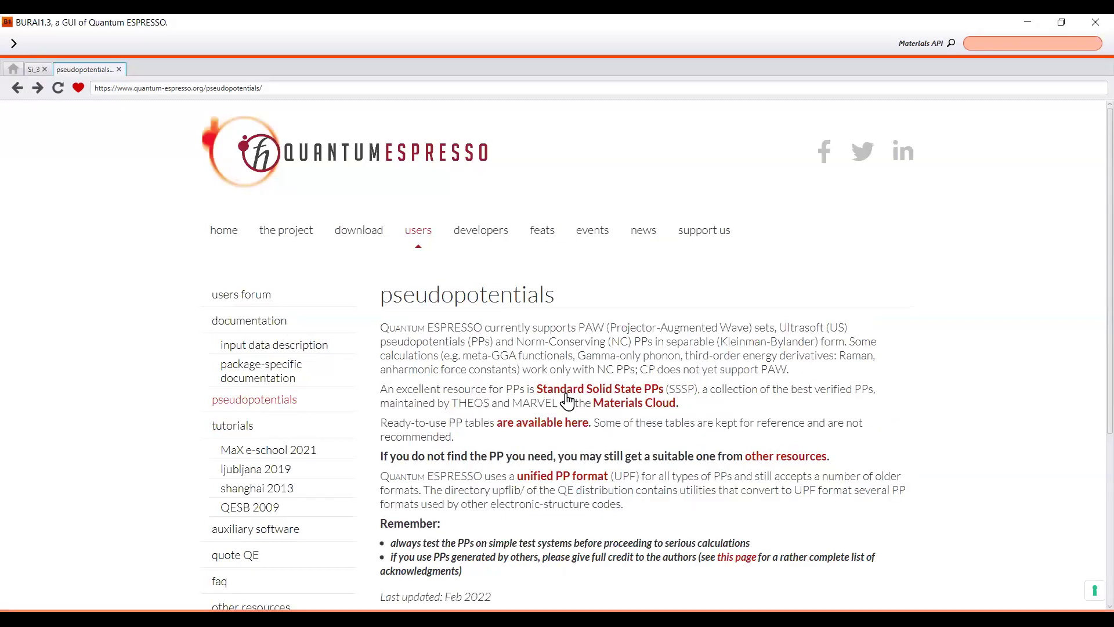
left_click(565, 395)
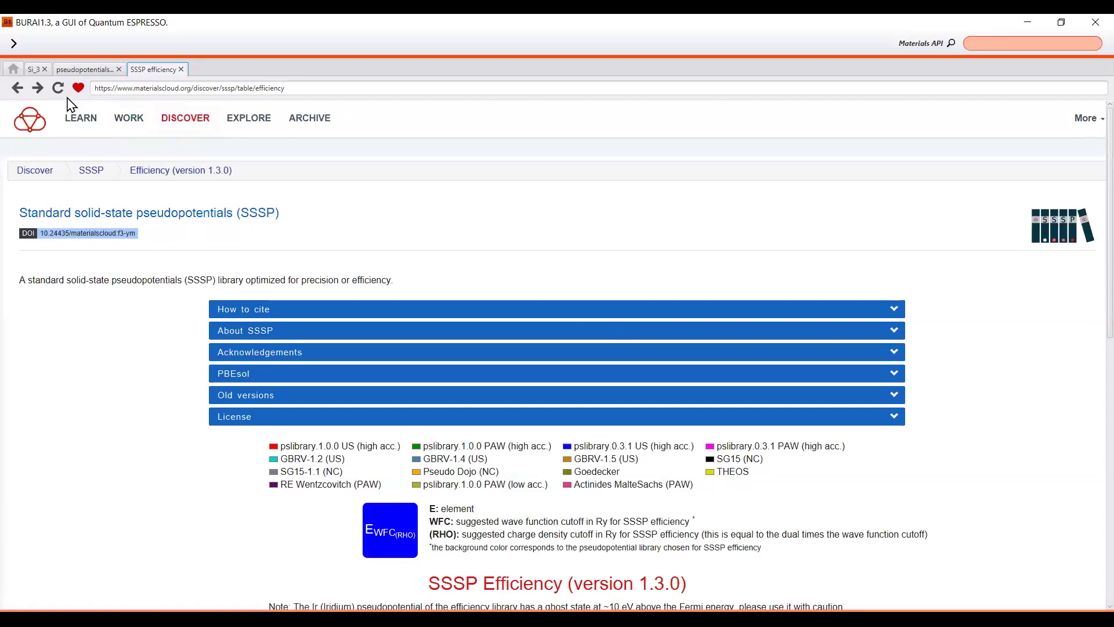
left_click(104, 69)
scroll(465, 401, "down", 2)
left_click(540, 361)
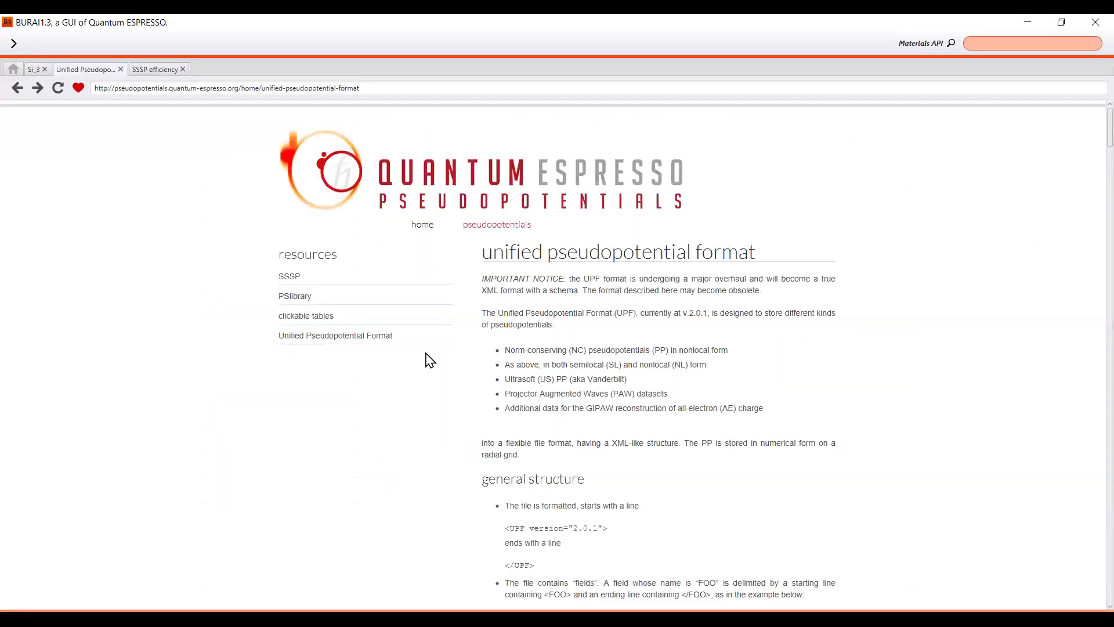
scroll(565, 377, "down", 3)
scroll(561, 373, "up", 2)
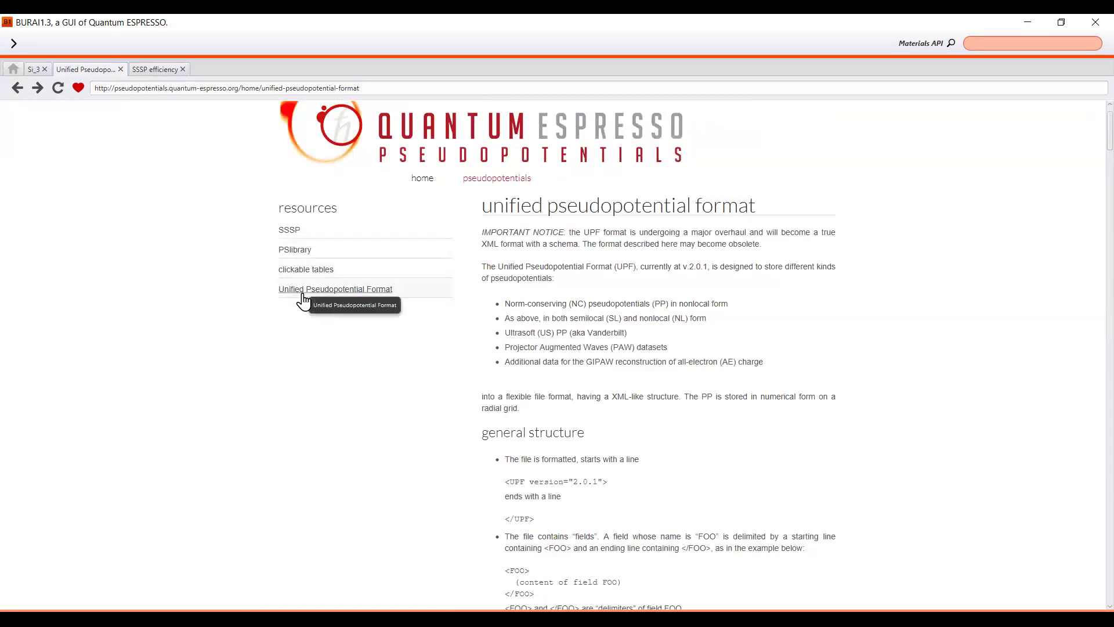
Open the clickable PSlibrary periodic table and browse the pseudopotential files listed for Si.
left_click(293, 271)
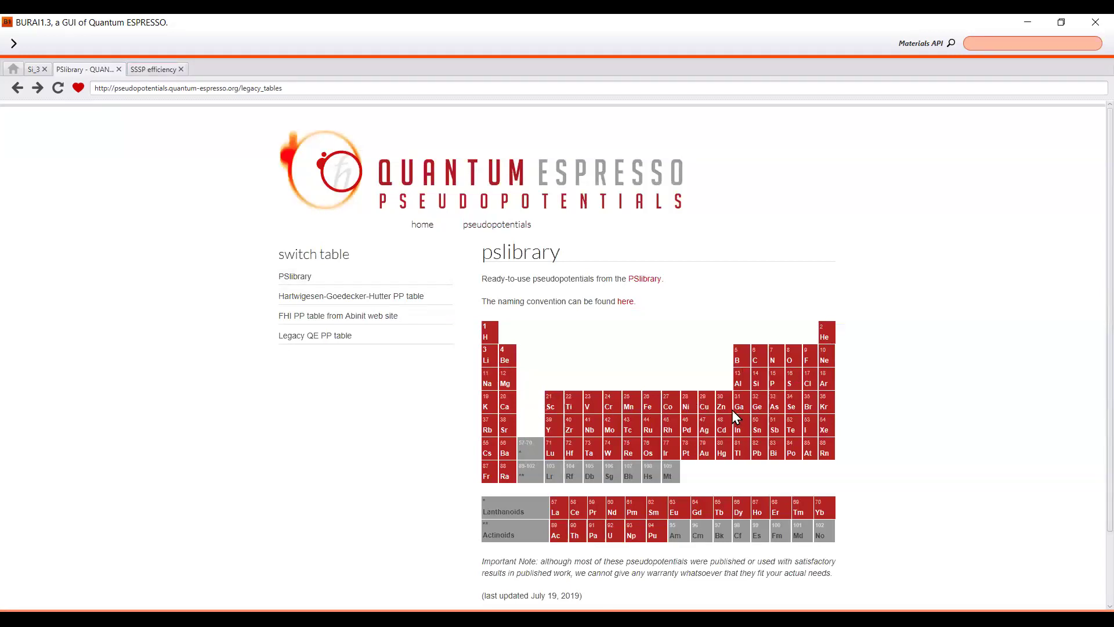
left_click(757, 384)
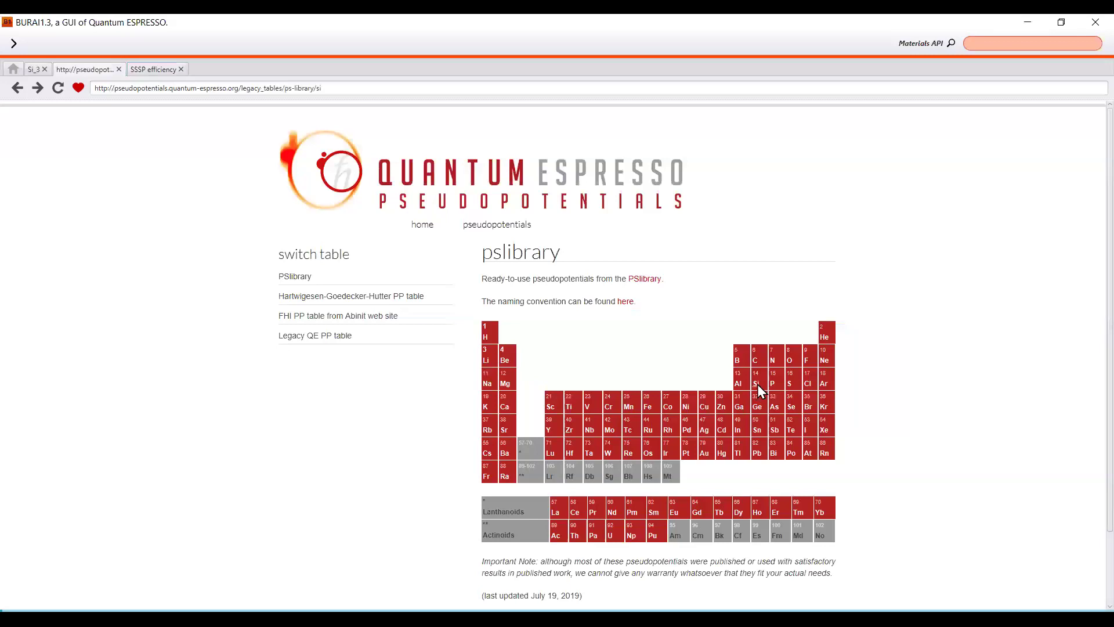
scroll(367, 354, "down", 6)
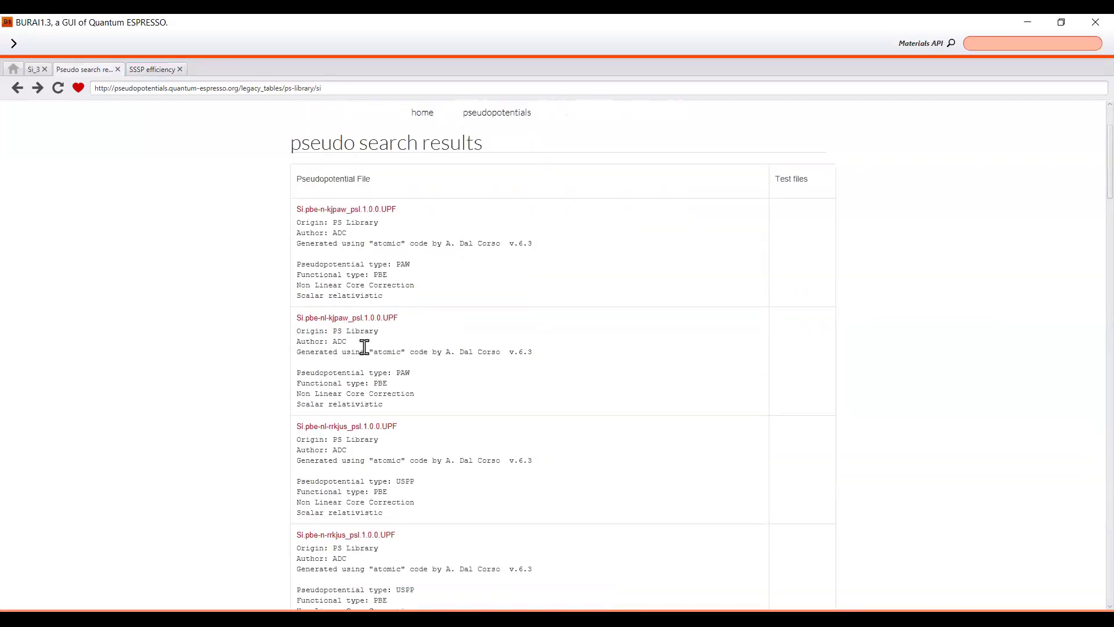
scroll(367, 352, "down", 6)
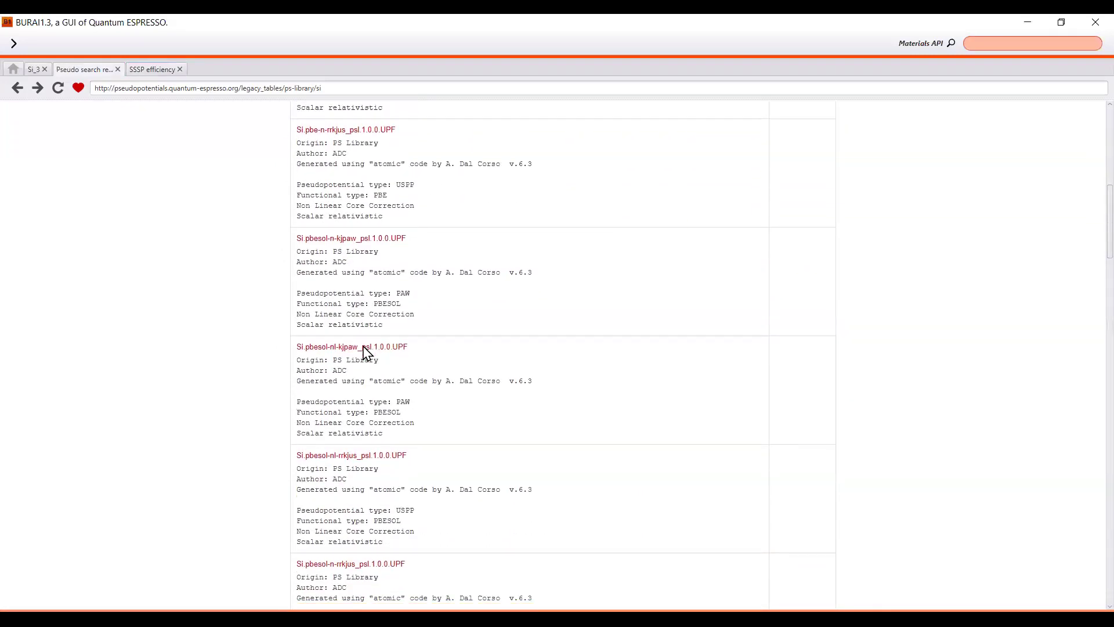
scroll(367, 352, "down", 10)
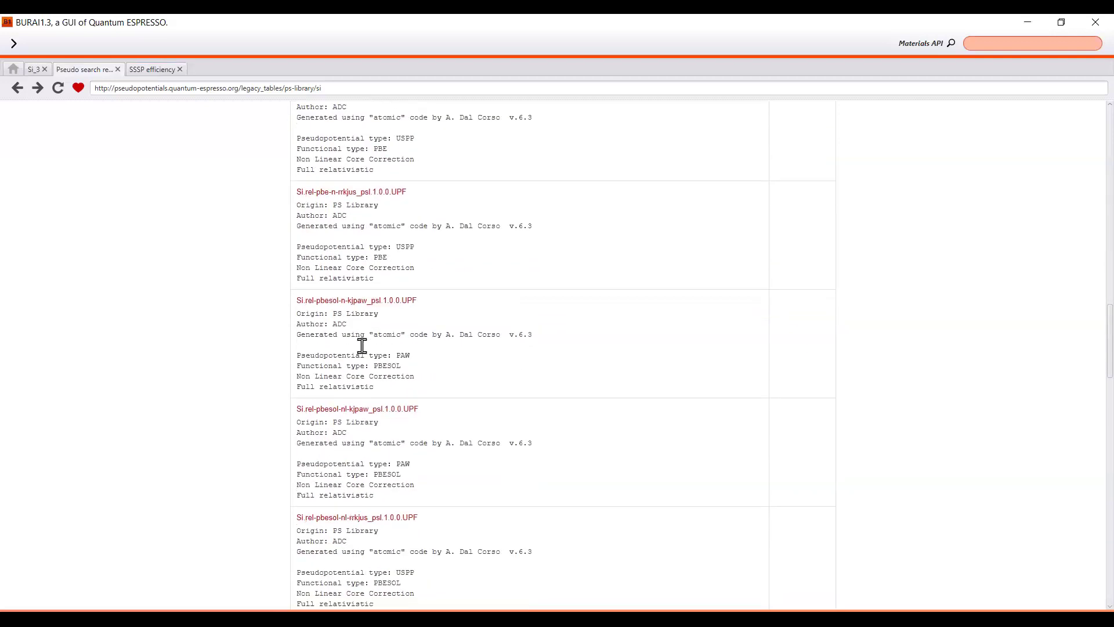
scroll(363, 356, "down", 10)
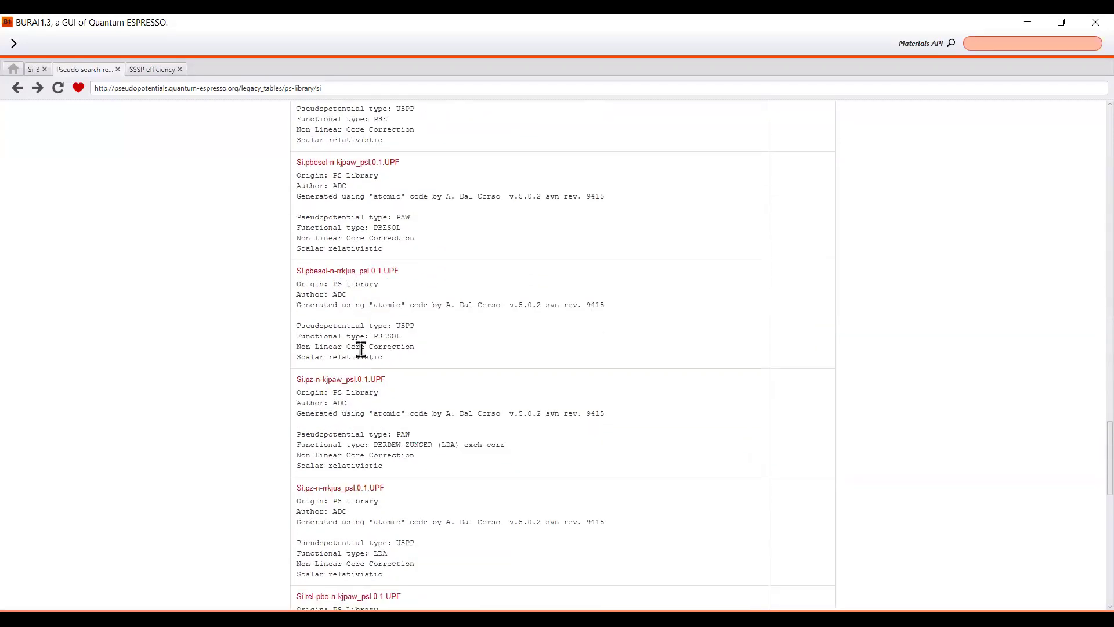
scroll(362, 356, "down", 5)
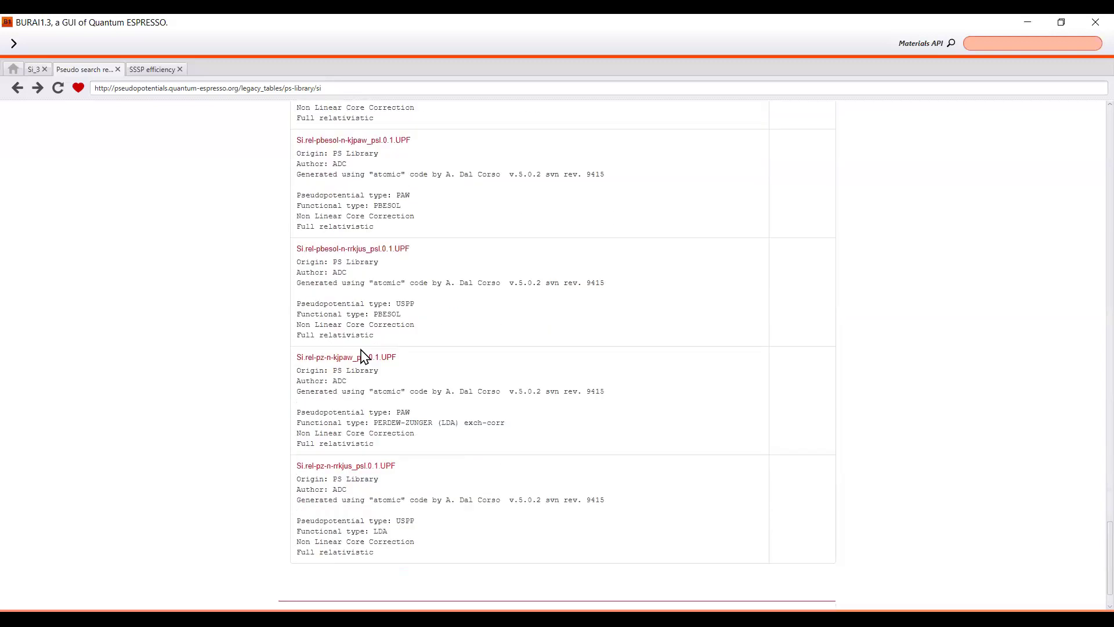
Close both pseudopotential web pages and the Si pseudopotential selection without choosing another file.
left_click(118, 69)
left_click(107, 69)
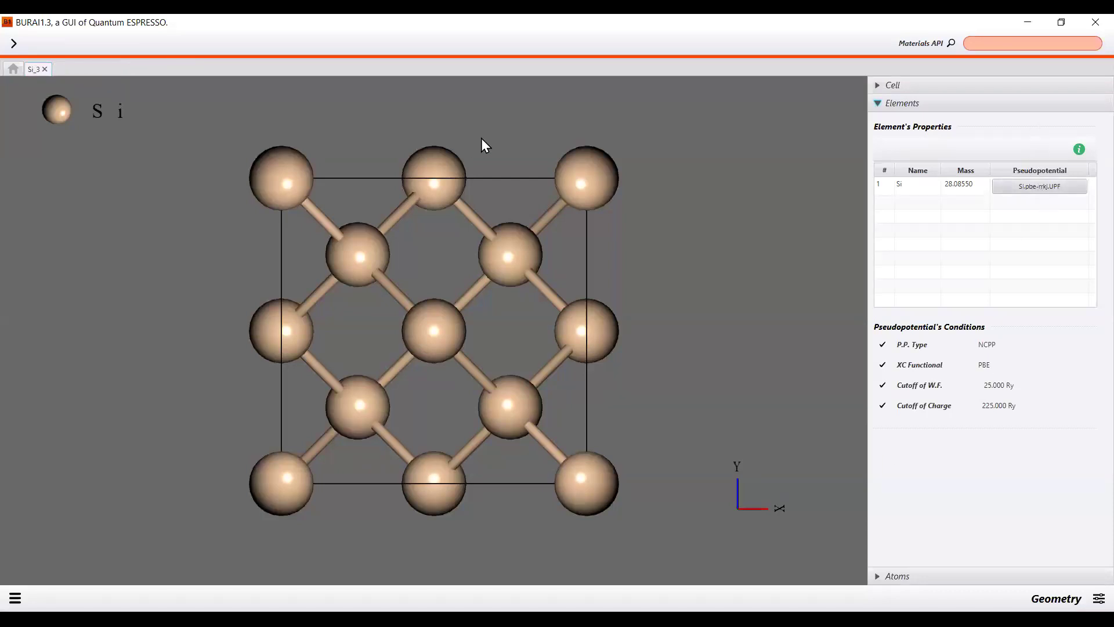
left_click(657, 118)
Review the lattice constants, elements and atomic configuration in the Si_3 geometry settings.
left_click(957, 89)
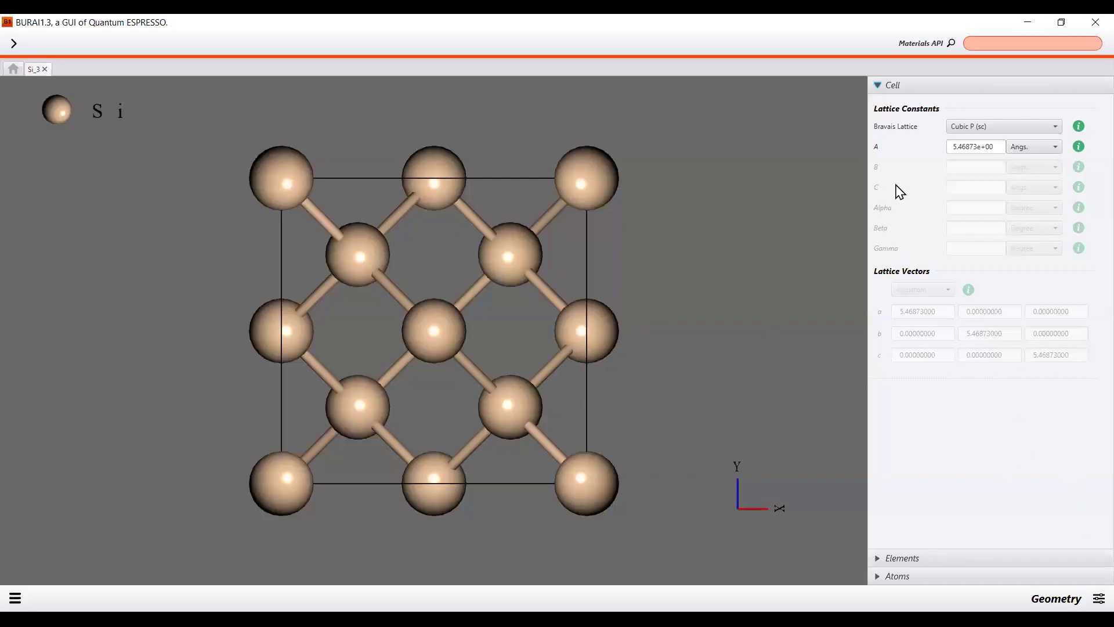
left_click(935, 559)
left_click(946, 577)
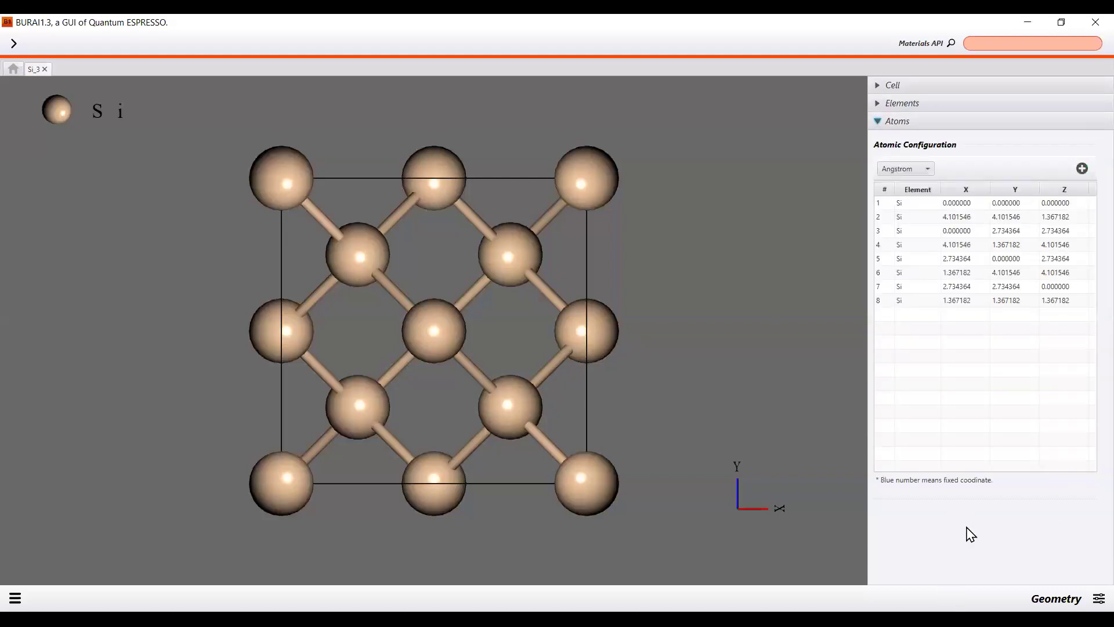
Inspect the CRASH file in the Si_3 results for the cause of the failed run and return to the structure.
left_click(15, 598)
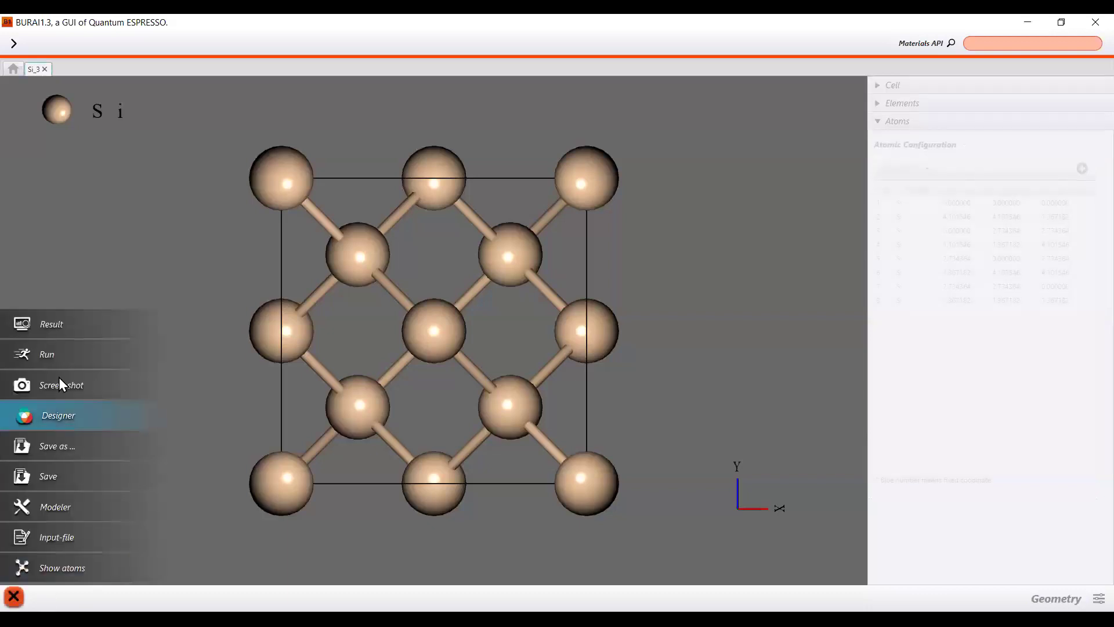
left_click(58, 324)
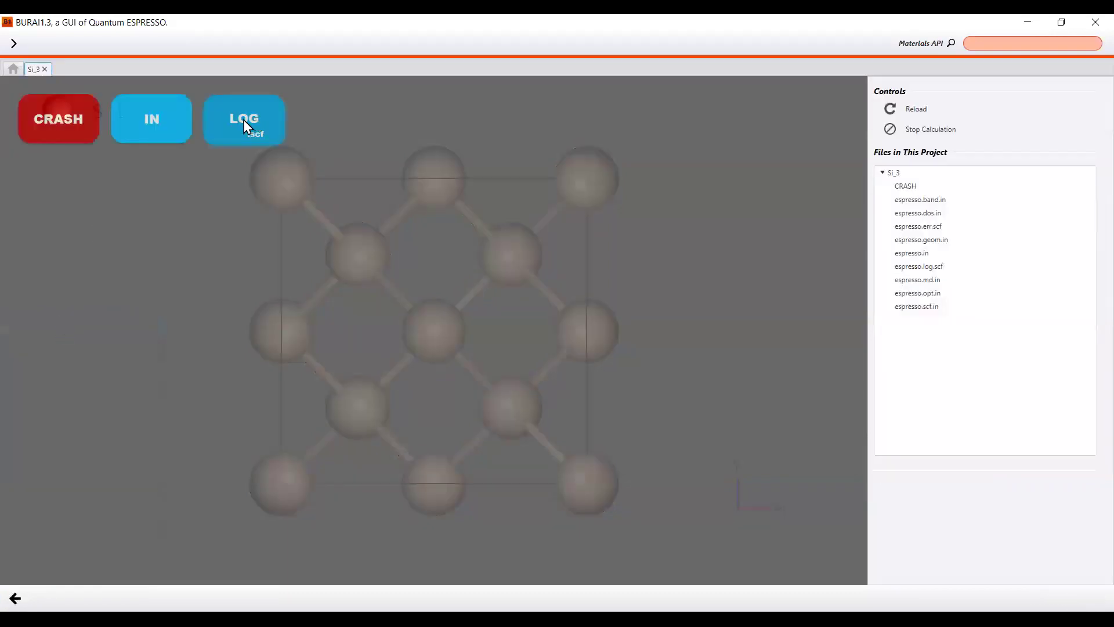
left_click(242, 250)
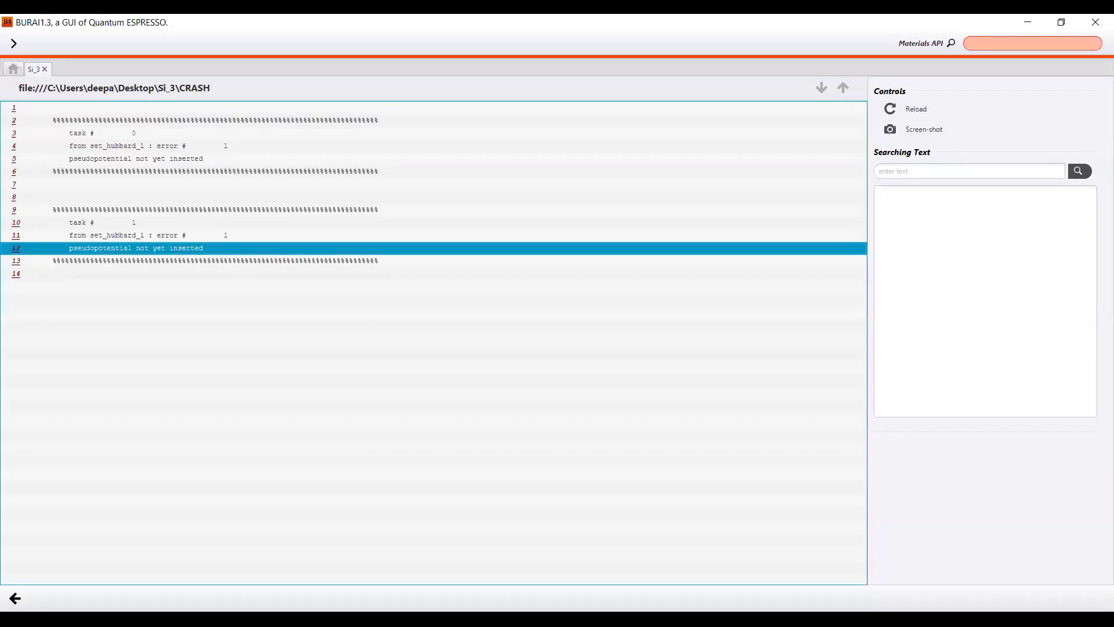
left_click(14, 597)
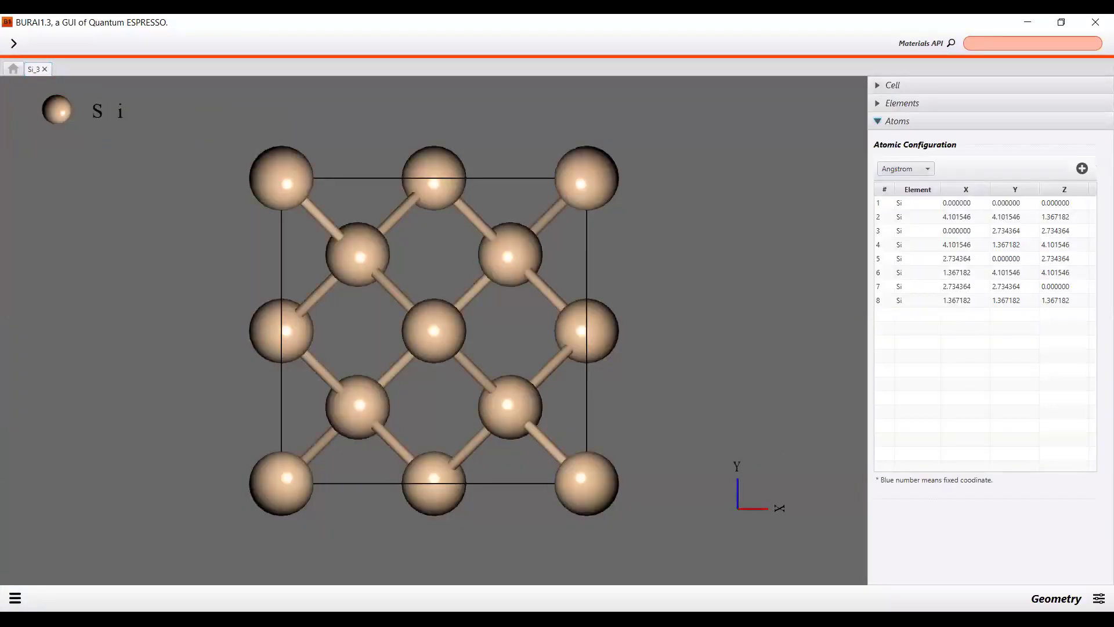
Choose the Band calculation type for Si_3 and display its band and Brillouin-zone path settings.
left_click(1099, 598)
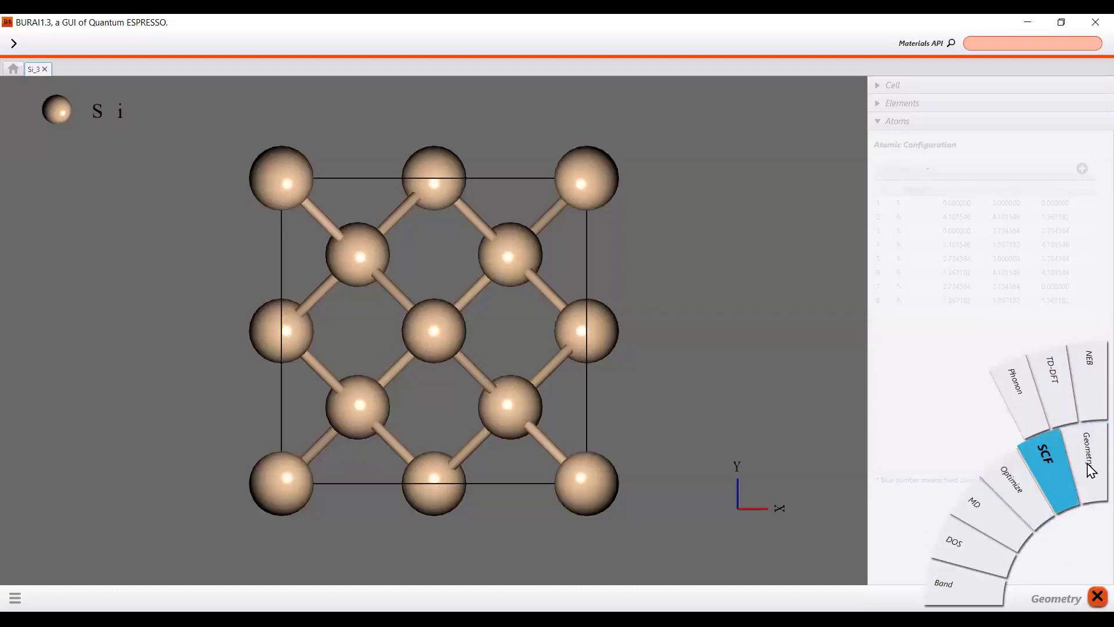
left_click(956, 586)
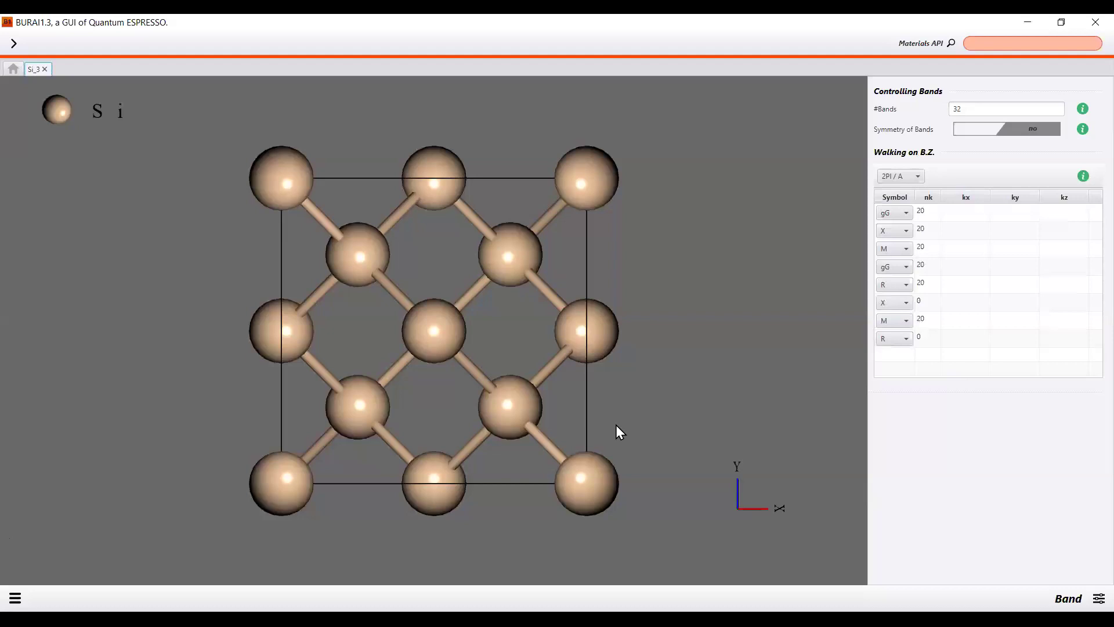
left_click(940, 464)
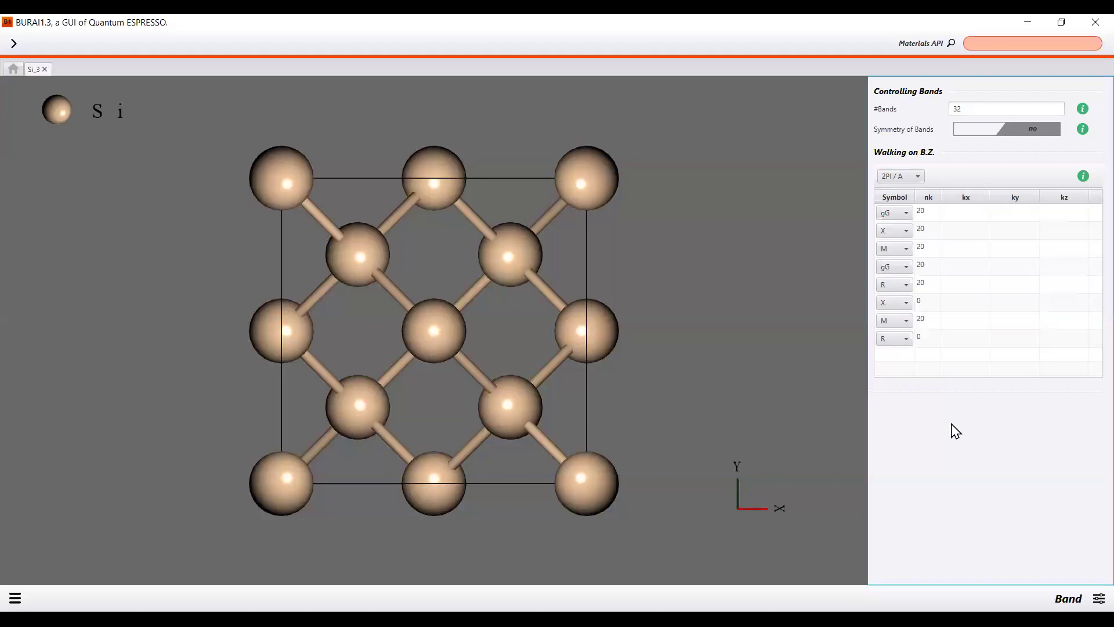
left_click(1021, 109)
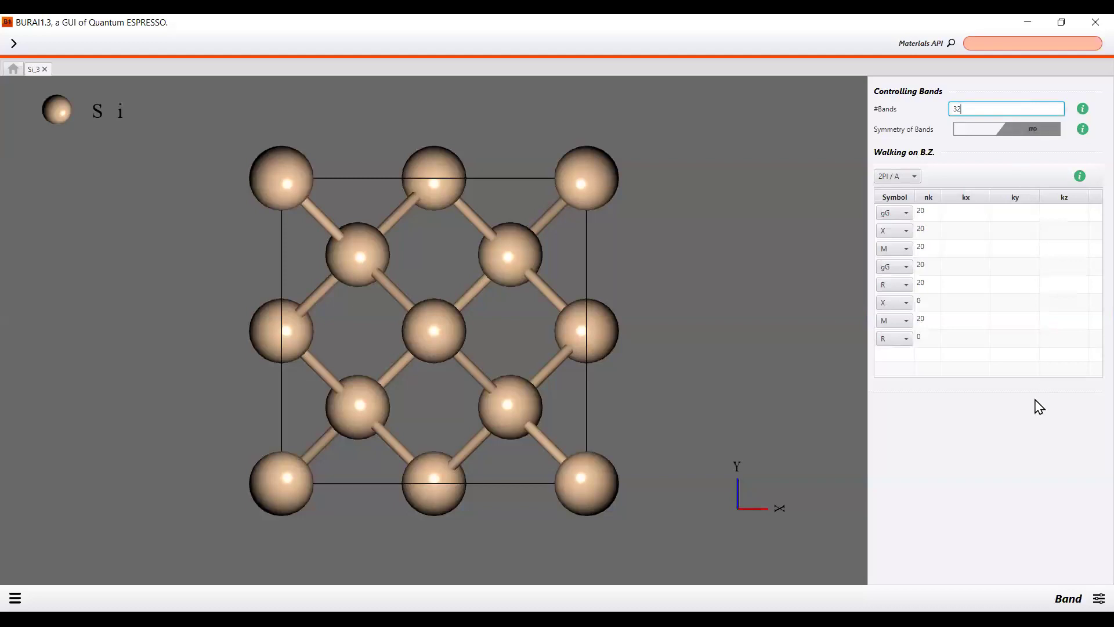
left_click(1032, 488)
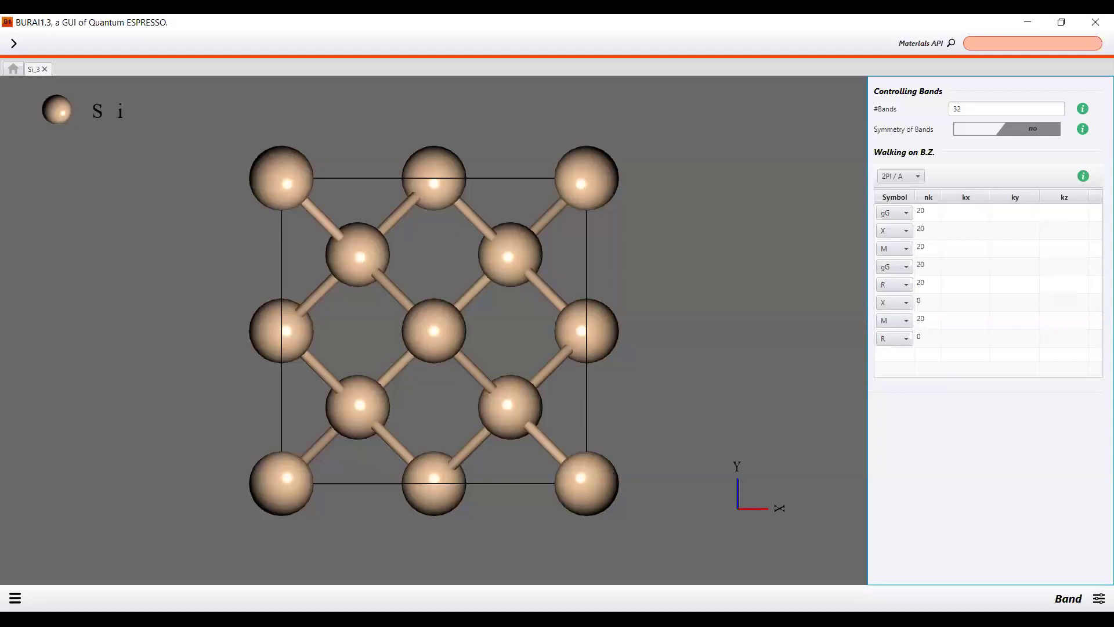
key("alt+Tab")
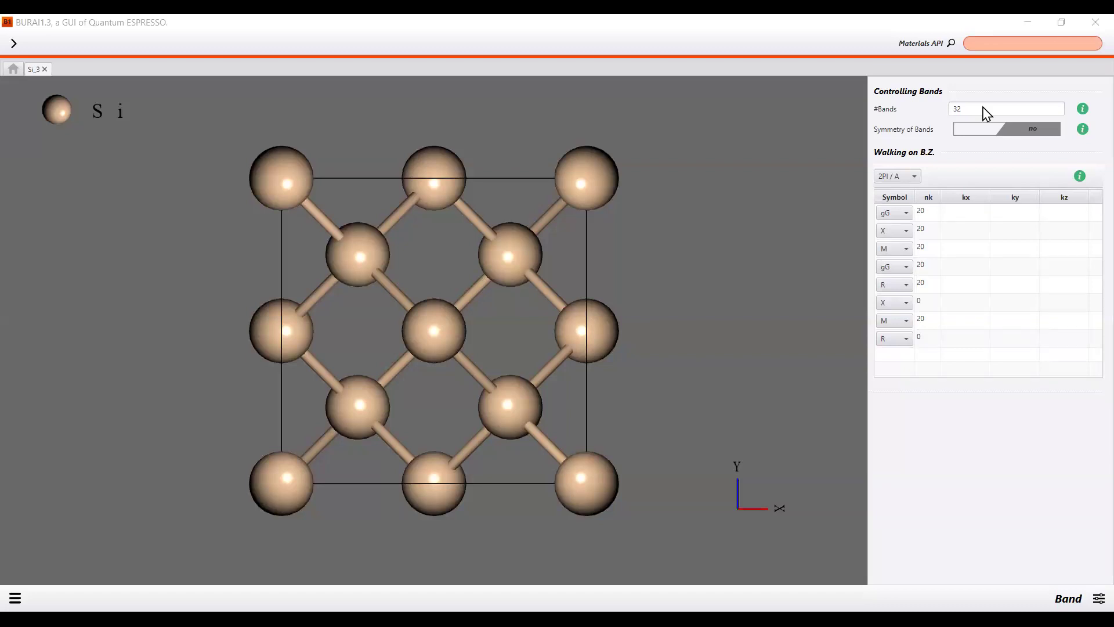
Set the number of bands to 32 and enable Symmetry of Bands for the Si_3 band calculation.
left_click(957, 476)
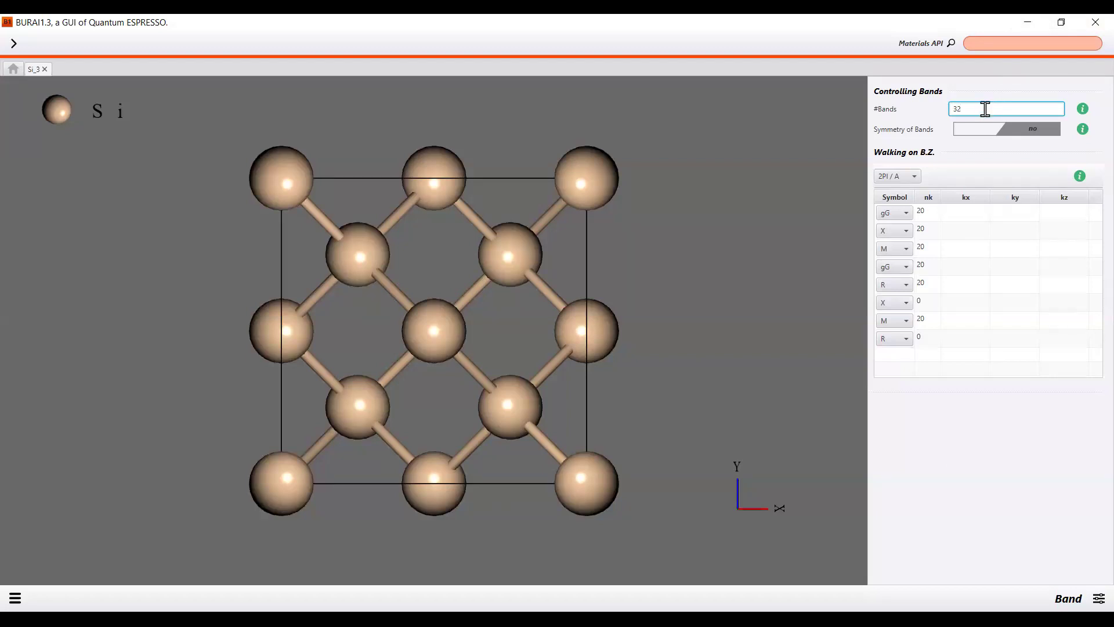
key("BackSpace")
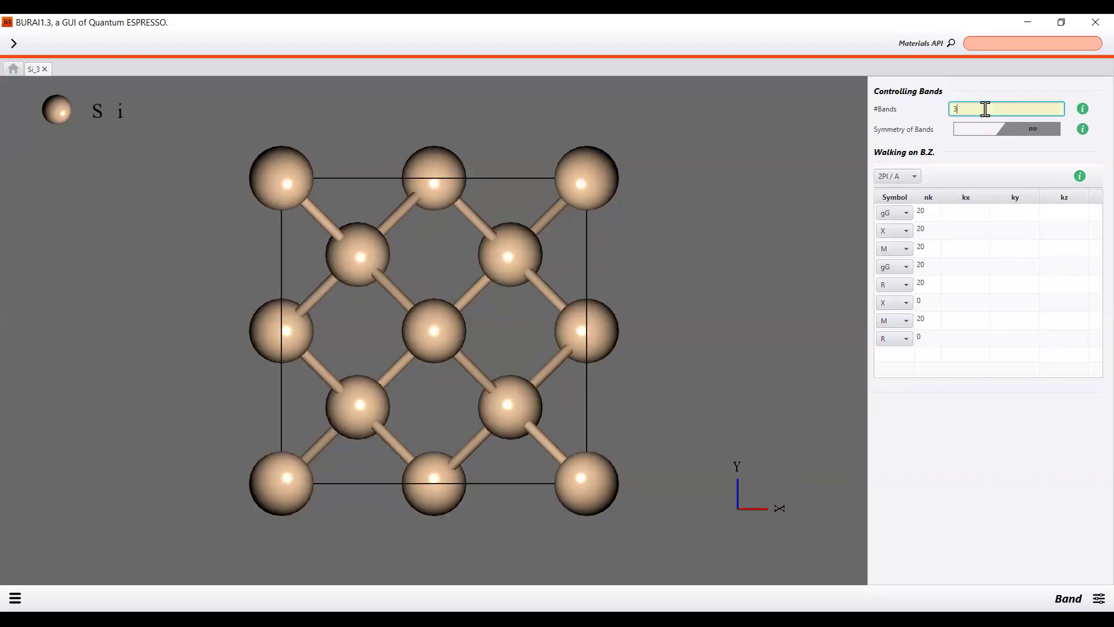
type("2")
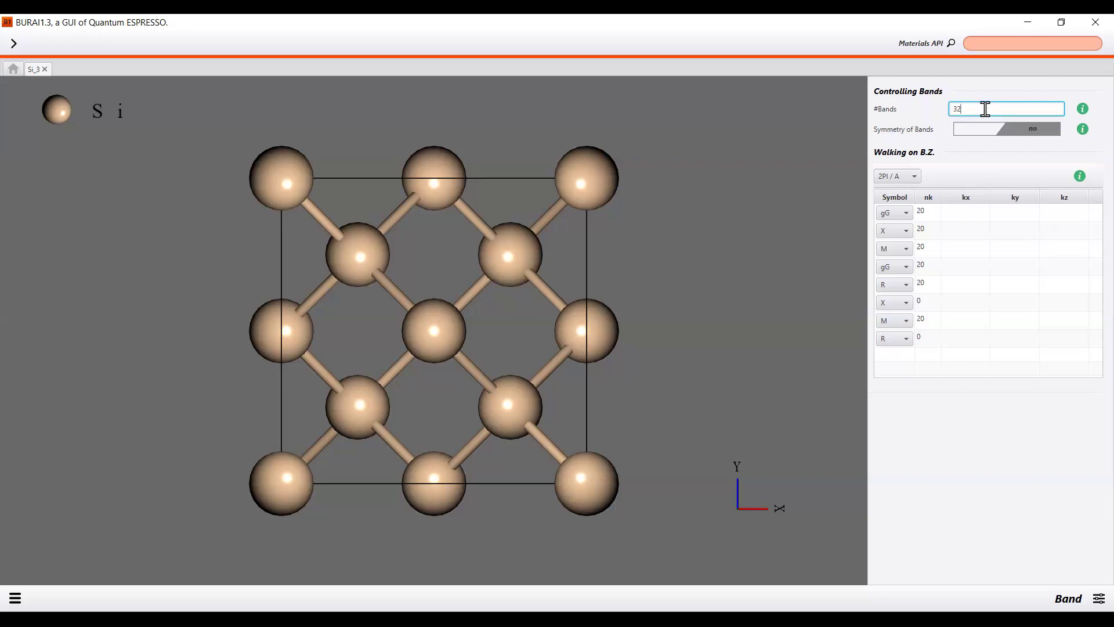
left_click(995, 479)
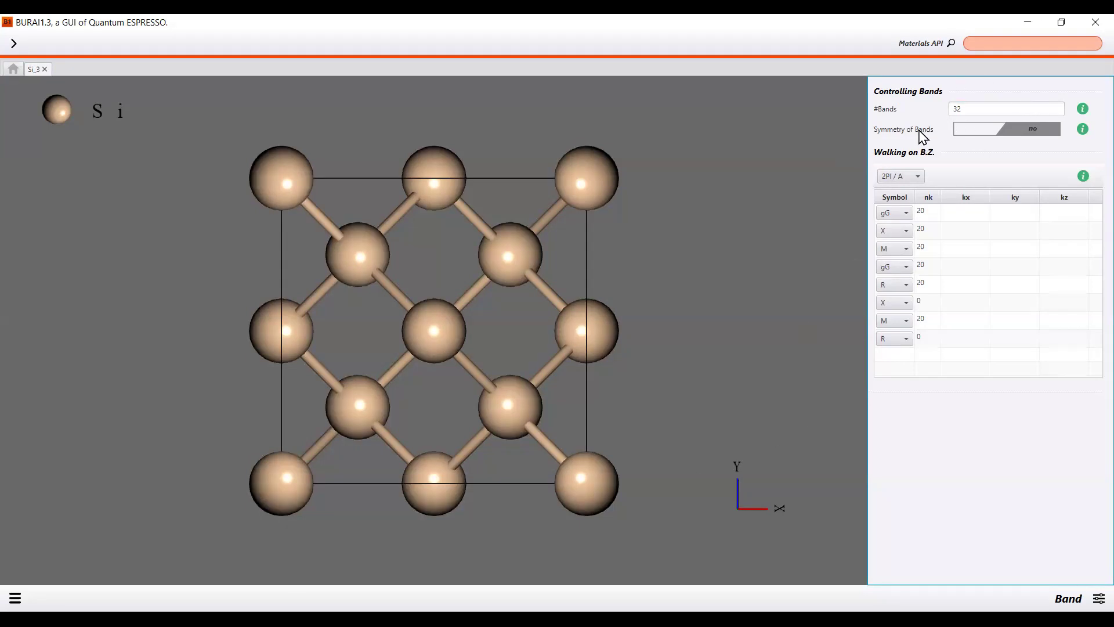
left_click(974, 132)
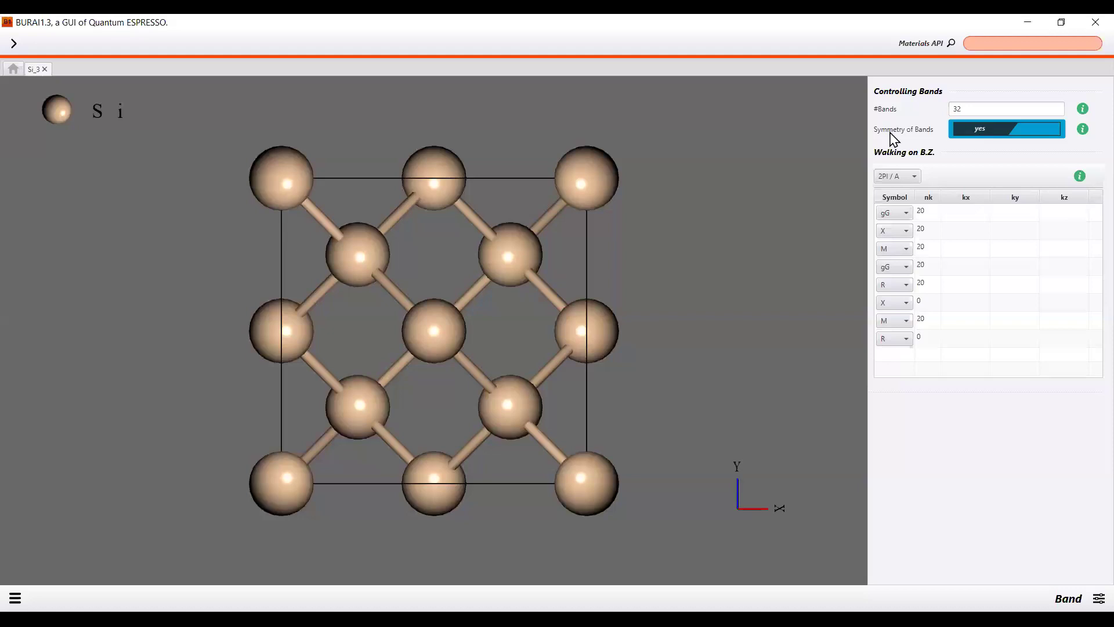
Review the nk values of the high-symmetry points along the Si_3 Brillouin-zone path.
left_click(932, 214)
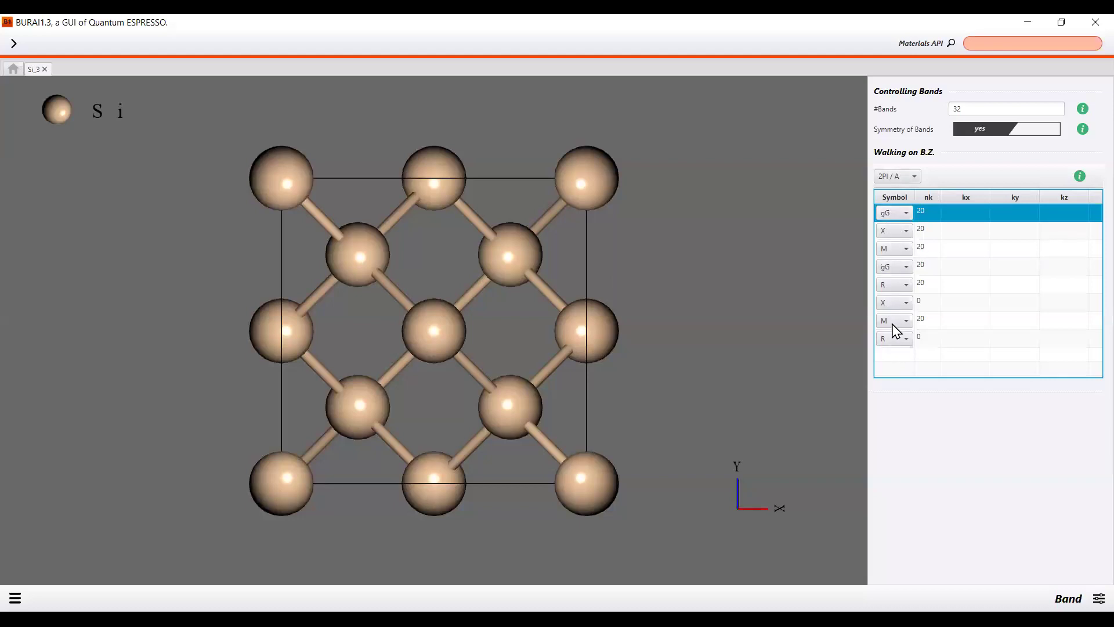
left_click(933, 213)
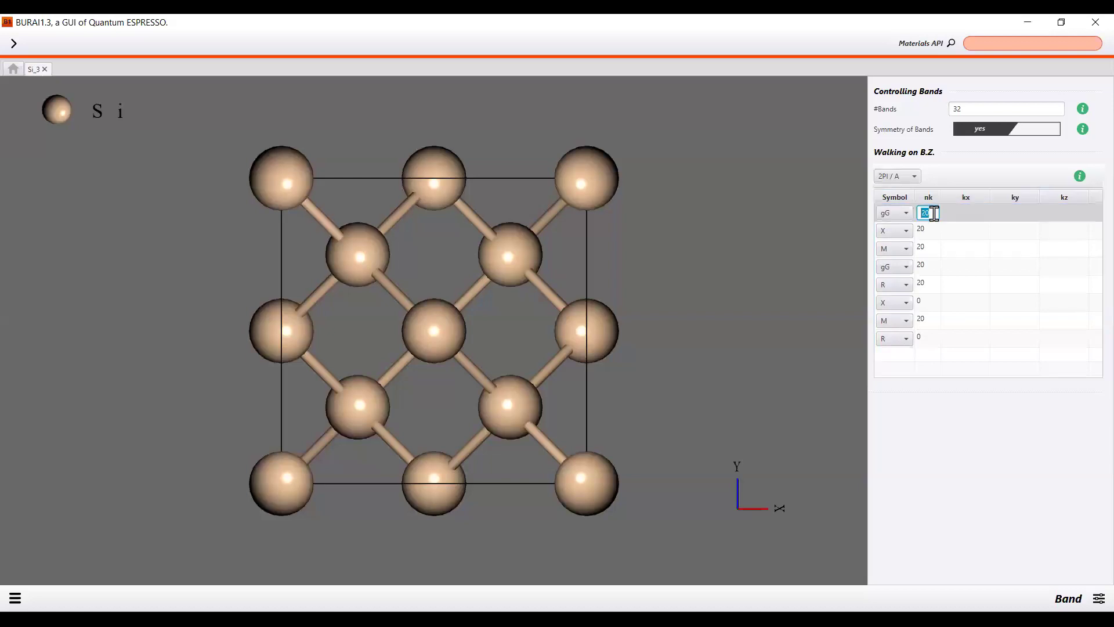
left_click(937, 228)
left_click(937, 248)
left_click(936, 267)
left_click(936, 290)
left_click(934, 320)
left_click(935, 340)
left_click(948, 412)
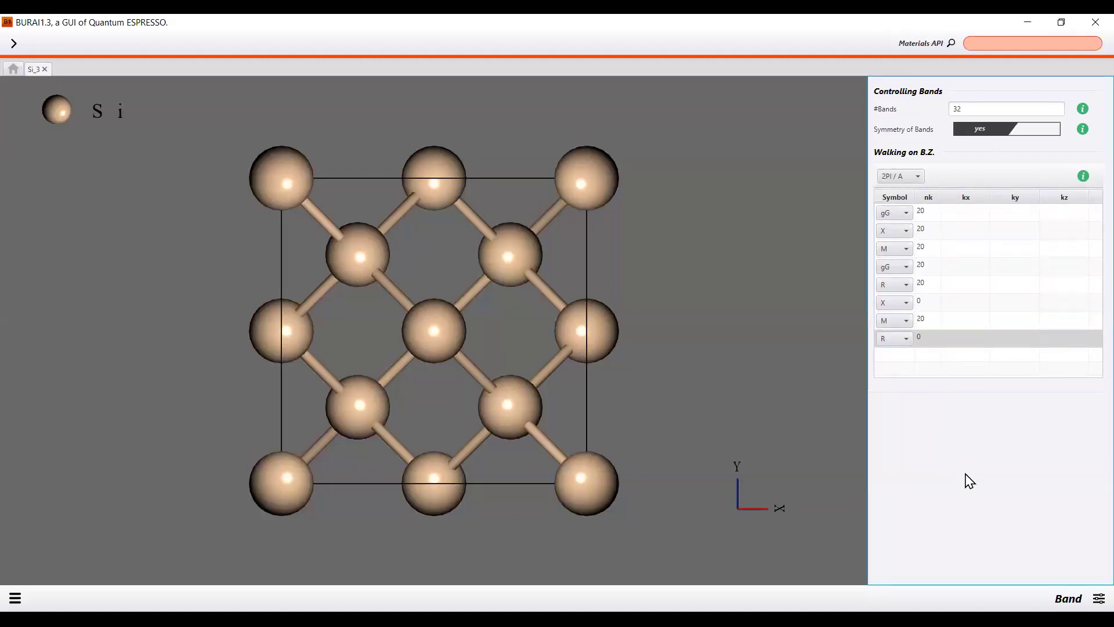
Open the Si_3 input file and check the calculation type in the &CONTROL section.
left_click(16, 597)
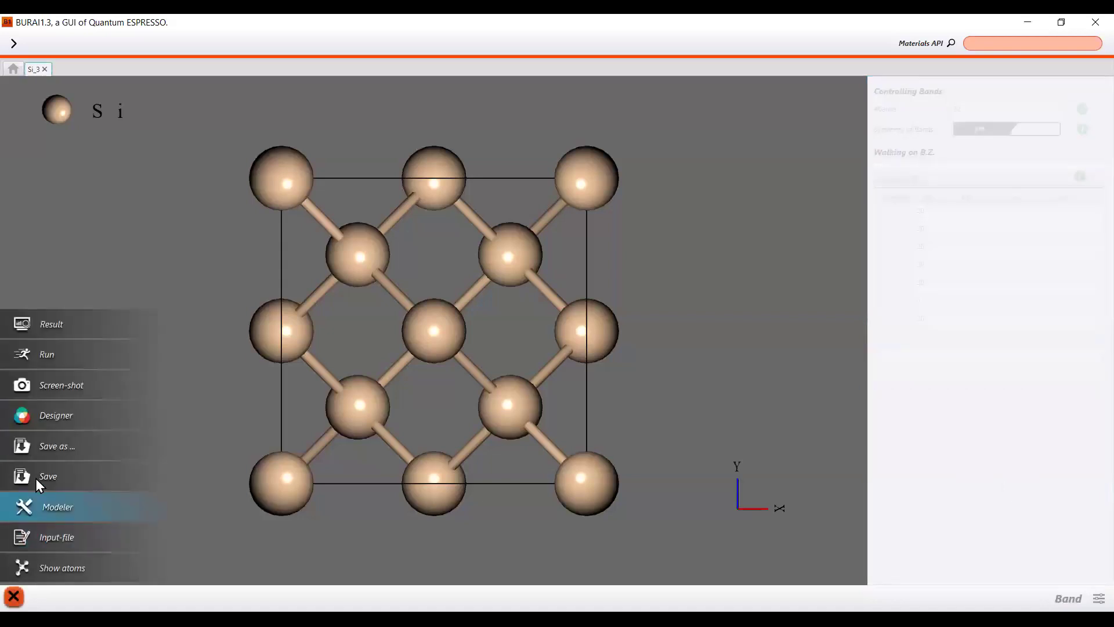
left_click(47, 538)
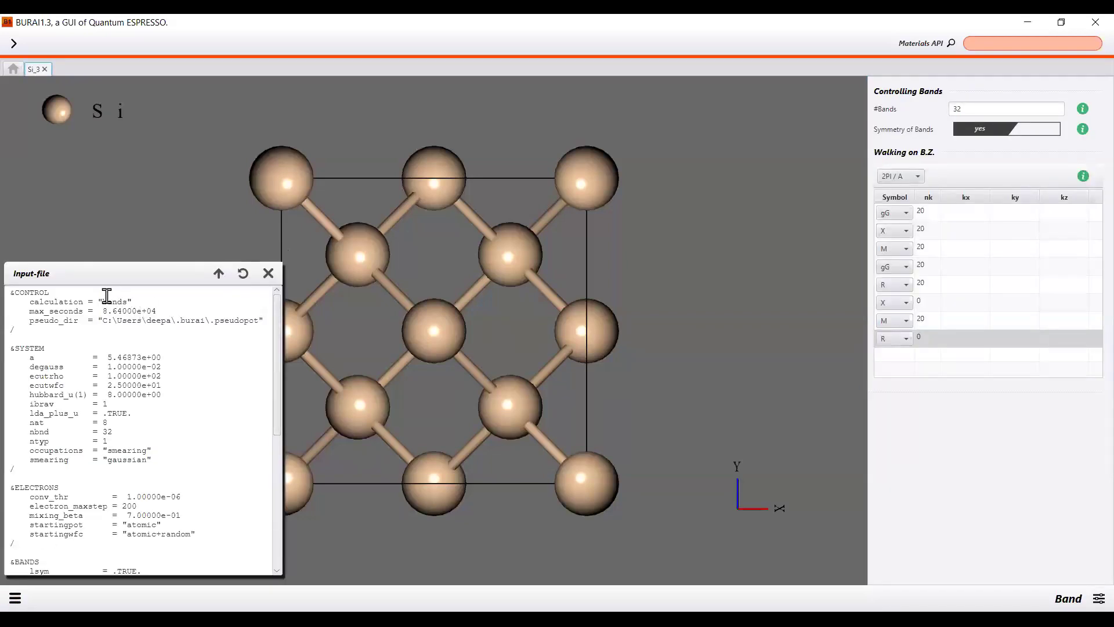
left_click_drag(102, 301, 128, 297)
left_click(134, 301)
left_click_drag(21, 300, 173, 298)
left_click(74, 329)
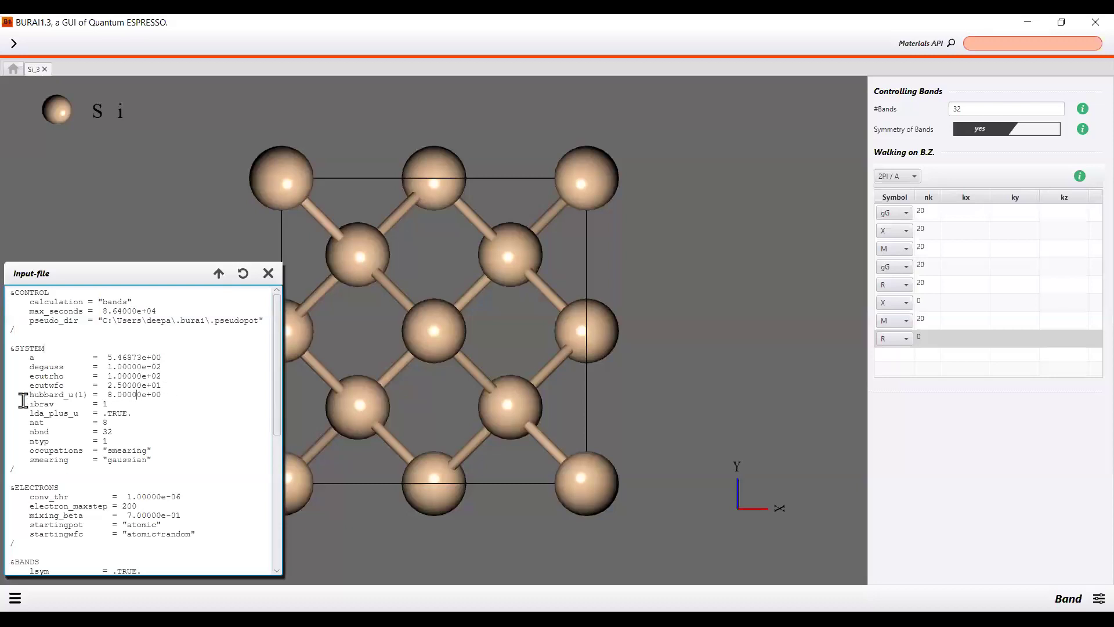
Comment out the hubbard_u(1) line in the &SYSTEM section of the input file with #.
triple_click(103, 390)
left_click(30, 395)
type("#")
left_click(175, 405)
Comment out the spin_component line in the &BANDS section of the input file with #.
scroll(75, 430, "down", 1)
scroll(75, 429, "down", 3)
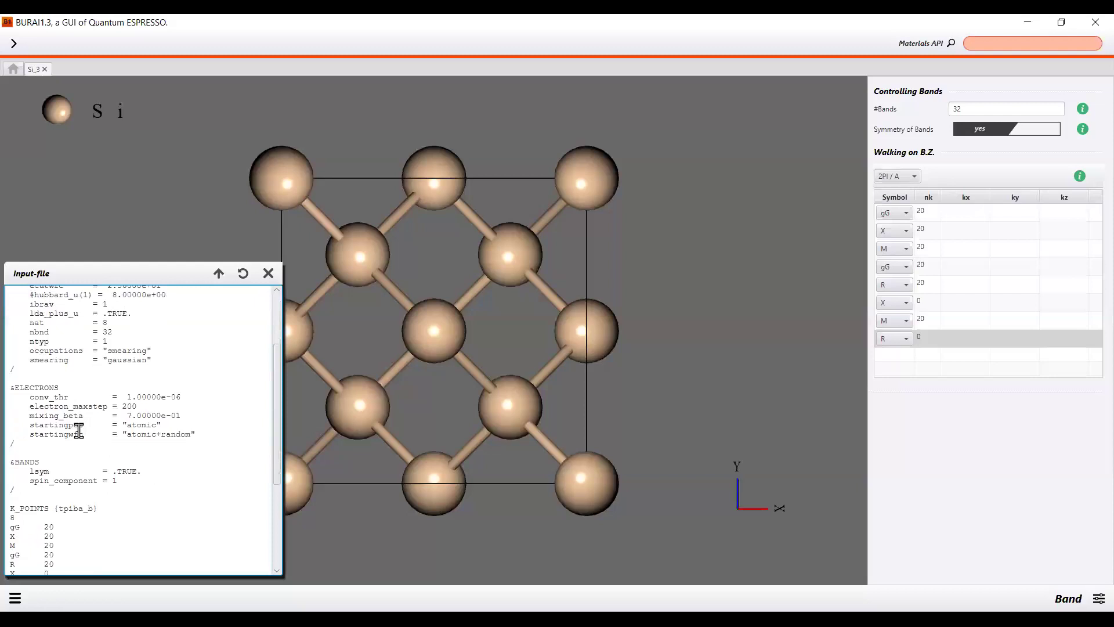
type("#")
left_click(204, 478)
left_click_drag(29, 471, 33, 471)
Review the K_POINTS path and the atomic sections of the input file, then close it.
scroll(192, 448, "down", 2)
left_click(126, 451)
scroll(165, 444, "down", 2)
left_click_drag(11, 428, 75, 502)
left_click_drag(14, 428, 81, 470)
left_click(148, 445)
scroll(149, 446, "down", 2)
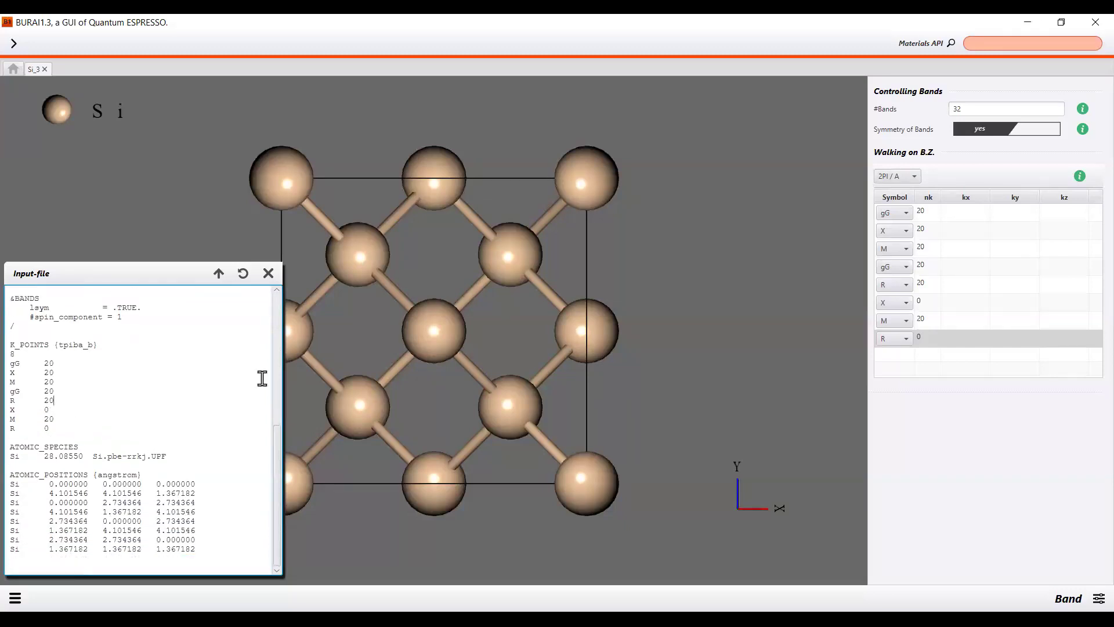
left_click(268, 273)
Run the band calculation for Si_3 and close the project once it leaves the calculating list.
left_click(15, 599)
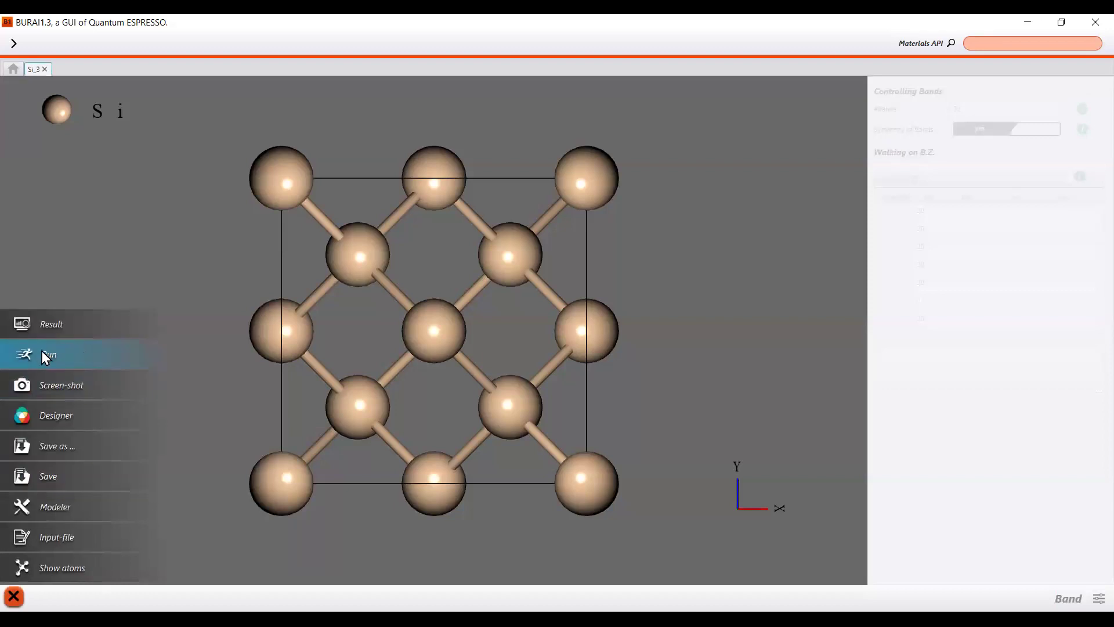
left_click(597, 451)
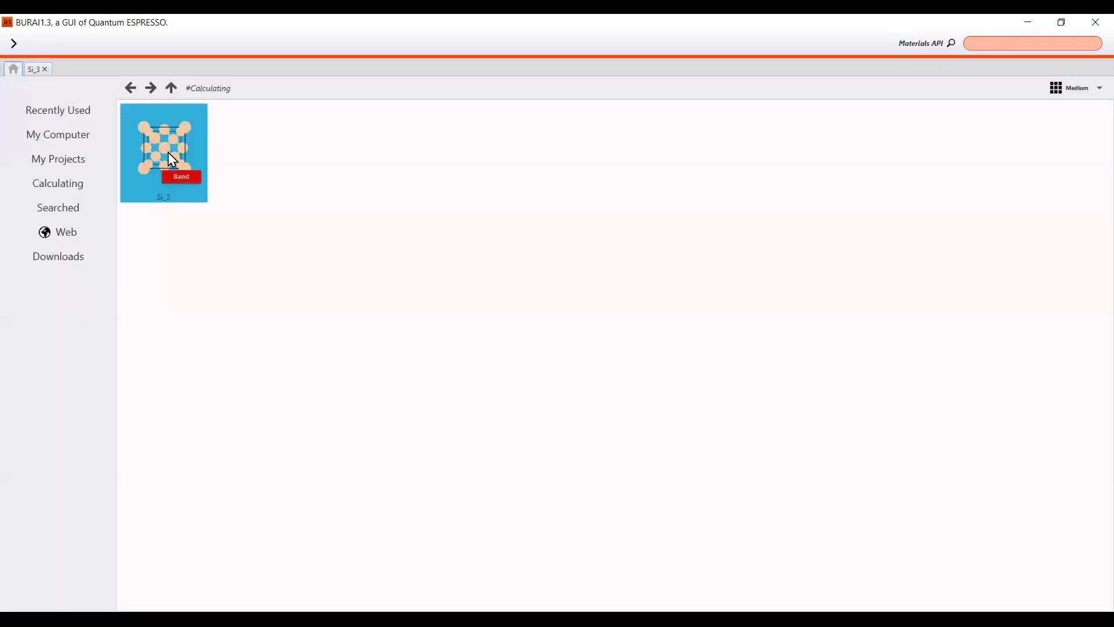
left_click(657, 374)
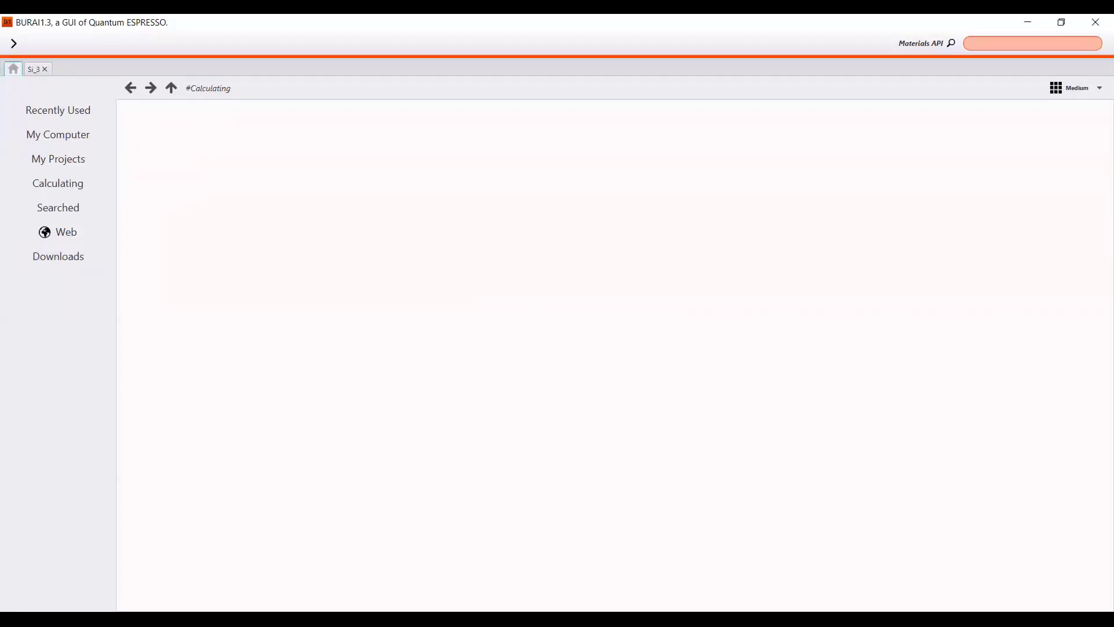
left_click(36, 69)
left_click(1024, 460)
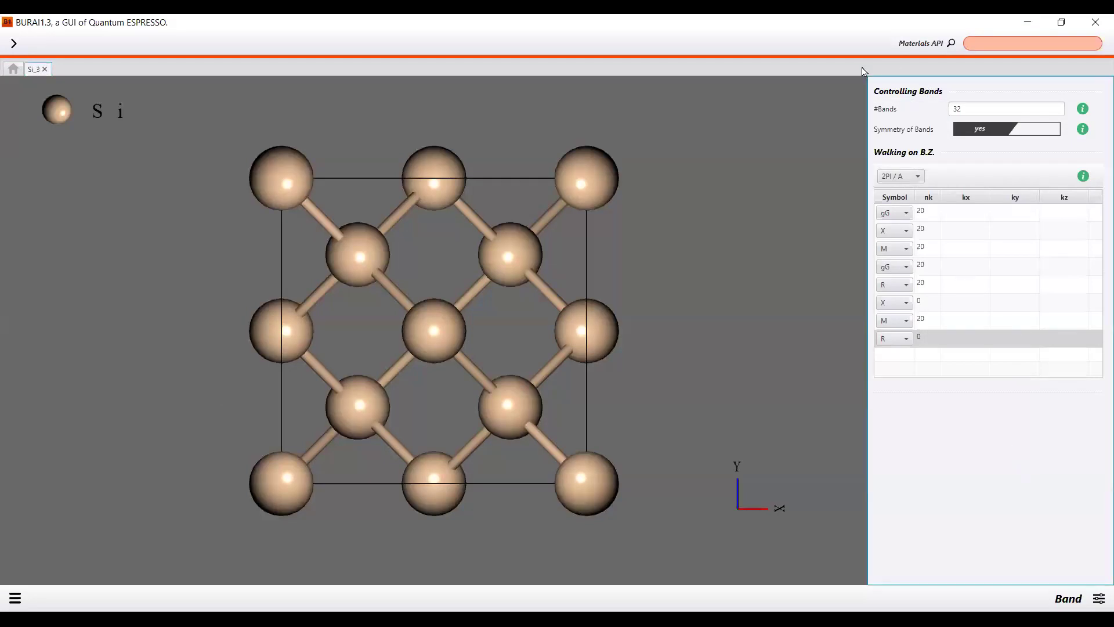
left_click(44, 70)
left_click(542, 358)
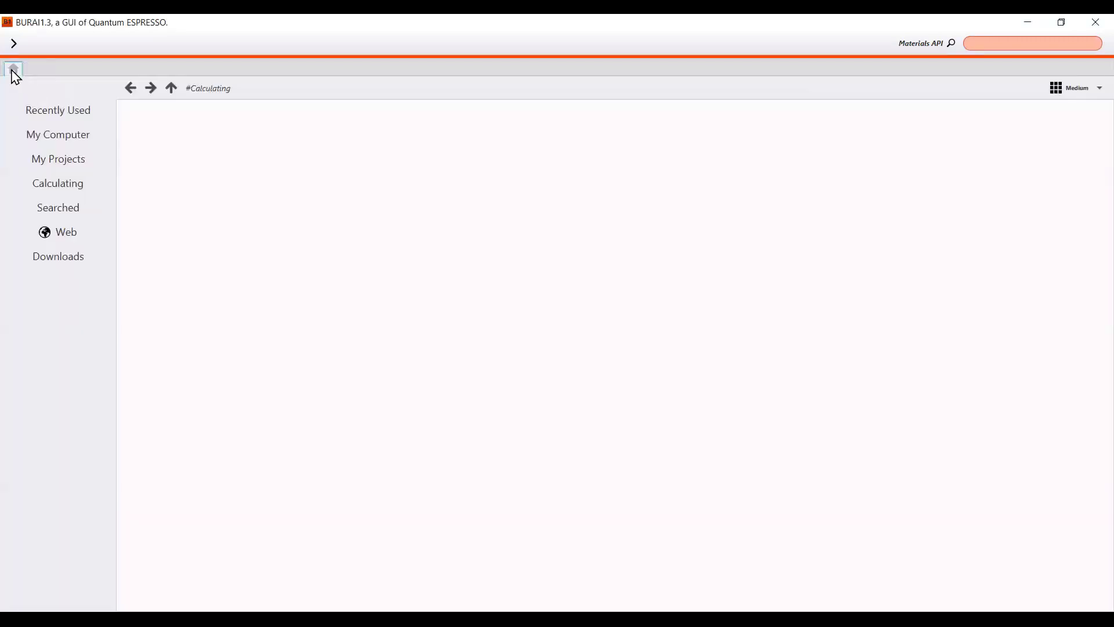
Open Si.cif from the CIF folder of the example projects and choose the Band calculation type.
left_click(80, 161)
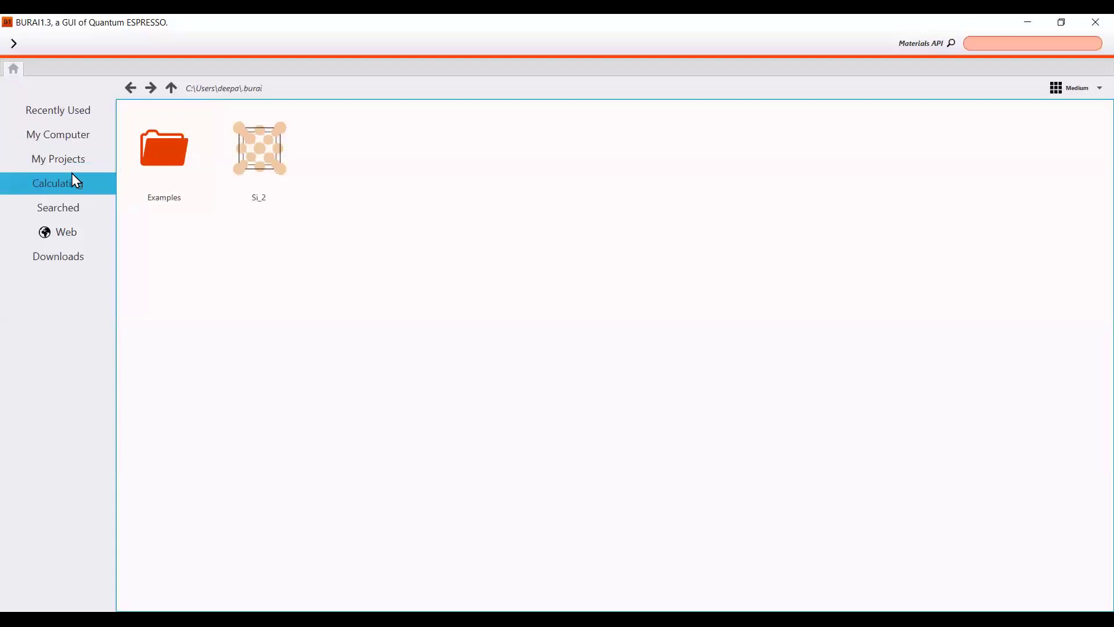
left_click(177, 148)
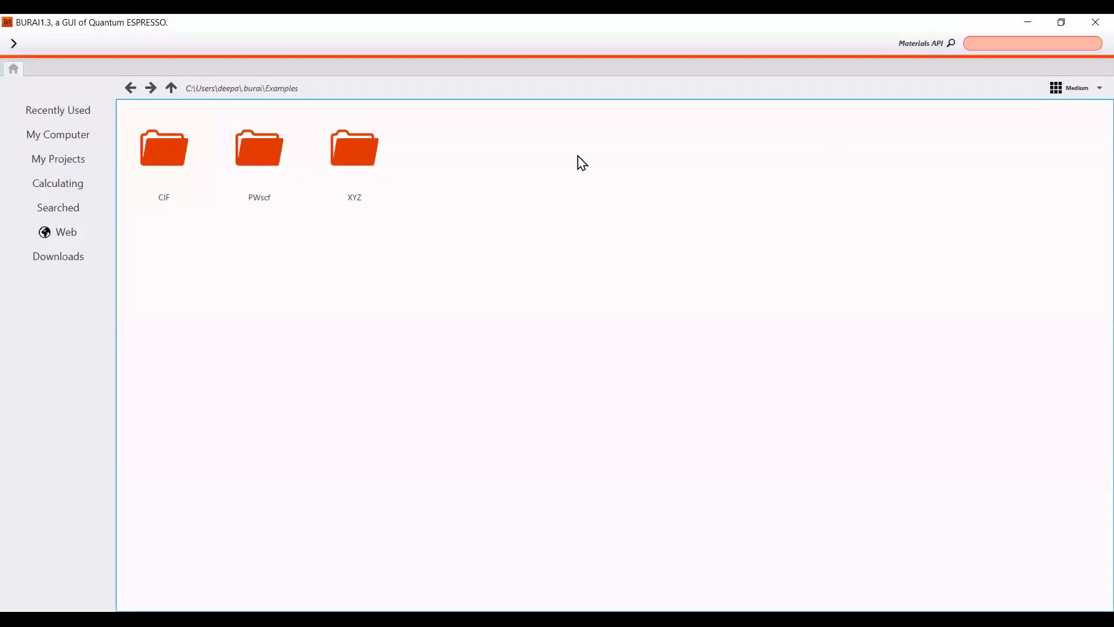
left_click(154, 177)
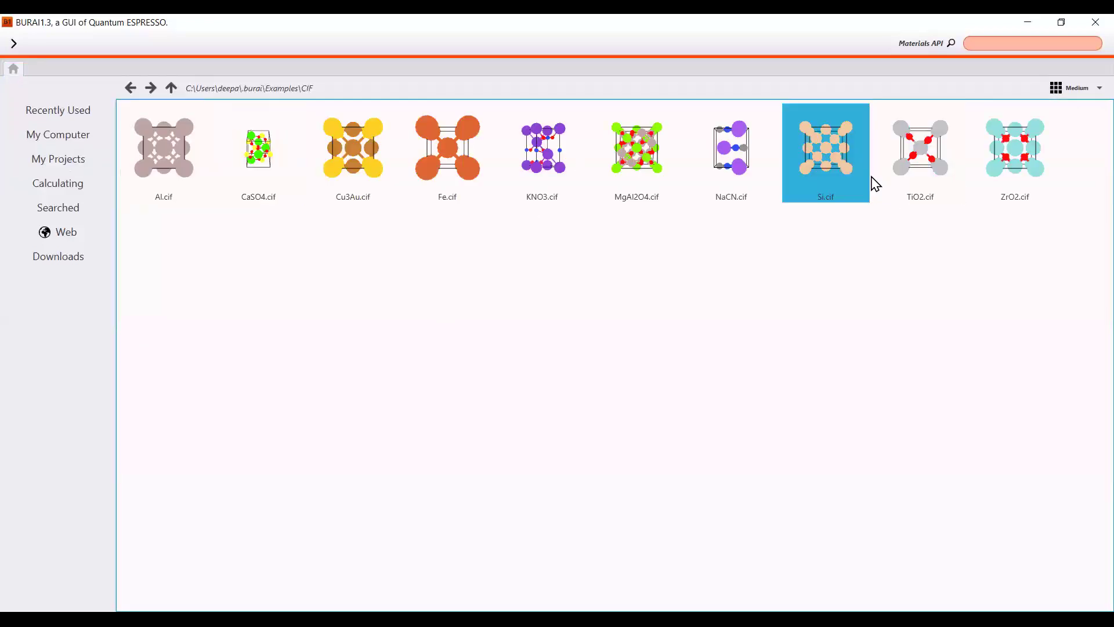
left_click(822, 155)
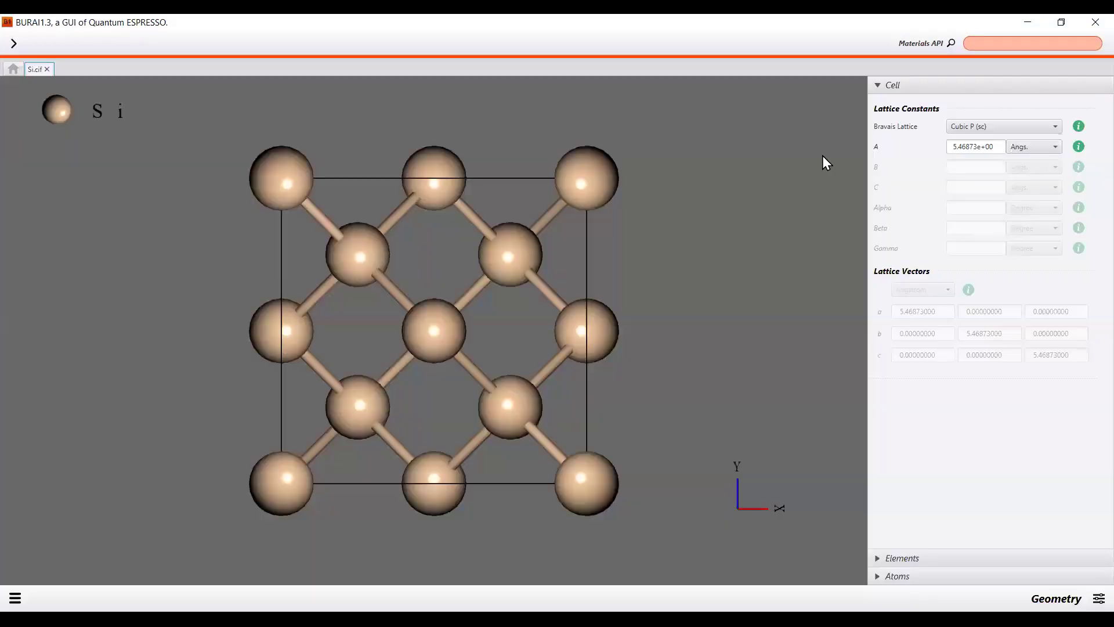
left_click(1053, 595)
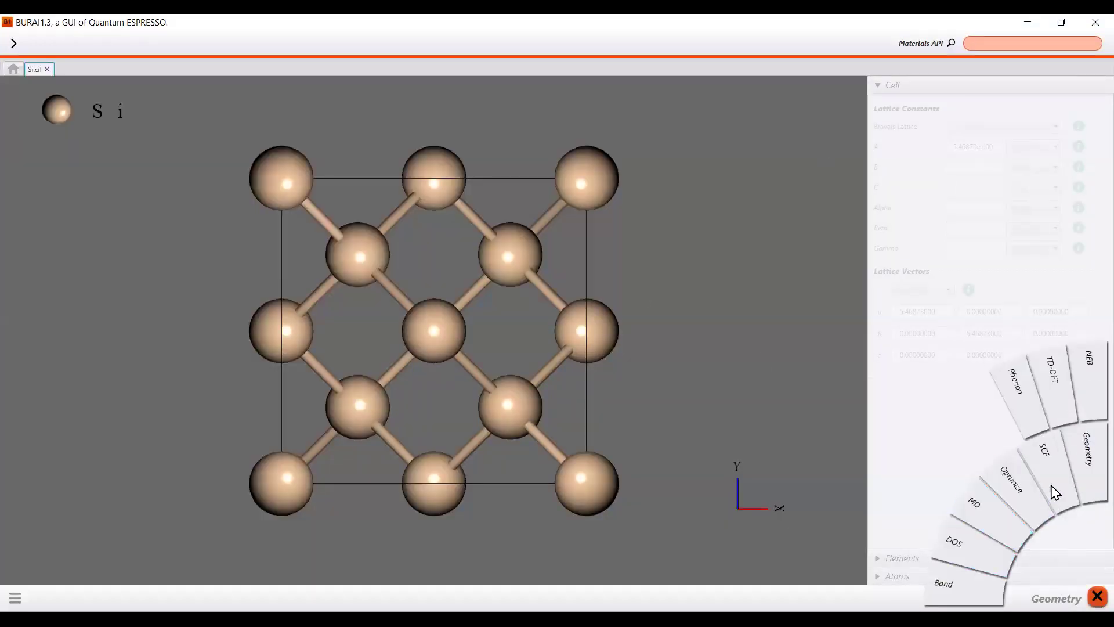
left_click(963, 585)
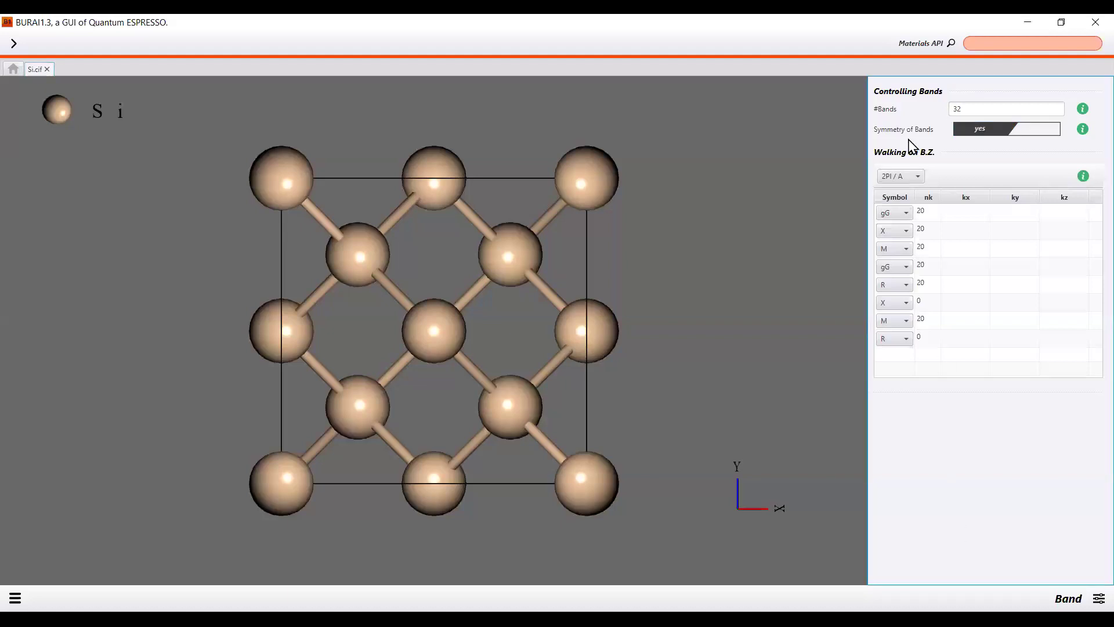
Save the project as Si_4 on the Desktop and start its band calculation.
left_click(14, 599)
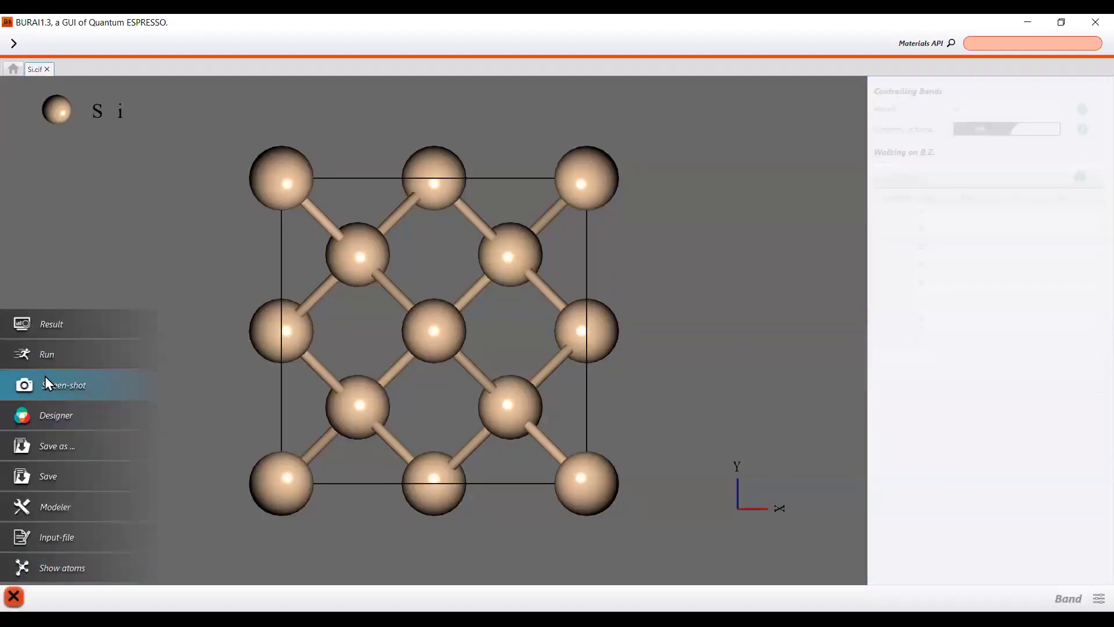
left_click(50, 355)
left_click(562, 398)
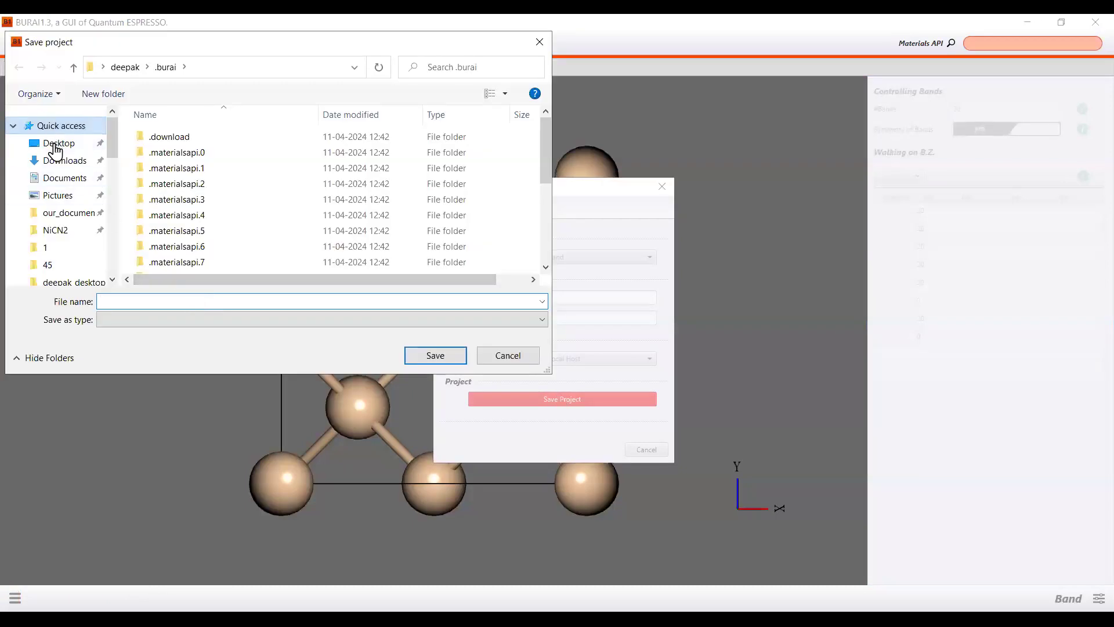
left_click(58, 143)
left_click(189, 301)
type("S")
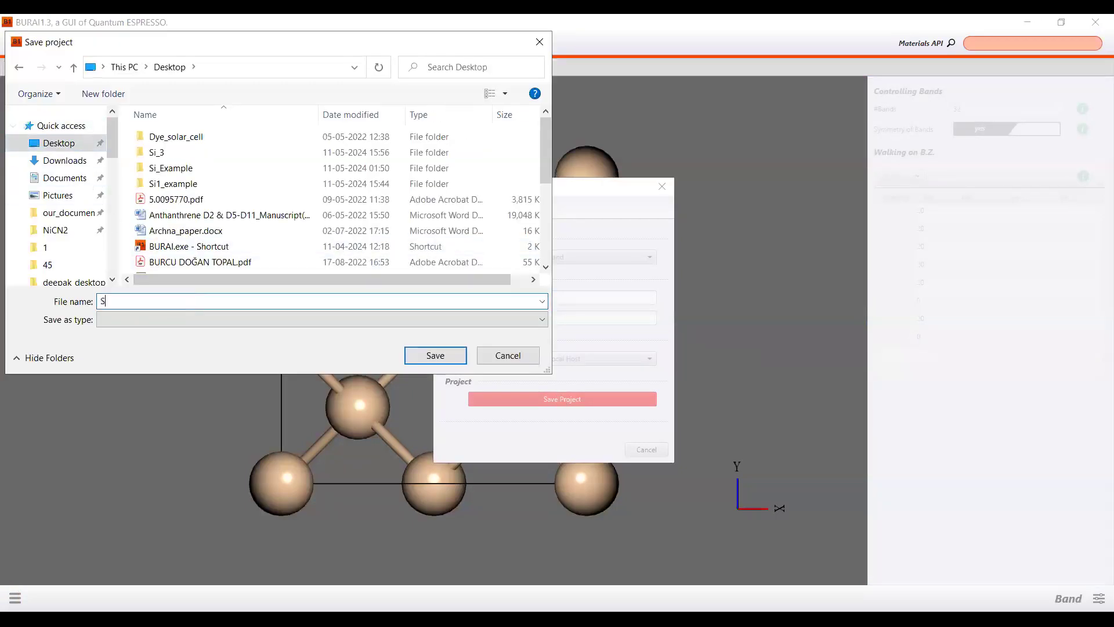
type("i_4")
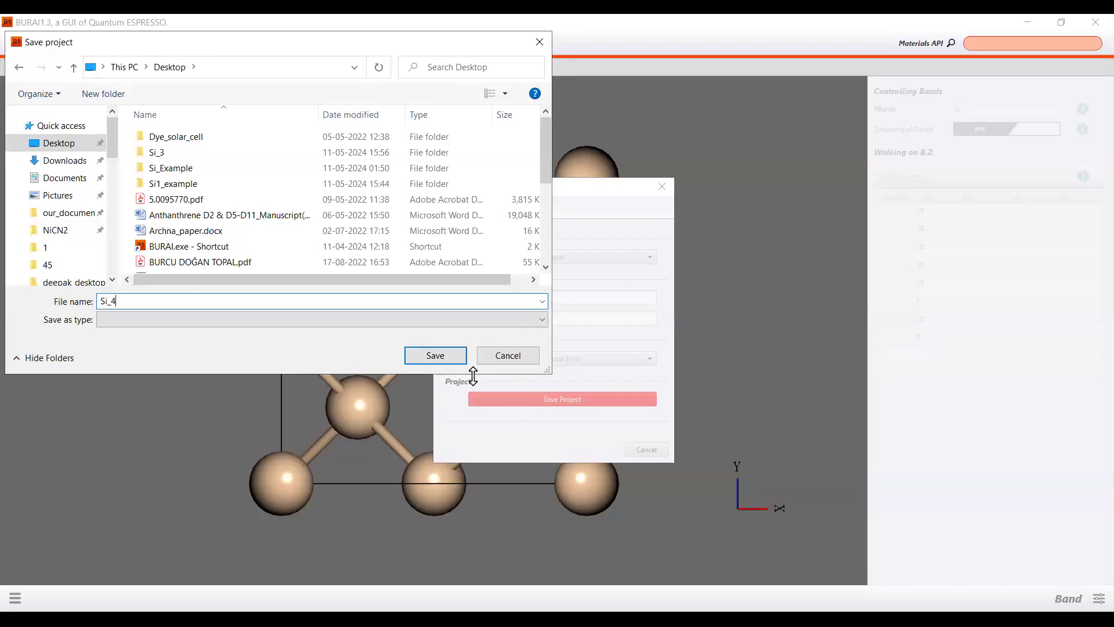
left_click(440, 356)
left_click(596, 450)
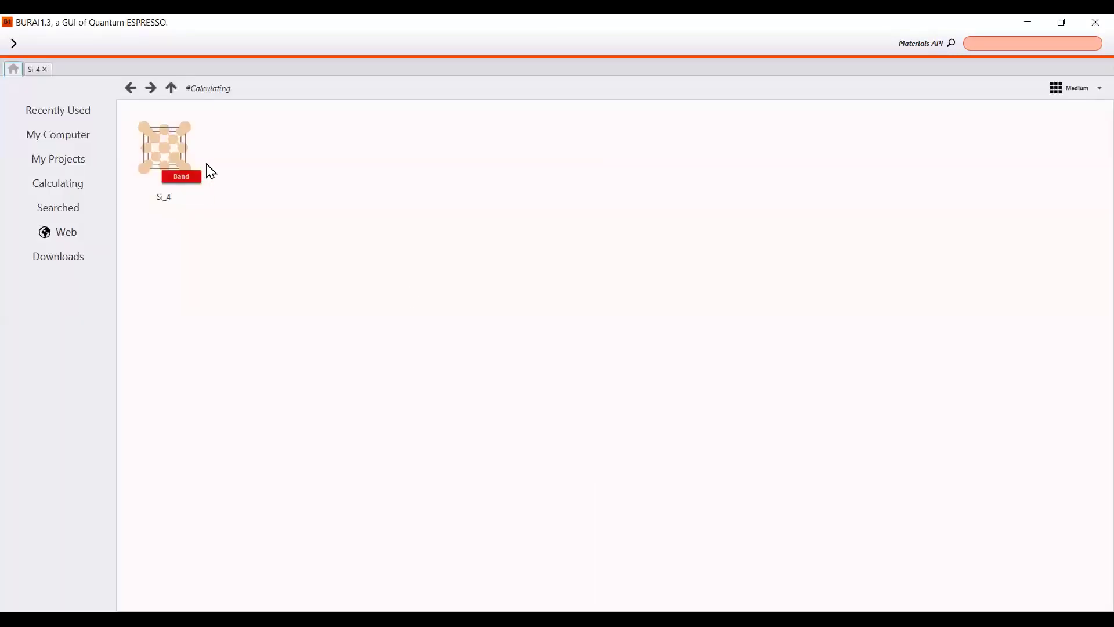
Open the calculating Si_4 project and display its results and project files.
left_click(160, 139)
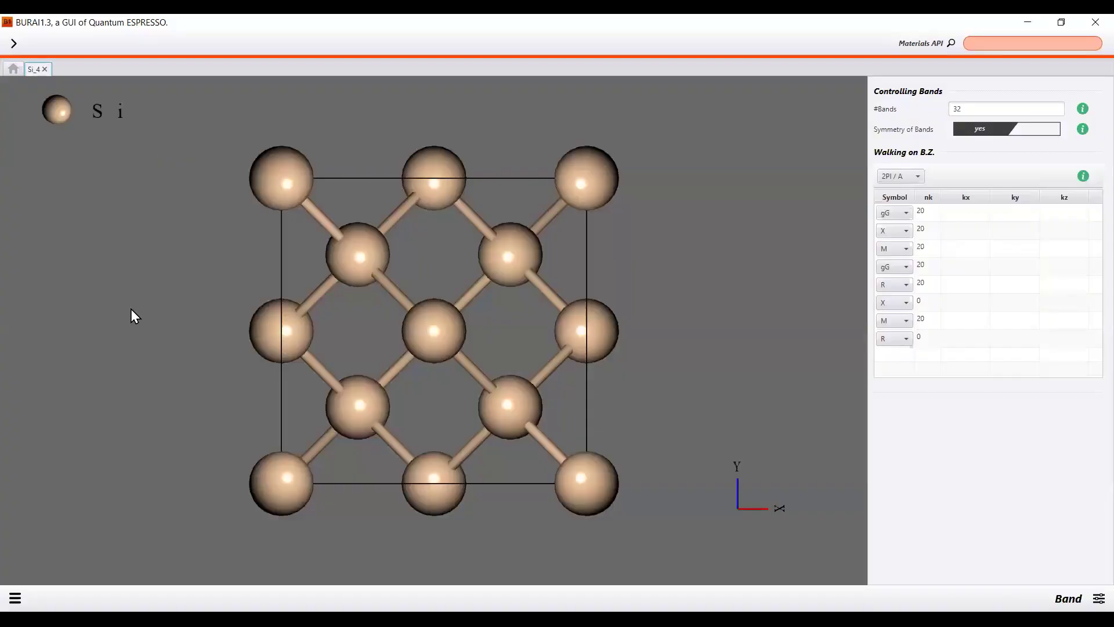
left_click(14, 597)
left_click(33, 314)
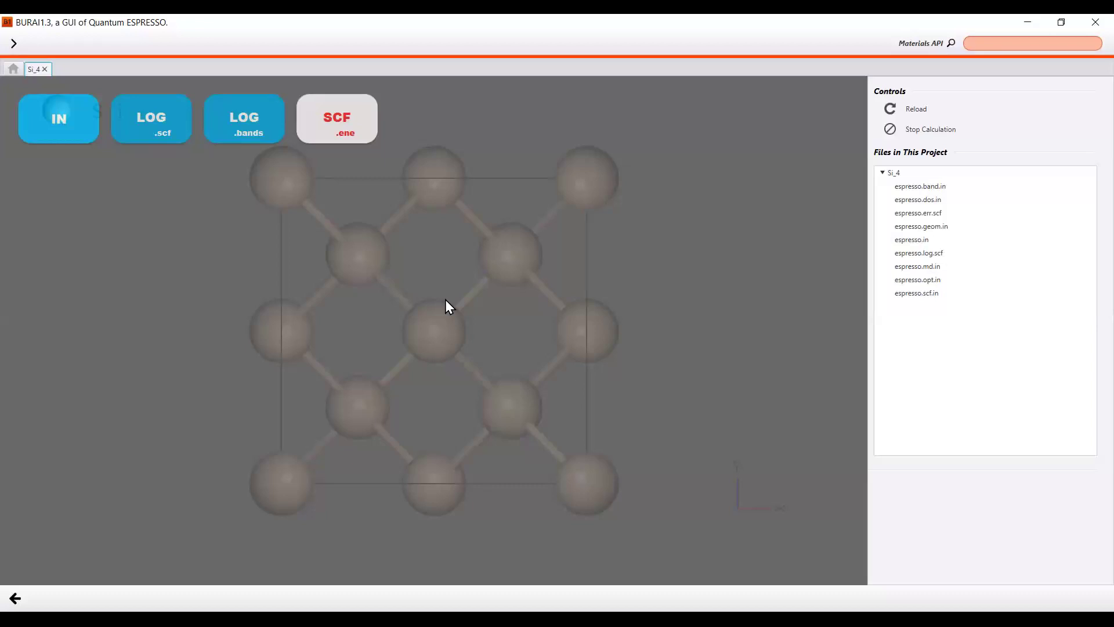
Open the bands log of Si_4, examine it from the program header to its last line, and leave the log.
left_click(235, 119)
left_click(228, 362)
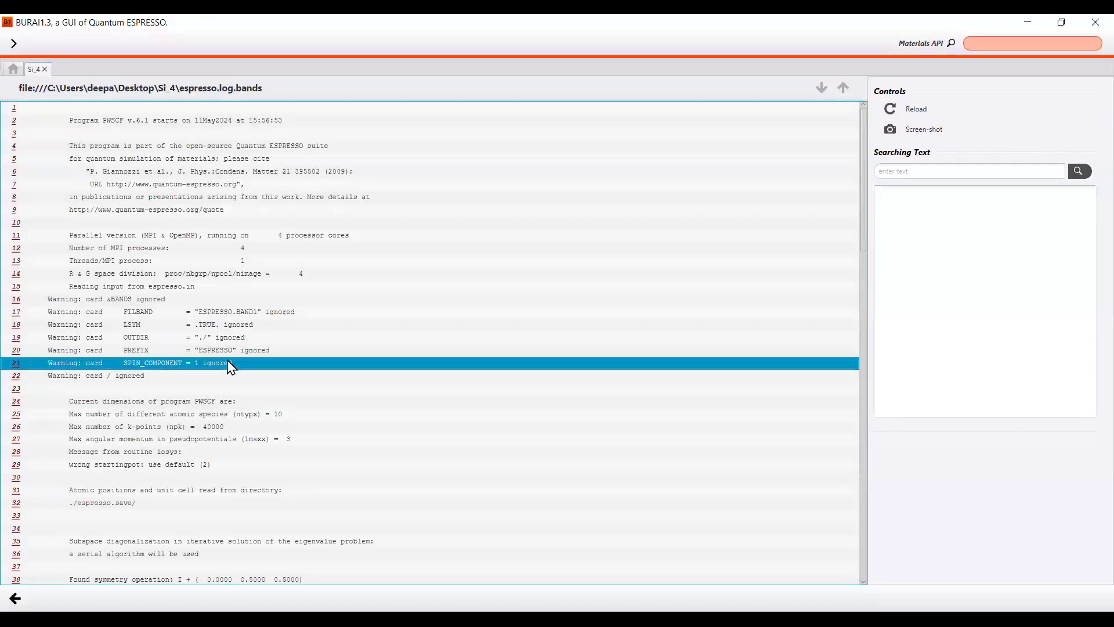
key("End")
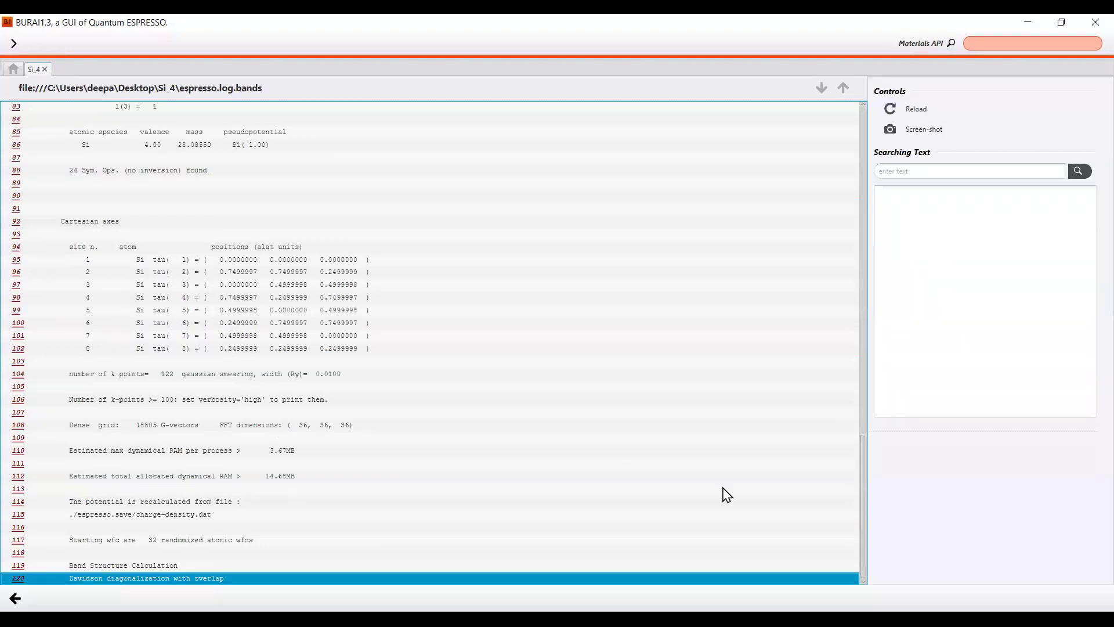
scroll(326, 467, "up", 20)
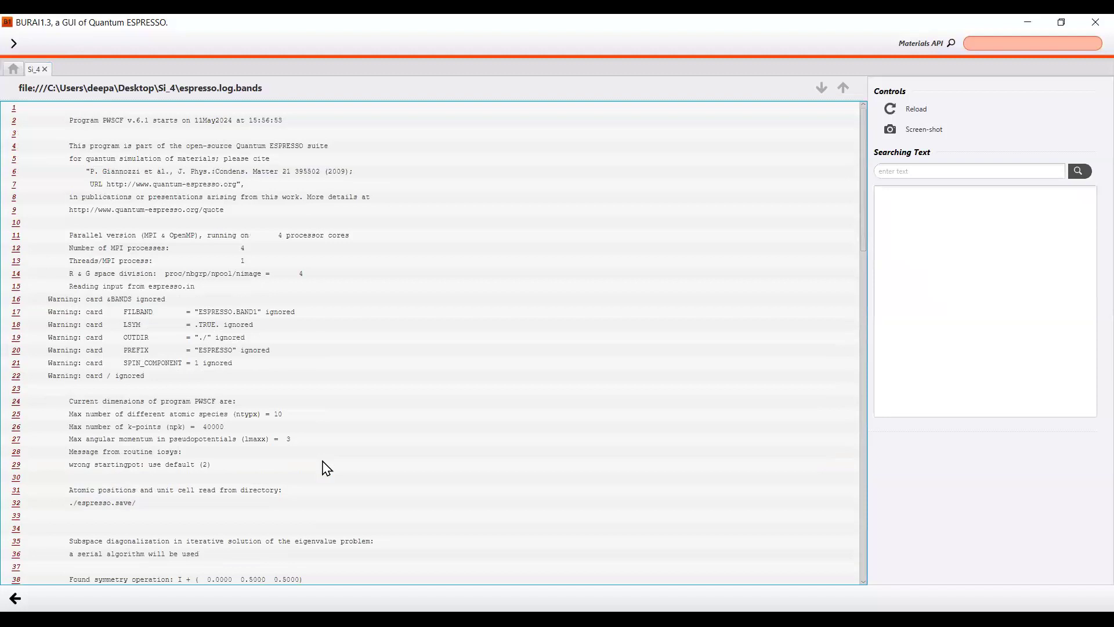
scroll(327, 468, "down", 20)
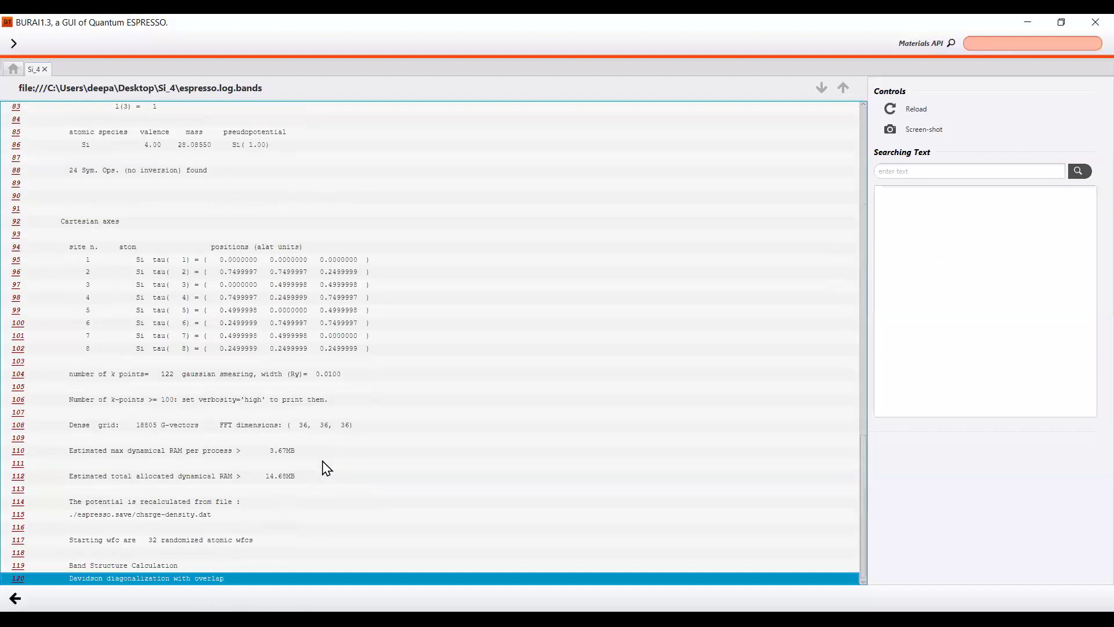
left_click(309, 442)
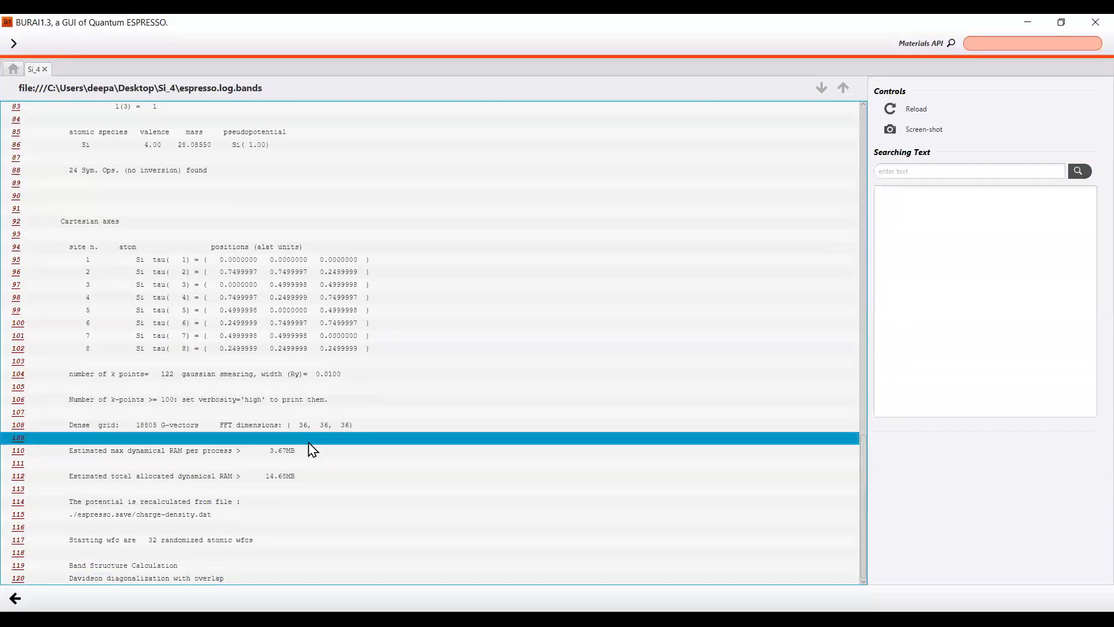
key("Page_Down")
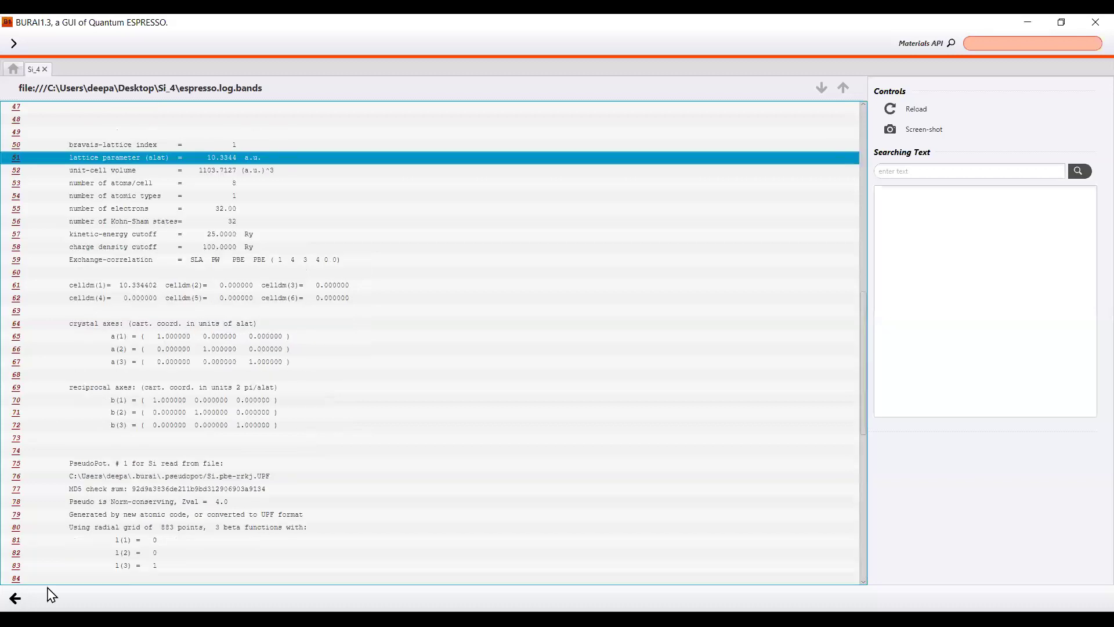
left_click(15, 598)
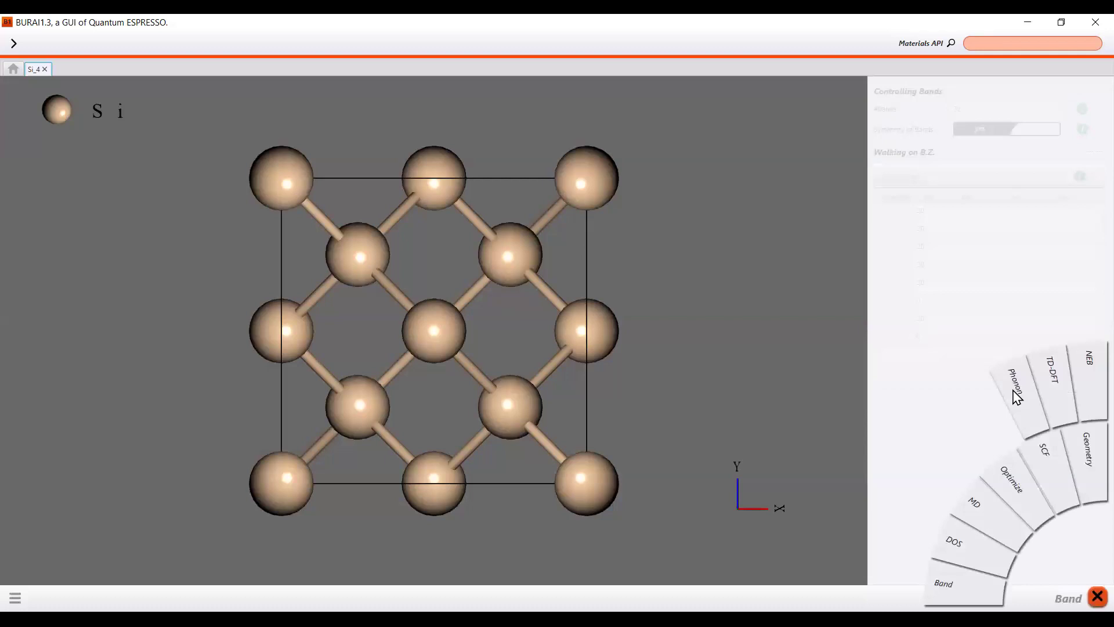
Switch the calculation type of Si_4 to Phonon and check its settings.
left_click(1015, 397)
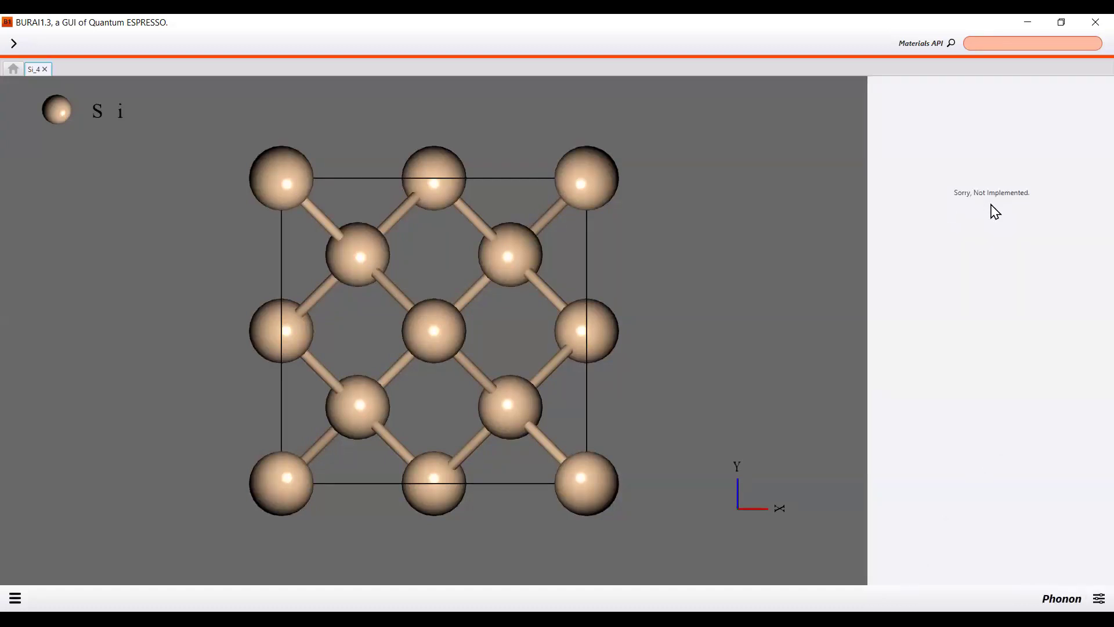
right_click(1017, 415)
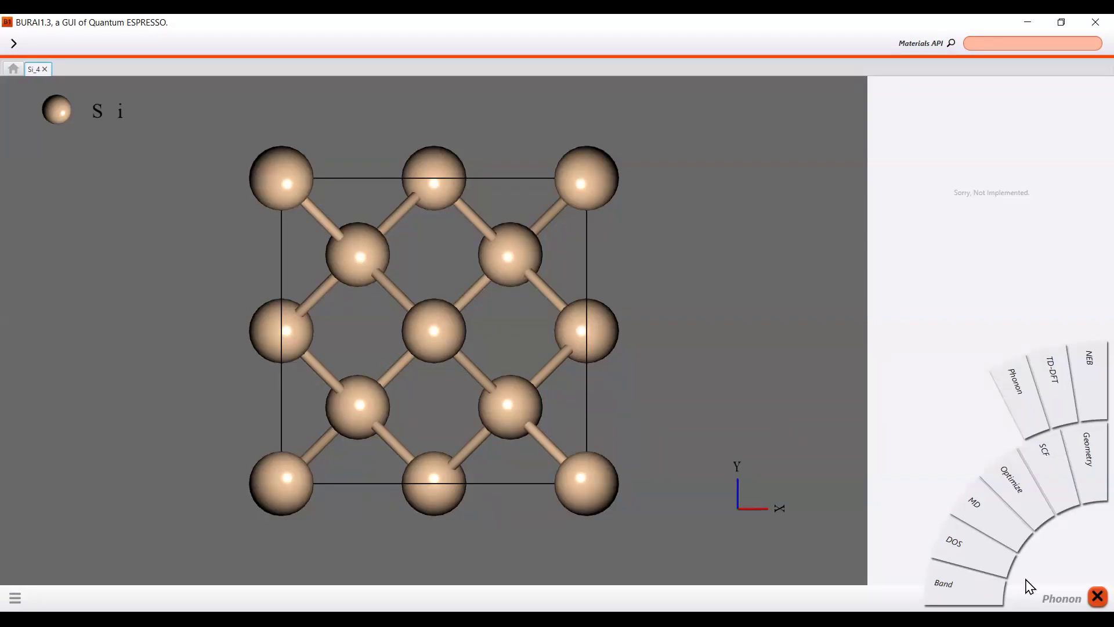
left_click(1093, 592)
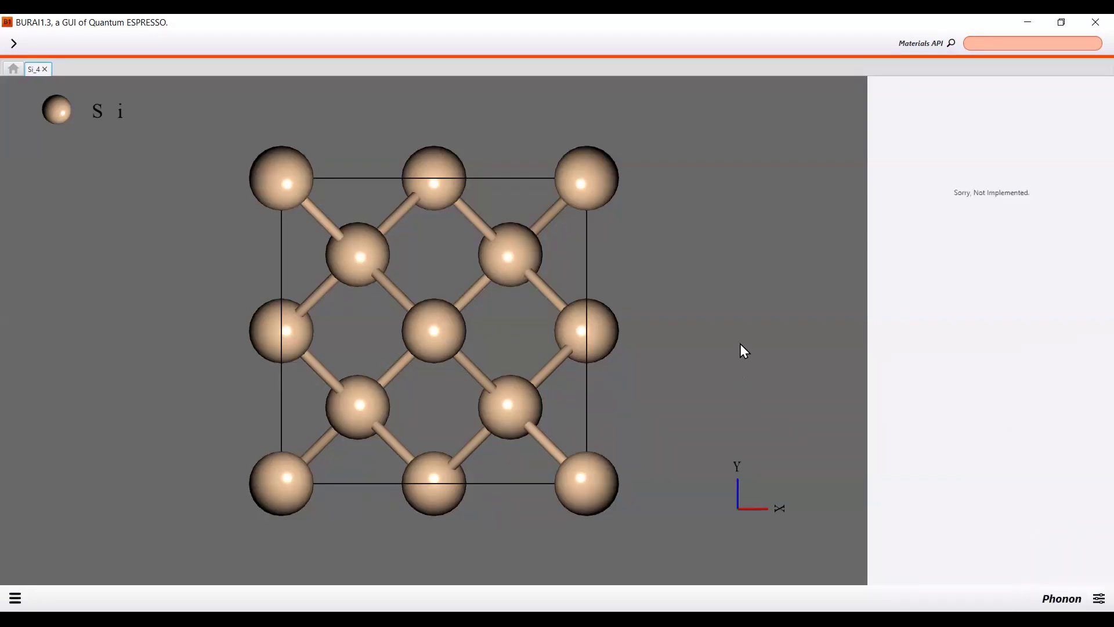
left_click(1086, 592)
Display the results of Si_4 and open its band structure plot.
left_click(14, 599)
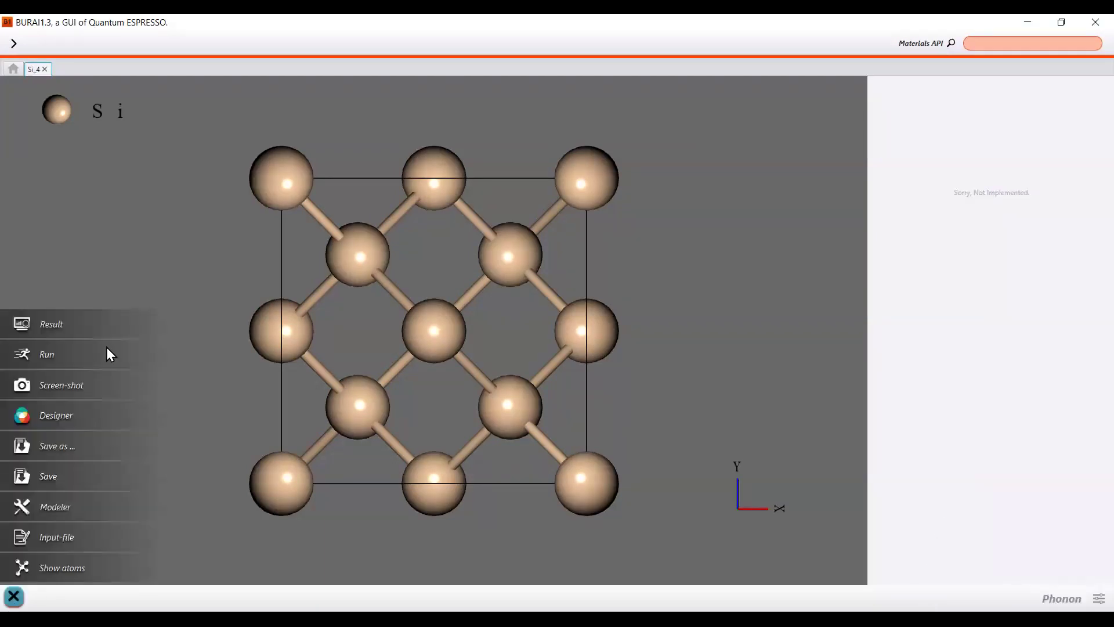
left_click(64, 330)
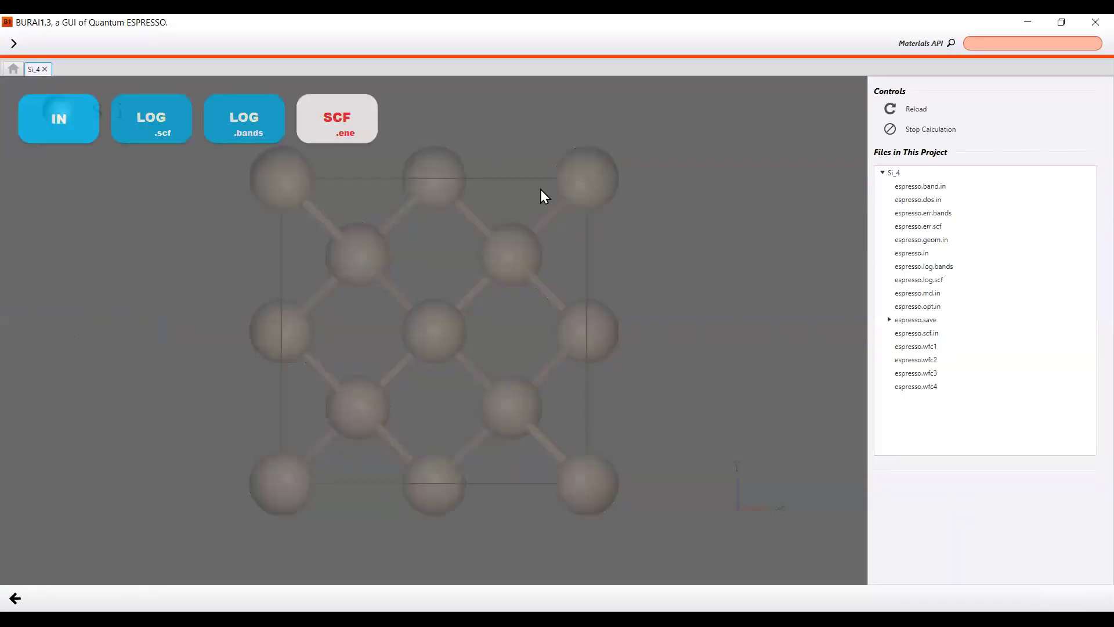
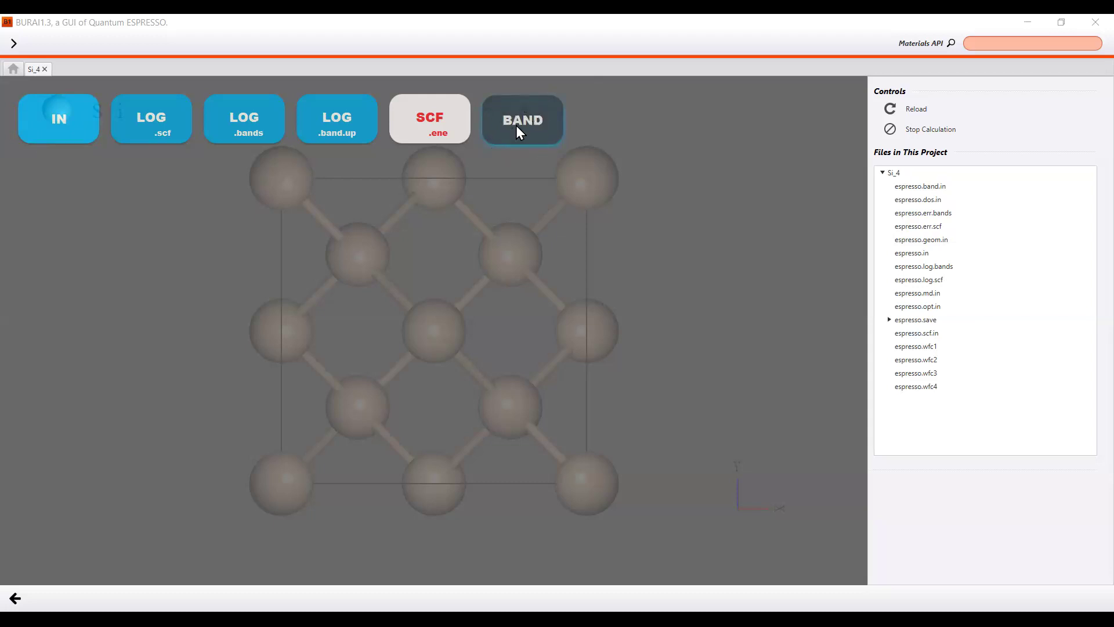
left_click(520, 133)
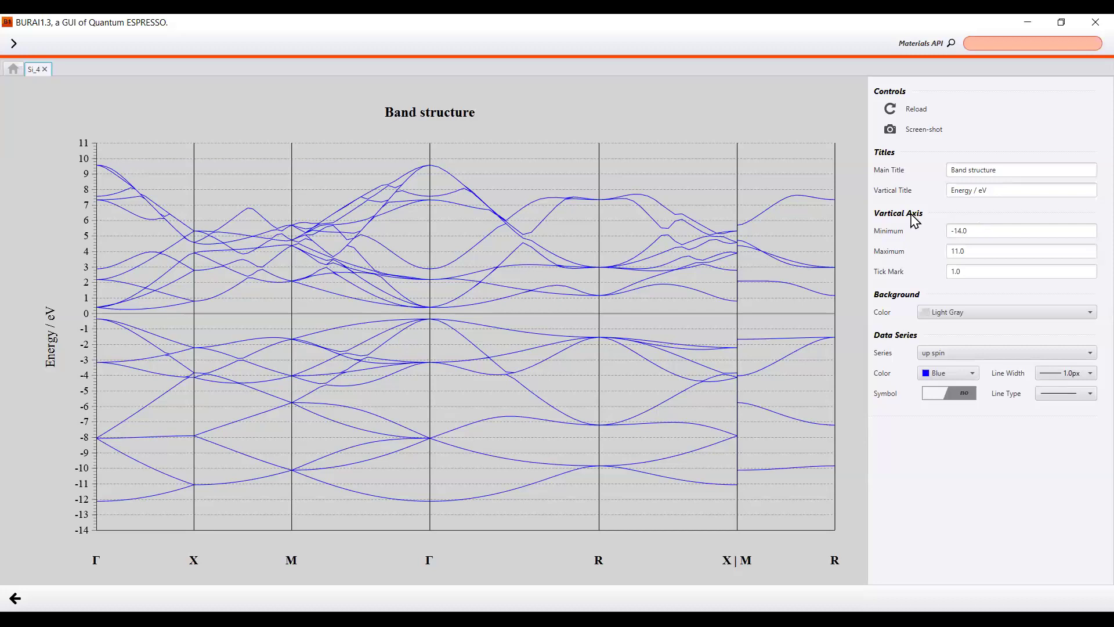
Set the band structure plot's vertical axis range to a minimum of -1 and a maximum of 1.
left_click(978, 229)
key("BackSpace")
key("BackSpace")
key("BackSpace")
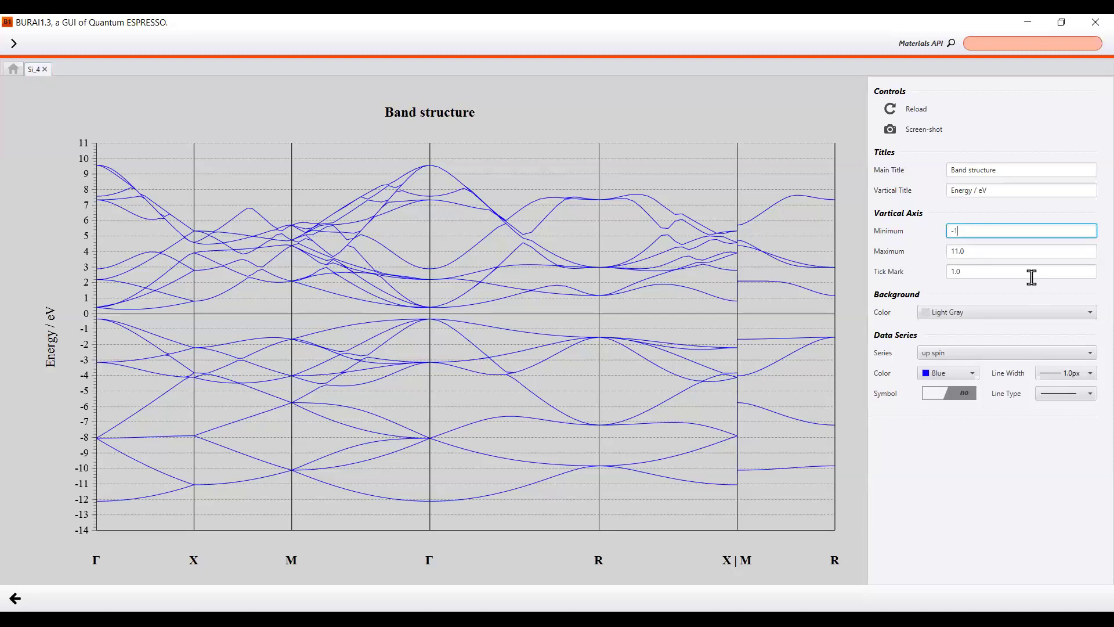
key("Tab")
type("1")
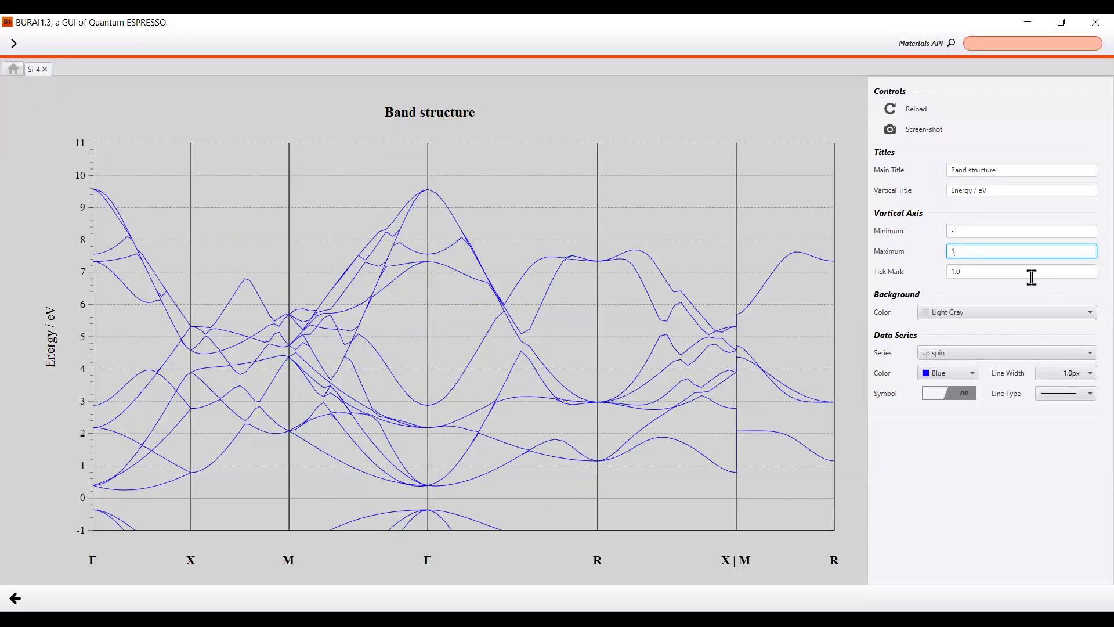
key("Return")
Set the tick mark spacing of the plot's vertical axis to 0.1.
left_click(1028, 271)
key("BackSpace")
key("BackSpace")
key("BackSpace")
type("0.1")
key("Return")
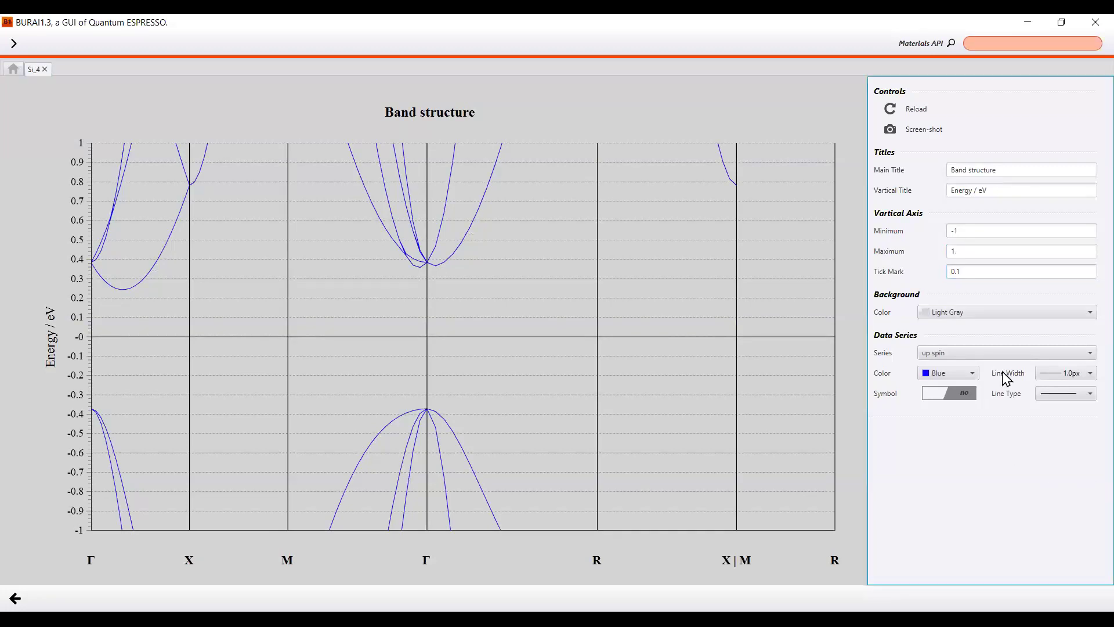
Set the line width of the up spin series in the band structure plot to 2.0px.
left_click(987, 355)
left_click(988, 355)
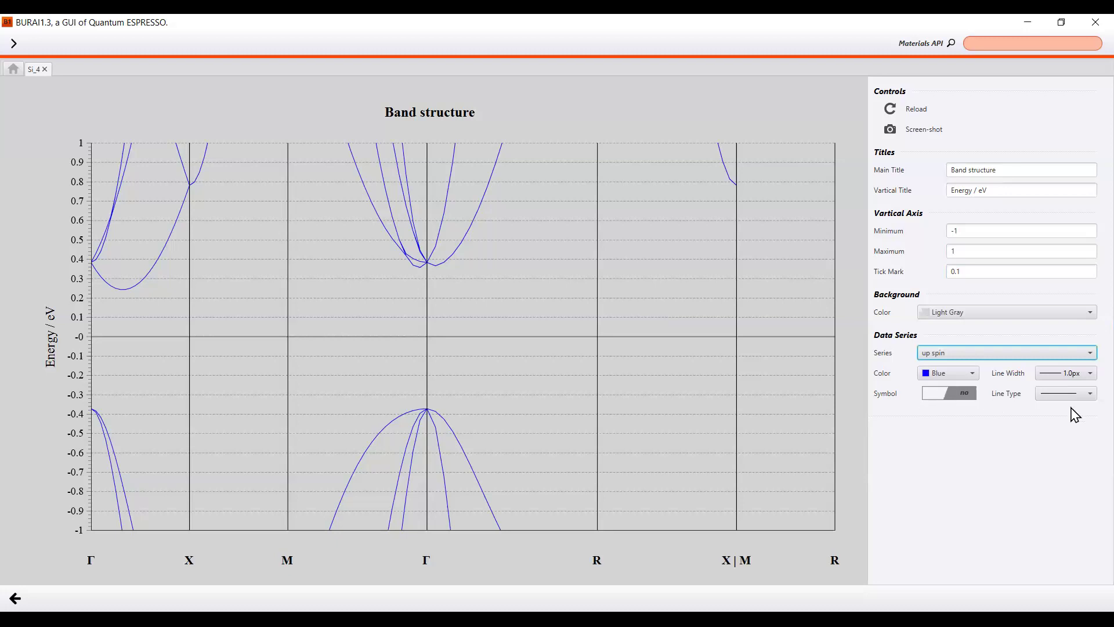
left_click(1041, 469)
left_click(1077, 399)
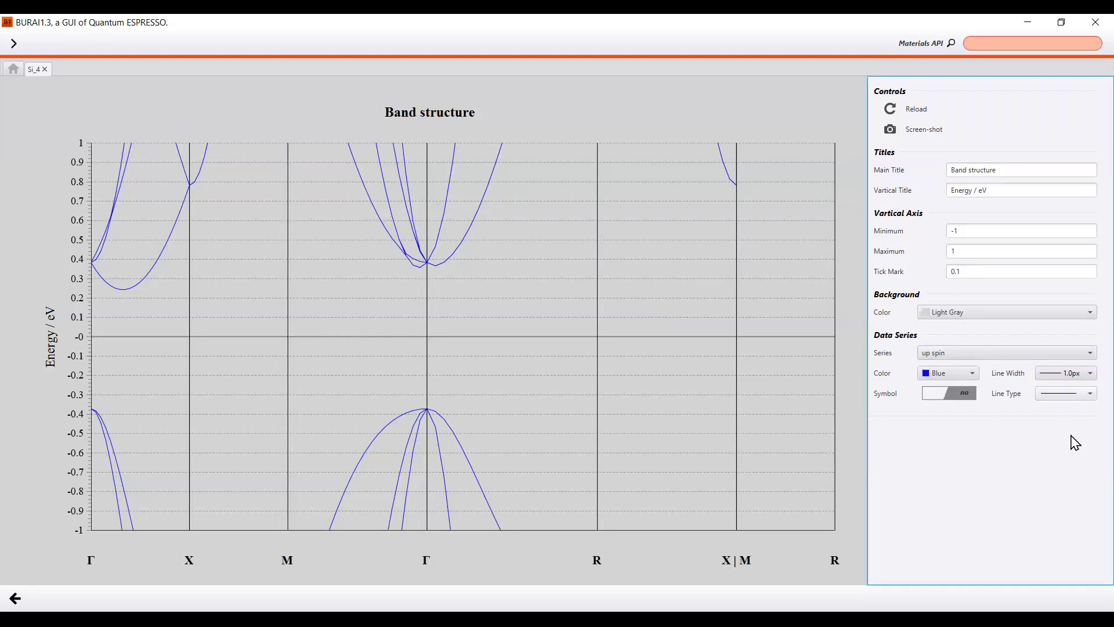
left_click(1069, 419)
left_click(1060, 379)
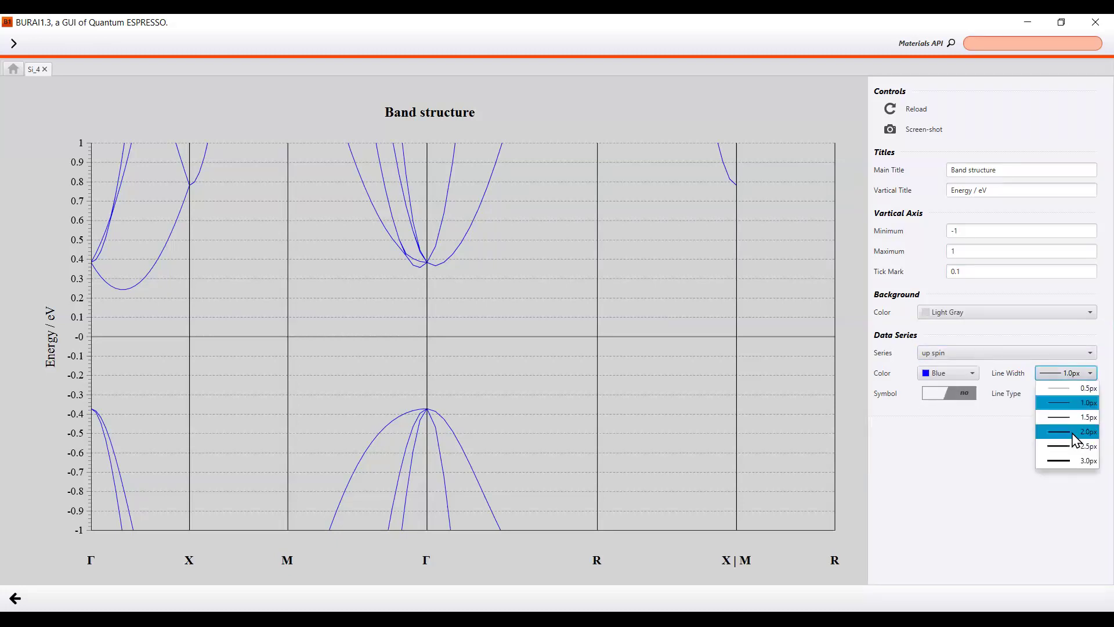
left_click(1068, 419)
left_click(1057, 378)
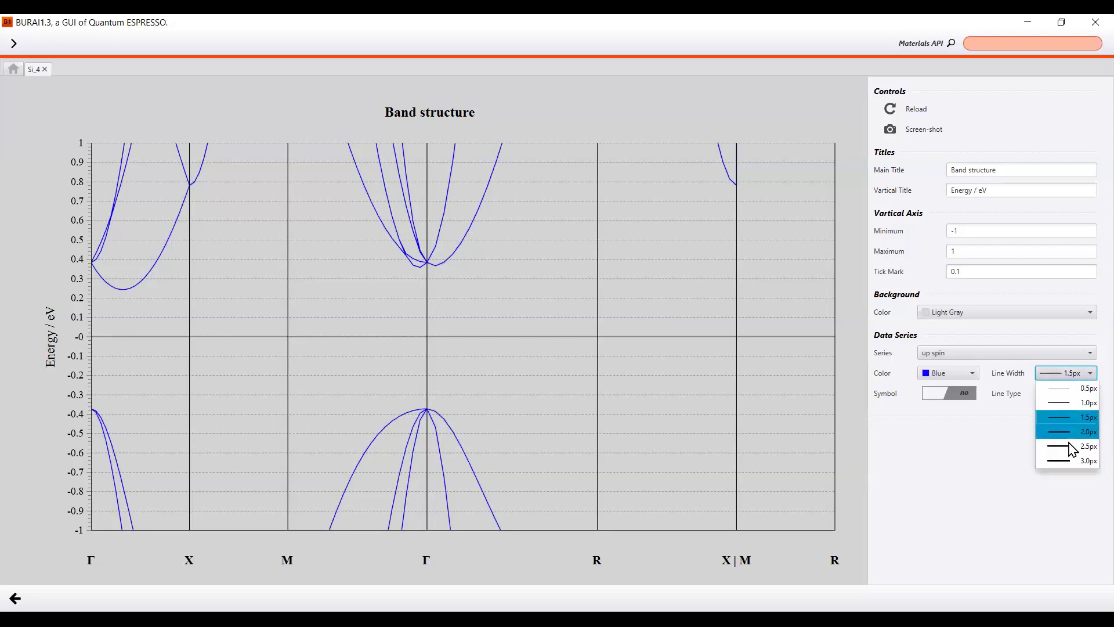
left_click(1067, 437)
left_click(1058, 488)
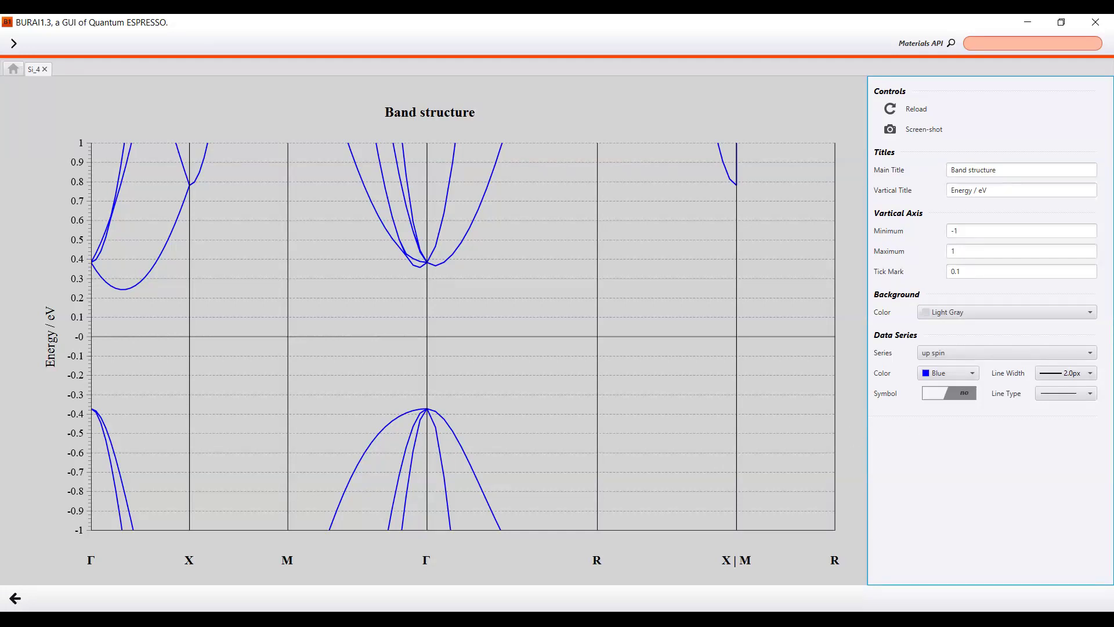
Return to the result list of Si_4 and reopen the band structure plot.
left_click(16, 598)
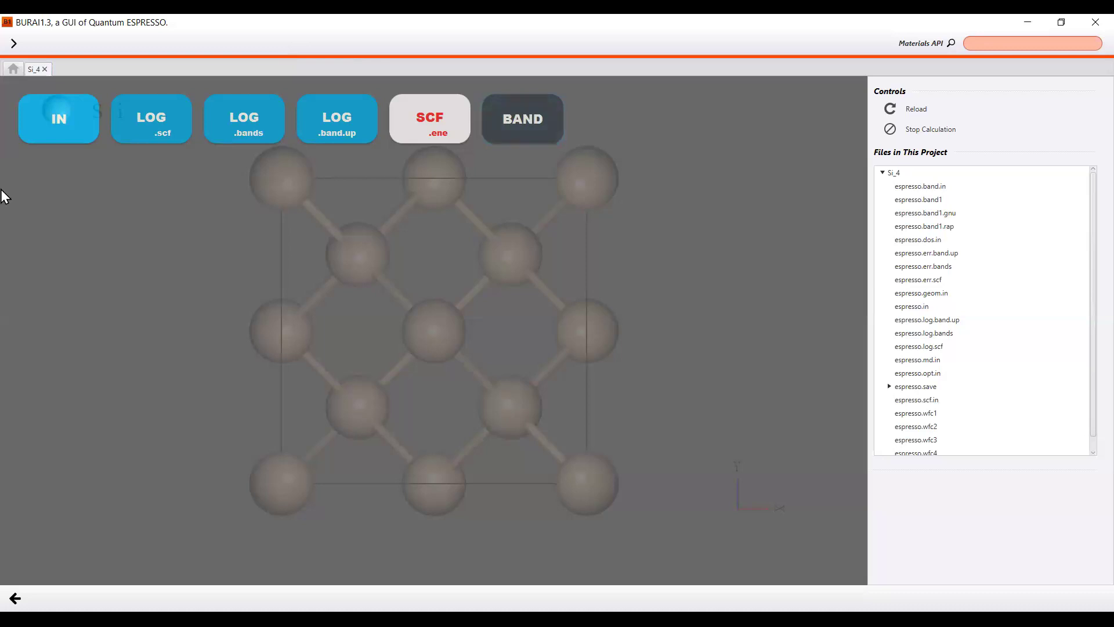
left_click(521, 127)
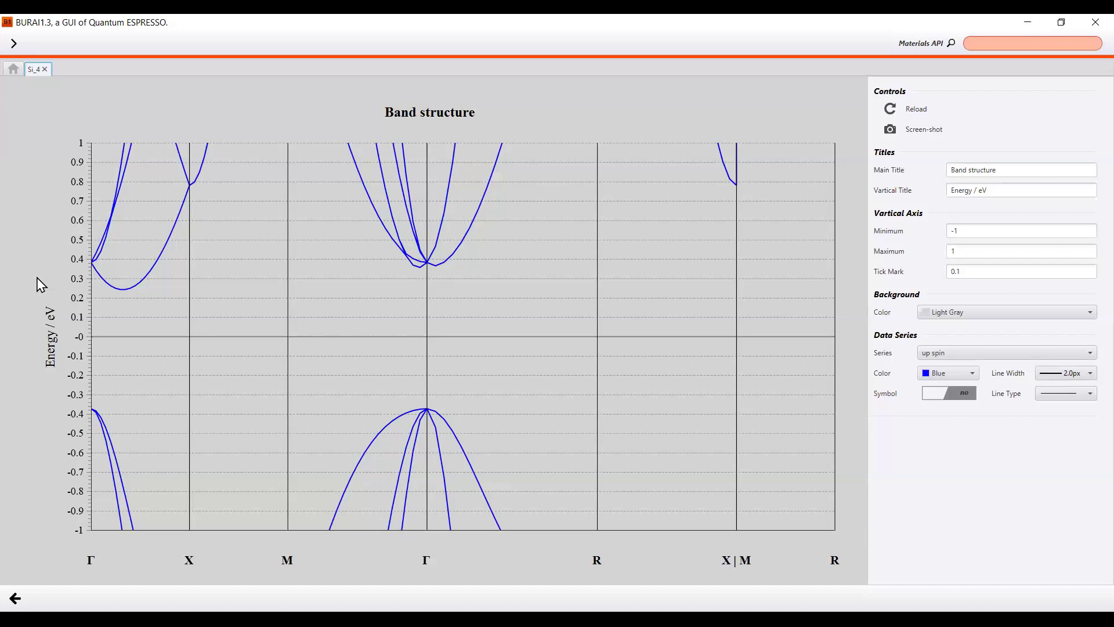
left_click(1043, 492)
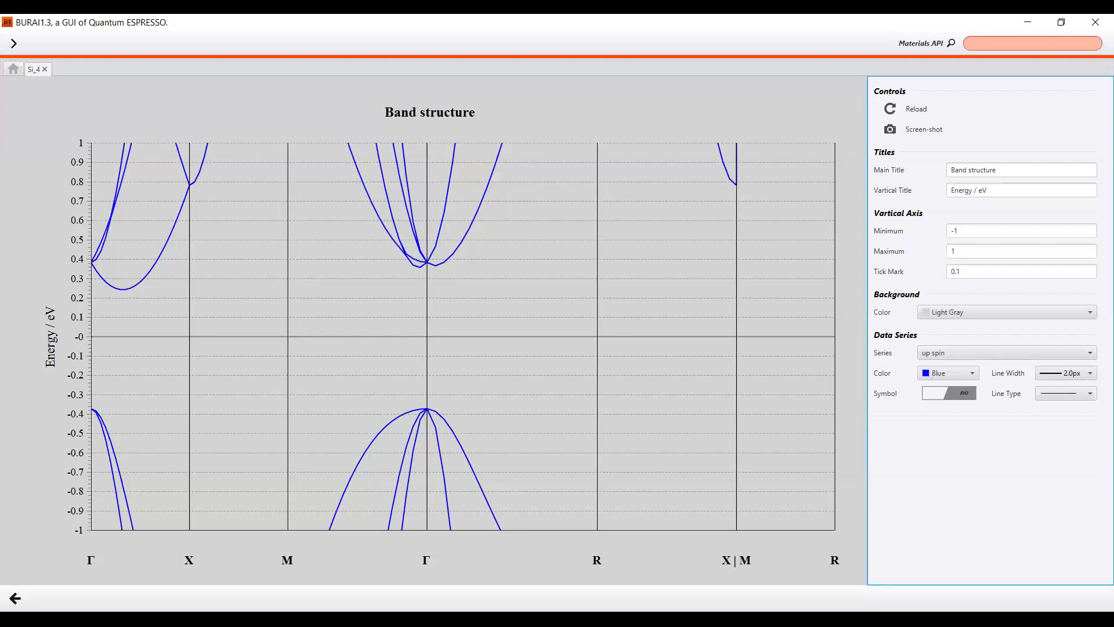
Leave the band structure plot and switch the calculation type of Si_4 to DOS.
left_click(15, 598)
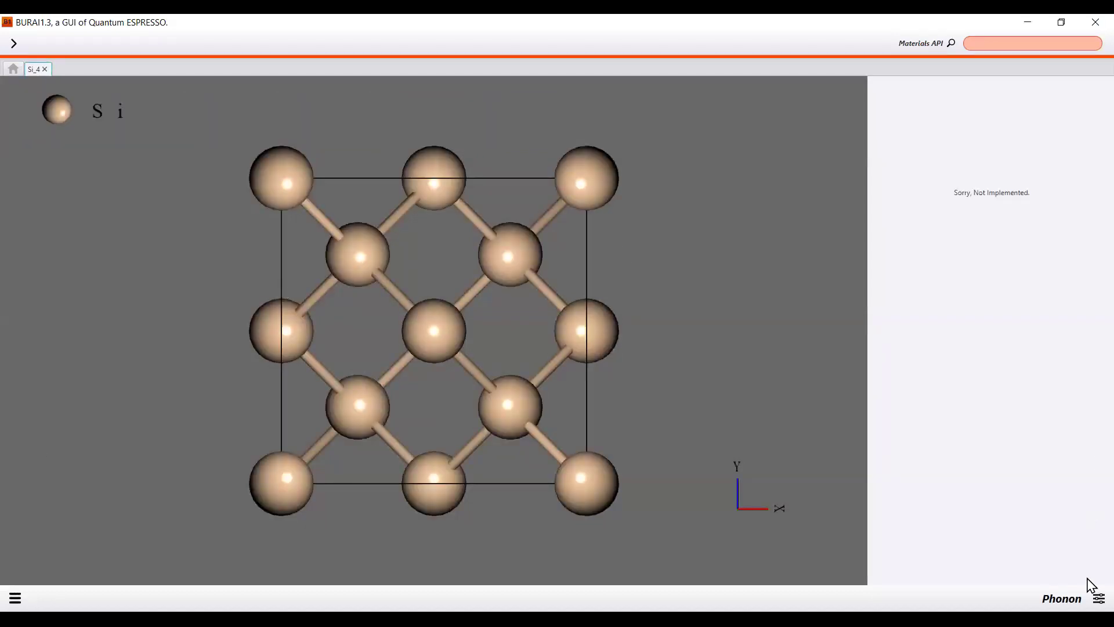
left_click(1096, 596)
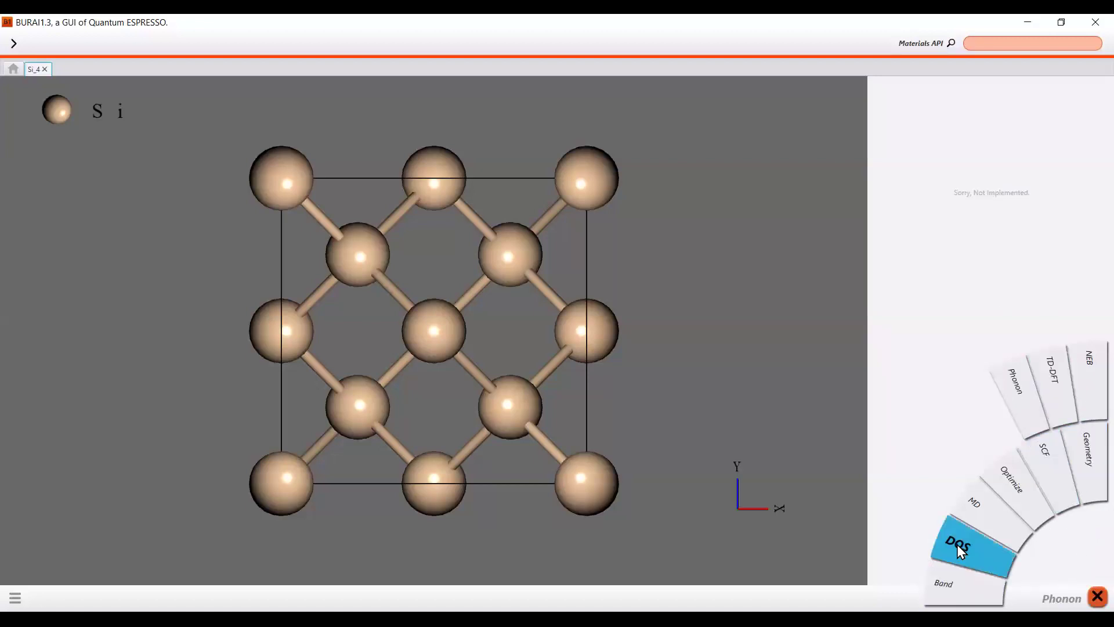
left_click(962, 560)
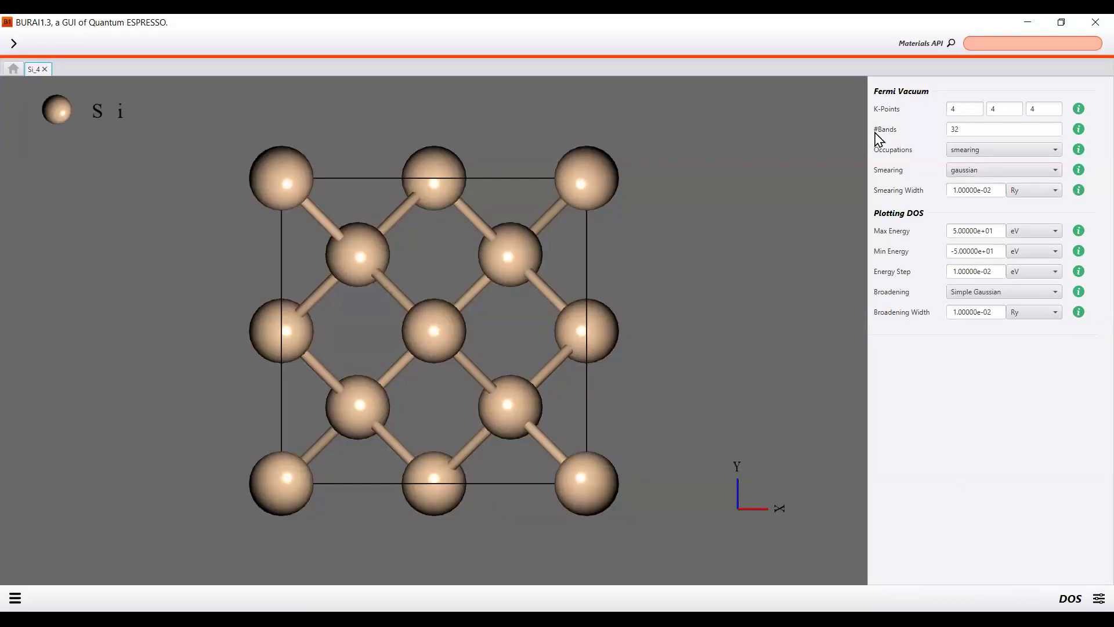
Set the DOS calculation's k-points to 6, 6 and 6.
left_click(959, 110)
key("BackSpace")
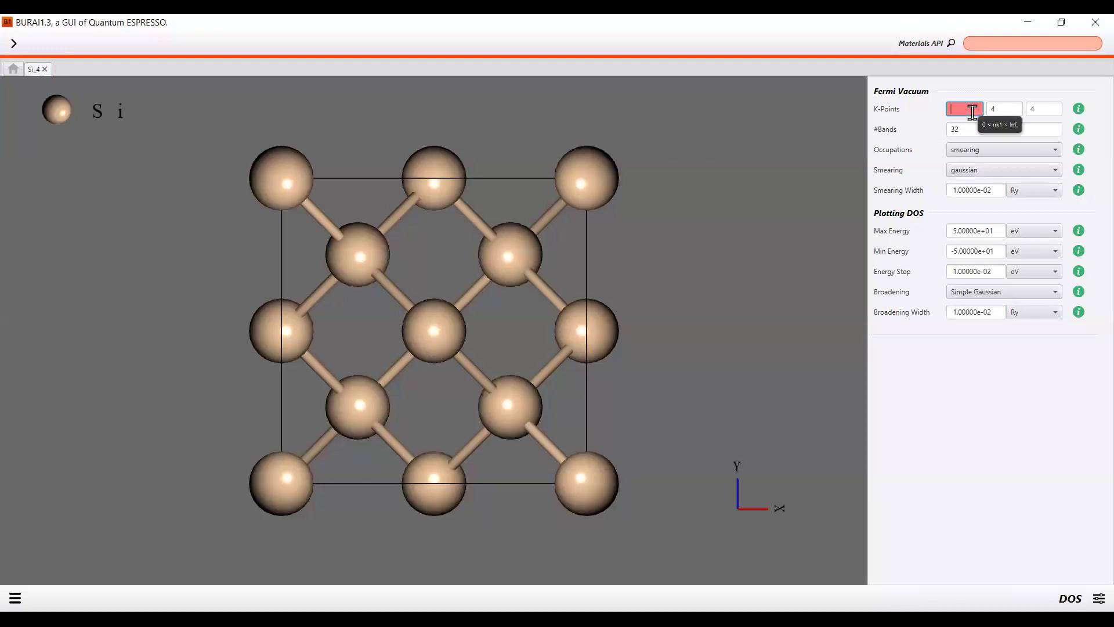
type("6")
key("Tab")
type("6")
key("Tab")
type("6")
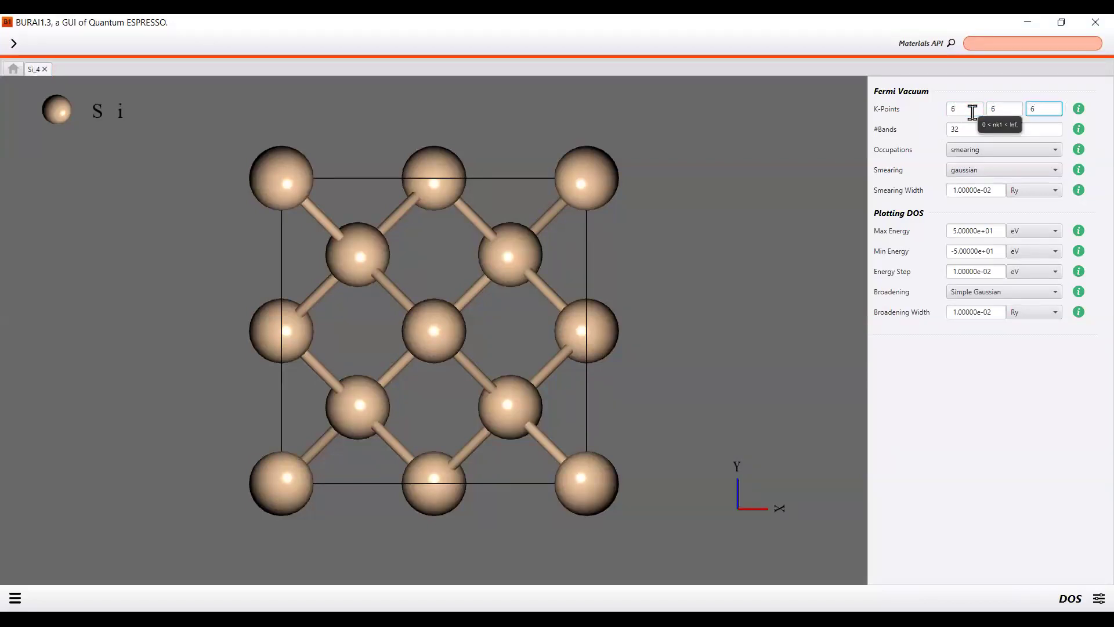
left_click(1044, 386)
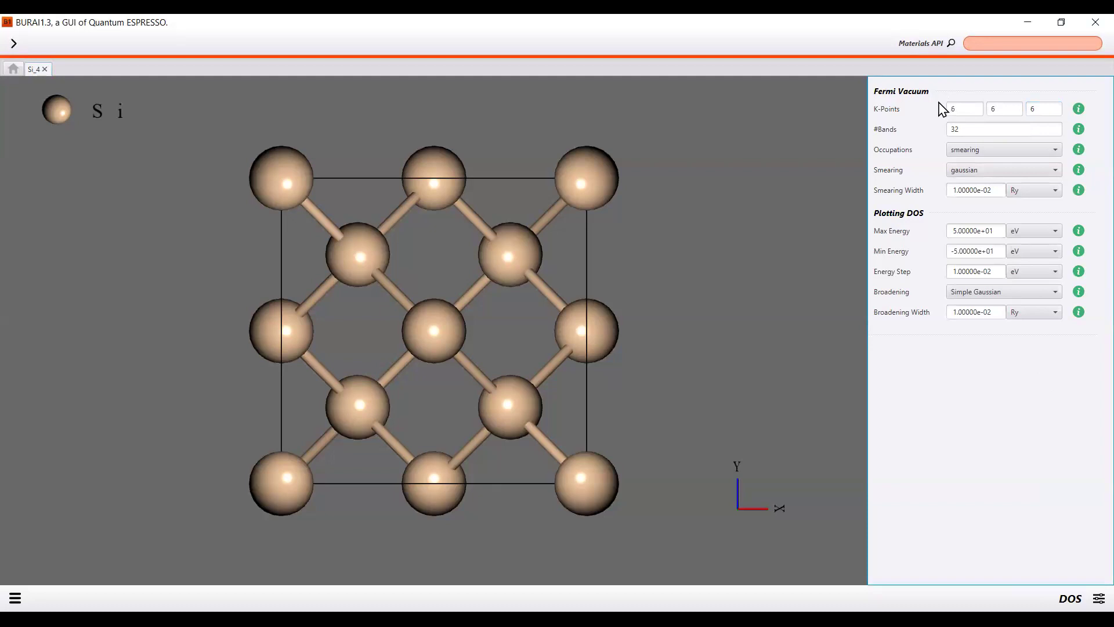
Review the DOS settings and the available broadening options, keeping Simple Gaussian.
left_click(879, 100)
left_click(881, 107)
left_click(994, 295)
left_click(990, 319)
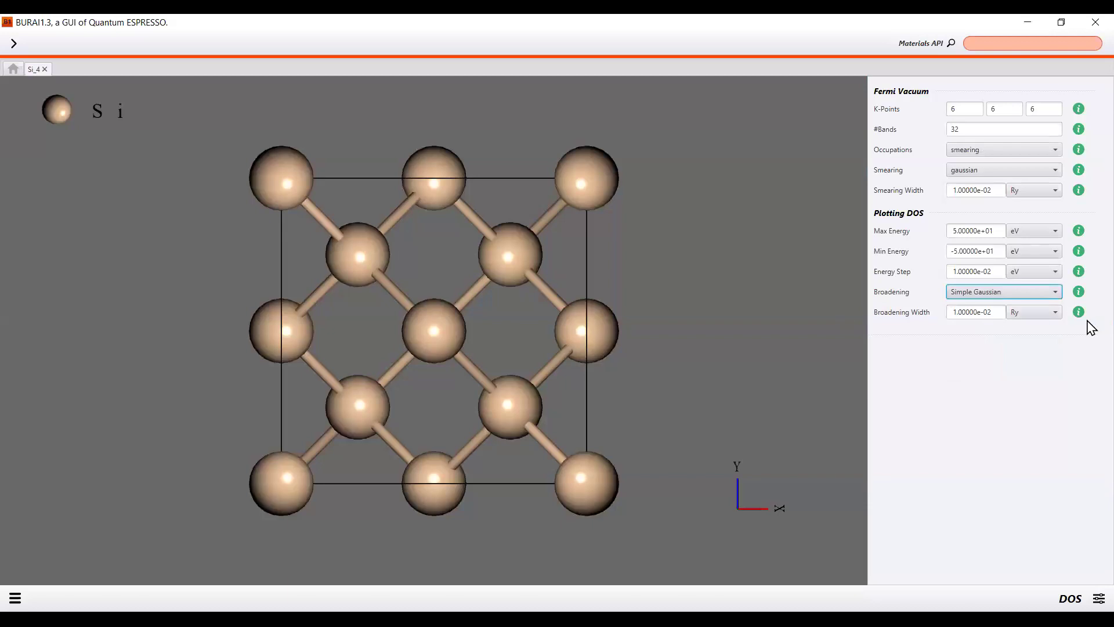
left_click(994, 391)
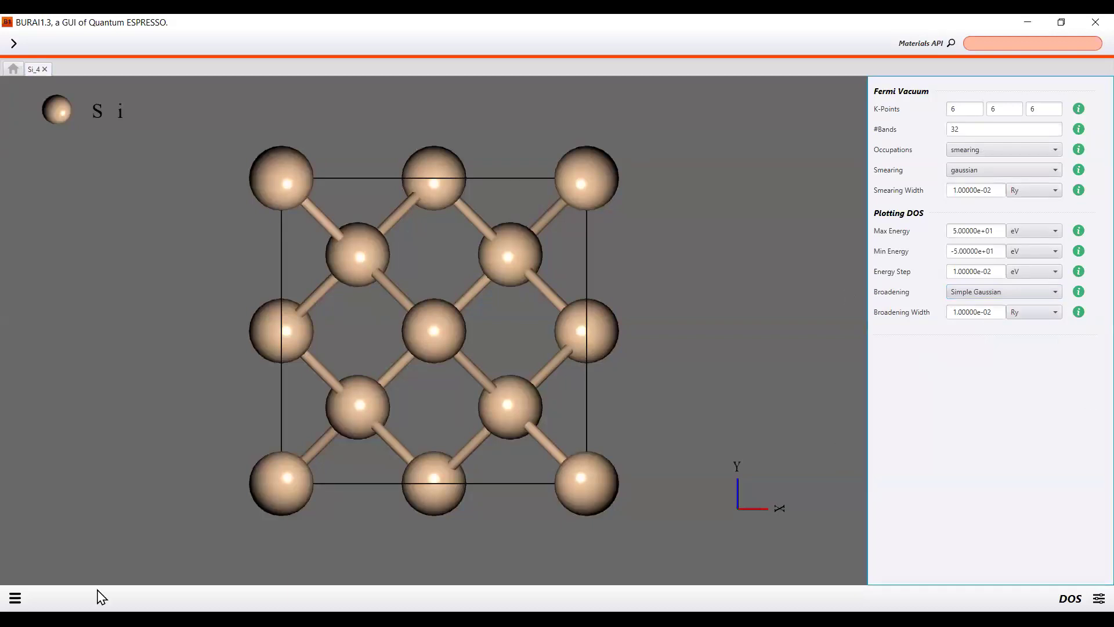
Run the DOS calculation of Si_4 on the local host with 4 MPI processes and 1 OpenMP thread.
left_click(15, 597)
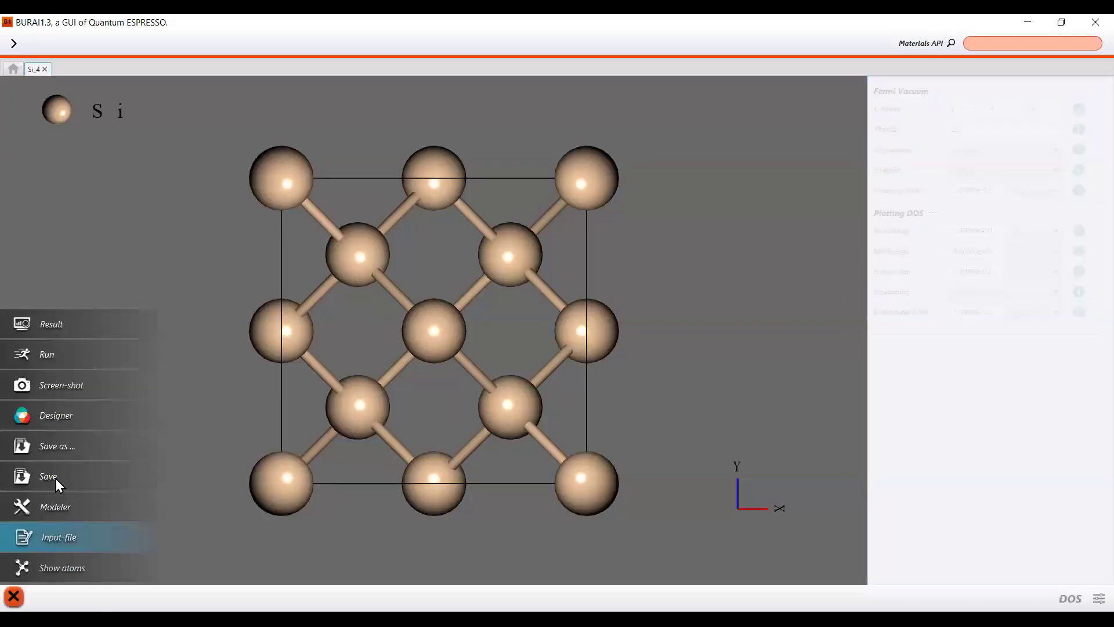
left_click(40, 358)
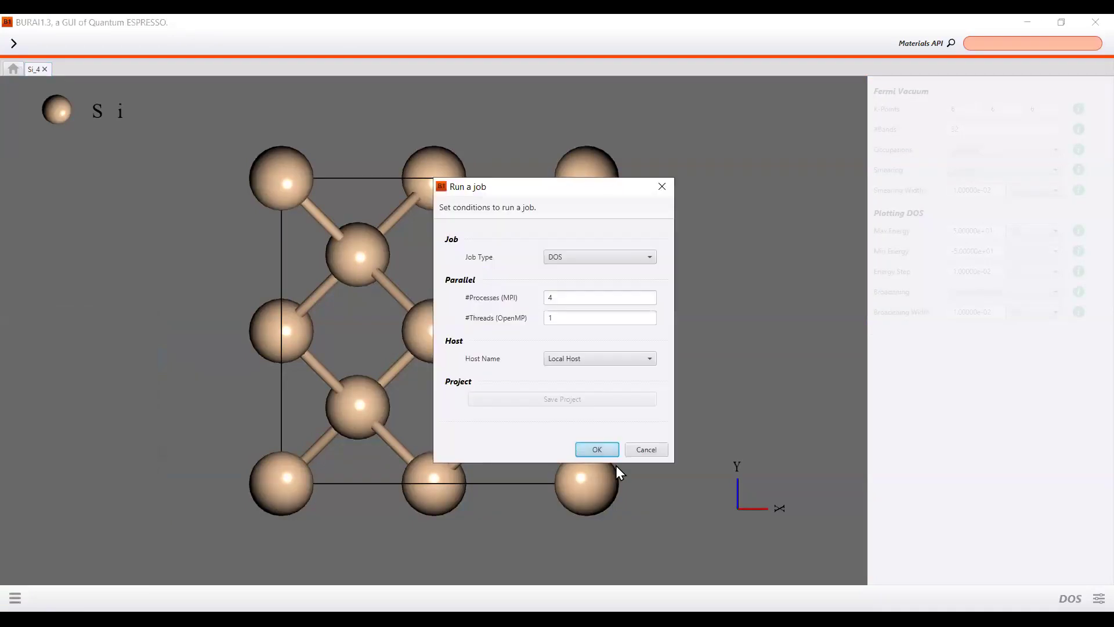
left_click(608, 454)
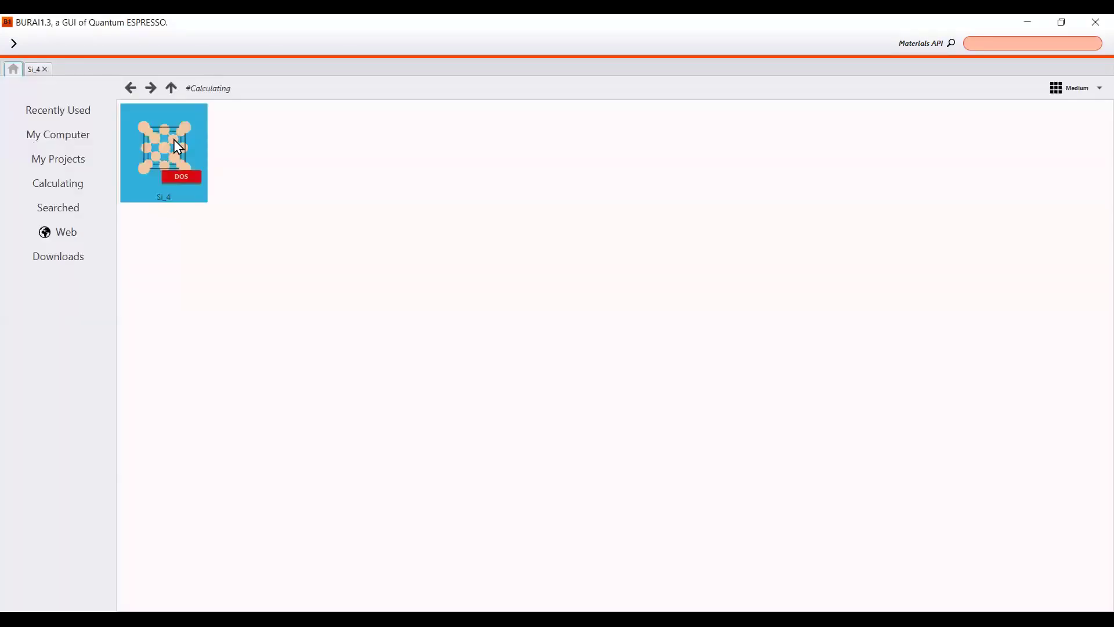
Reopen Si_4 from the list of running calculations and display its density of states plot from the results.
left_click(173, 139)
left_click(15, 597)
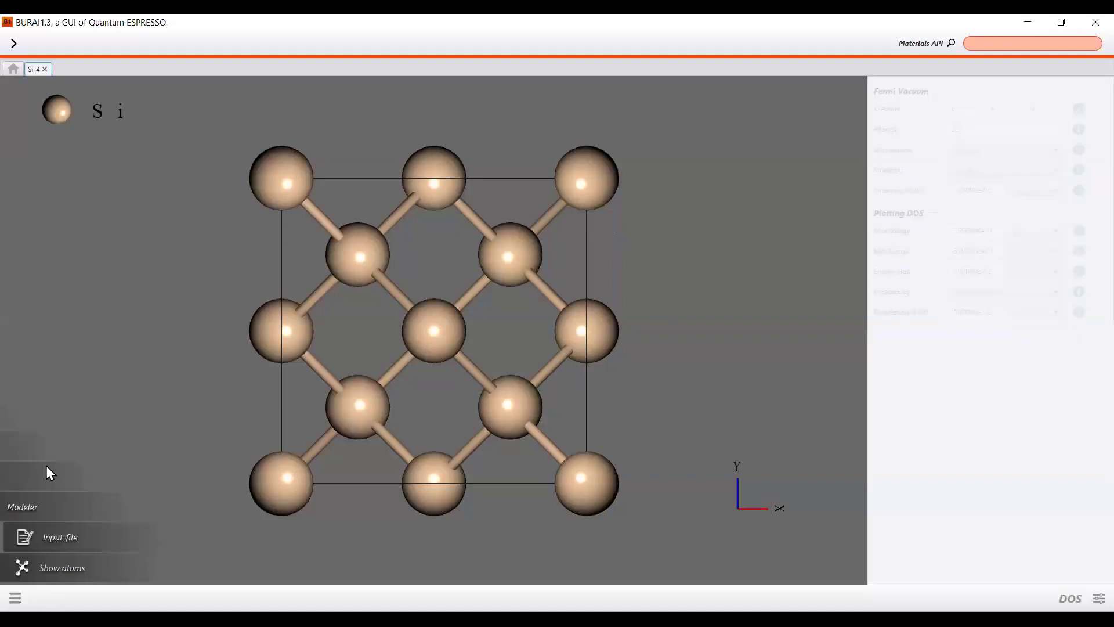
left_click(60, 325)
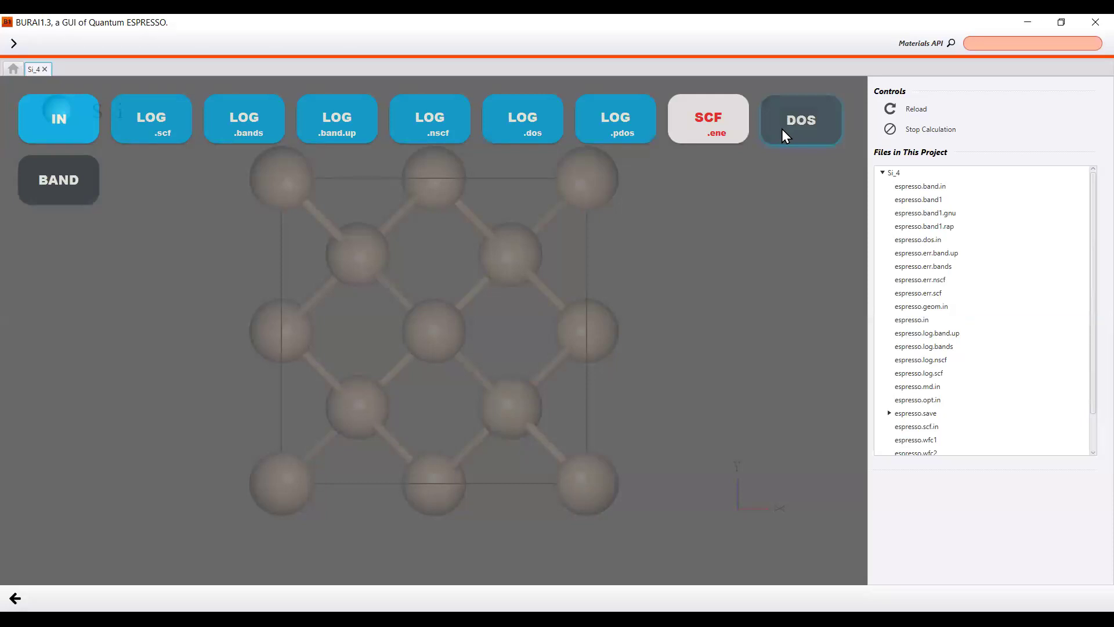
left_click(813, 123)
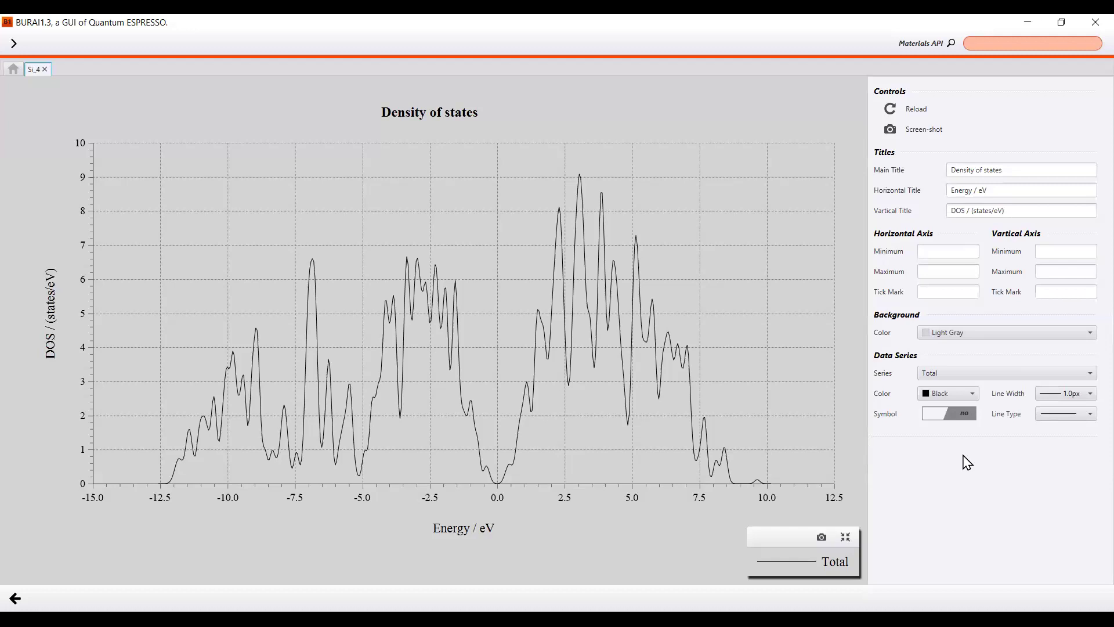
Limit the horizontal axis of the DOS plot to -2 to 2 eV with a tick mark of 0.1.
left_click(953, 251)
type("-2")
key("Tab")
type("2")
key("Return")
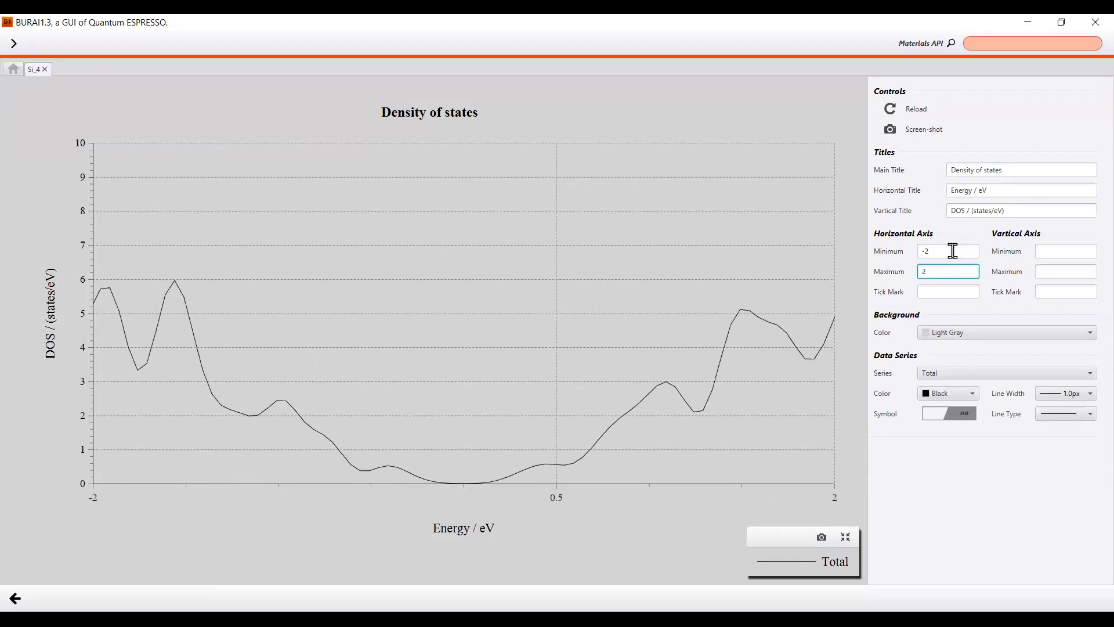
left_click(941, 293)
type("0.1")
key("Return")
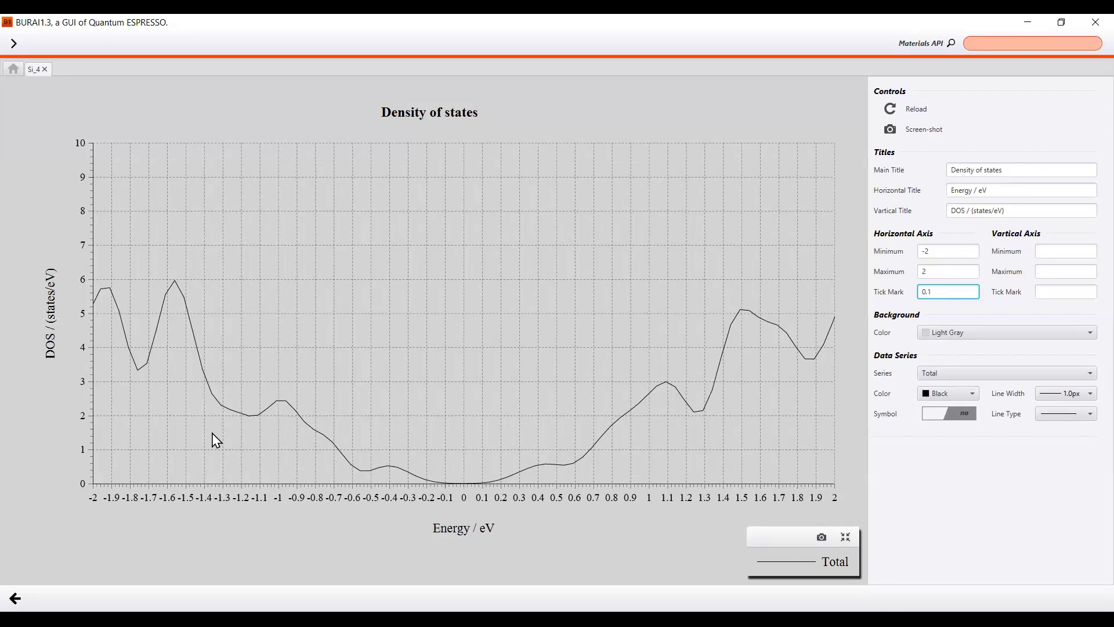
Widen the horizontal axis range of the DOS plot to -5 to 5 eV.
left_click(93, 526)
left_click(944, 250)
type("5")
key("Tab")
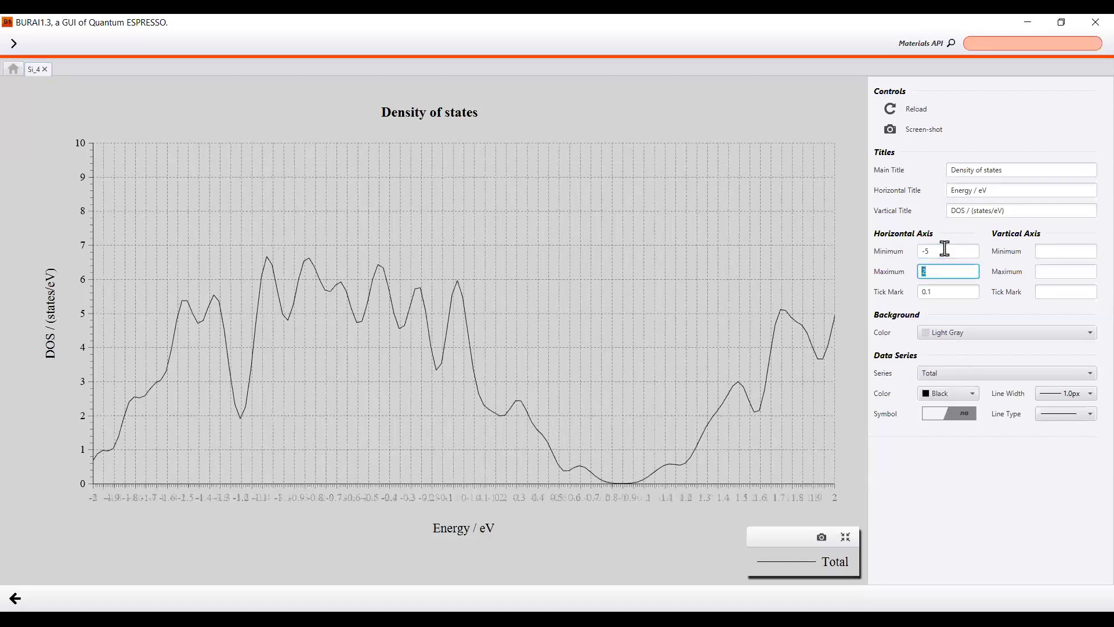
type("5")
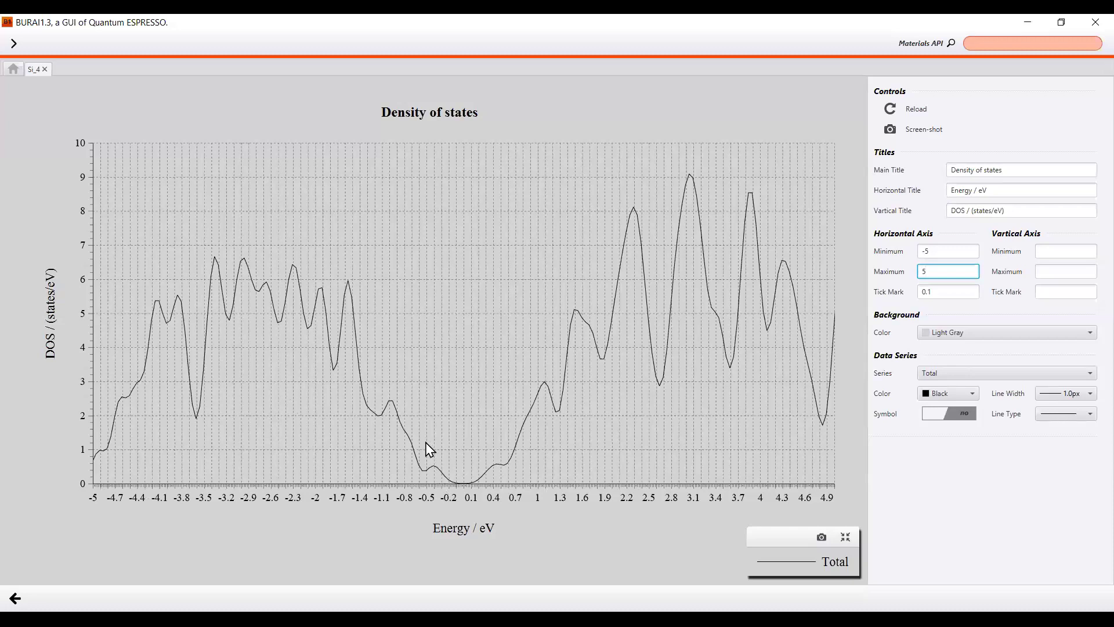
left_click(58, 523)
left_click(996, 482)
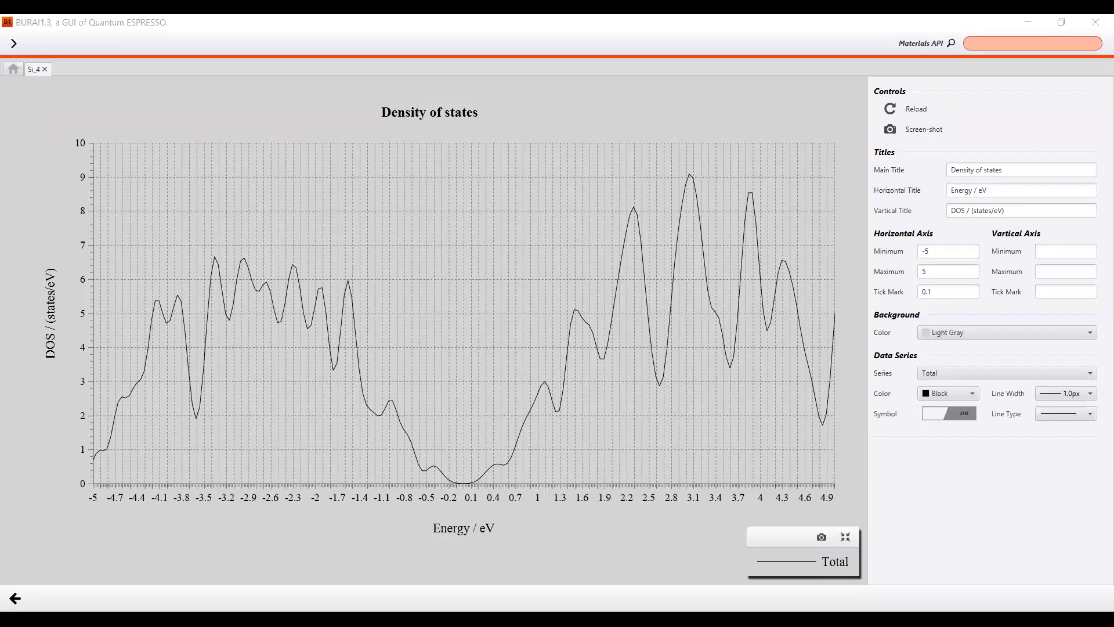
Leave the DOS plot, check the list of running calculations, and return to the structure view of Si_4.
left_click(15, 593)
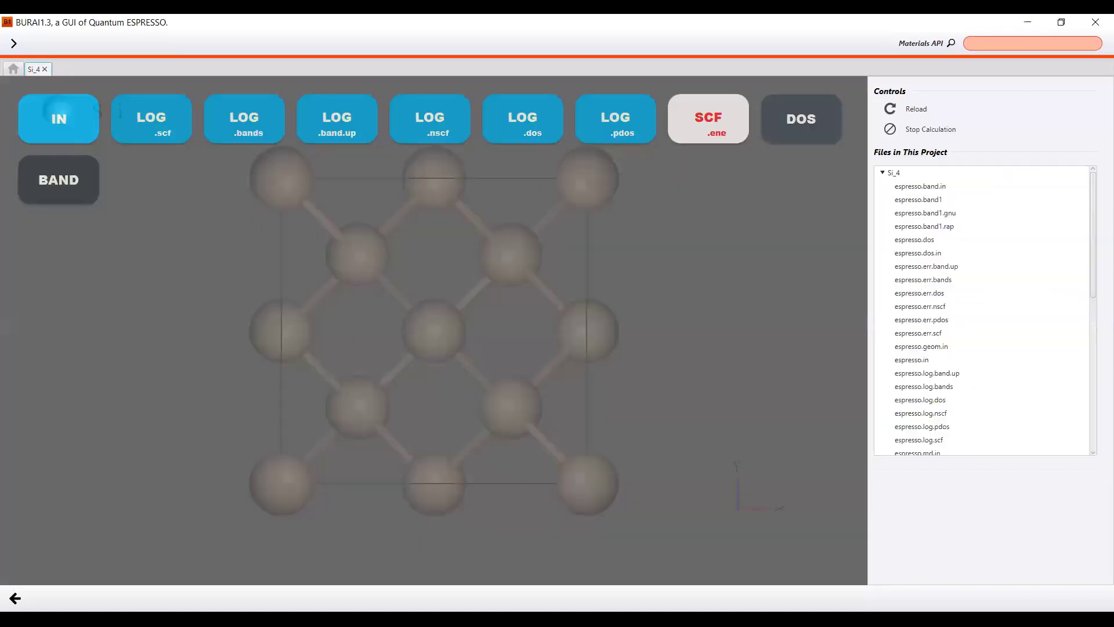
left_click(8, 73)
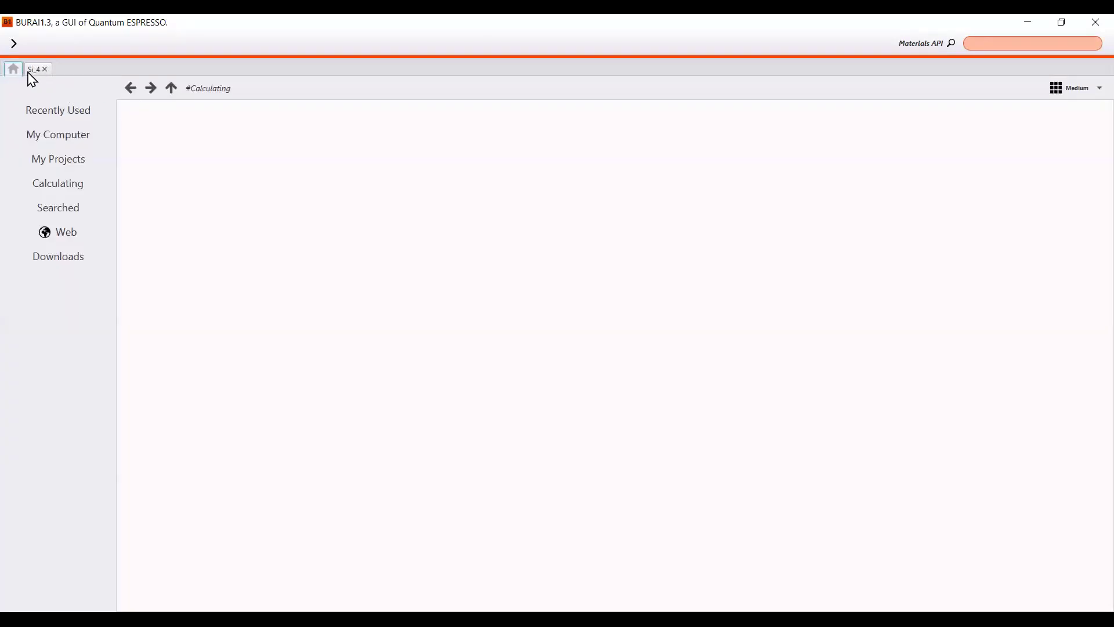
left_click(31, 72)
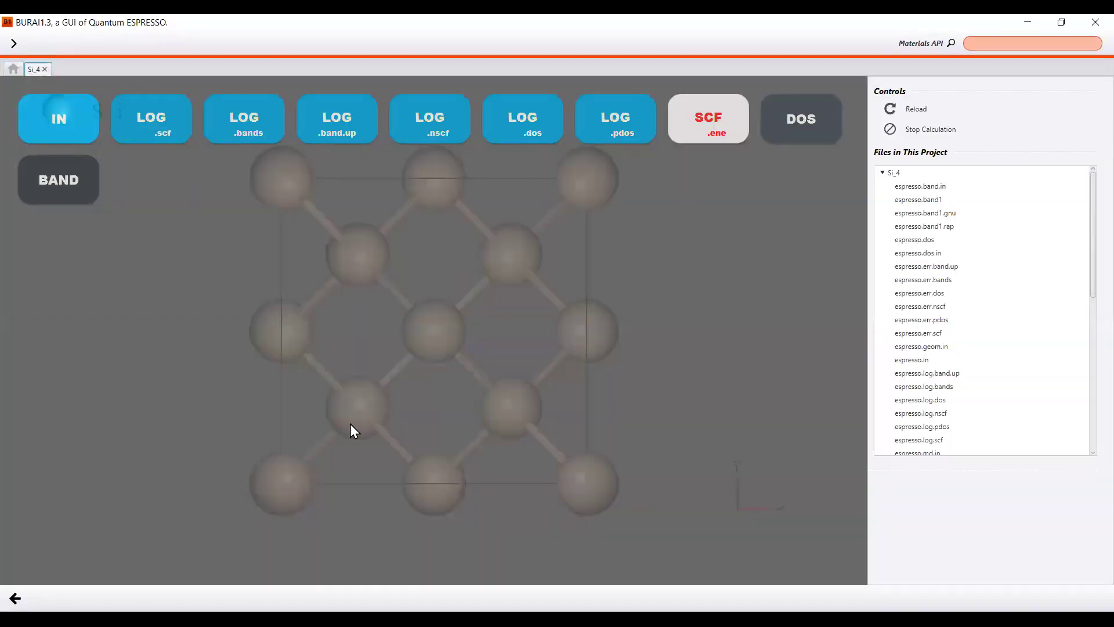
left_click(16, 599)
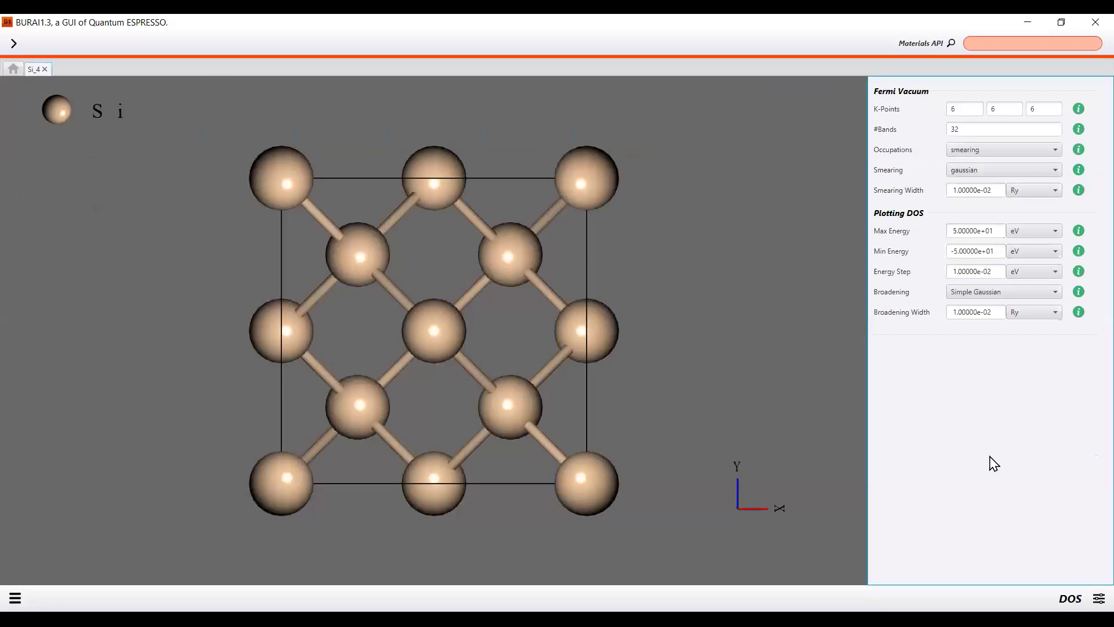
left_click(1090, 596)
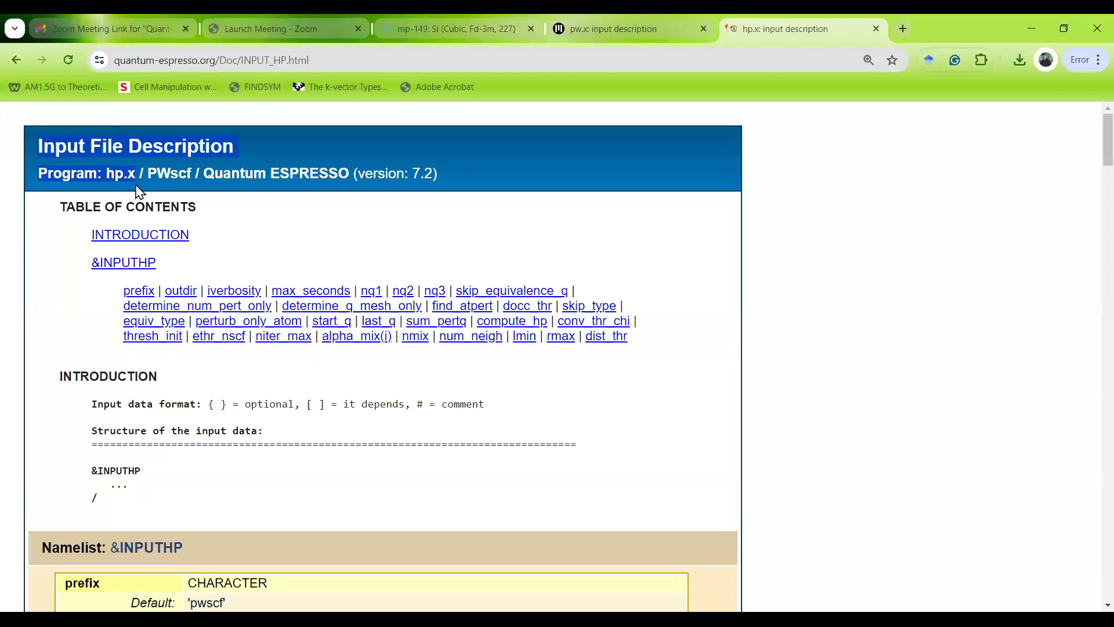
In the browser, examine the program name, version and table of contents of the hp.x input description page.
left_click(107, 172)
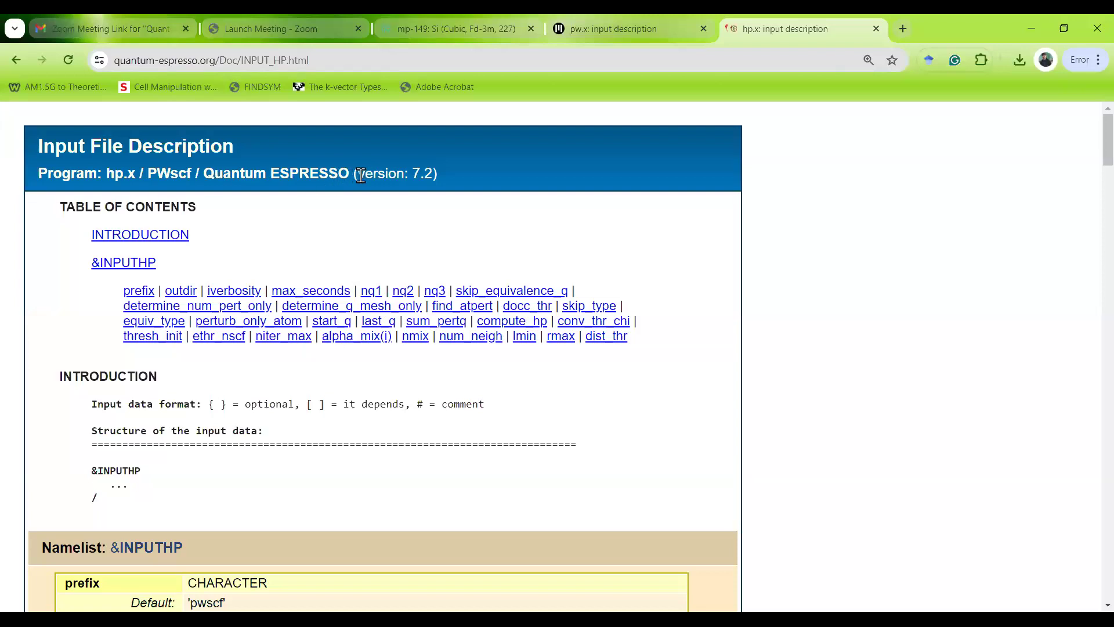
left_click_drag(359, 174, 434, 175)
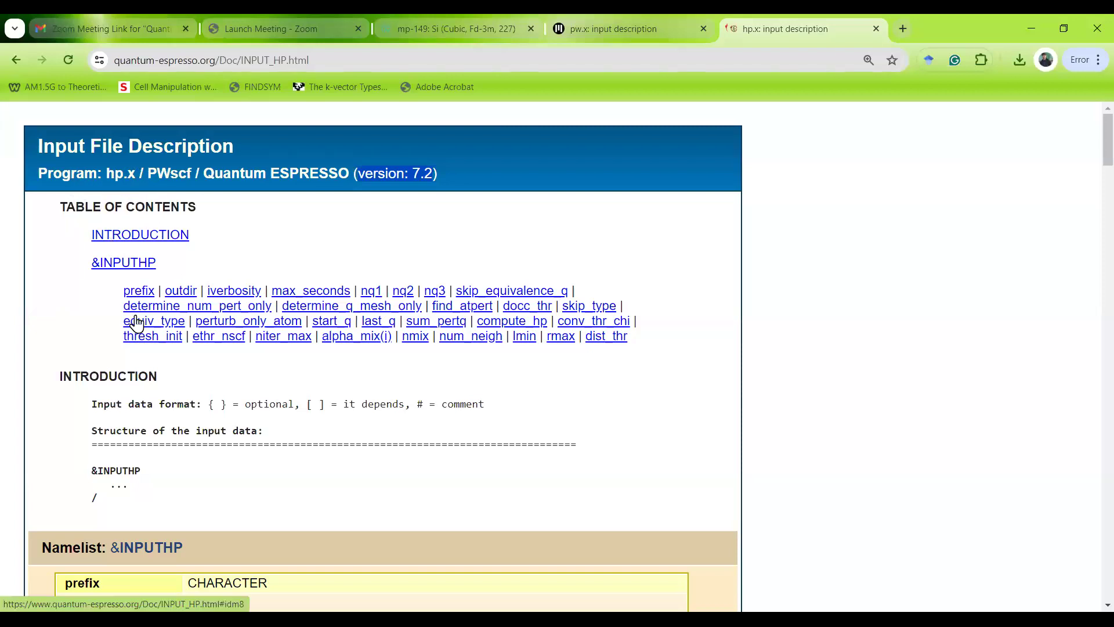
scroll(134, 309, "down", 2)
scroll(226, 298, "up", 2)
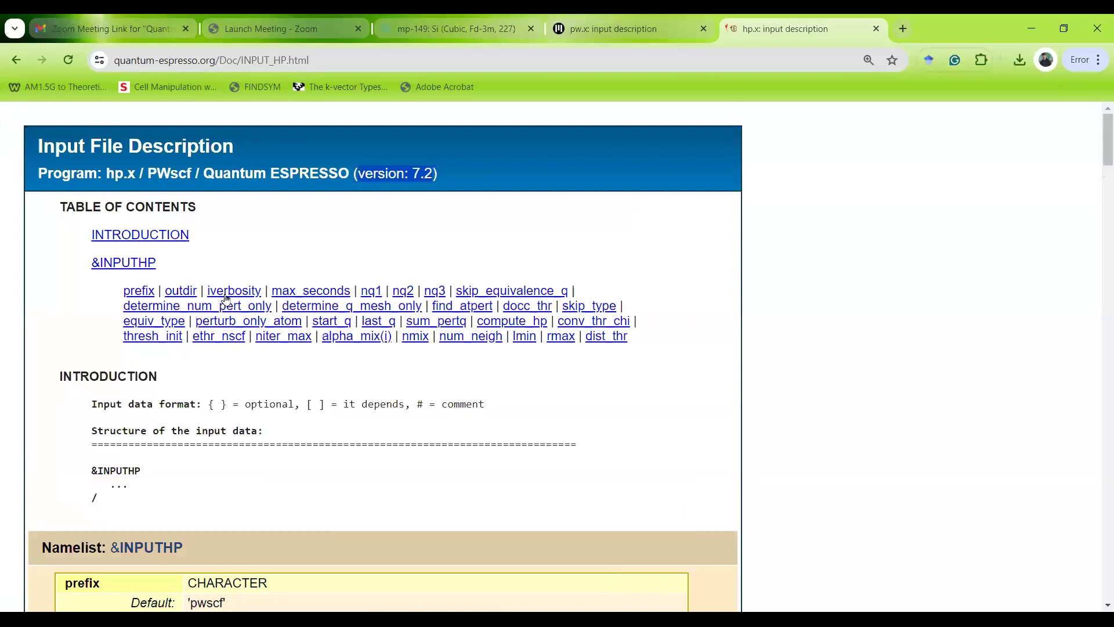
left_click(854, 245)
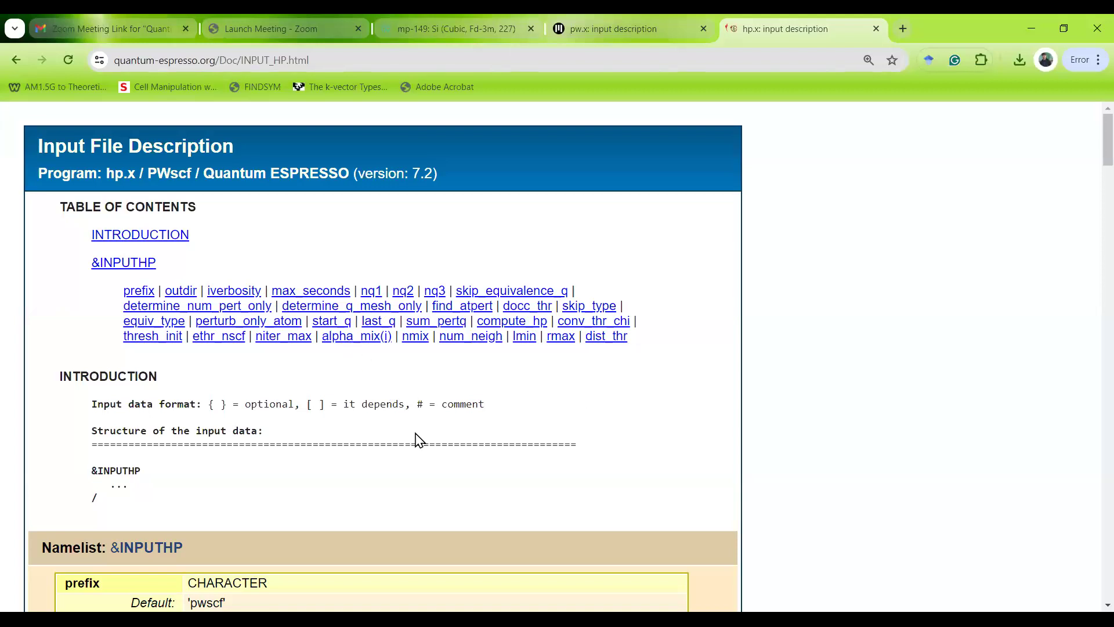
left_click_drag(240, 179, 455, 158)
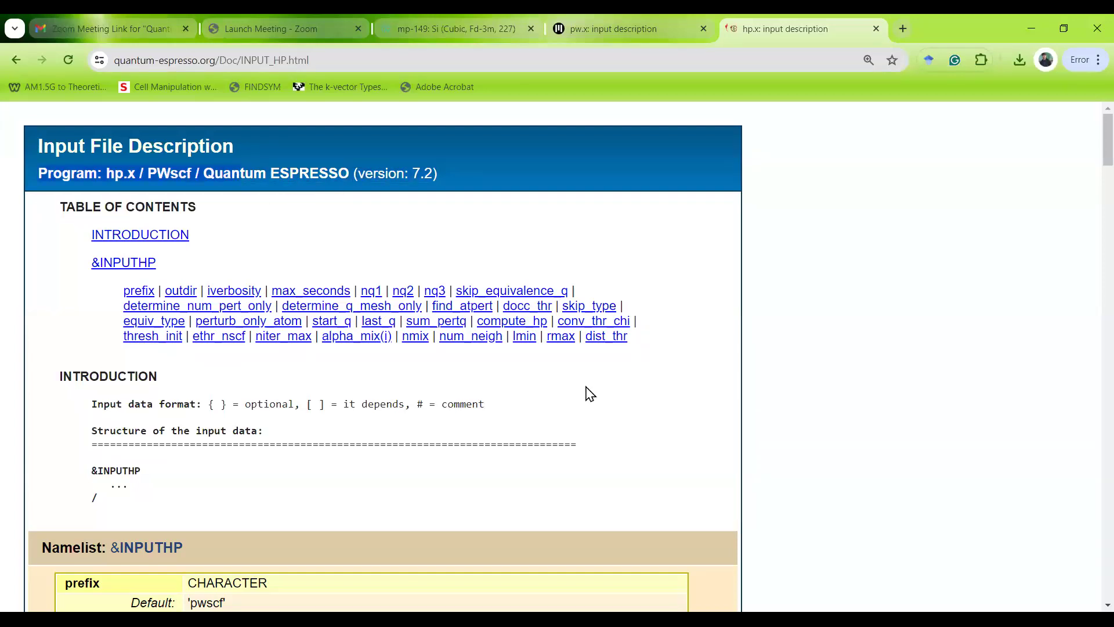
scroll(314, 415, "down", 5)
scroll(374, 386, "up", 5)
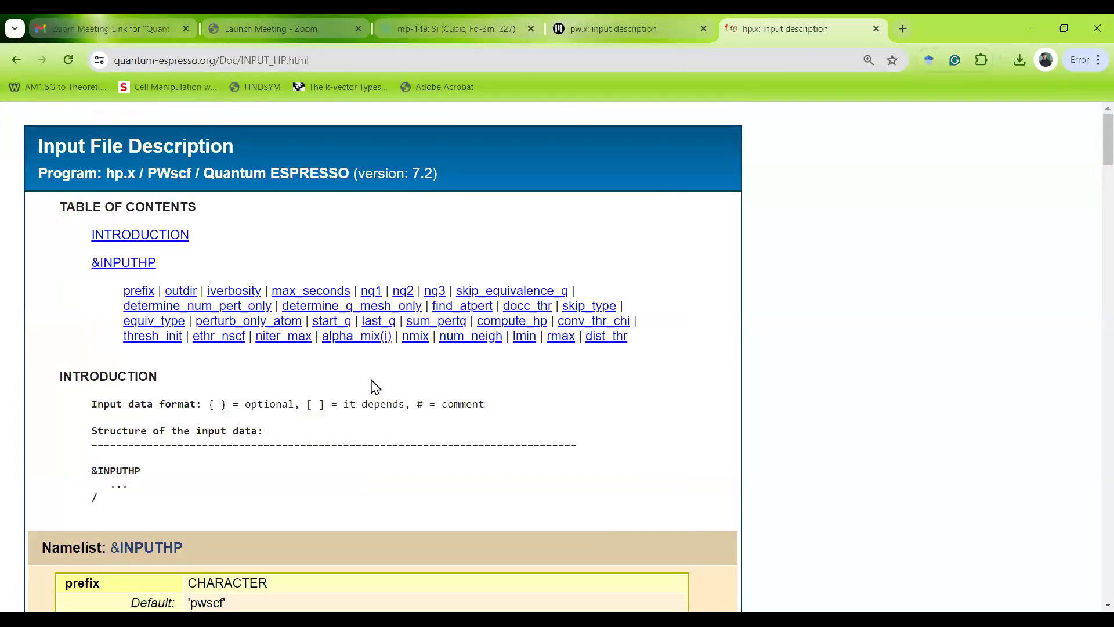
Look through the &INPUTHP parameter descriptions on the hp.x page down to dist_thr.
scroll(375, 386, "down", 17)
scroll(374, 386, "down", 5)
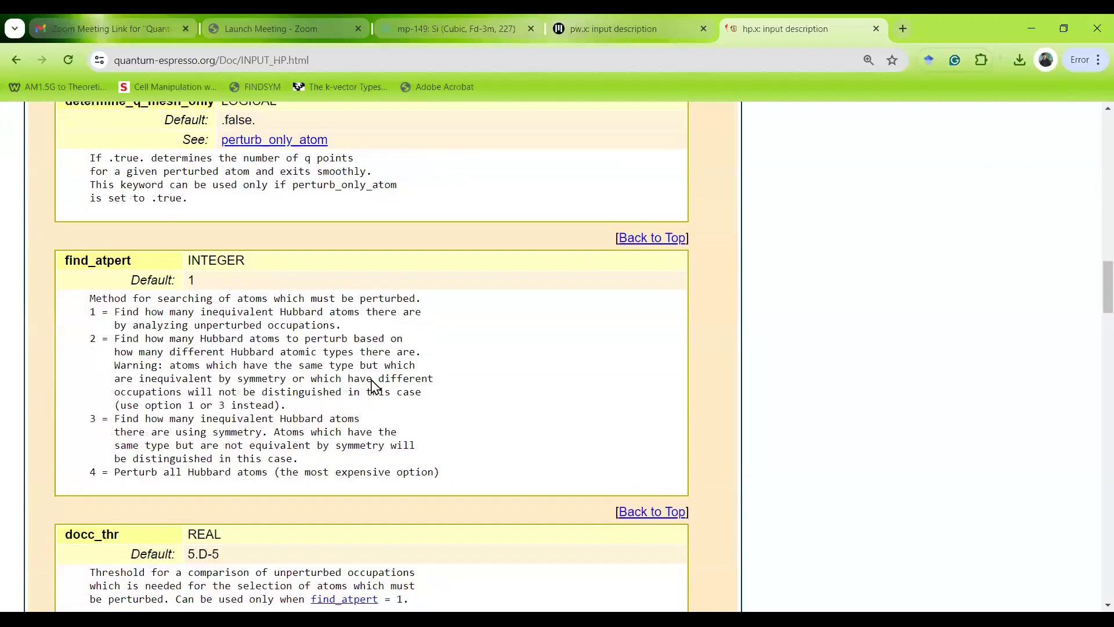
scroll(372, 383, "down", 10)
scroll(373, 385, "down", 15)
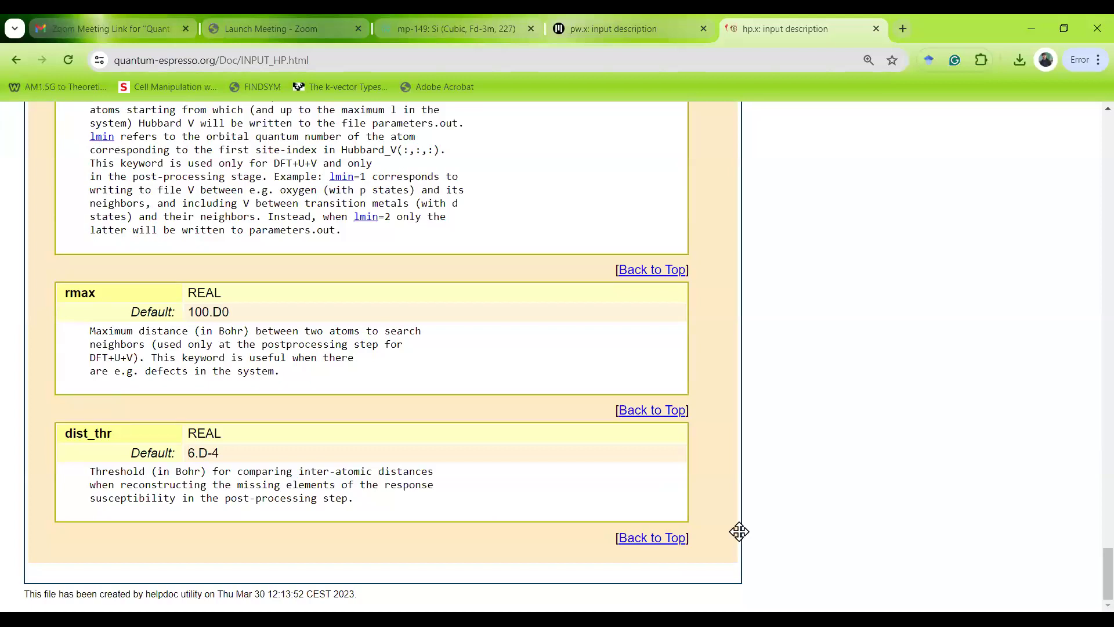
scroll(340, 435, "up", 15)
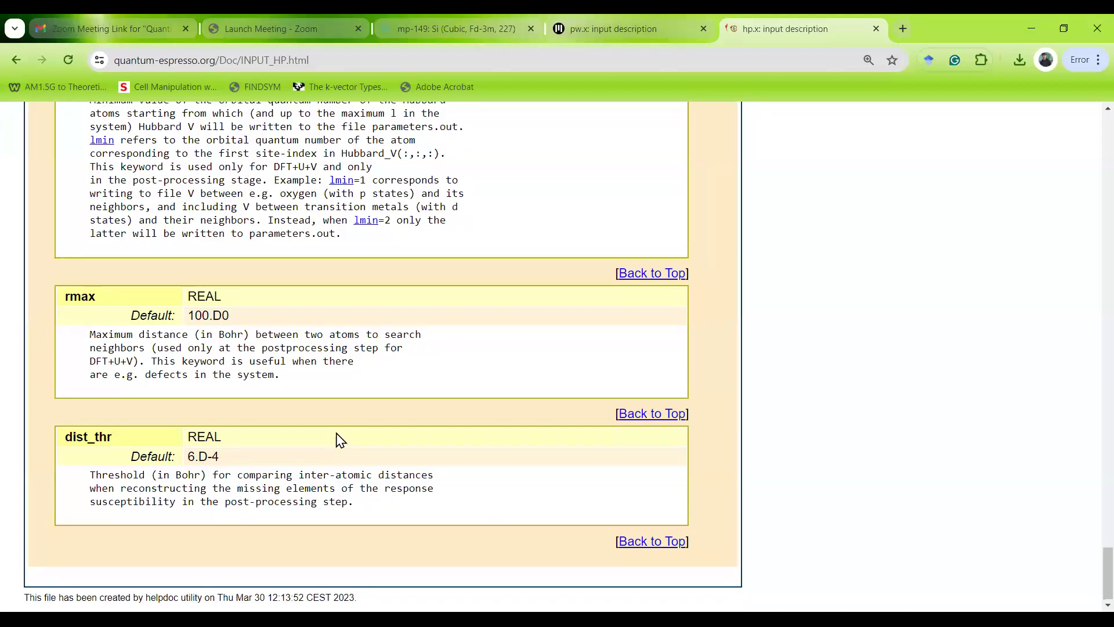
scroll(343, 432, "up", 10)
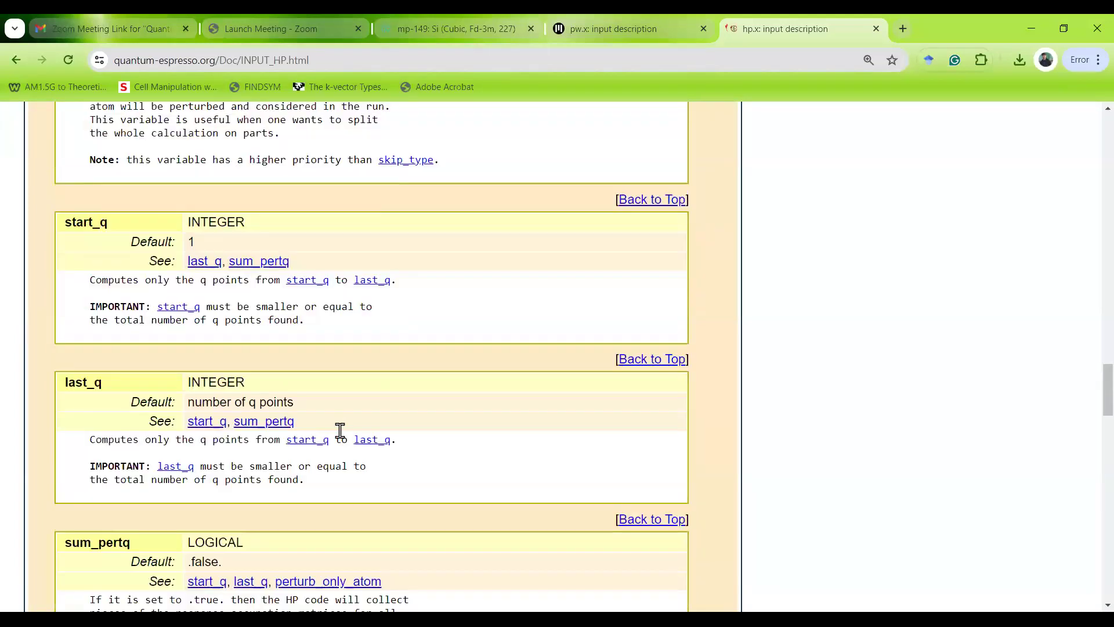
Go back to the "hp.x quantum espresso" search results and reopen the Input File Description page for hp.x.
left_click(17, 61)
left_click(16, 61)
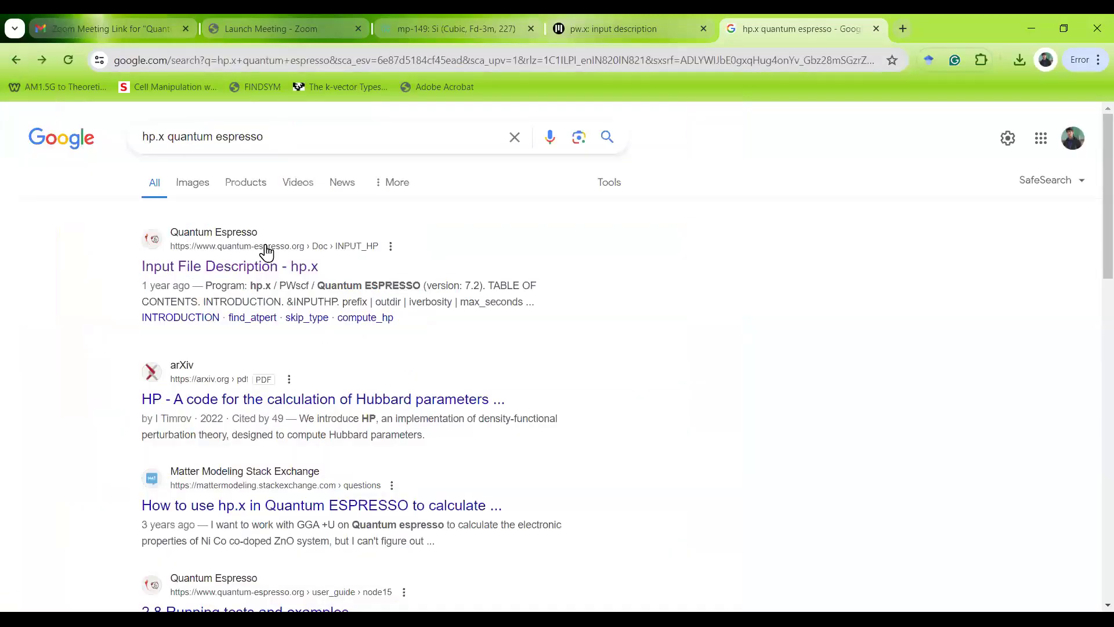
left_click(251, 266)
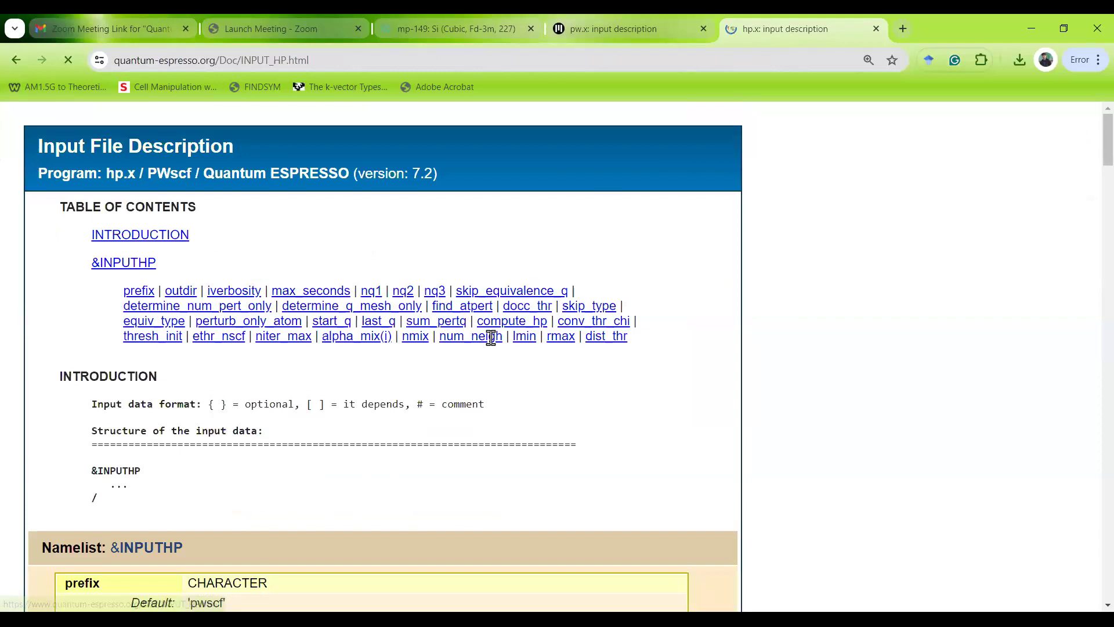
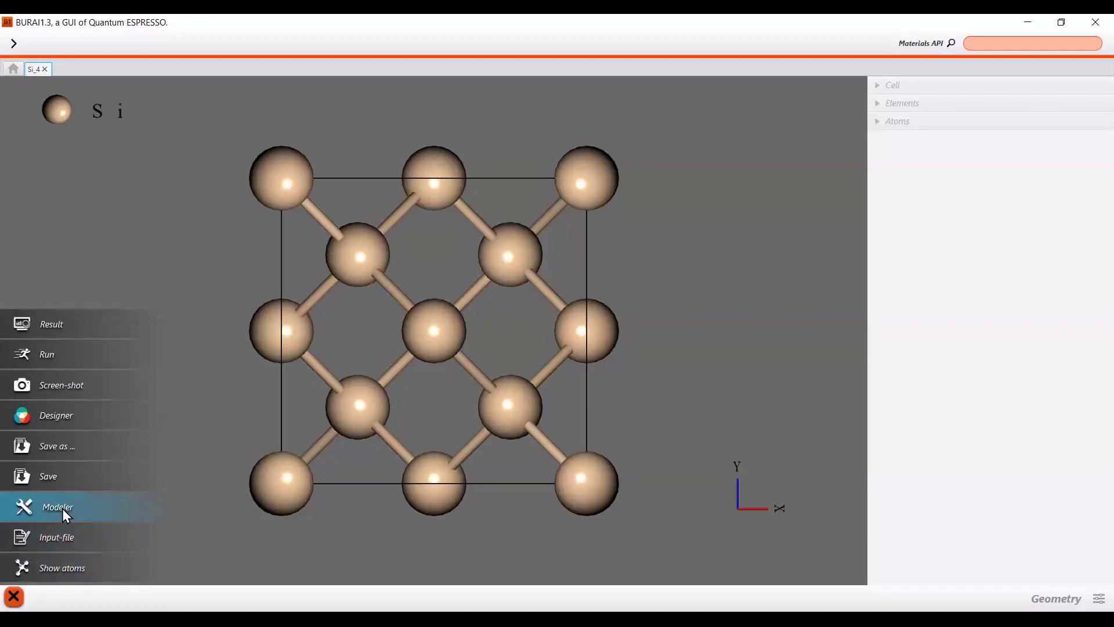
In BURAI, use the Modeler to build a slab of Si_4 with Miller index 1 1 0 and acknowledge the slab message.
left_click(62, 508)
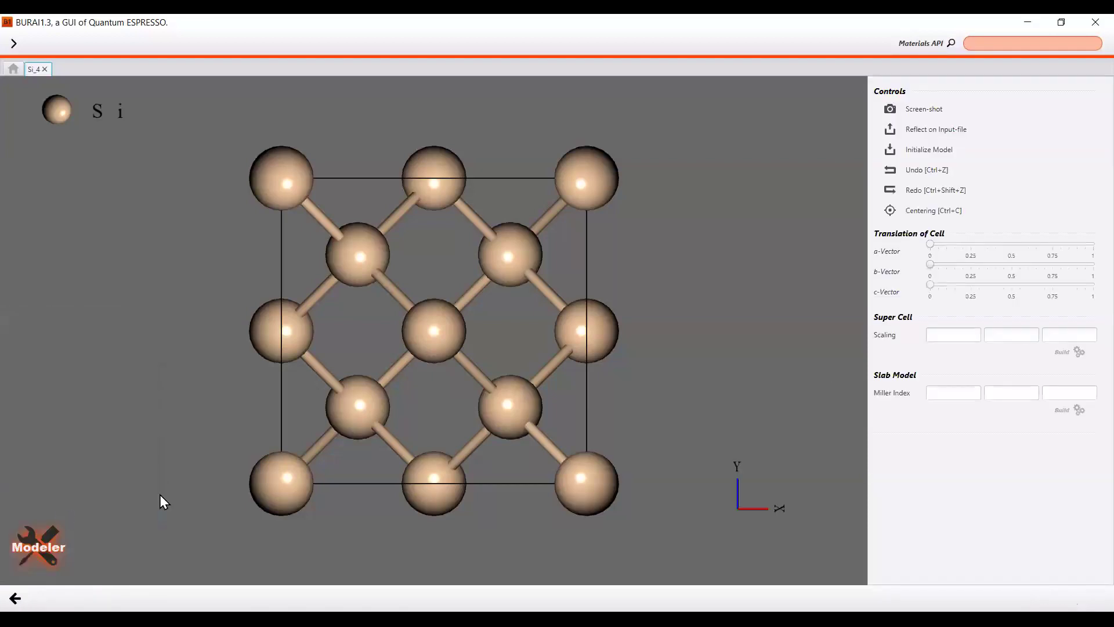
left_click(949, 393)
type("1")
key("Tab")
type("1")
key("Tab")
type("0")
key("Return")
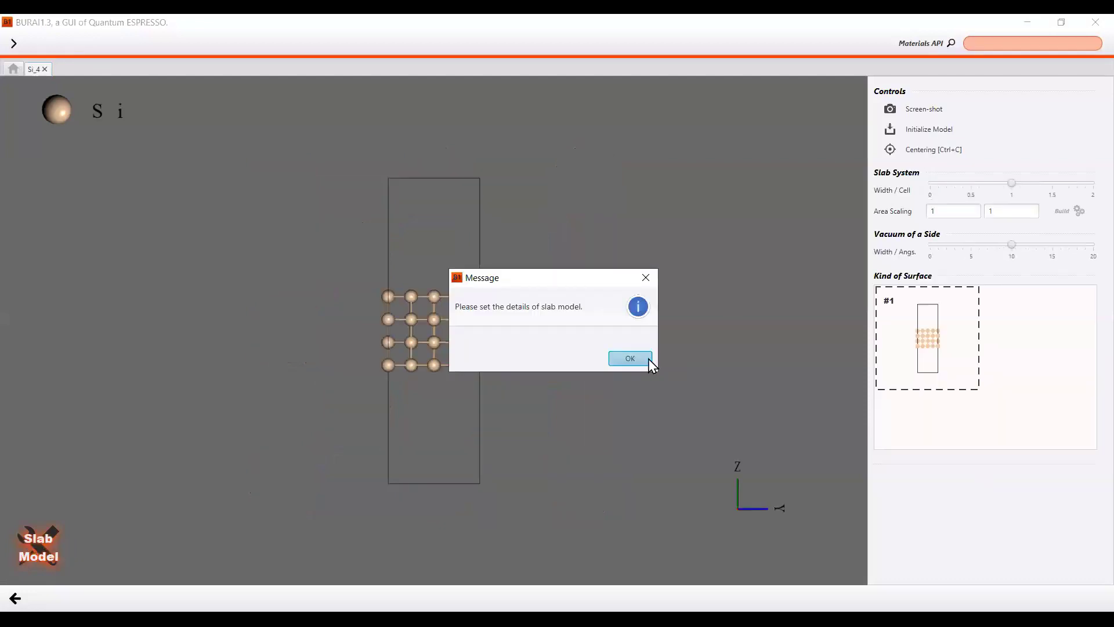
left_click(648, 359)
Inspect the silicon slab from several angles together with its slab width, area scaling, vacuum and surface options.
left_click_drag(687, 402, 885, 277)
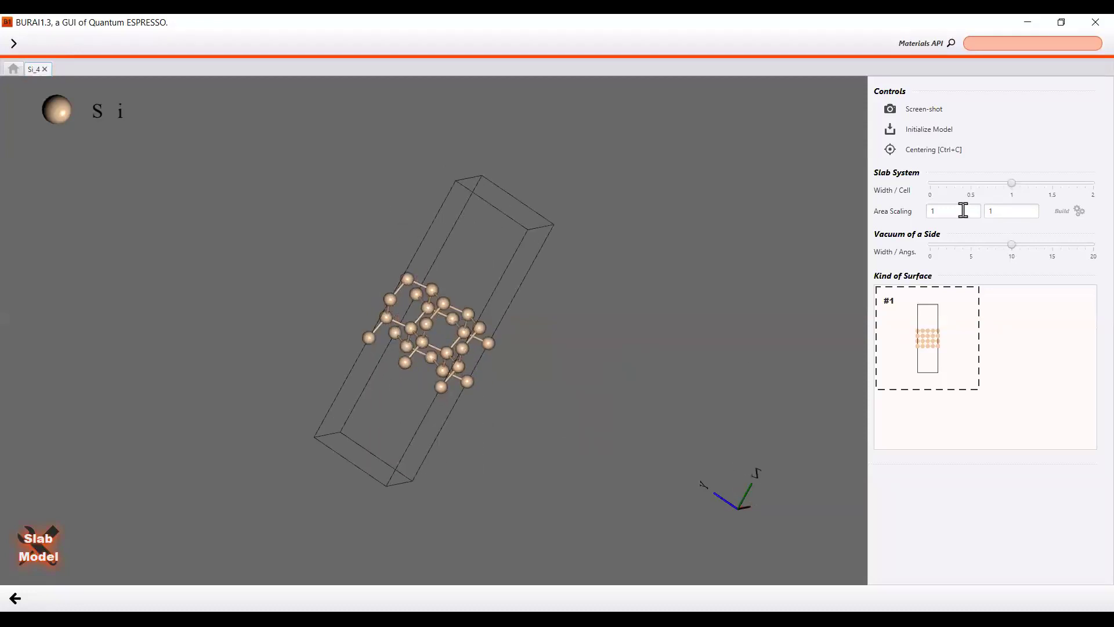
left_click(973, 367)
left_click(1022, 404)
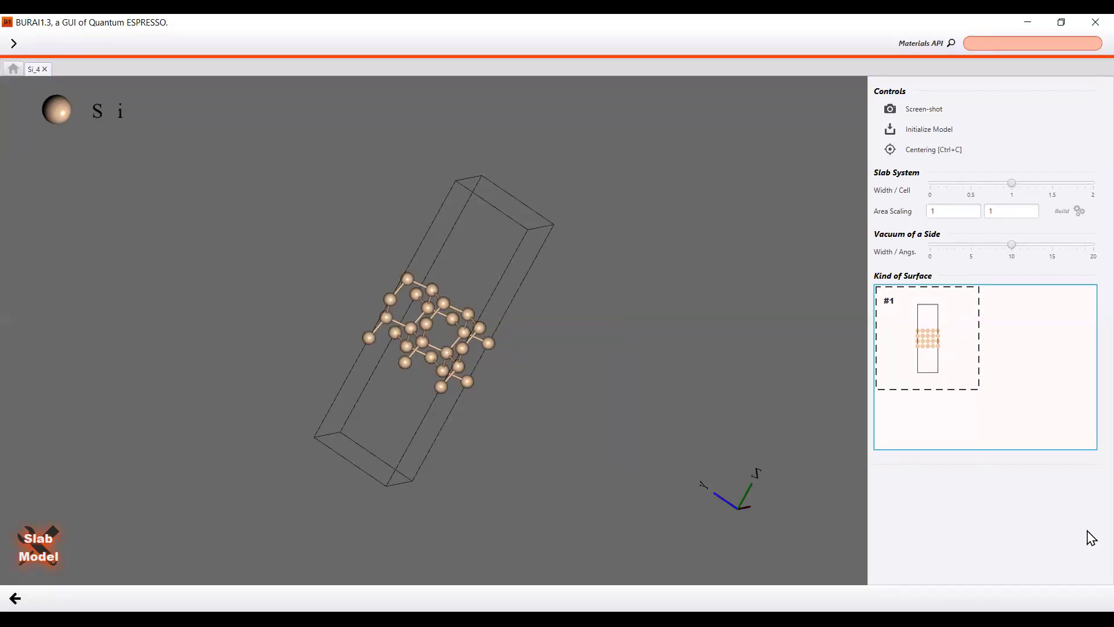
left_click(766, 351)
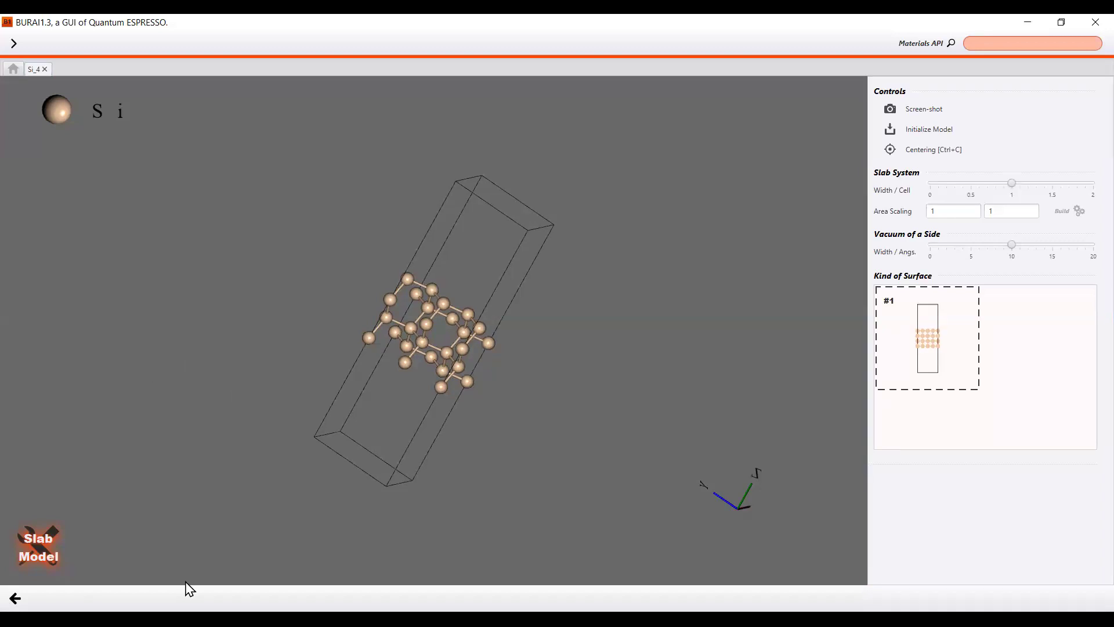
left_click_drag(542, 430, 470, 403)
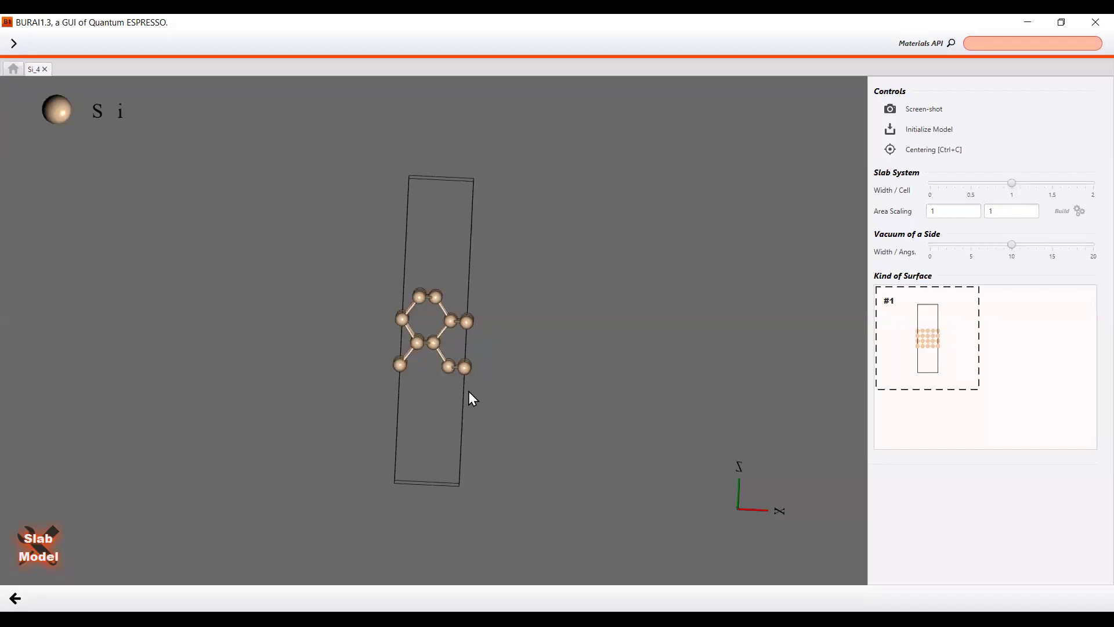
Rotate the silicon slab model to examine its atomic layers and vacuum region along different axes.
left_click_drag(544, 274, 514, 399)
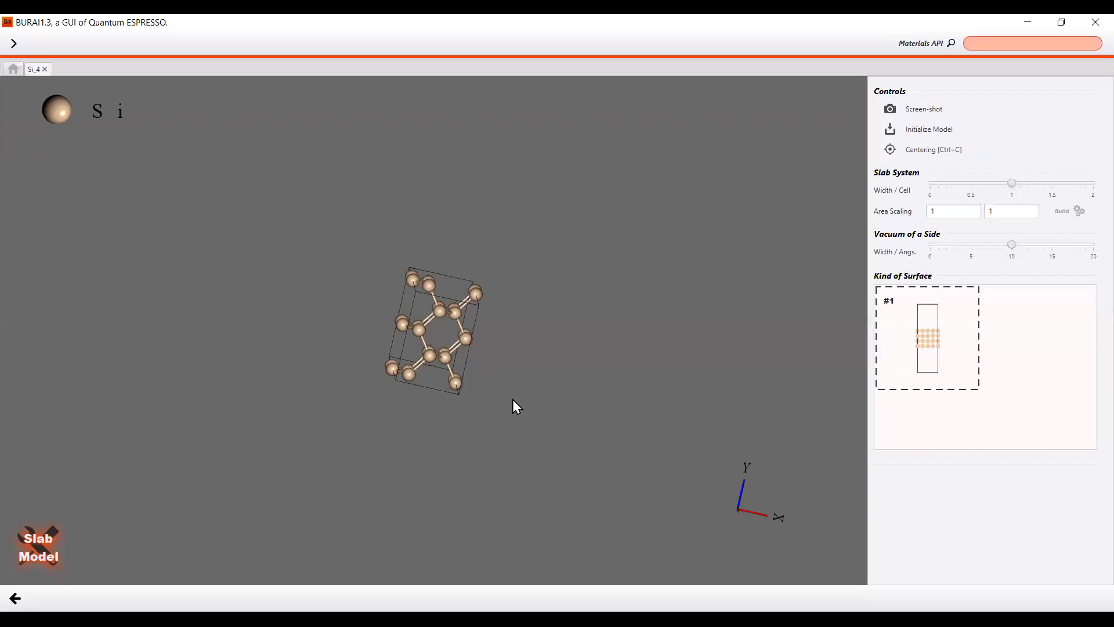
left_click_drag(531, 397, 462, 376)
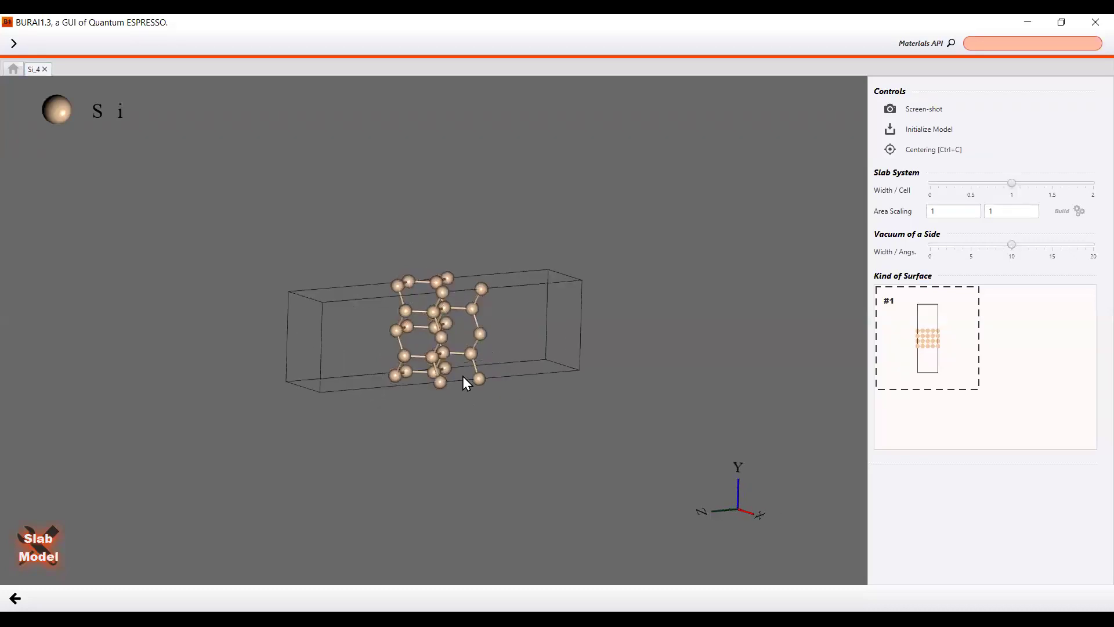
left_click_drag(470, 251, 467, 312)
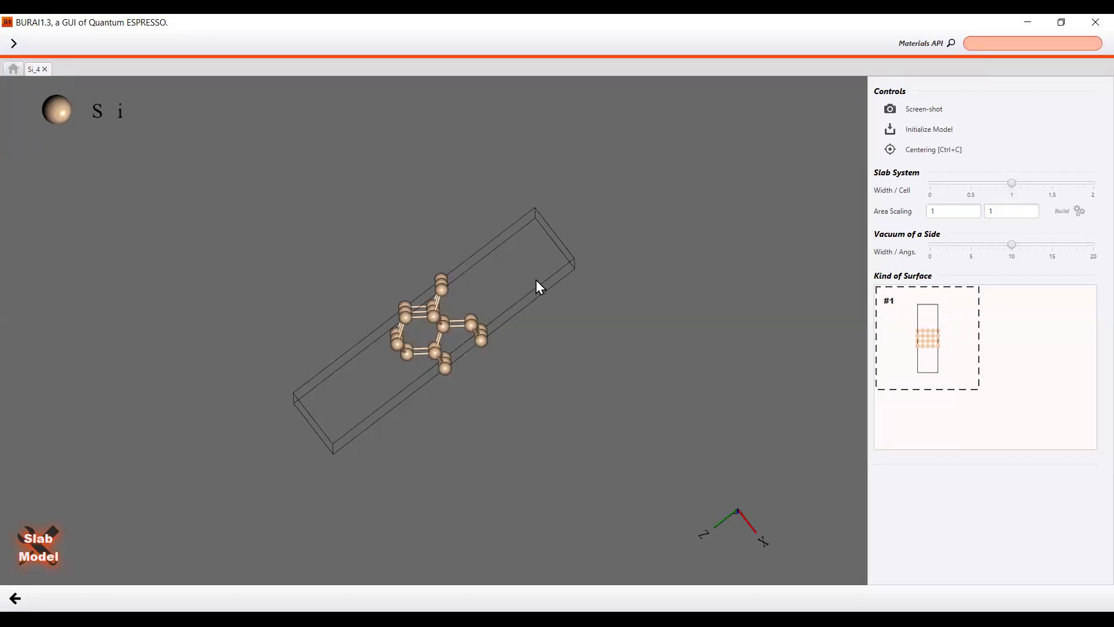
left_click_drag(433, 298, 496, 336)
left_click_drag(478, 376, 458, 358)
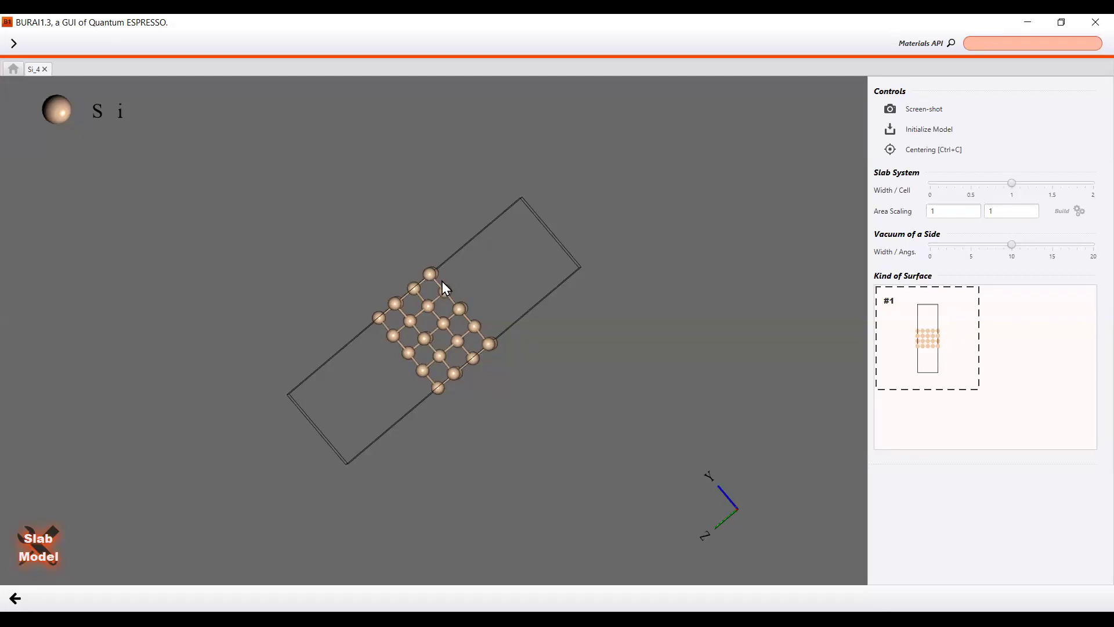
left_click_drag(441, 281, 482, 350)
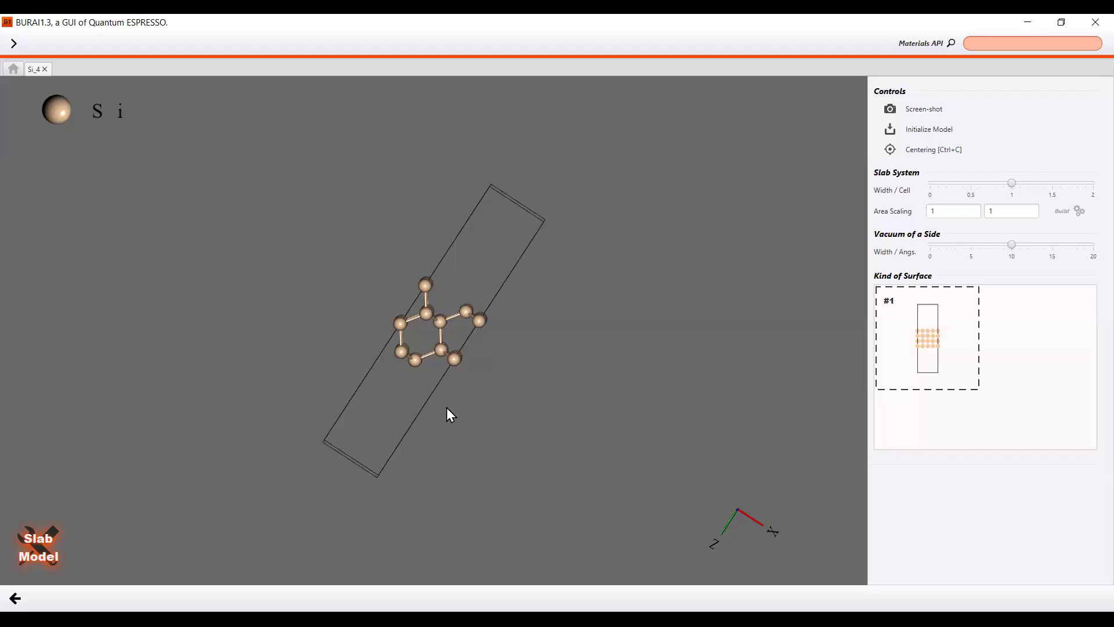
left_click_drag(515, 375, 413, 361)
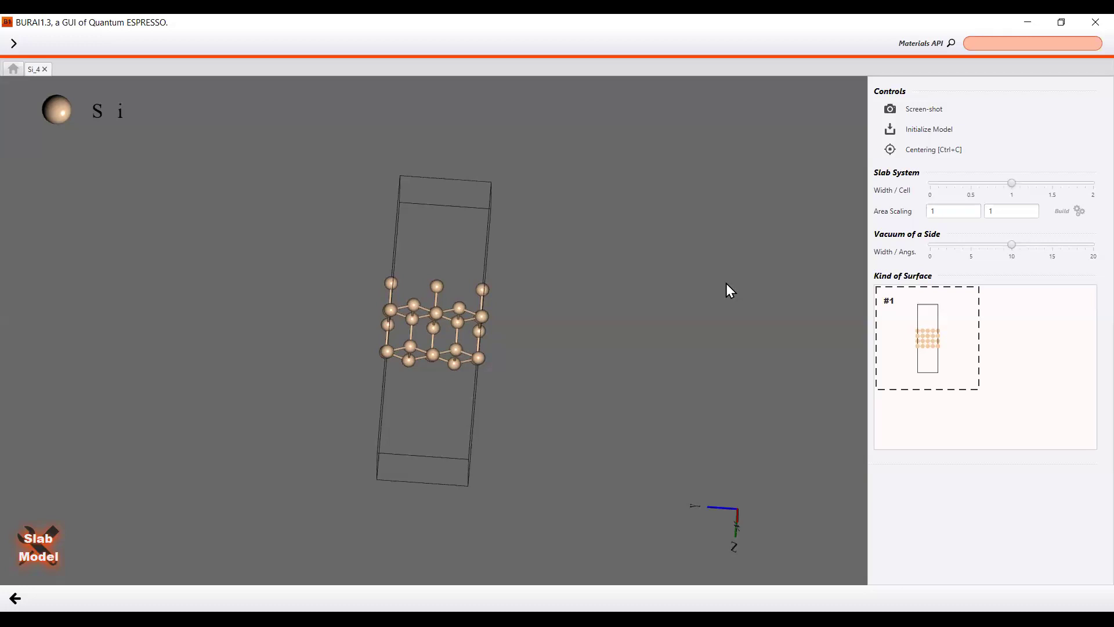
left_click(974, 487)
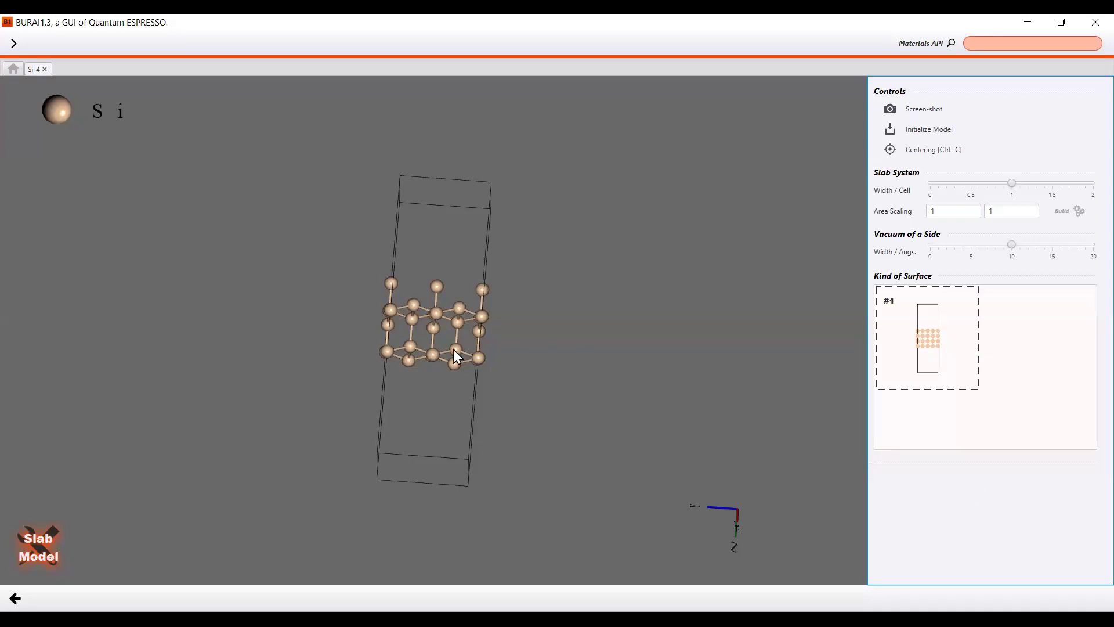
left_click_drag(593, 413, 531, 409)
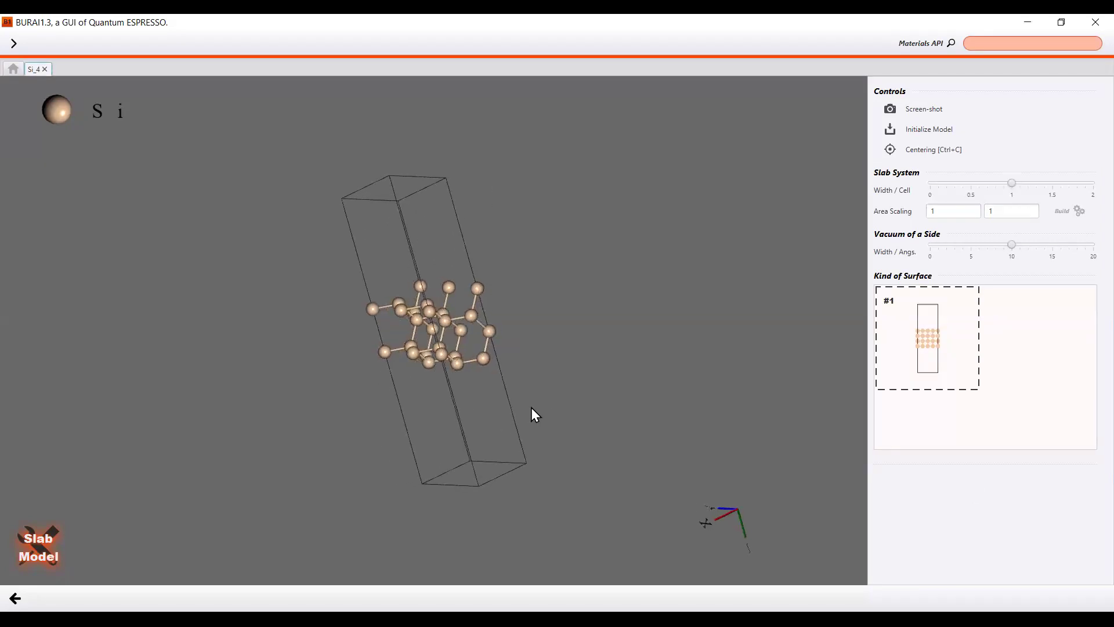
Return to the home file explorer and show the My Projects folder.
left_click(12, 70)
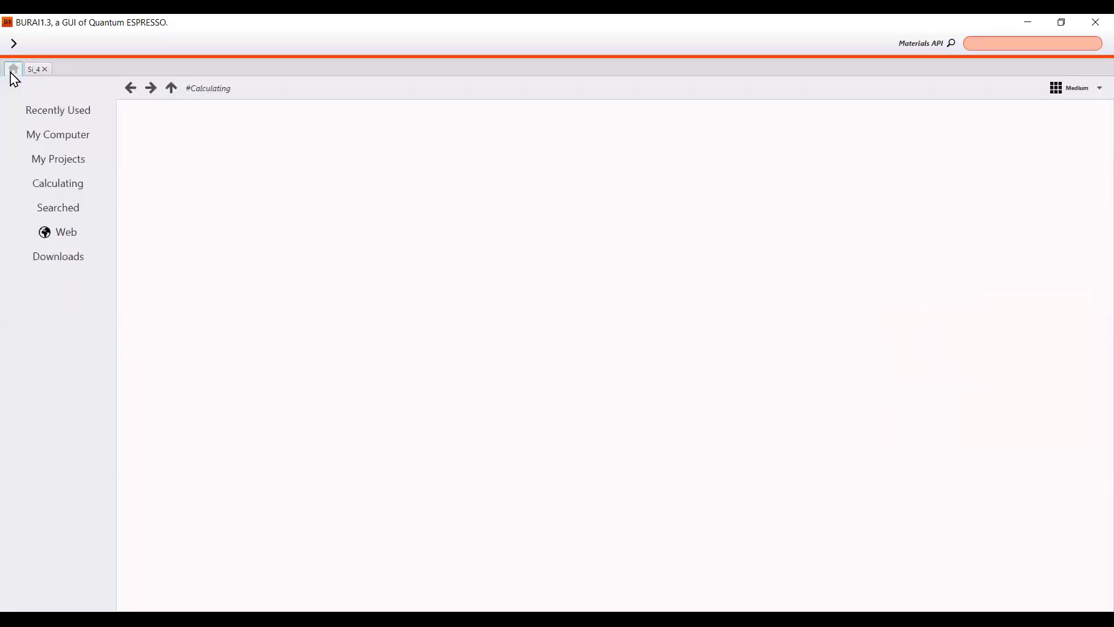
left_click(25, 169)
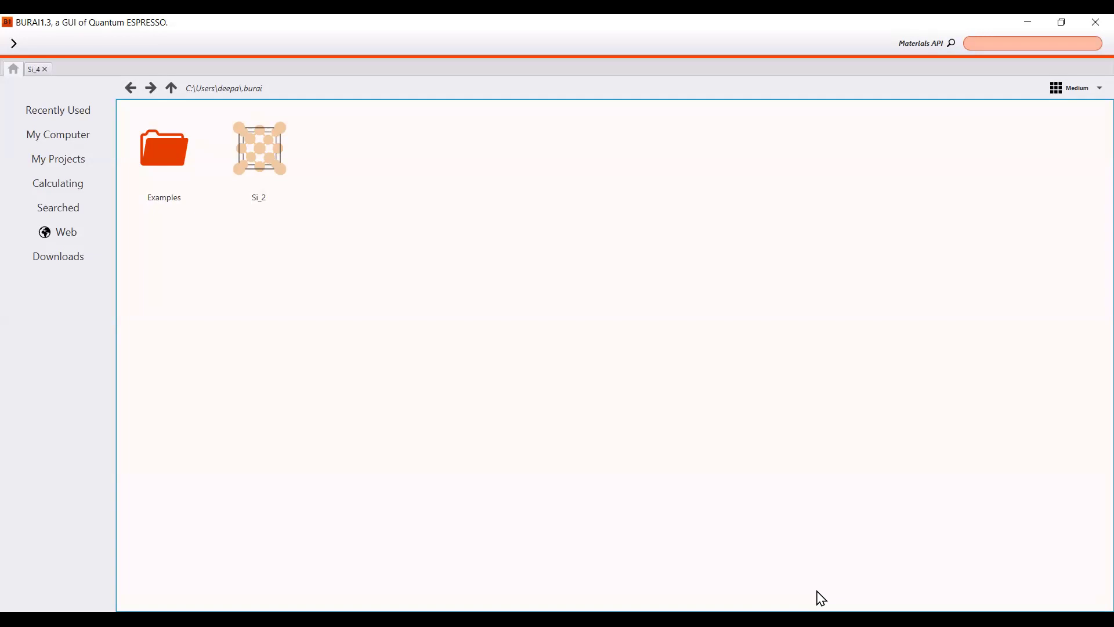
left_click(734, 577)
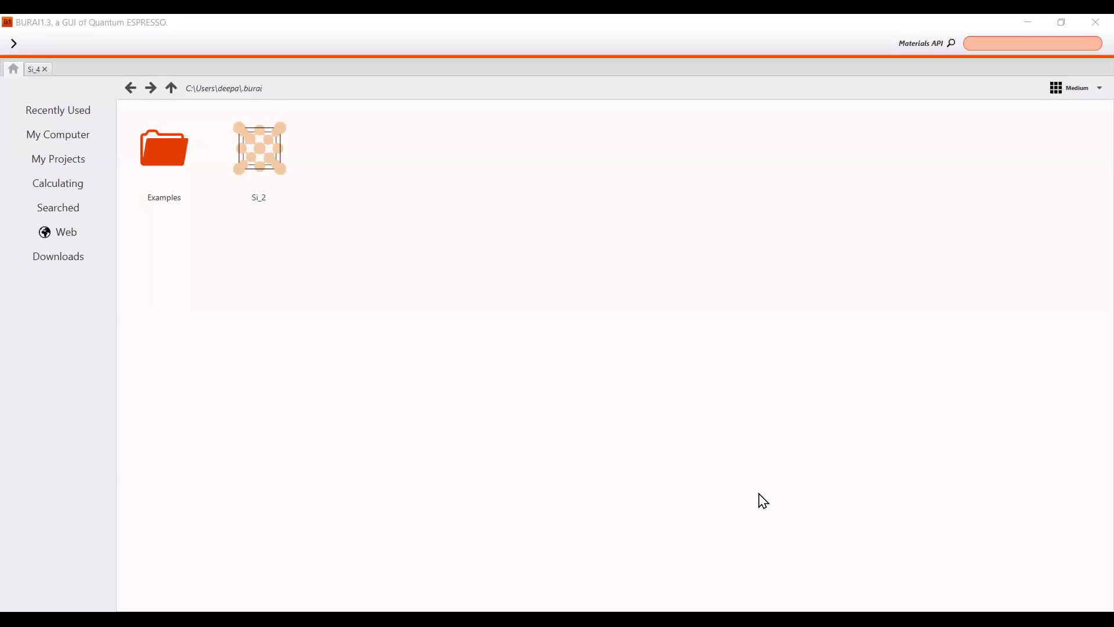
left_click(330, 342)
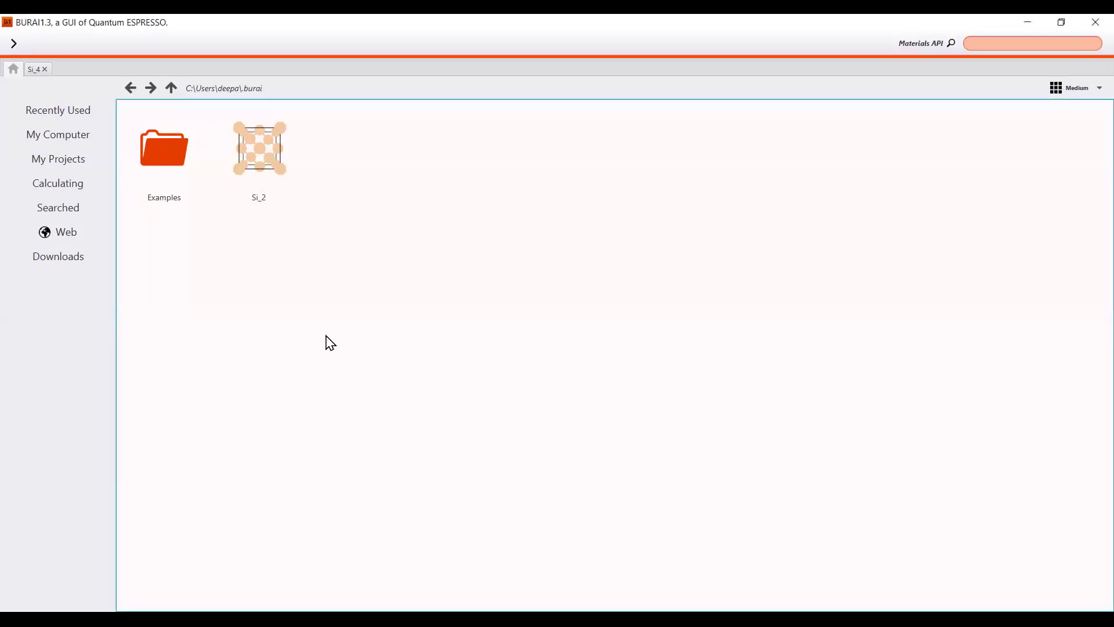
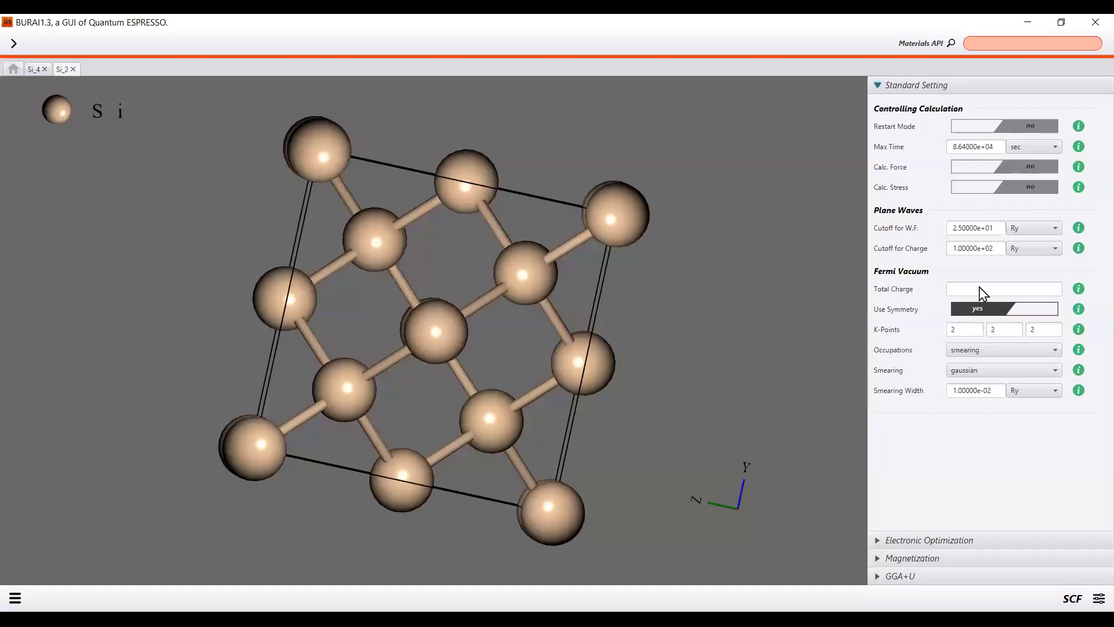
Examine the Total Charge setting under Fermi Vacuum in the SCF settings of Si_2, and view the structure from farther away.
left_click(980, 293)
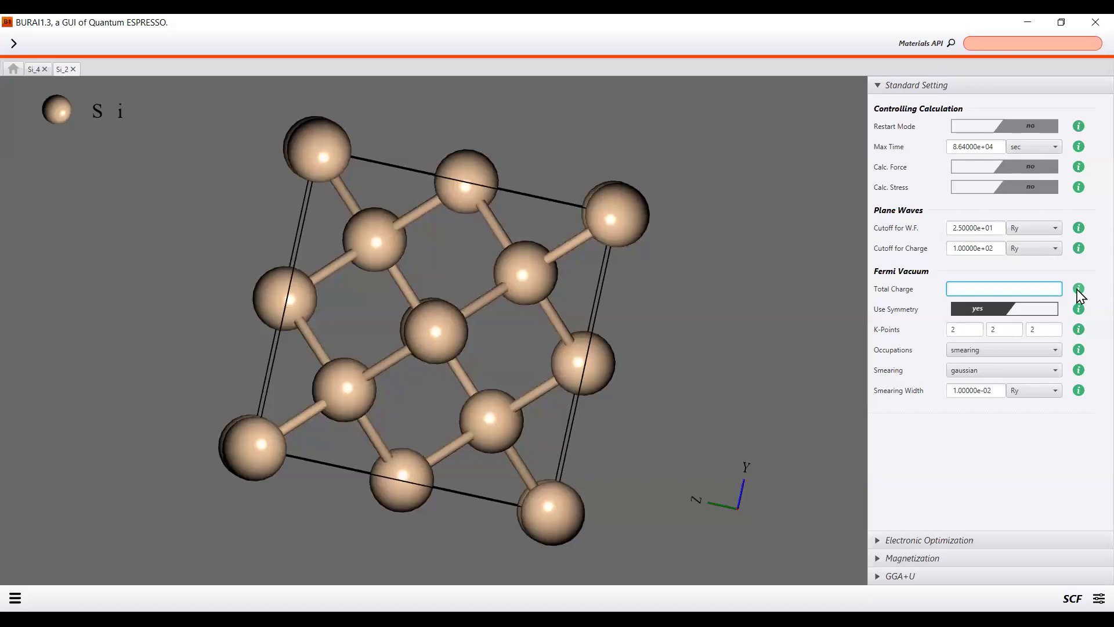
left_click(974, 466)
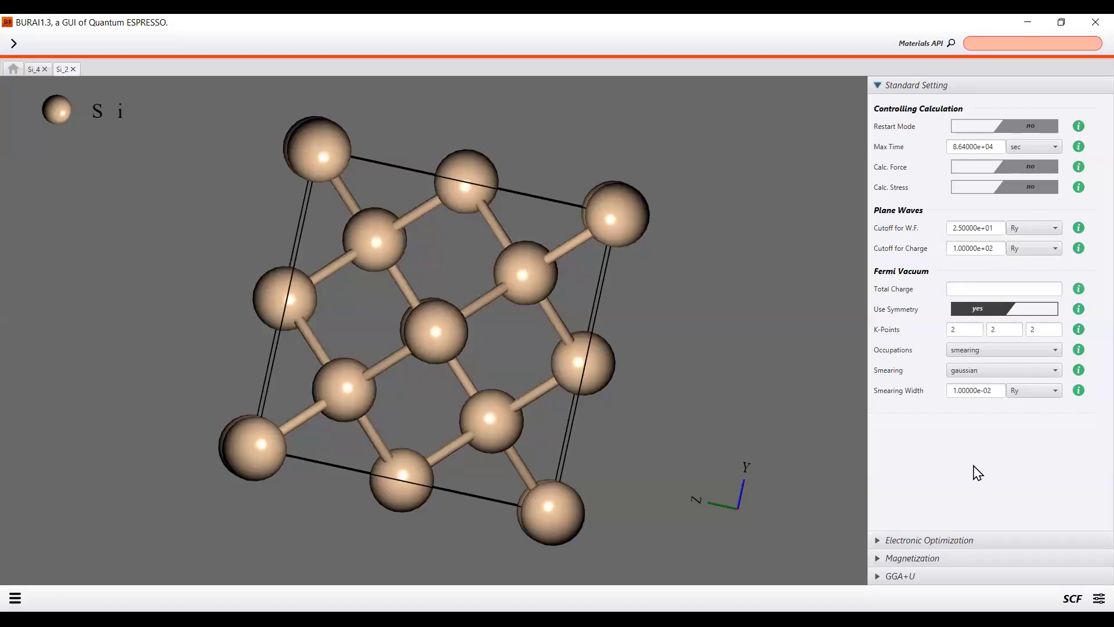
left_click(1007, 289)
left_click(958, 475)
scroll(447, 399, "down", 5)
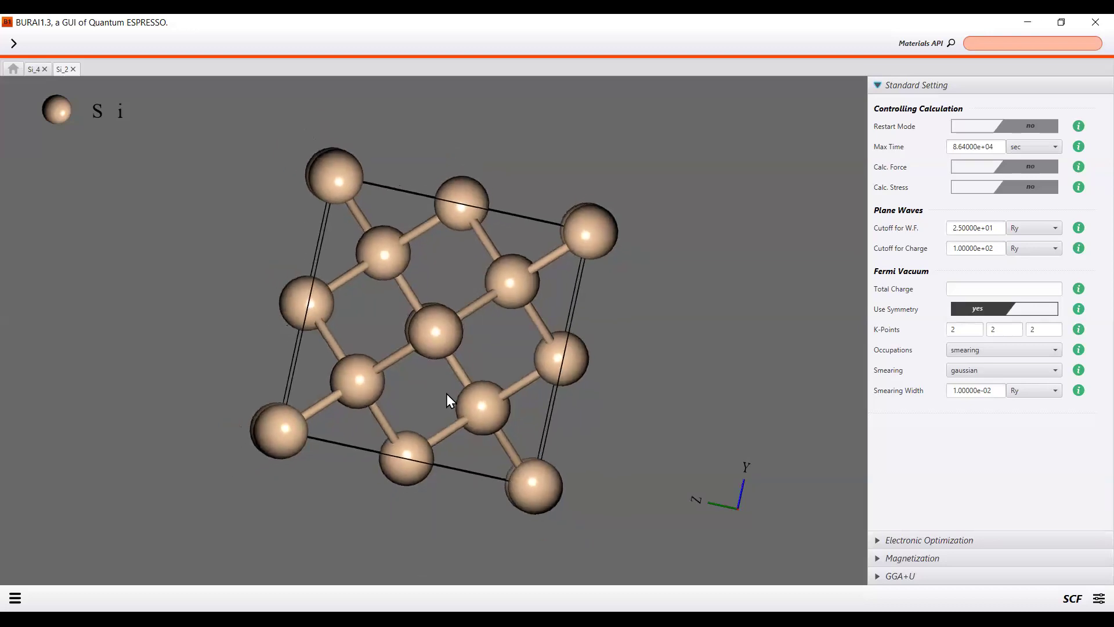
scroll(446, 394, "down", 2)
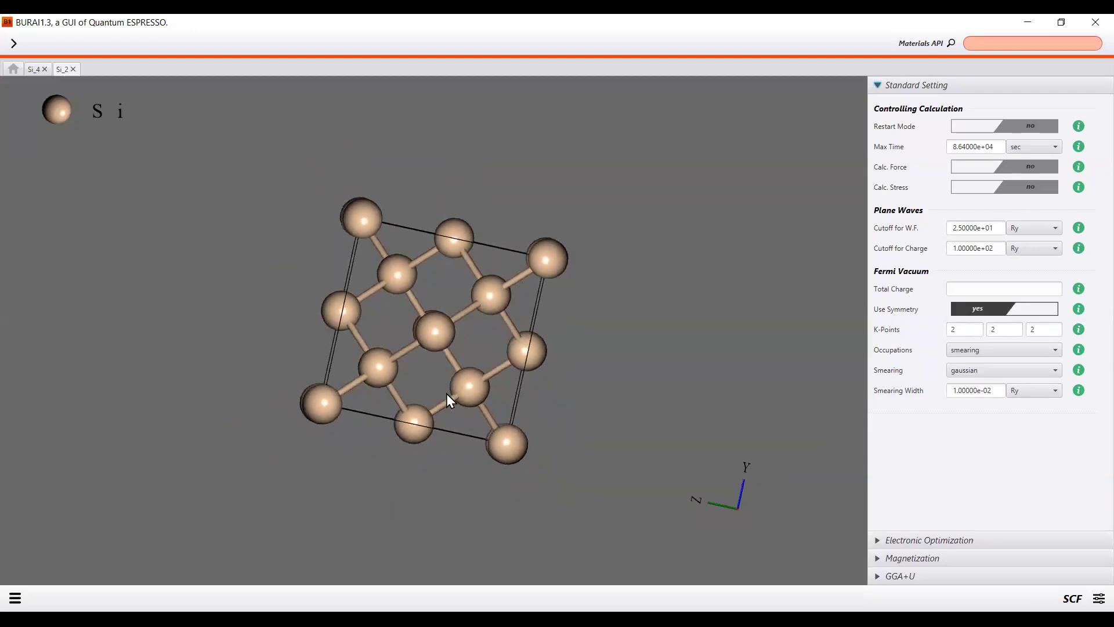
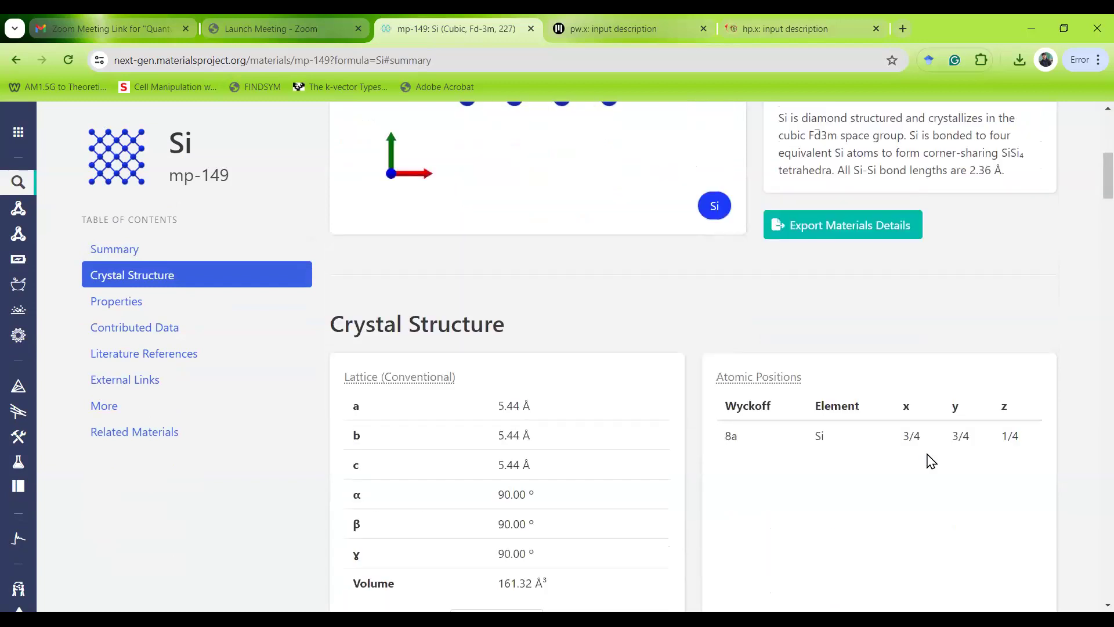
In the browser, review the crystal structure and properties of Si mp-149 on Materials Project and the available structure export formats.
scroll(931, 461, "down", 6)
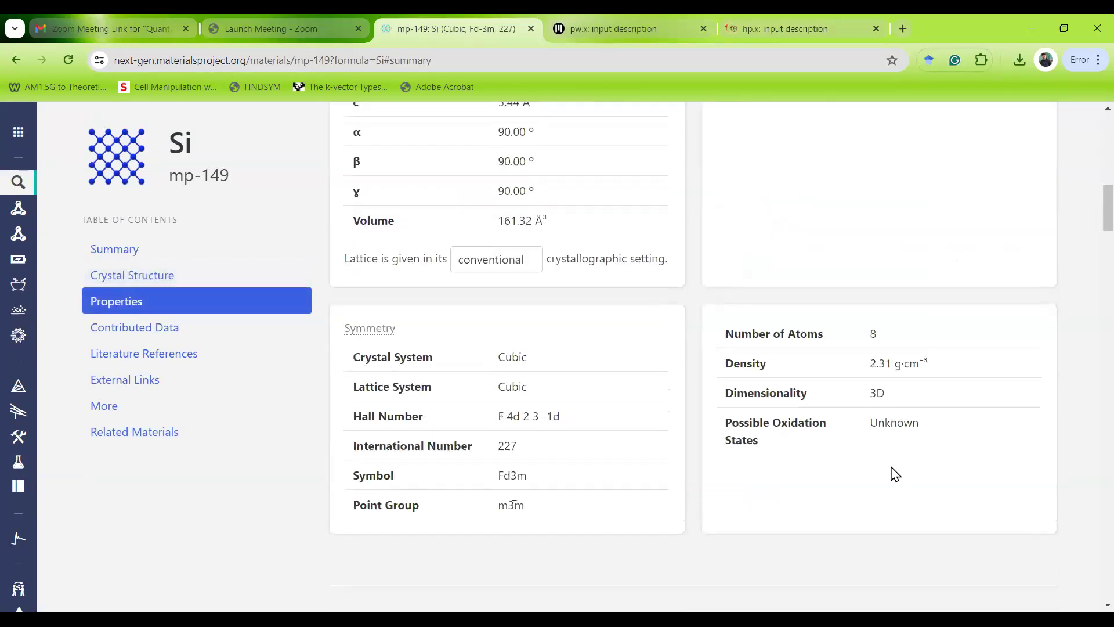
scroll(865, 482, "down", 4)
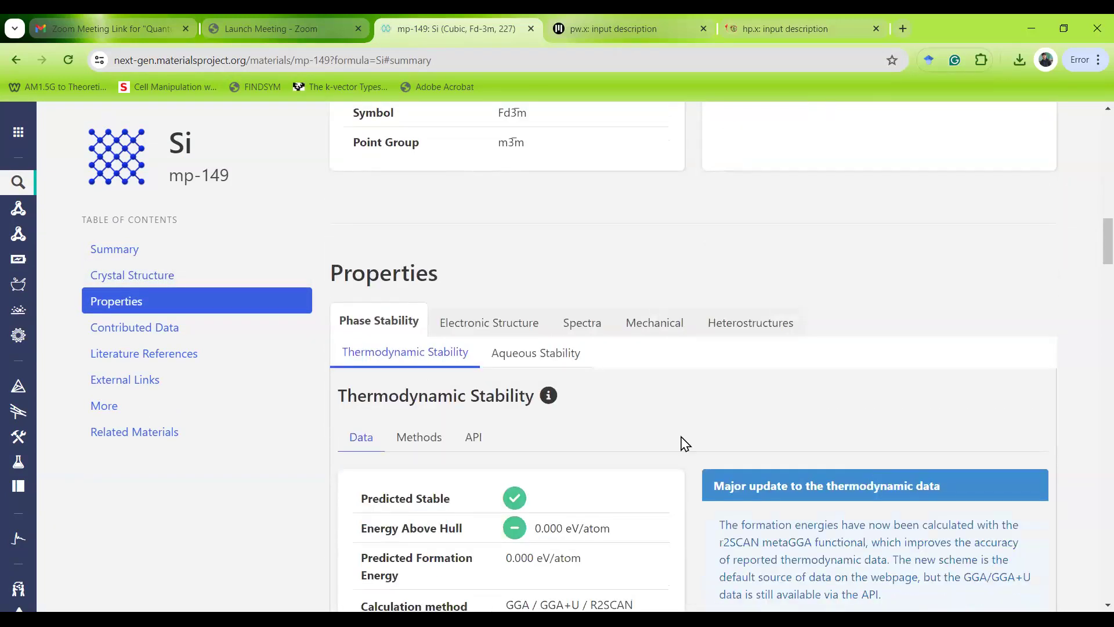
scroll(673, 432, "up", 8)
scroll(684, 395, "up", 6)
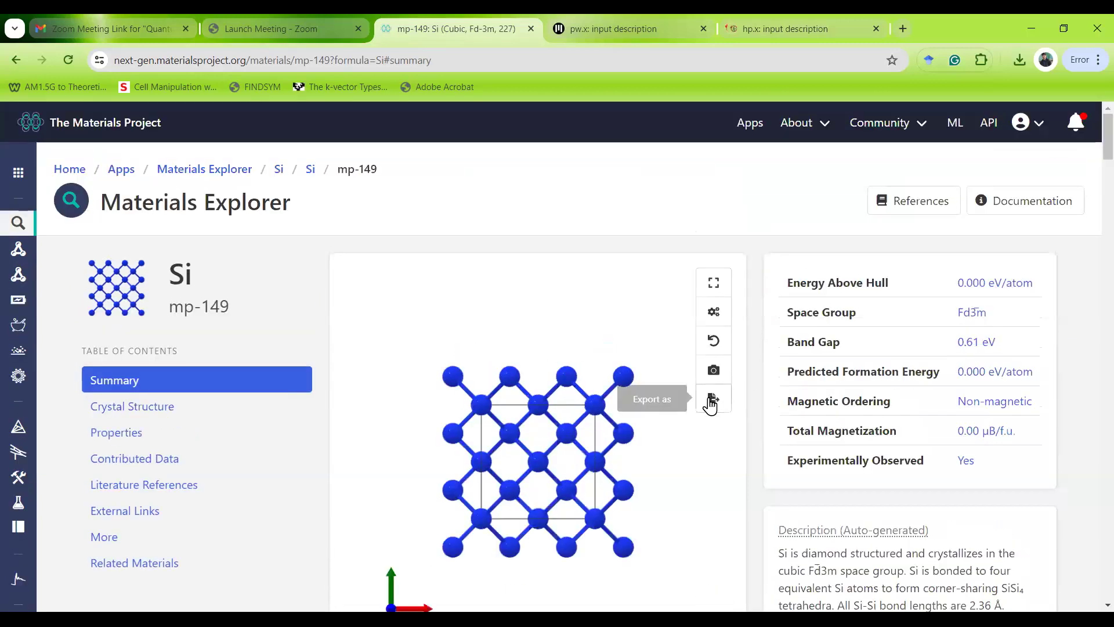
left_click(713, 399)
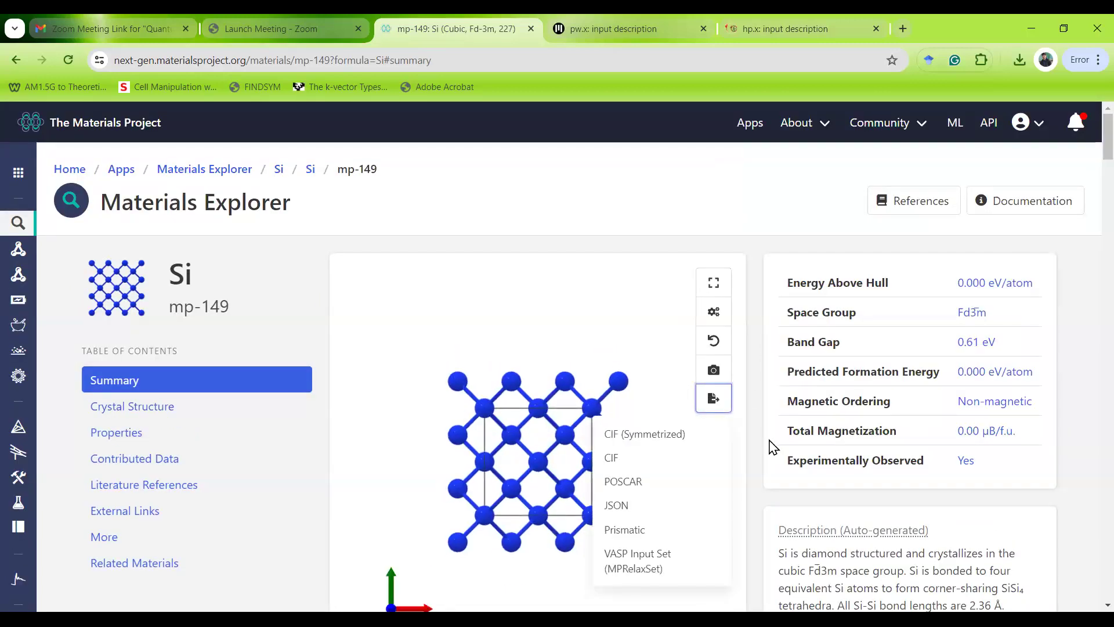
scroll(772, 447, "down", 4)
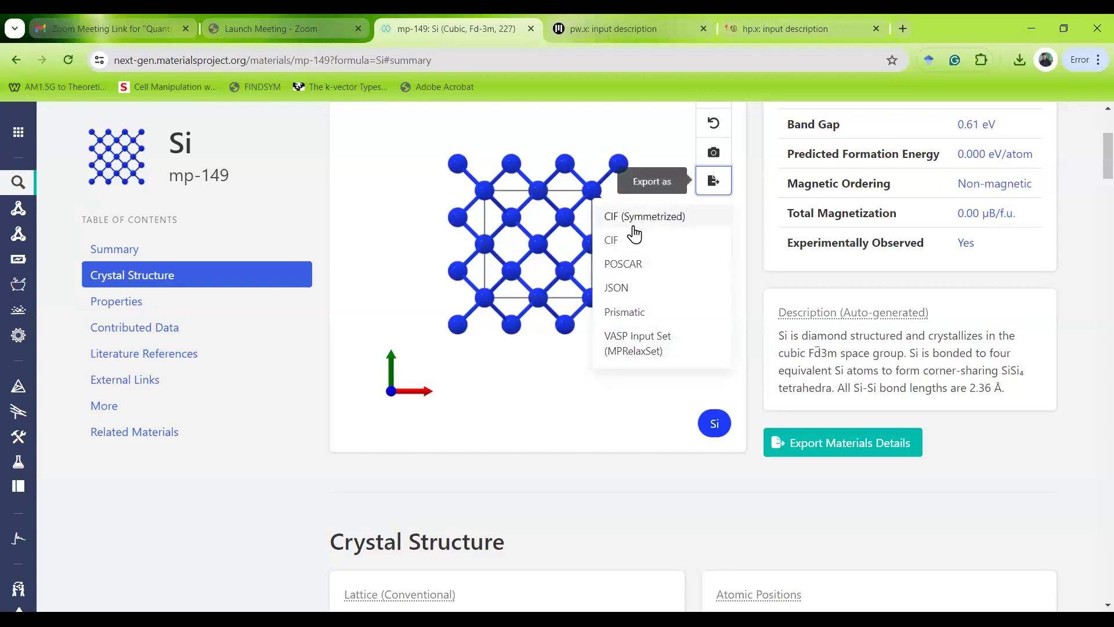
Go back from the mp-149 page to the Materials Explorer search for Si and look over the periodic table and results area.
left_click(16, 60)
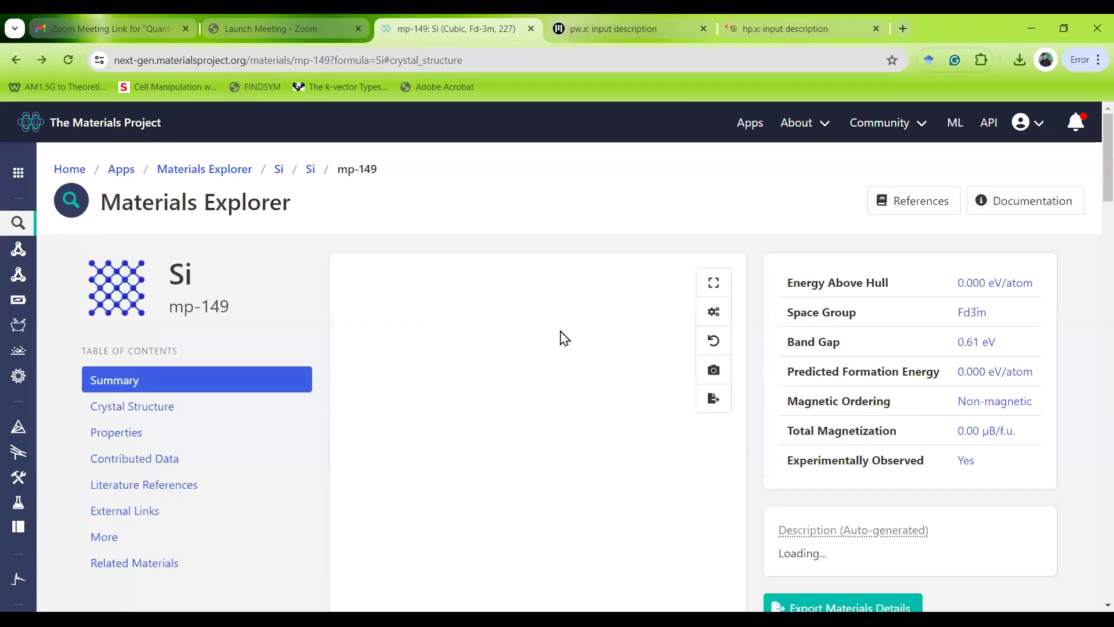
left_click(15, 60)
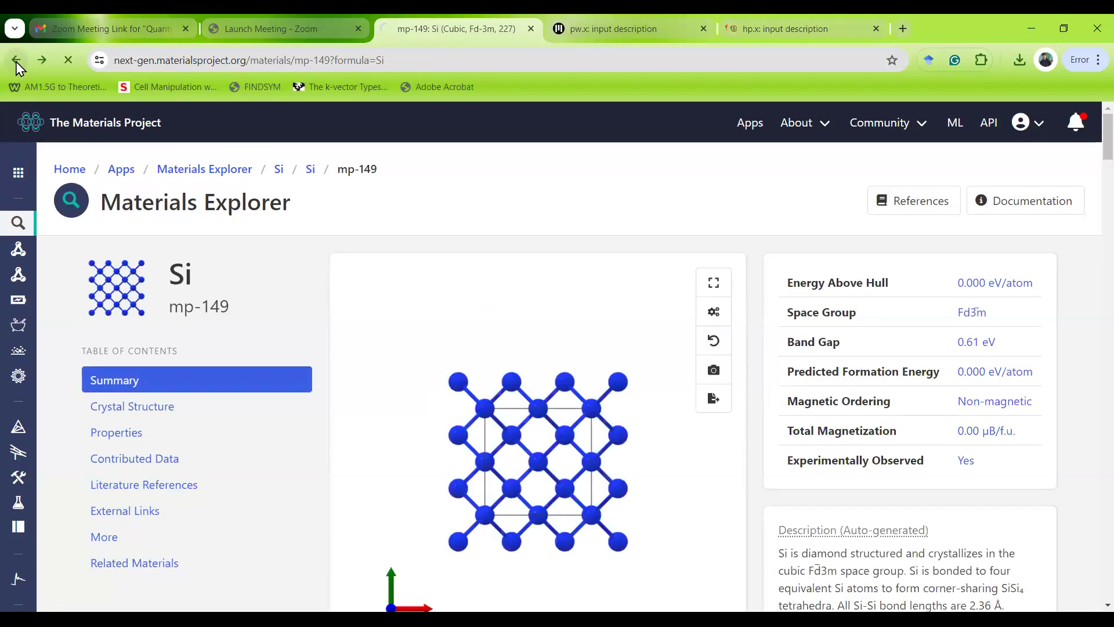
left_click(16, 60)
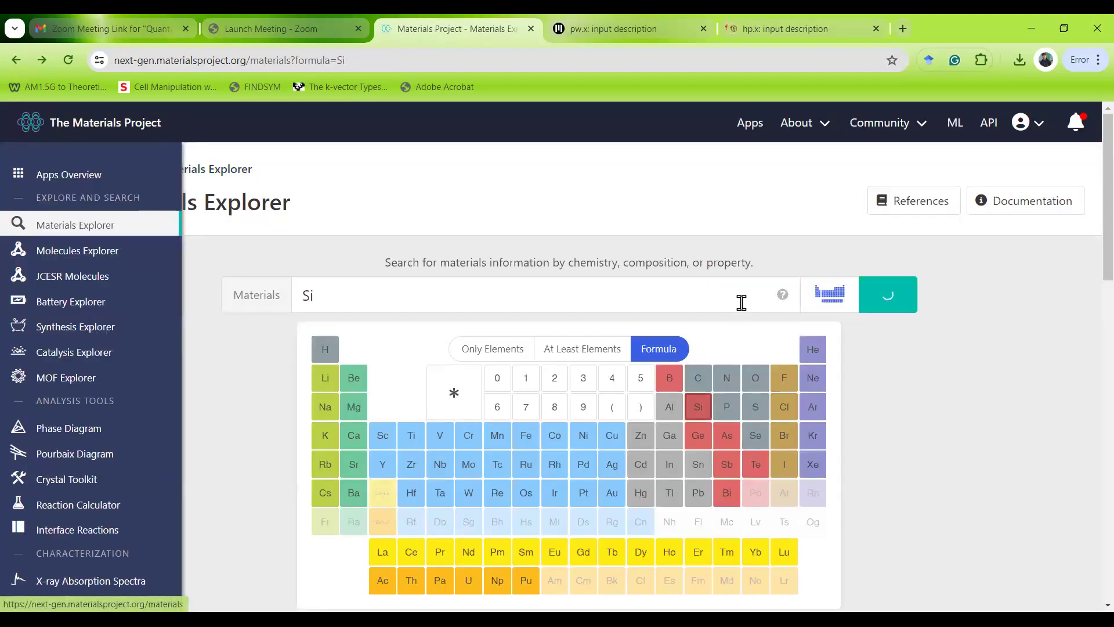
scroll(963, 386, "down", 1)
scroll(963, 388, "down", 1)
scroll(964, 388, "up", 1)
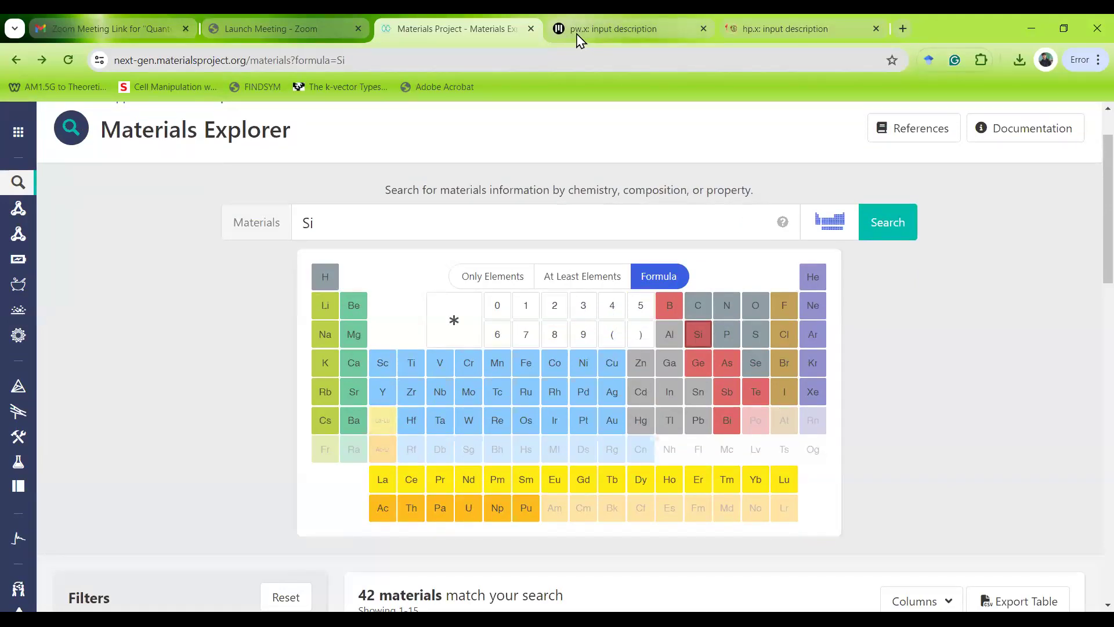
Open a new browser tab beside the Materials Project one and search Google for COD.
right_click(473, 35)
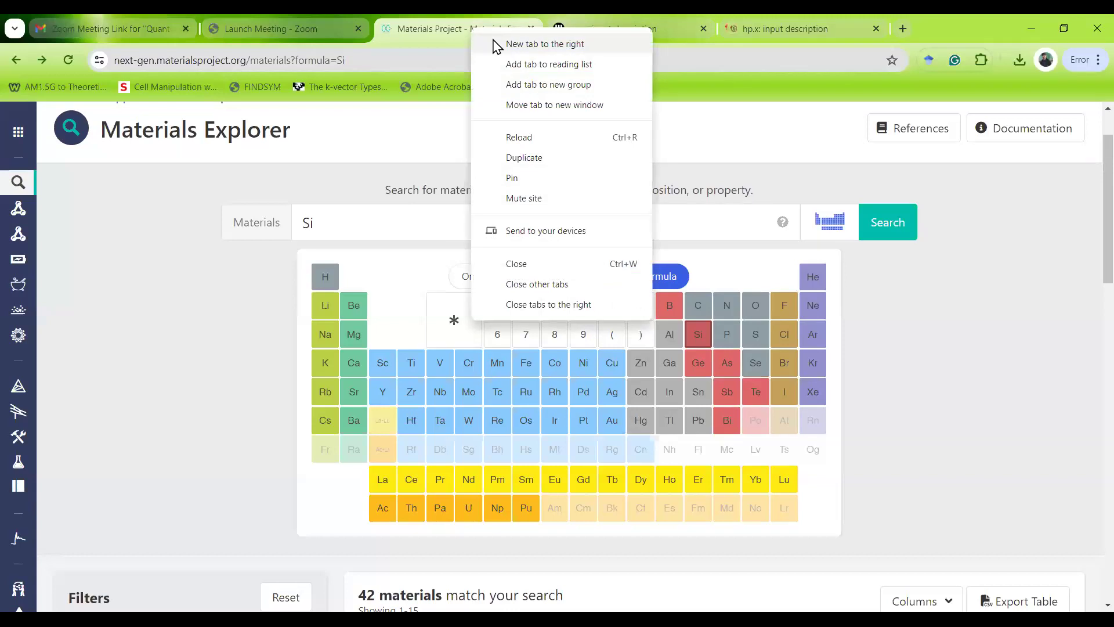
left_click(495, 42)
left_click(550, 58)
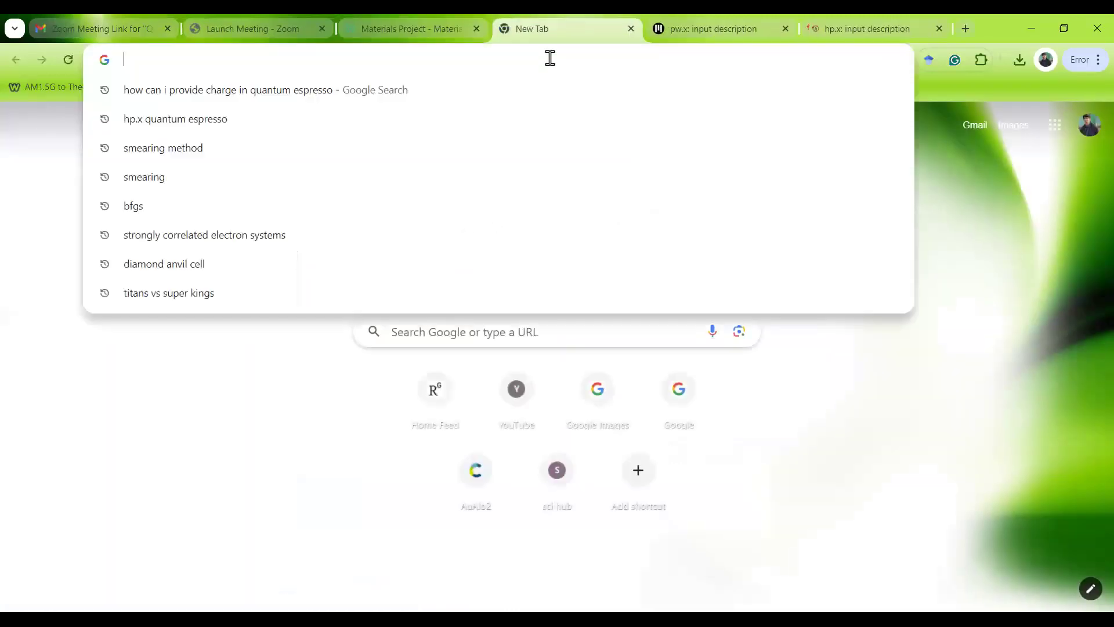
type("COD")
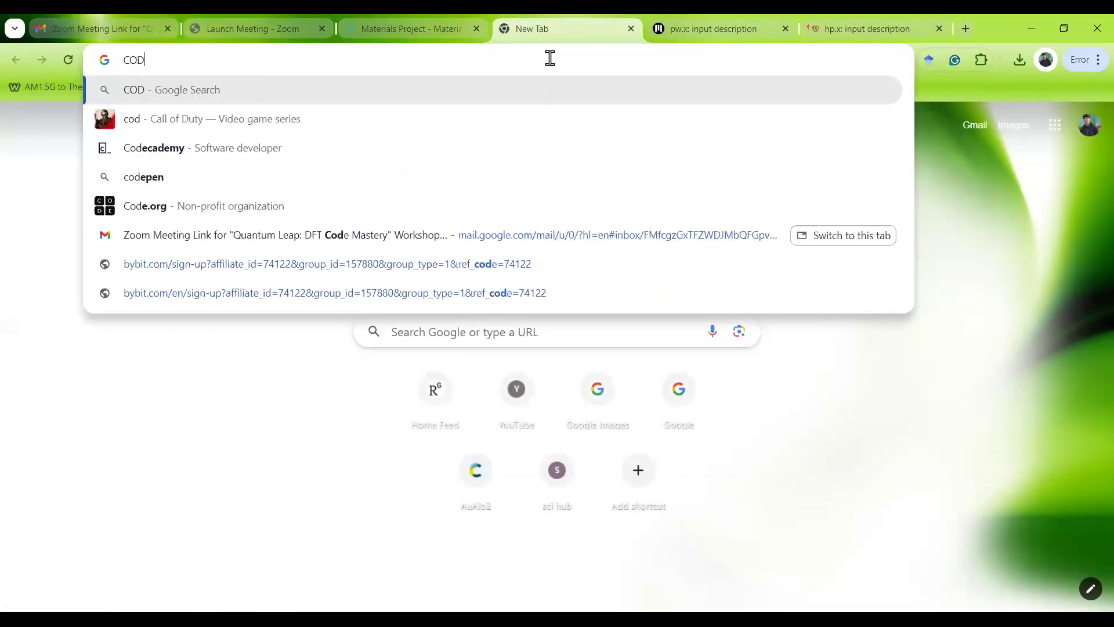
key("Return")
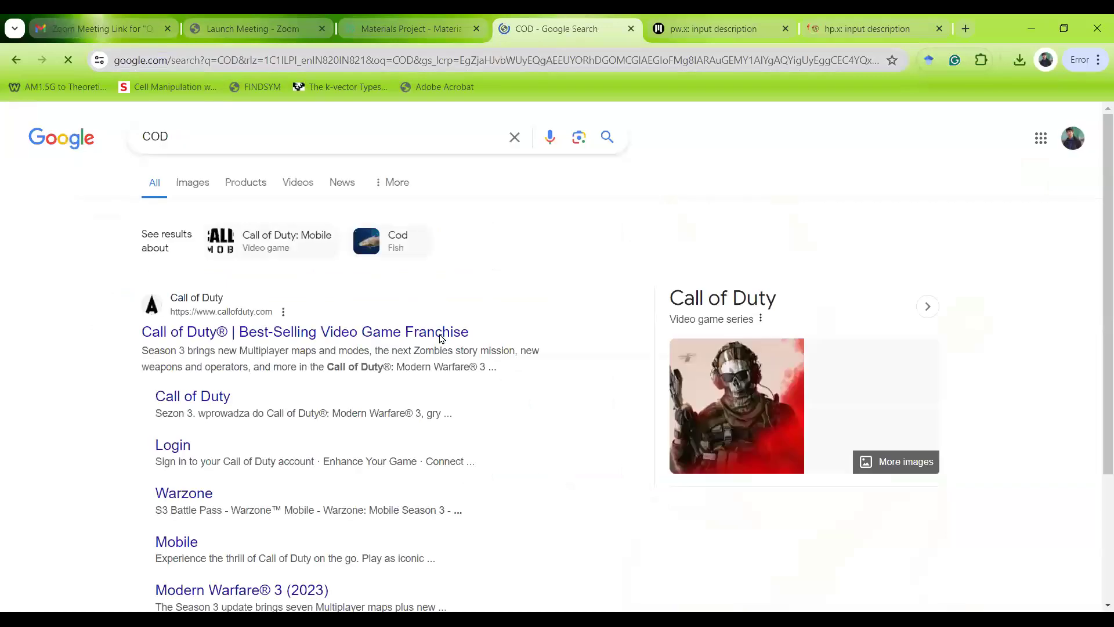
Replace the search with "crystallography open database" and open the Crystallography Open Database website.
left_click(339, 130)
key("BackSpace")
key("BackSpace")
key("BackSpace")
type("Cr")
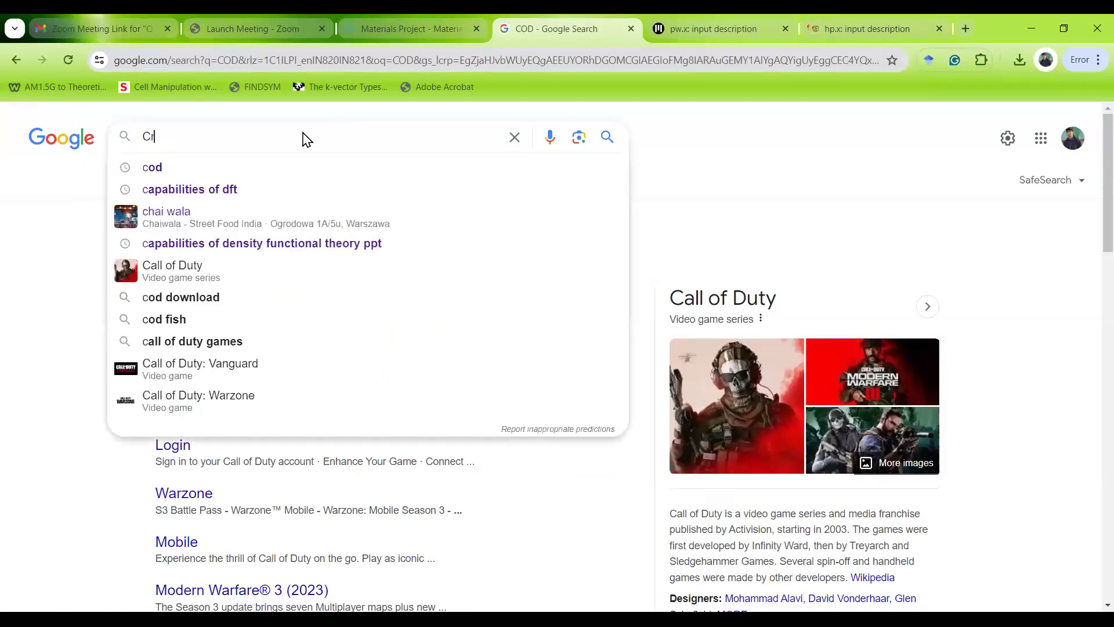
type("yst")
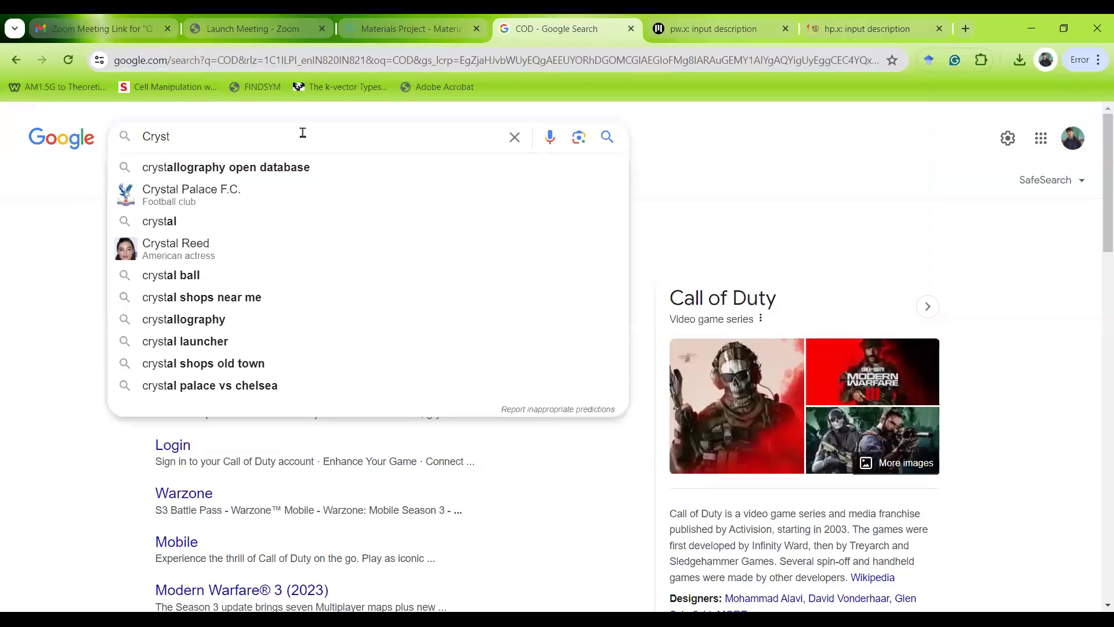
key("Down")
key("Return")
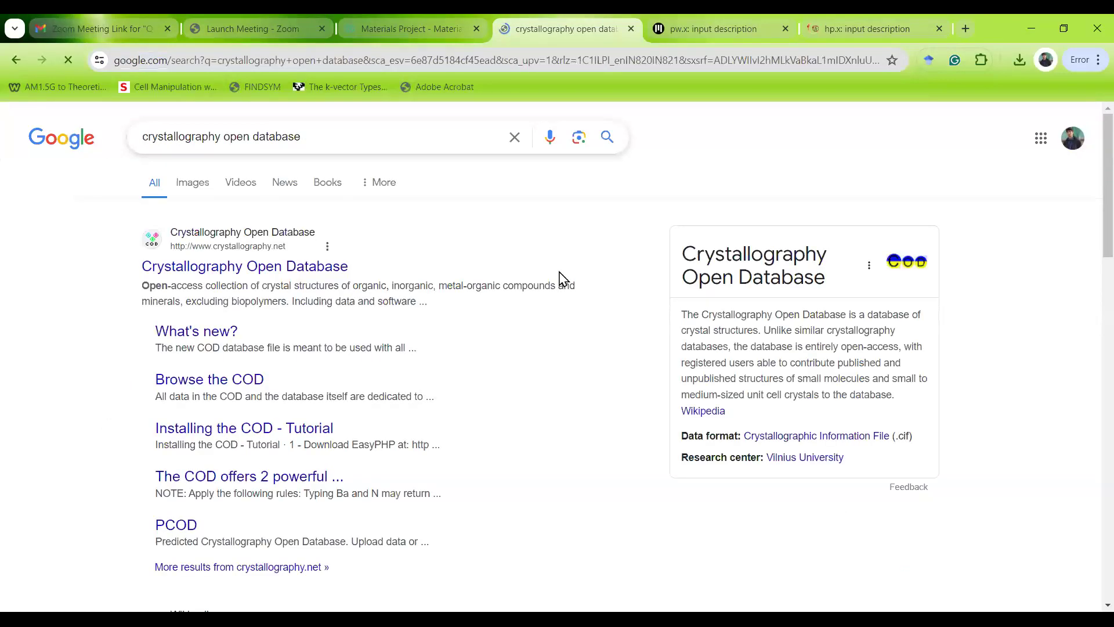
left_click(250, 280)
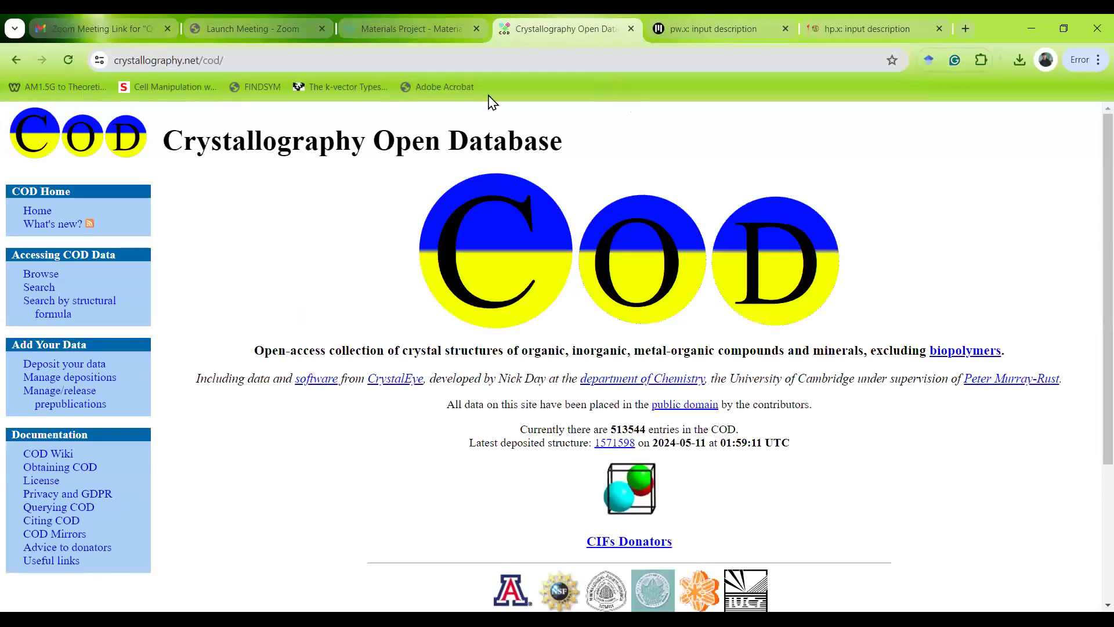
Return to the Materials Project page, search the Materials Explorer for MoS2 and look over the matching materials.
left_click(422, 39)
left_click(585, 35)
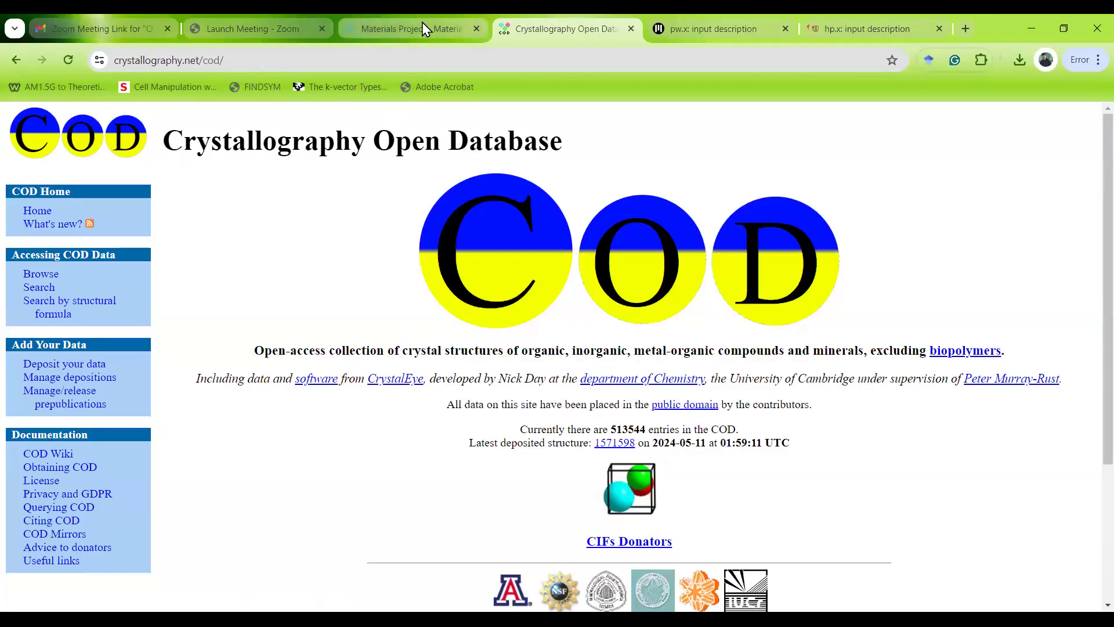
left_click(428, 36)
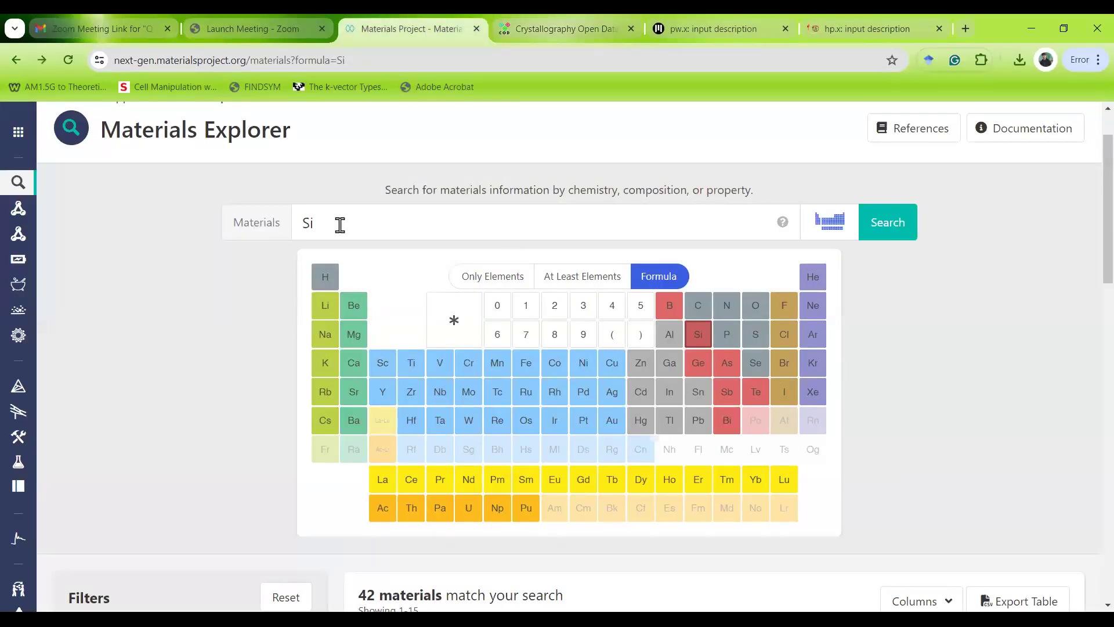
double_click(292, 223)
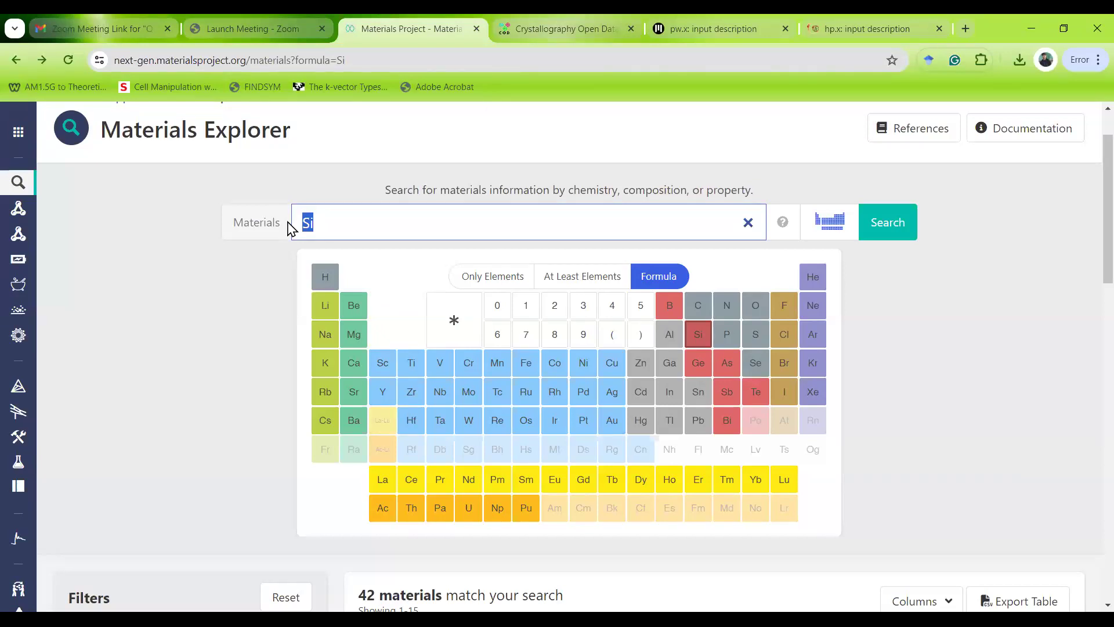
type("MoS")
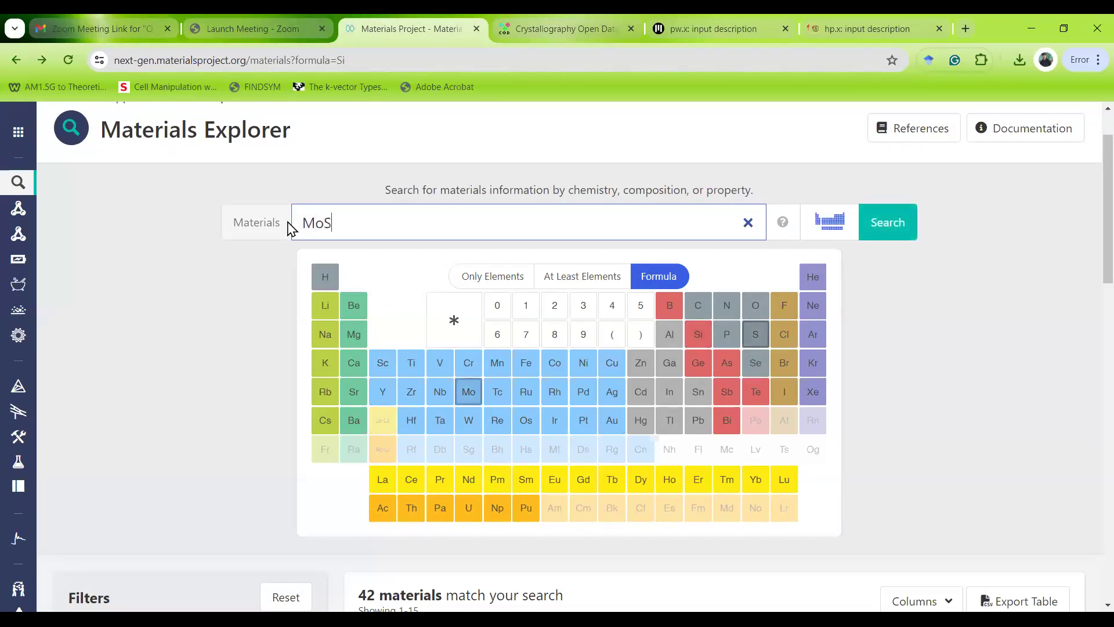
type("2")
key("Return")
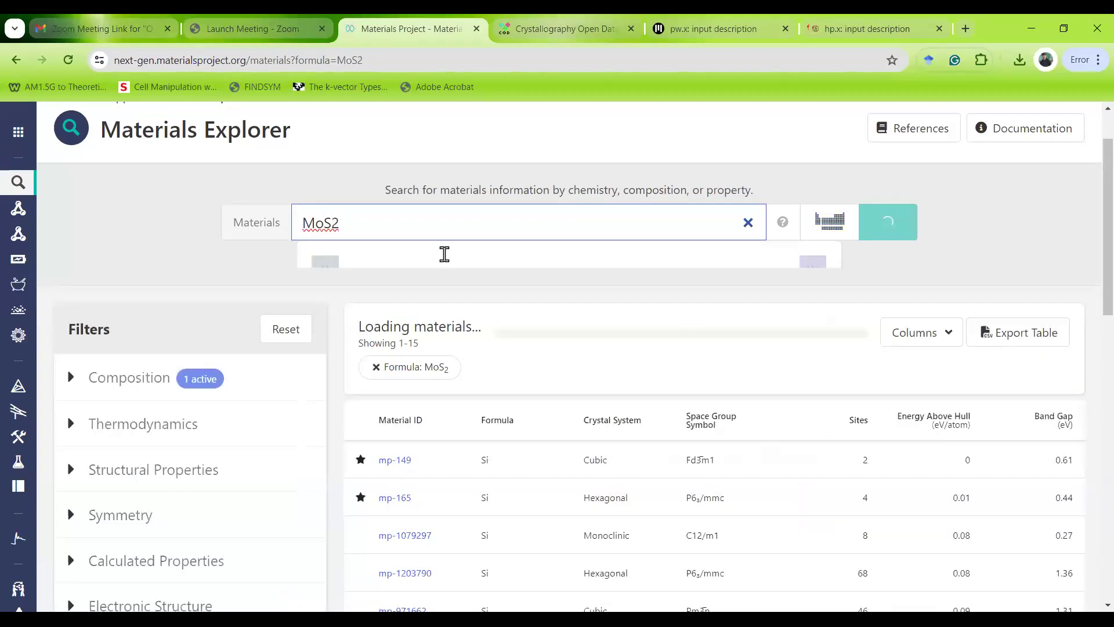
scroll(522, 412, "down", 10)
scroll(558, 388, "up", 7)
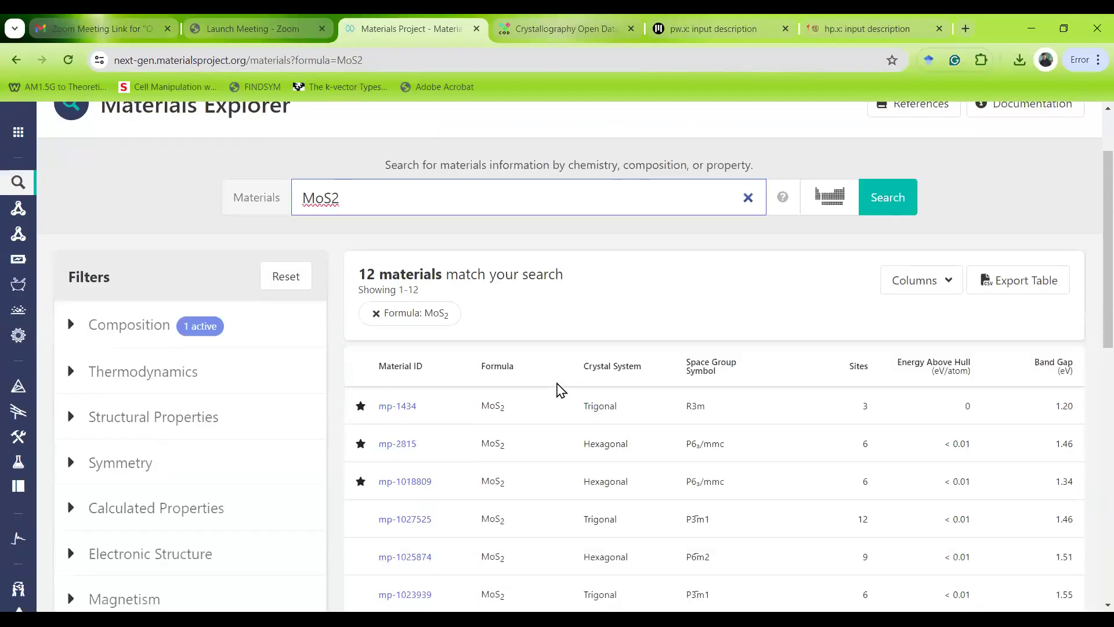
scroll(690, 447, "down", 4)
scroll(511, 314, "up", 4)
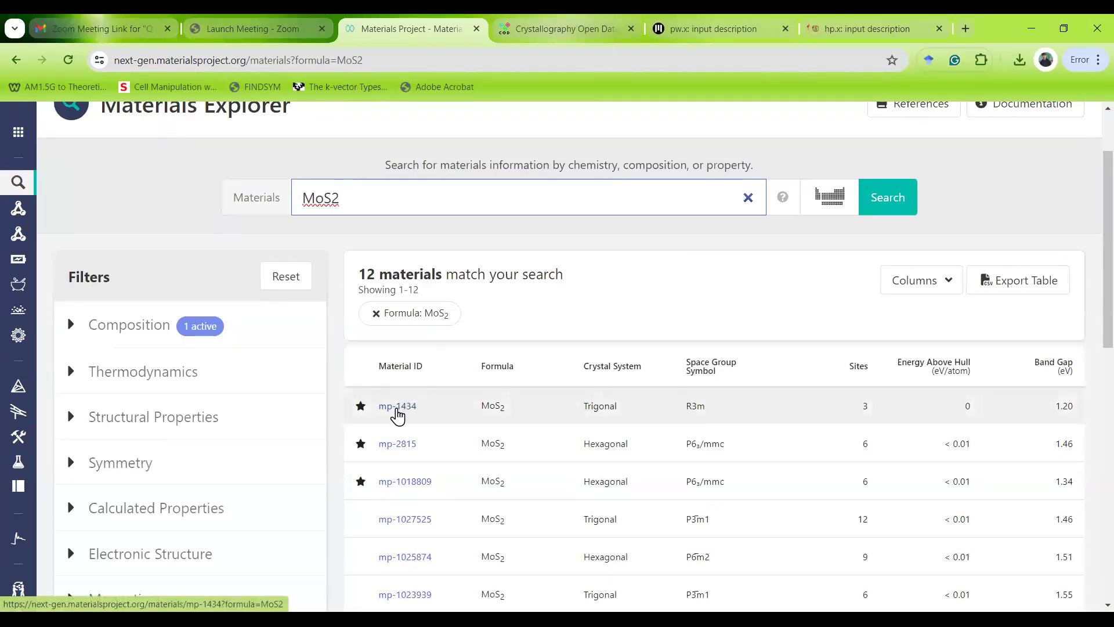
Open the MoS2 entry mp-1434 and rotate its crystal structure to view the stacked layers from the side.
left_click(406, 408)
scroll(420, 471, "down", 1)
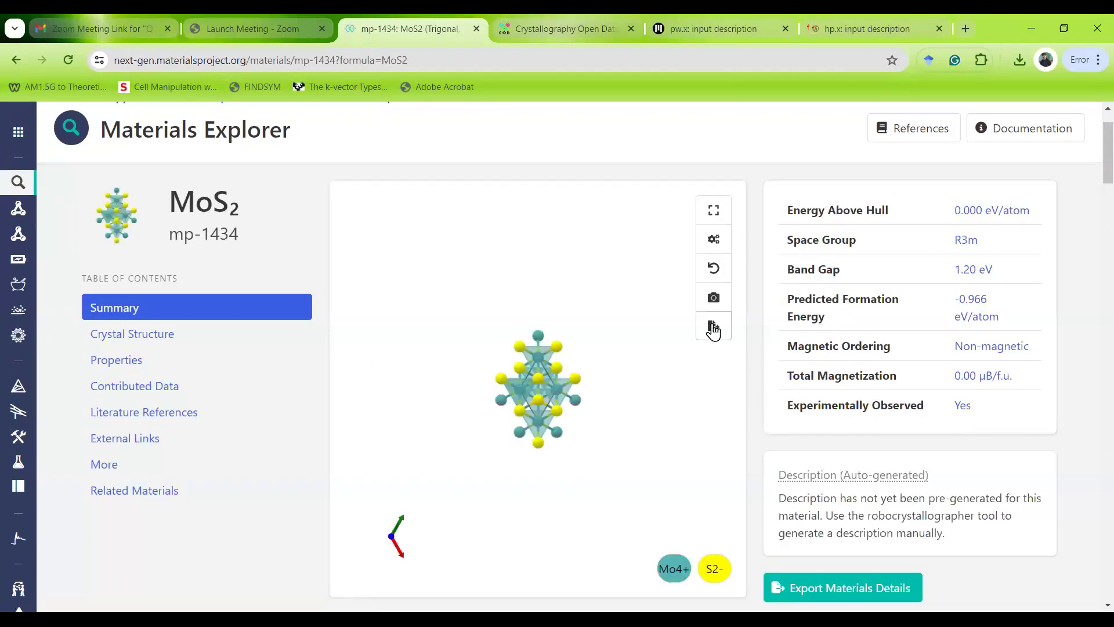
left_click_drag(621, 398, 586, 251)
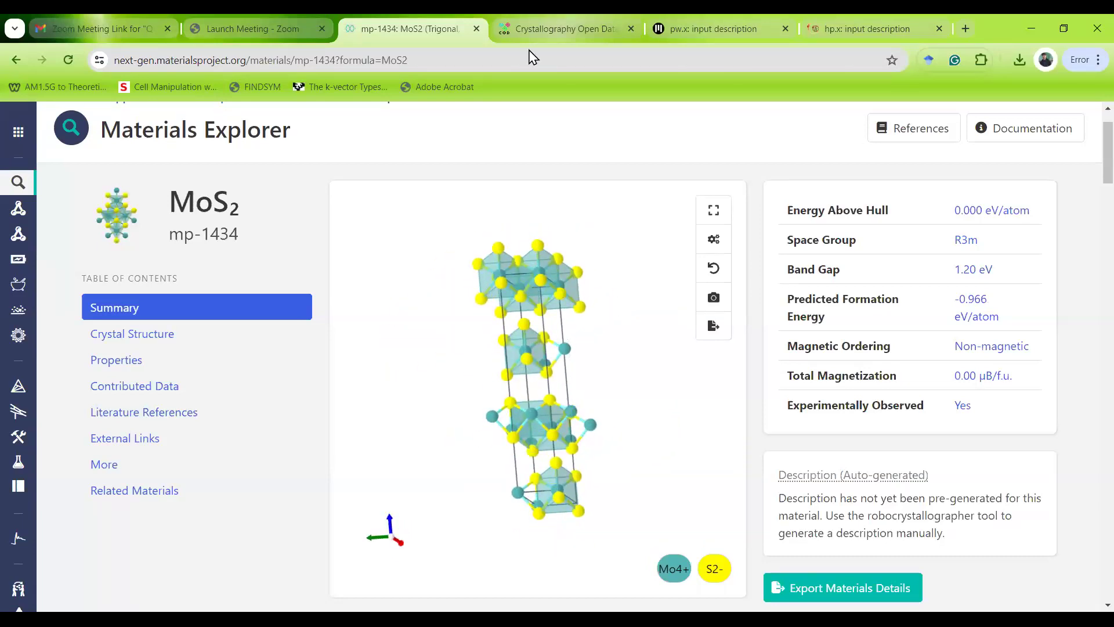
left_click(545, 30)
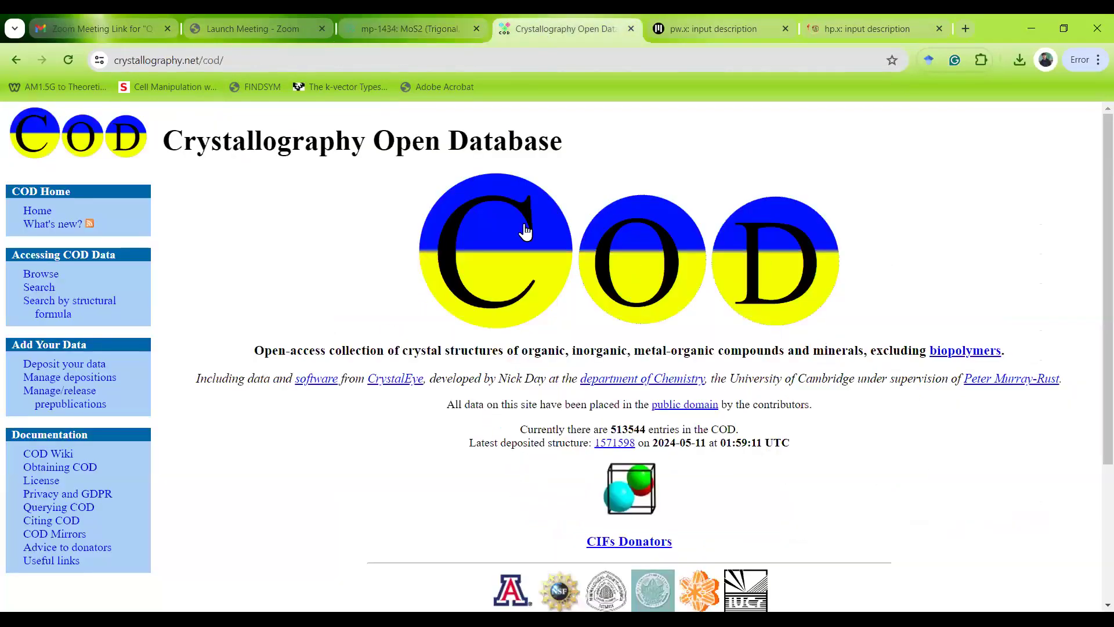
left_click(412, 25)
left_click(525, 35)
left_click(436, 31)
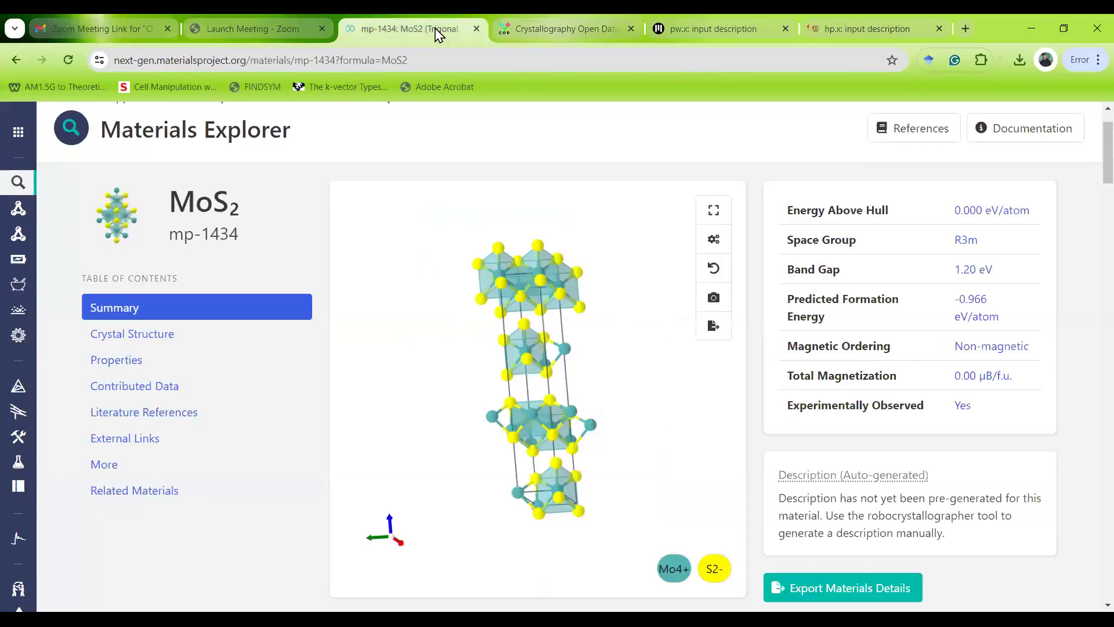
right_click(545, 34)
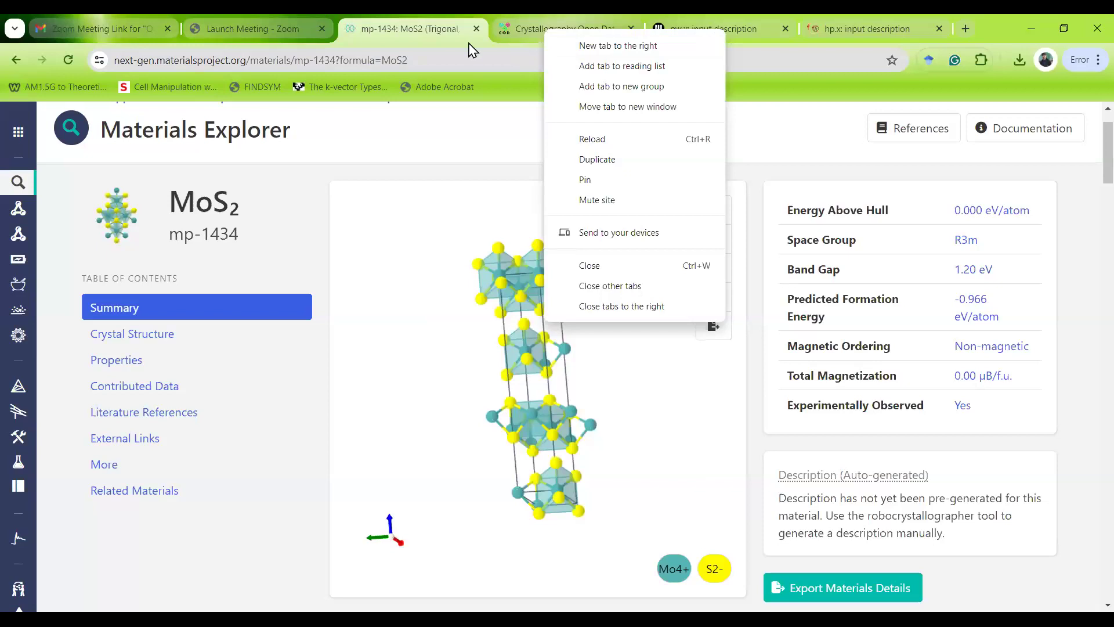
left_click(526, 32)
left_click(441, 28)
left_click(551, 31)
left_click(411, 32)
left_click(564, 32)
left_click(351, 31)
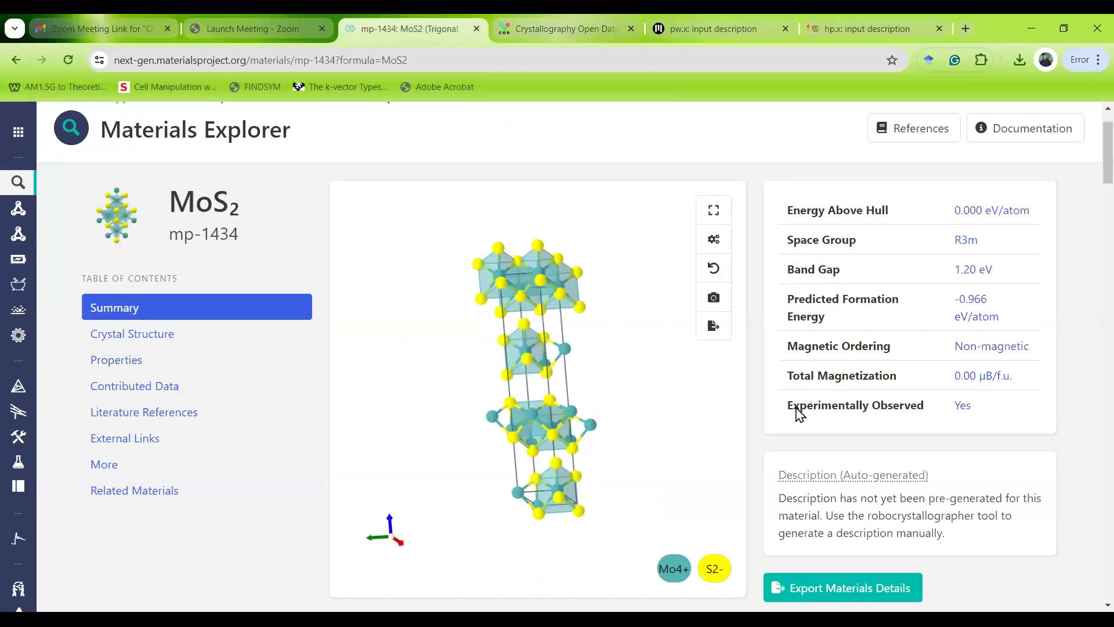
scroll(926, 468, "down", 3)
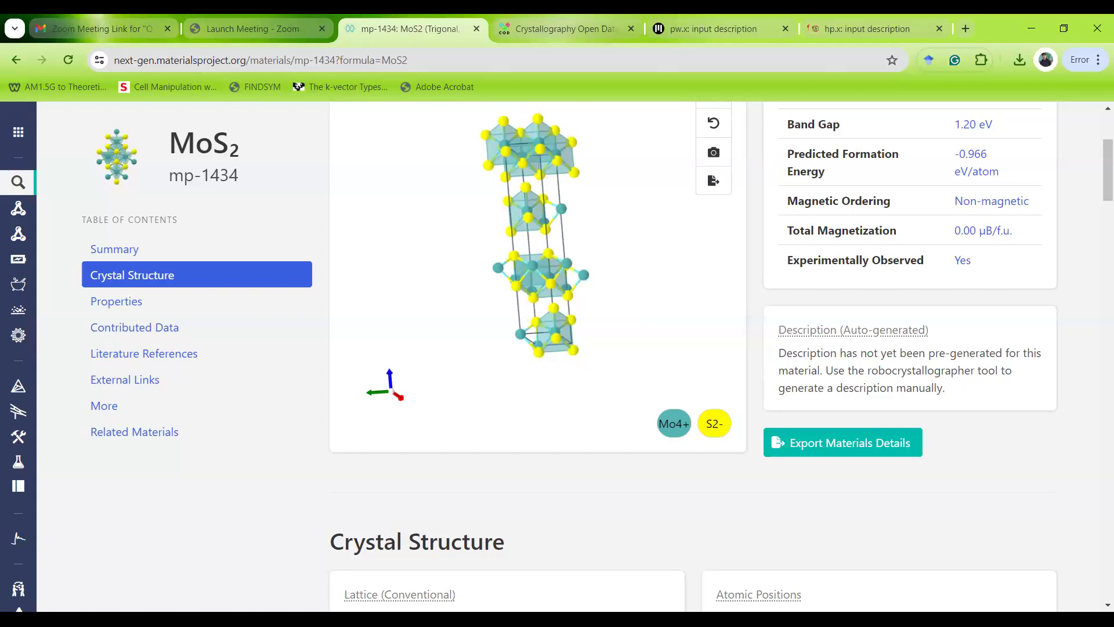
Switch to BURAI, open the Si_2 project from the saved projects and select the first atom in its atomic configuration.
key("alt+Tab")
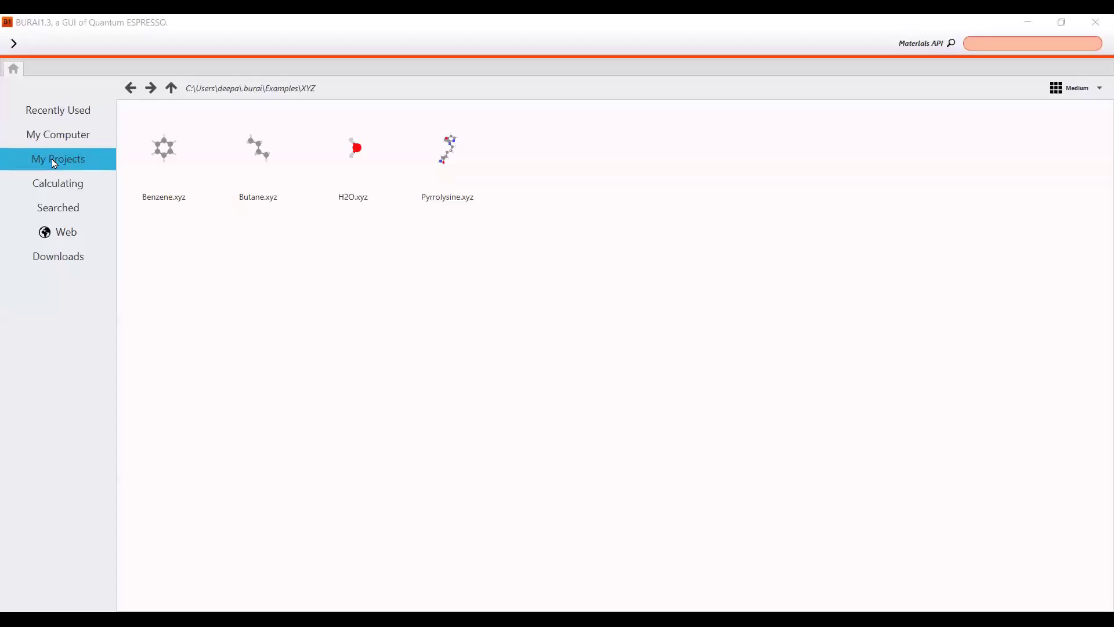
left_click(53, 163)
double_click(248, 179)
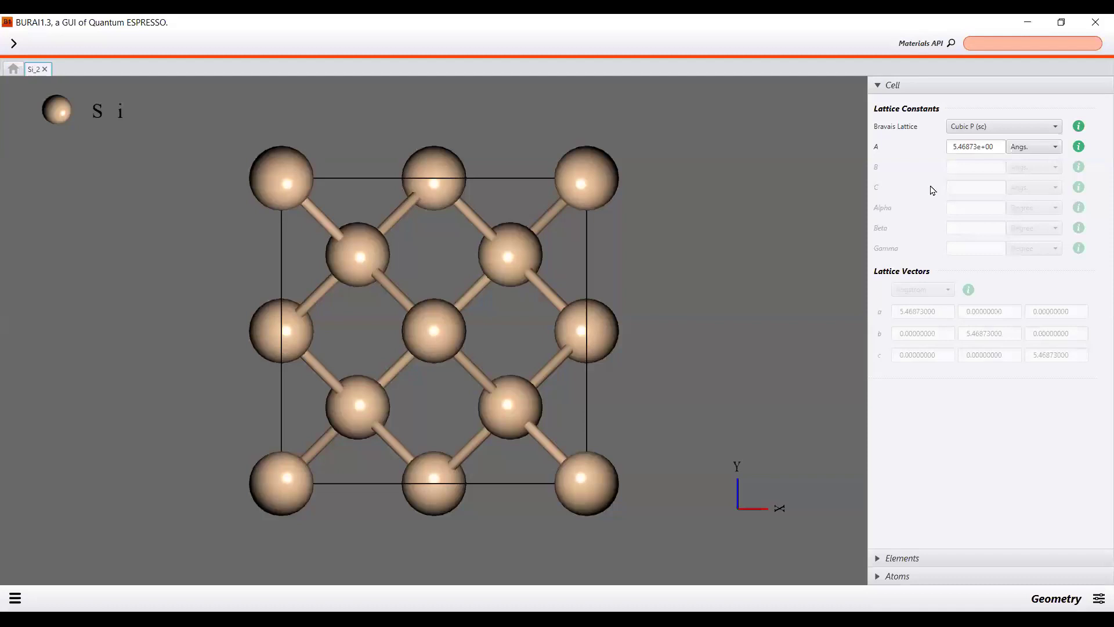
left_click(1088, 600)
left_click(1087, 492)
left_click(911, 111)
left_click(931, 574)
left_click(910, 204)
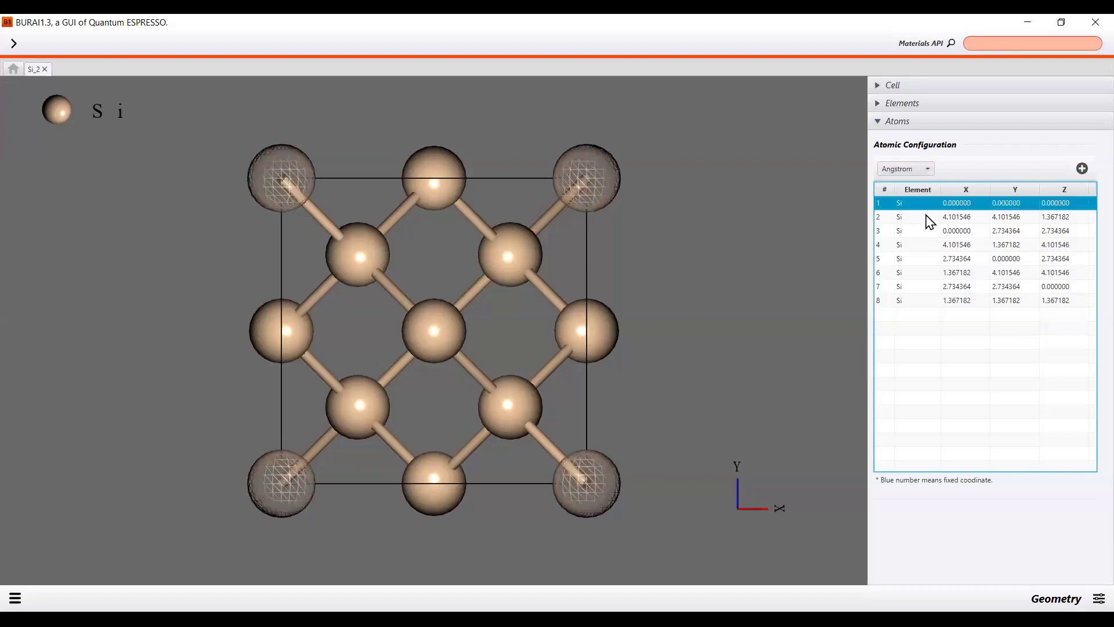
left_click(911, 206)
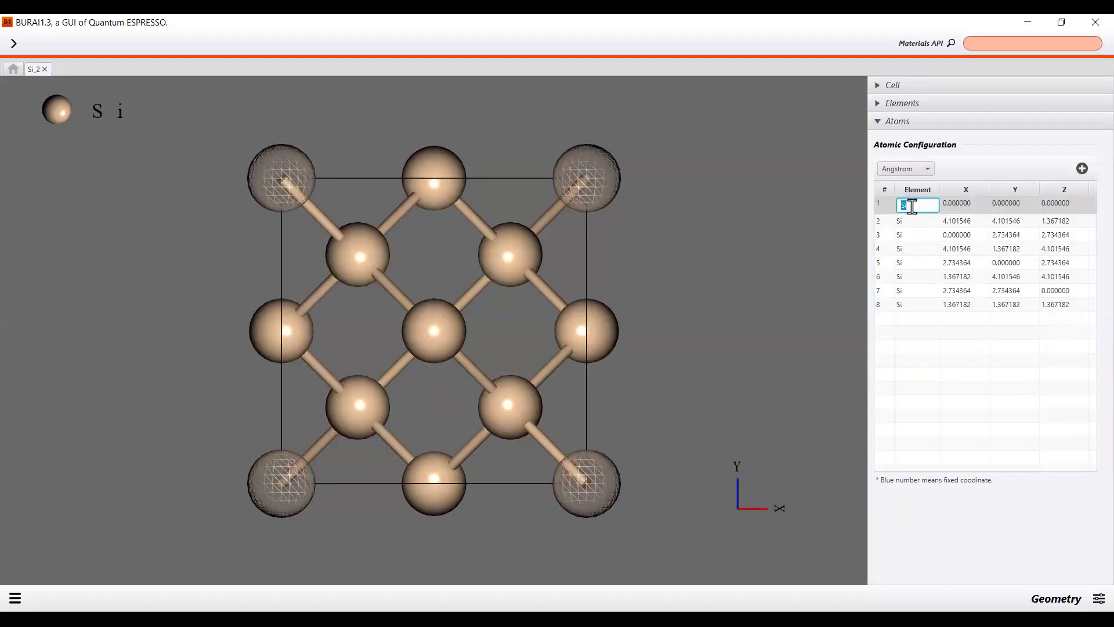
type("Ge")
left_click(958, 207)
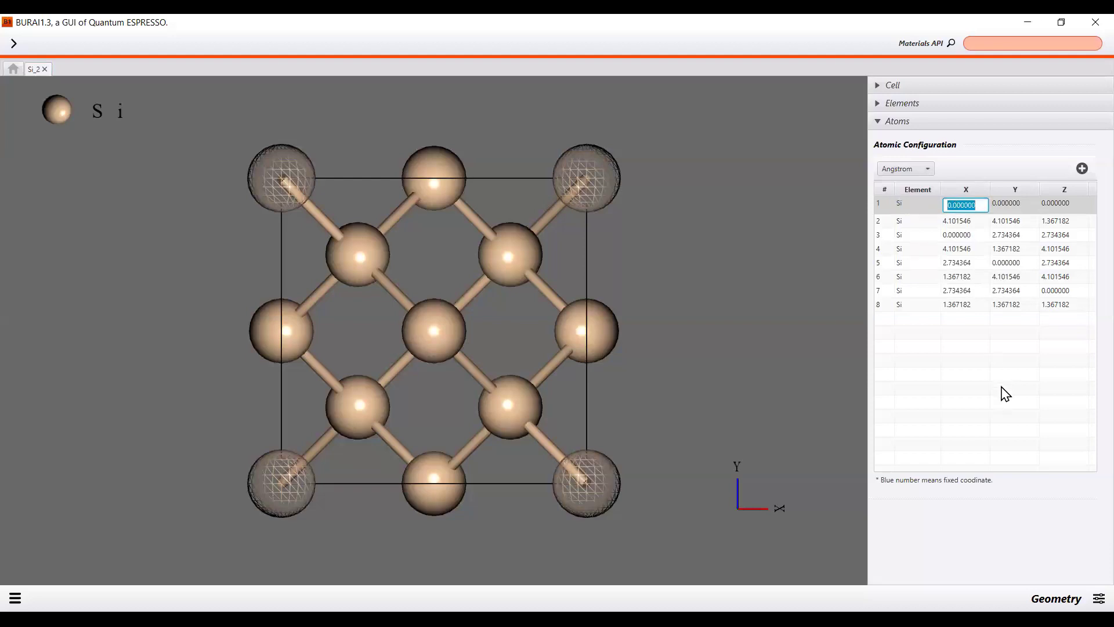
left_click(998, 391)
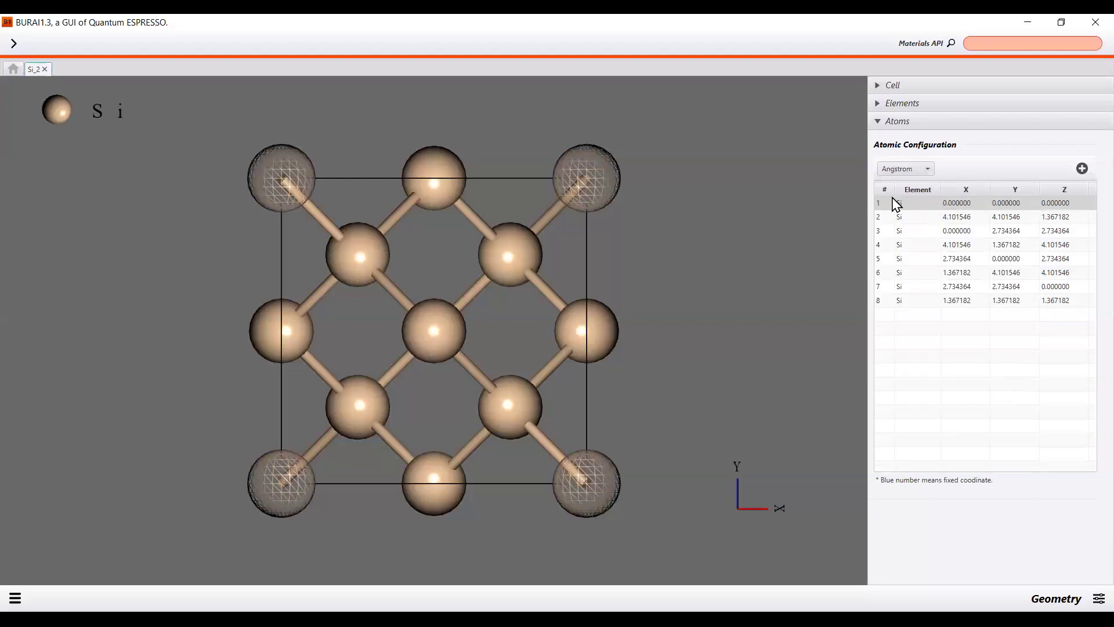
Change the element of atom 1 at the origin to Ge and view the substituted structure at an angle.
left_click(911, 205)
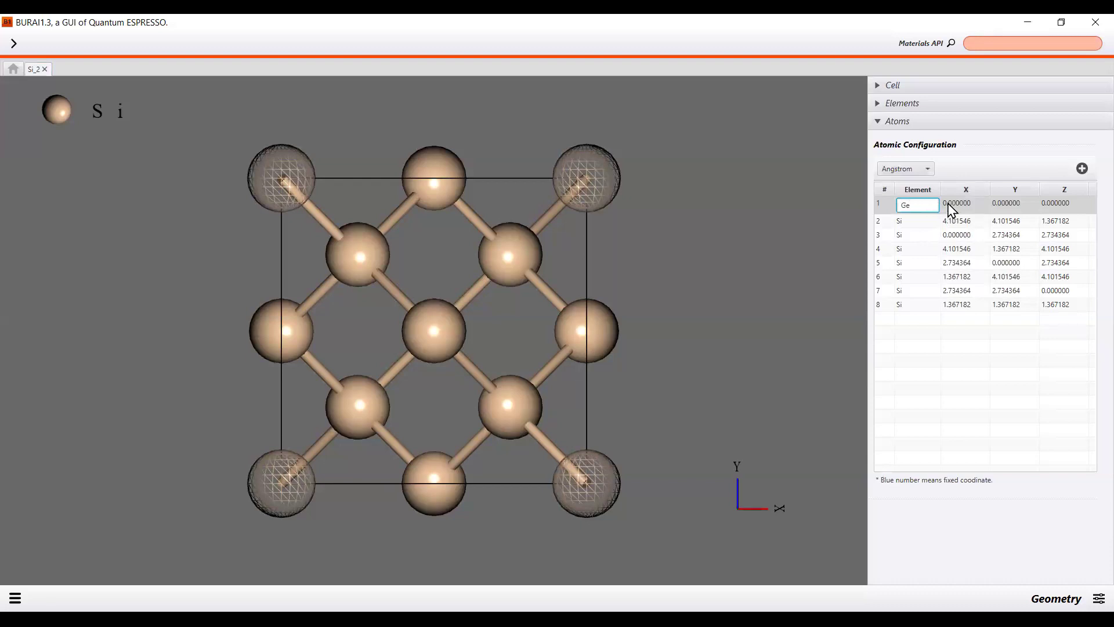
key("Return")
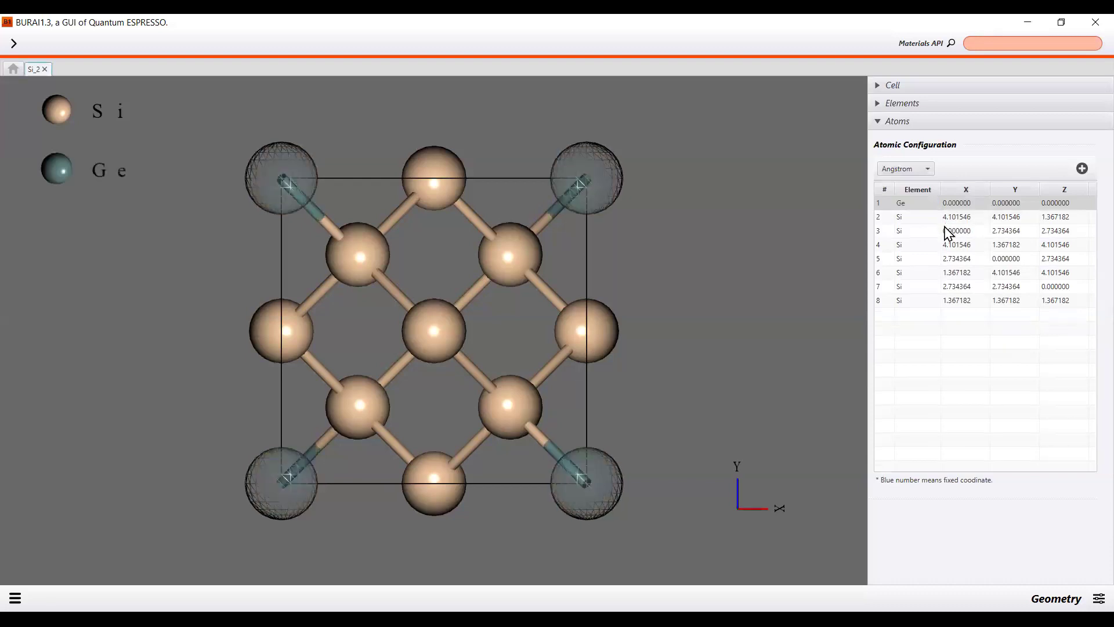
left_click_drag(454, 256, 503, 246)
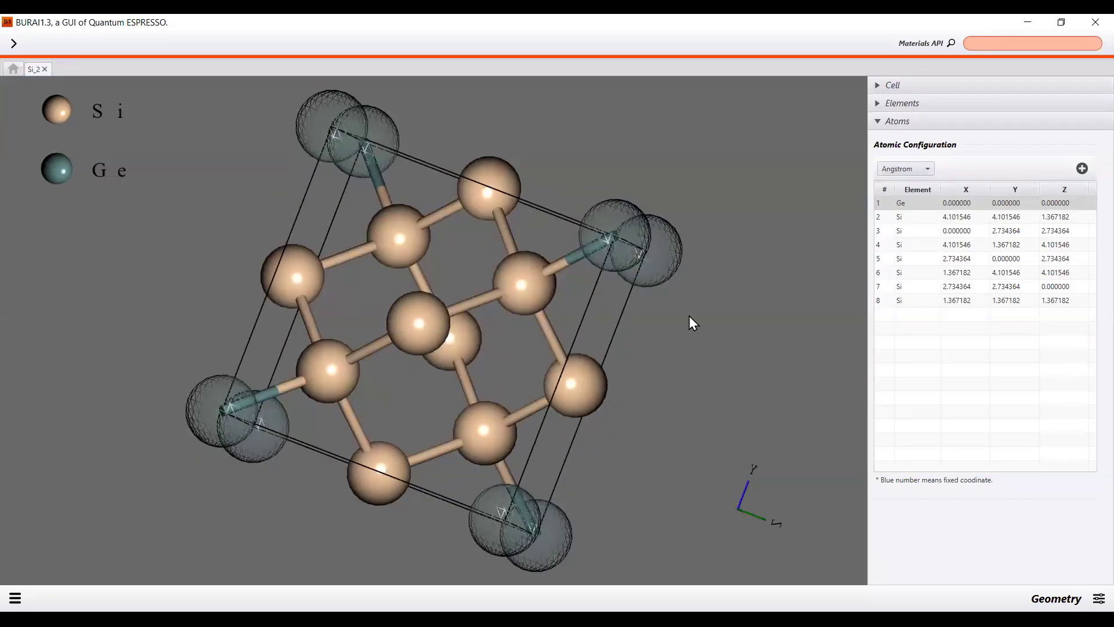
scroll(690, 318, "up", 2)
scroll(689, 318, "down", 4)
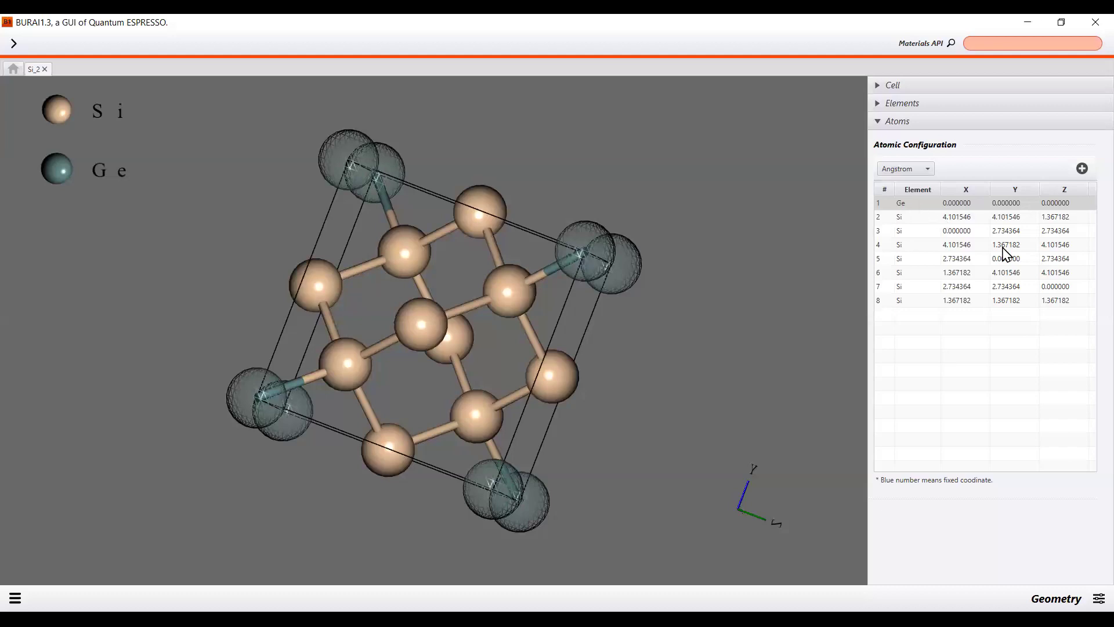
Review the cell's lattice constants and the pseudopotentials assigned to Si and Ge, leaving the pseudopotential selection unchanged.
left_click(912, 91)
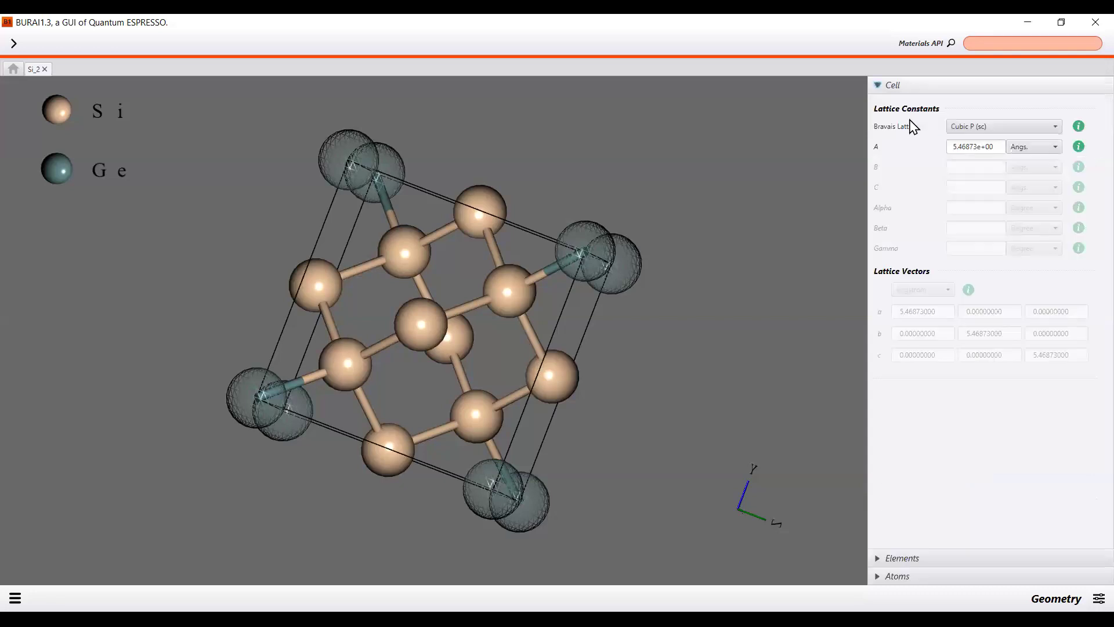
left_click(917, 558)
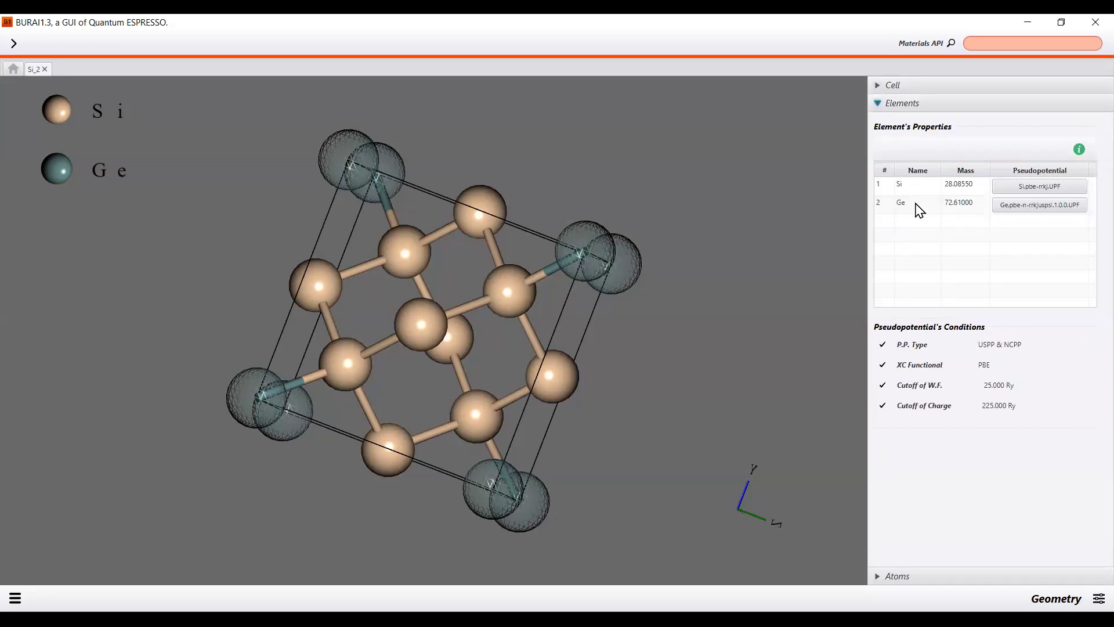
left_click(1088, 192)
left_click(1071, 204)
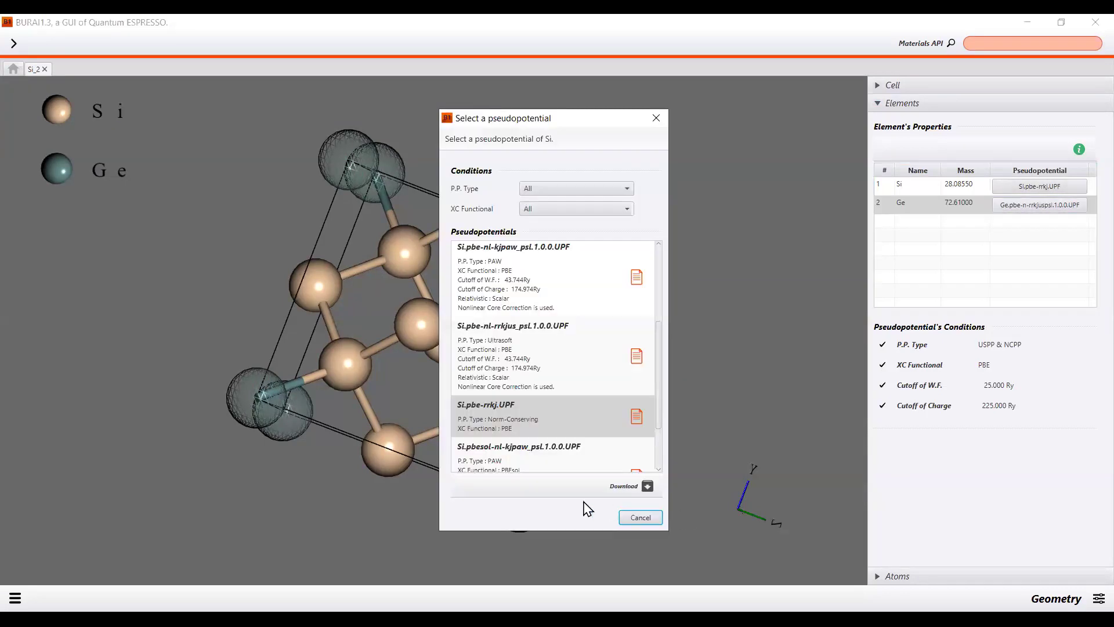
left_click(929, 459)
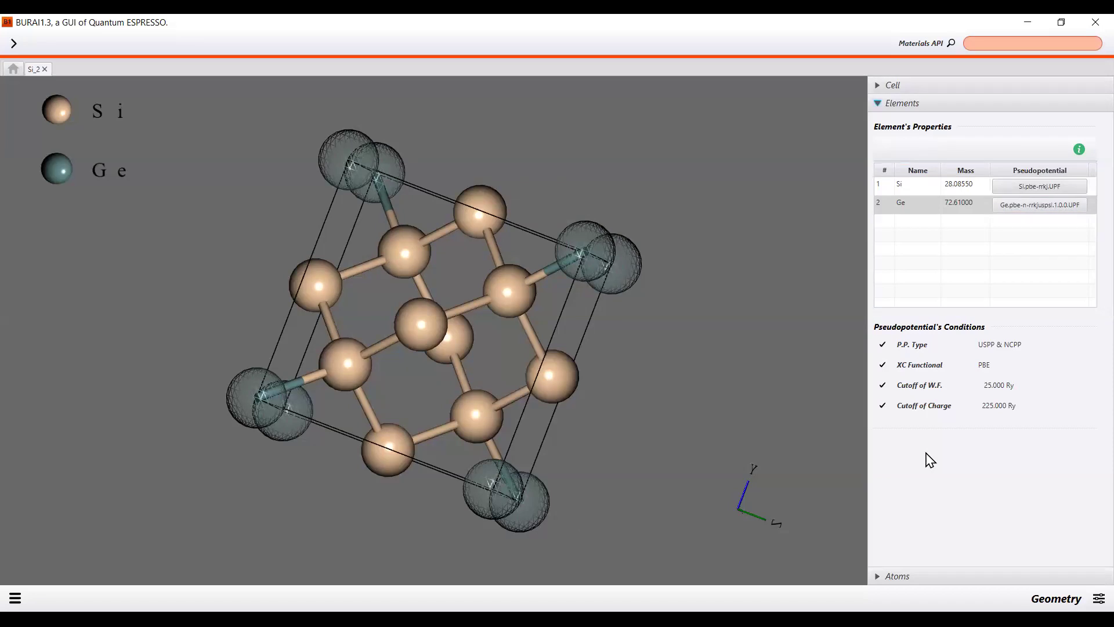
left_click_drag(597, 381, 526, 377)
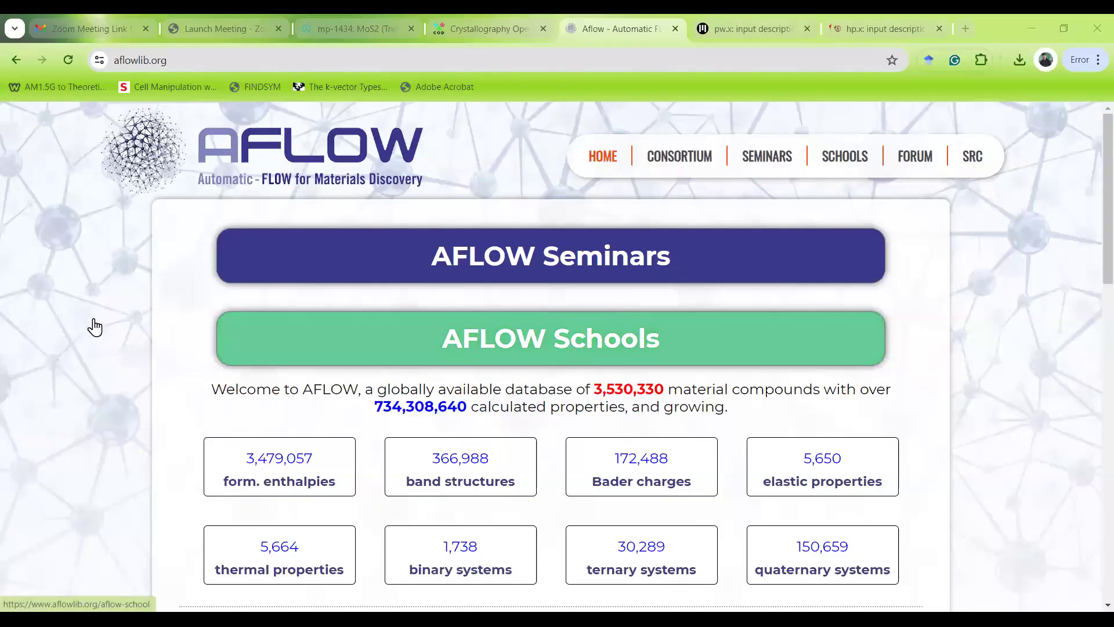
On the AFLOW website in the browser, read the welcome text about the material compounds and calculated properties it offers.
scroll(627, 388, "down", 1)
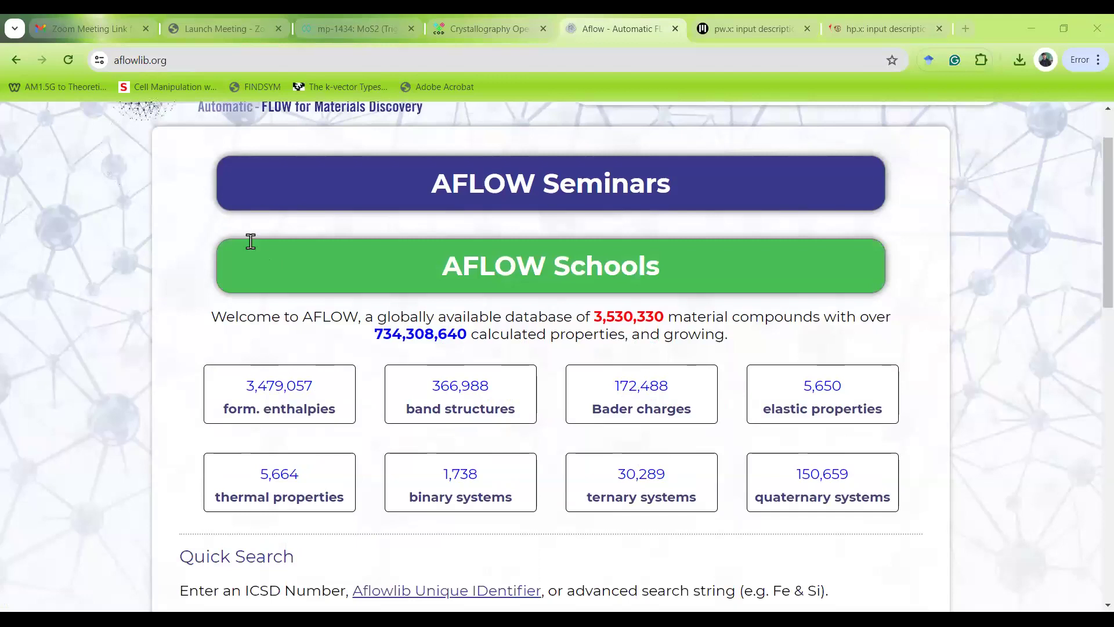
scroll(251, 241, "down", 1)
left_click_drag(365, 244, 663, 249)
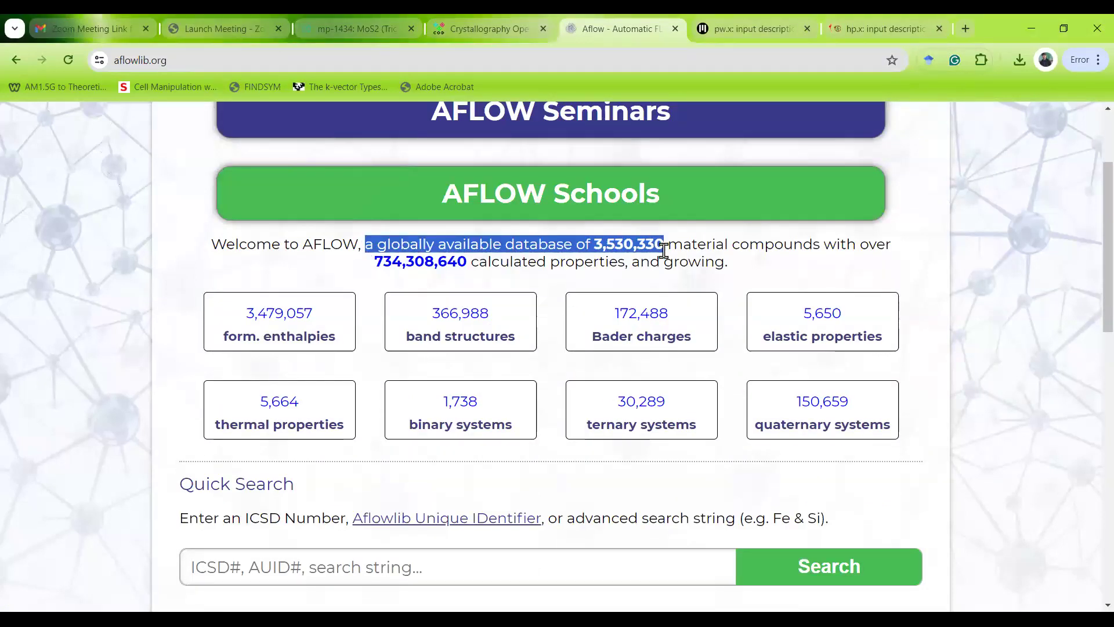
left_click(592, 246)
left_click_drag(592, 246, 915, 244)
left_click_drag(538, 262, 713, 261)
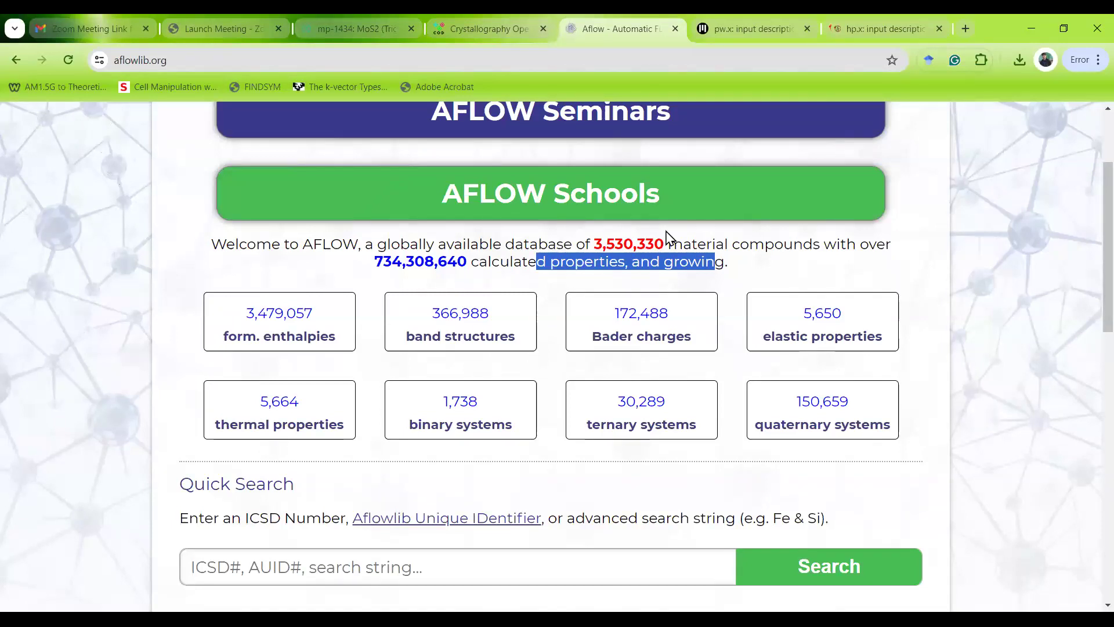
left_click(777, 250)
Revisit the Materials Project and Crystallography Open Database pages and return to the beginning of the AFLOW home page.
left_click(386, 32)
left_click(469, 40)
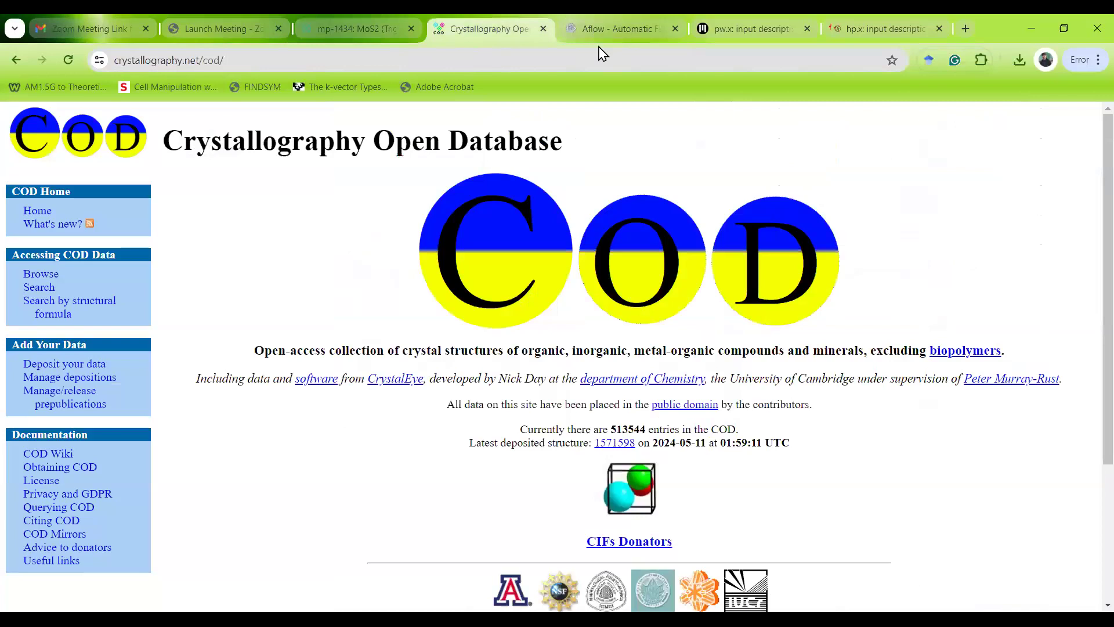
left_click(598, 43)
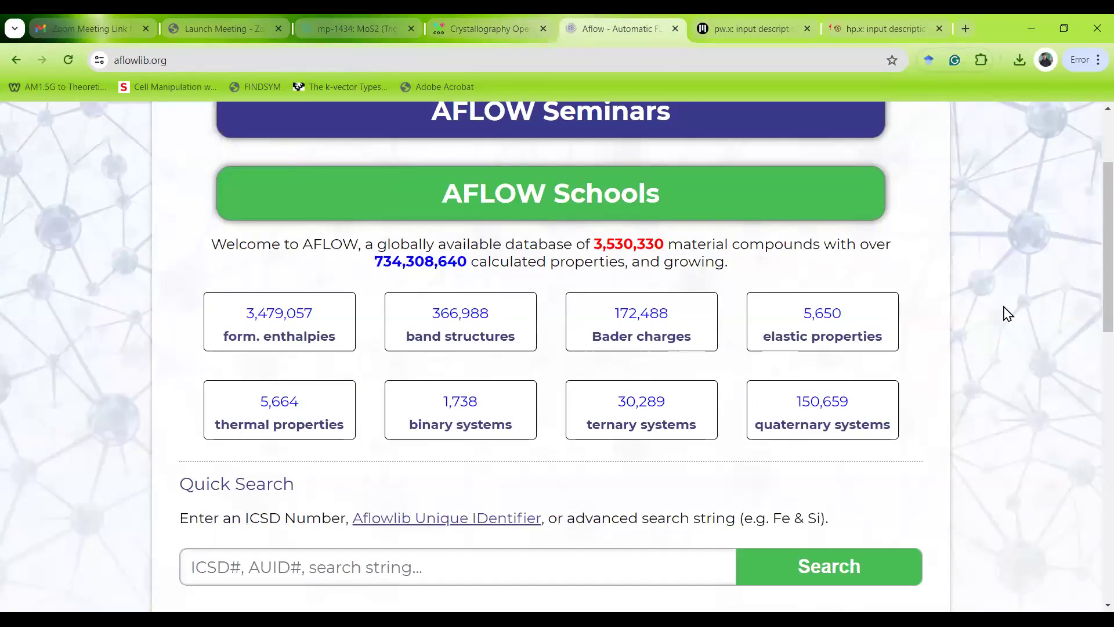
scroll(1008, 314, "up", 1)
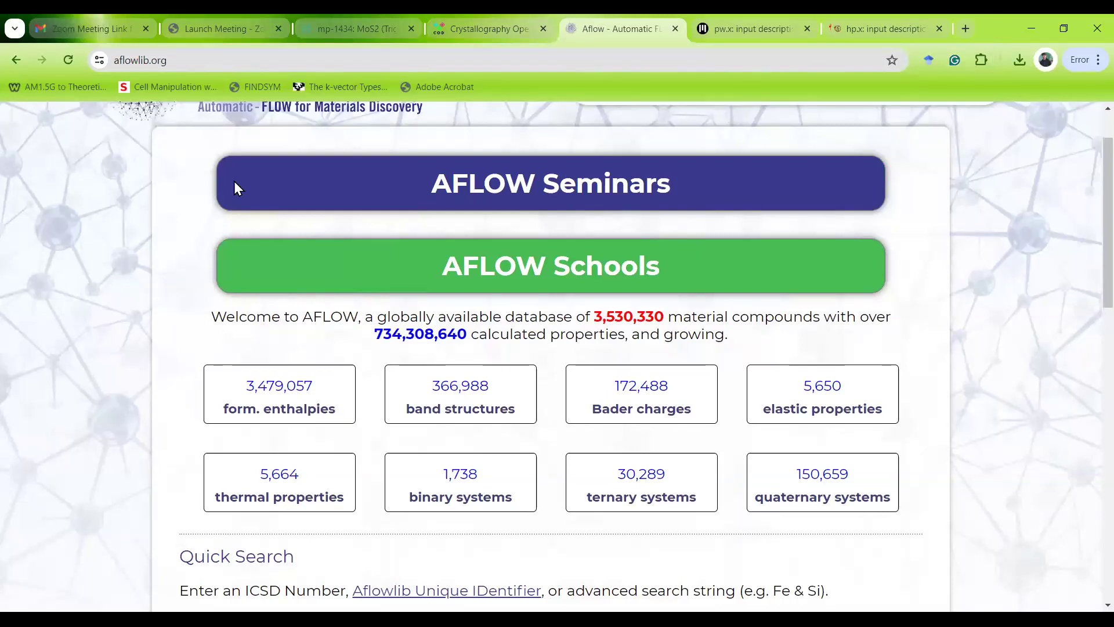
scroll(1012, 391, "up", 2)
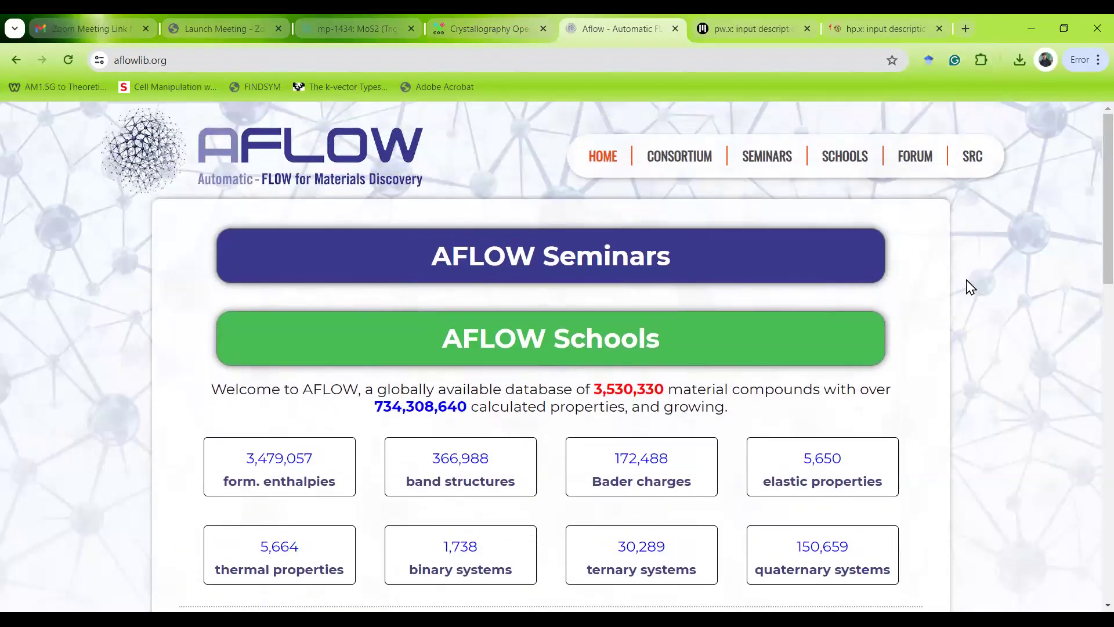